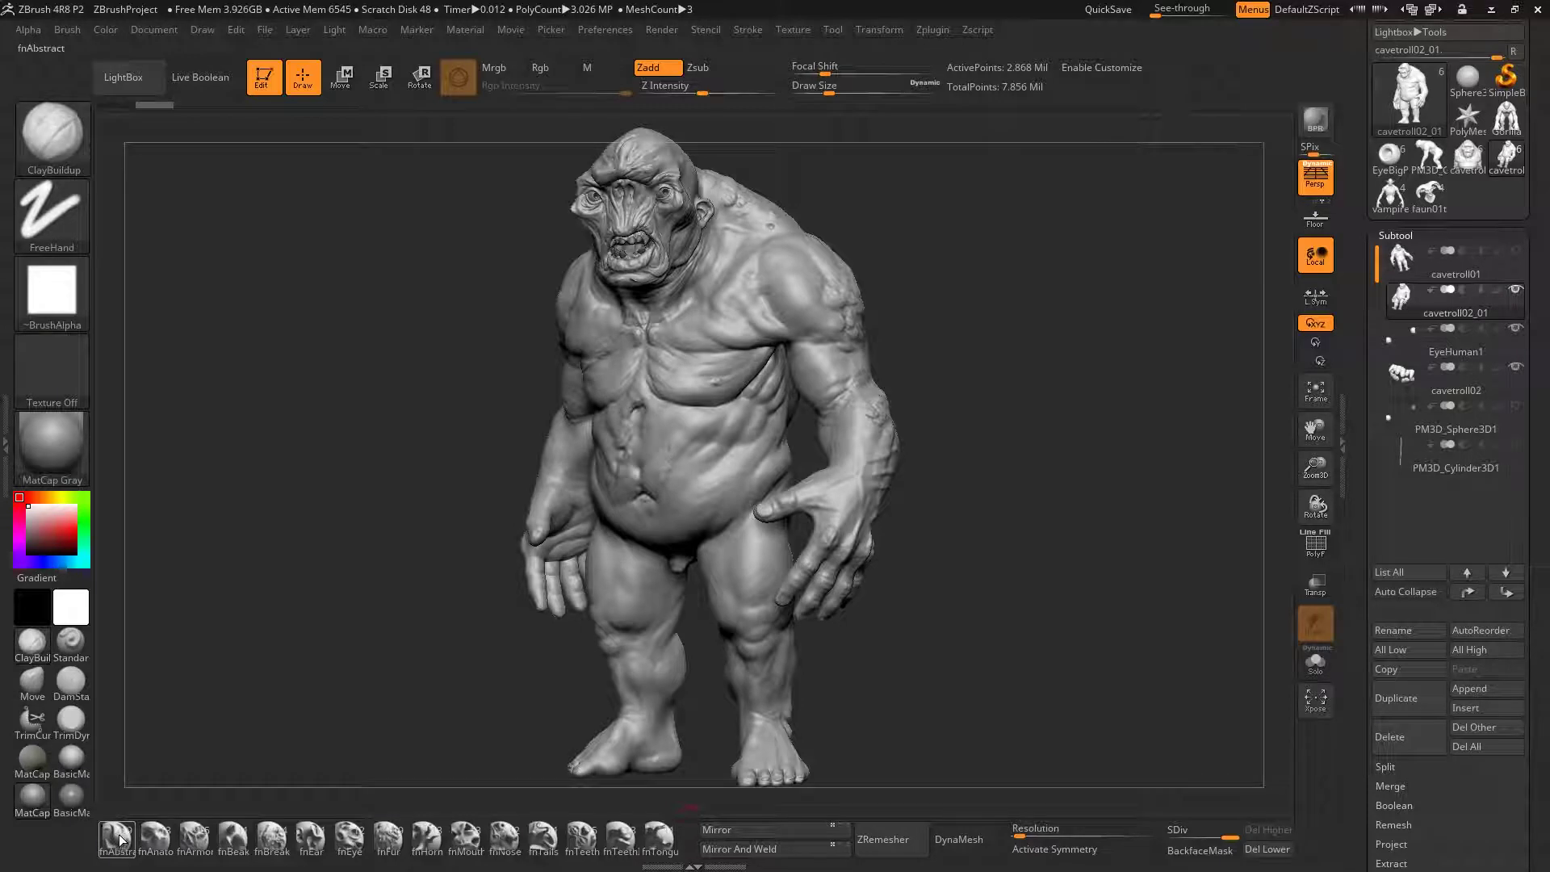
Examine the finished cave troll sculpt, inspecting the full body and the facial details up close
{"action": "mouse_move", "coordinate": [121, 842]}
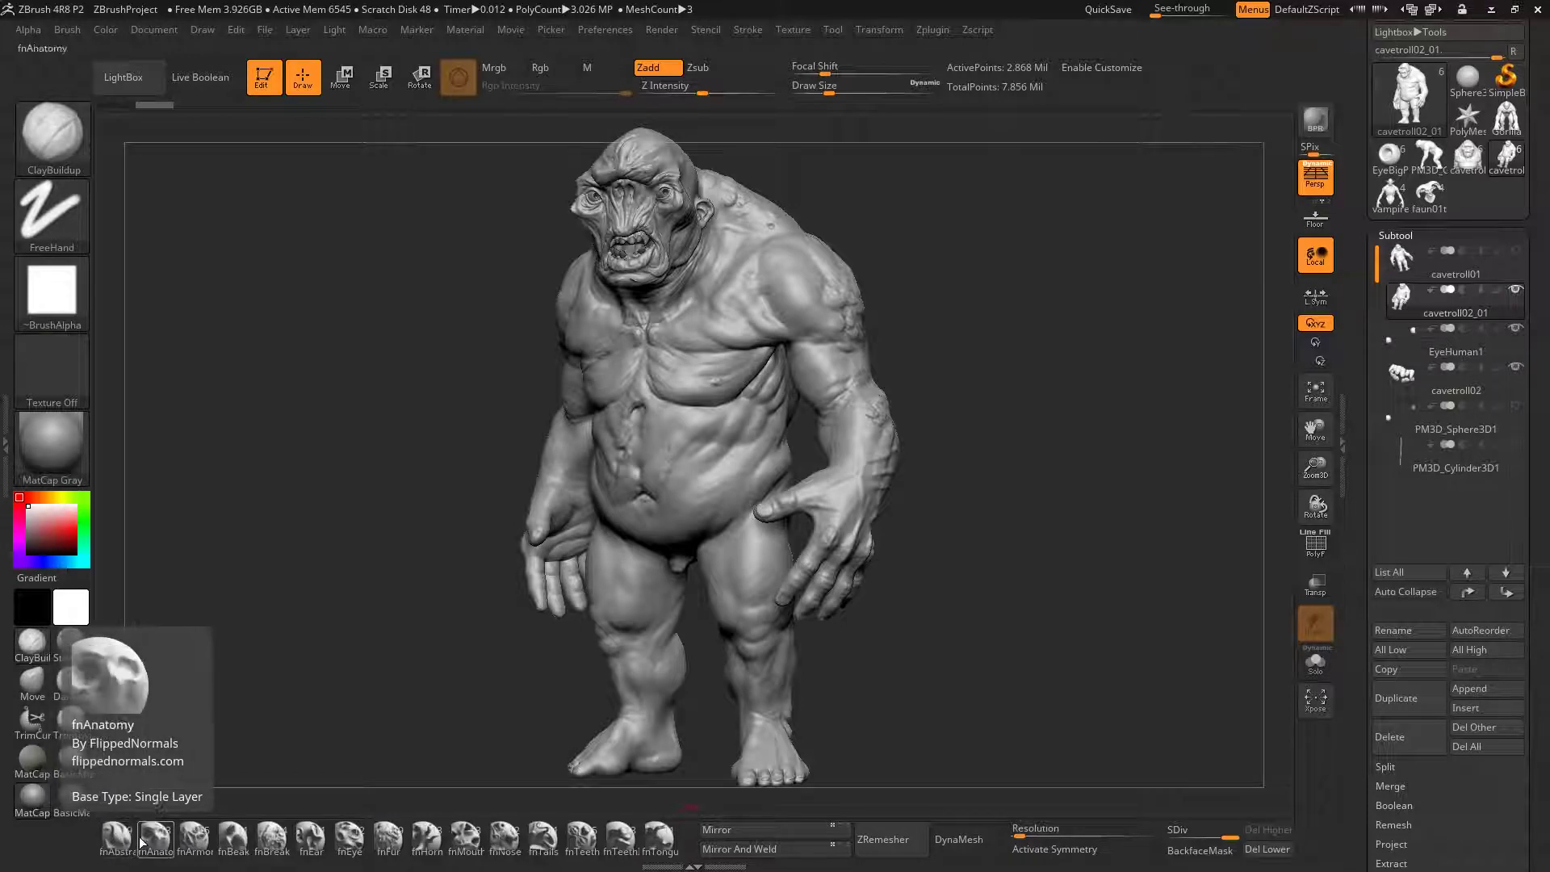
{"action": "mouse_move", "coordinate": [240, 843]}
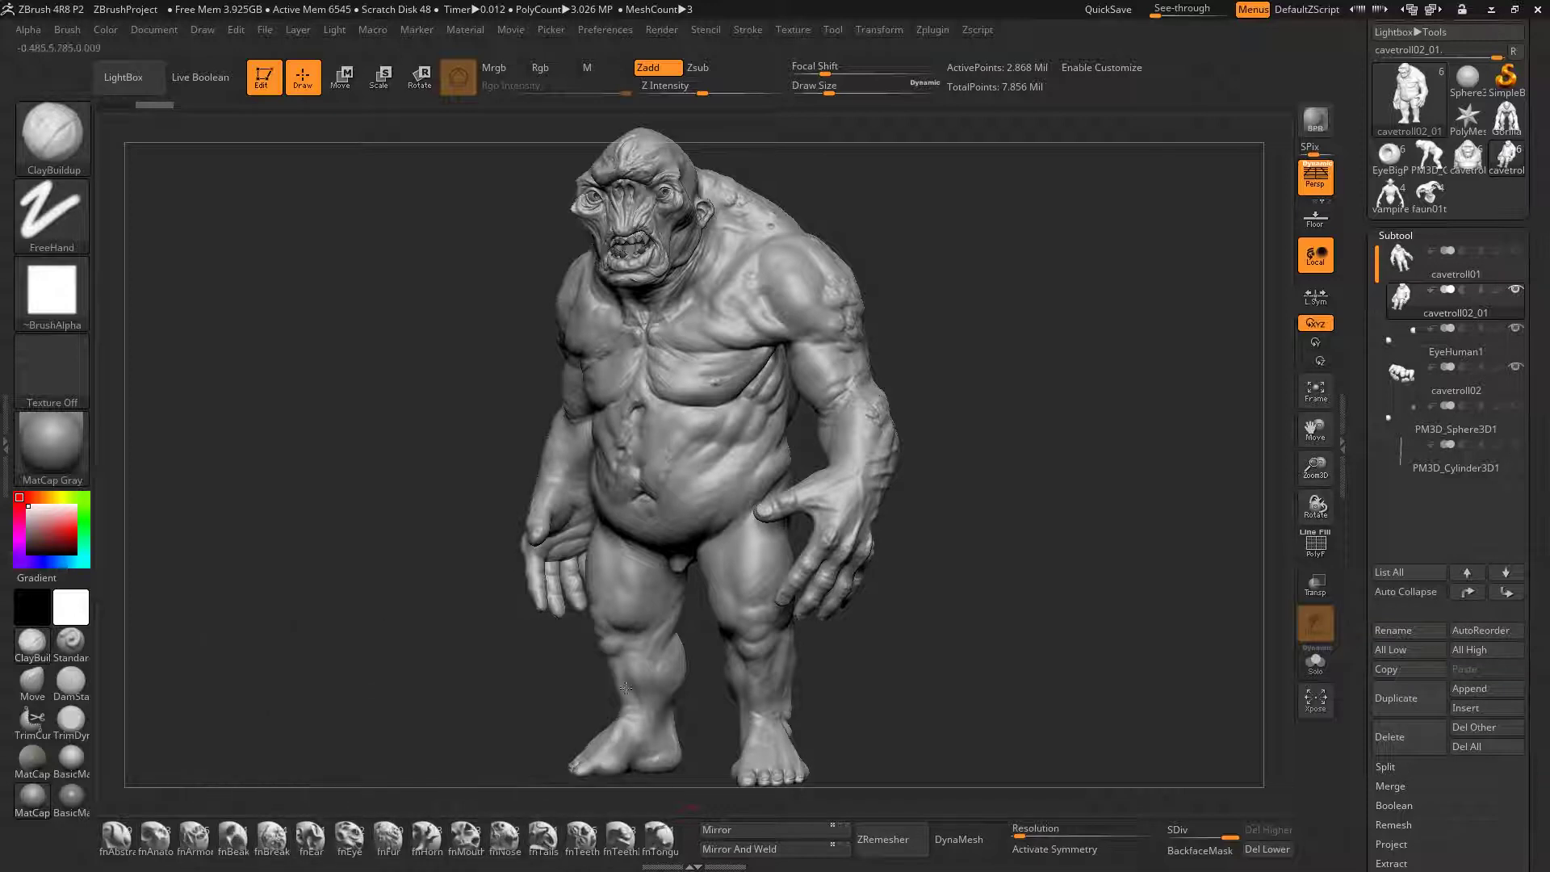
{"action": "right_click_drag", "start_coordinate": [806, 407], "coordinate": [767, 381], "text": "alt"}
{"action": "right_click_drag", "start_coordinate": [748, 280], "coordinate": [751, 263]}
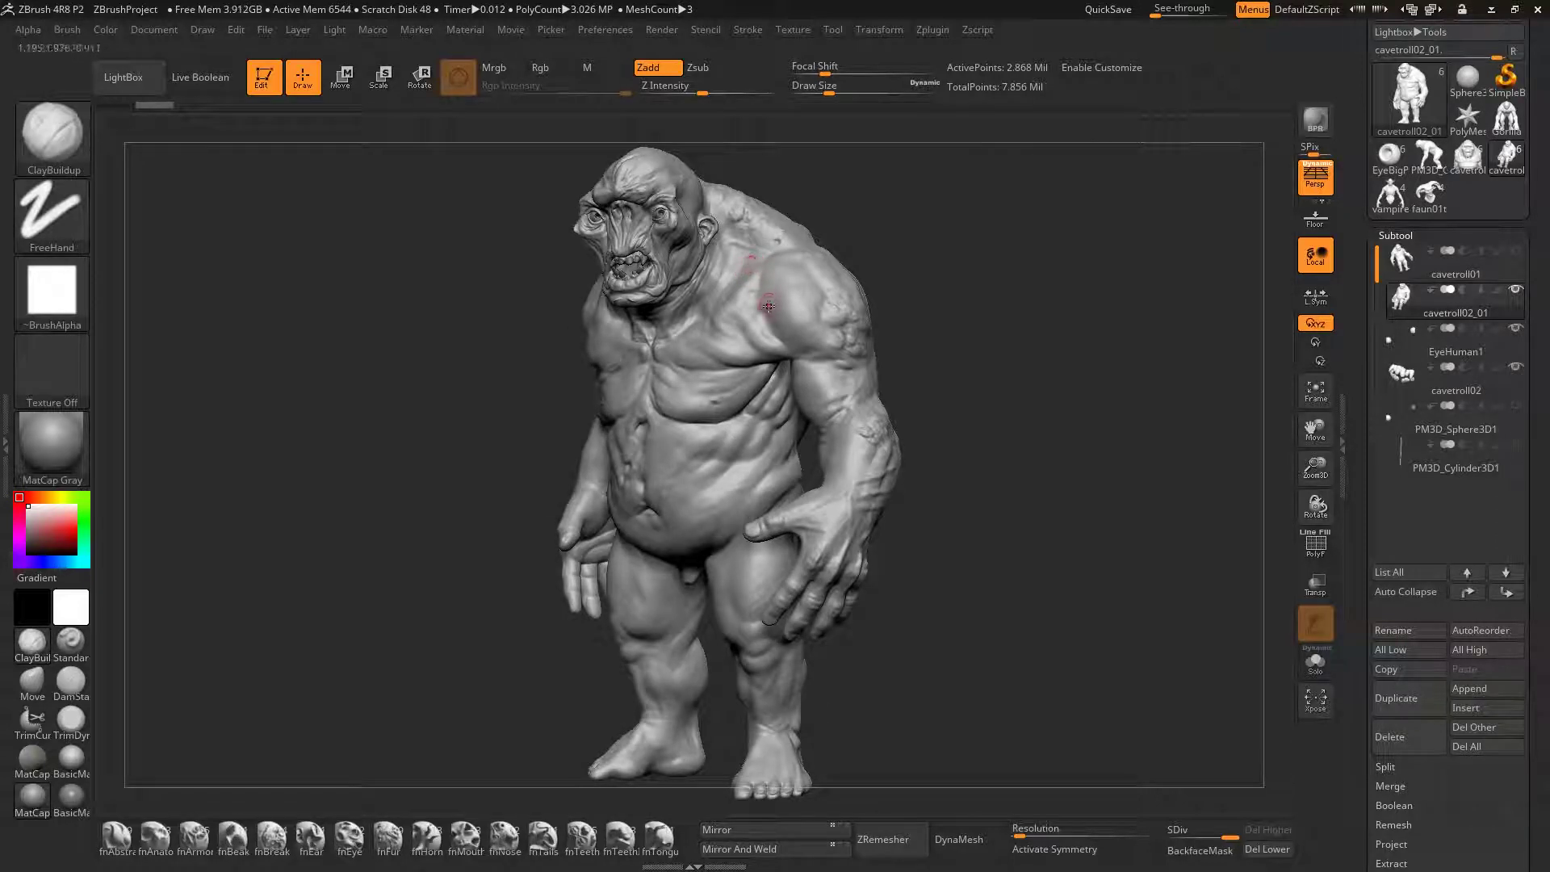
{"action": "right_click_drag", "start_coordinate": [773, 312], "coordinate": [766, 304]}
{"action": "right_click_drag", "start_coordinate": [702, 235], "coordinate": [816, 430], "text": "alt"}
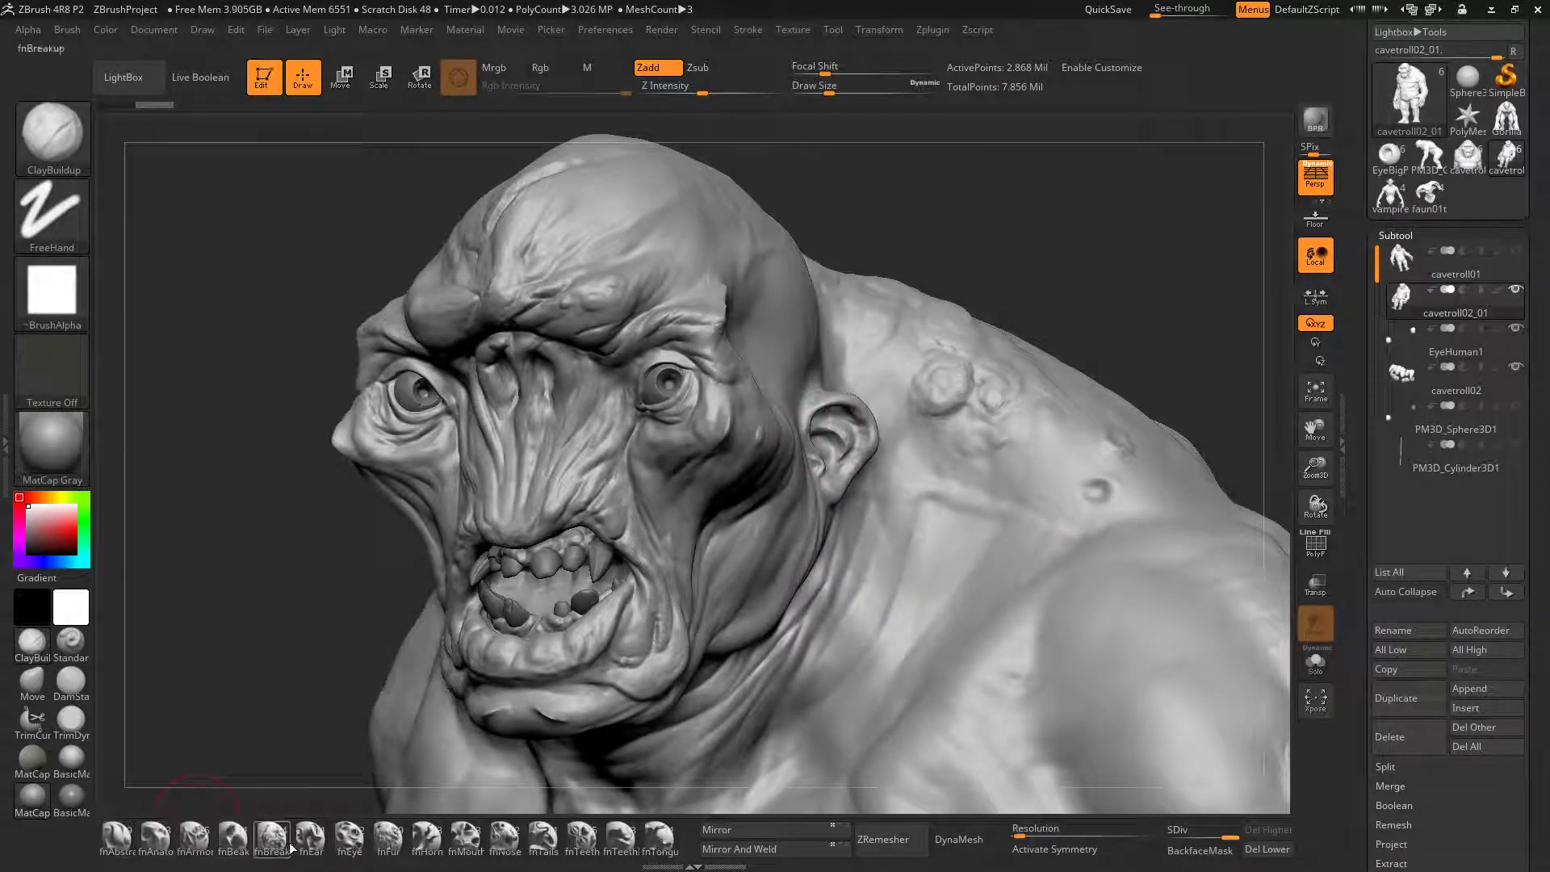
{"action": "mouse_move", "coordinate": [836, 457]}
{"action": "right_mouse_down"}
{"action": "mouse_move", "coordinate": [796, 463]}
{"action": "mouse_move", "coordinate": [855, 452]}
{"action": "mouse_move", "coordinate": [861, 403]}
{"action": "right_mouse_up"}
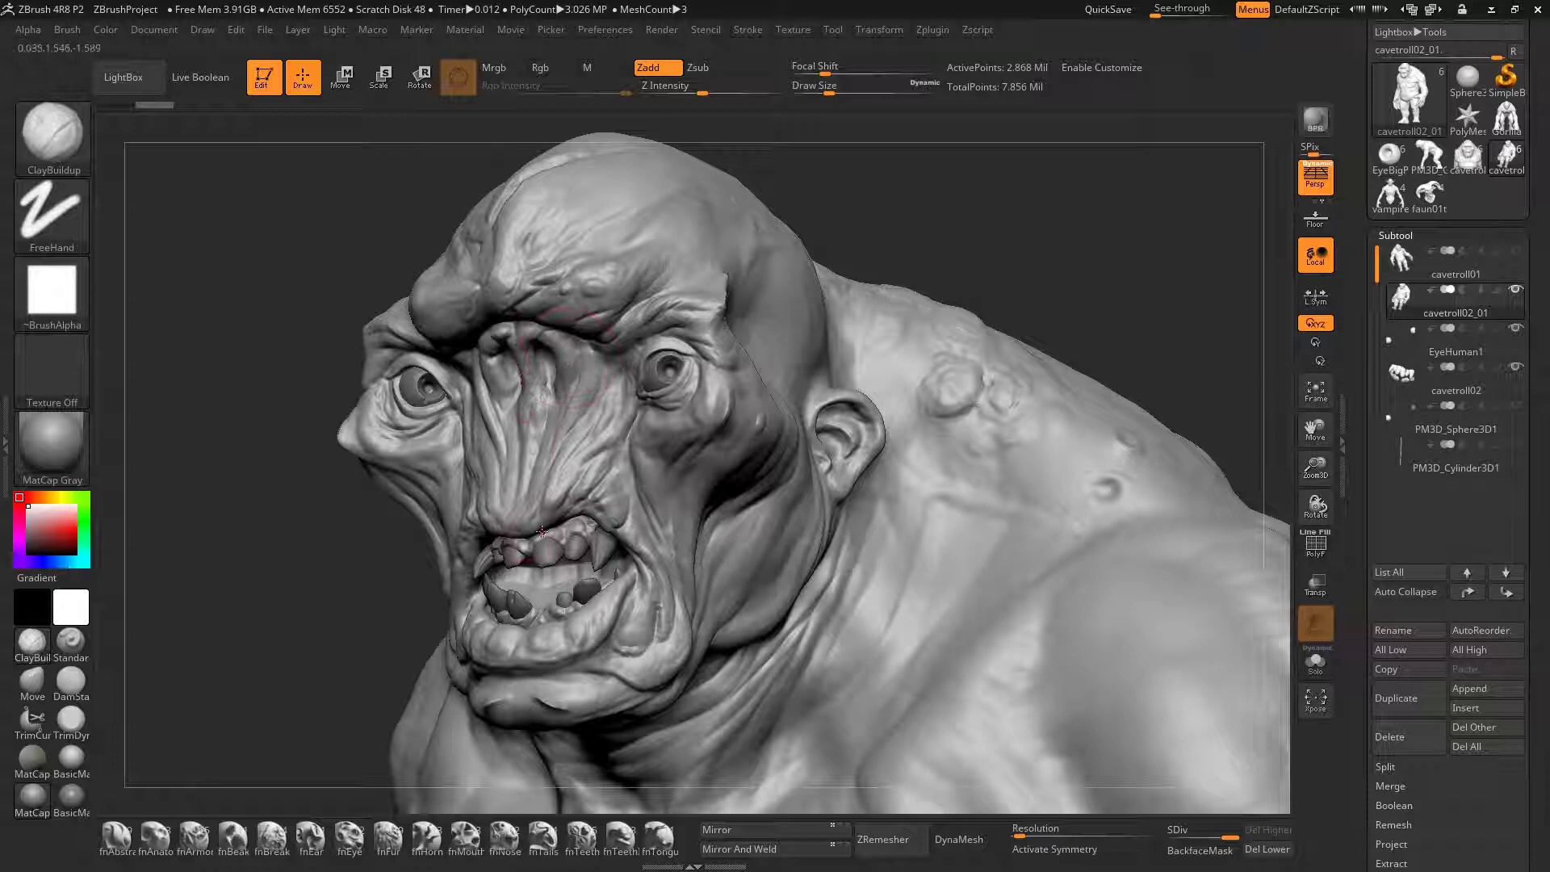
{"action": "right_click_drag", "start_coordinate": [729, 457], "coordinate": [704, 291], "text": "ctrl"}
{"action": "right_click_drag", "start_coordinate": [704, 291], "coordinate": [724, 386], "text": "ctrl"}
{"action": "right_click_drag", "start_coordinate": [830, 411], "coordinate": [910, 406]}
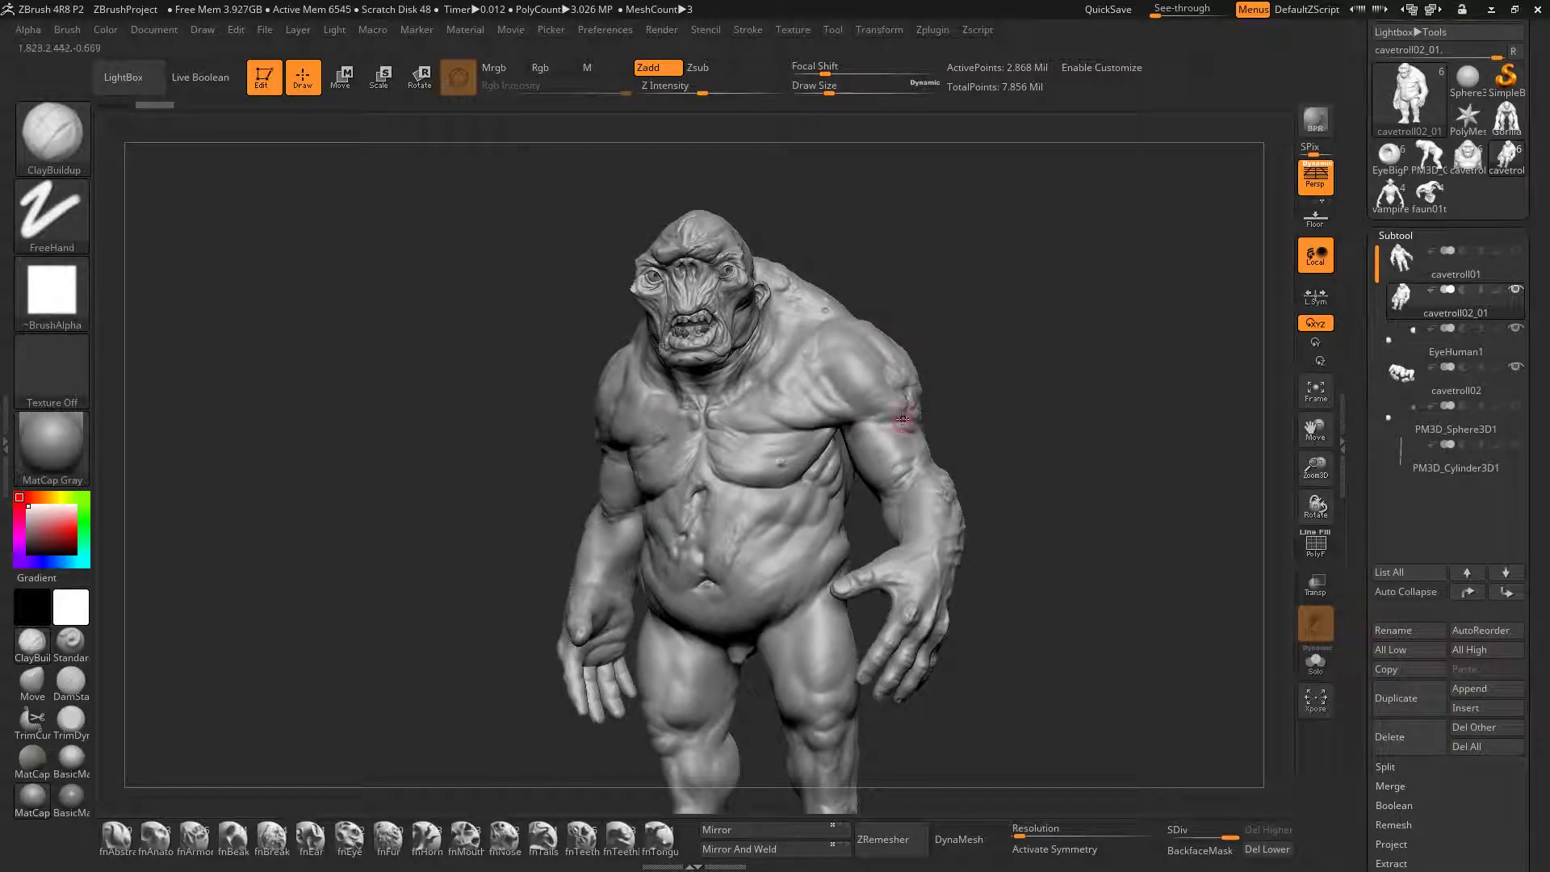
Switch to the faun01t bust and examine its horns, ears, face and fur collar from several angles
{"action": "left_click", "coordinate": [1411, 211]}
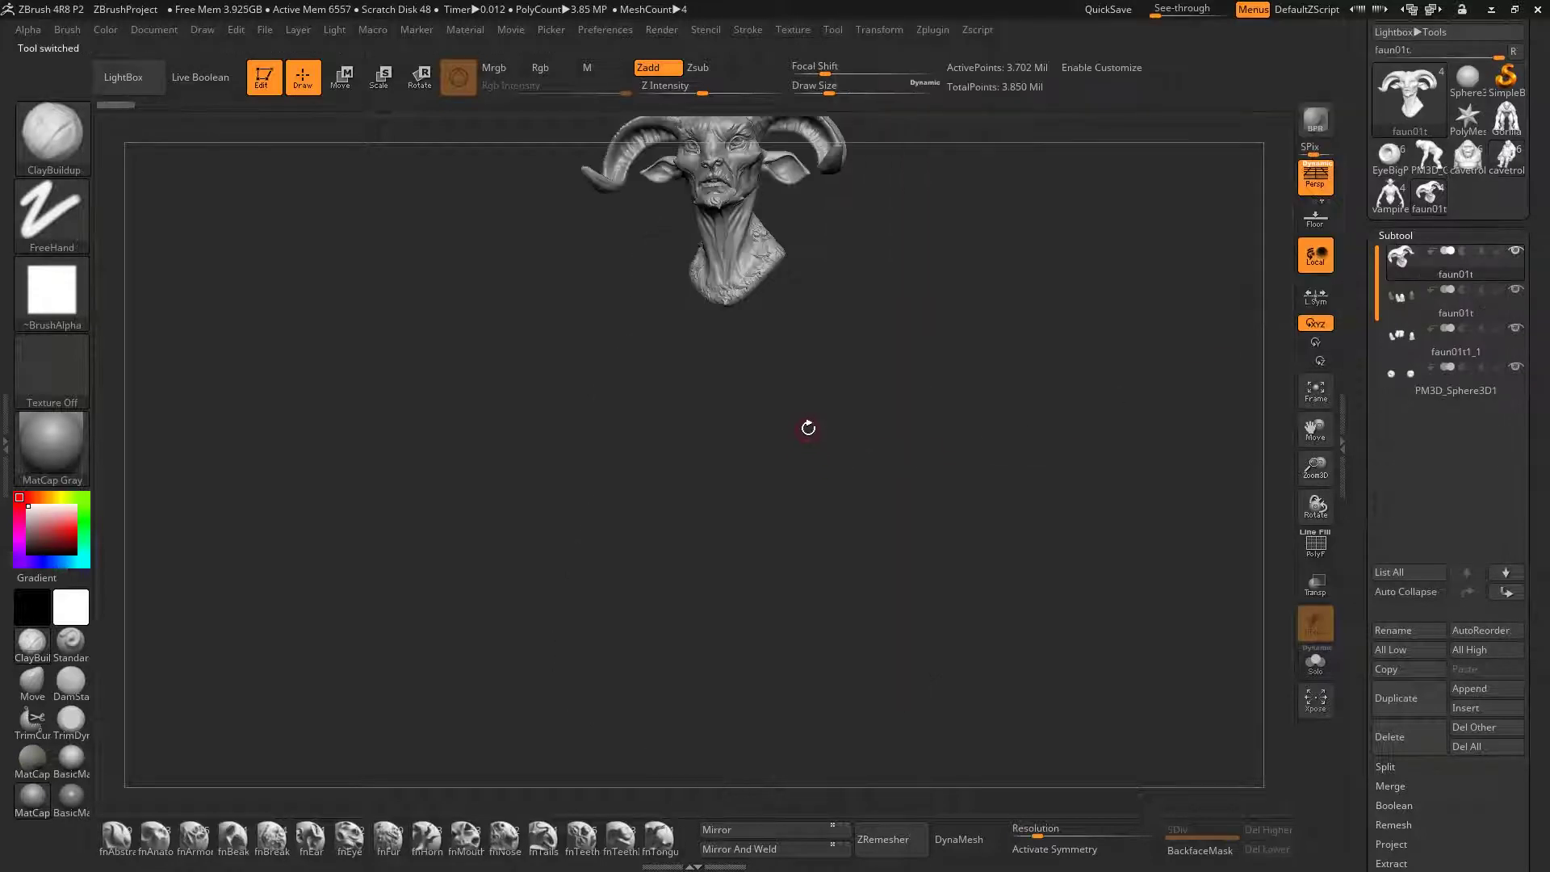
{"action": "key", "text": "f"}
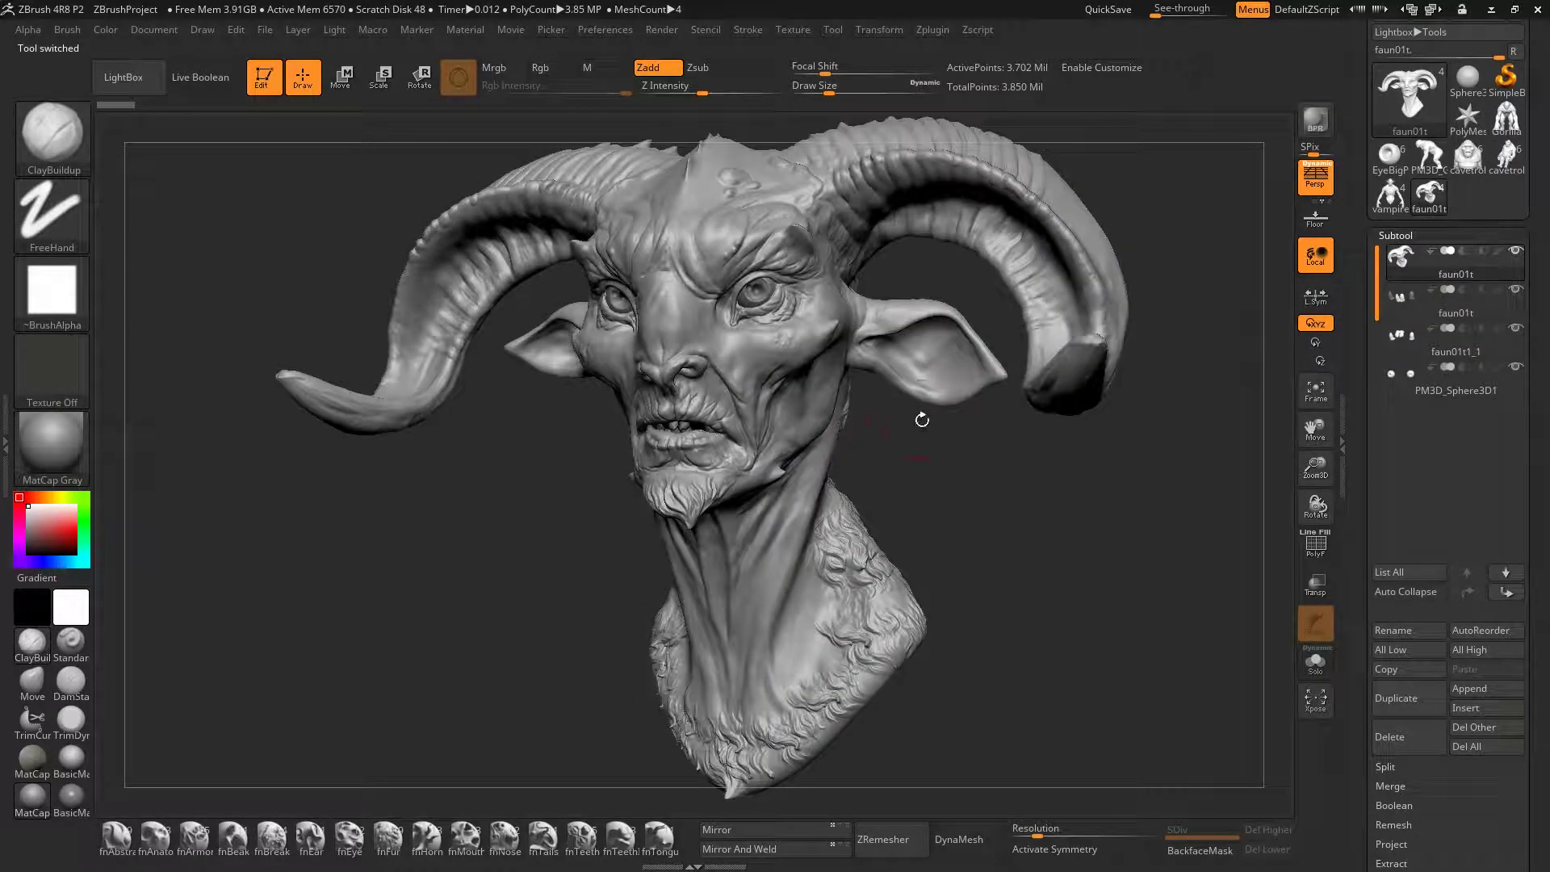
{"action": "left_click_drag", "start_coordinate": [922, 420], "coordinate": [834, 431]}
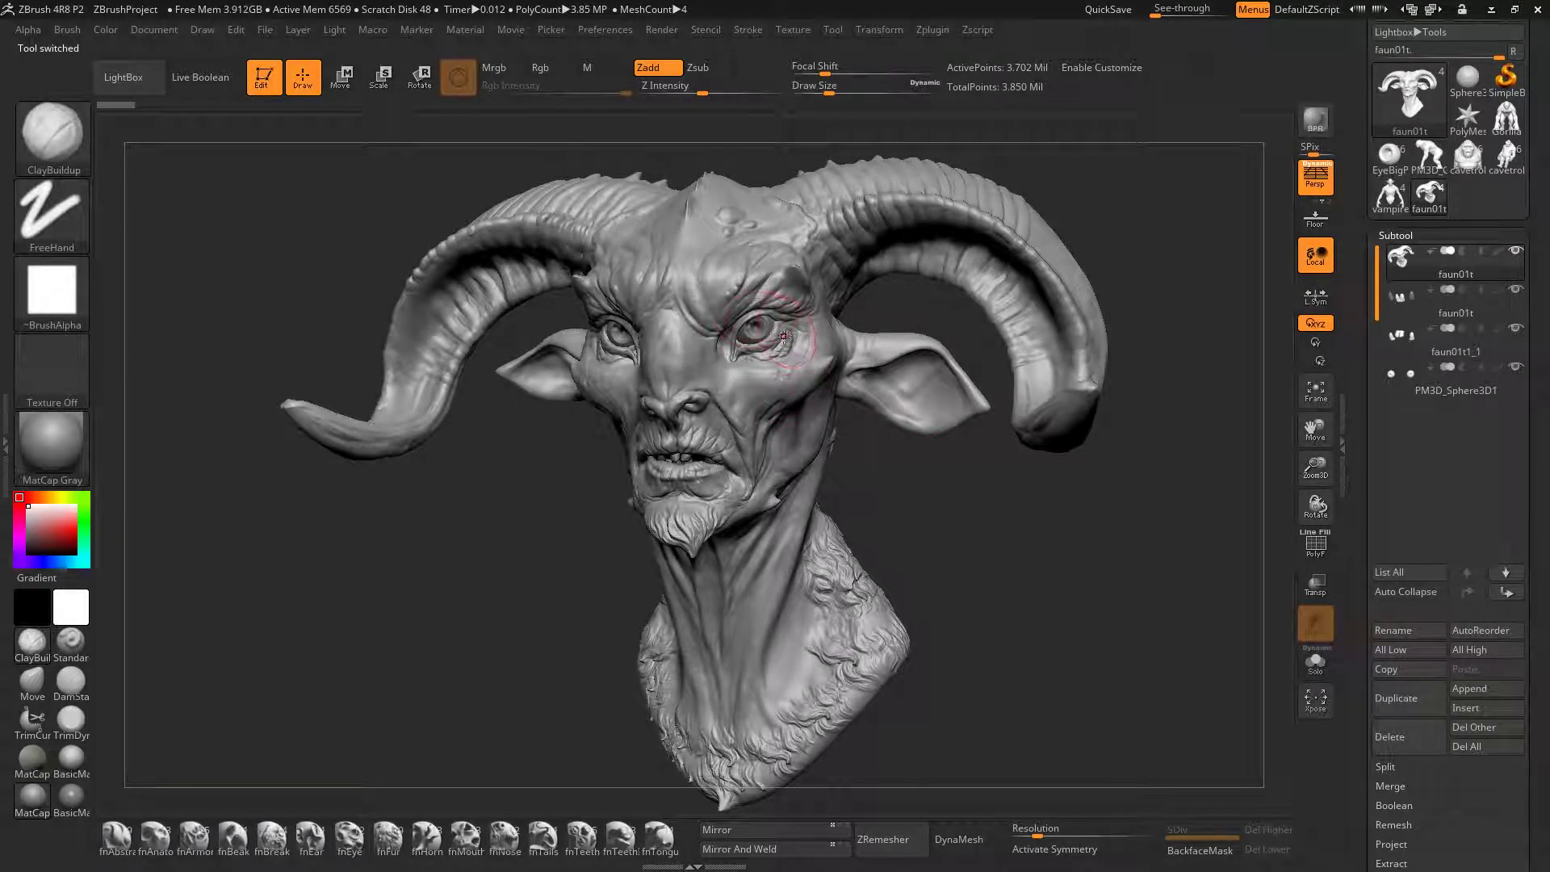
{"action": "right_click_drag", "start_coordinate": [813, 345], "coordinate": [835, 254]}
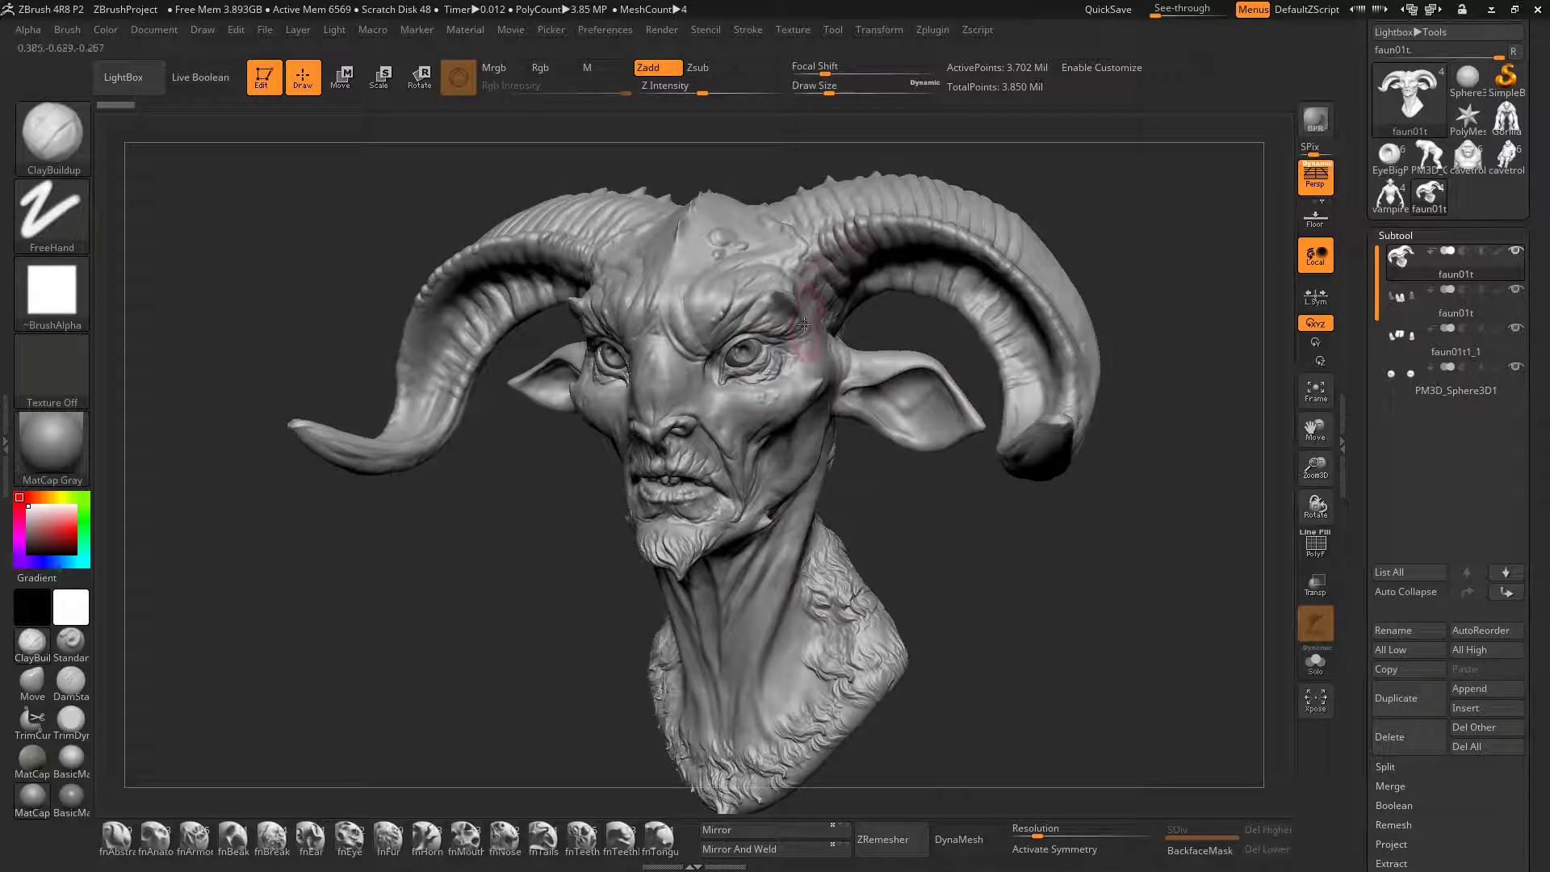
{"action": "right_click_drag", "start_coordinate": [804, 323], "coordinate": [786, 300], "text": "ctrl"}
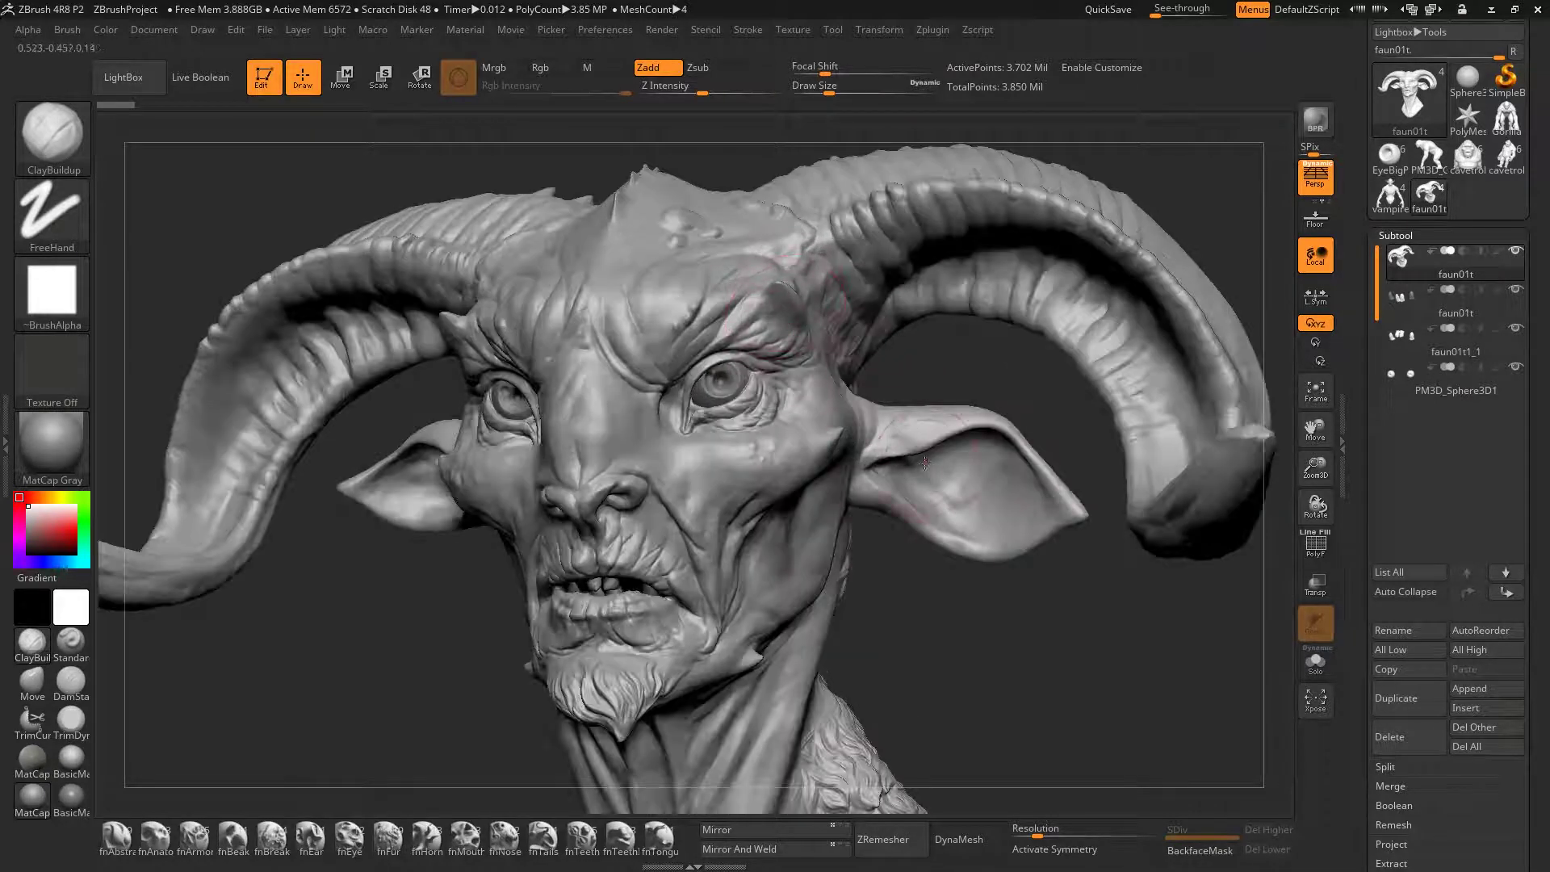
{"action": "right_click_drag", "start_coordinate": [924, 462], "coordinate": [888, 492]}
{"action": "key", "text": "f"}
{"action": "right_click_drag", "start_coordinate": [888, 412], "coordinate": [815, 461]}
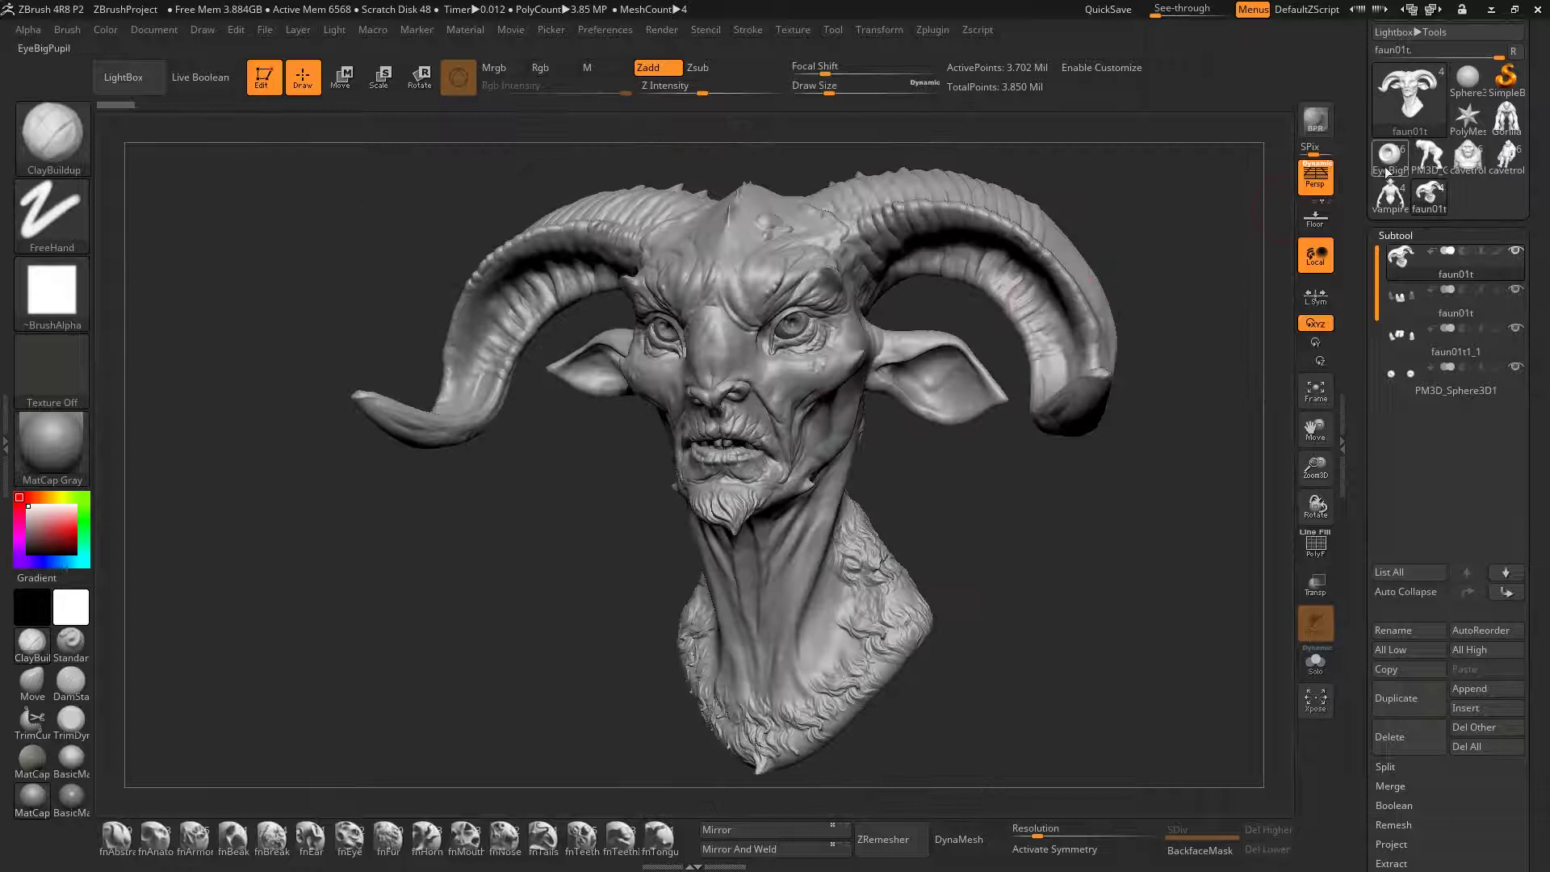
{"action": "mouse_move", "coordinate": [1429, 204]}
{"action": "right_click_drag", "start_coordinate": [811, 482], "coordinate": [815, 557]}
{"action": "right_click_drag", "start_coordinate": [839, 505], "coordinate": [834, 388]}
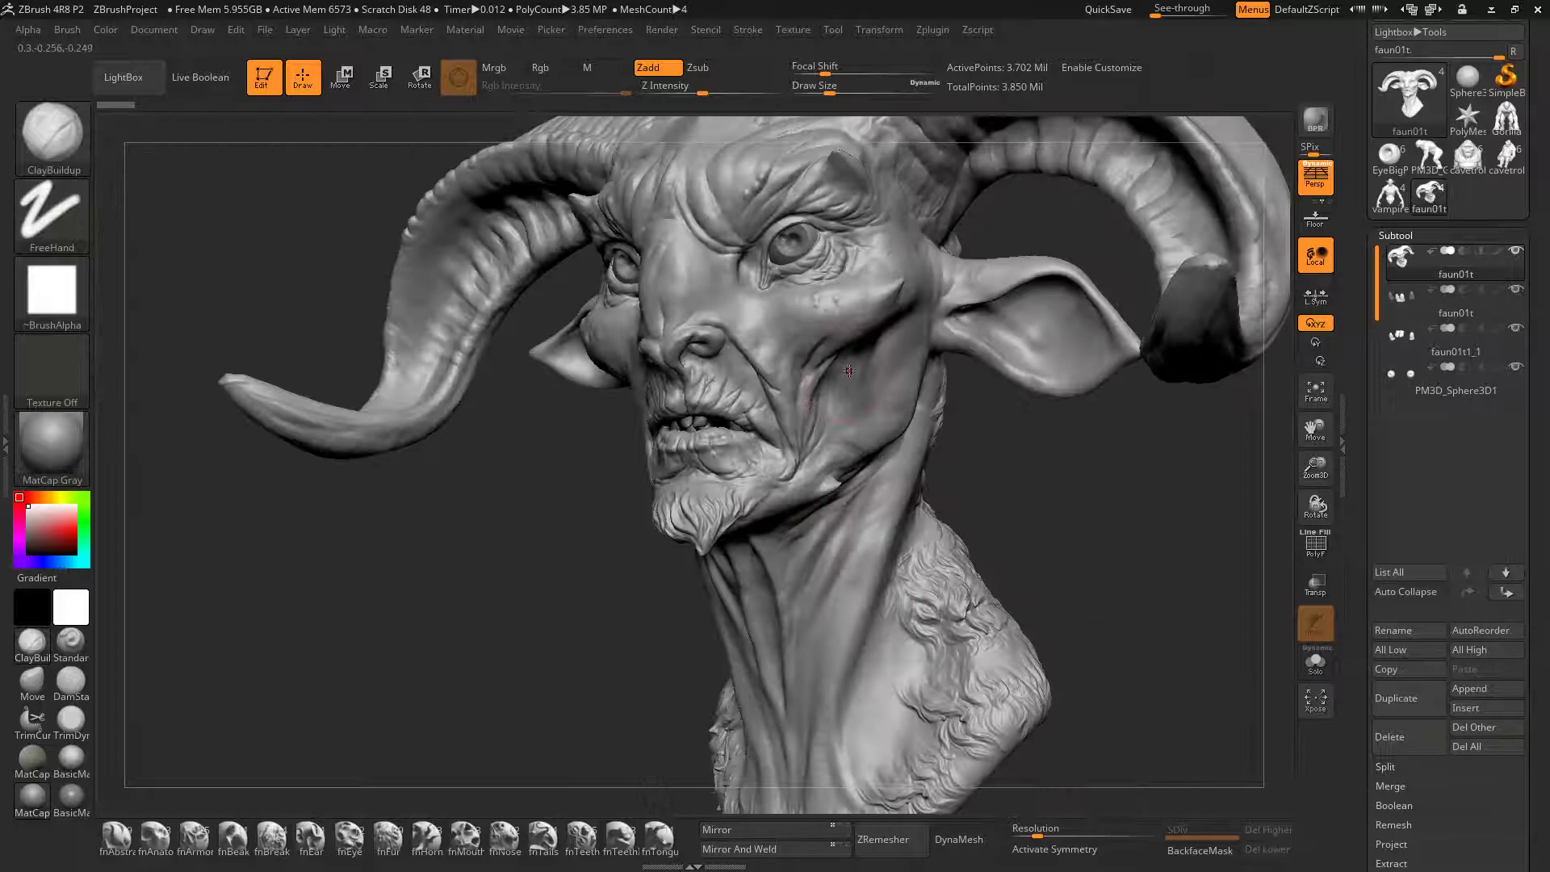
{"action": "right_click_drag", "start_coordinate": [827, 323], "coordinate": [791, 375]}
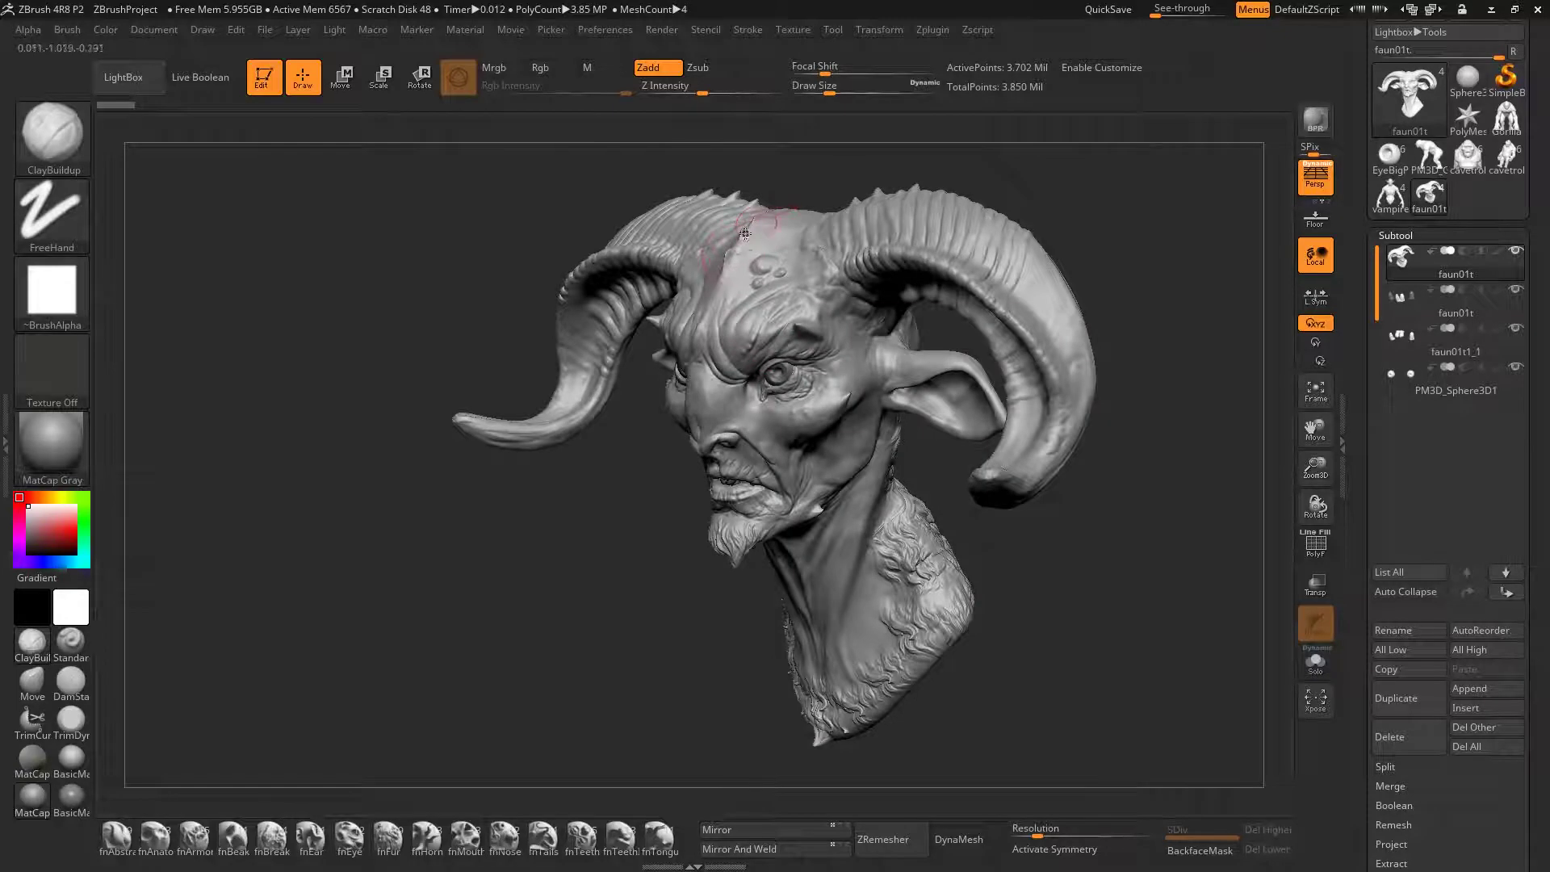
Switch to the vampire02 model and examine its head, torso, arms and back anatomy
{"action": "left_click", "coordinate": [1394, 206]}
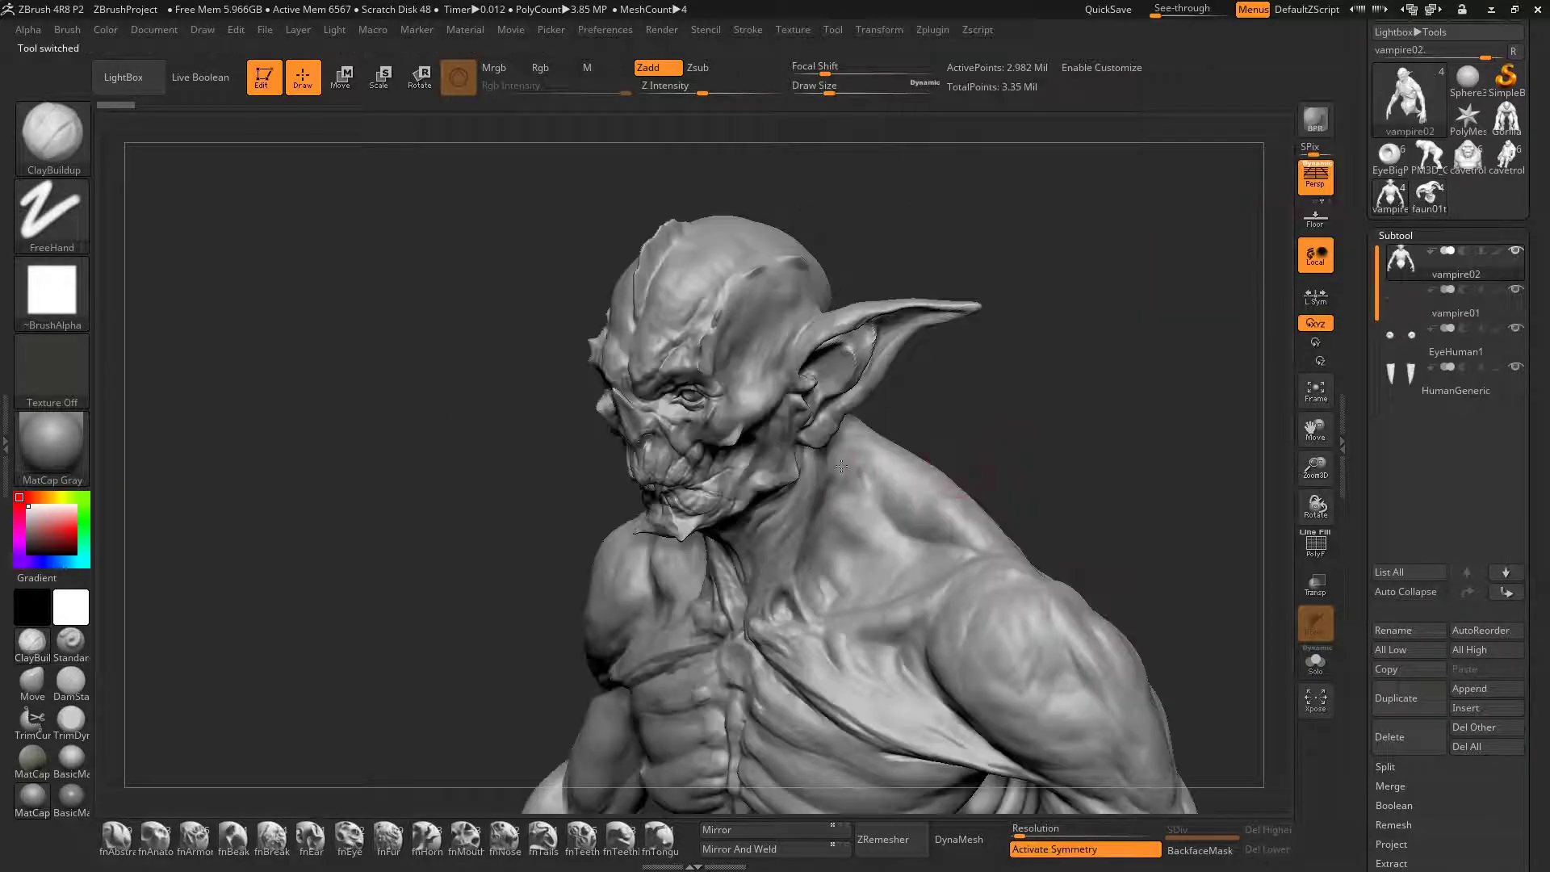
{"action": "mouse_move", "coordinate": [818, 430]}
{"action": "right_mouse_down", "text": "alt"}
{"action": "mouse_move", "coordinate": [789, 398]}
{"action": "mouse_move", "coordinate": [821, 456]}
{"action": "mouse_move", "coordinate": [817, 323]}
{"action": "mouse_move", "coordinate": [795, 517]}
{"action": "mouse_move", "coordinate": [762, 544]}
{"action": "right_mouse_up", "text": "alt"}
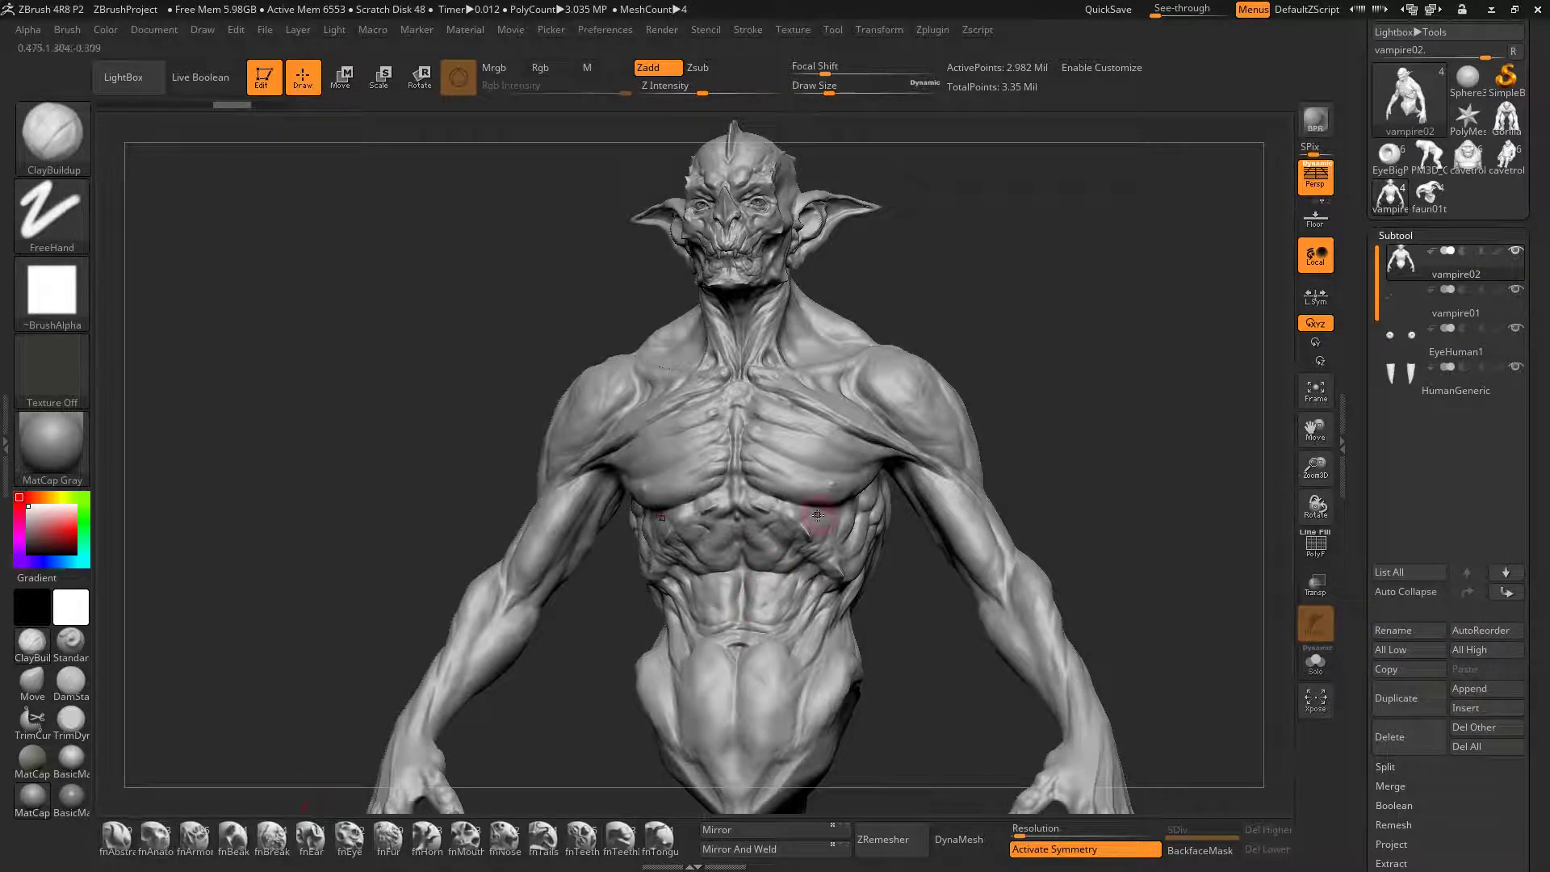
{"action": "mouse_move", "coordinate": [835, 544]}
{"action": "right_mouse_down"}
{"action": "mouse_move", "coordinate": [792, 533]}
{"action": "mouse_move", "coordinate": [856, 477]}
{"action": "mouse_move", "coordinate": [796, 465]}
{"action": "right_mouse_up"}
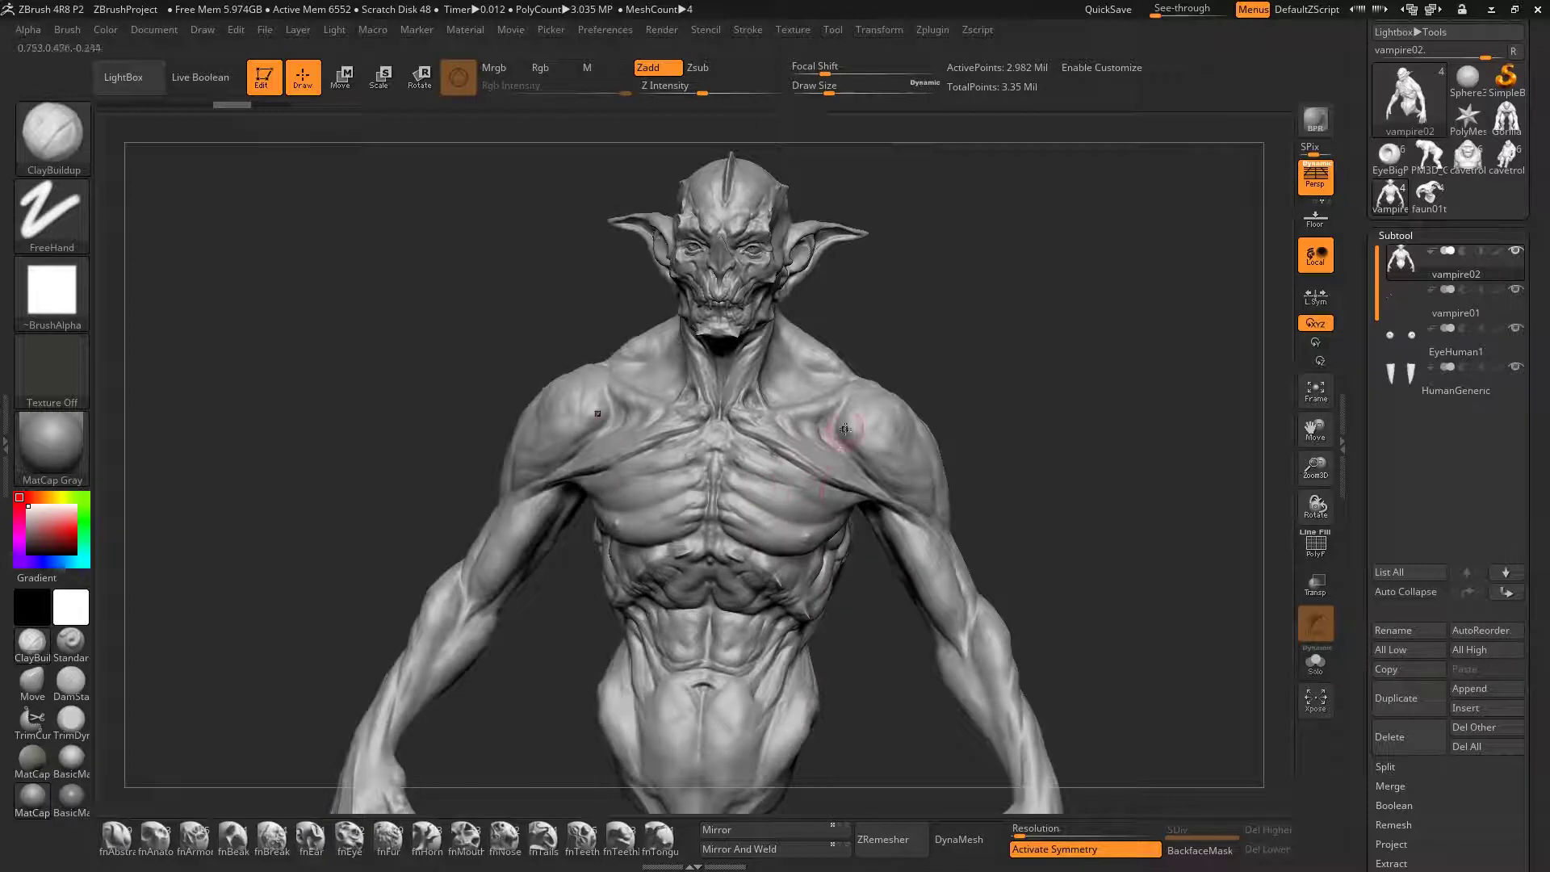
{"action": "mouse_move", "coordinate": [844, 429]}
{"action": "left_mouse_down"}
{"action": "mouse_move", "coordinate": [904, 408]}
{"action": "mouse_move", "coordinate": [976, 483]}
{"action": "left_mouse_up"}
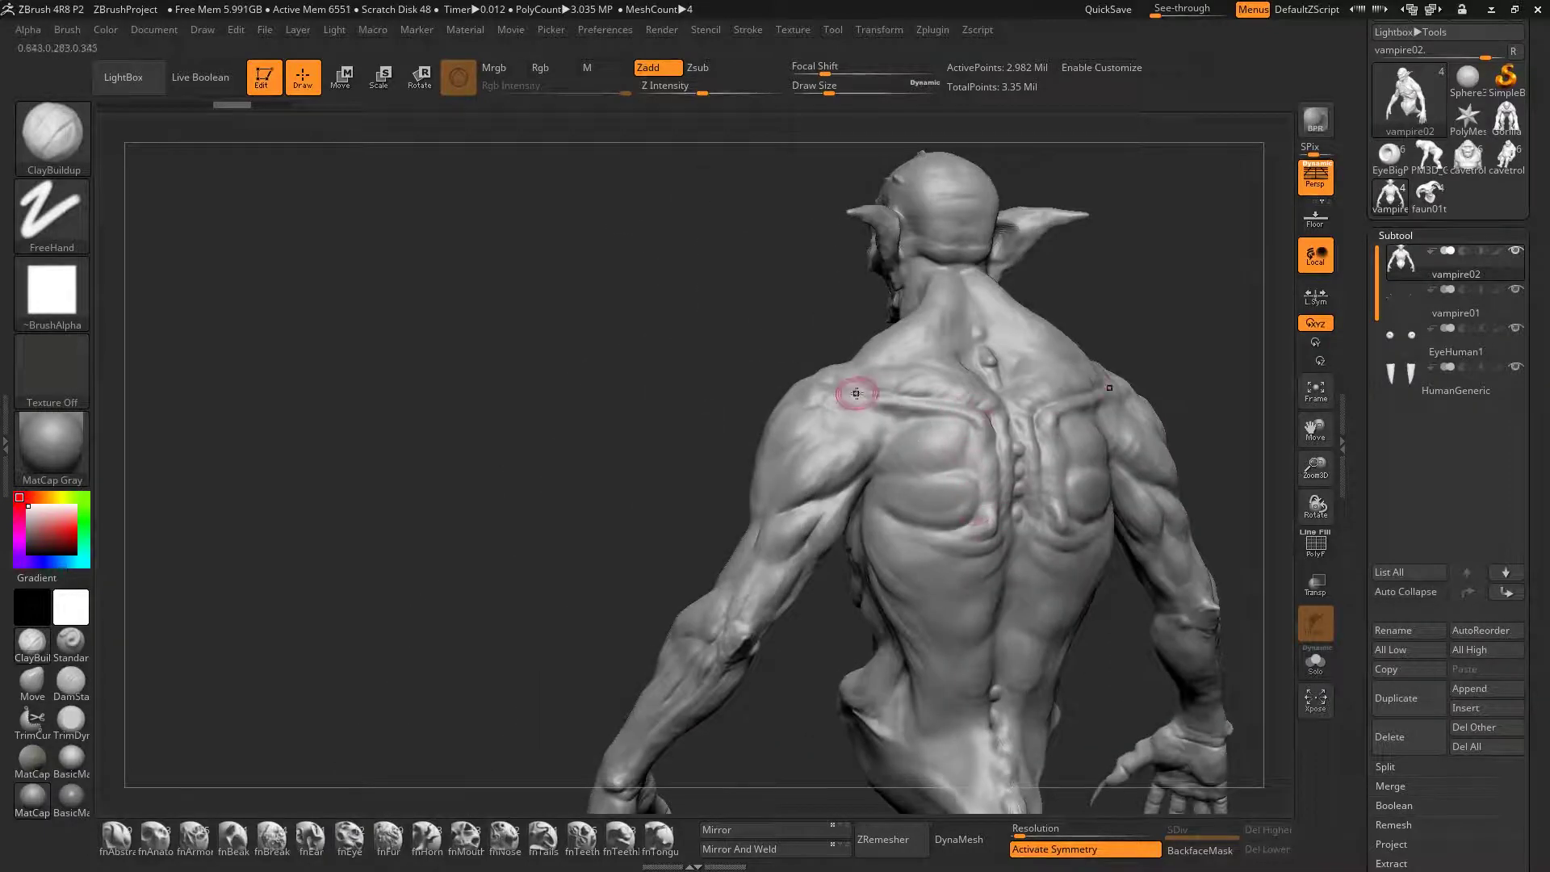
{"action": "mouse_move", "coordinate": [856, 393]}
{"action": "left_mouse_down"}
{"action": "mouse_move", "coordinate": [789, 422]}
{"action": "mouse_move", "coordinate": [820, 458]}
{"action": "mouse_move", "coordinate": [1038, 415]}
{"action": "mouse_move", "coordinate": [1010, 455]}
{"action": "mouse_move", "coordinate": [941, 438]}
{"action": "left_mouse_up"}
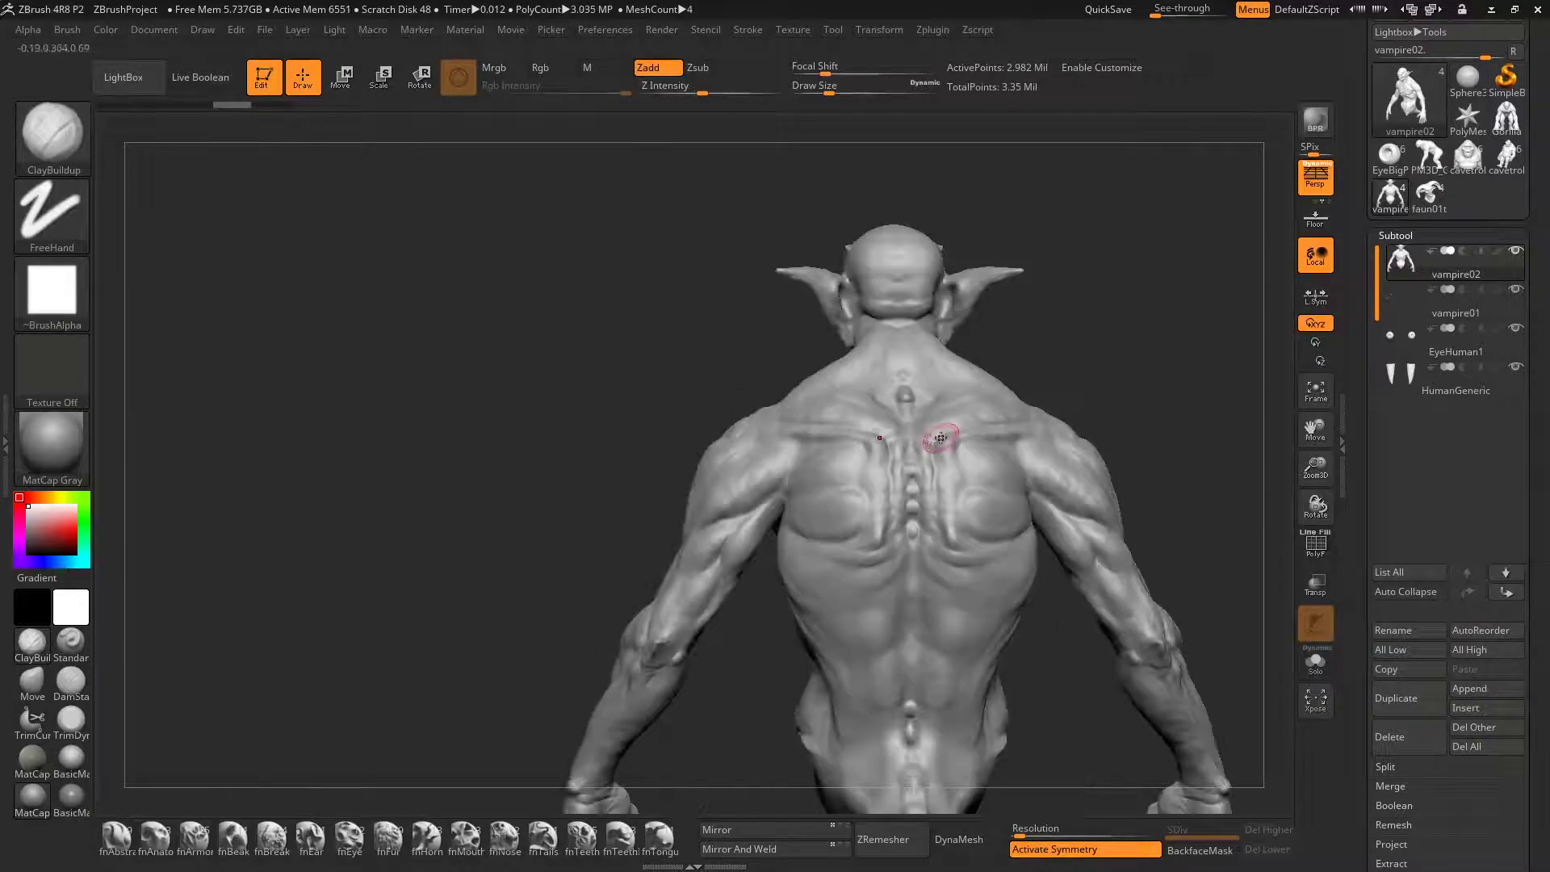
{"action": "right_click_drag", "start_coordinate": [940, 439], "coordinate": [1073, 386]}
{"action": "right_click_drag", "start_coordinate": [959, 385], "coordinate": [973, 413]}
{"action": "right_click_drag", "start_coordinate": [827, 349], "coordinate": [847, 404], "text": "ctrl"}
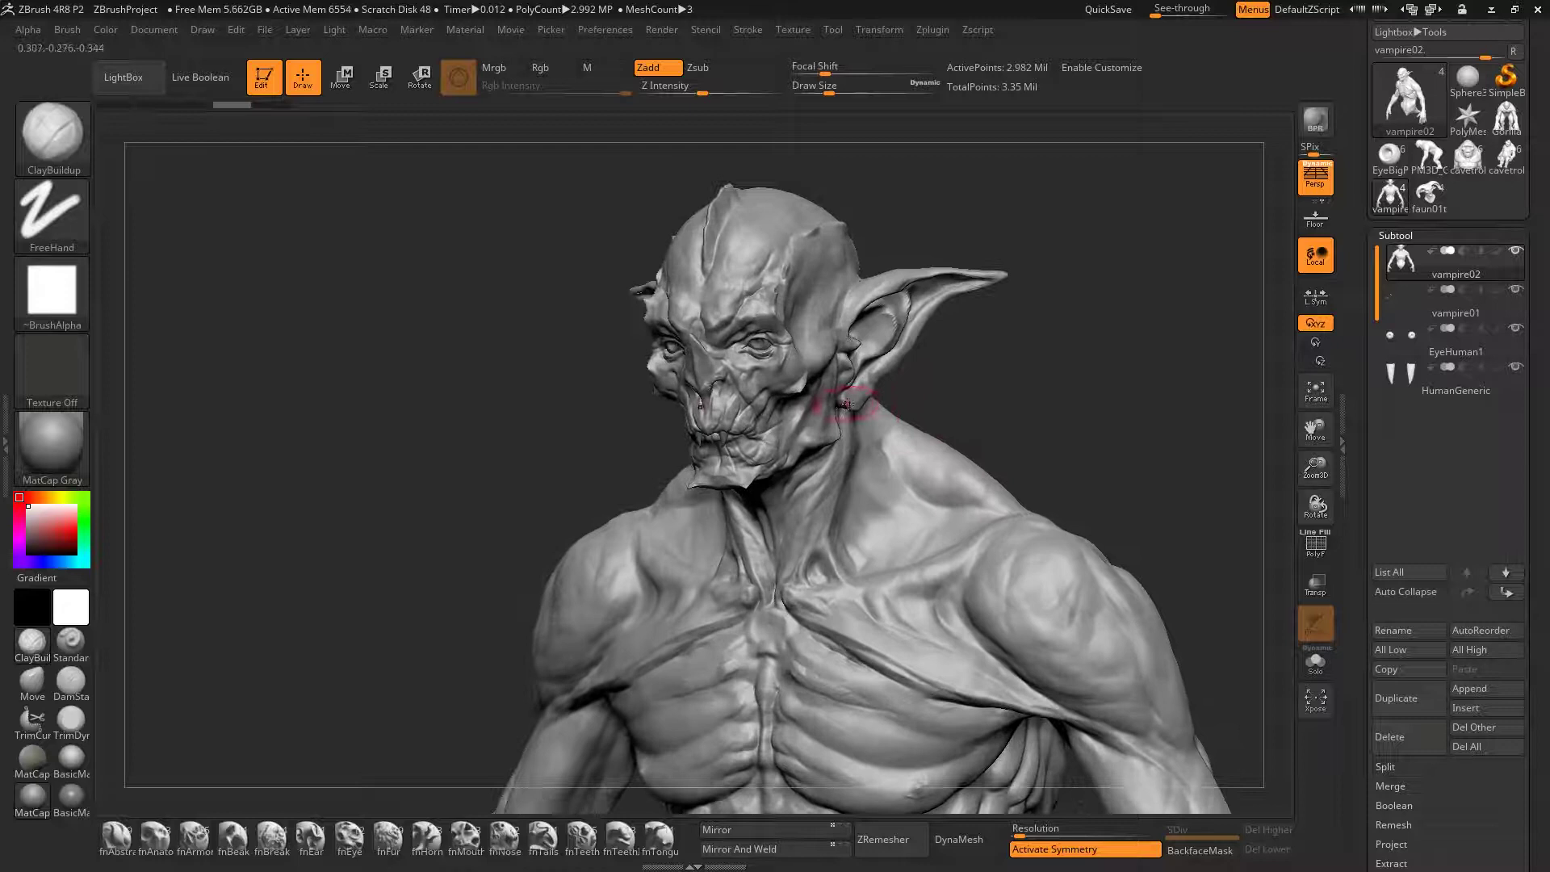
{"action": "left_click_drag", "start_coordinate": [847, 404], "coordinate": [907, 432]}
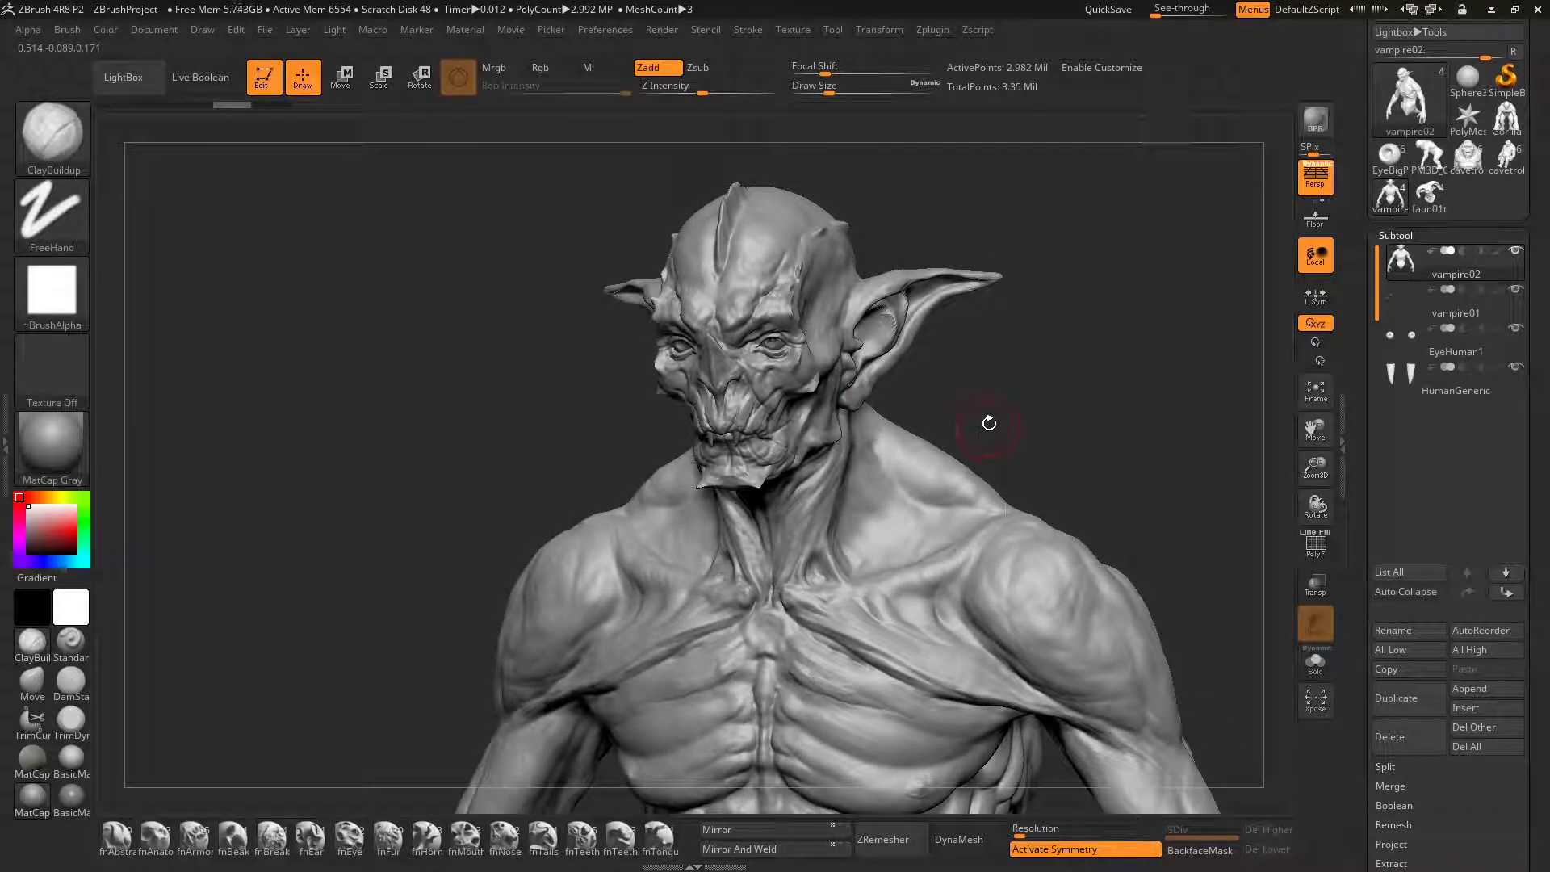
{"action": "left_click_drag", "start_coordinate": [987, 425], "coordinate": [935, 338], "text": "alt"}
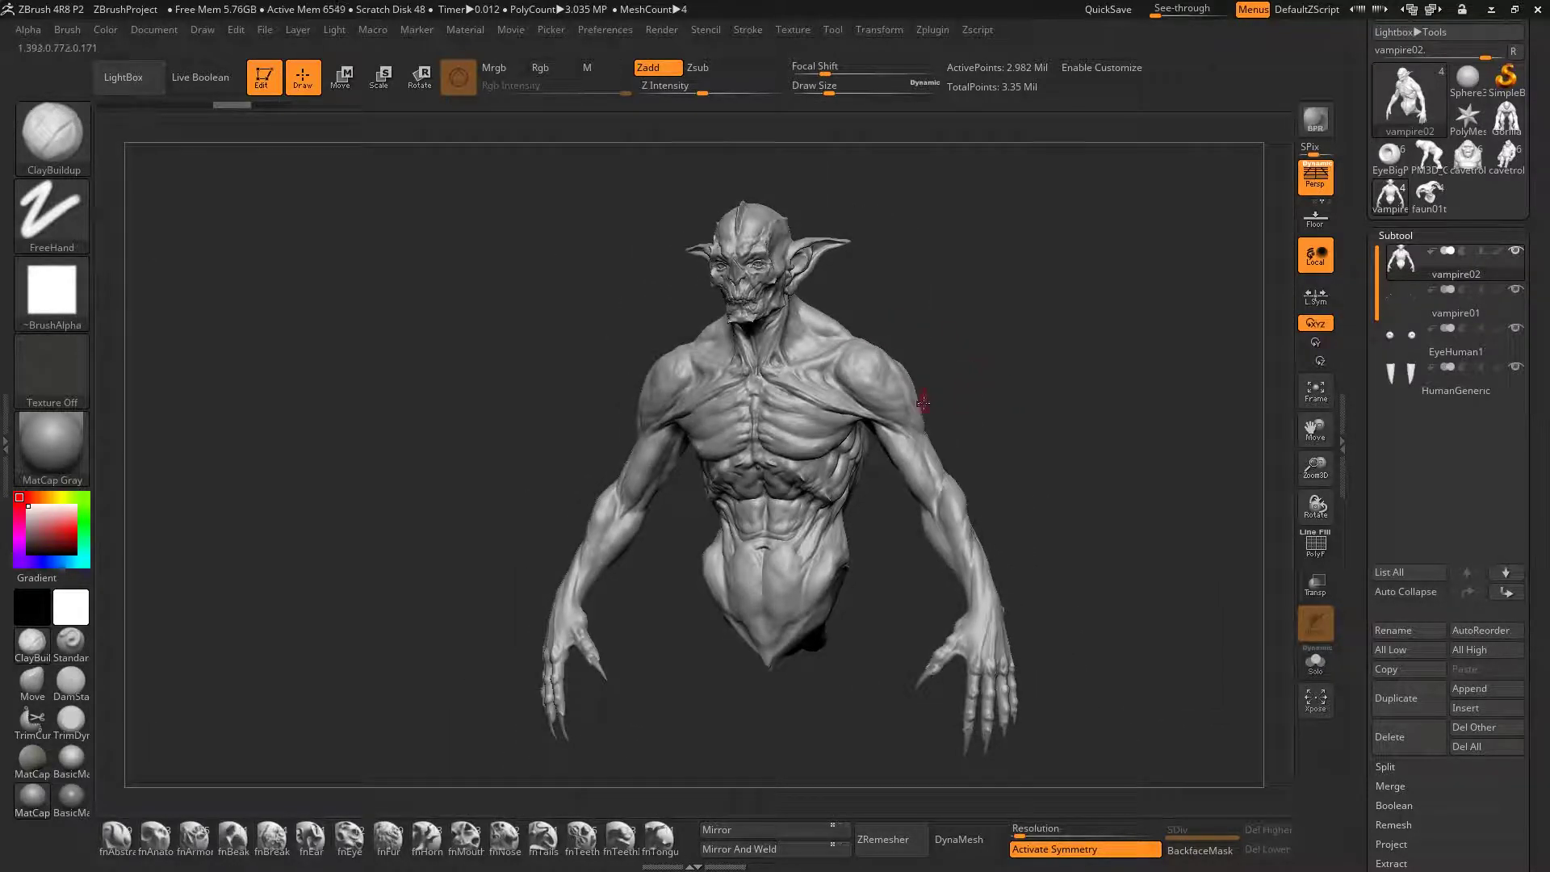
{"action": "mouse_move", "coordinate": [947, 398]}
{"action": "left_mouse_down"}
{"action": "mouse_move", "coordinate": [913, 401]}
{"action": "mouse_move", "coordinate": [929, 393]}
{"action": "left_mouse_up"}
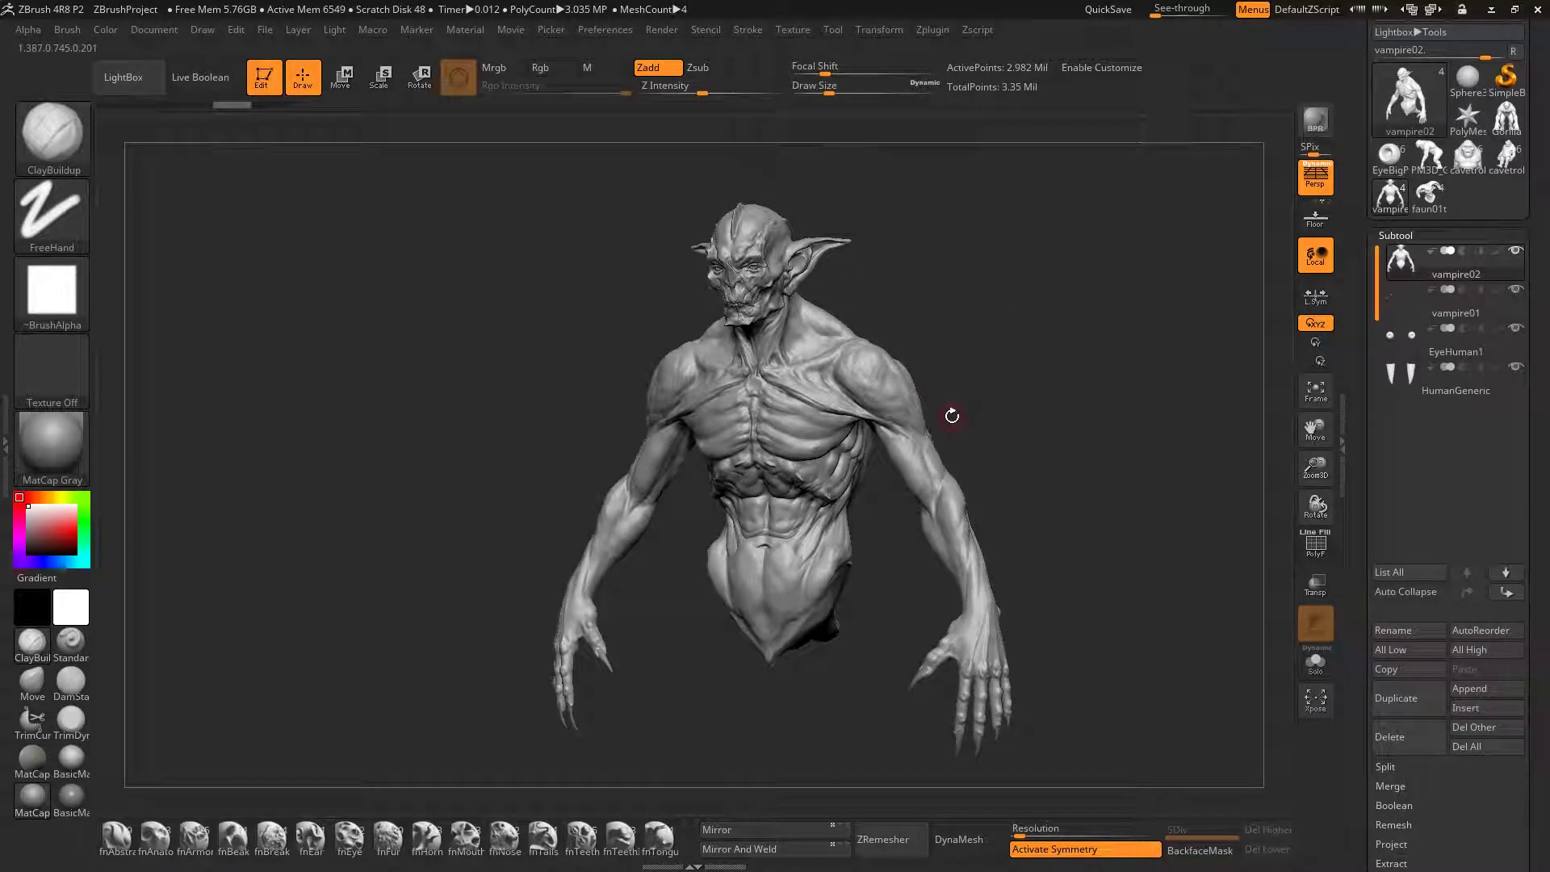
{"action": "left_click_drag", "start_coordinate": [963, 399], "coordinate": [965, 396]}
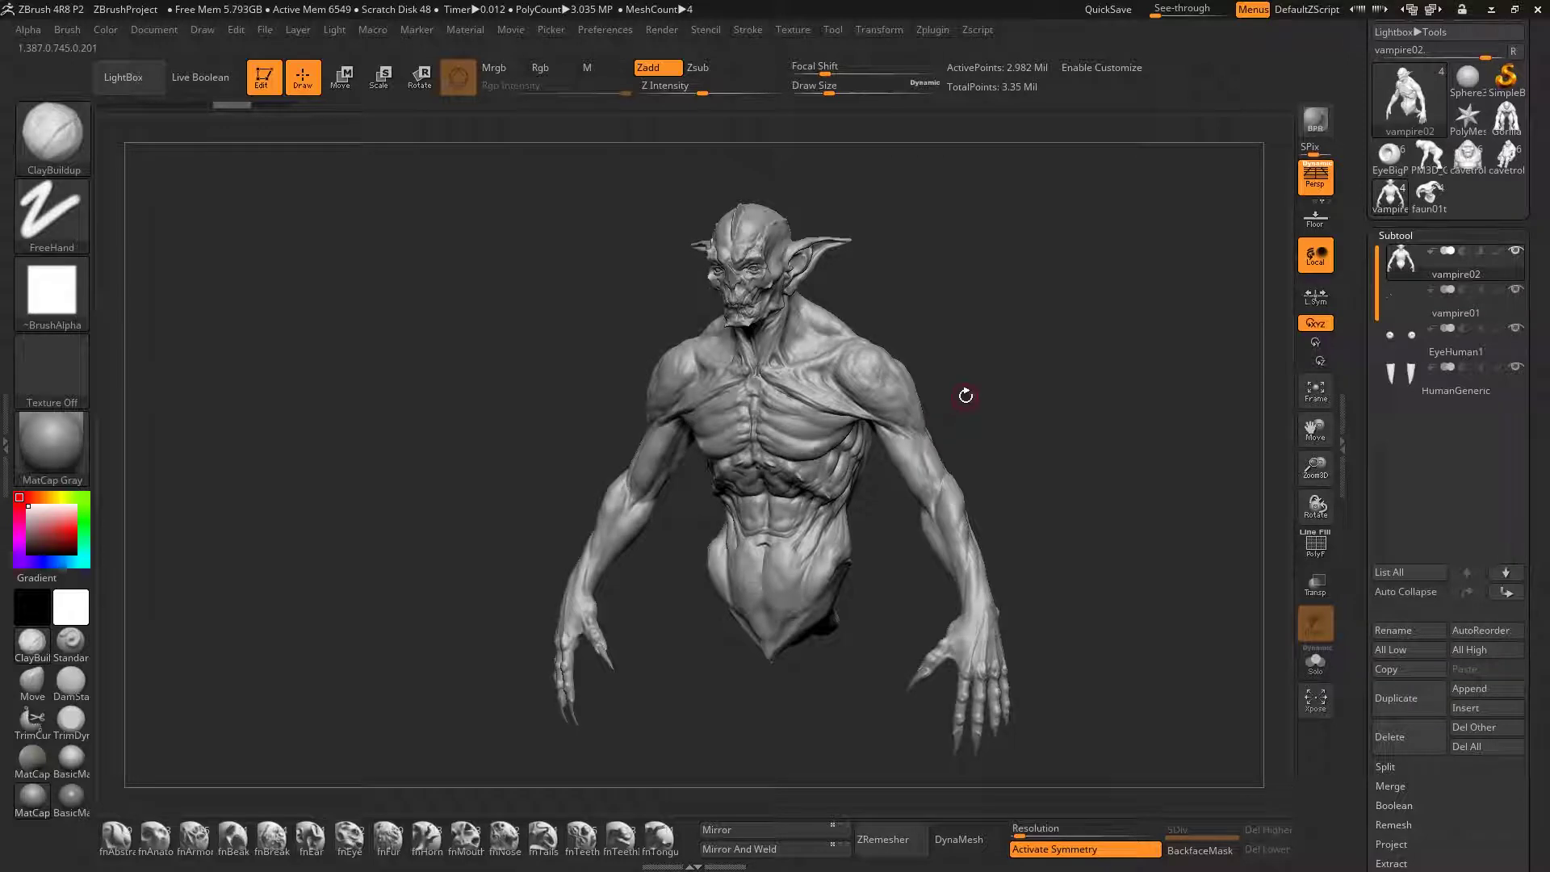
Switch to the earless, armless cave troll model and activate the fnEar brush for its head
{"action": "left_click", "coordinate": [1468, 155]}
{"action": "mouse_move", "coordinate": [767, 476]}
{"action": "right_mouse_down", "text": "alt"}
{"action": "mouse_move", "coordinate": [813, 503]}
{"action": "mouse_move", "coordinate": [785, 494]}
{"action": "mouse_move", "coordinate": [779, 452]}
{"action": "mouse_move", "coordinate": [753, 447]}
{"action": "right_mouse_up", "text": "alt"}
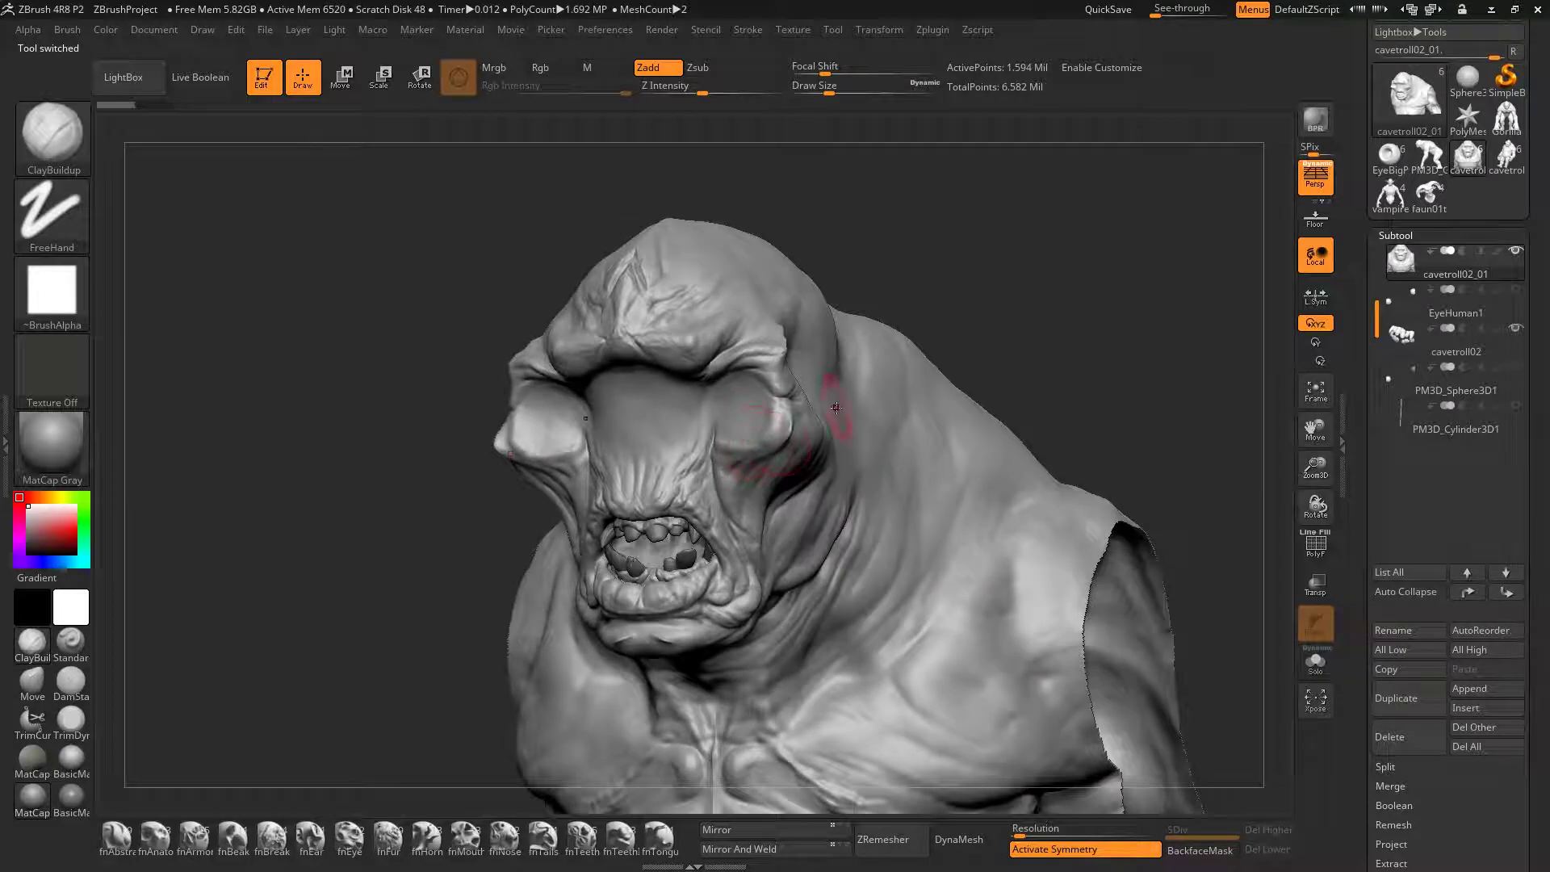
{"action": "right_click_drag", "start_coordinate": [836, 408], "coordinate": [854, 428]}
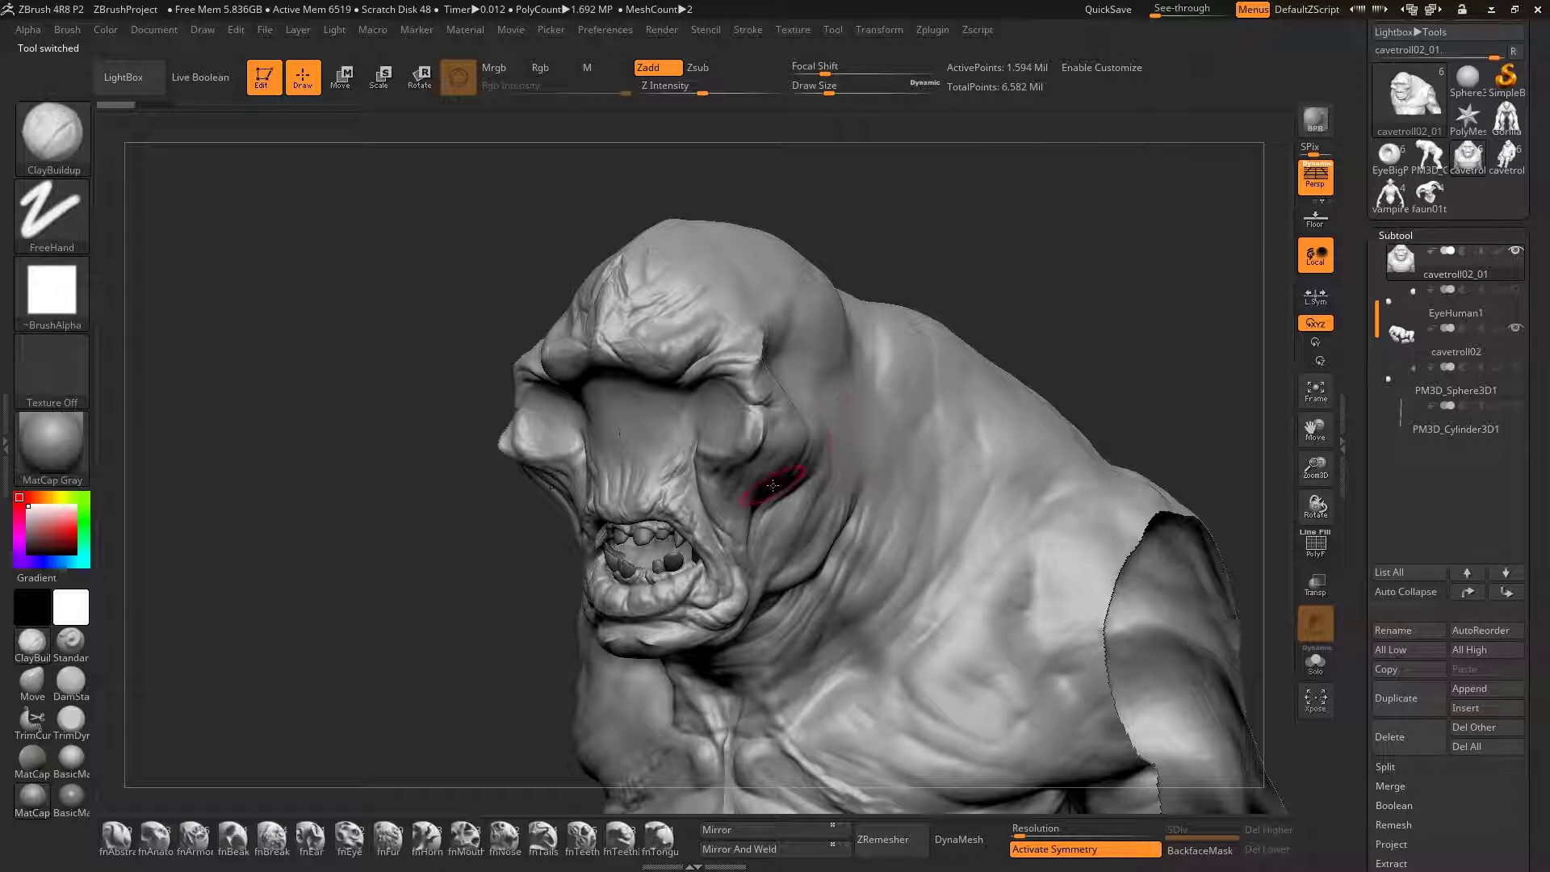
{"action": "right_click_drag", "start_coordinate": [773, 483], "coordinate": [768, 432]}
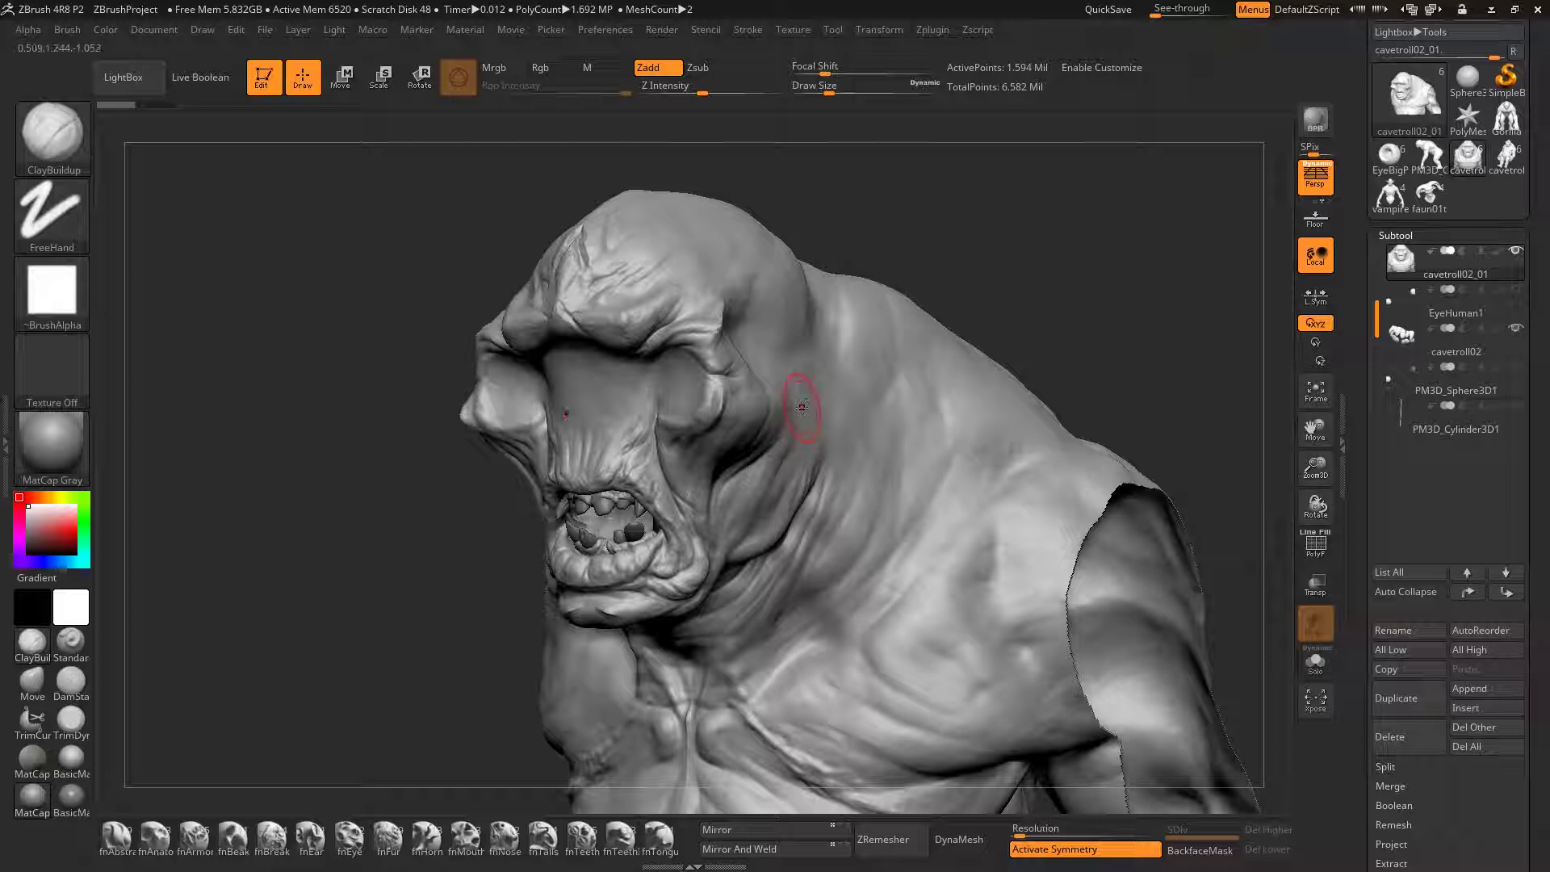
{"action": "mouse_move", "coordinate": [801, 408]}
{"action": "right_mouse_down"}
{"action": "mouse_move", "coordinate": [818, 412]}
{"action": "mouse_move", "coordinate": [798, 418]}
{"action": "right_mouse_up"}
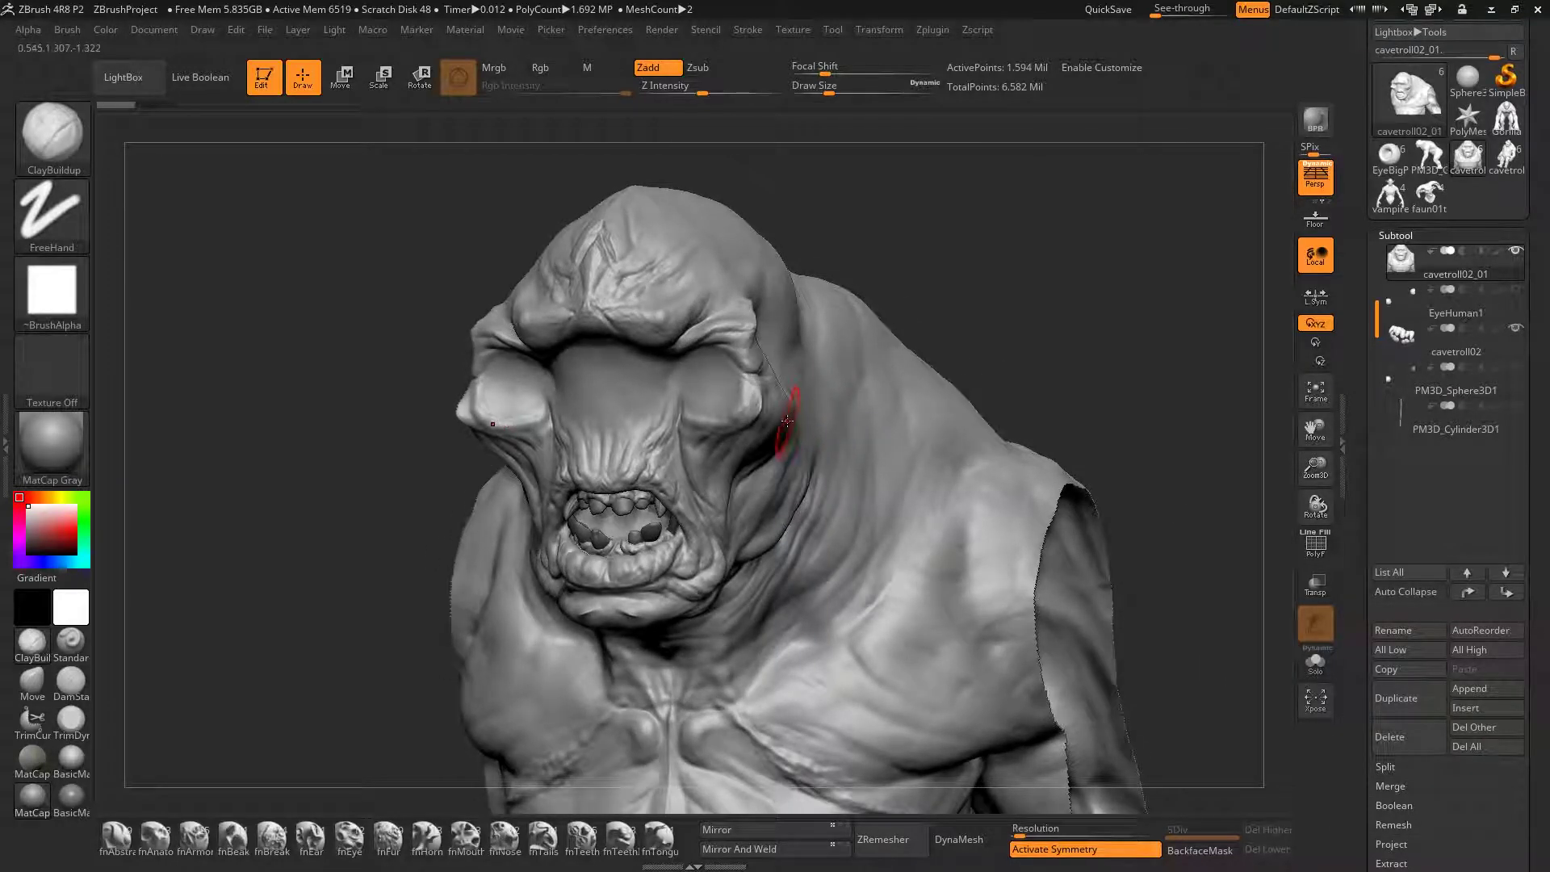
{"action": "left_click", "coordinate": [311, 839]}
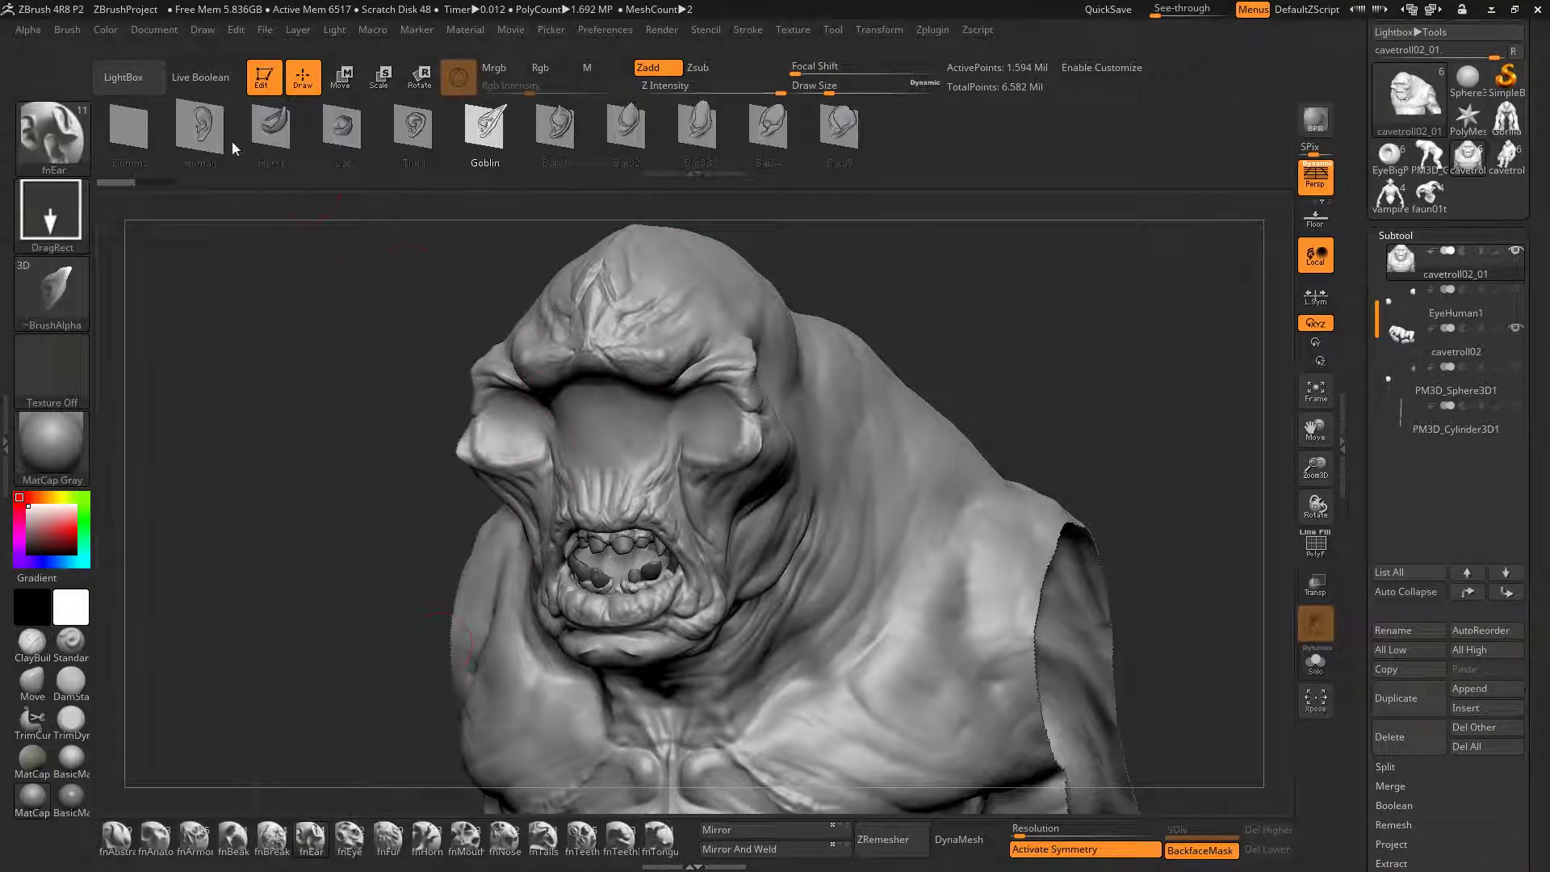
Try the Human ear shape on the side of the troll's head and undo the placement
{"action": "left_click", "coordinate": [205, 138]}
{"action": "right_click_drag", "start_coordinate": [945, 426], "coordinate": [802, 436]}
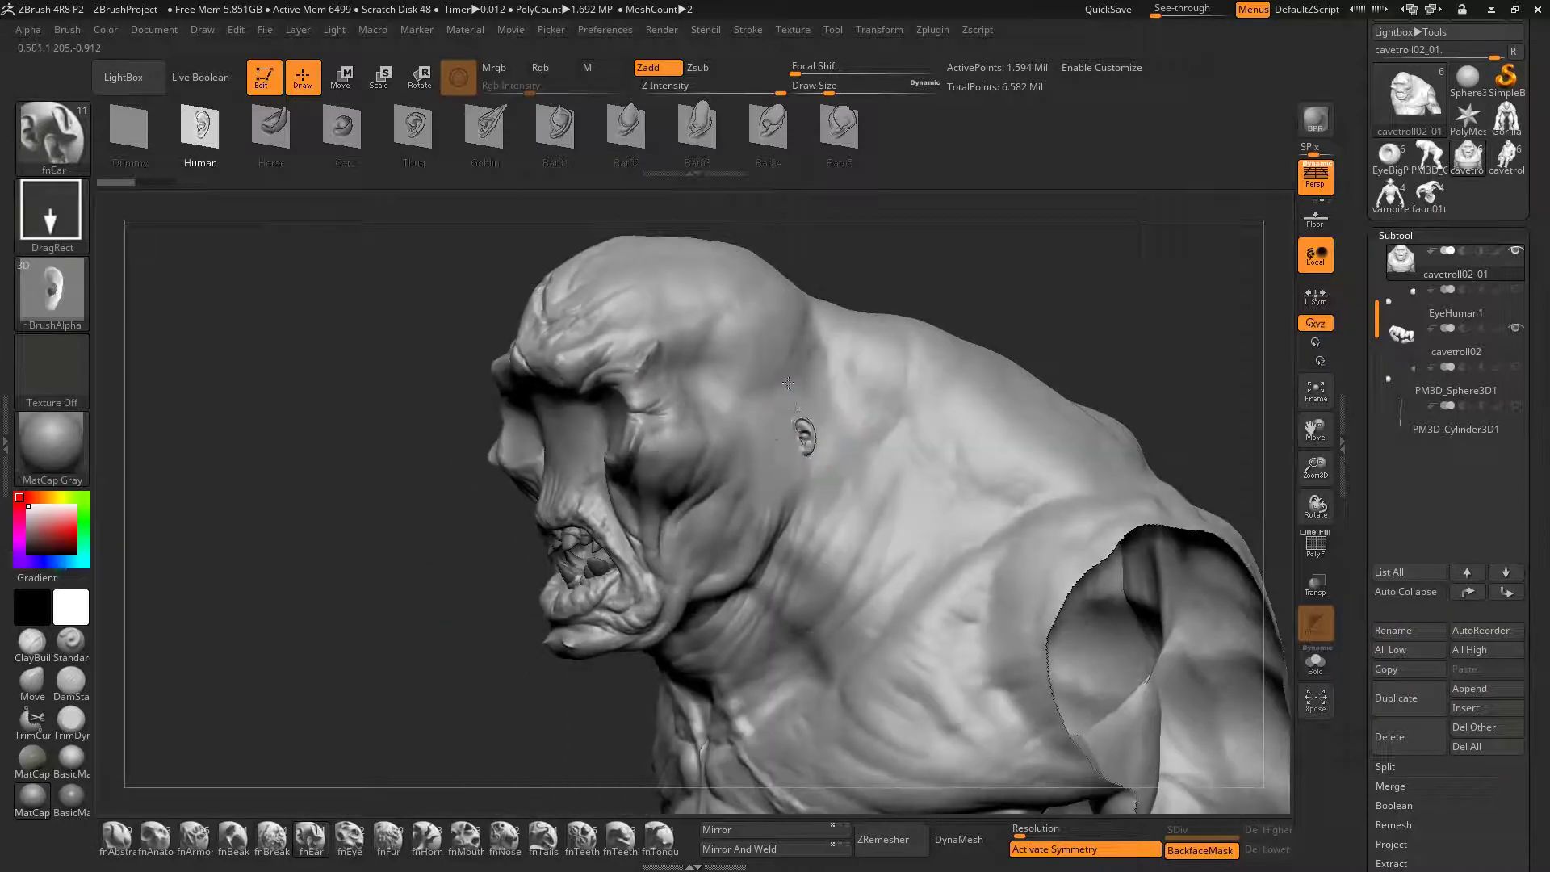
{"action": "left_click_drag", "start_coordinate": [788, 383], "coordinate": [775, 359]}
{"action": "right_click_drag", "start_coordinate": [775, 360], "coordinate": [815, 371]}
{"action": "key", "text": "ctrl"}
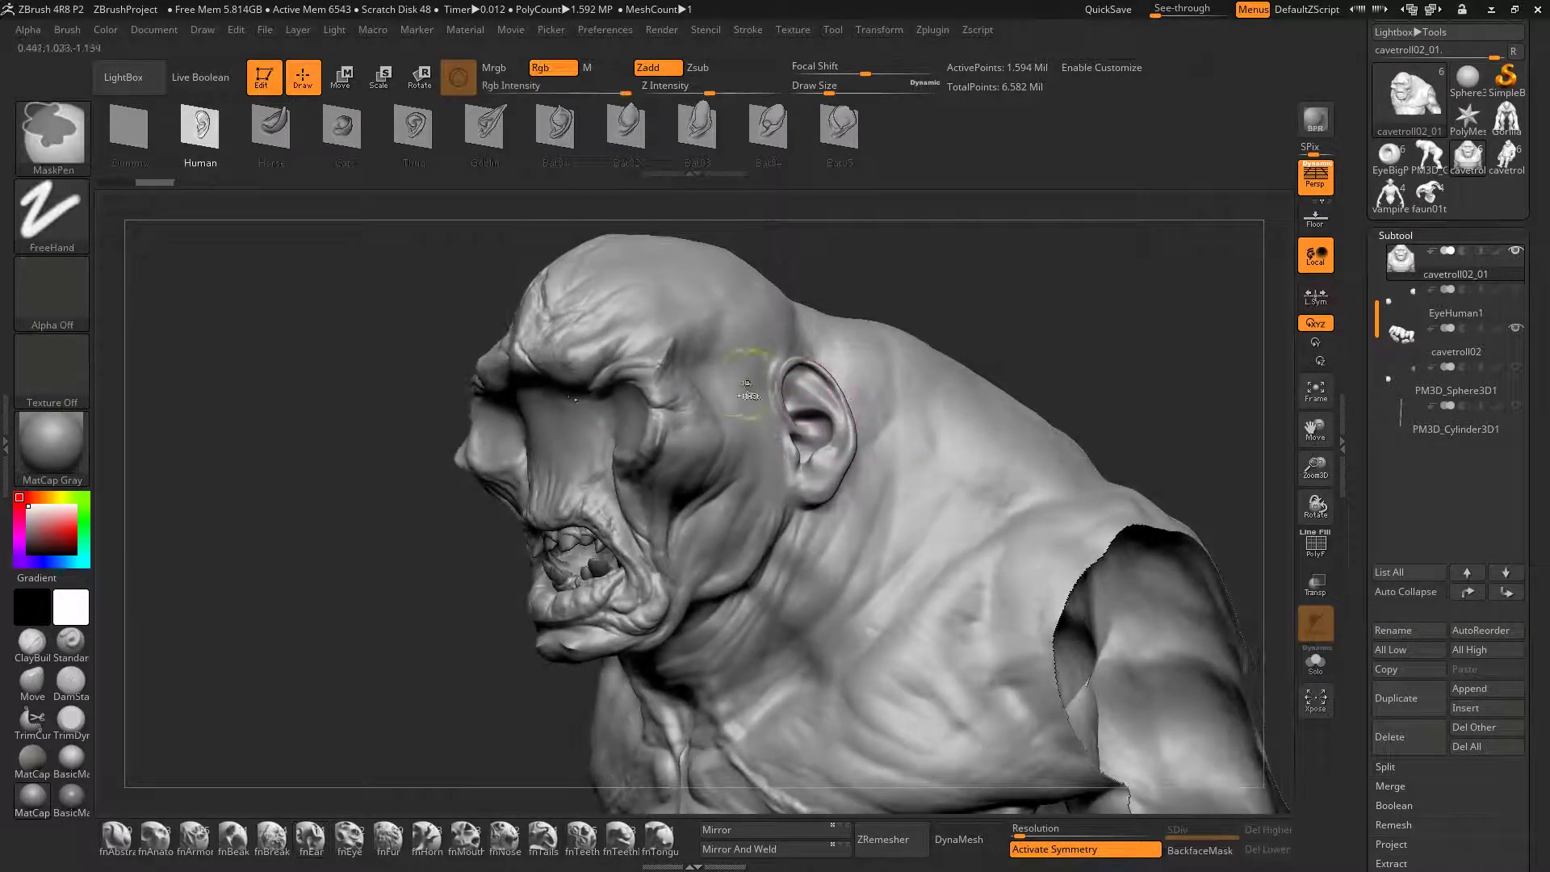
{"action": "key", "text": "ctrl+z"}
Try the Horse ear shape on the side of the troll's head and undo the placement
{"action": "left_click", "coordinate": [276, 136]}
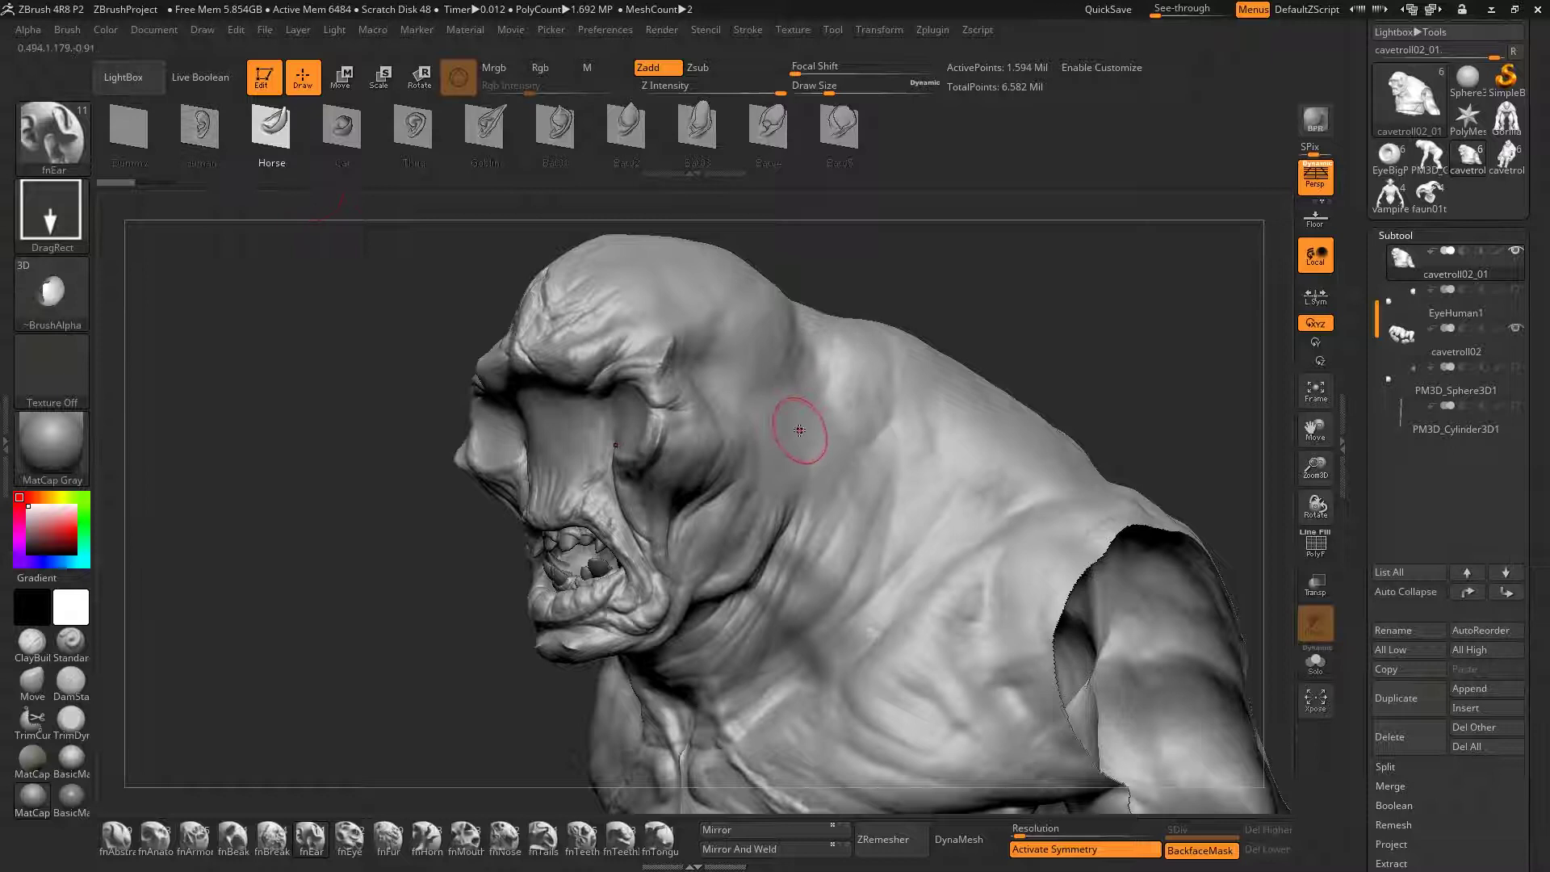
{"action": "right_click_drag", "start_coordinate": [800, 431], "coordinate": [803, 429]}
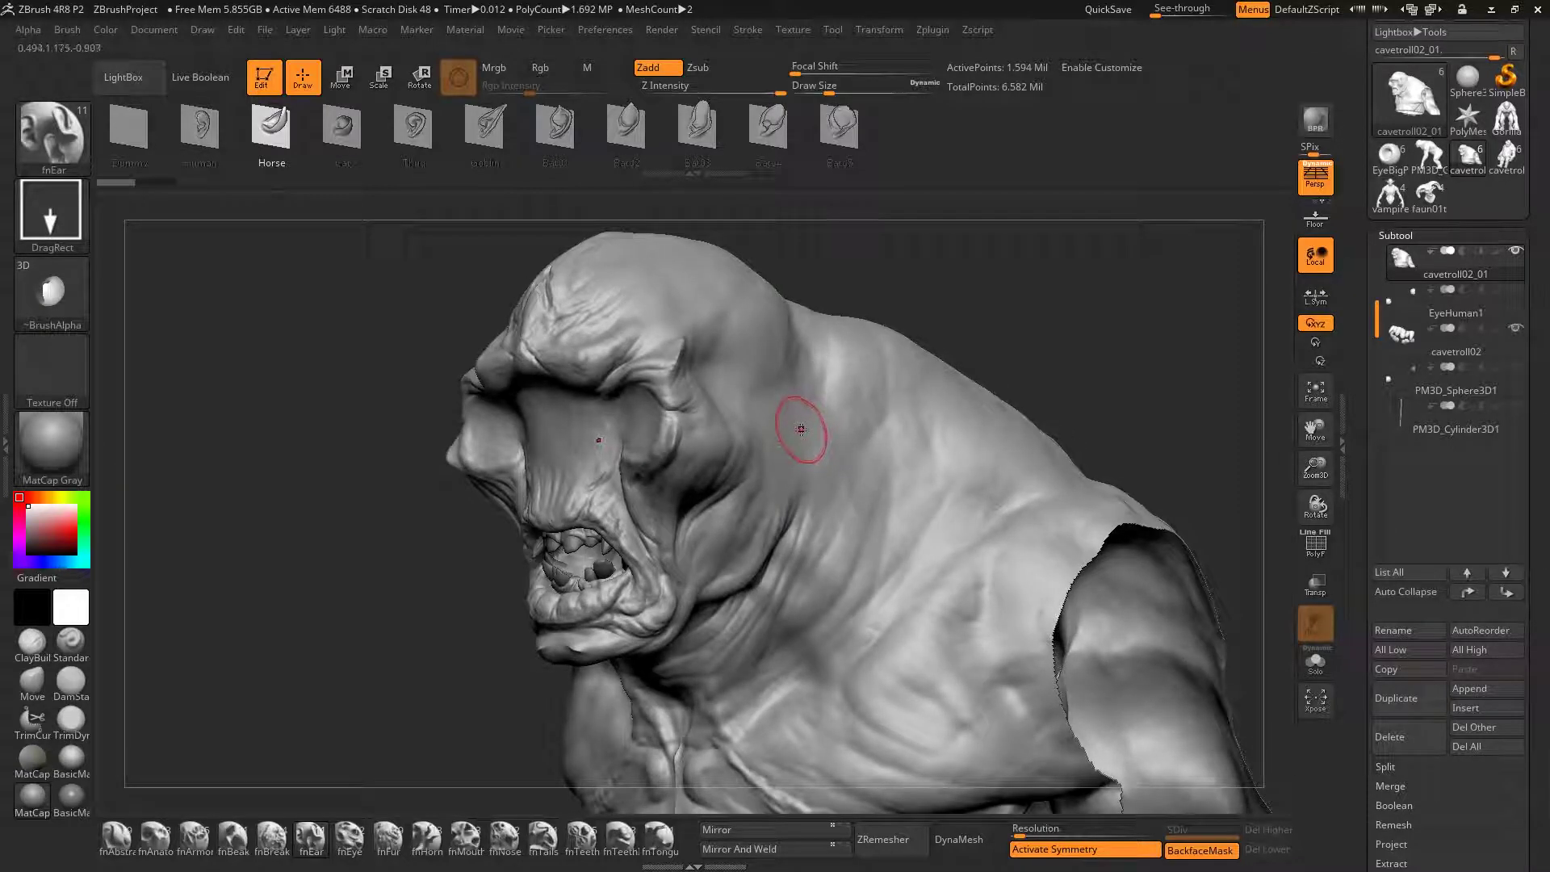
{"action": "mouse_move", "coordinate": [795, 391]}
{"action": "left_mouse_down"}
{"action": "mouse_move", "coordinate": [686, 280]}
{"action": "mouse_move", "coordinate": [710, 266]}
{"action": "mouse_move", "coordinate": [716, 317]}
{"action": "left_mouse_up"}
{"action": "key", "text": "ctrl+z"}
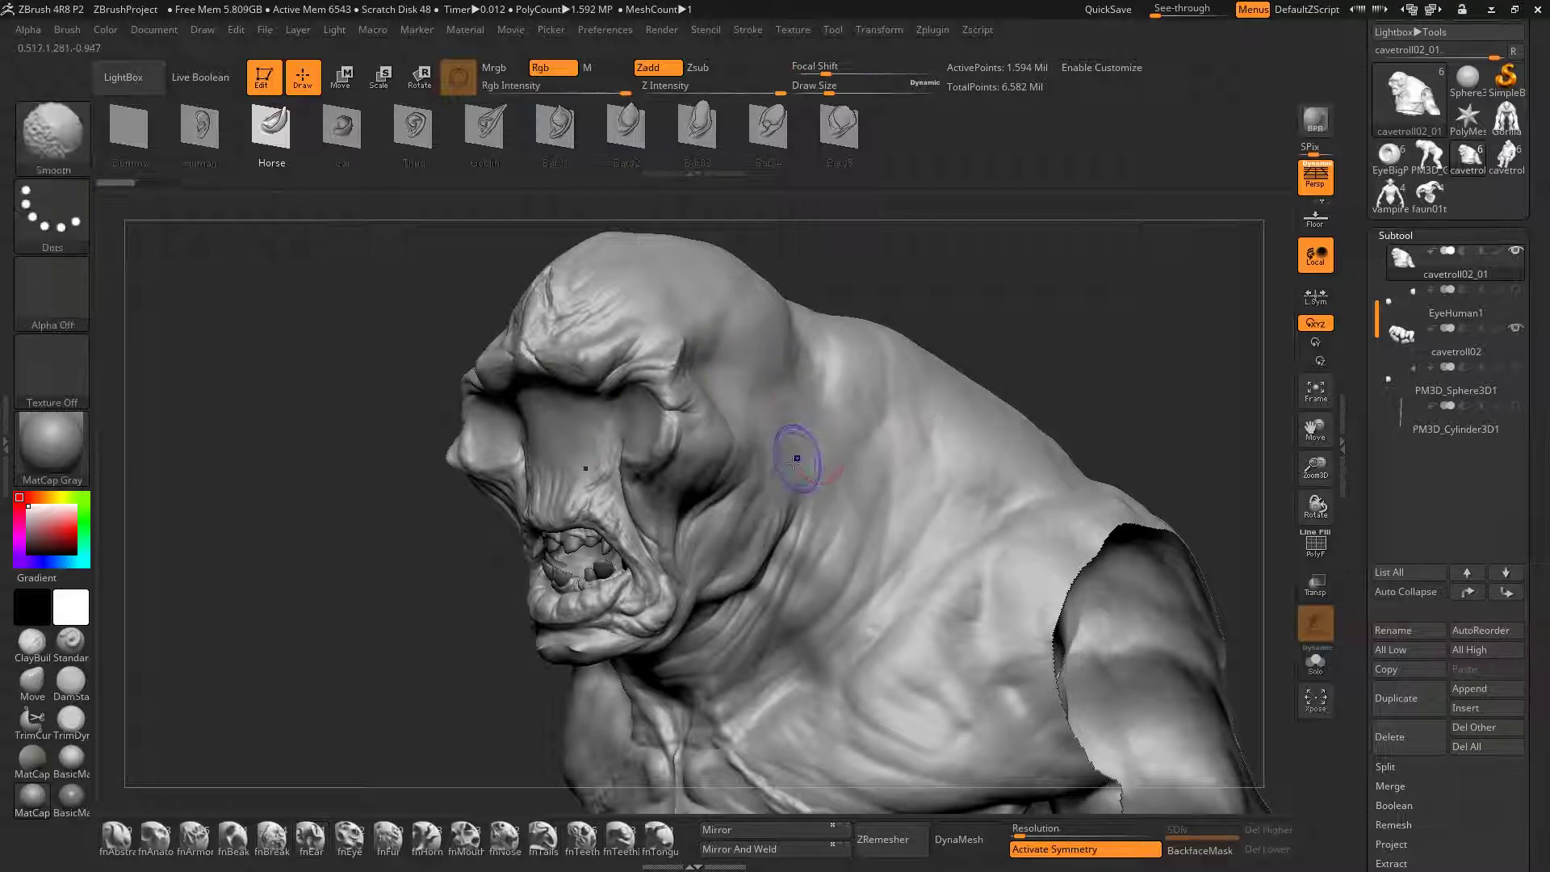
Try the Goblin ear shape on the side of the troll's head and undo the placement
{"action": "left_click", "coordinate": [489, 135]}
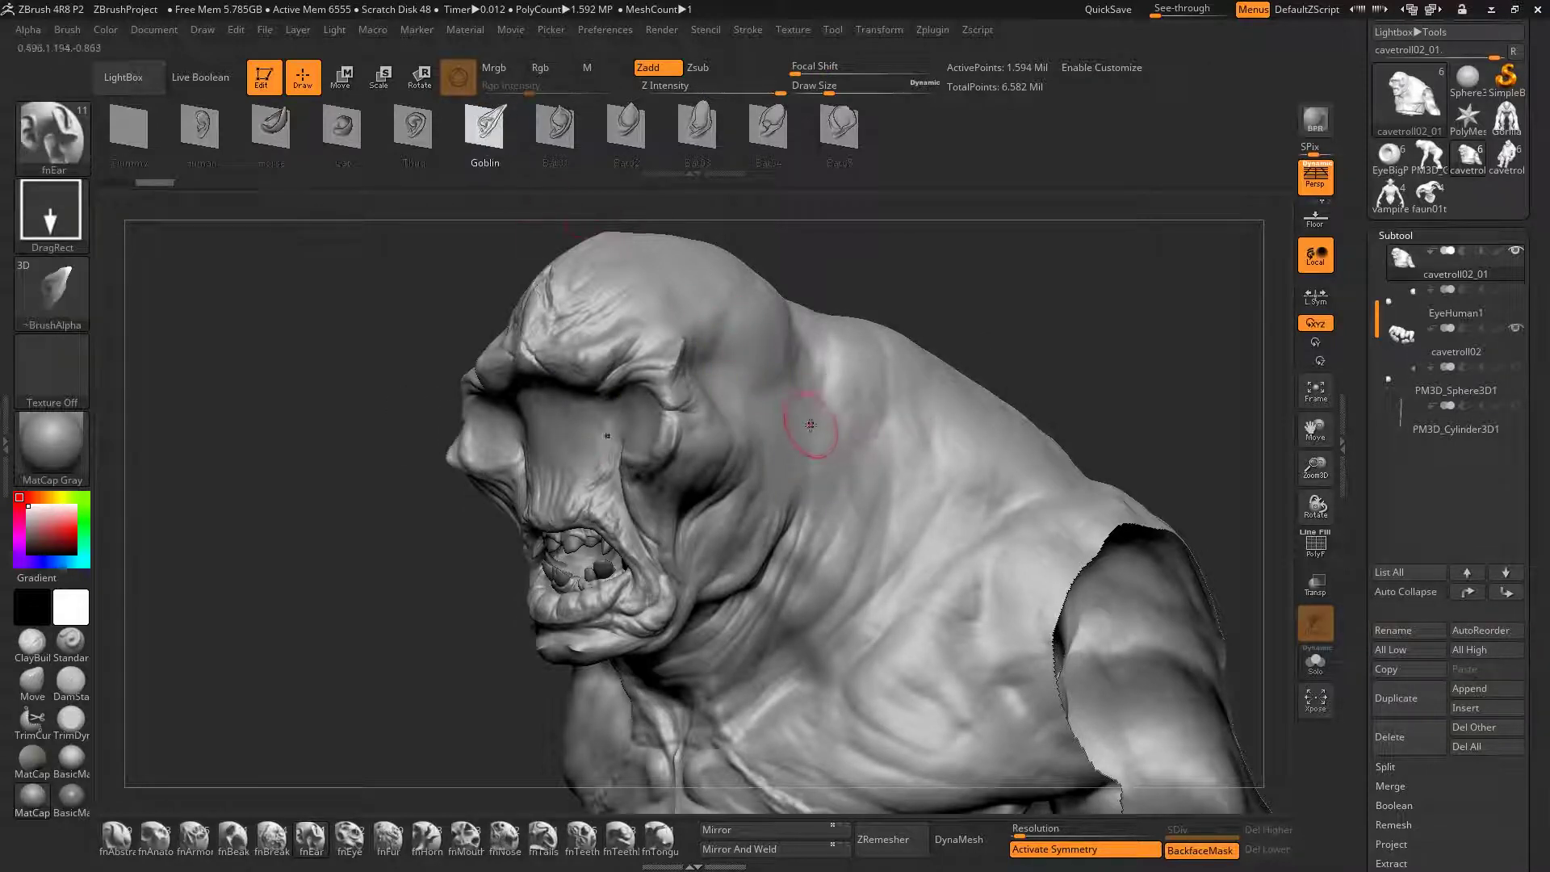
{"action": "left_click_drag", "start_coordinate": [761, 308], "coordinate": [779, 234]}
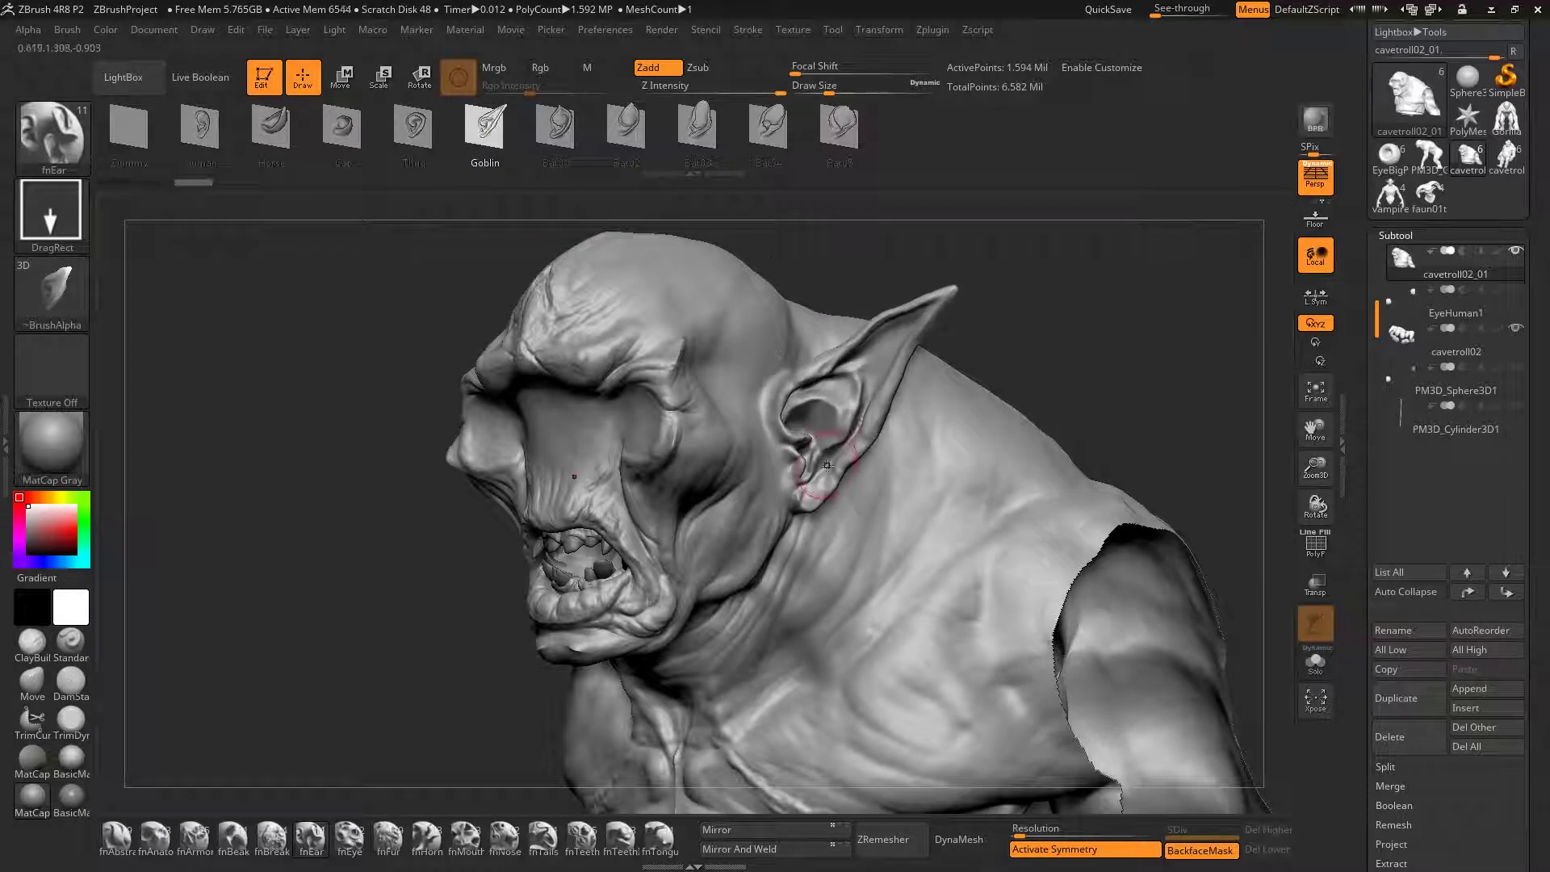
{"action": "mouse_move", "coordinate": [828, 450]}
{"action": "right_mouse_down"}
{"action": "mouse_move", "coordinate": [896, 452]}
{"action": "mouse_move", "coordinate": [741, 374]}
{"action": "right_mouse_up"}
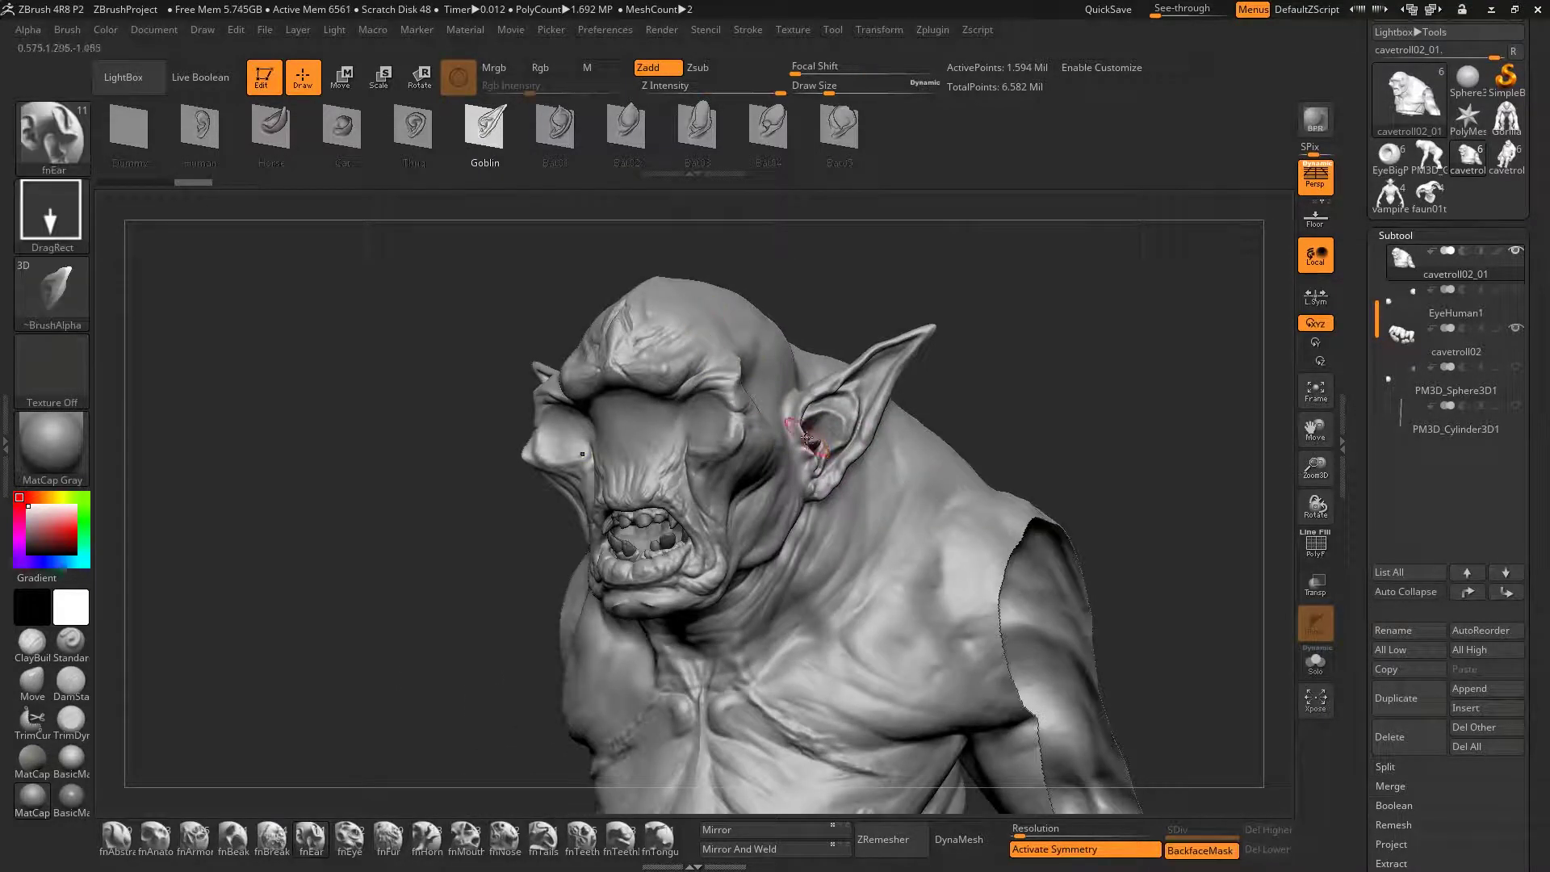
{"action": "right_click_drag", "start_coordinate": [813, 439], "coordinate": [706, 344]}
{"action": "key", "text": "ctrl+z"}
Try the Thug and Bat04 ear shapes on the side of the troll's head, undoing each placement
{"action": "left_click", "coordinate": [425, 154]}
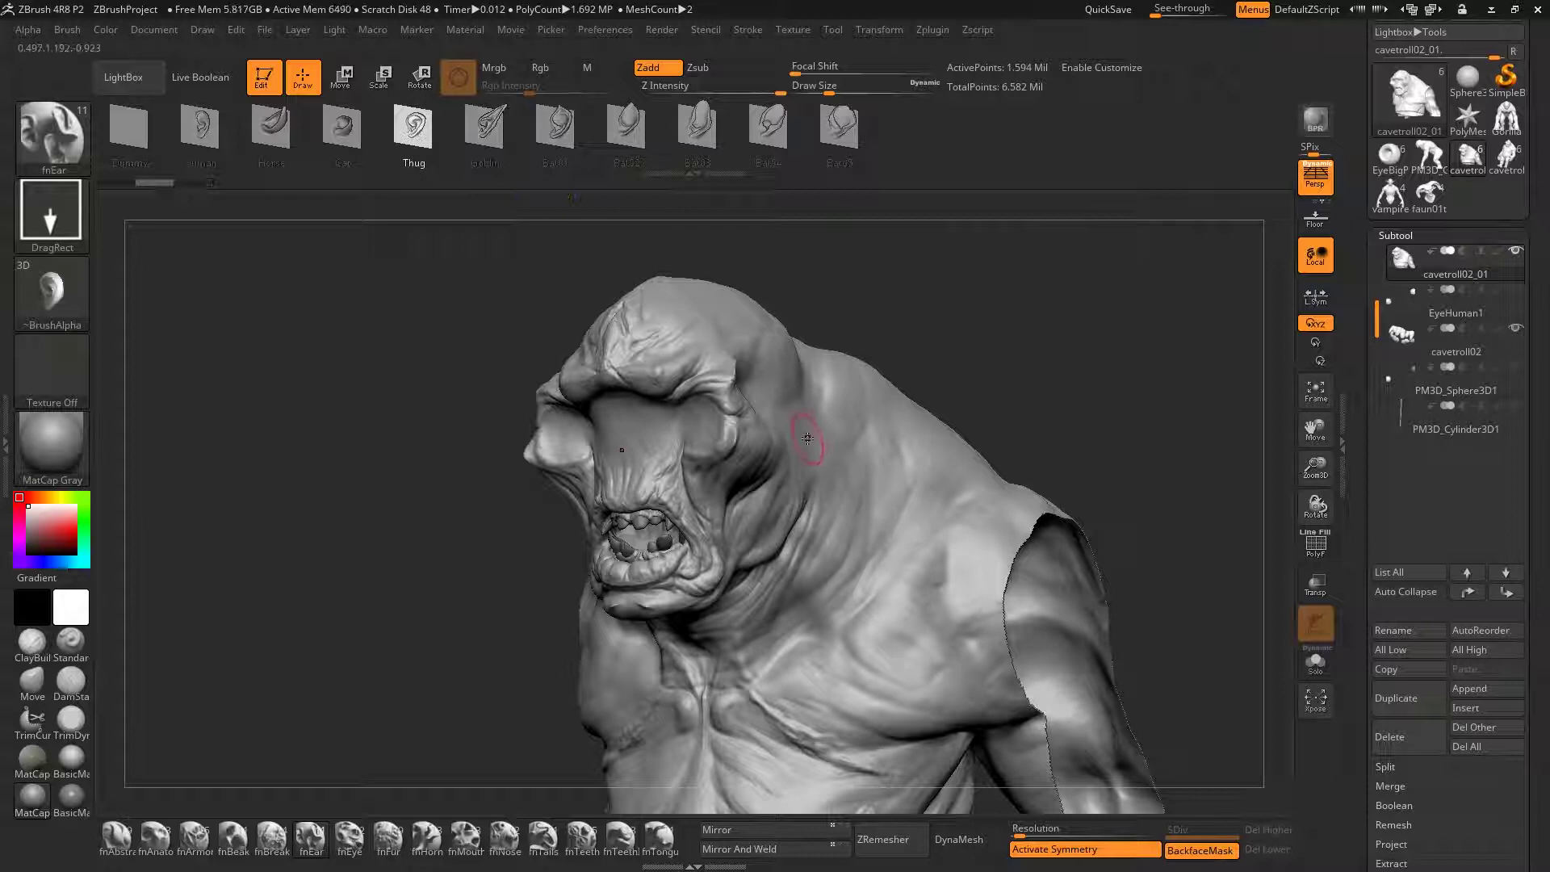
{"action": "left_click_drag", "start_coordinate": [800, 438], "coordinate": [798, 364]}
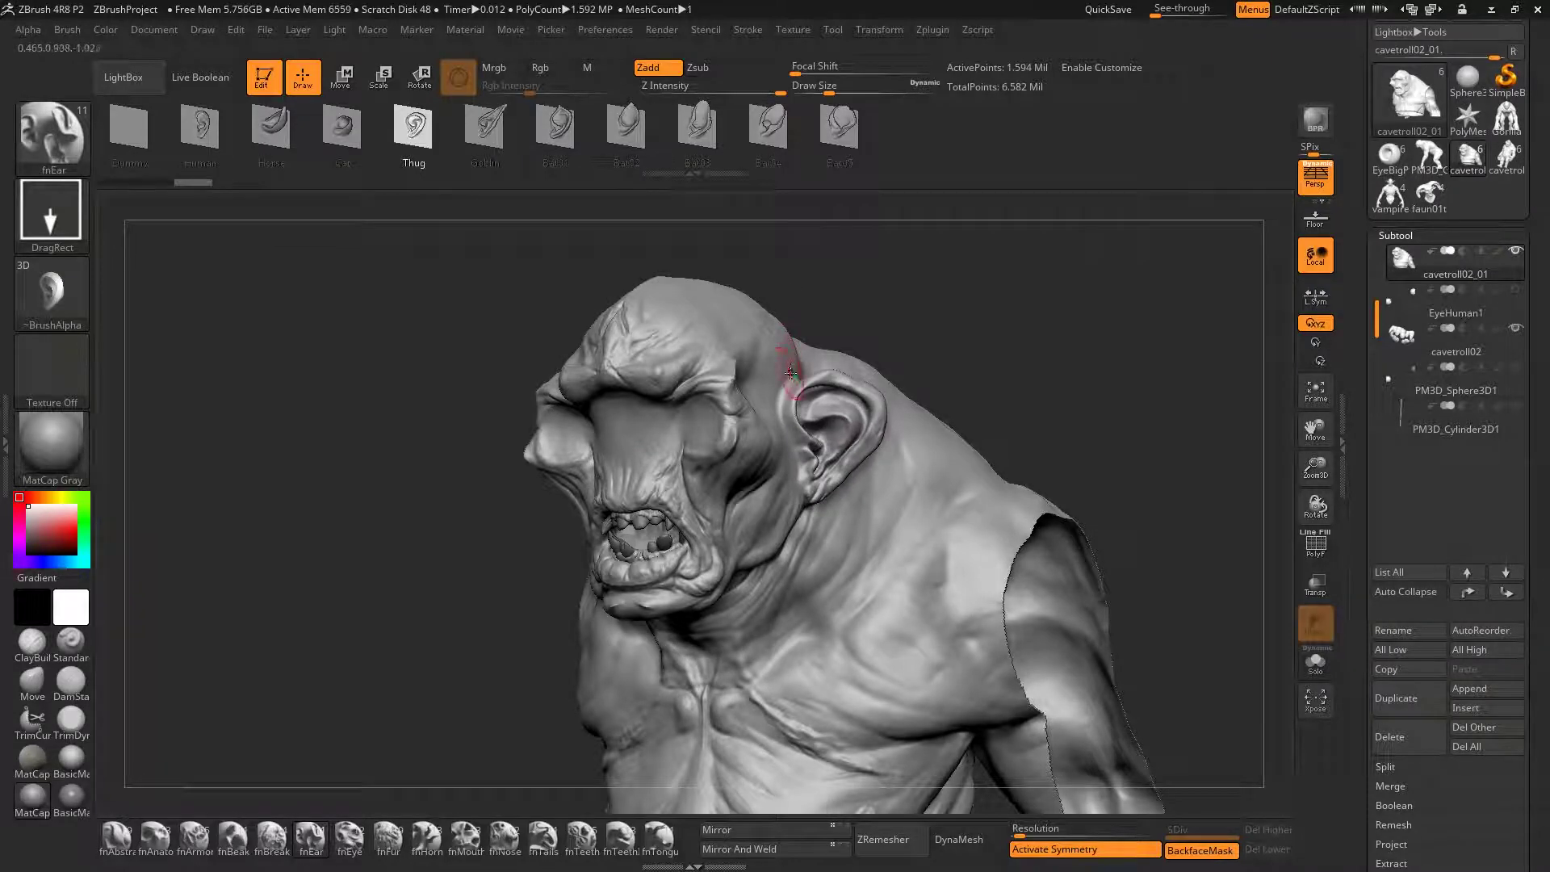
{"action": "key", "text": "ctrl+z"}
{"action": "left_click", "coordinate": [767, 128]}
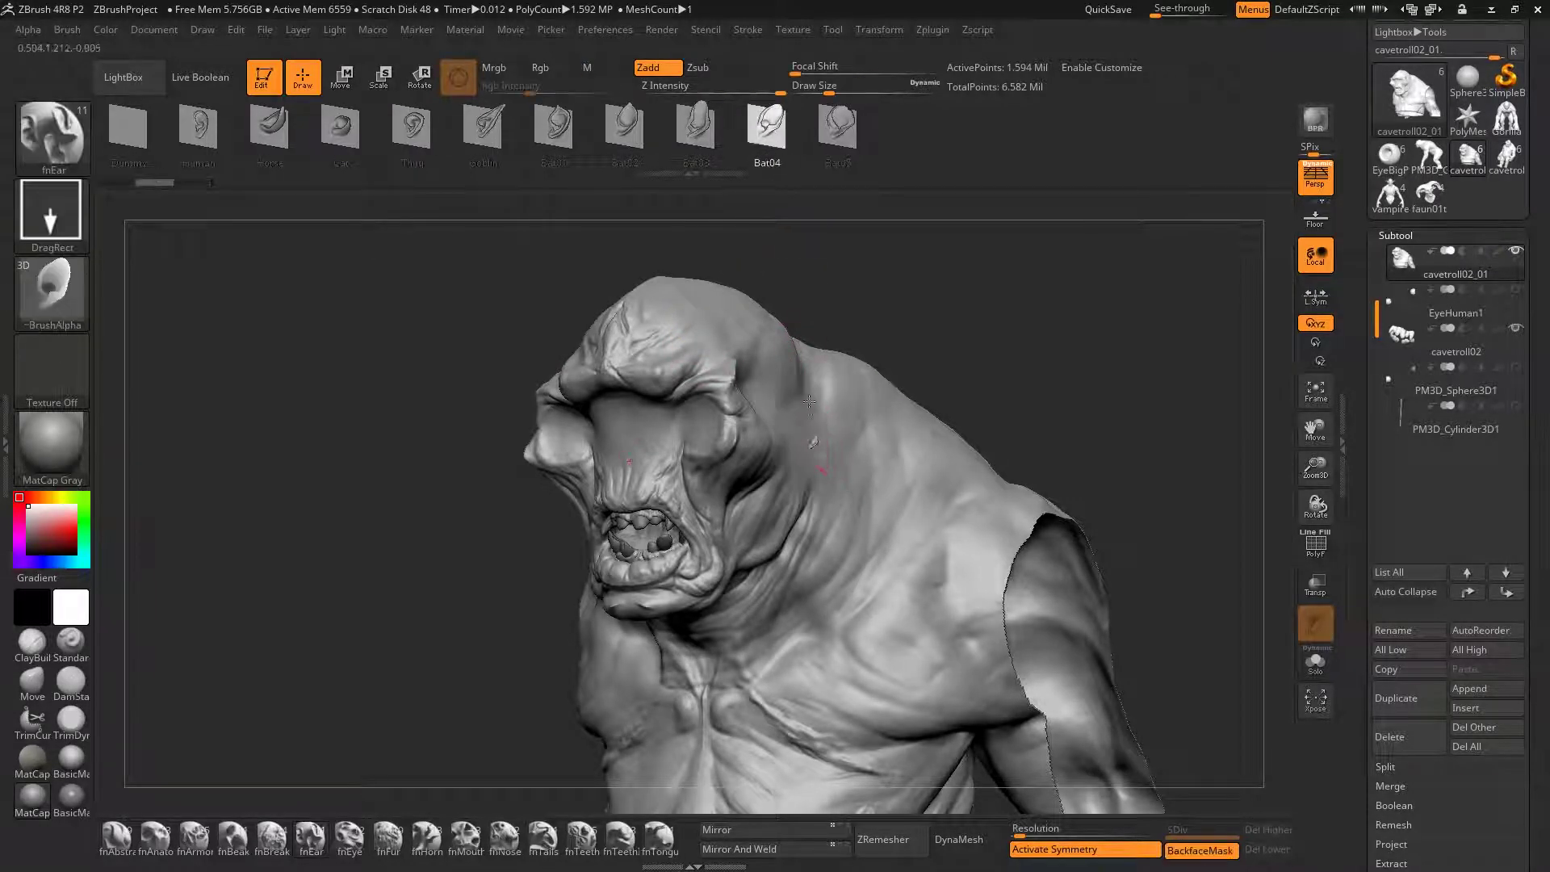
{"action": "left_click_drag", "start_coordinate": [809, 401], "coordinate": [808, 331]}
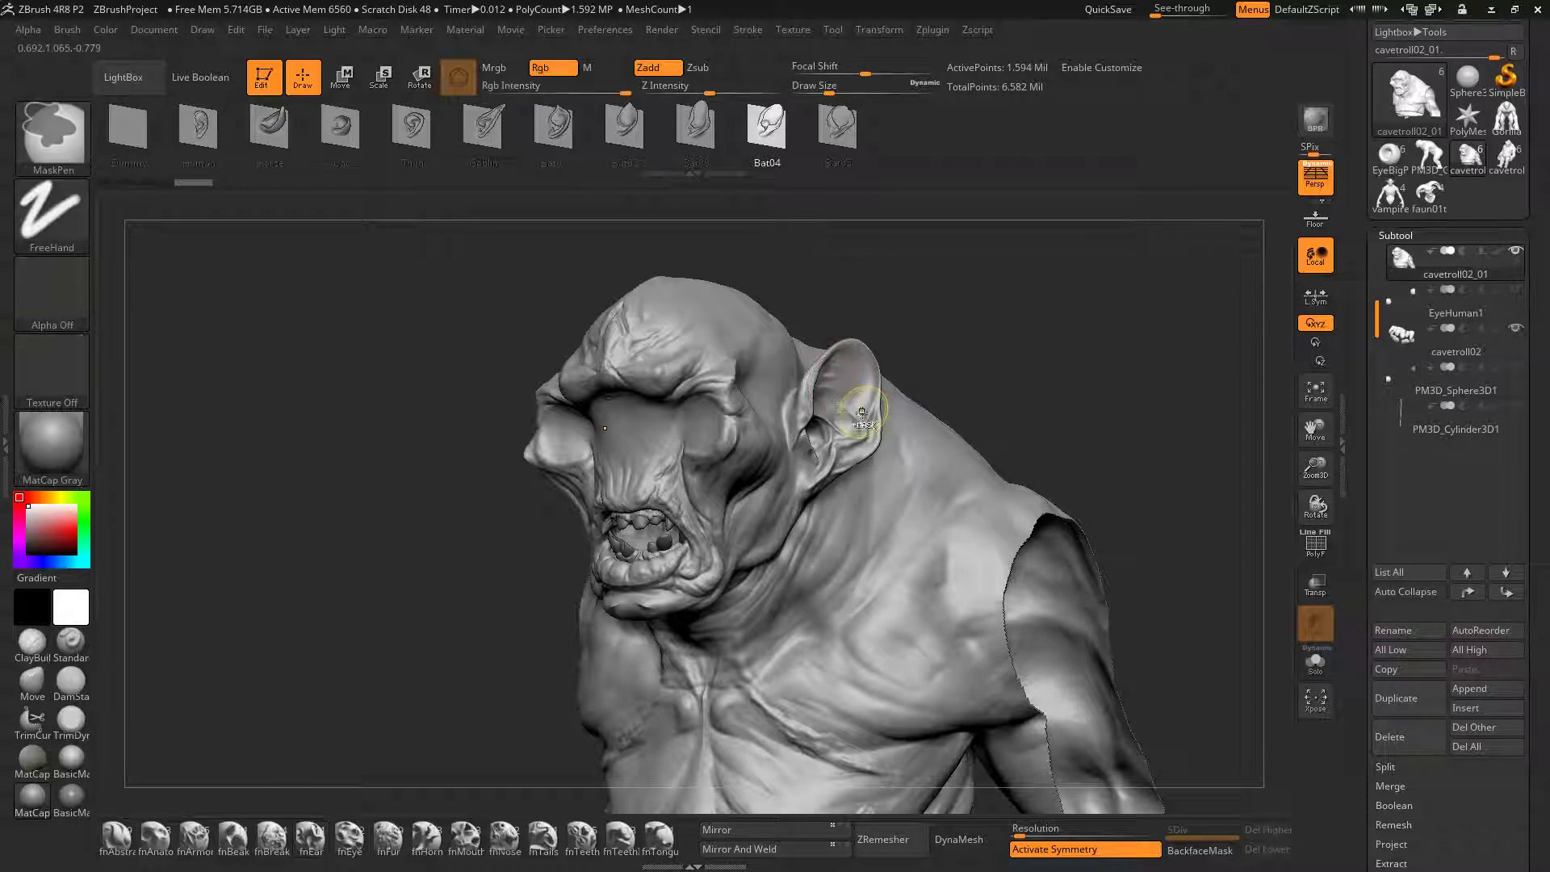
{"action": "key", "text": "ctrl+z"}
Try the Thug ear shape once more on the side of the troll's head
{"action": "left_click", "coordinate": [411, 128]}
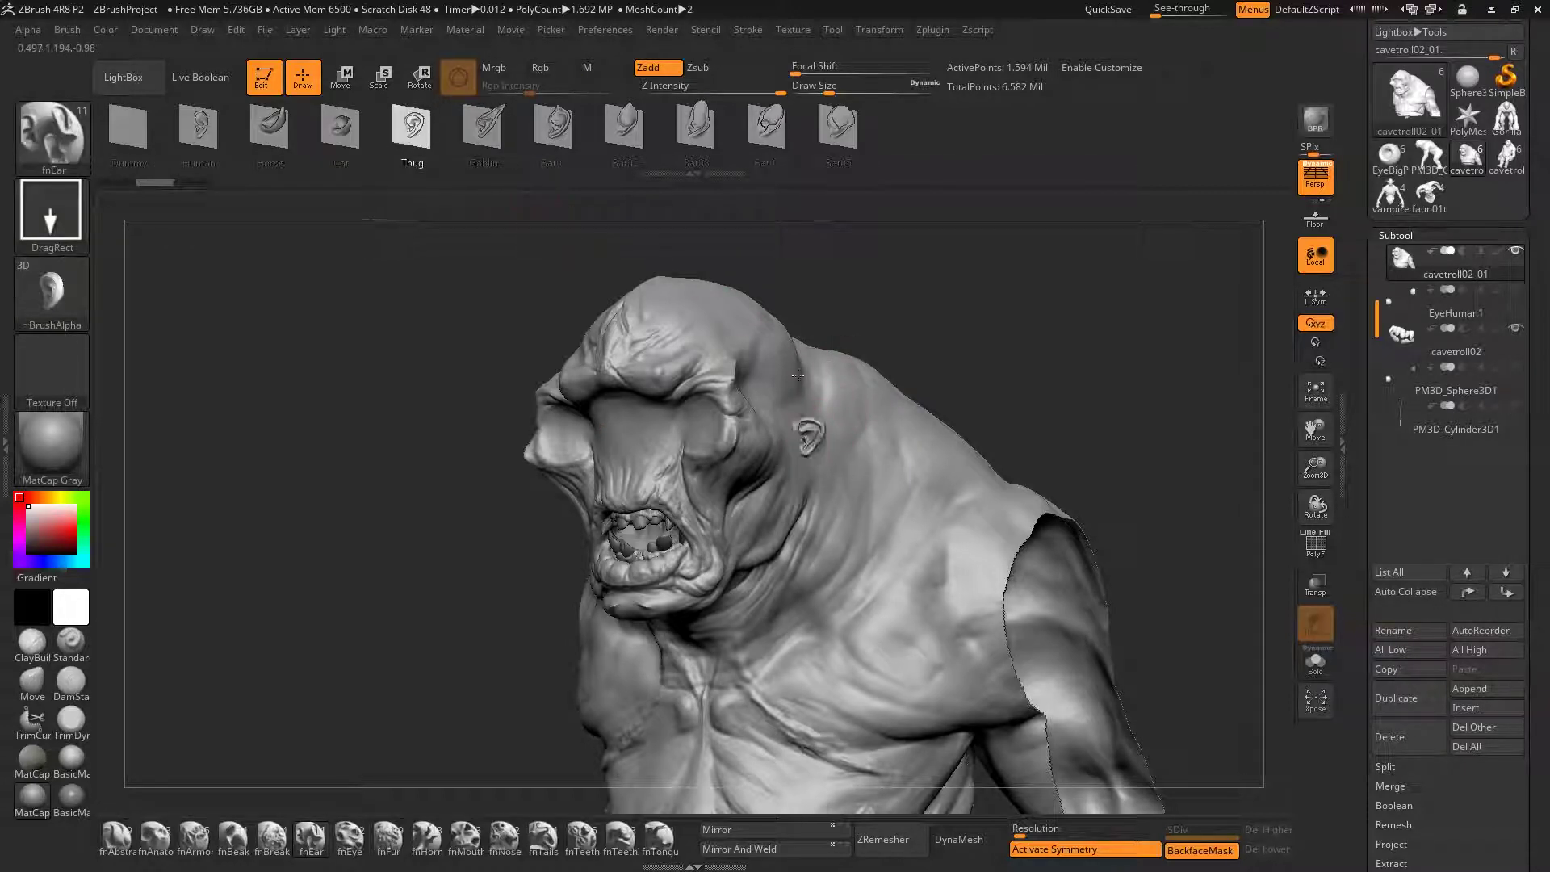
{"action": "left_click_drag", "start_coordinate": [797, 375], "coordinate": [809, 291]}
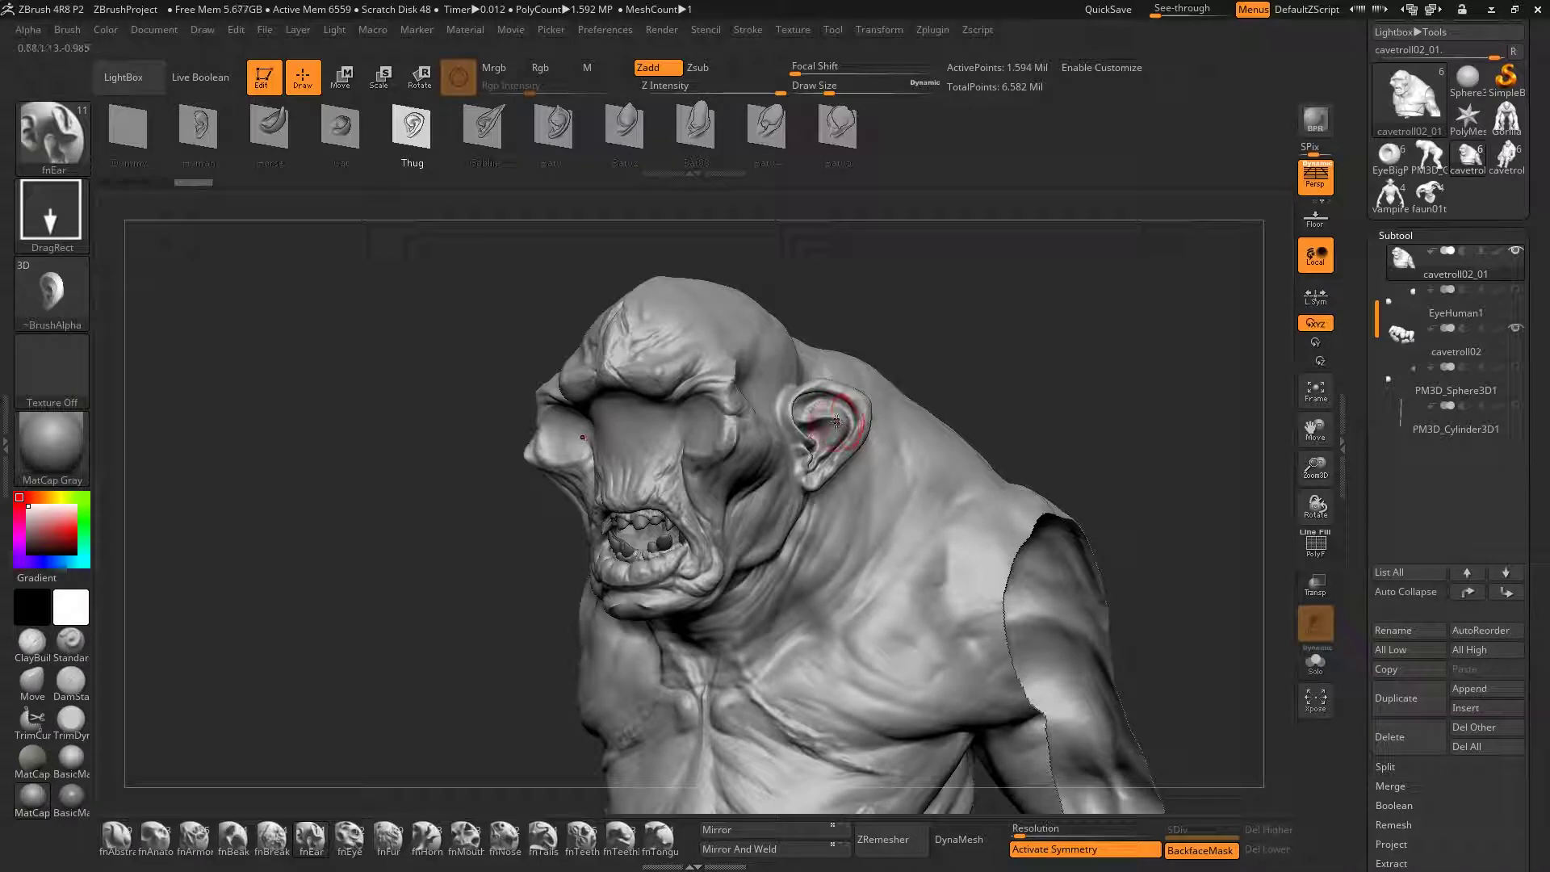
{"action": "right_click_drag", "start_coordinate": [844, 420], "coordinate": [838, 421]}
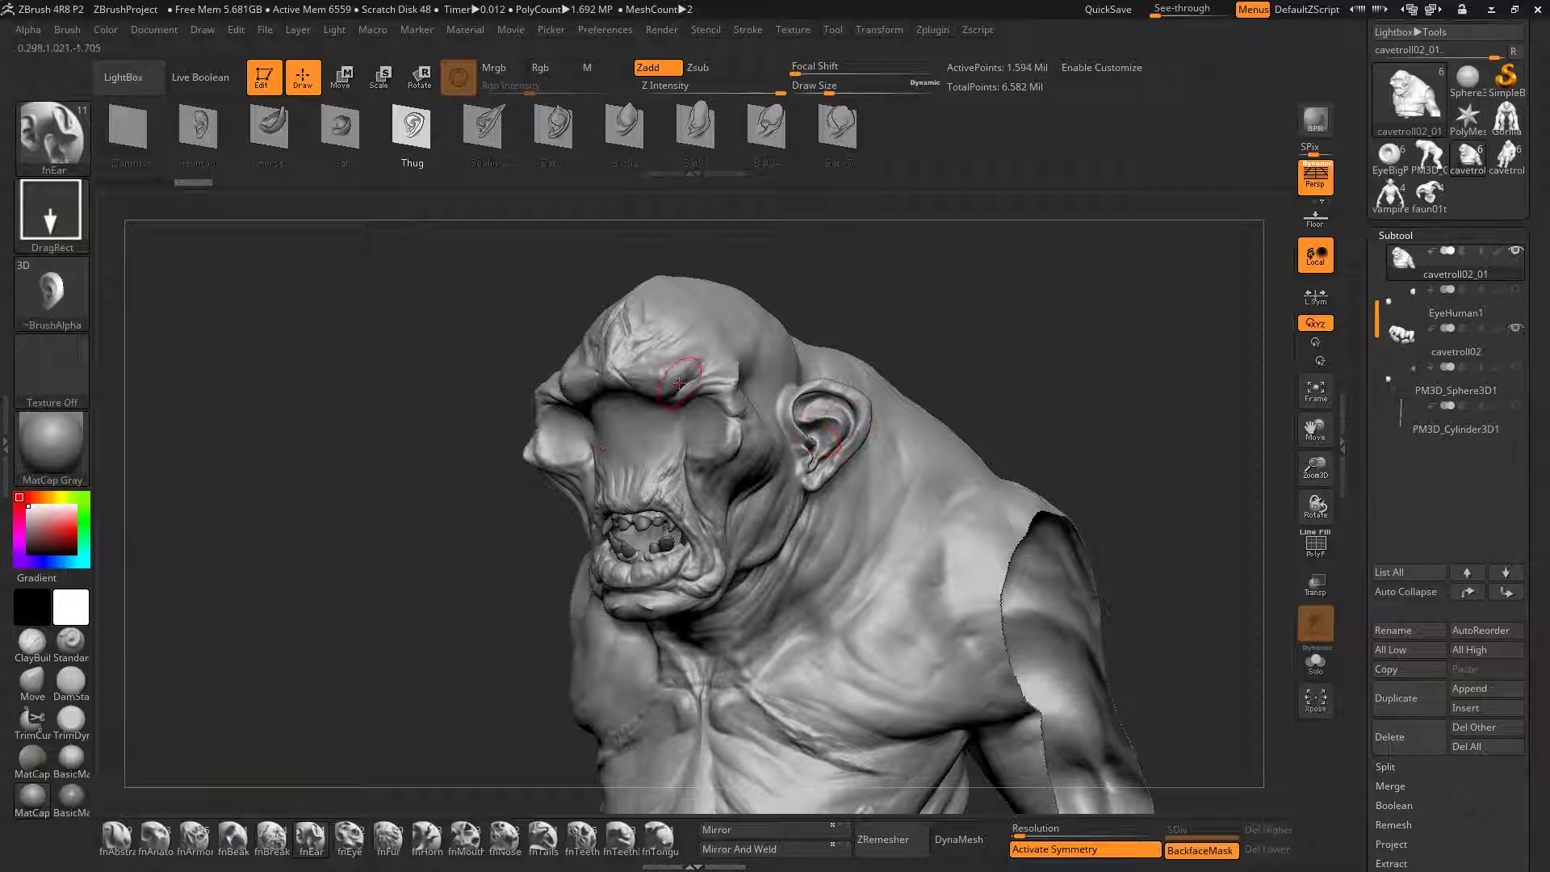
Try several small Cat ears above one another on the side of the troll's head and undo them
{"action": "left_click", "coordinate": [340, 125]}
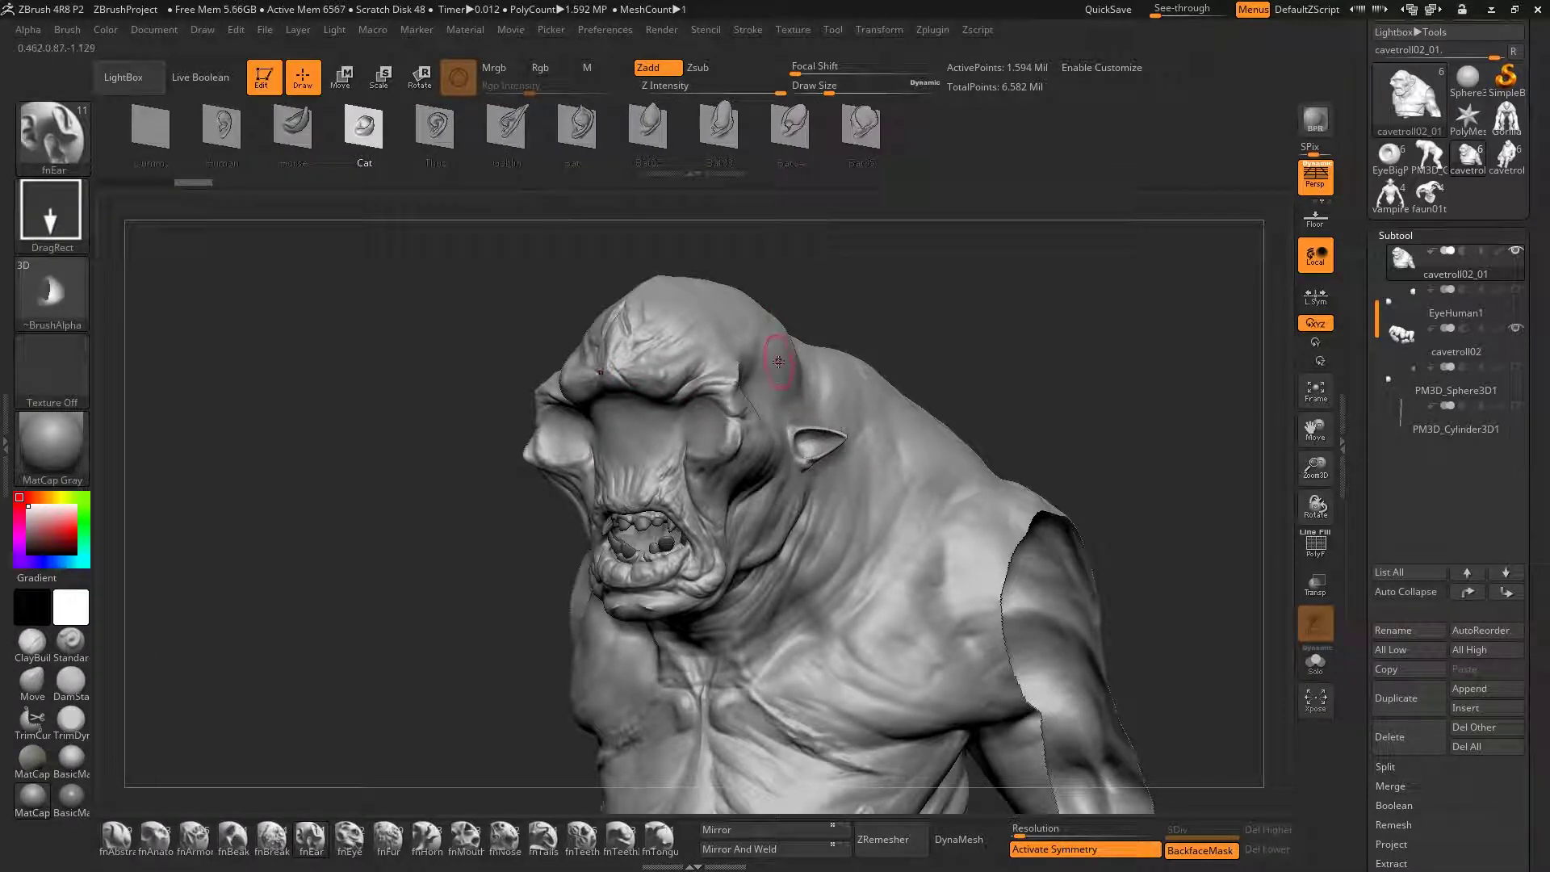
{"action": "left_click_drag", "start_coordinate": [784, 392], "coordinate": [753, 334]}
{"action": "key", "text": "ctrl+z"}
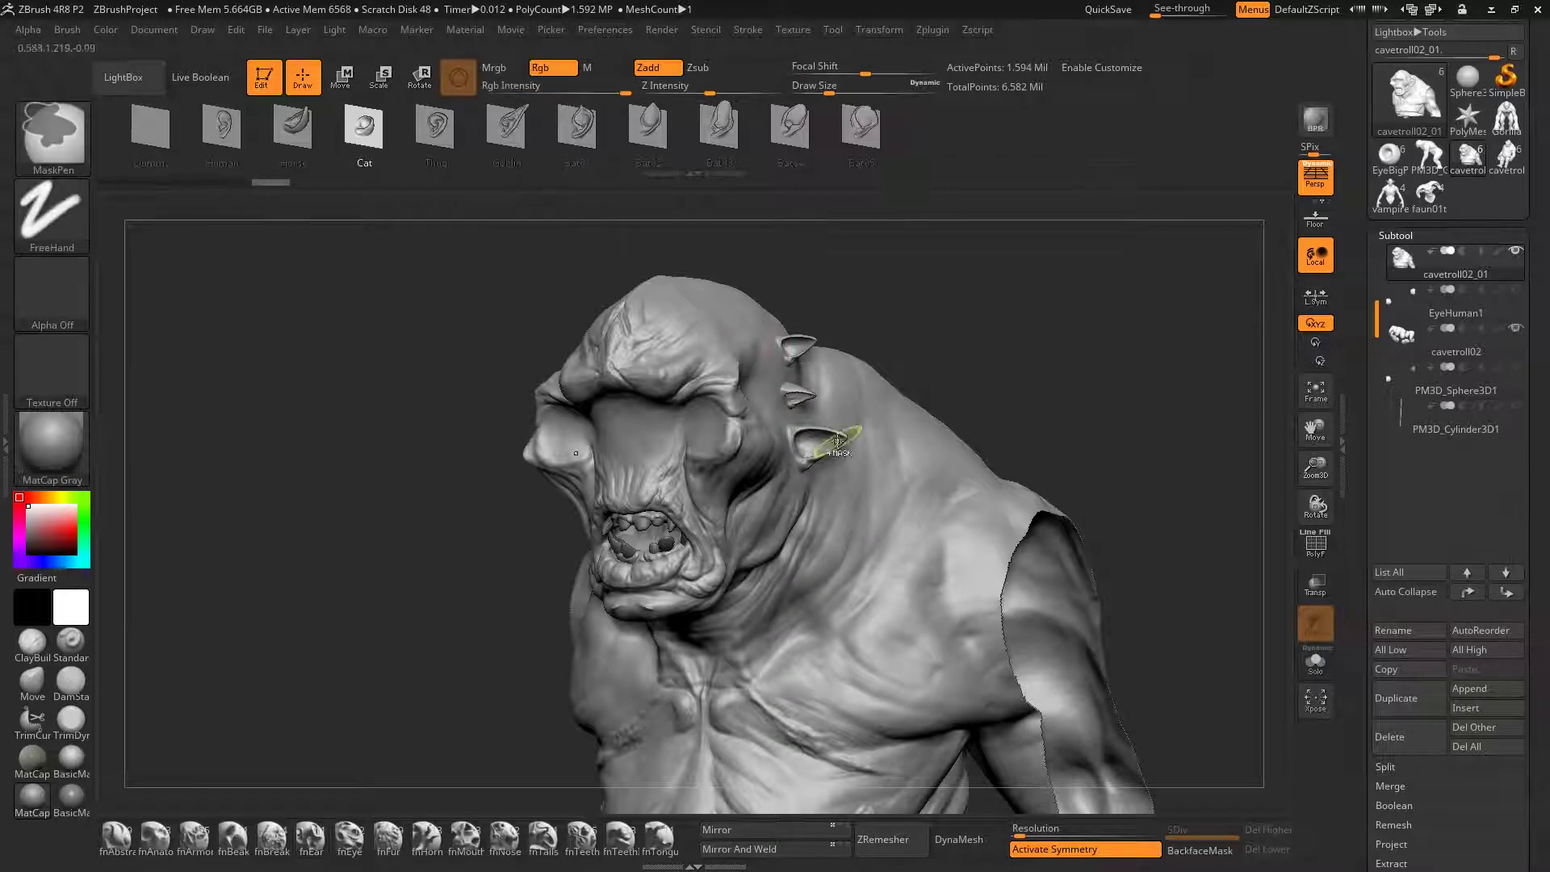
{"action": "key", "text": "ctrl+z"}
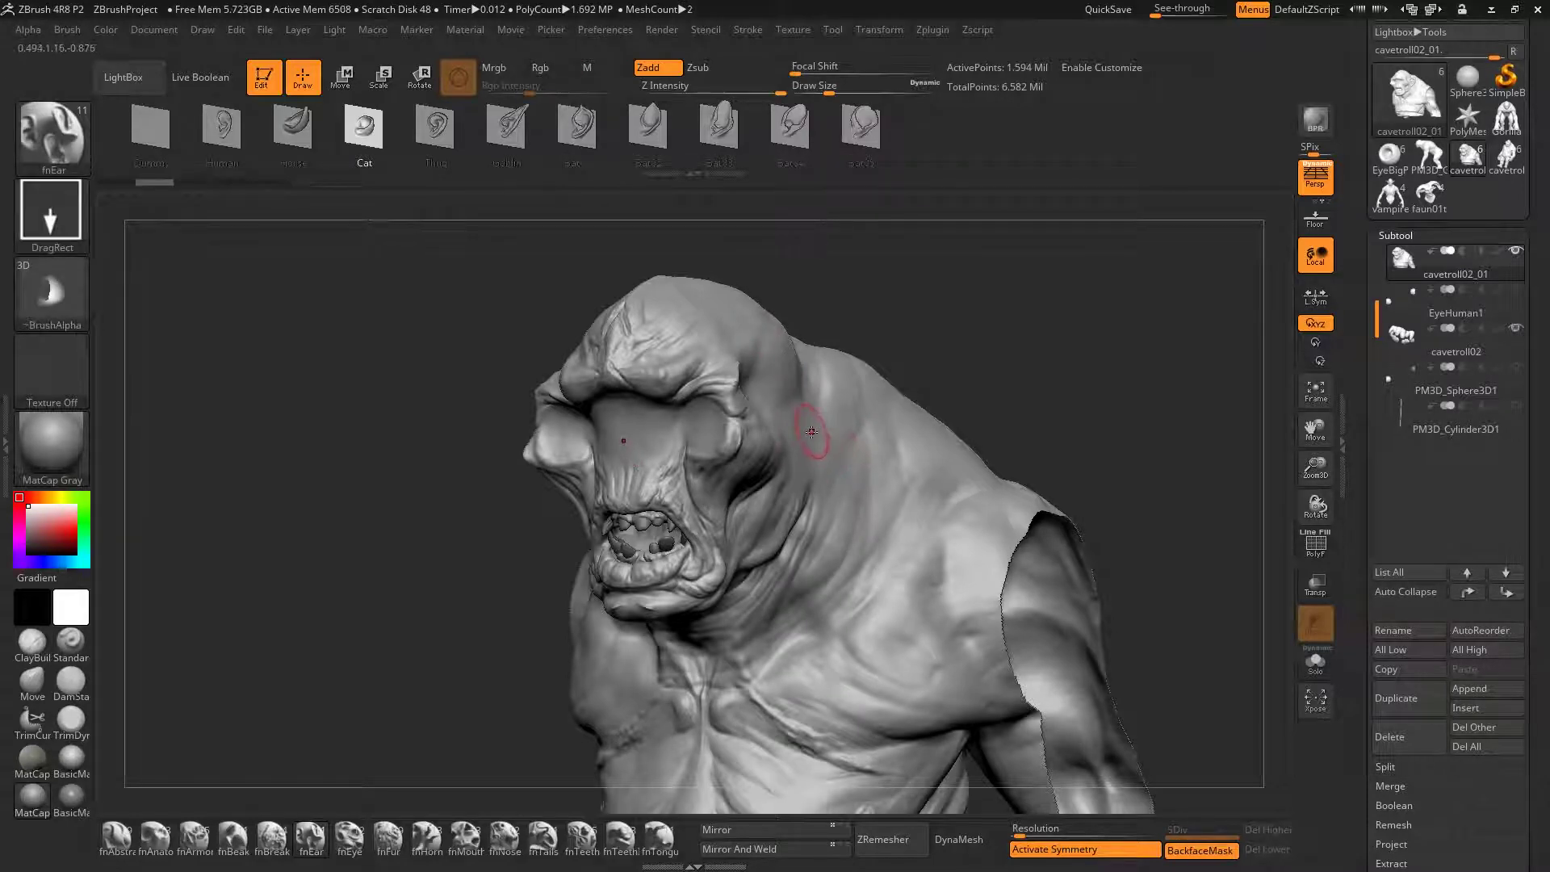
Try a large Cat ear on the side of the head and another on the shoulder, undoing each
{"action": "left_click_drag", "start_coordinate": [812, 432], "coordinate": [661, 390]}
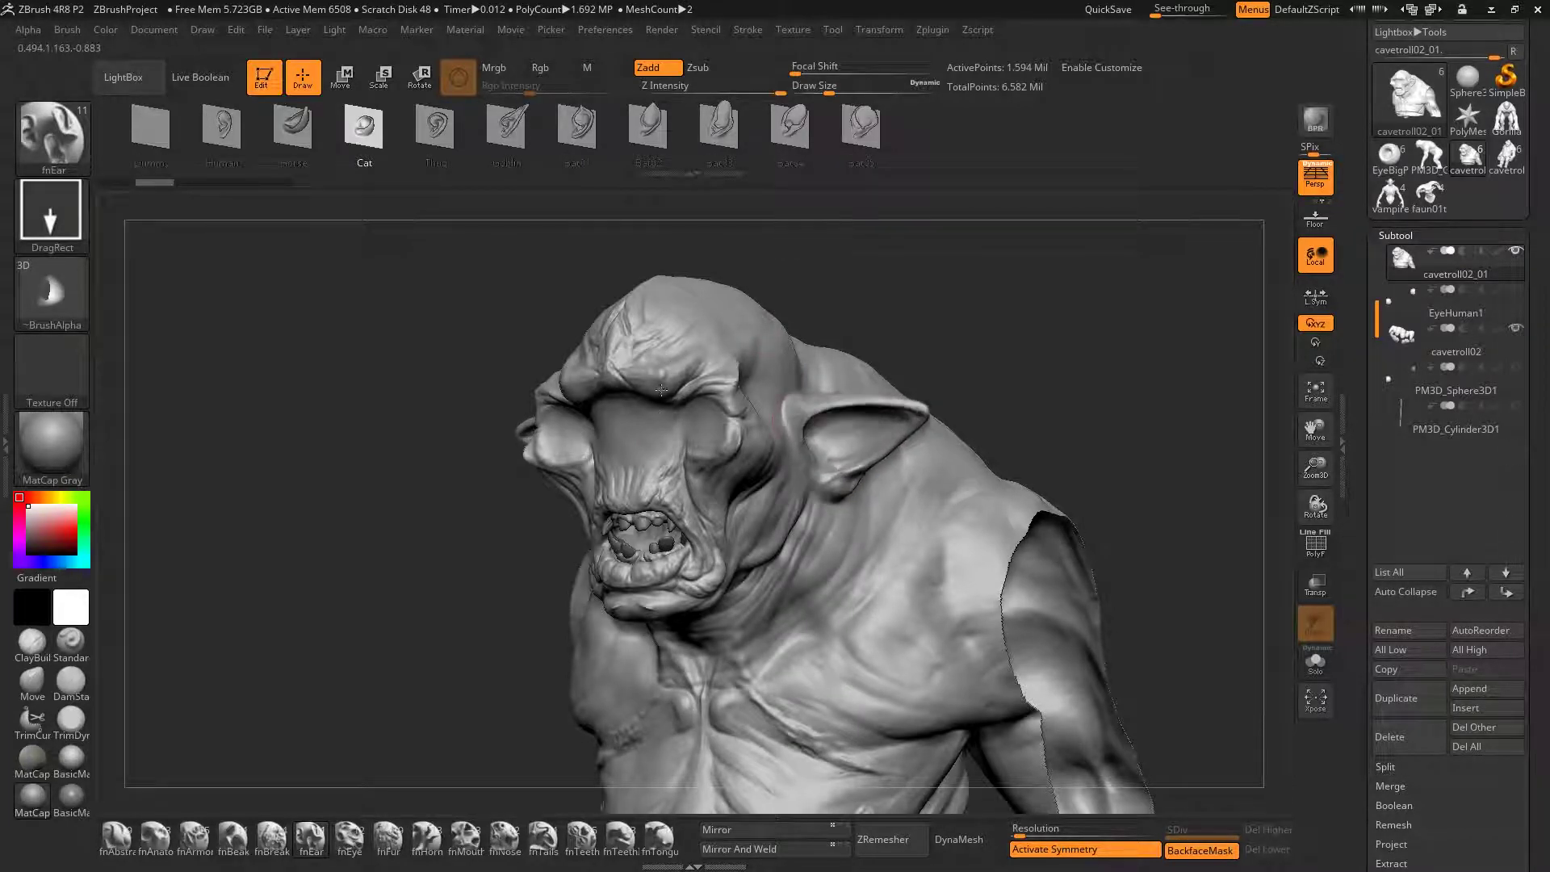
{"action": "key", "text": "ctrl+z"}
{"action": "left_click_drag", "start_coordinate": [983, 516], "coordinate": [1006, 343]}
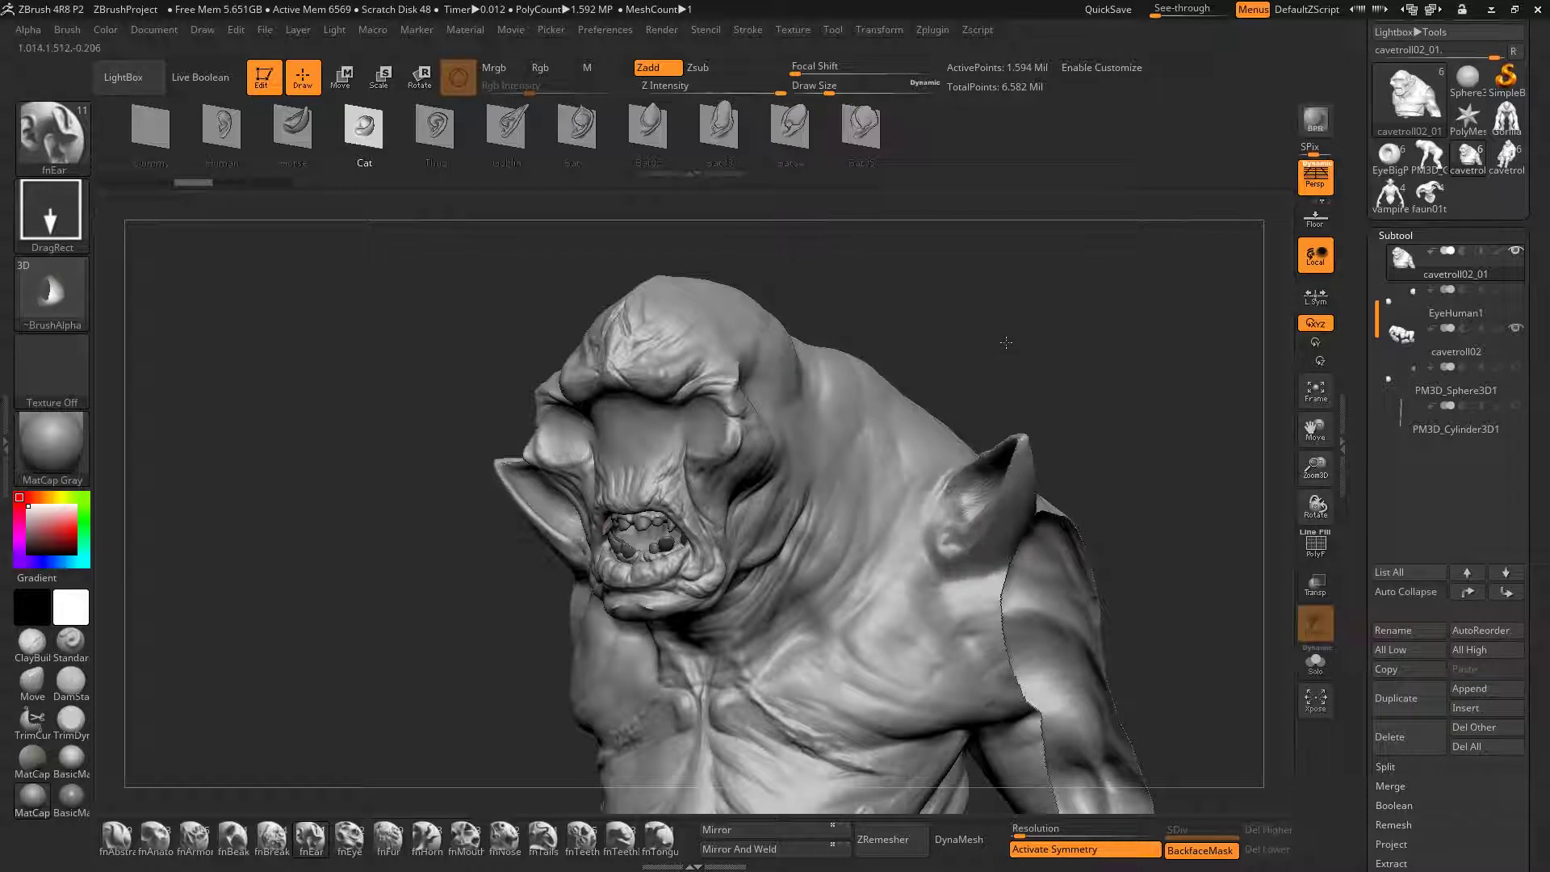
{"action": "key", "text": "ctrl+z"}
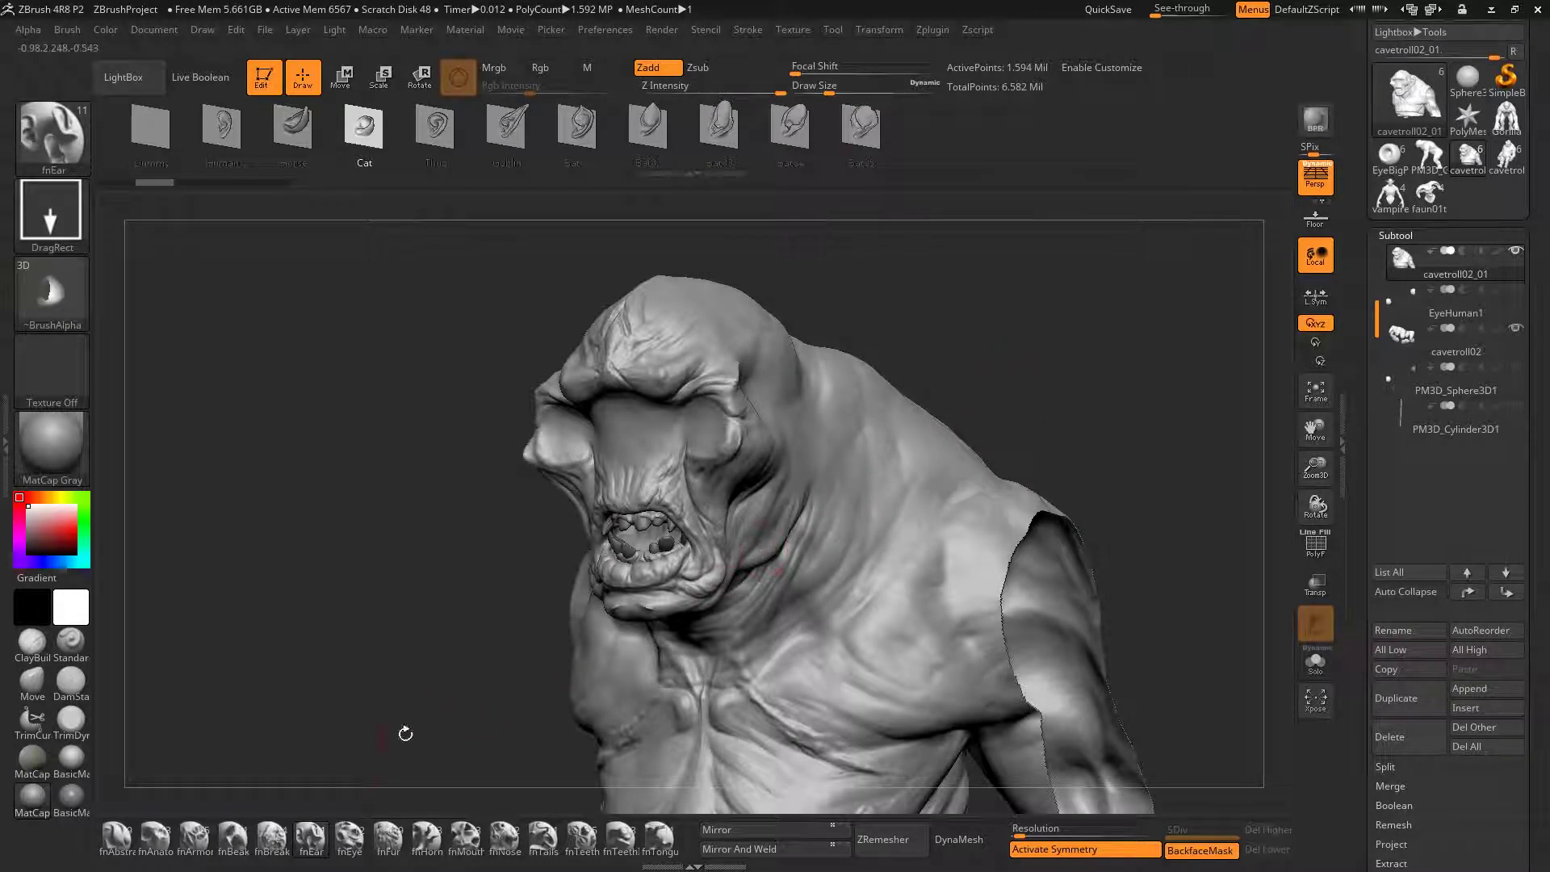
Place large, upward-pointing Goblin ears symmetrically on the sides of the troll's head
{"action": "left_click", "coordinate": [509, 133]}
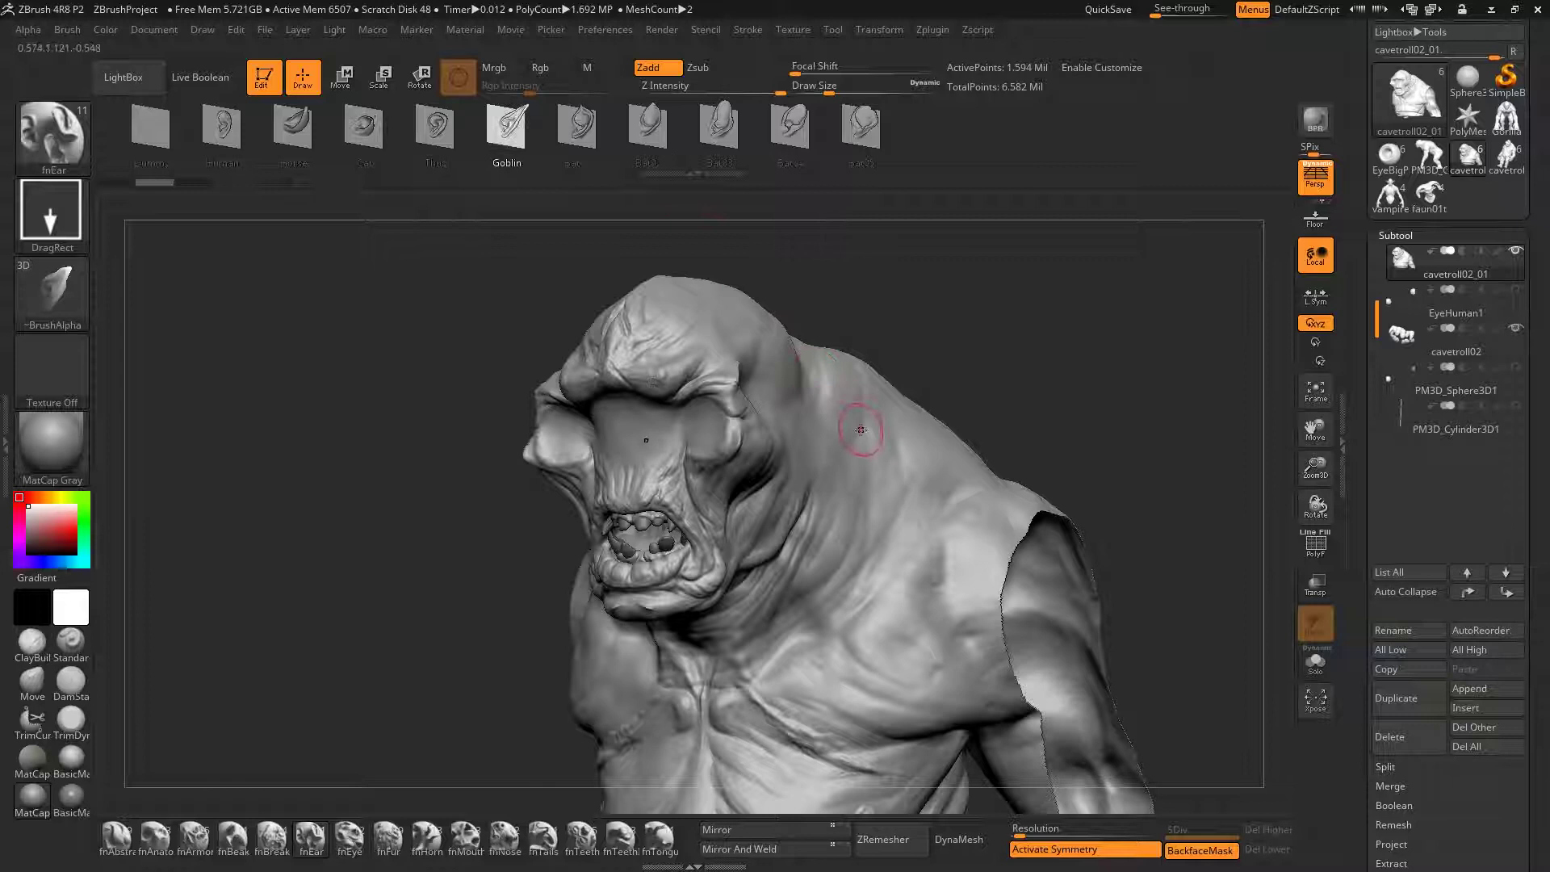
{"action": "right_click_drag", "start_coordinate": [866, 433], "coordinate": [806, 435]}
{"action": "left_click_drag", "start_coordinate": [806, 436], "coordinate": [788, 379]}
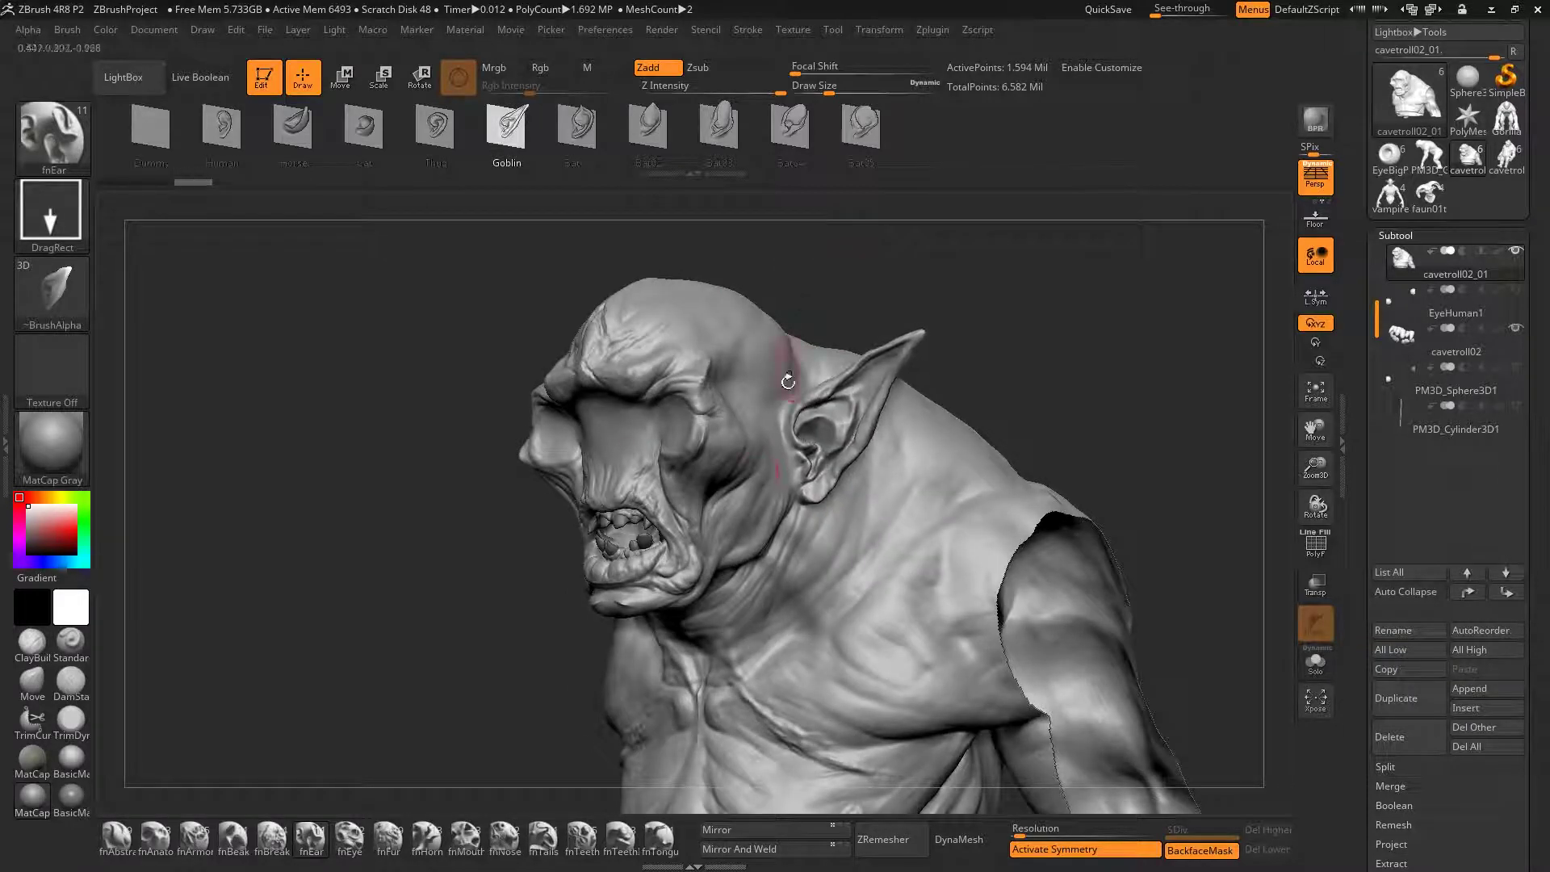
{"action": "right_click_drag", "start_coordinate": [745, 467], "coordinate": [772, 471]}
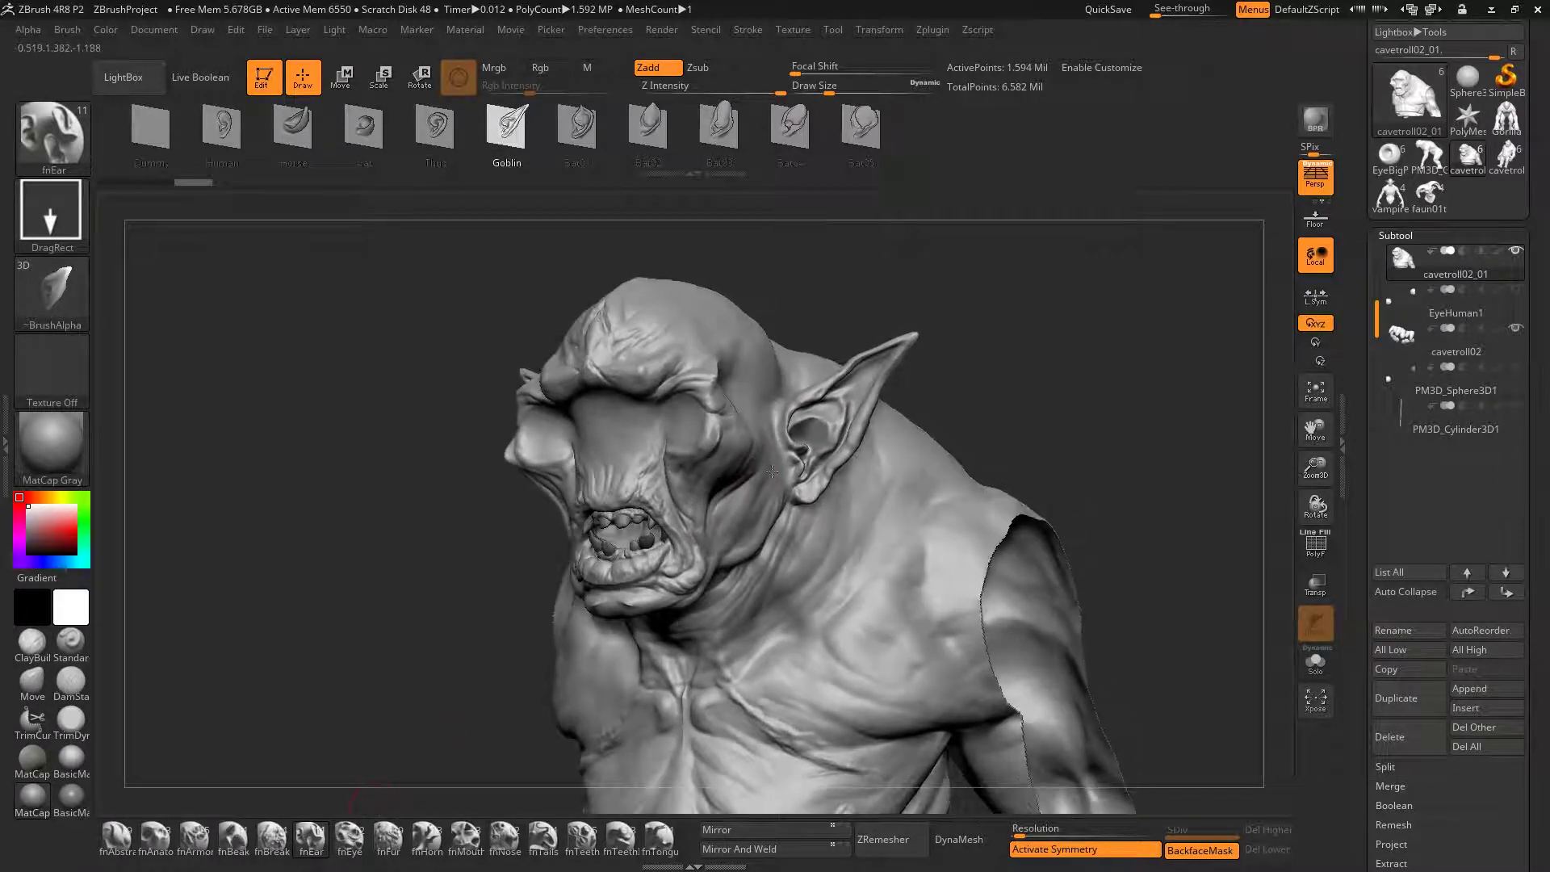
{"action": "left_click_drag", "start_coordinate": [772, 468], "coordinate": [769, 471]}
{"action": "right_click_drag", "start_coordinate": [780, 463], "coordinate": [770, 445]}
Activate the fnEye brush, reduce its draw size, and try the Elephant eye shape in the sockets before undoing it
{"action": "left_click", "coordinate": [361, 847]}
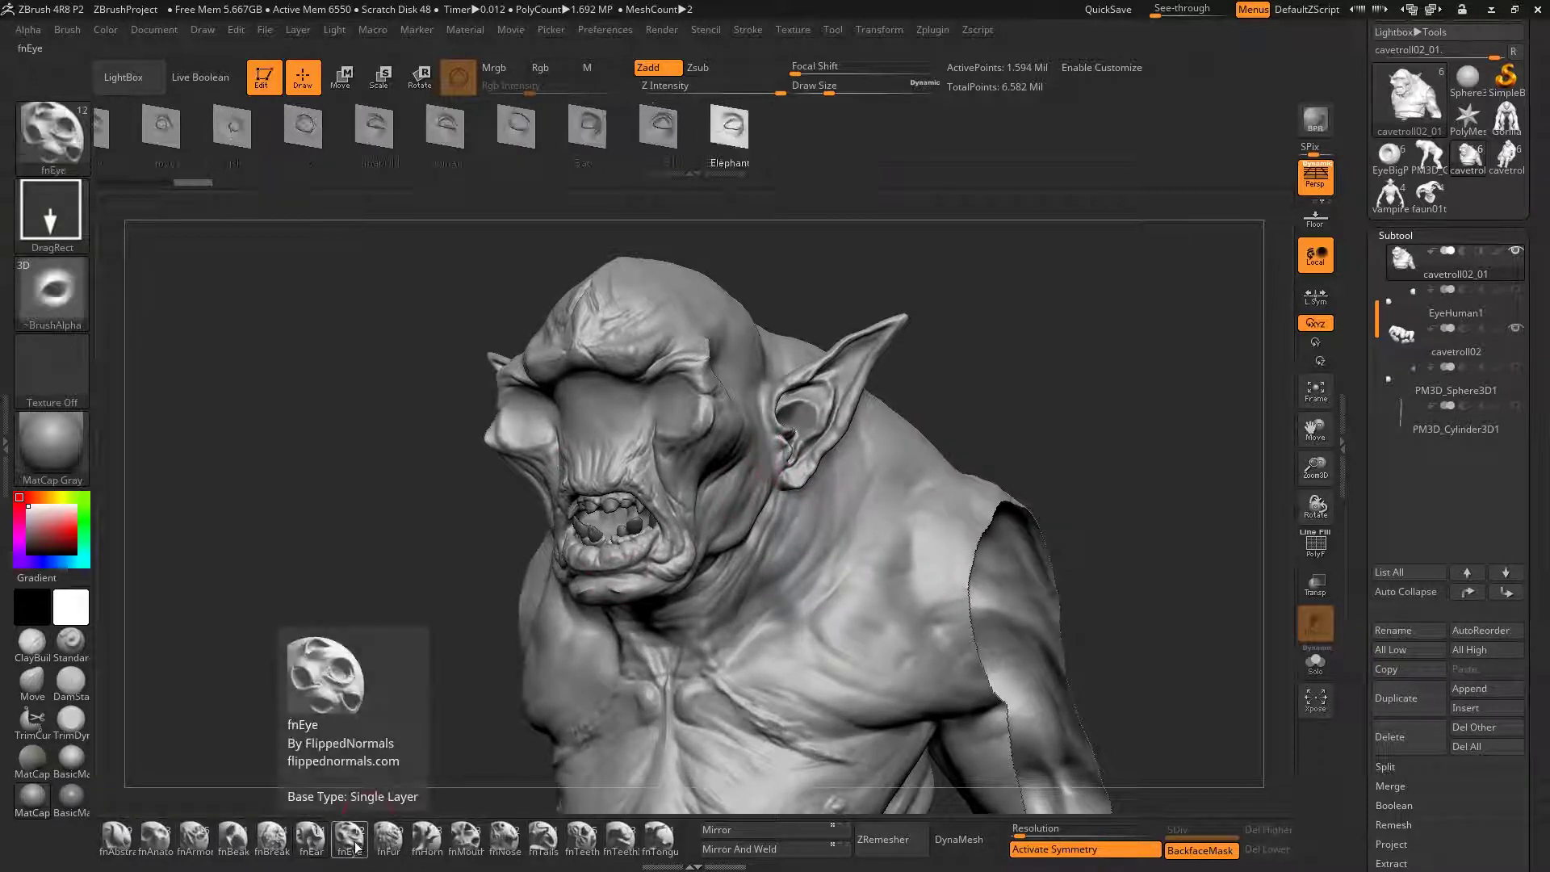
{"action": "mouse_move", "coordinate": [672, 372]}
{"action": "right_mouse_down"}
{"action": "mouse_move", "coordinate": [737, 373]}
{"action": "mouse_move", "coordinate": [711, 416]}
{"action": "right_mouse_up"}
{"action": "key", "text": "s"}
{"action": "mouse_move", "coordinate": [690, 420]}
{"action": "left_mouse_down"}
{"action": "mouse_move", "coordinate": [675, 420]}
{"action": "mouse_move", "coordinate": [662, 379]}
{"action": "mouse_move", "coordinate": [616, 357]}
{"action": "left_mouse_up"}
{"action": "right_click_drag", "start_coordinate": [771, 499], "coordinate": [788, 514]}
{"action": "key", "text": "ctrl+z"}
Try the Cat02 and Elephant eye shapes in the troll's eye sockets, undoing each placement
{"action": "left_click", "coordinate": [610, 144]}
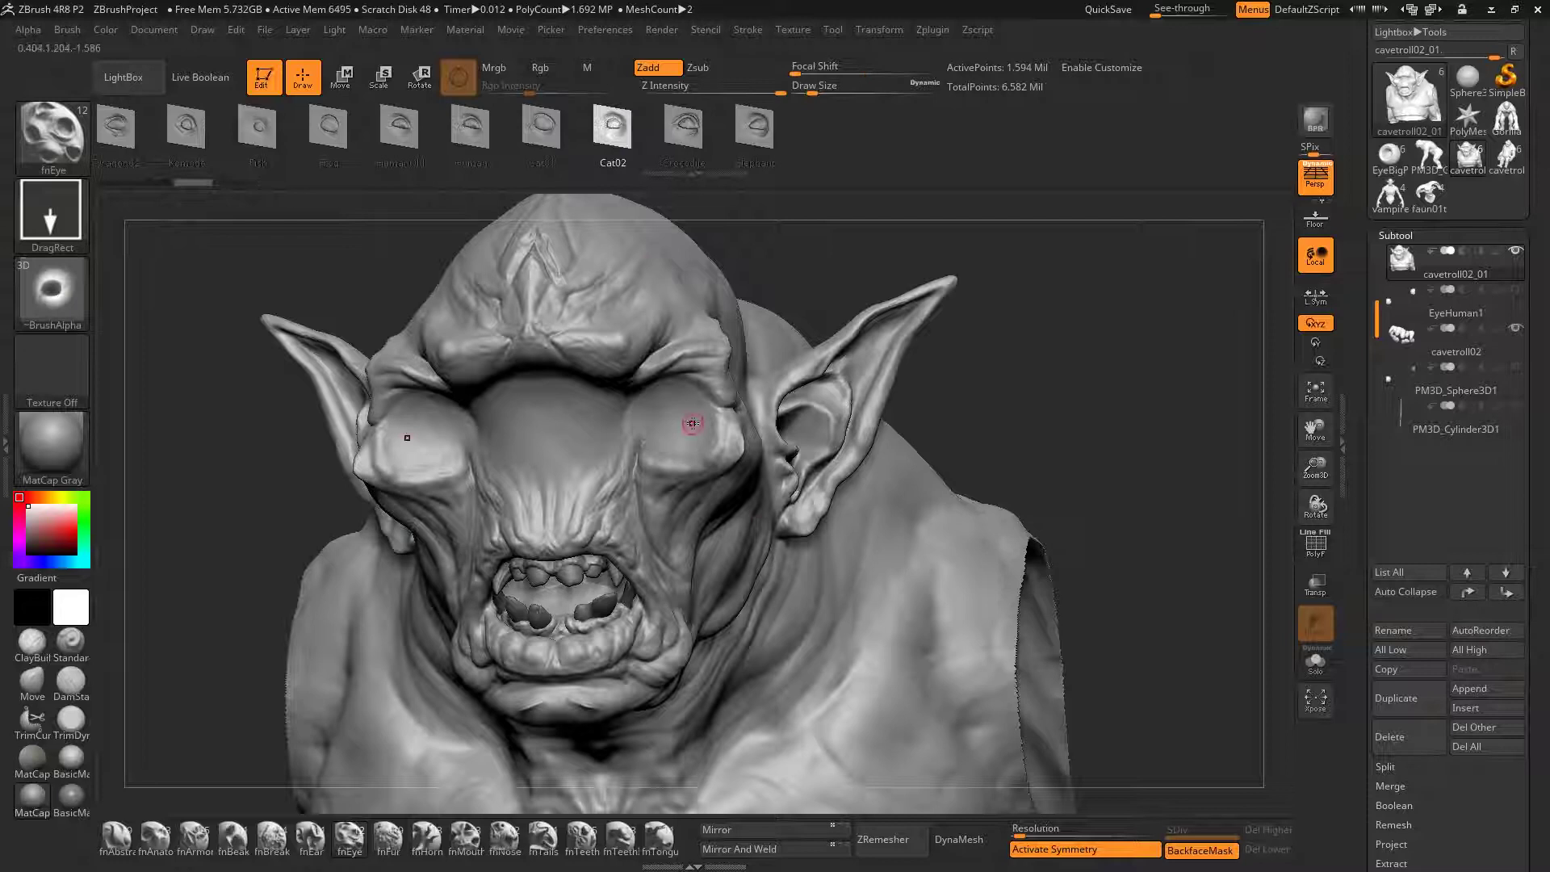
{"action": "left_click_drag", "start_coordinate": [680, 419], "coordinate": [691, 332]}
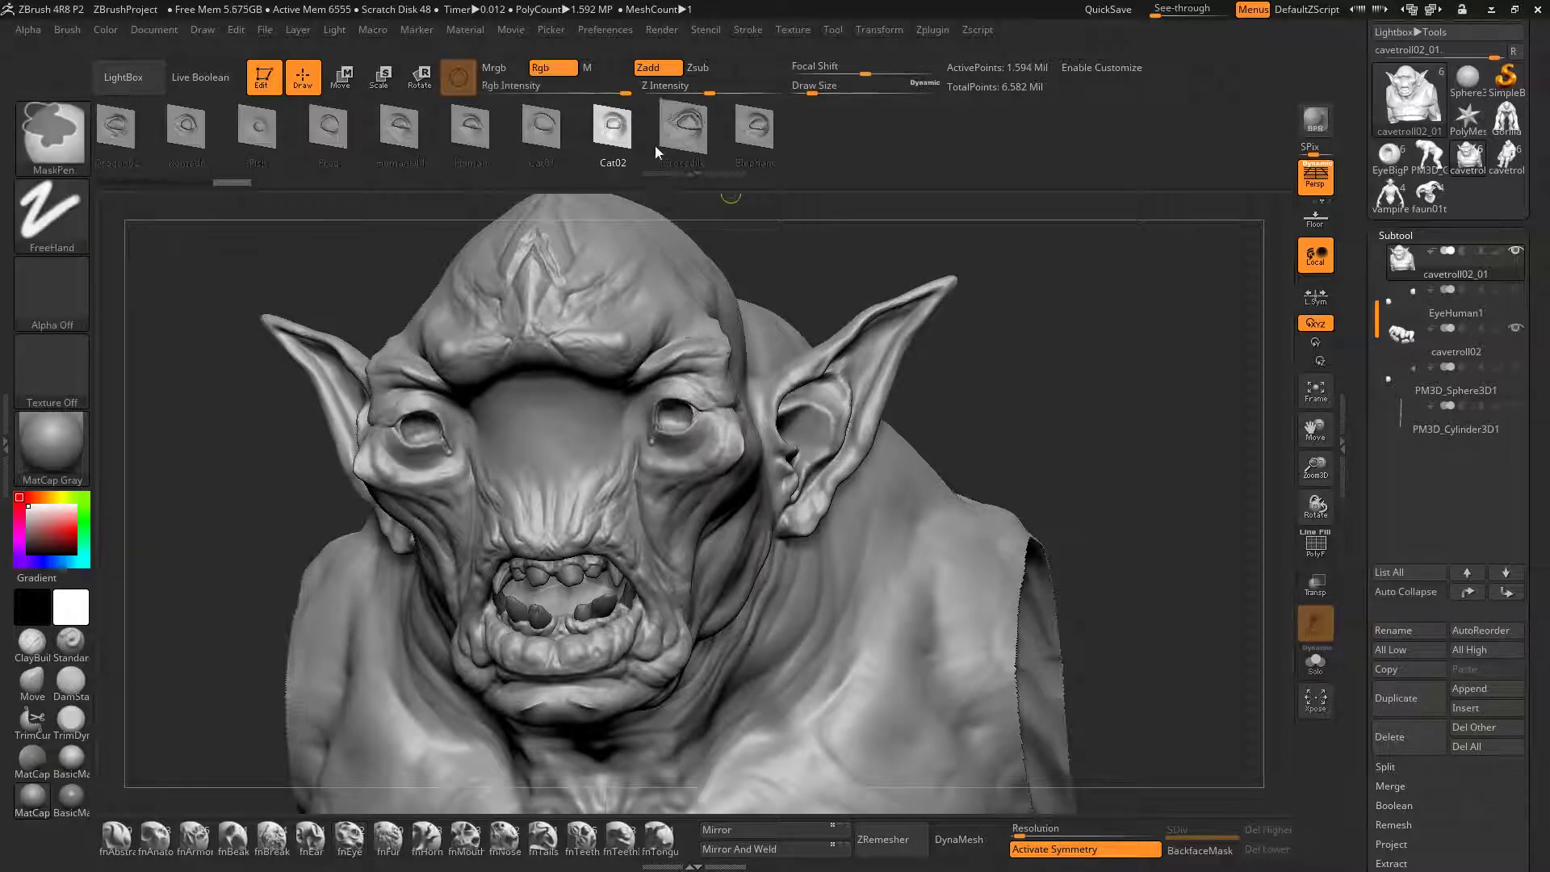
{"action": "key", "text": "ctrl+z"}
{"action": "left_click", "coordinate": [755, 129]}
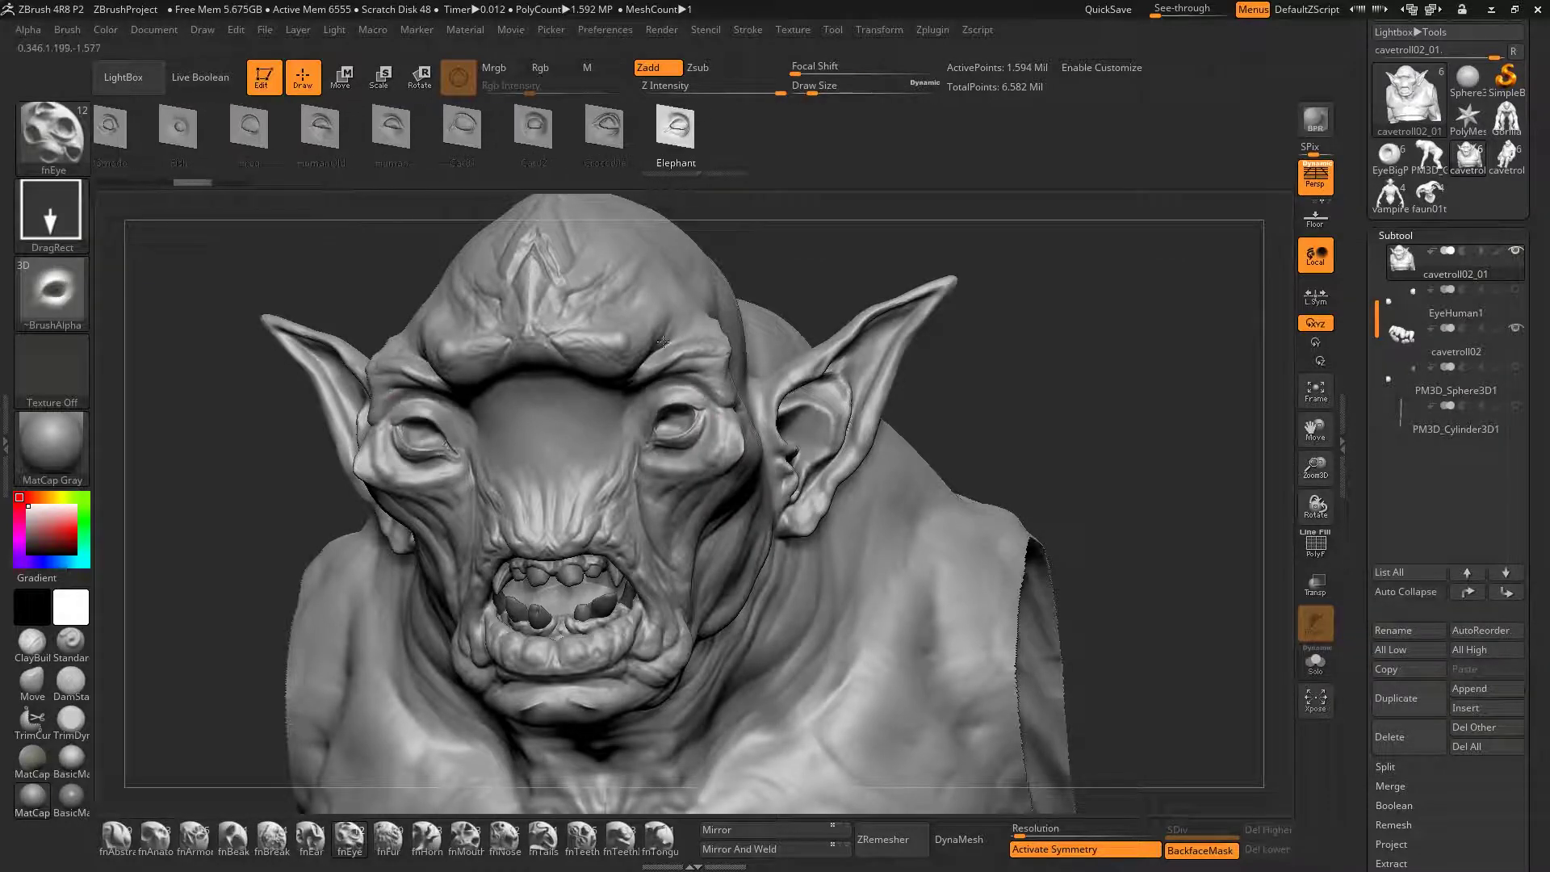
{"action": "left_click", "coordinate": [557, 129]}
Place Dragon02 eyes symmetrically in the troll's eye sockets
{"action": "left_click_drag", "start_coordinate": [585, 146], "coordinate": [867, 133]}
{"action": "left_click", "coordinate": [307, 129]}
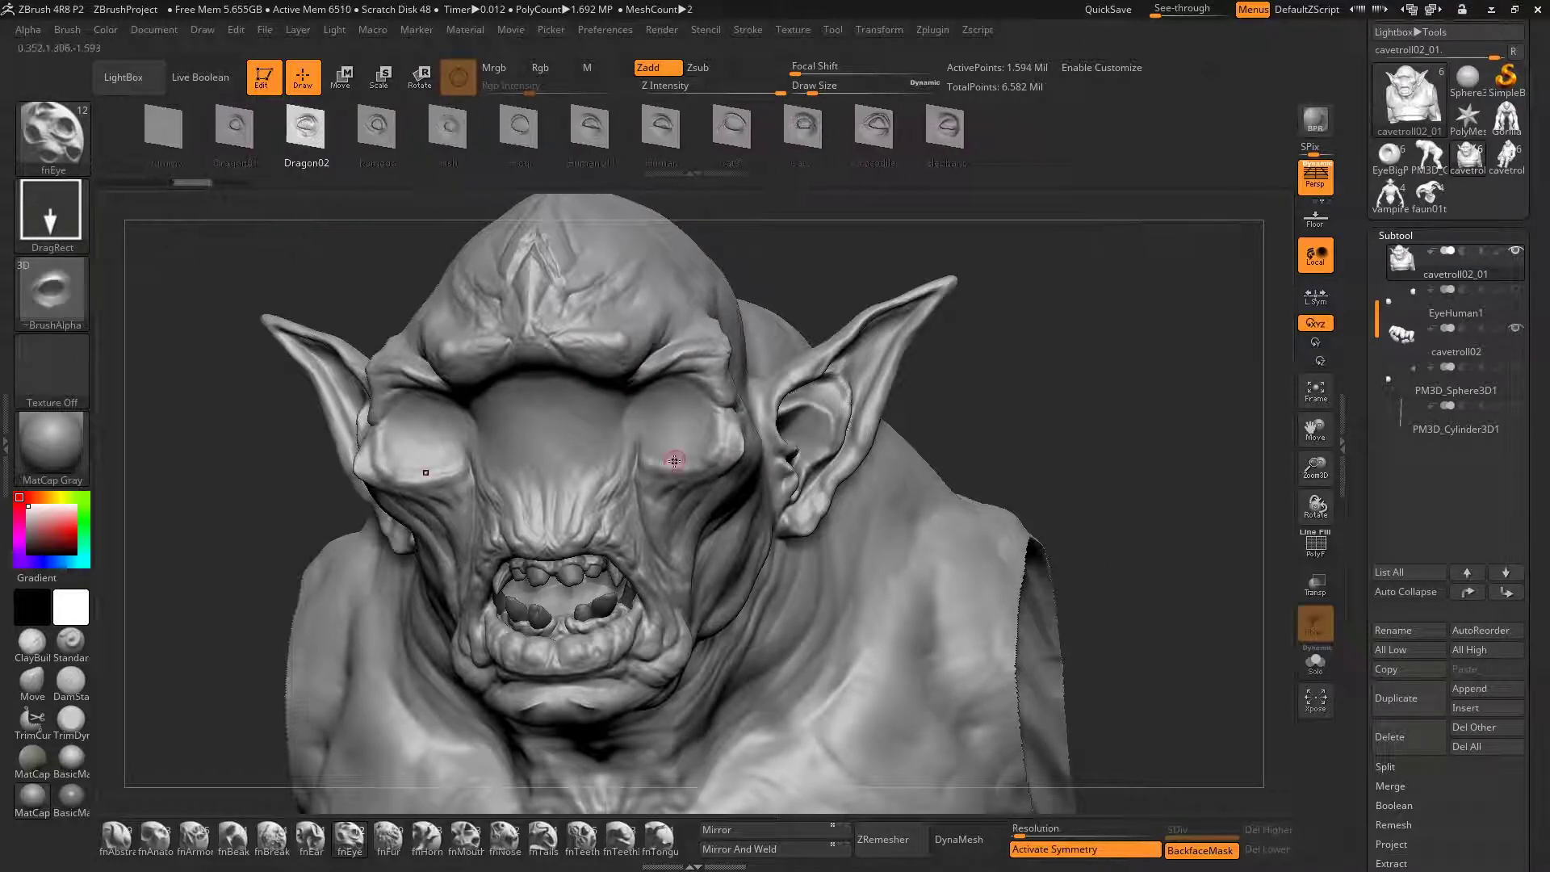
{"action": "left_click_drag", "start_coordinate": [650, 327], "coordinate": [619, 334]}
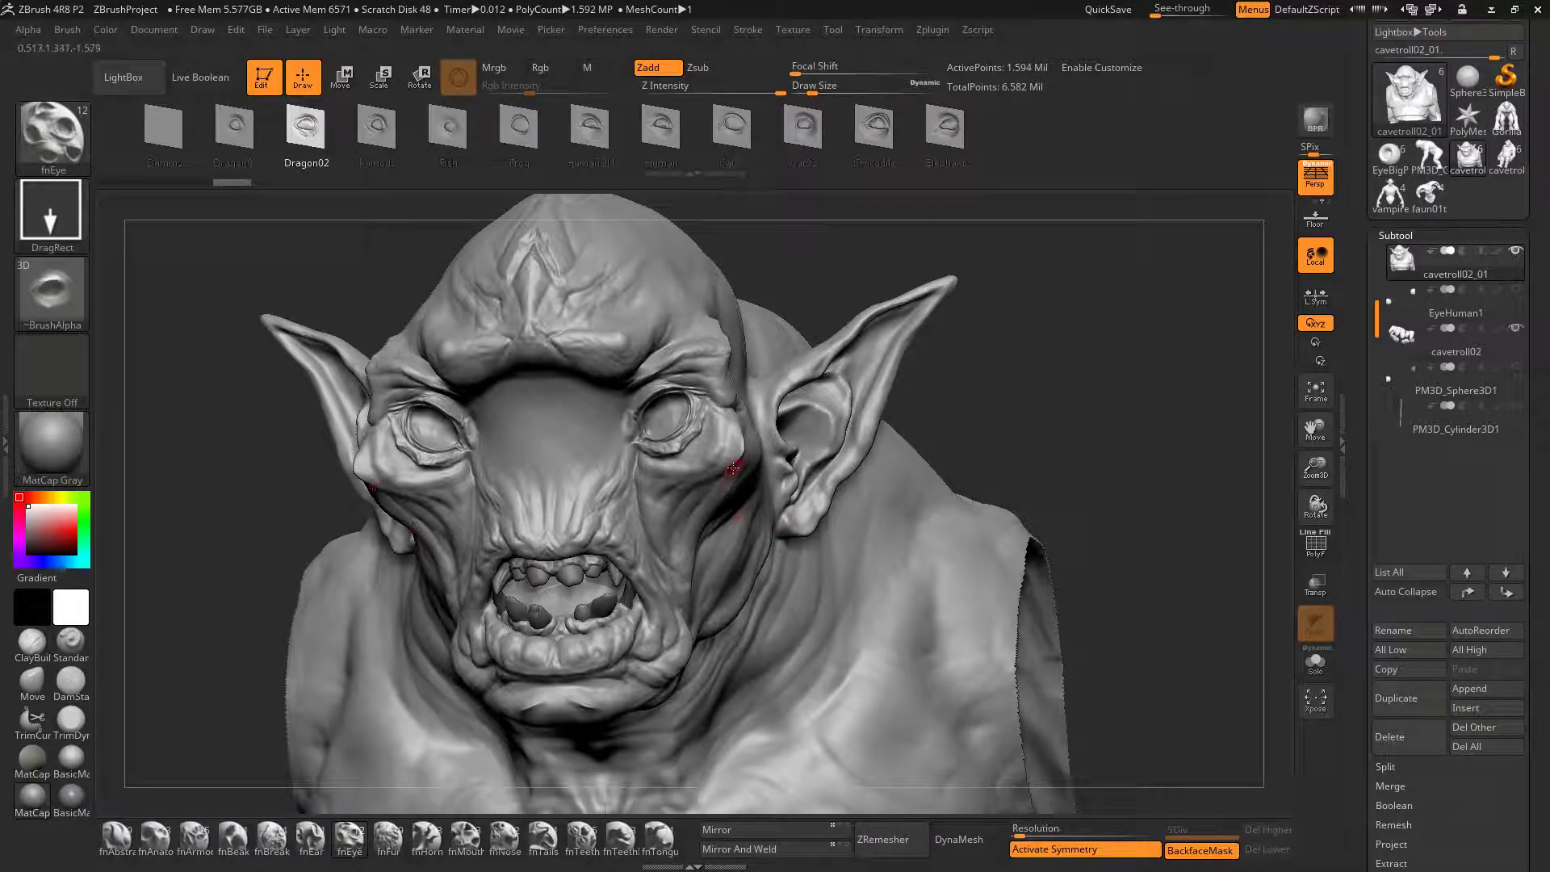
{"action": "right_click_drag", "start_coordinate": [734, 474], "coordinate": [677, 448], "text": "ctrl"}
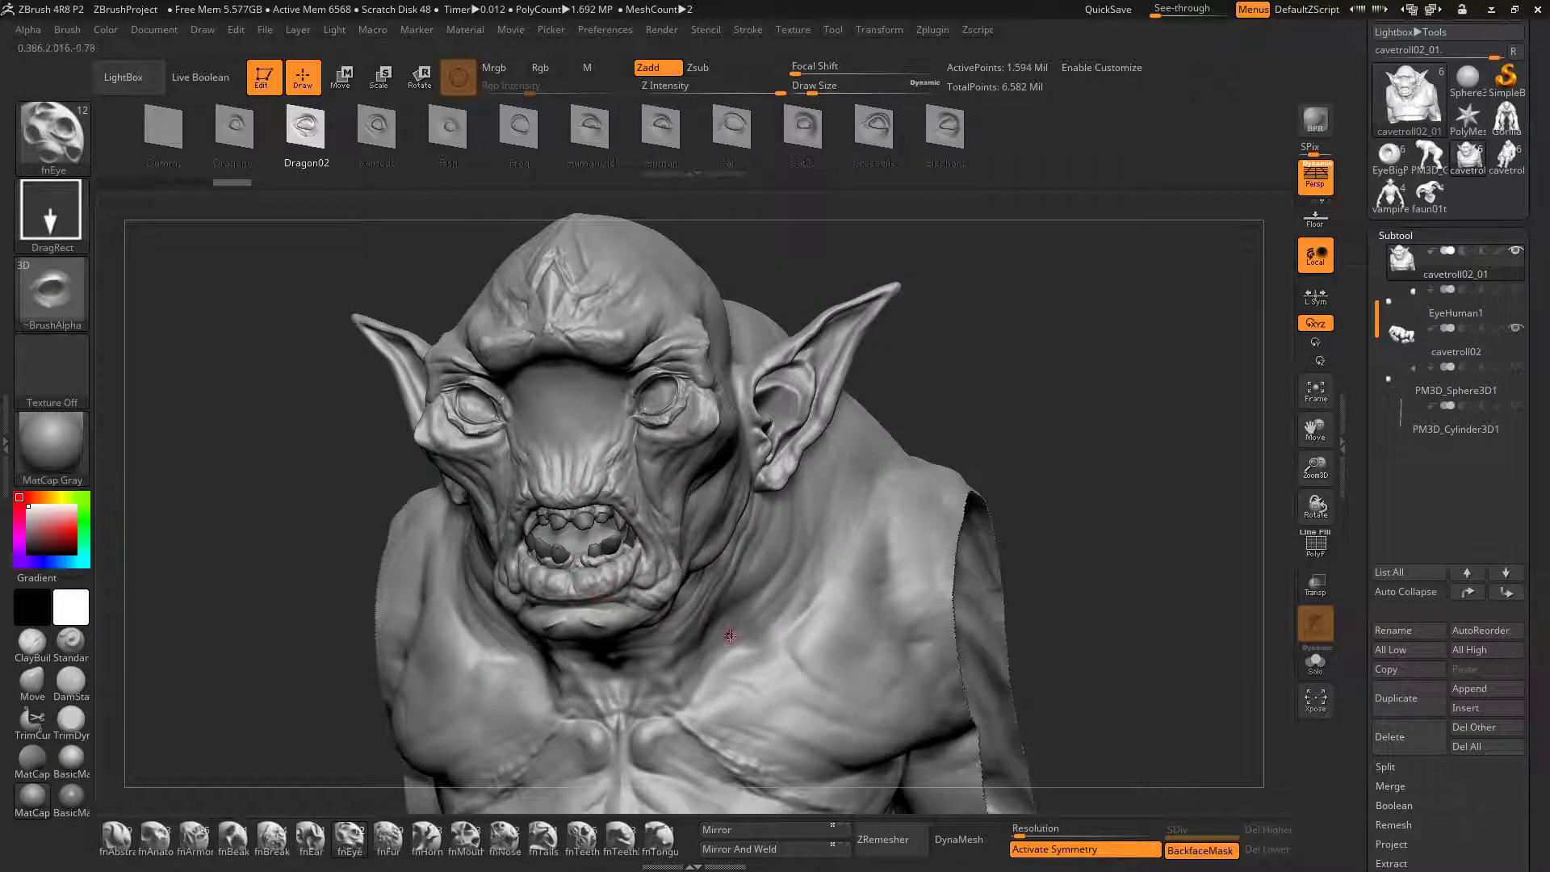
Turn off symmetry, activate the fnNose brush and try the Skull nose shape in the middle of the troll's face
{"action": "key", "text": "x"}
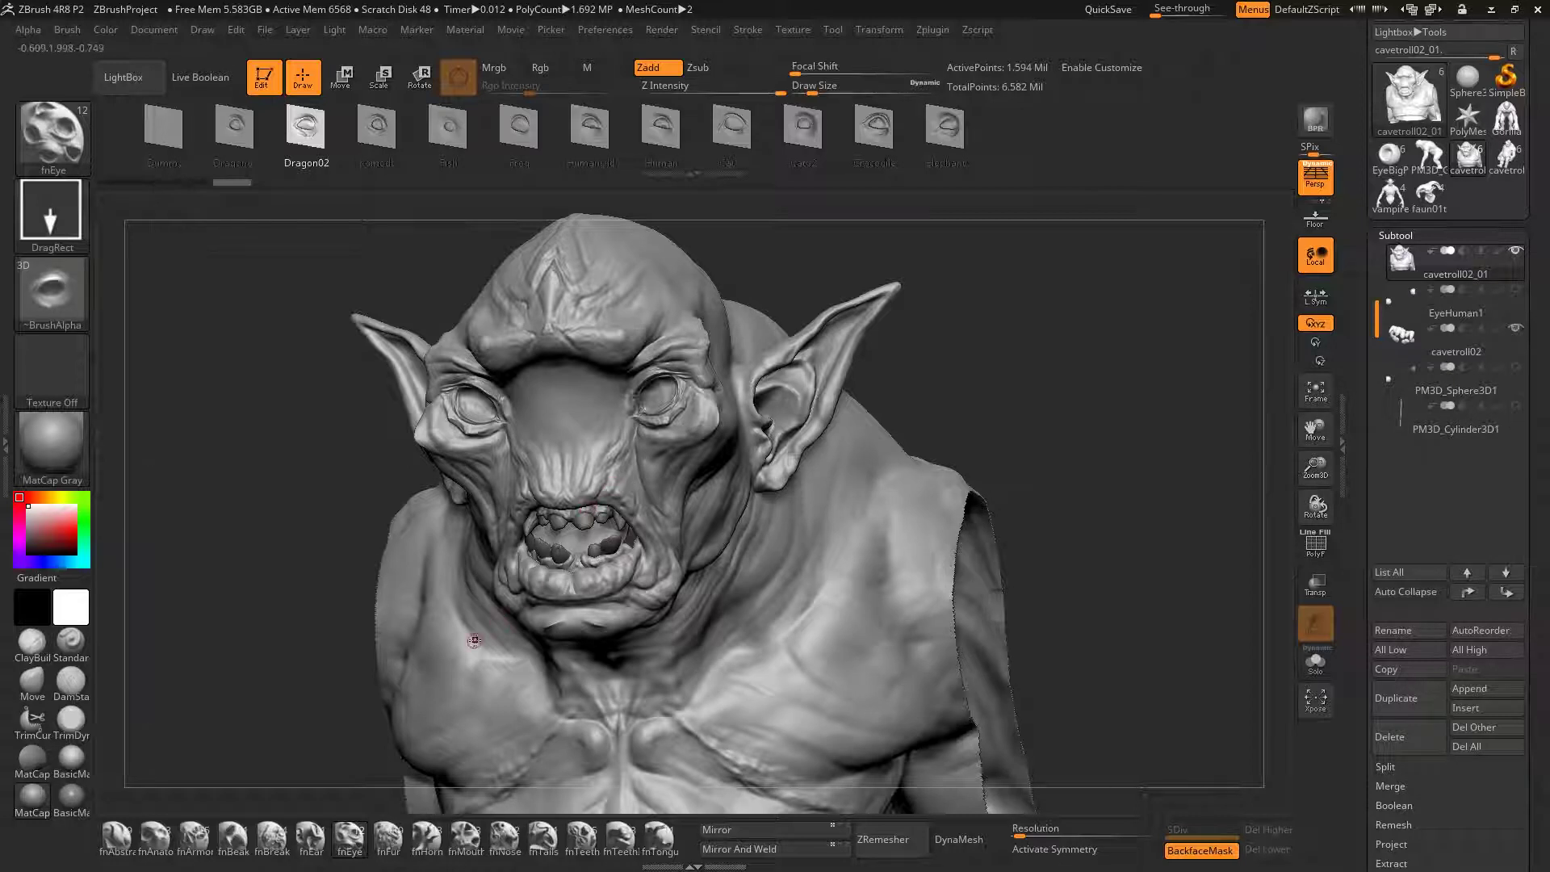
{"action": "left_click", "coordinate": [506, 841]}
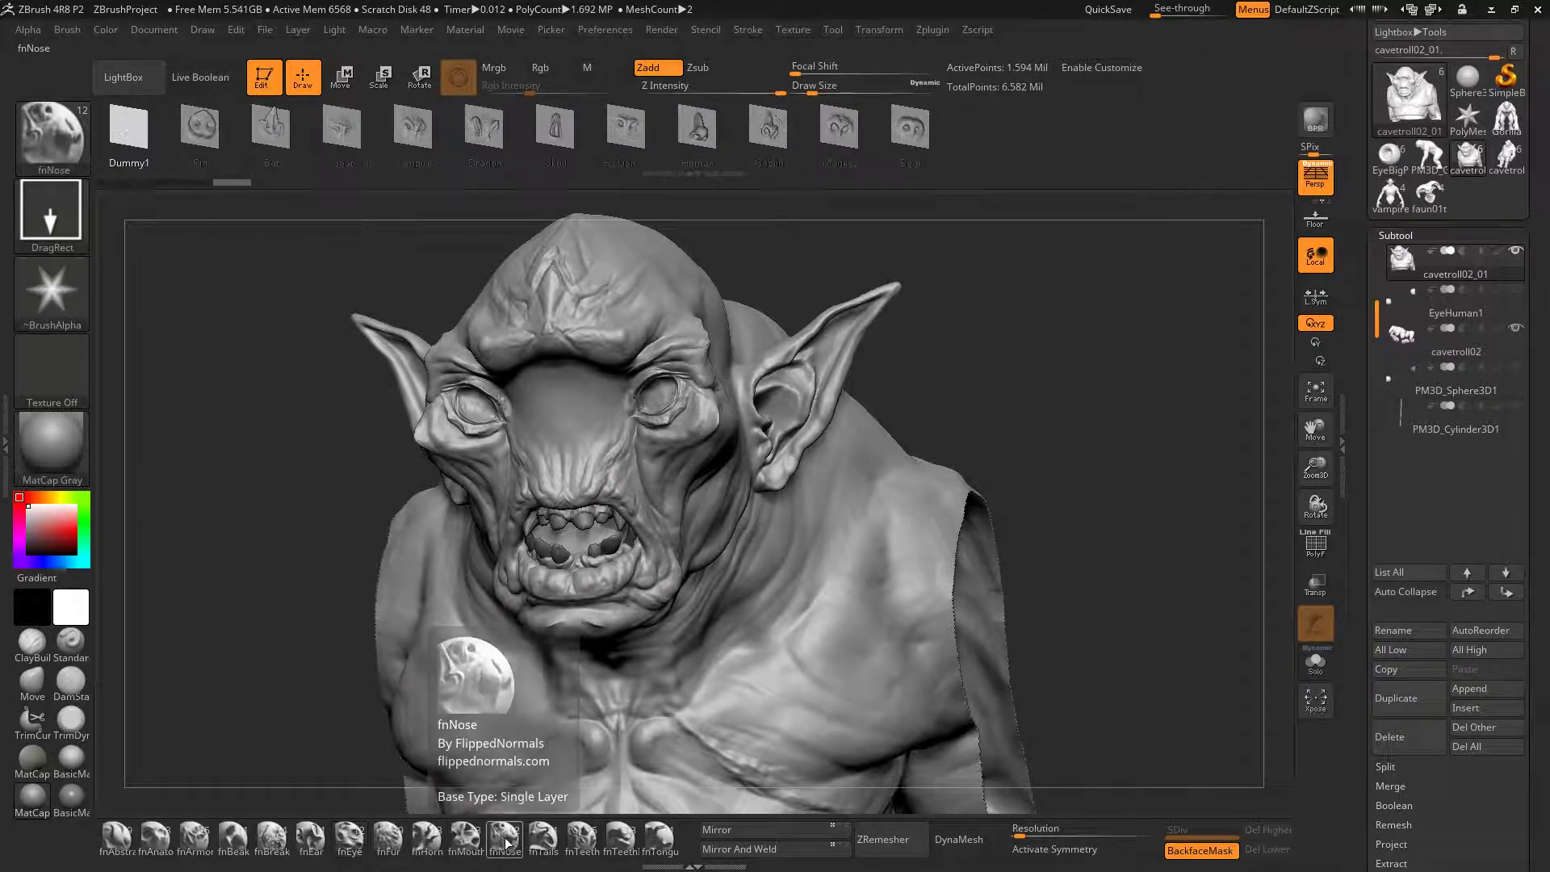
{"action": "left_click", "coordinate": [556, 128]}
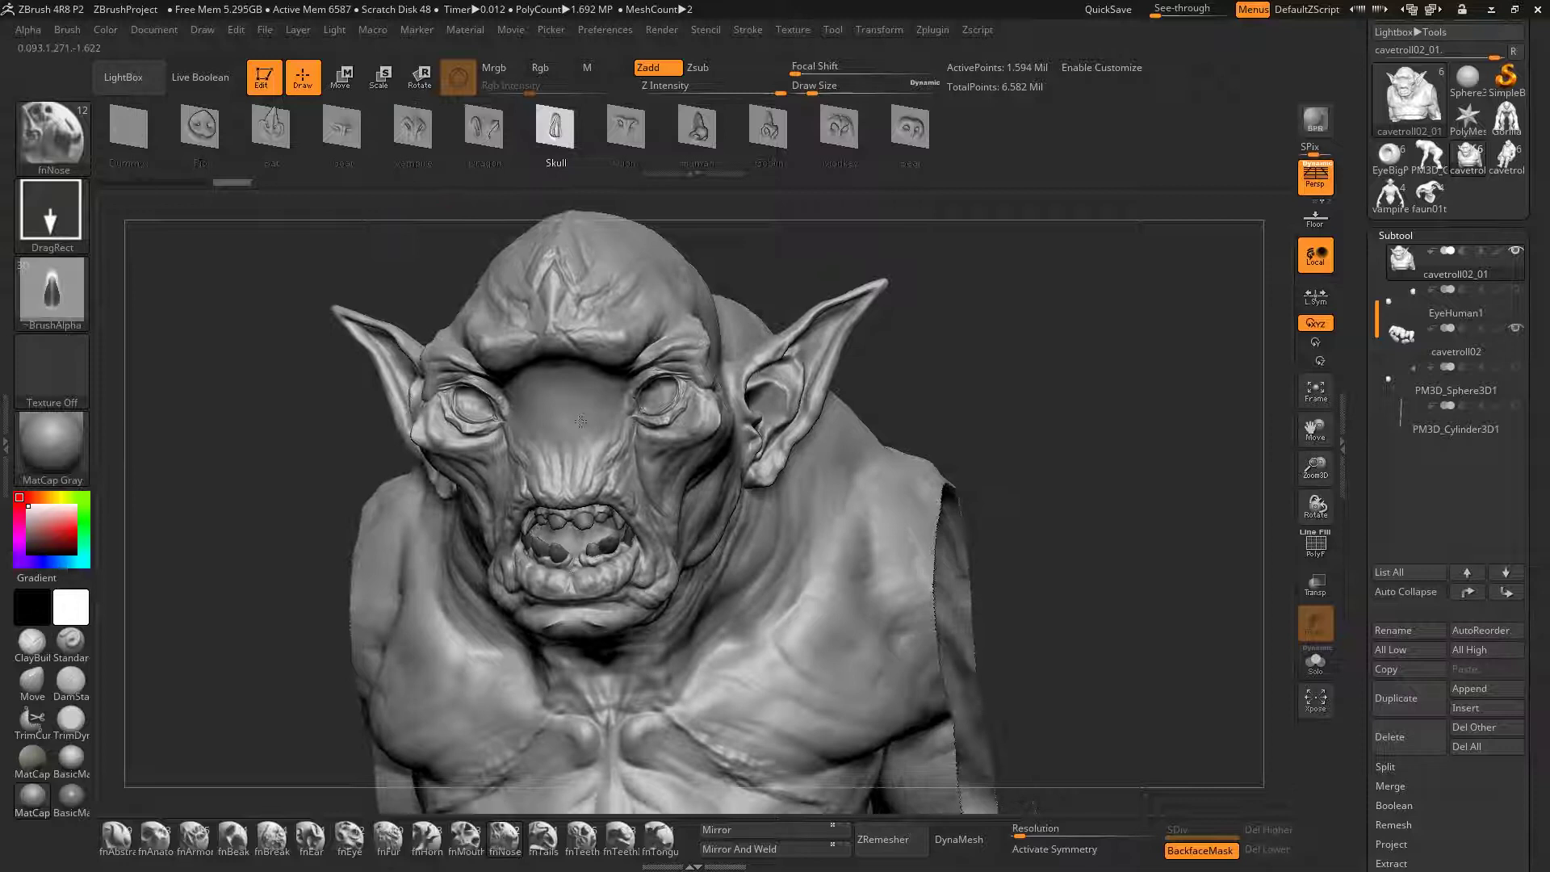
{"action": "left_click_drag", "start_coordinate": [580, 421], "coordinate": [623, 361]}
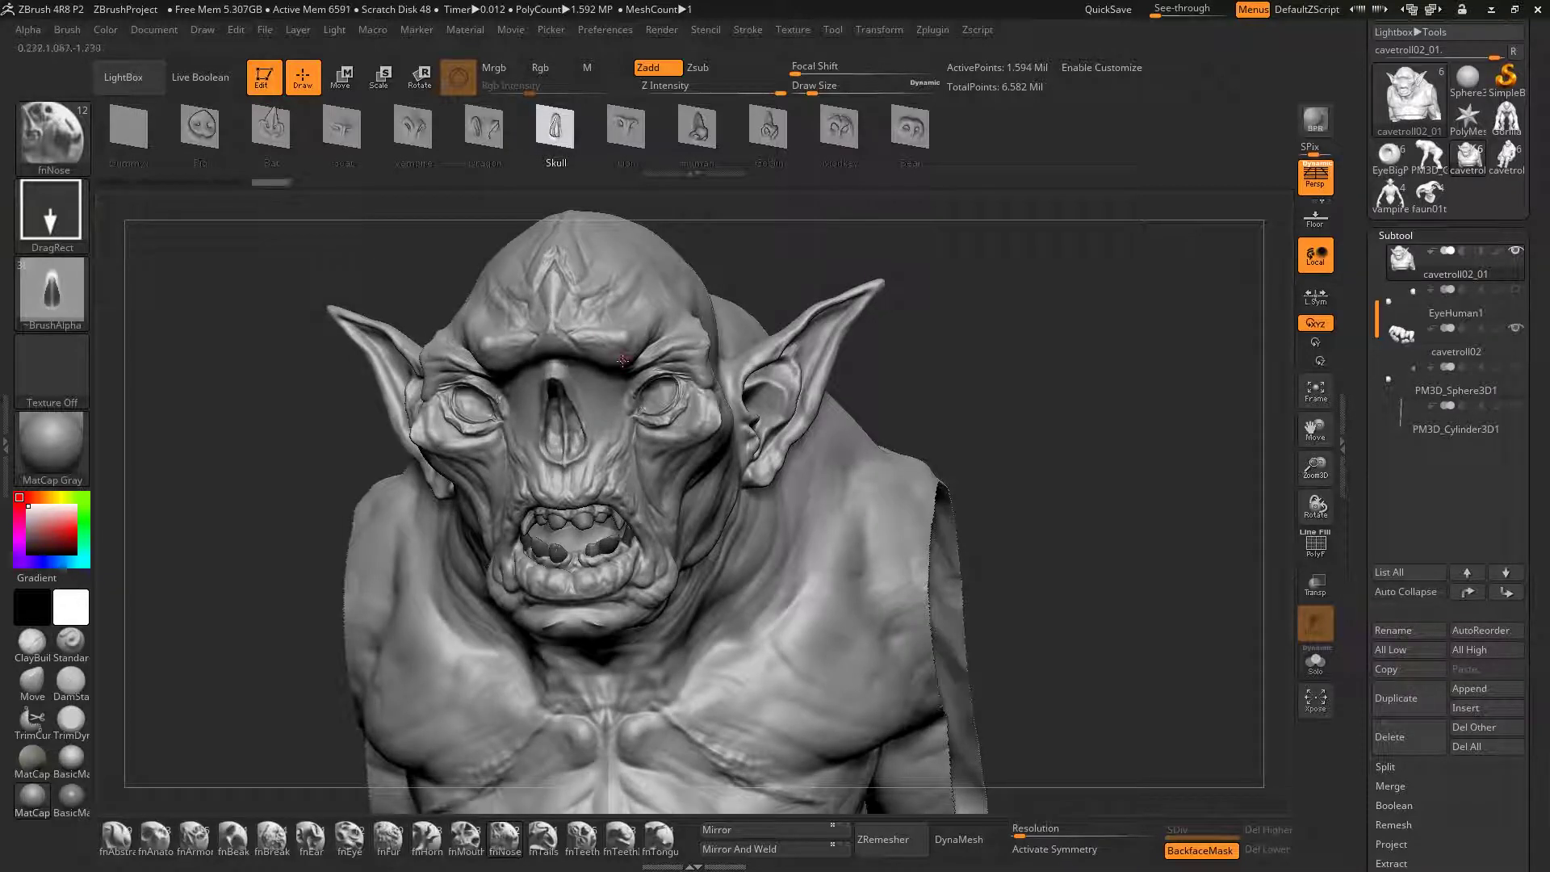
Try the Human nose shape in the middle of the troll's face and undo the placement
{"action": "left_click", "coordinate": [697, 128]}
{"action": "left_click_drag", "start_coordinate": [565, 428], "coordinate": [558, 338]}
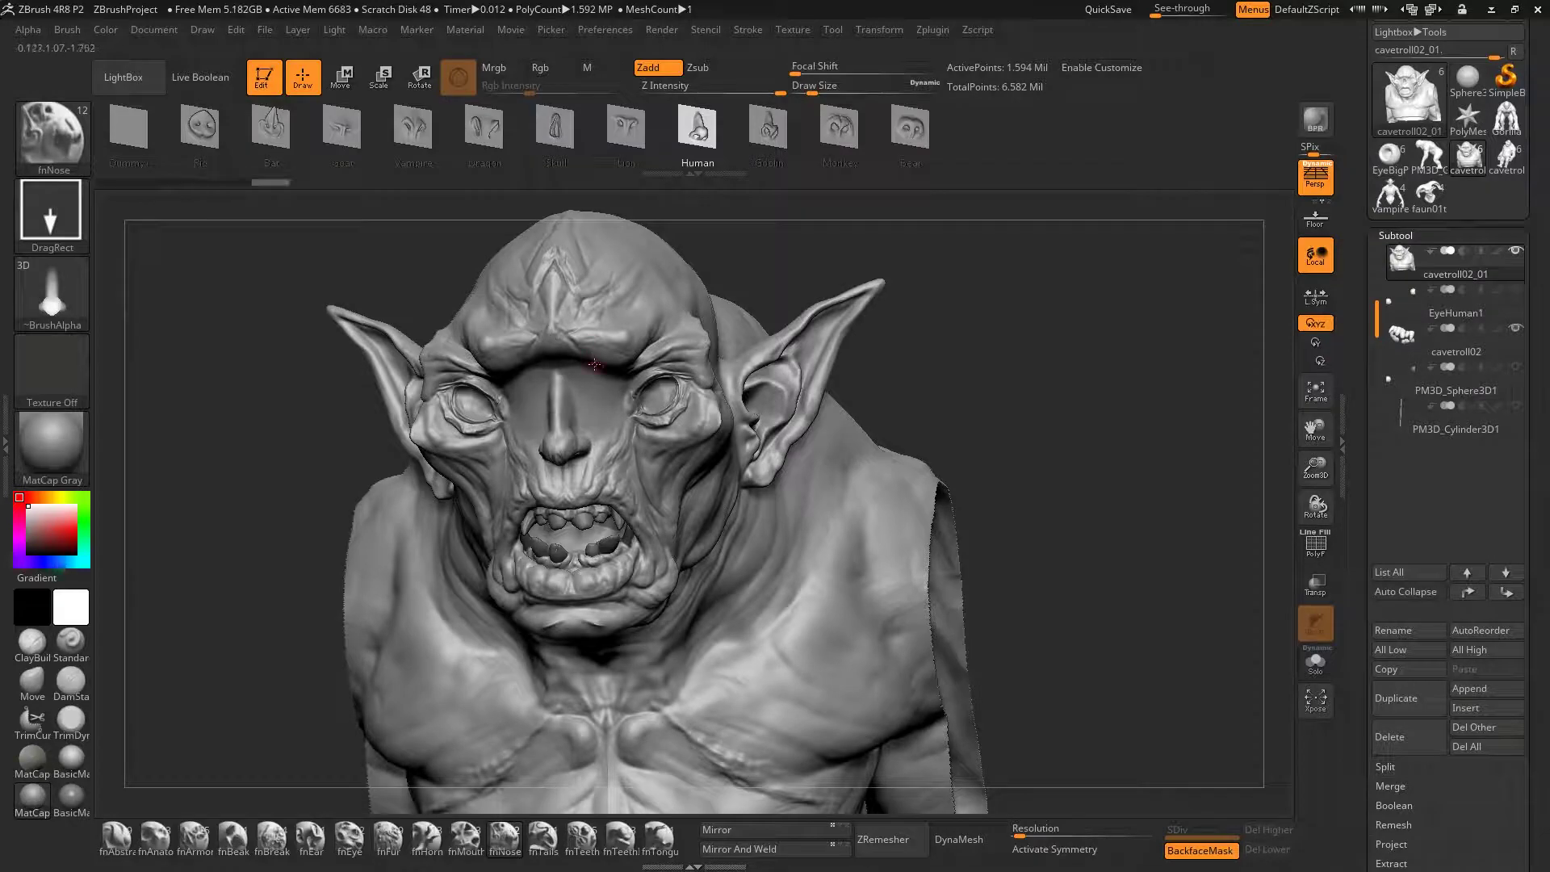
{"action": "mouse_move", "coordinate": [595, 357]}
{"action": "right_mouse_down"}
{"action": "mouse_move", "coordinate": [516, 364]}
{"action": "mouse_move", "coordinate": [591, 358]}
{"action": "right_mouse_up"}
{"action": "key", "text": "ctrl+z"}
Try the Goblin nose shape in the middle of the troll's face and undo the placement
{"action": "left_click", "coordinate": [765, 147]}
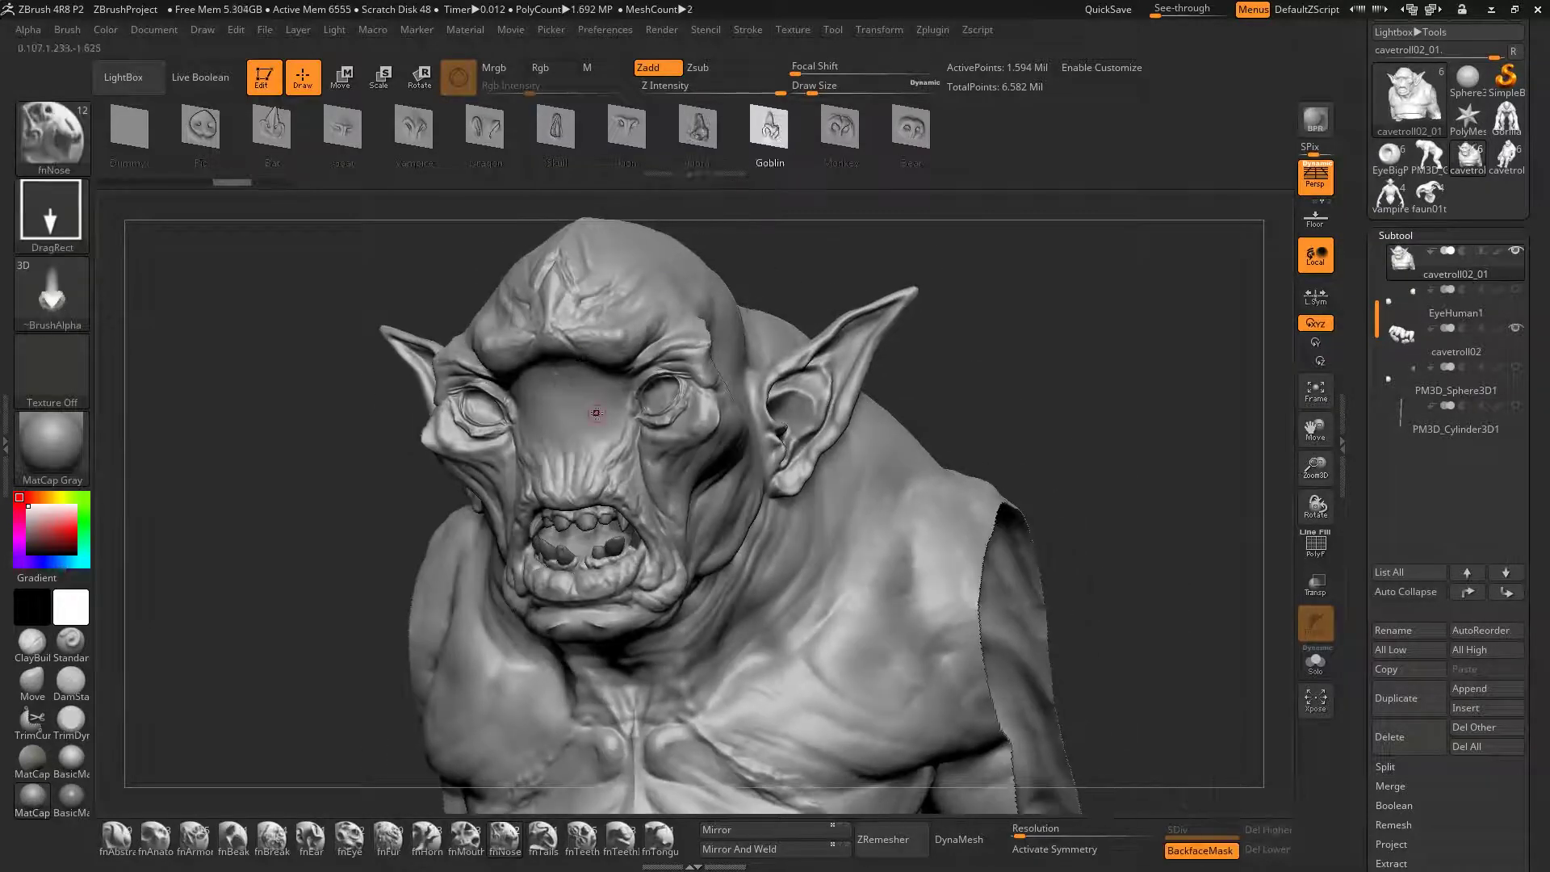
{"action": "right_click_drag", "start_coordinate": [595, 412], "coordinate": [646, 414]}
{"action": "left_click_drag", "start_coordinate": [566, 419], "coordinate": [554, 349]}
{"action": "key", "text": "ctrl+z"}
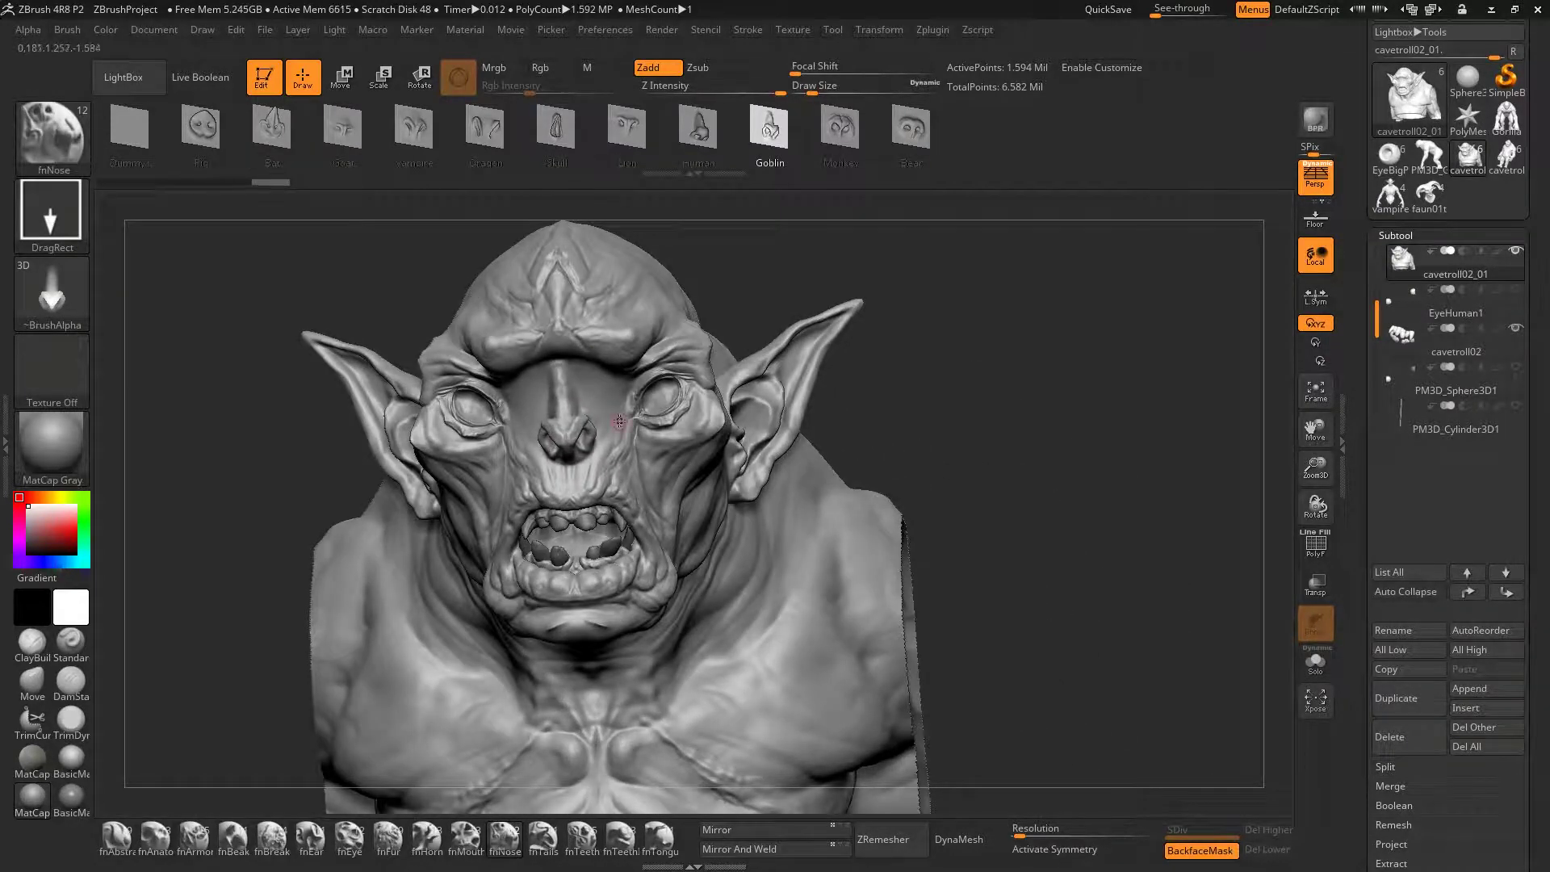
{"action": "left_click_drag", "start_coordinate": [1009, 266], "coordinate": [779, 232]}
{"action": "key", "text": "ctrl+z"}
Place a Bear nose in the middle of the troll's face between the eyes and mouth
{"action": "left_click", "coordinate": [915, 135]}
{"action": "left_click_drag", "start_coordinate": [920, 242], "coordinate": [1122, 255]}
{"action": "left_click_drag", "start_coordinate": [565, 433], "coordinate": [569, 330]}
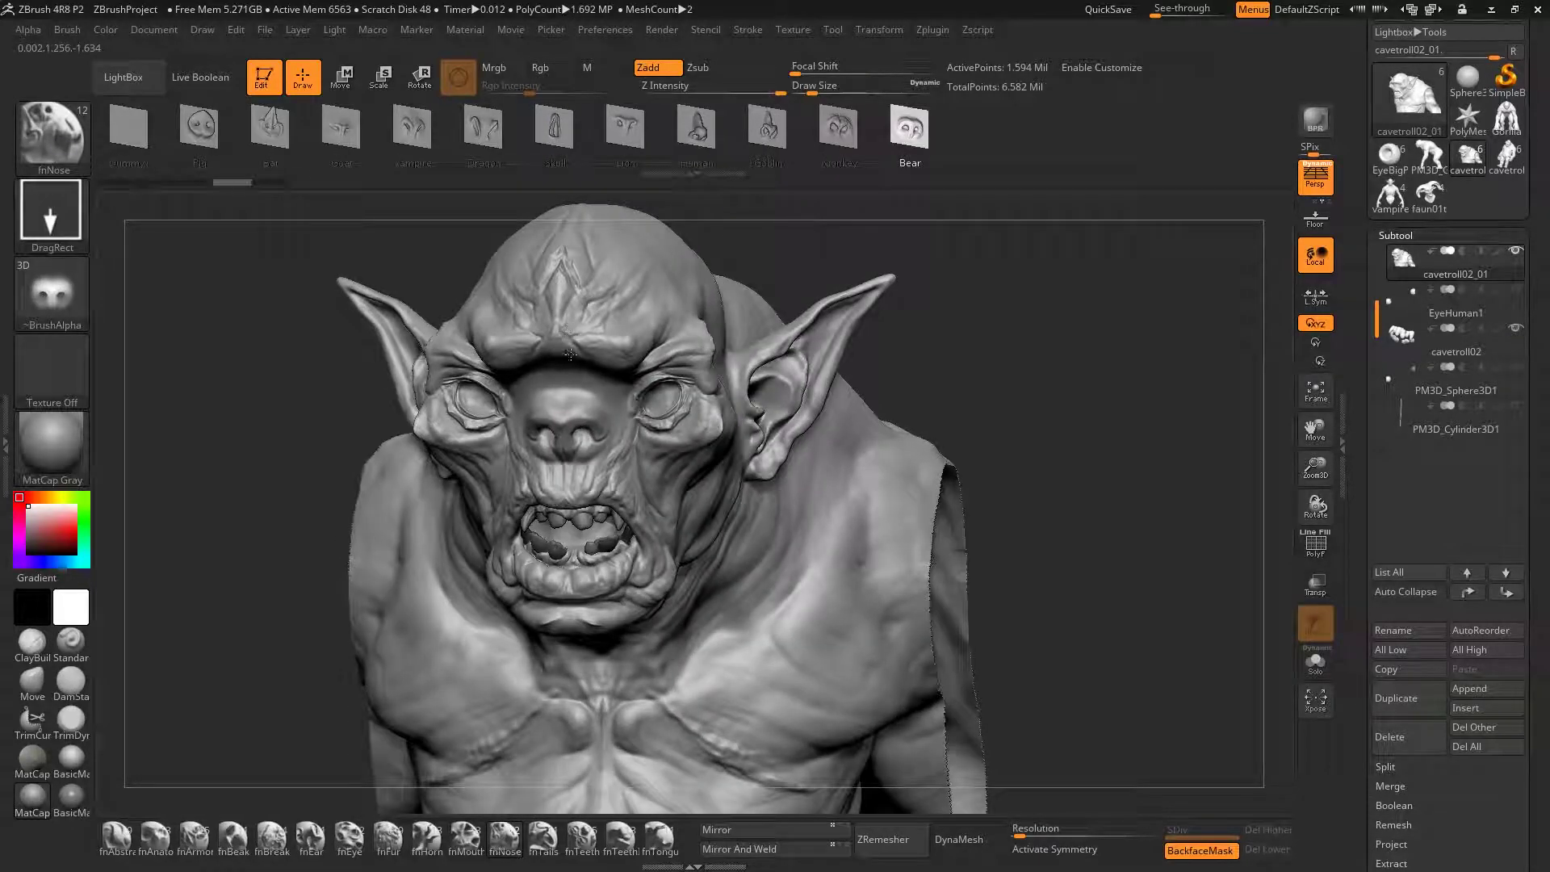
Leave a snapshot of the troll on the canvas and turn the model beside it for a side-by-side view
{"action": "right_click_drag", "start_coordinate": [630, 457], "coordinate": [979, 447]}
{"action": "key", "text": "shift+s"}
{"action": "right_click_drag", "start_coordinate": [923, 402], "coordinate": [923, 403]}
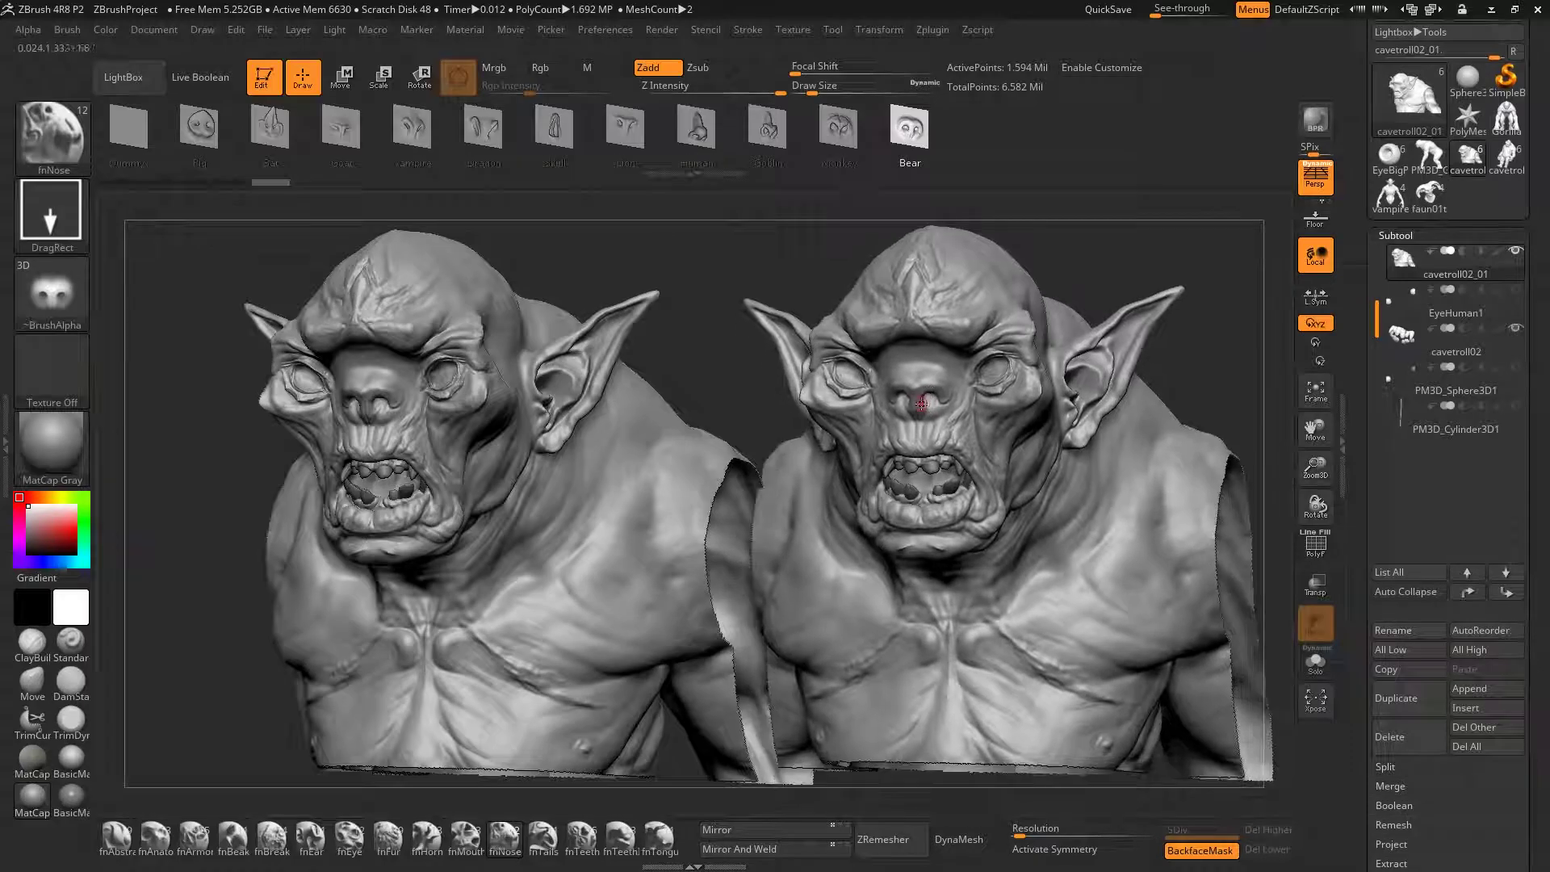
Undo the nose, eye and ear placements on the live troll model beside the snapshot
{"action": "key", "text": "ctrl+z"}
{"action": "key", "text": "ctrl+z"}
{"action": "key", "text": "ctrl+z"}
{"action": "key", "text": "ctrl+z"}
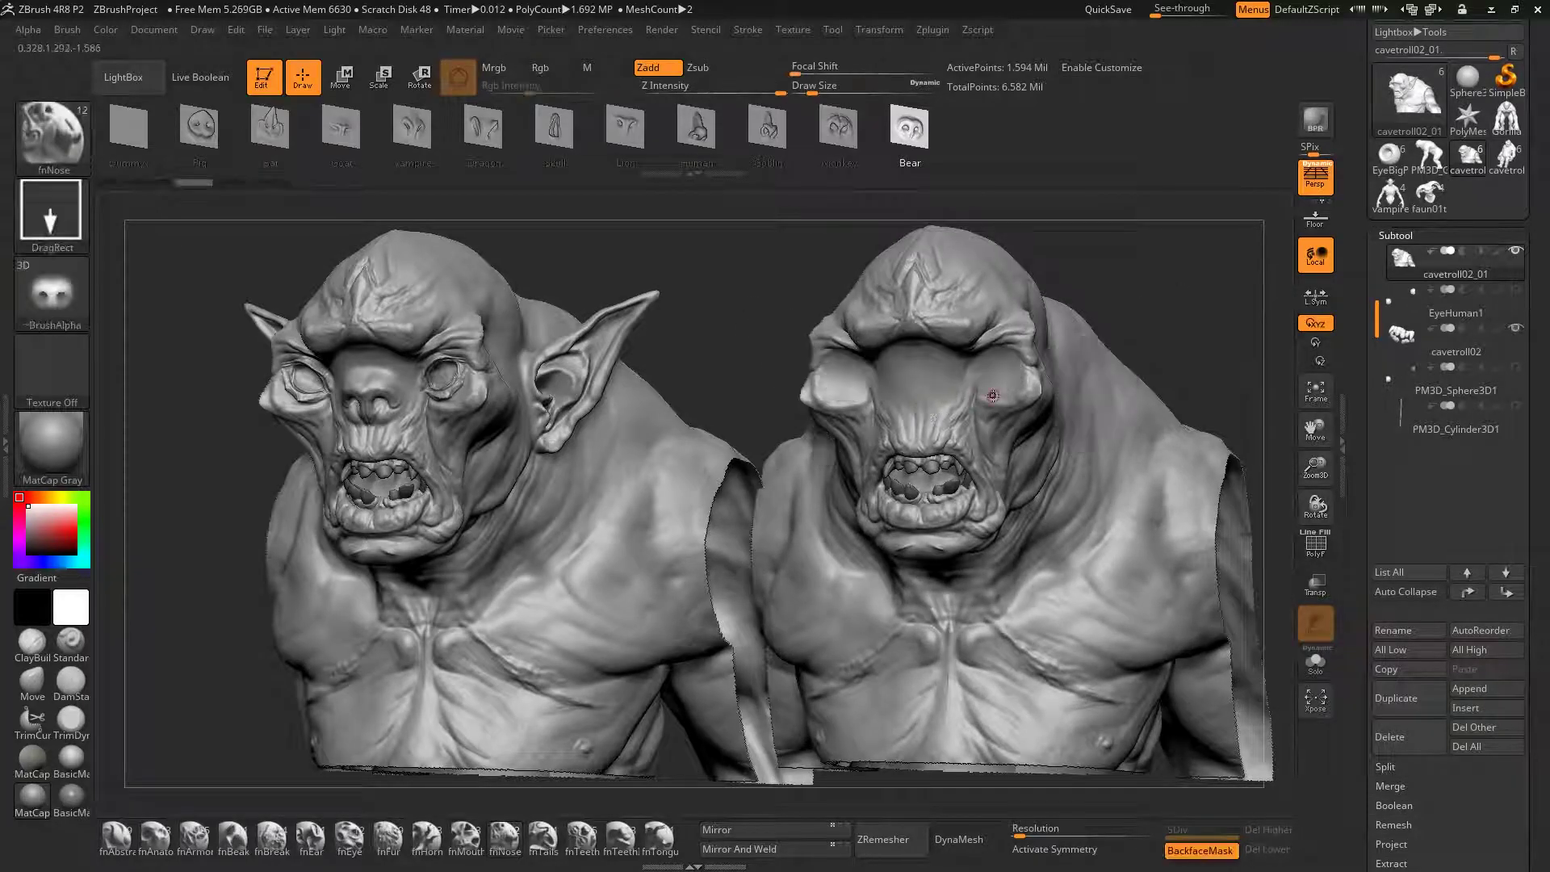
Place a Skull nose with the fnNose brush in the middle of the live troll's face
{"action": "right_click_drag", "start_coordinate": [998, 394], "coordinate": [1019, 348]}
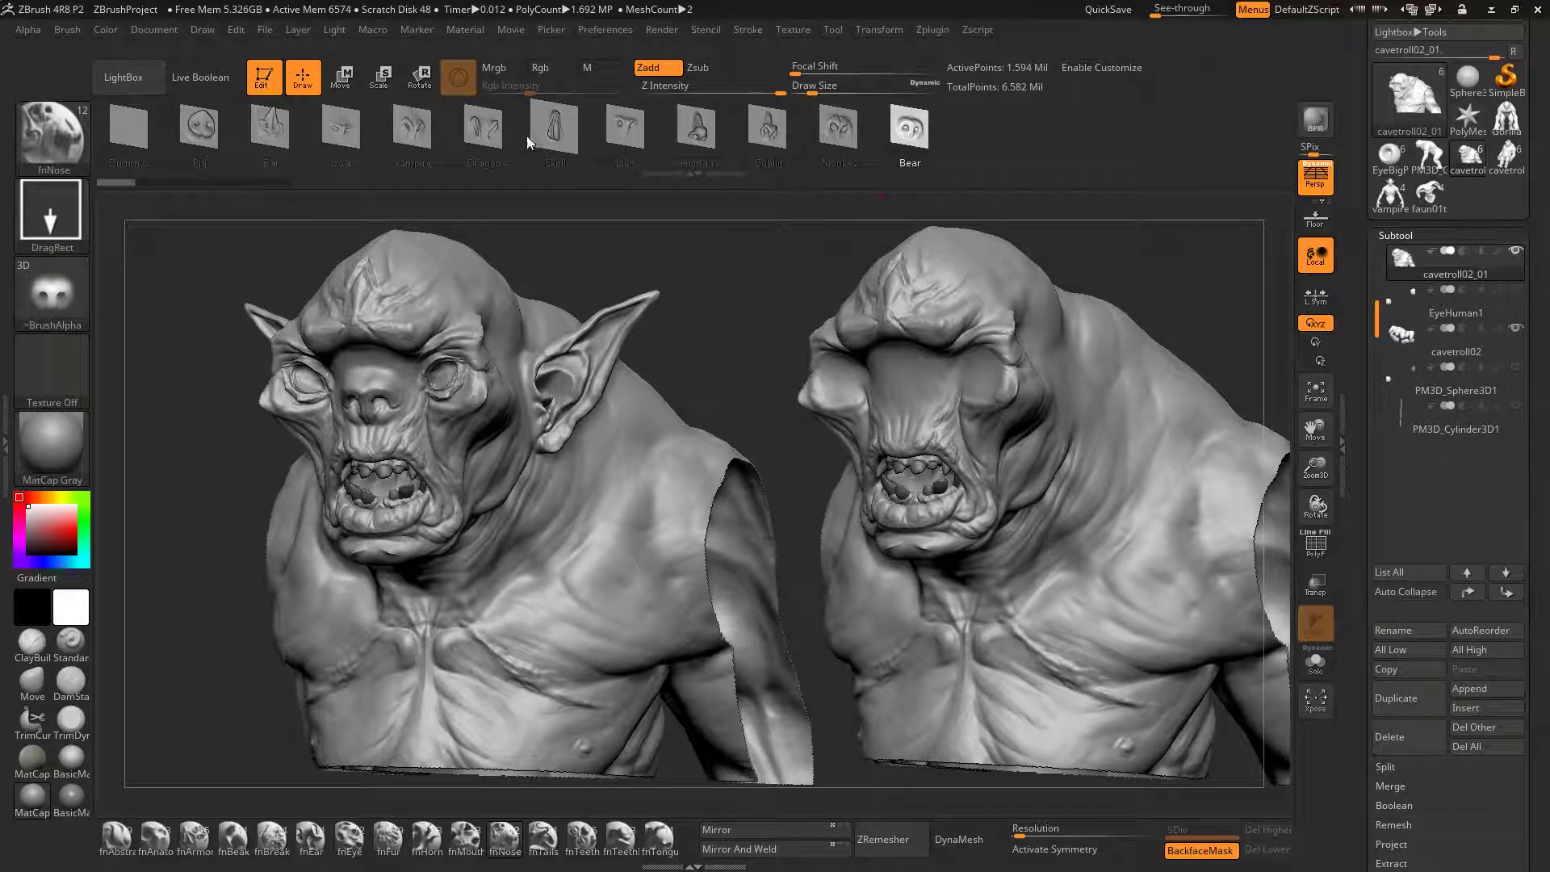
{"action": "left_click", "coordinate": [552, 133]}
{"action": "right_click_drag", "start_coordinate": [825, 318], "coordinate": [891, 404]}
{"action": "left_click_drag", "start_coordinate": [897, 388], "coordinate": [894, 295]}
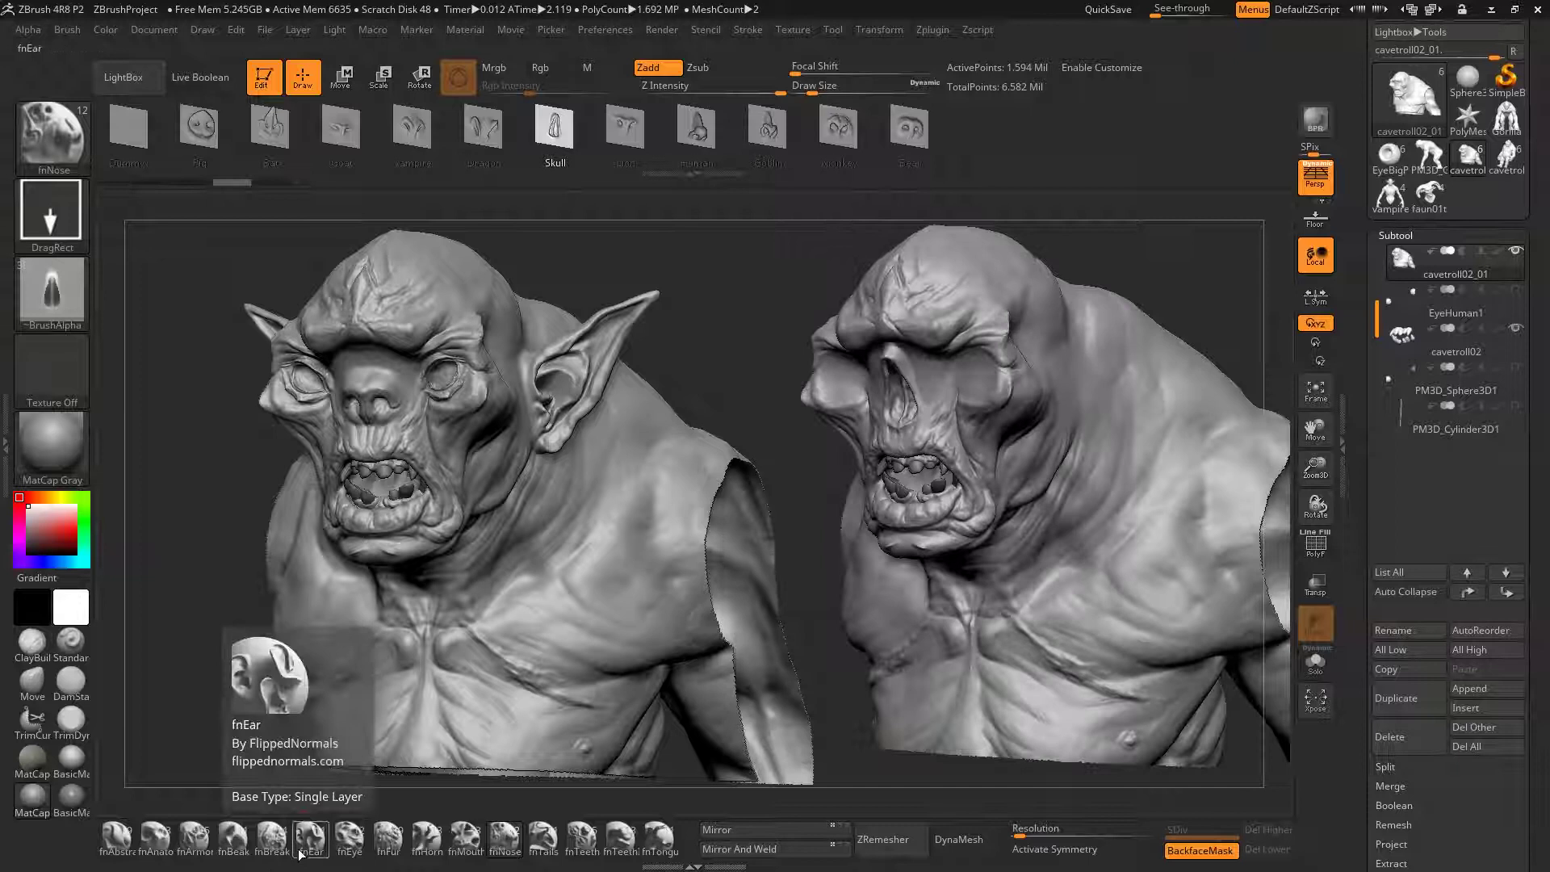
Add Bat01 ears to both sides of the live troll's head with the fnEar brush and symmetry activated
{"action": "left_click", "coordinate": [301, 852]}
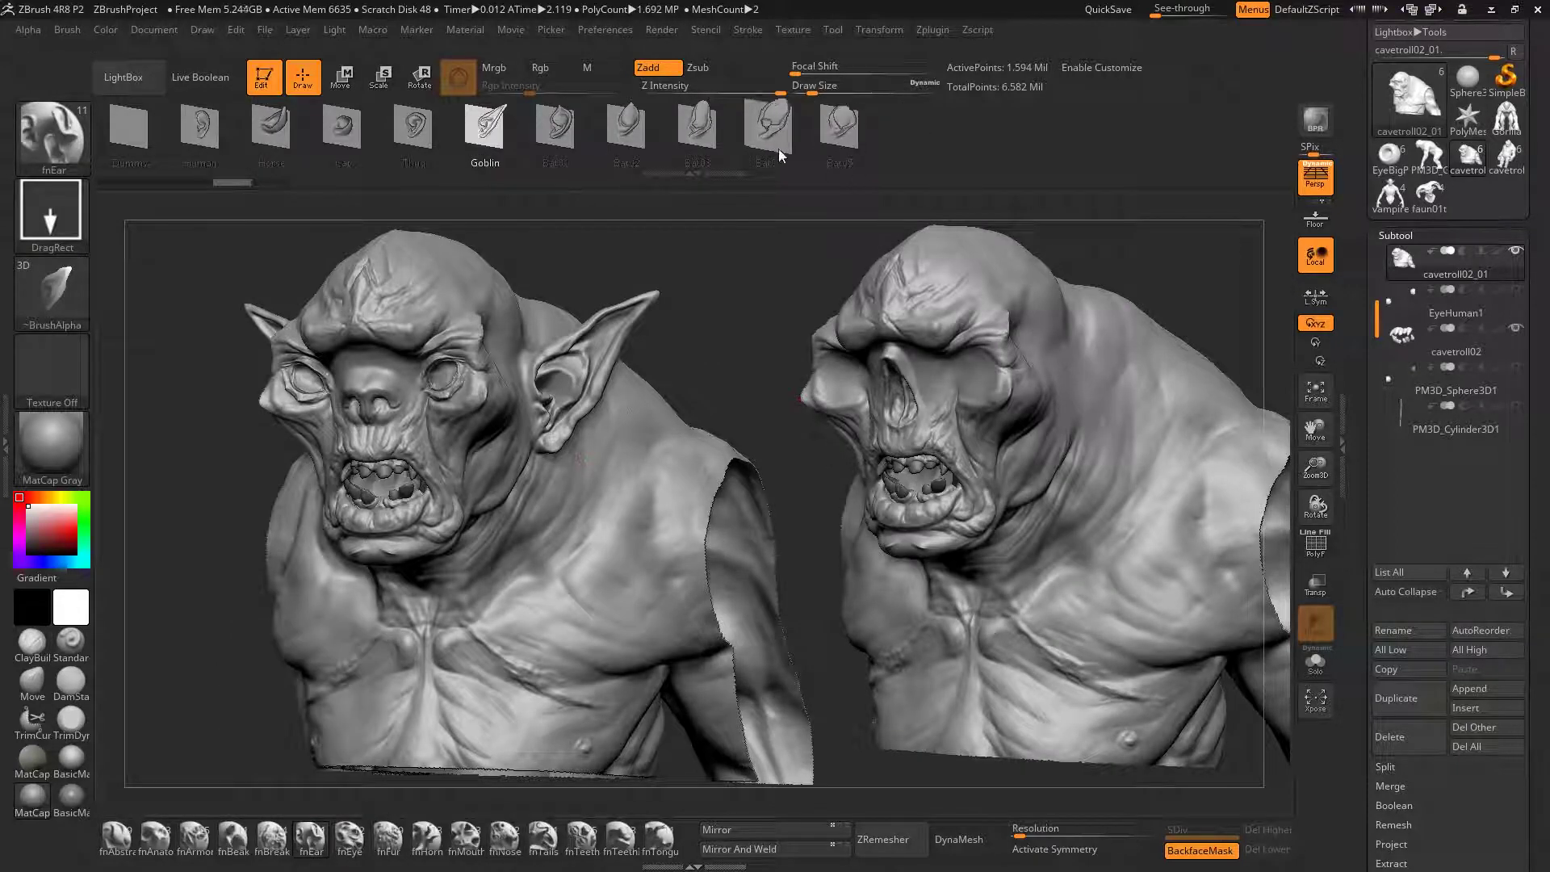
{"action": "left_click", "coordinate": [555, 134]}
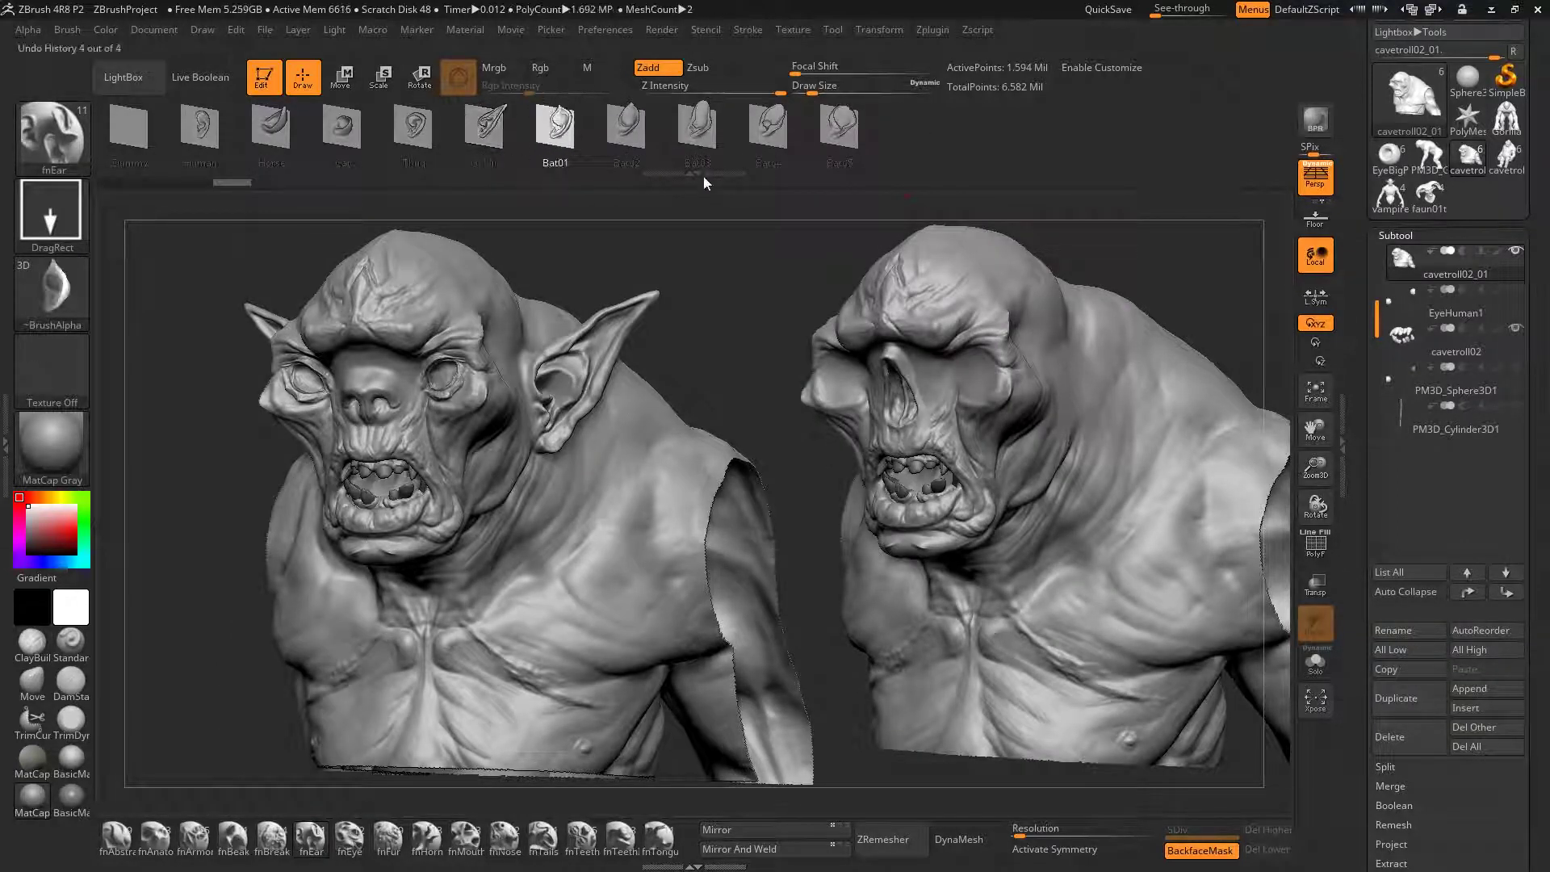
{"action": "right_click_drag", "start_coordinate": [1147, 346], "coordinate": [1074, 351]}
{"action": "left_click_drag", "start_coordinate": [1068, 386], "coordinate": [1016, 408]}
{"action": "right_click_drag", "start_coordinate": [1016, 408], "coordinate": [1111, 405]}
{"action": "key", "text": "ctrl+z"}
{"action": "key", "text": "x"}
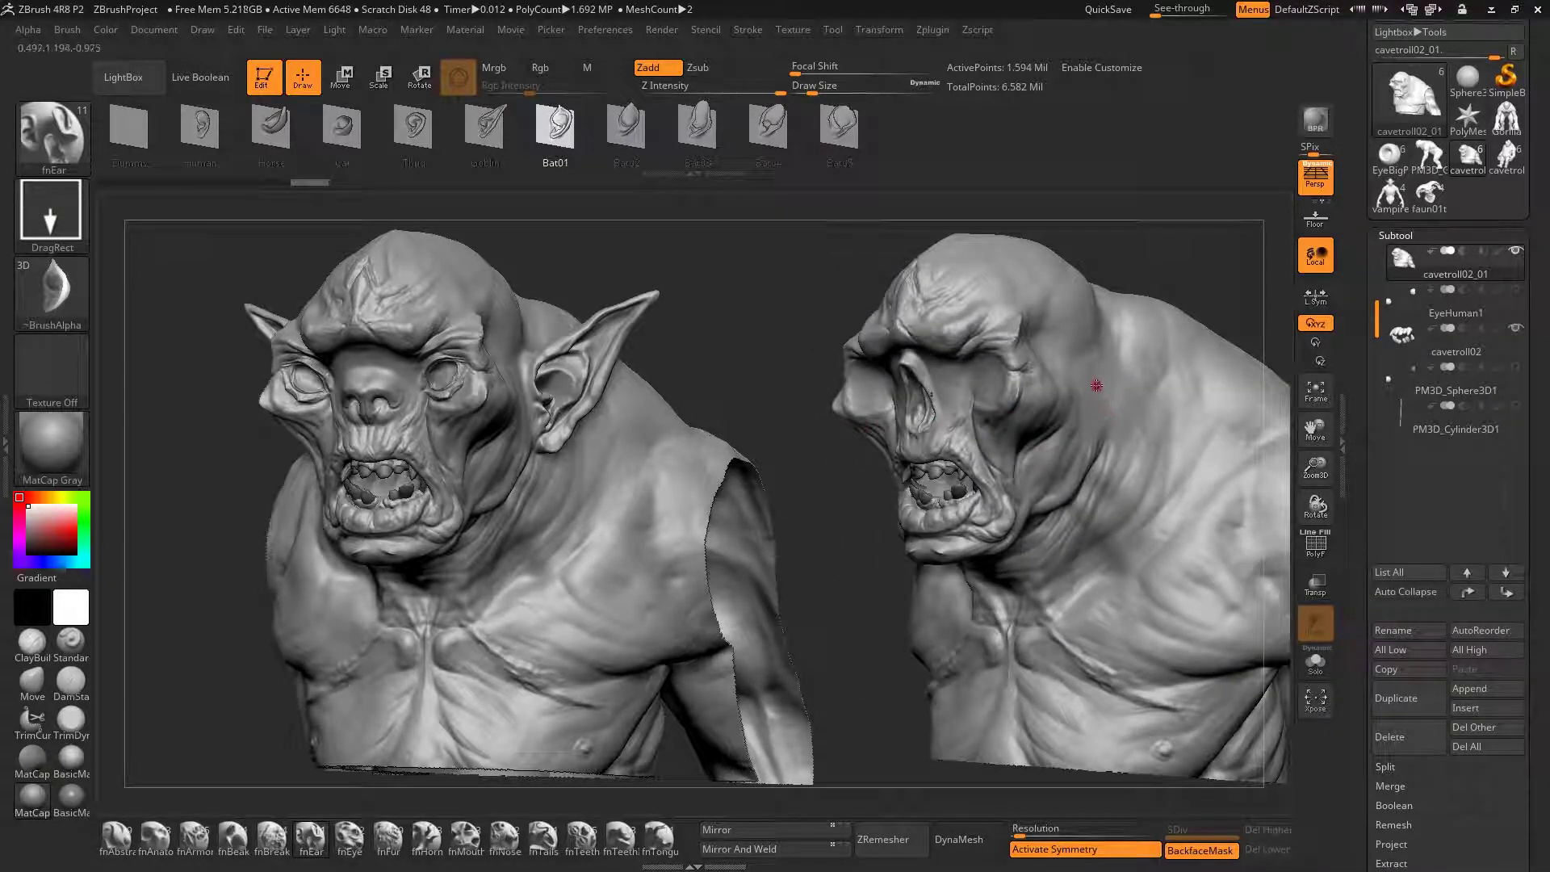
{"action": "left_click_drag", "start_coordinate": [1097, 386], "coordinate": [1073, 341]}
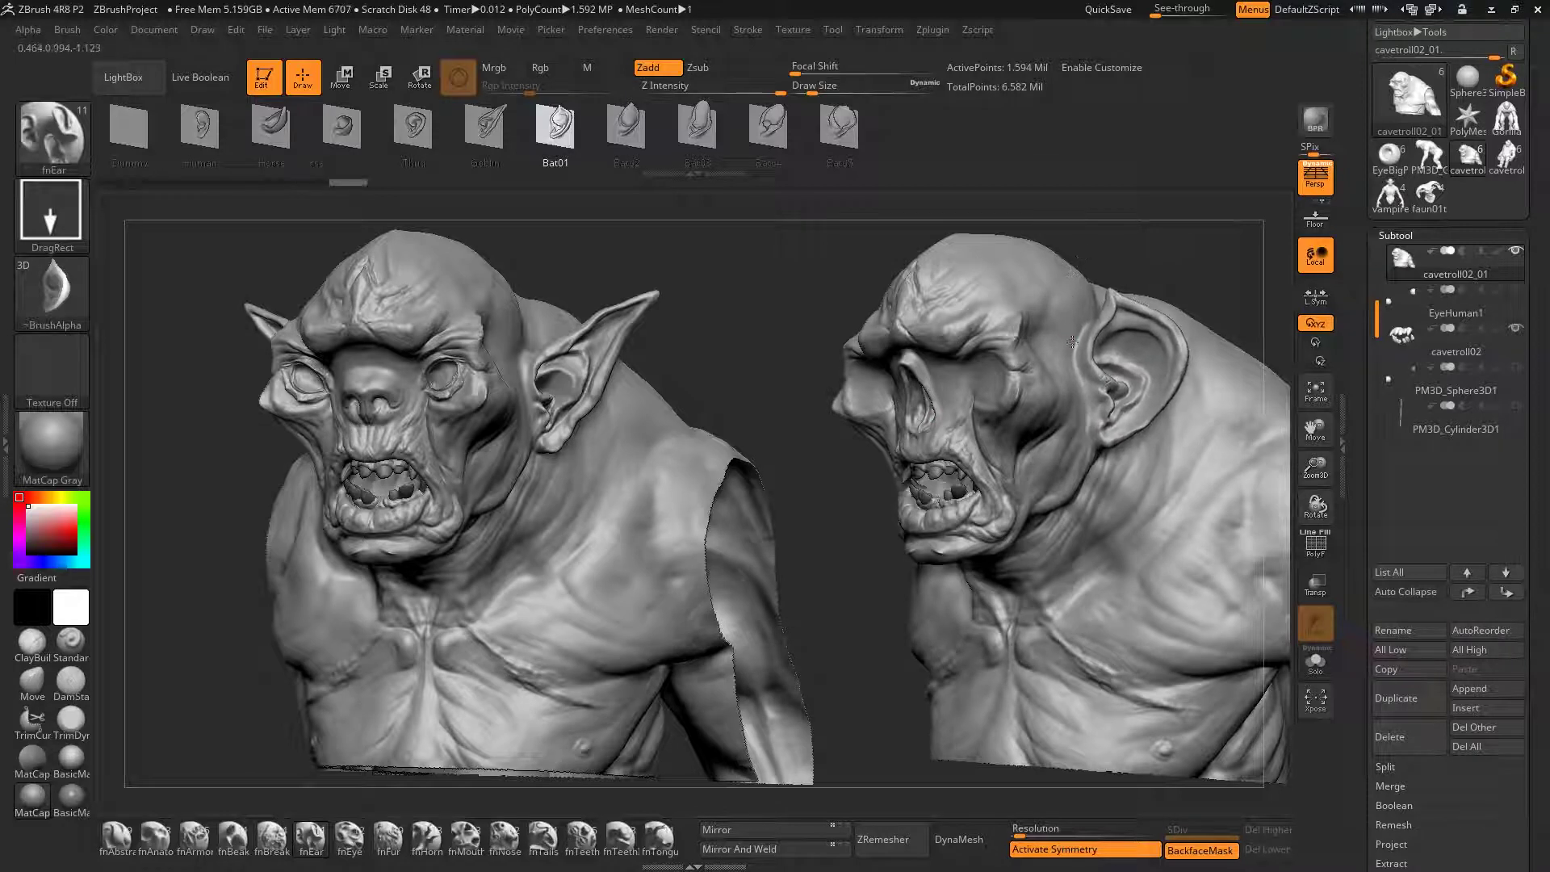
Place Human eyes in both of the live troll's eye sockets with the fnEye brush
{"action": "right_click_drag", "start_coordinate": [1073, 342], "coordinate": [1081, 357]}
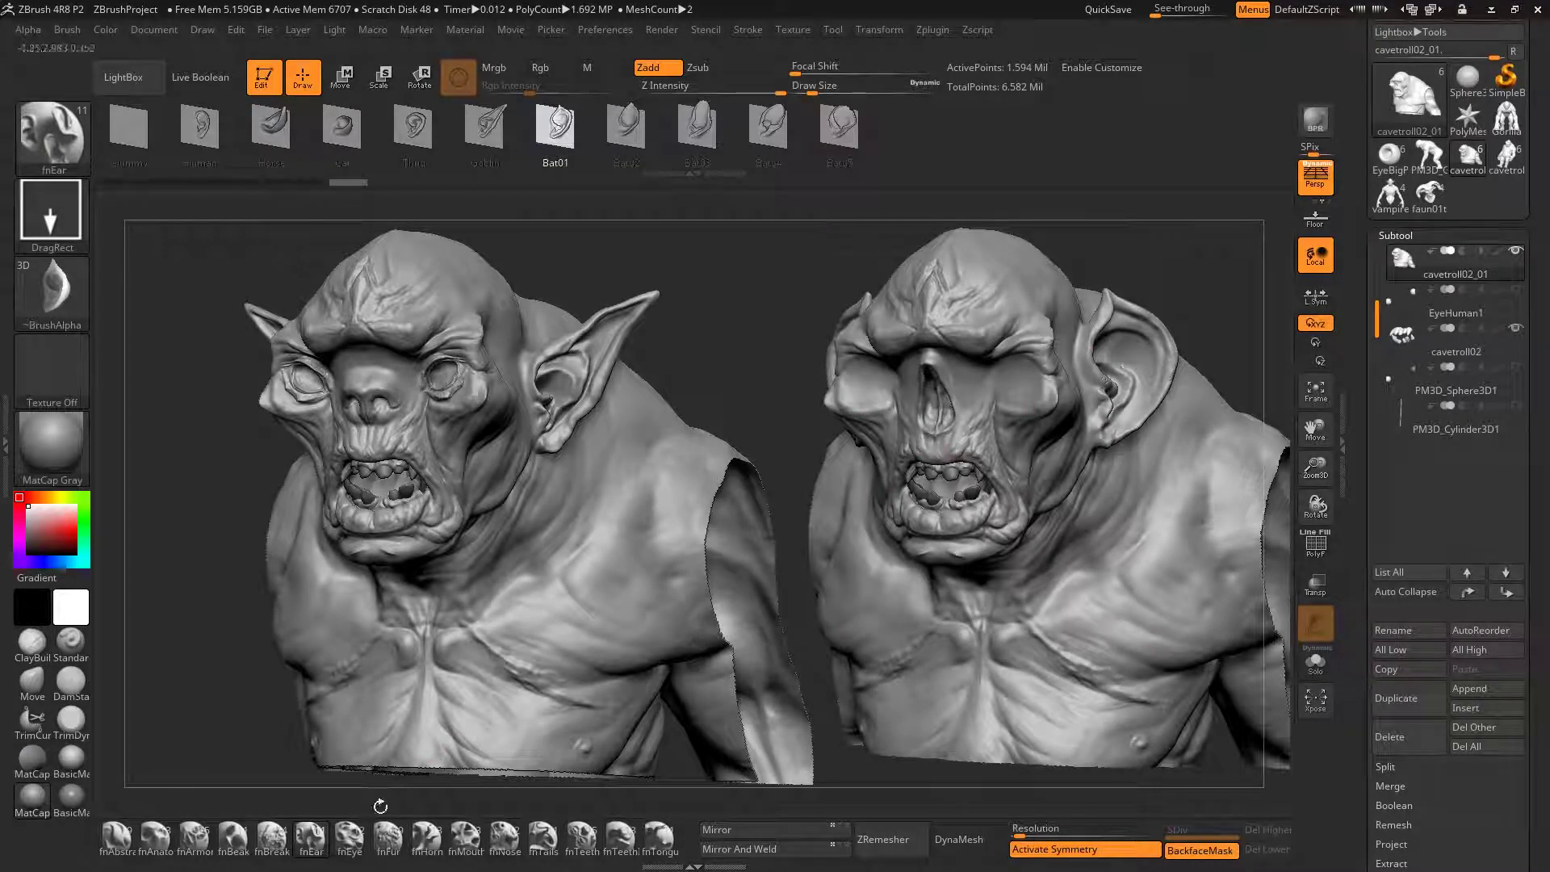
{"action": "left_click", "coordinate": [350, 836]}
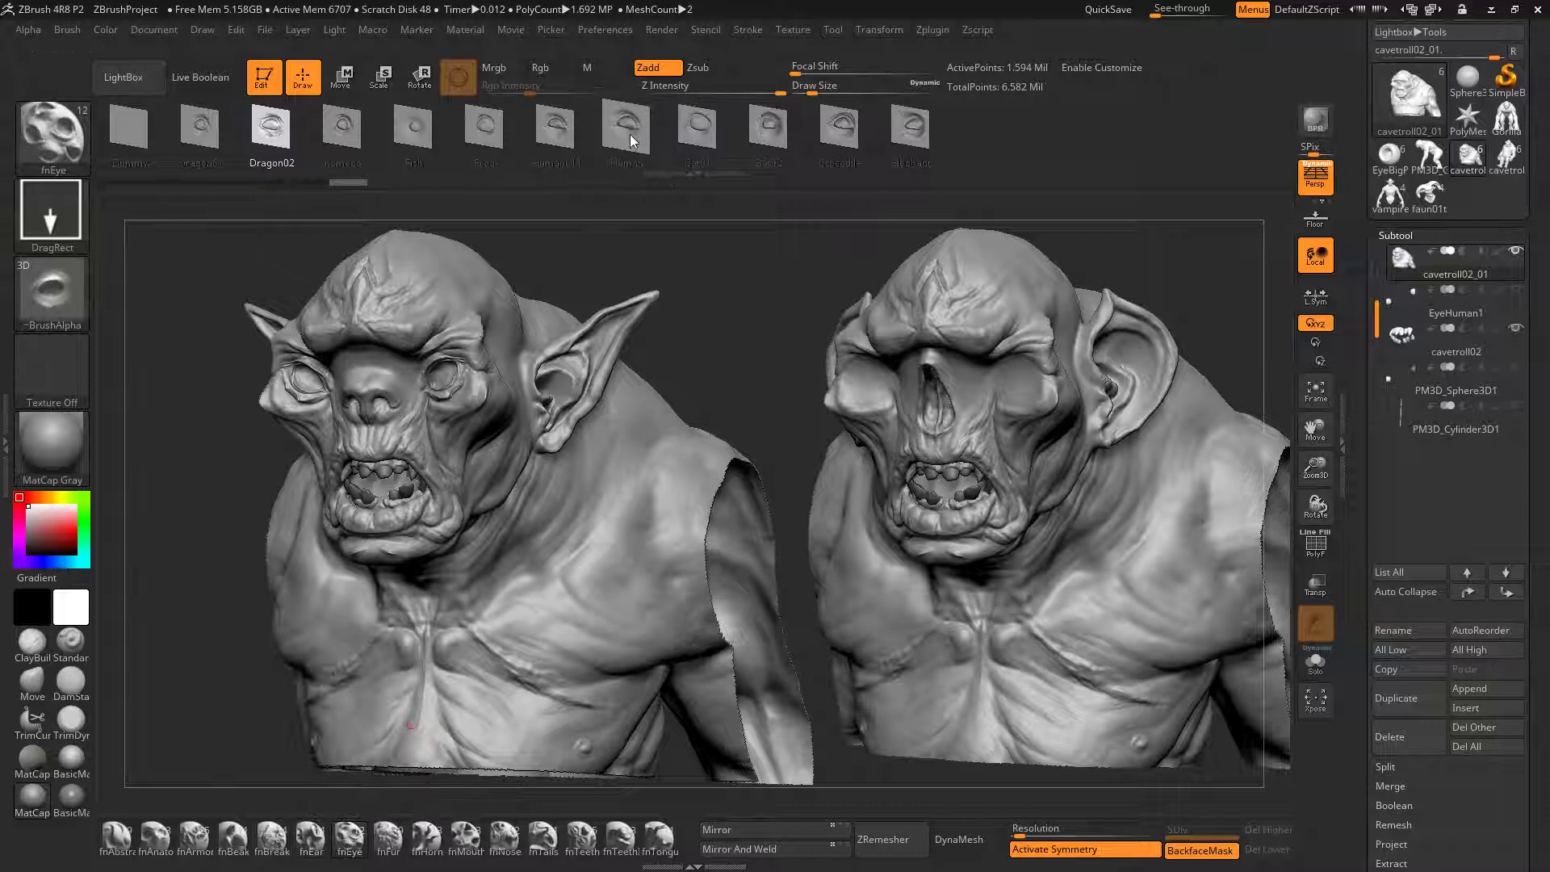
{"action": "left_click", "coordinate": [630, 134]}
{"action": "right_click_drag", "start_coordinate": [1001, 342], "coordinate": [1019, 378]}
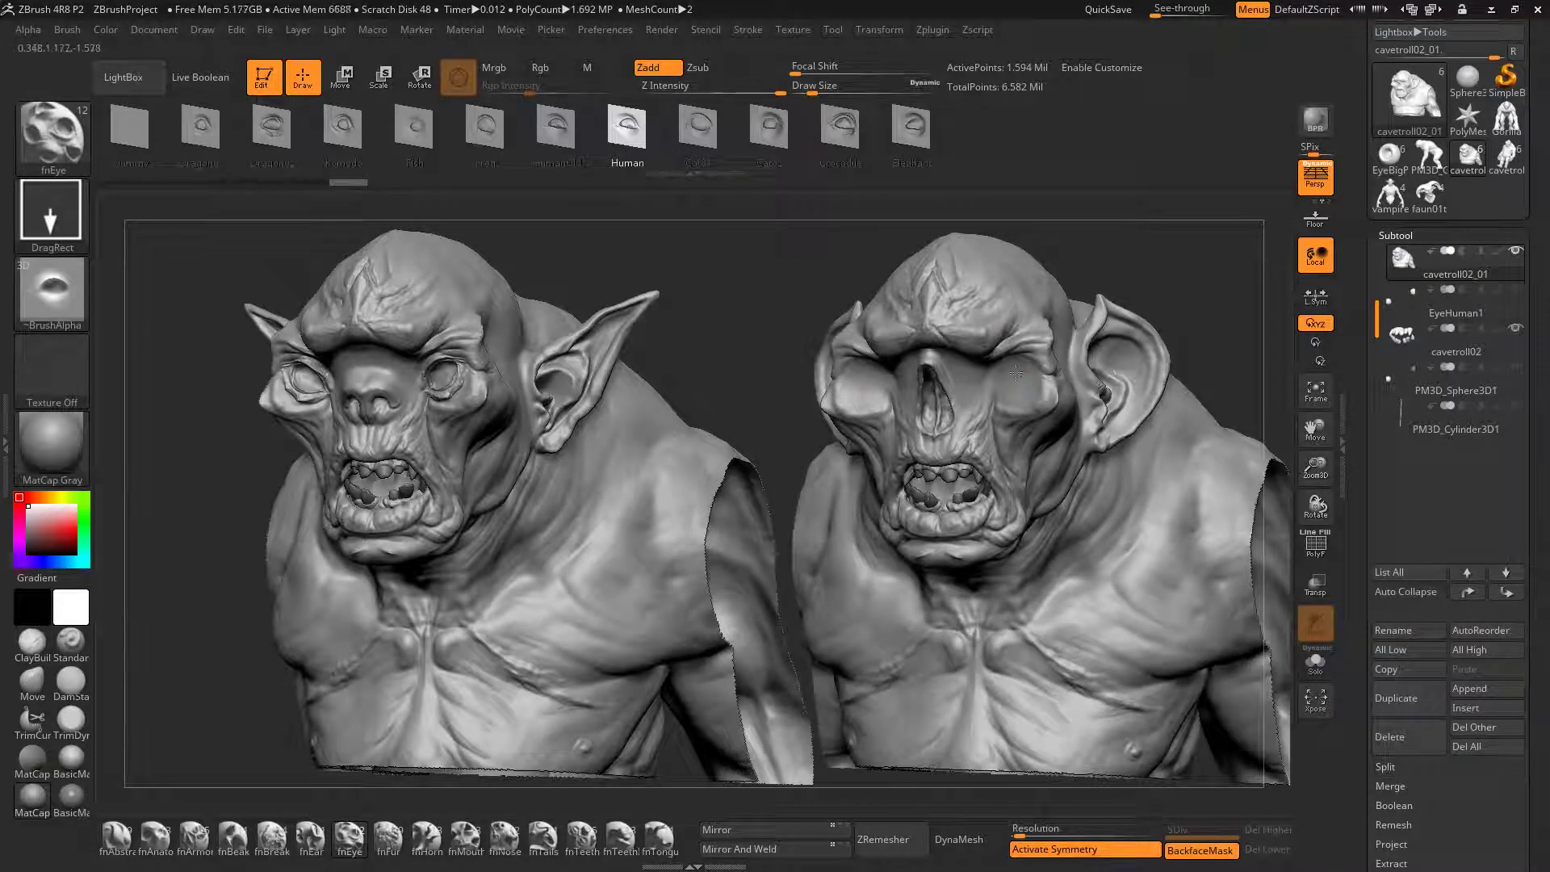
{"action": "left_click_drag", "start_coordinate": [1016, 373], "coordinate": [1029, 408]}
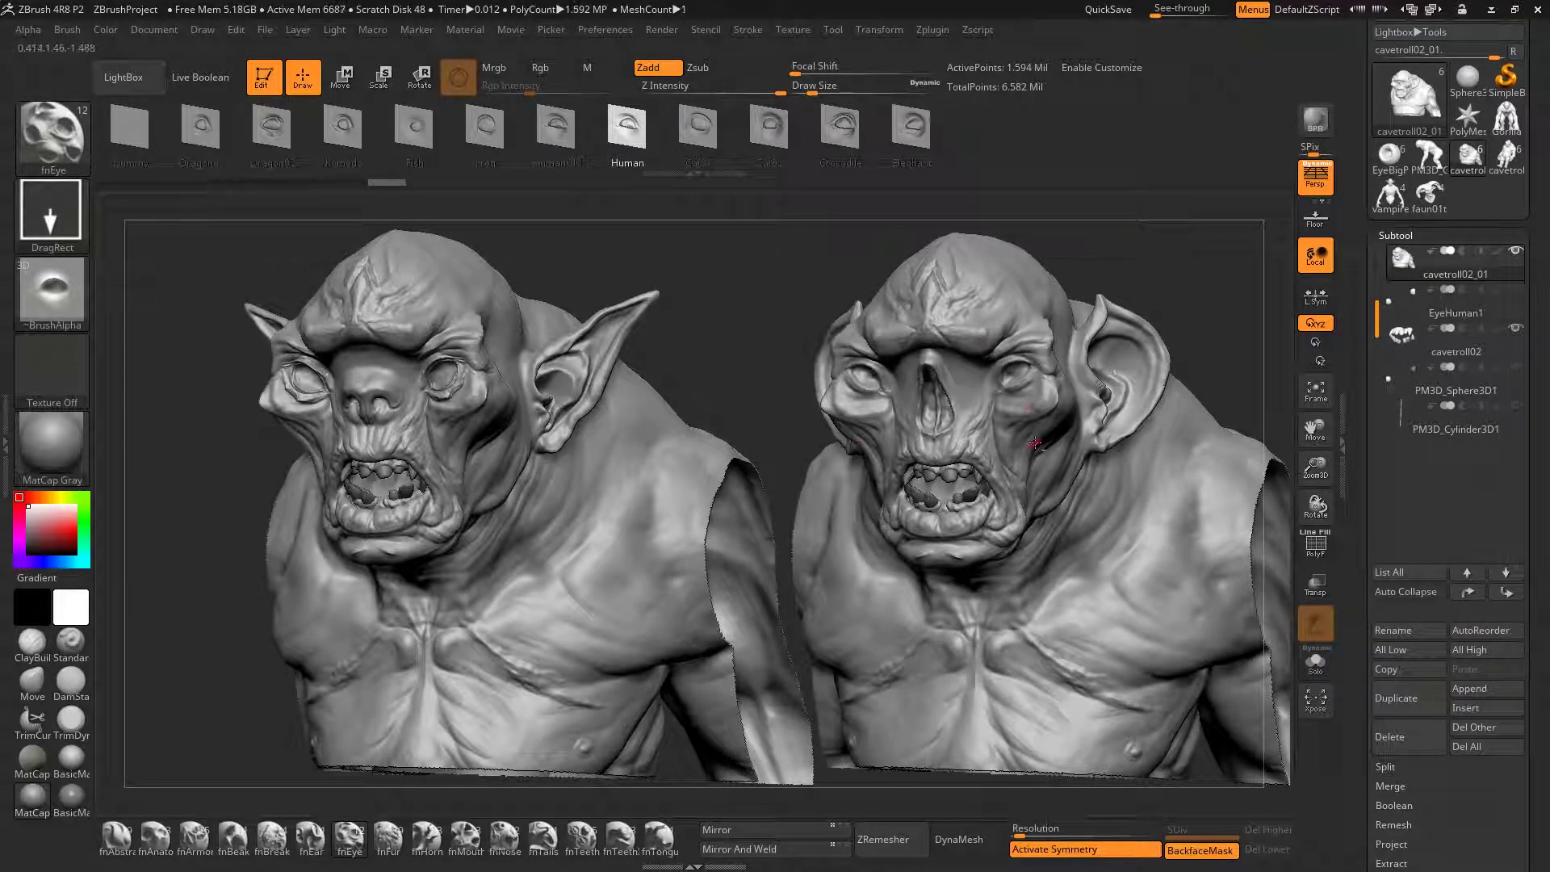
Compare the two troll designs from a turned view and clear the snapshot from the canvas
{"action": "right_click_drag", "start_coordinate": [1035, 443], "coordinate": [1095, 535]}
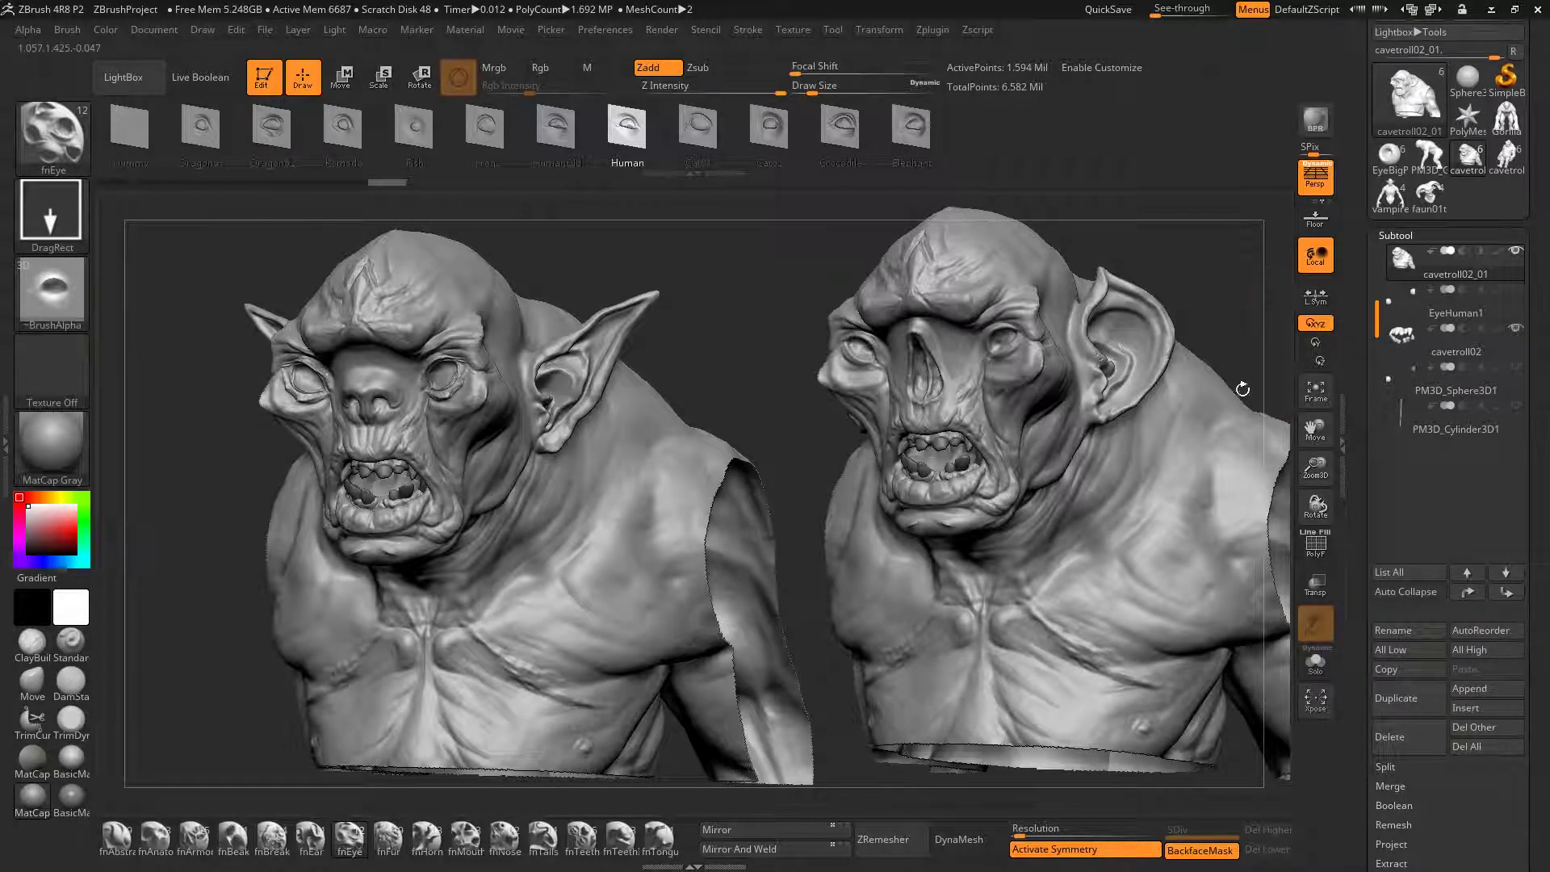
{"action": "mouse_move", "coordinate": [1167, 349]}
{"action": "left_mouse_down"}
{"action": "mouse_move", "coordinate": [1168, 328]}
{"action": "mouse_move", "coordinate": [1146, 386]}
{"action": "mouse_move", "coordinate": [1161, 375]}
{"action": "left_mouse_up"}
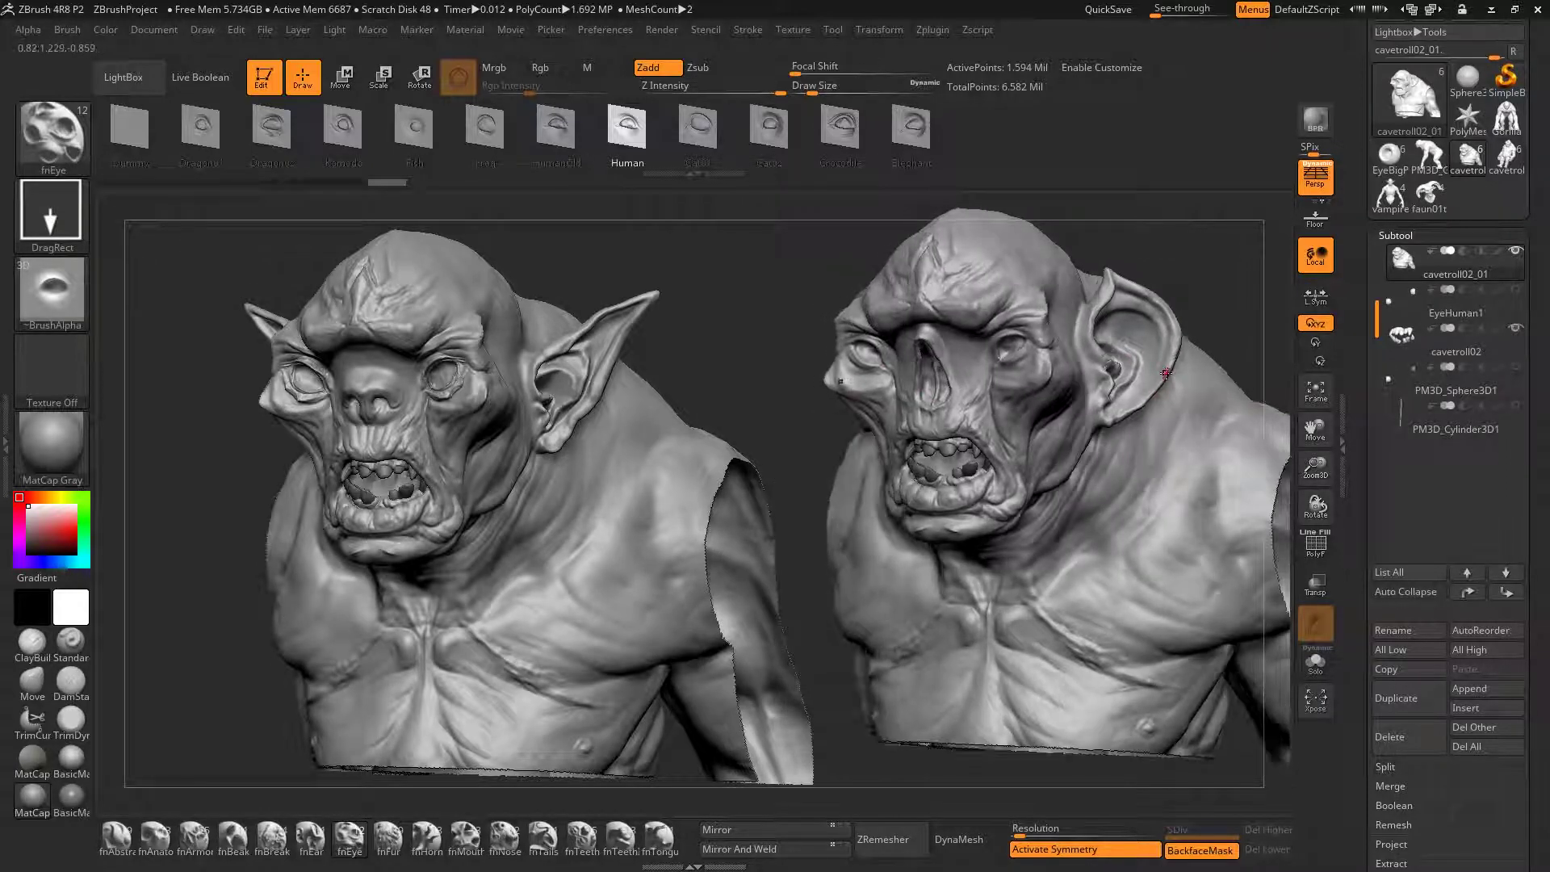
{"action": "key", "text": "ctrl"}
{"action": "key", "text": "ctrl+n"}
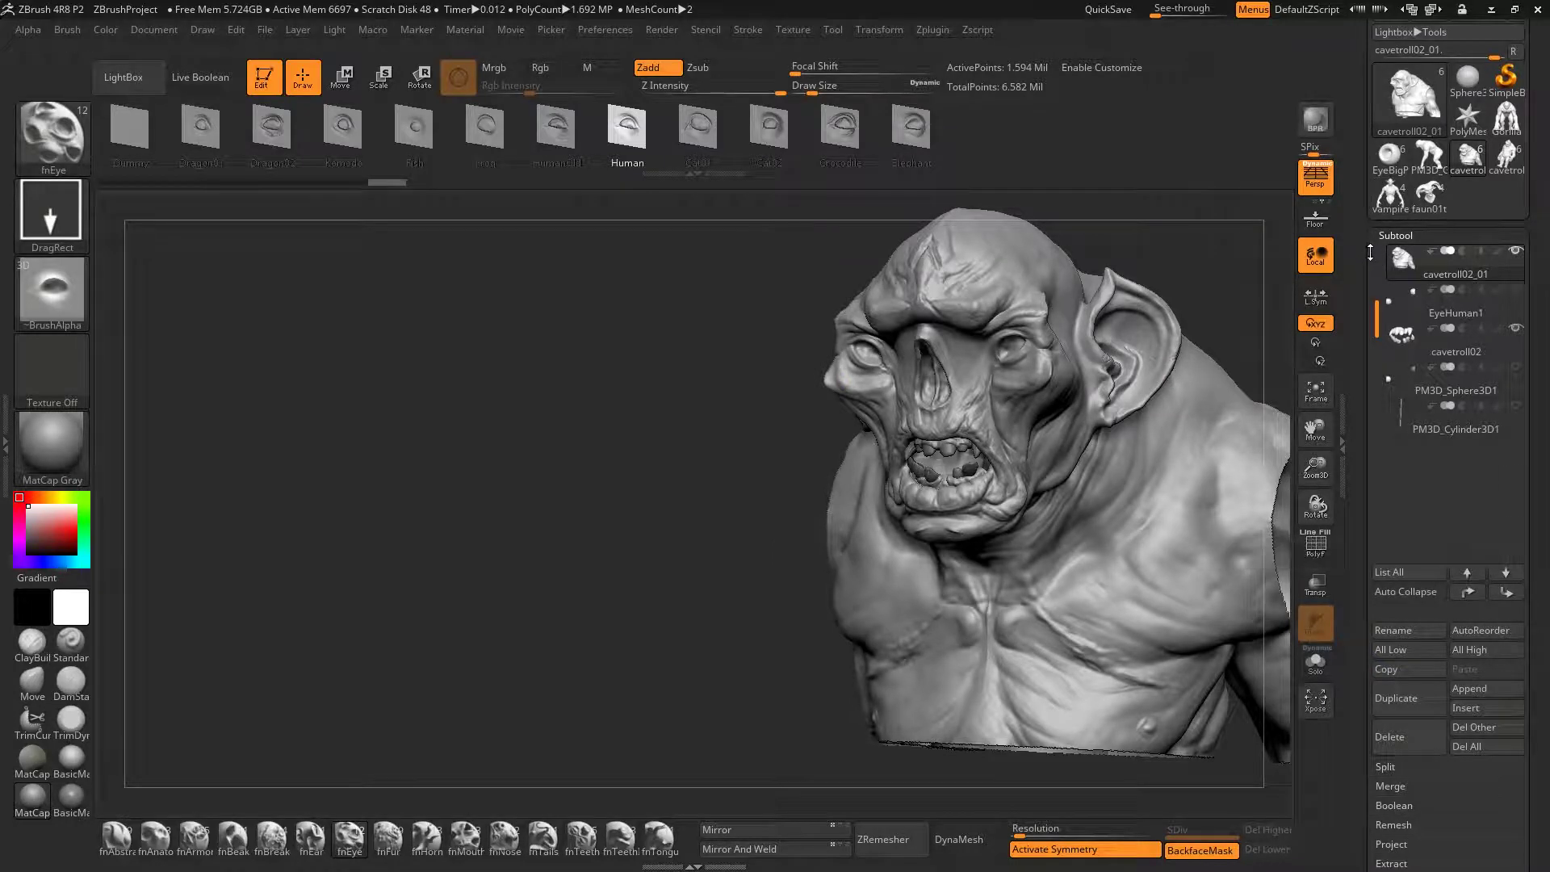
Switch to the base mesh tool with EyeBigPupil active and isolate that subtool in Solo mode
{"action": "left_click_drag", "start_coordinate": [1365, 216], "coordinate": [1365, 269]}
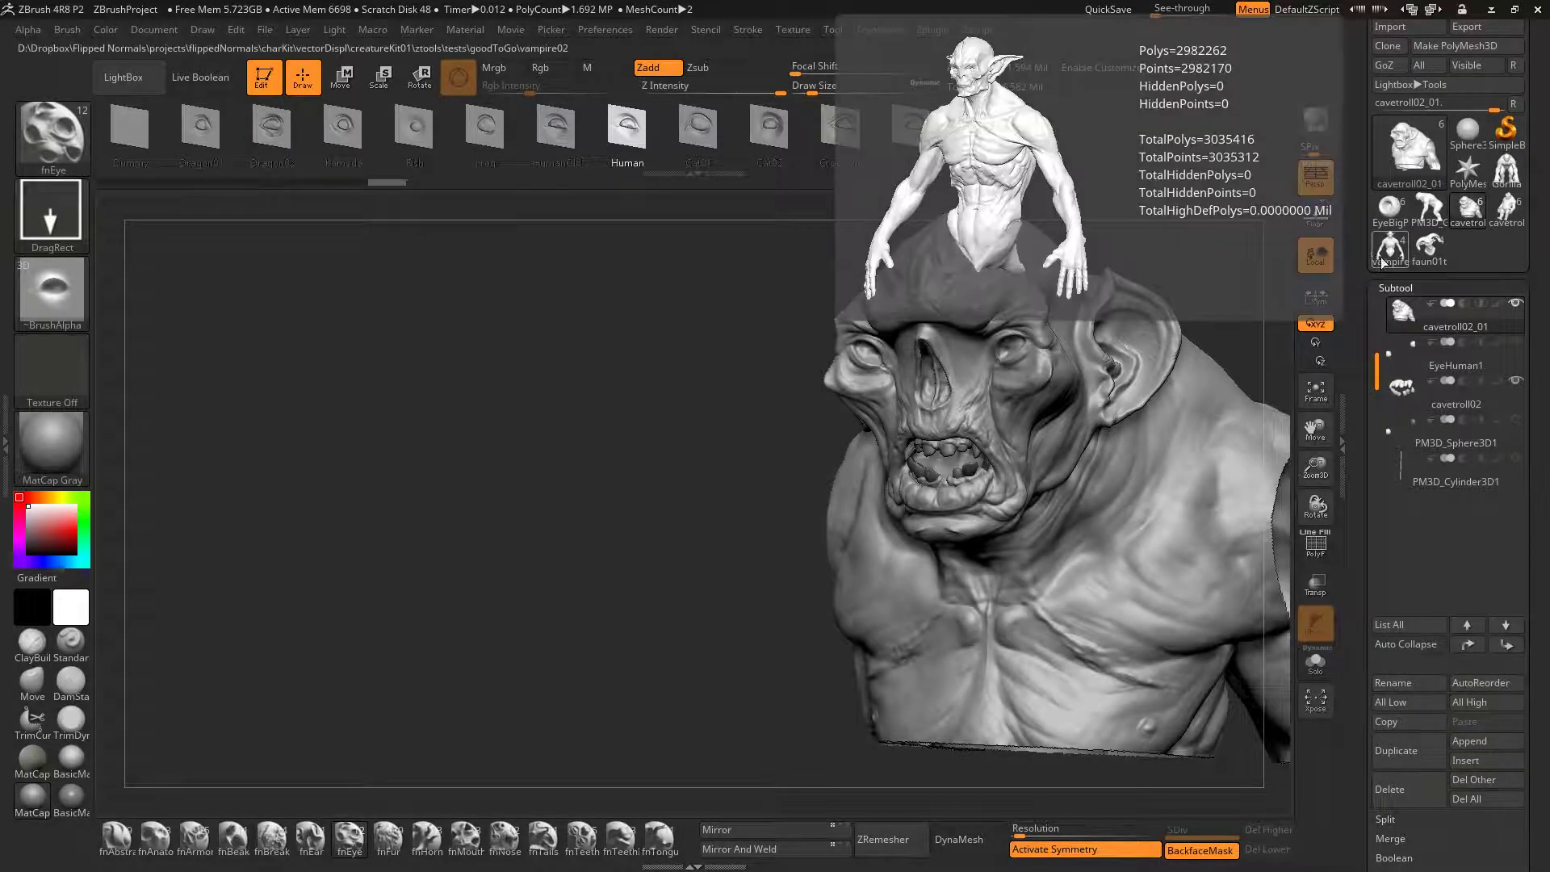
{"action": "left_click", "coordinate": [1406, 228]}
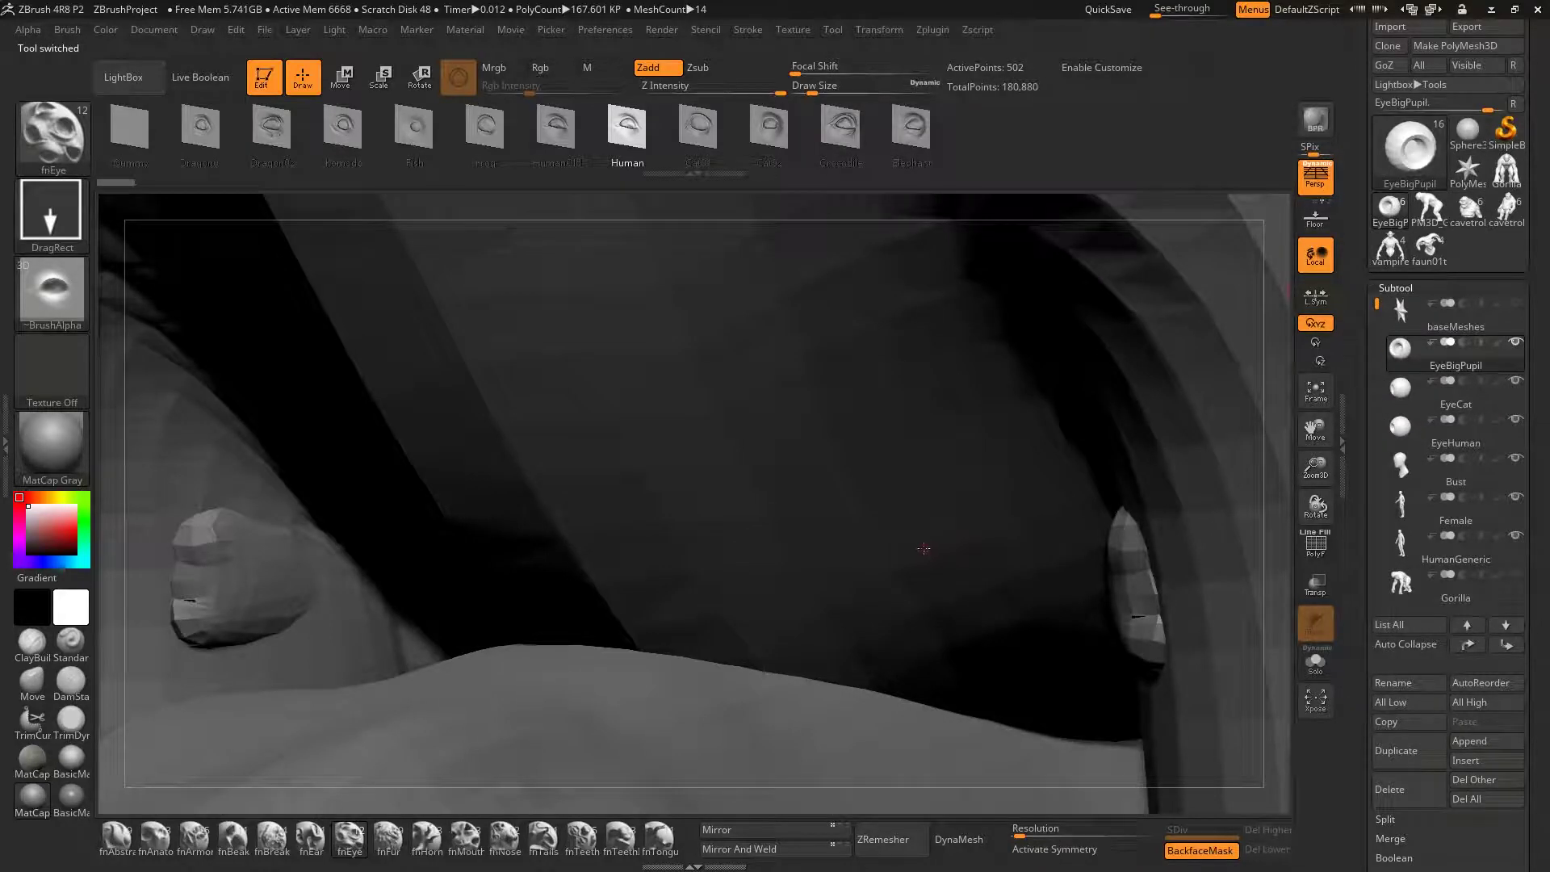
{"action": "key", "text": "f"}
{"action": "left_click_drag", "start_coordinate": [1170, 439], "coordinate": [969, 465]}
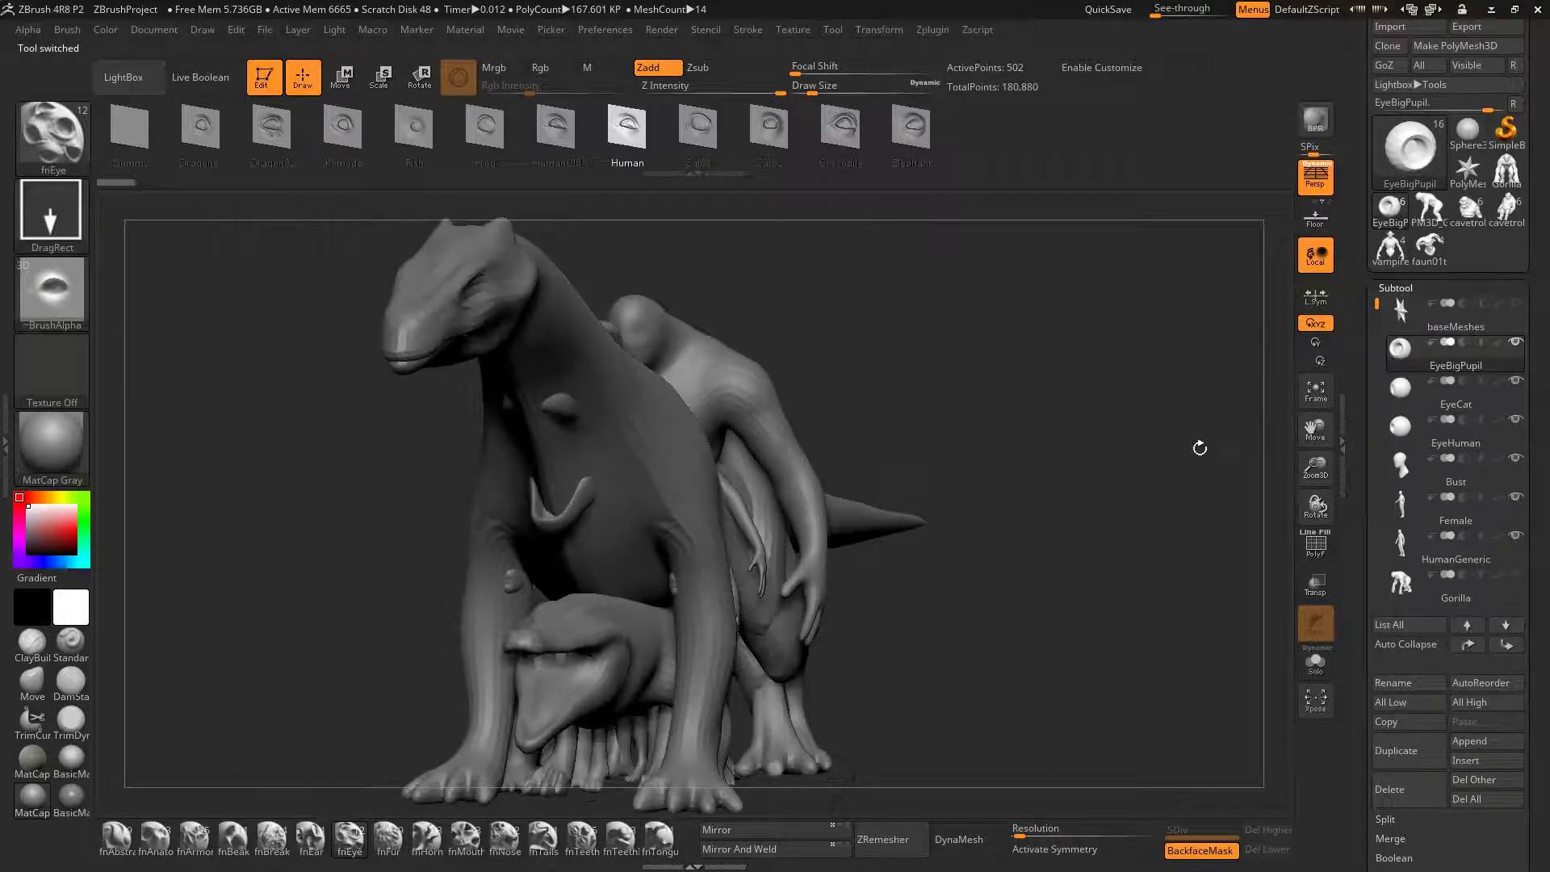
{"action": "key", "text": "ctrl+shift+s"}
{"action": "key", "text": "f"}
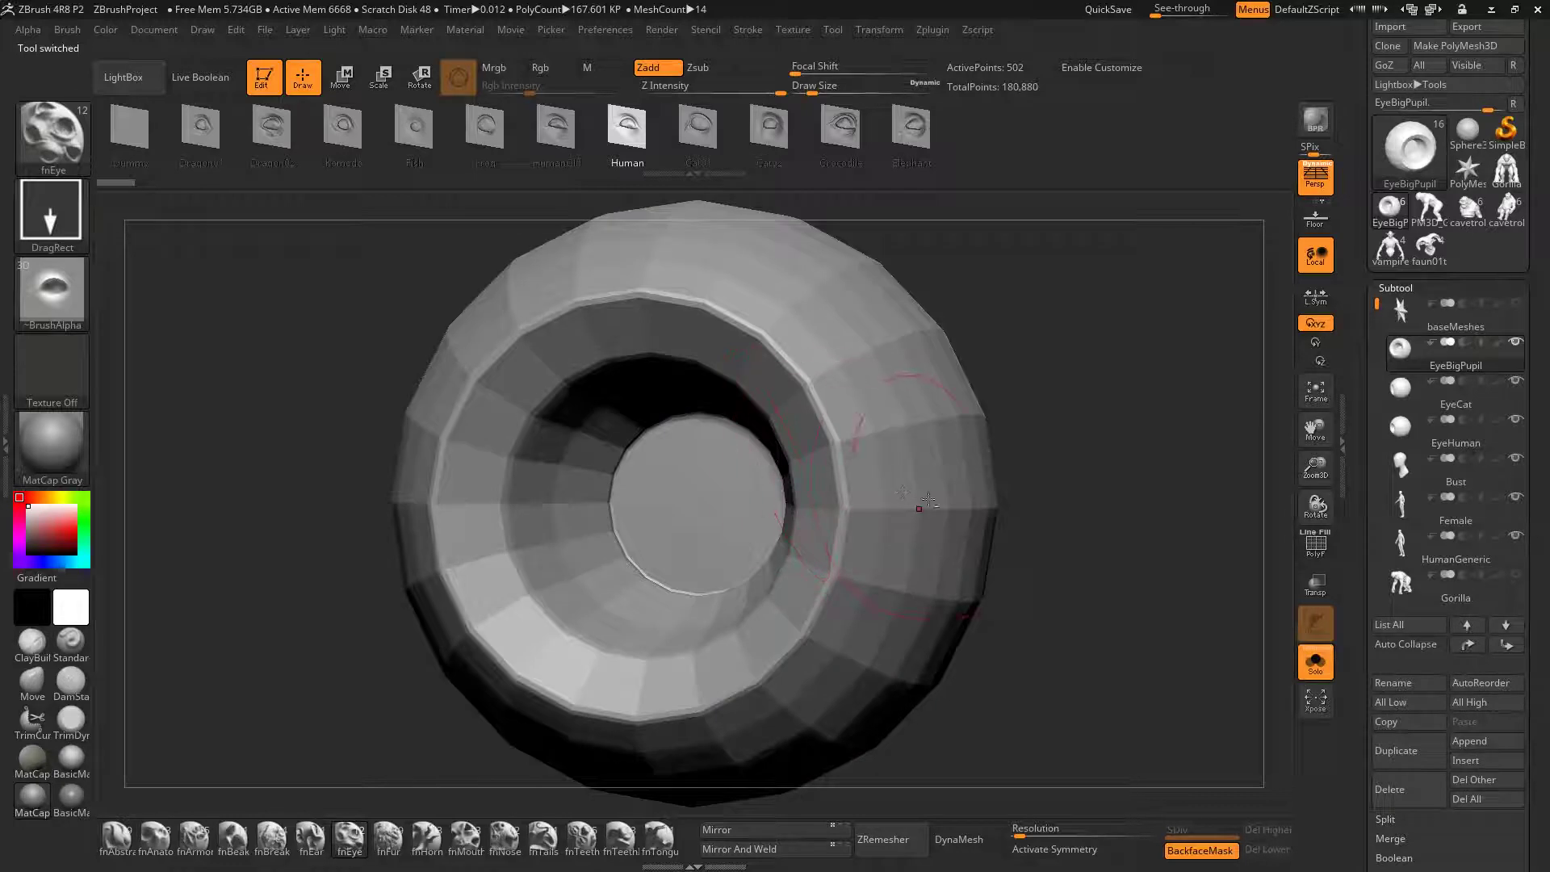
Look through the eye, Bust, Female, HumanGeneric and Gorilla base meshes one by one
{"action": "key", "text": "f"}
{"action": "key", "text": "Down"}
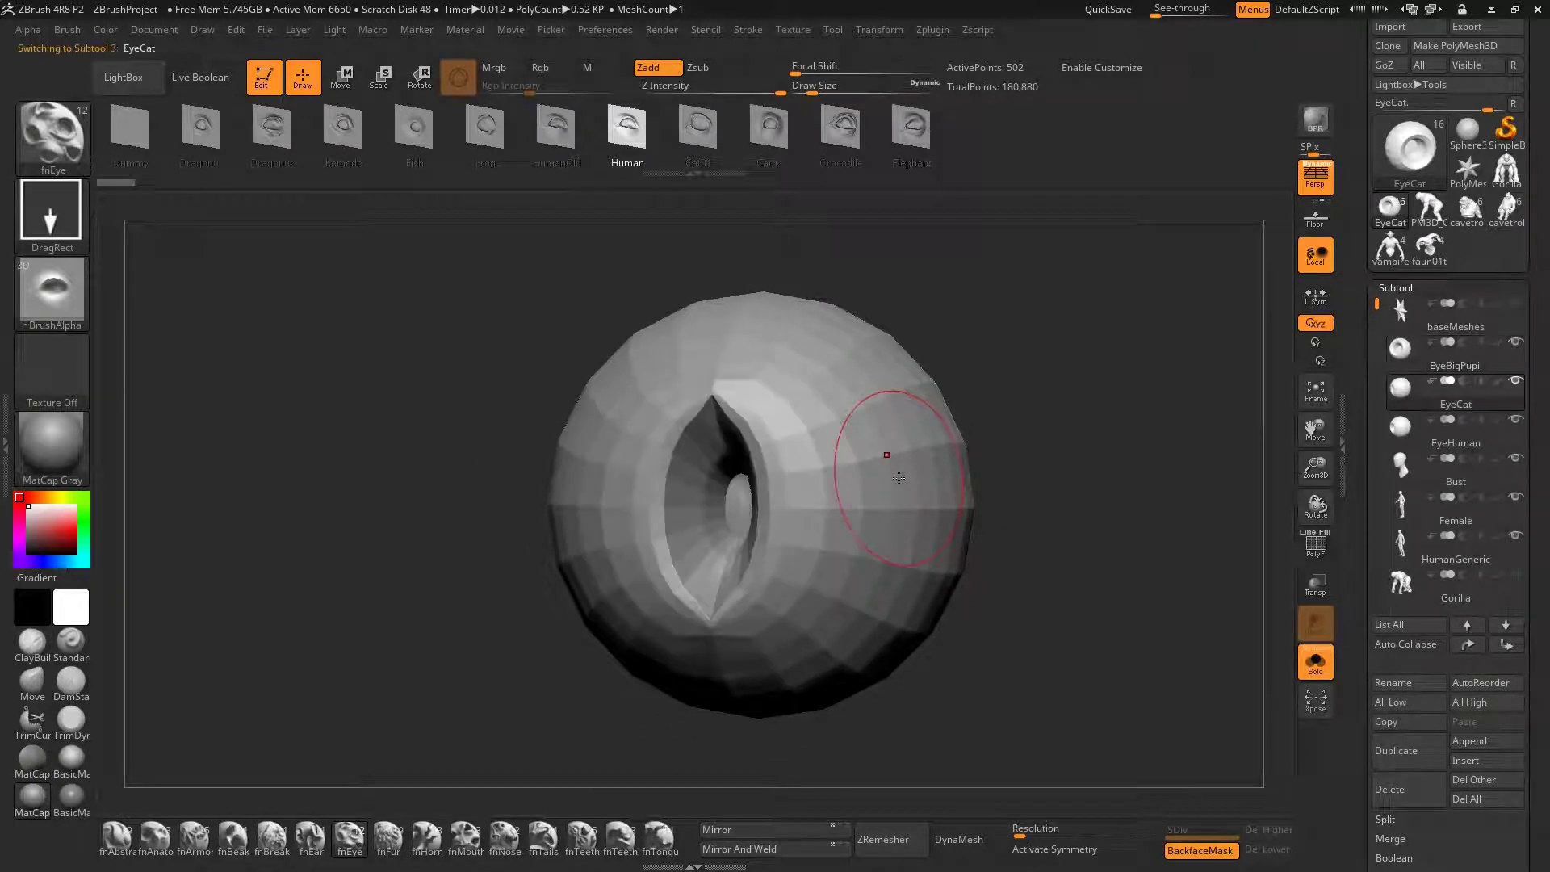
{"action": "key", "text": "Down"}
{"action": "key", "text": "Down"}
{"action": "key", "text": "f"}
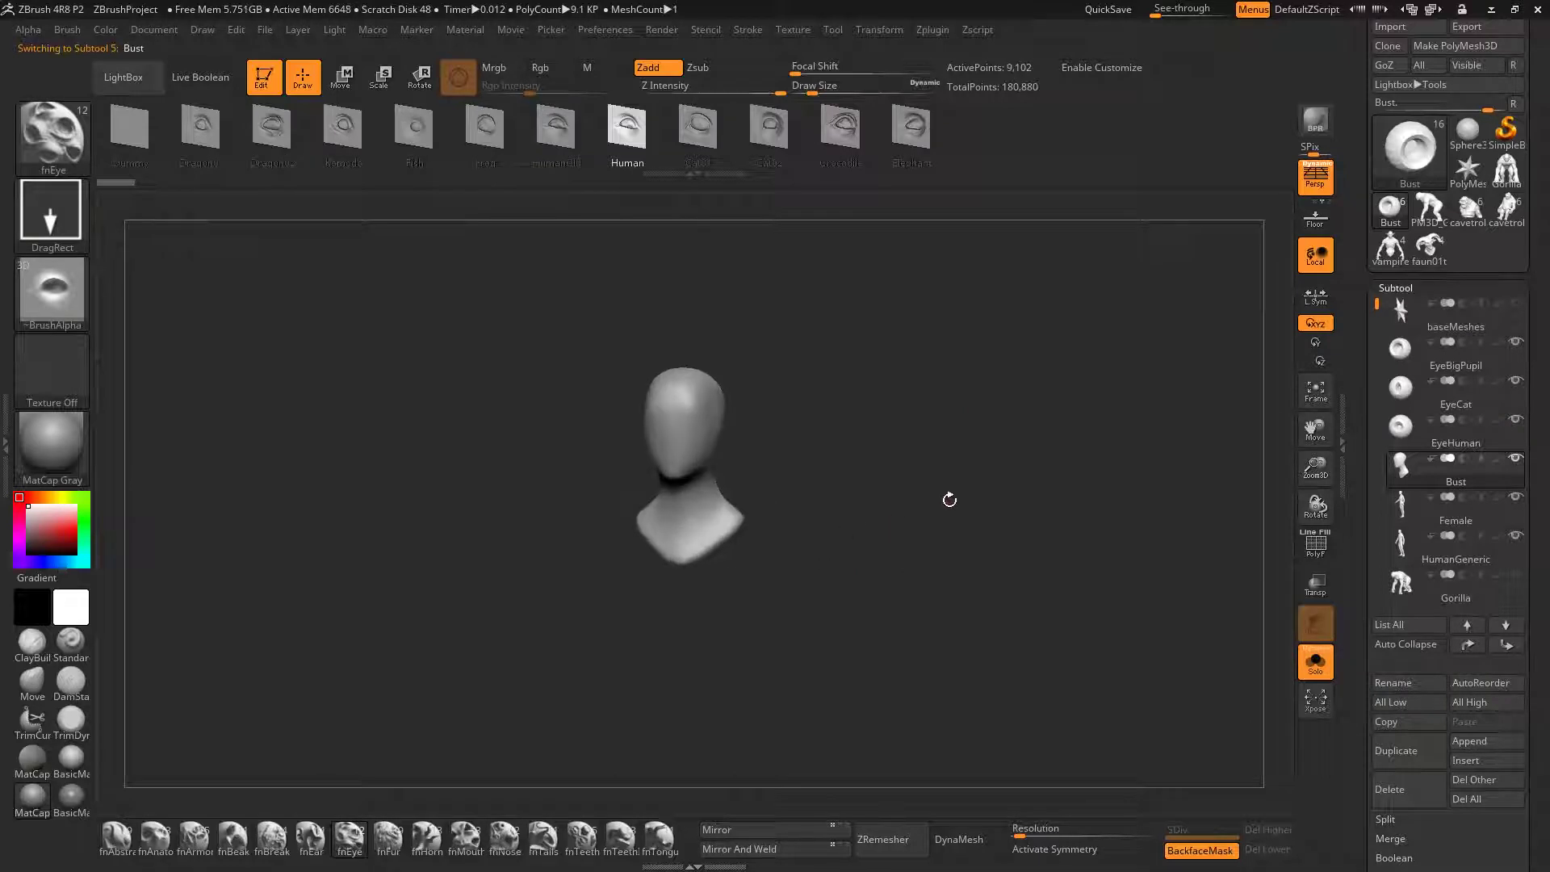
{"action": "key", "text": "Down"}
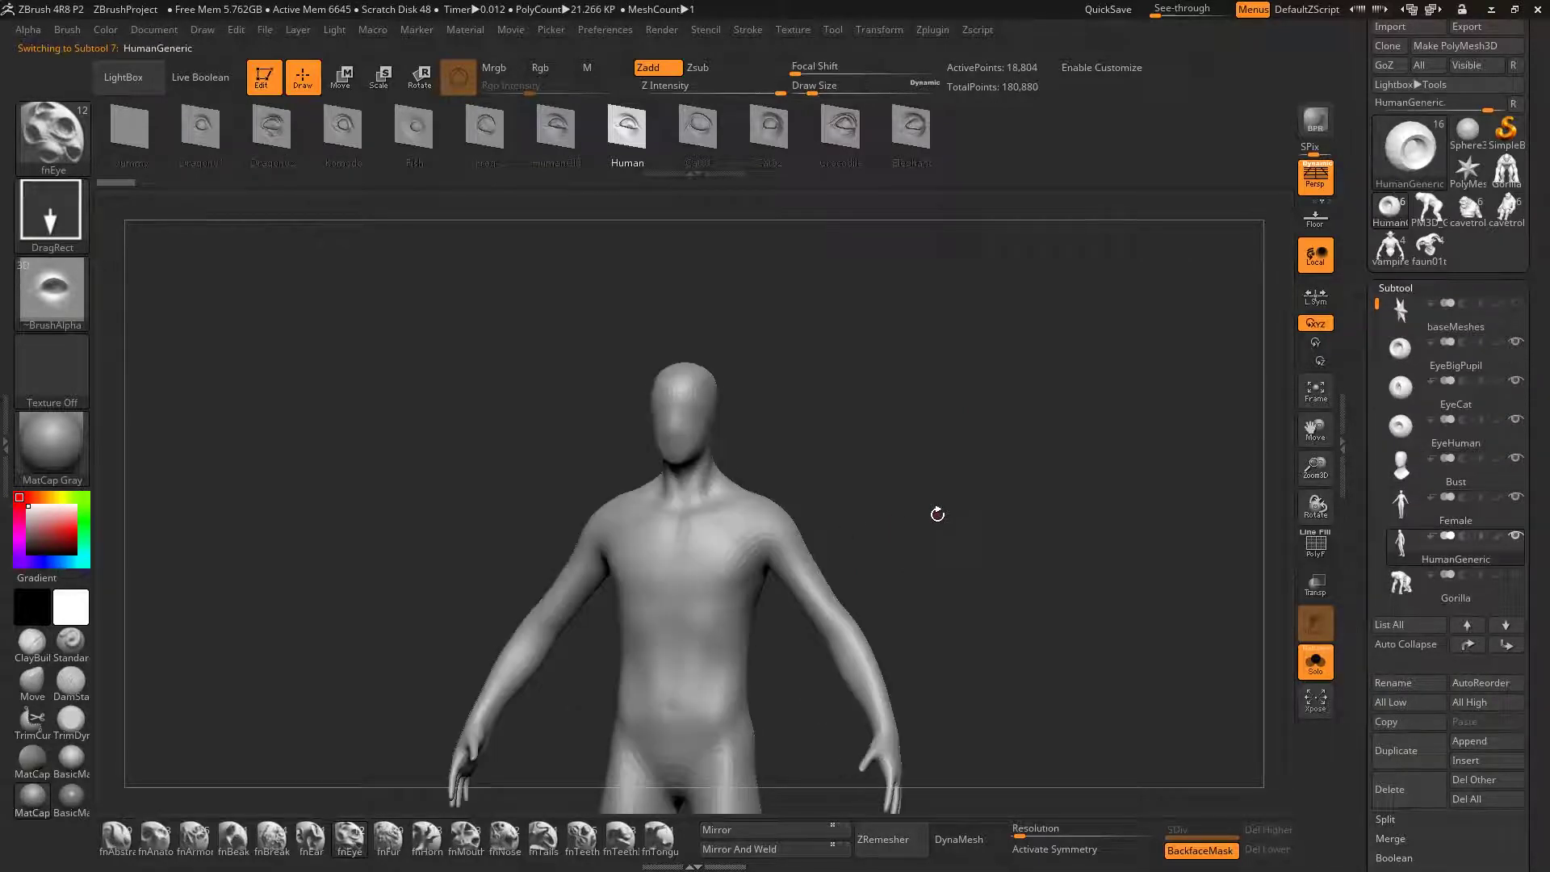
{"action": "key", "text": "Down"}
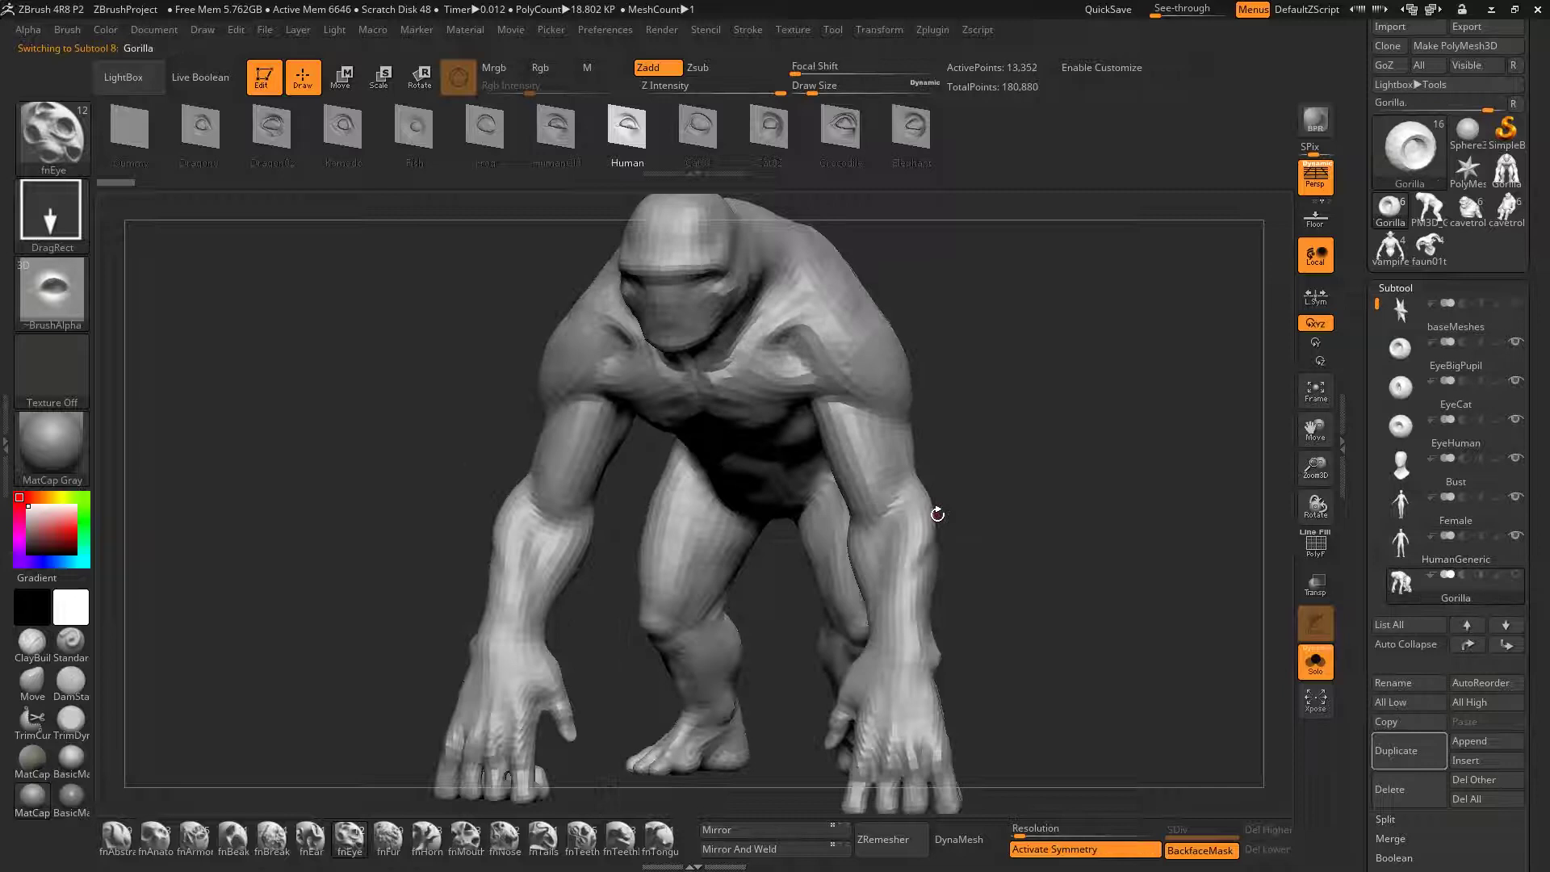
Examine the Ogre, Slender, Crocodile, Dinosaur, Dragon and Fat base meshes one by one
{"action": "left_click_drag", "start_coordinate": [937, 514], "coordinate": [944, 463]}
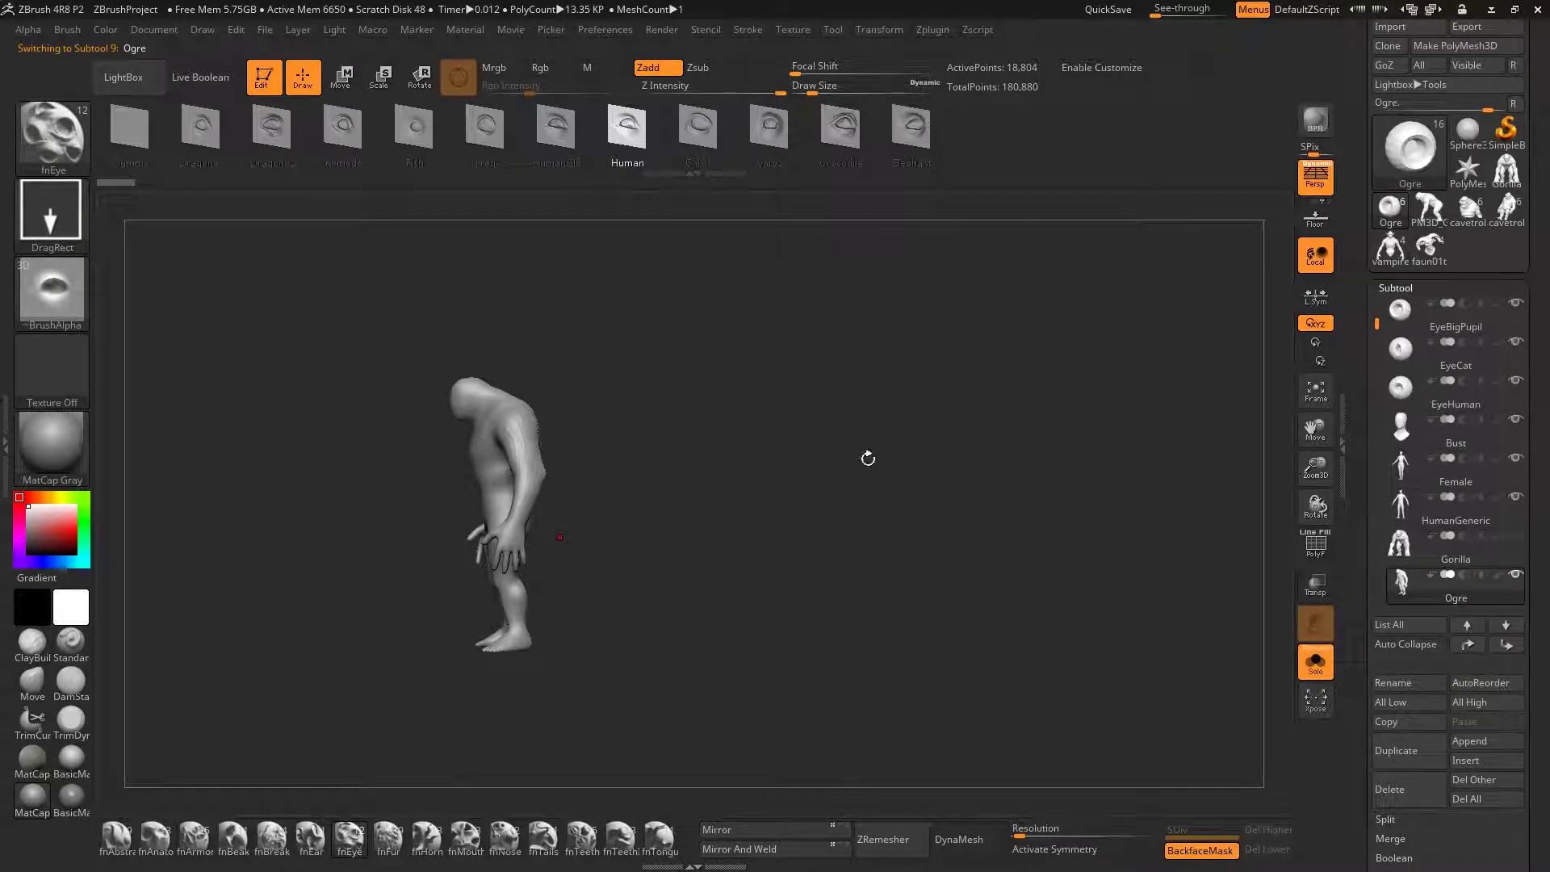
{"action": "left_click_drag", "start_coordinate": [865, 453], "coordinate": [684, 473]}
{"action": "key", "text": "Down"}
{"action": "key", "text": "Down"}
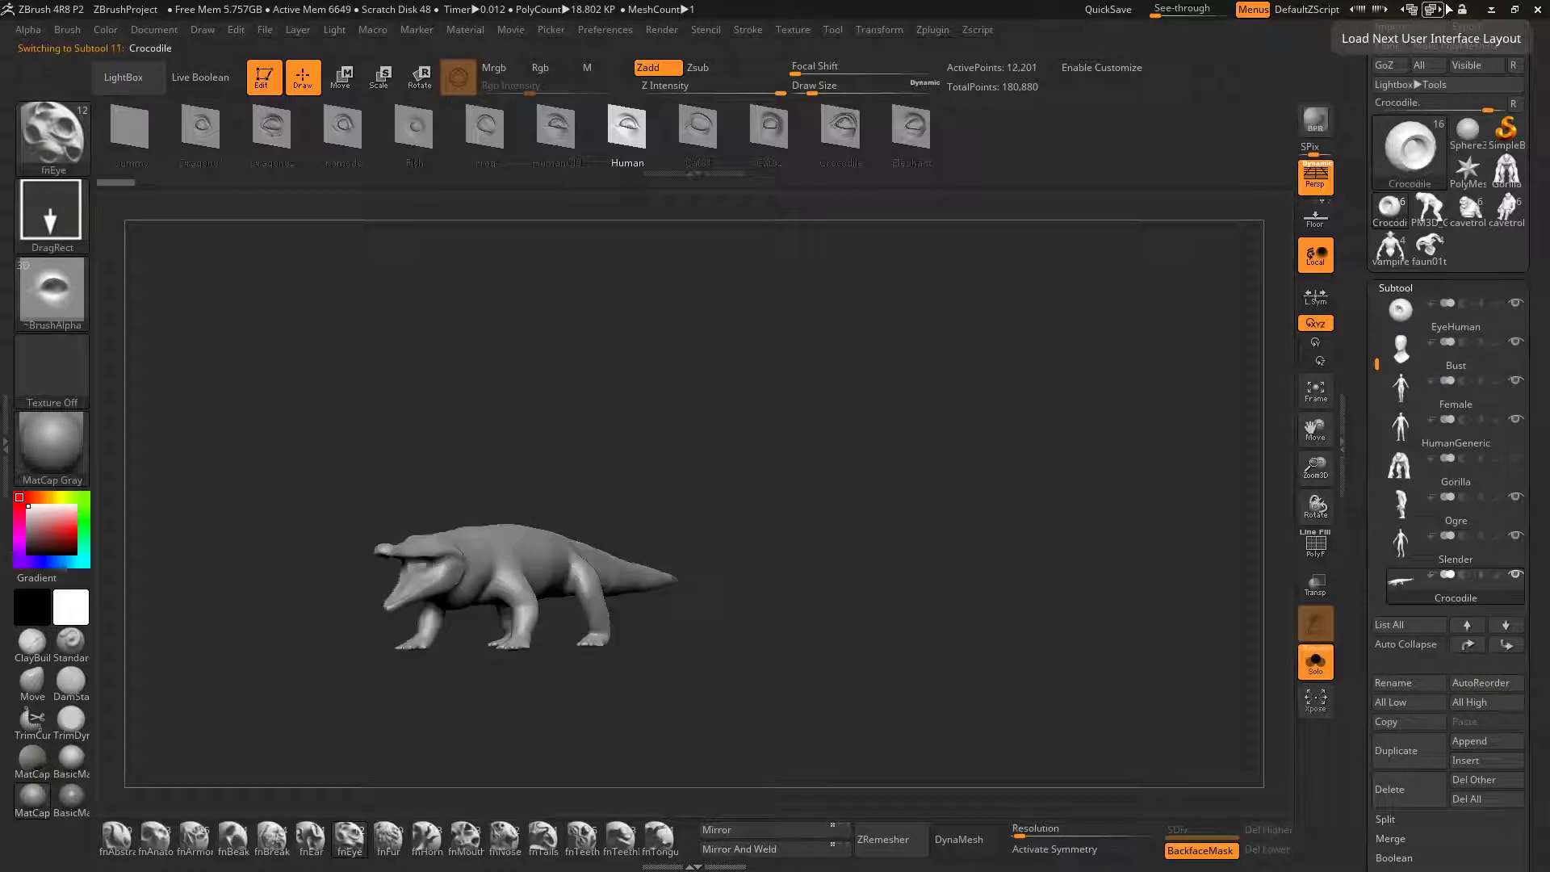
{"action": "key", "text": "Down"}
{"action": "key", "text": "Down"}
{"action": "key", "text": "Down"}
{"action": "key", "text": "Up"}
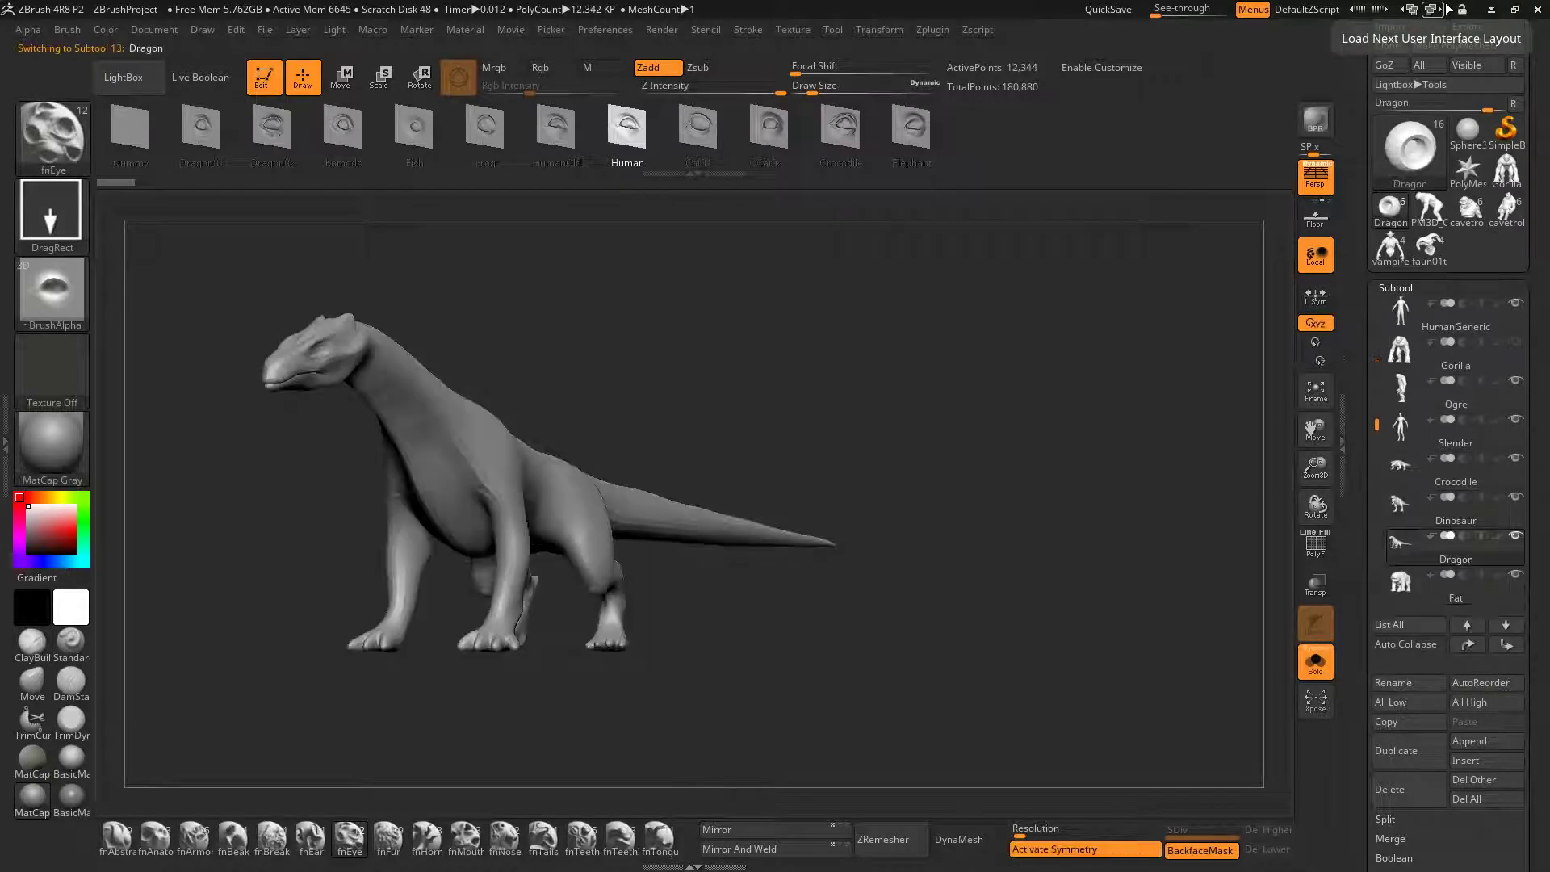
{"action": "key", "text": "Up"}
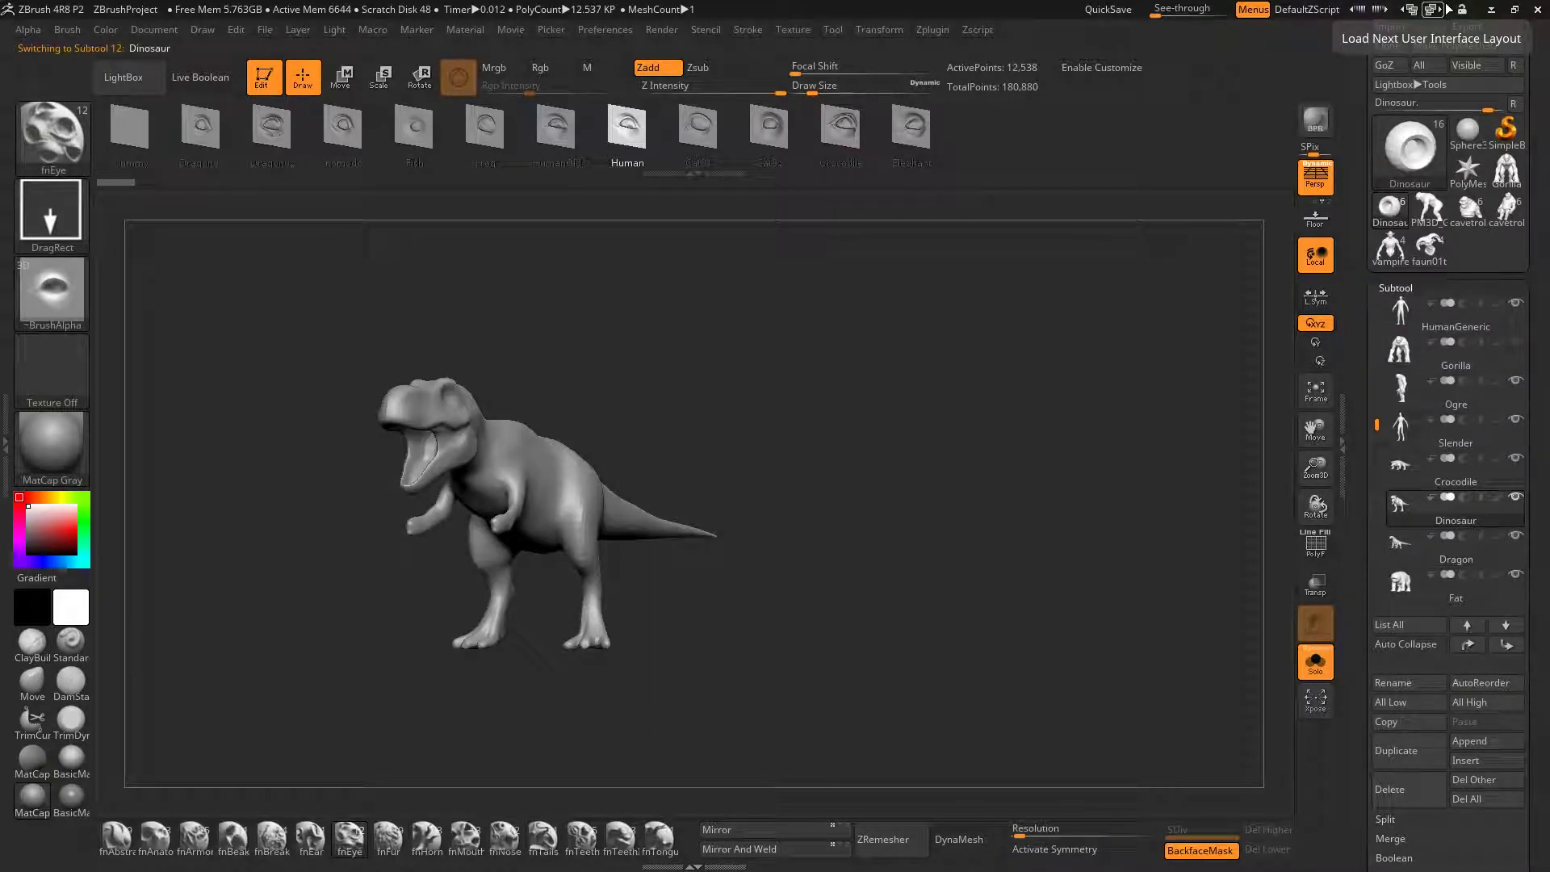
Go back through the subtools to the Bust base mesh and frame it in the view
{"action": "key", "text": "Up"}
{"action": "key", "text": "Up"}
{"action": "key", "text": "Up"}
{"action": "key", "text": "Up"}
{"action": "key", "text": "Up"}
{"action": "key", "text": "Up"}
{"action": "key", "text": "Up"}
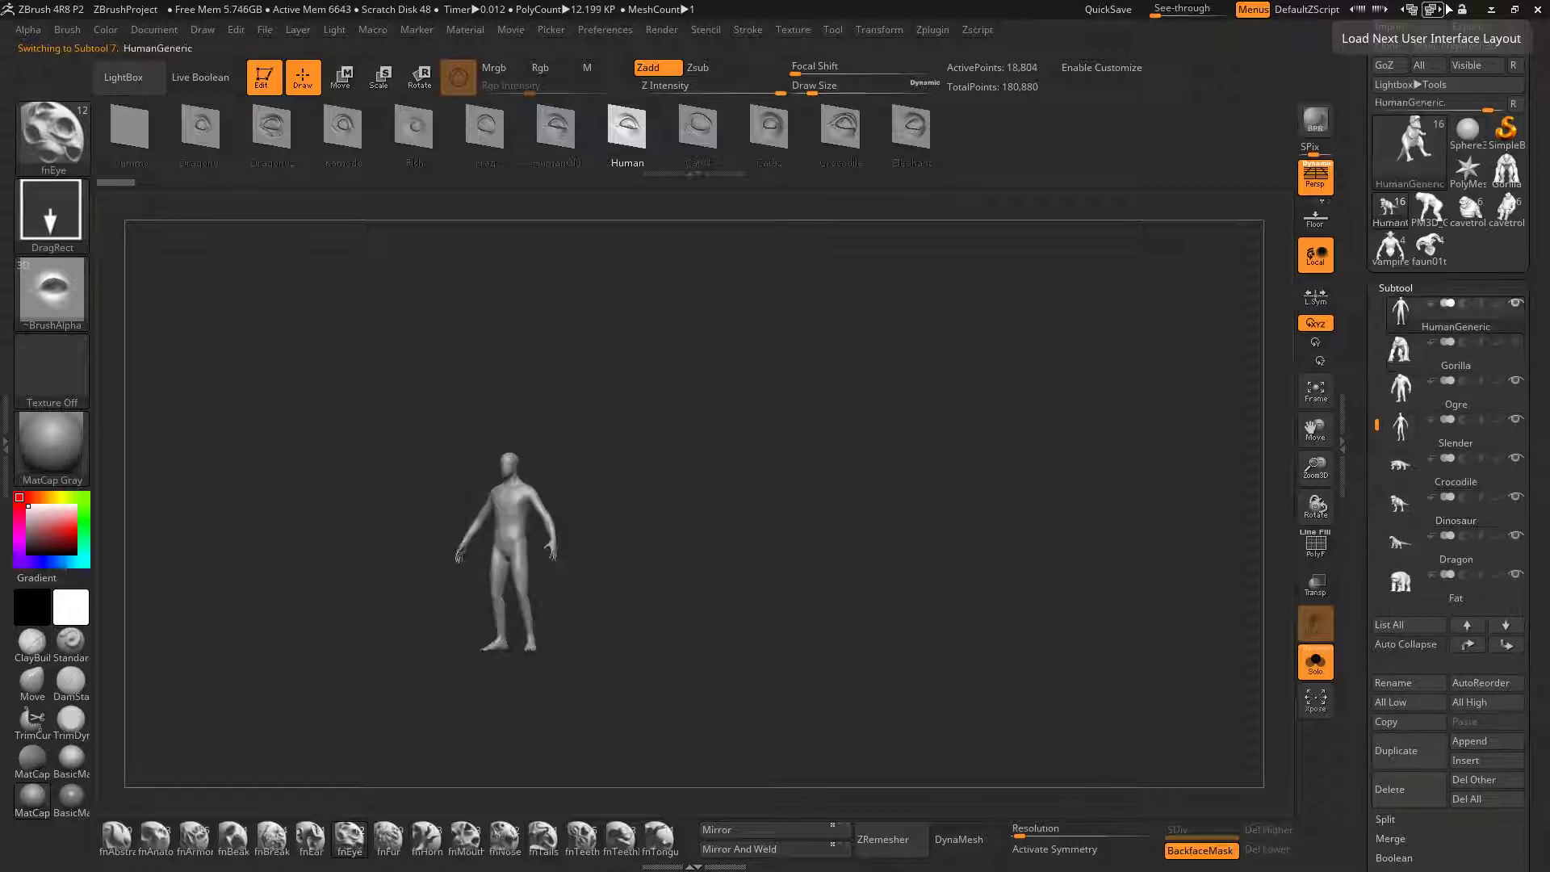
{"action": "key", "text": "Up"}
{"action": "key", "text": "Down"}
{"action": "key", "text": "f"}
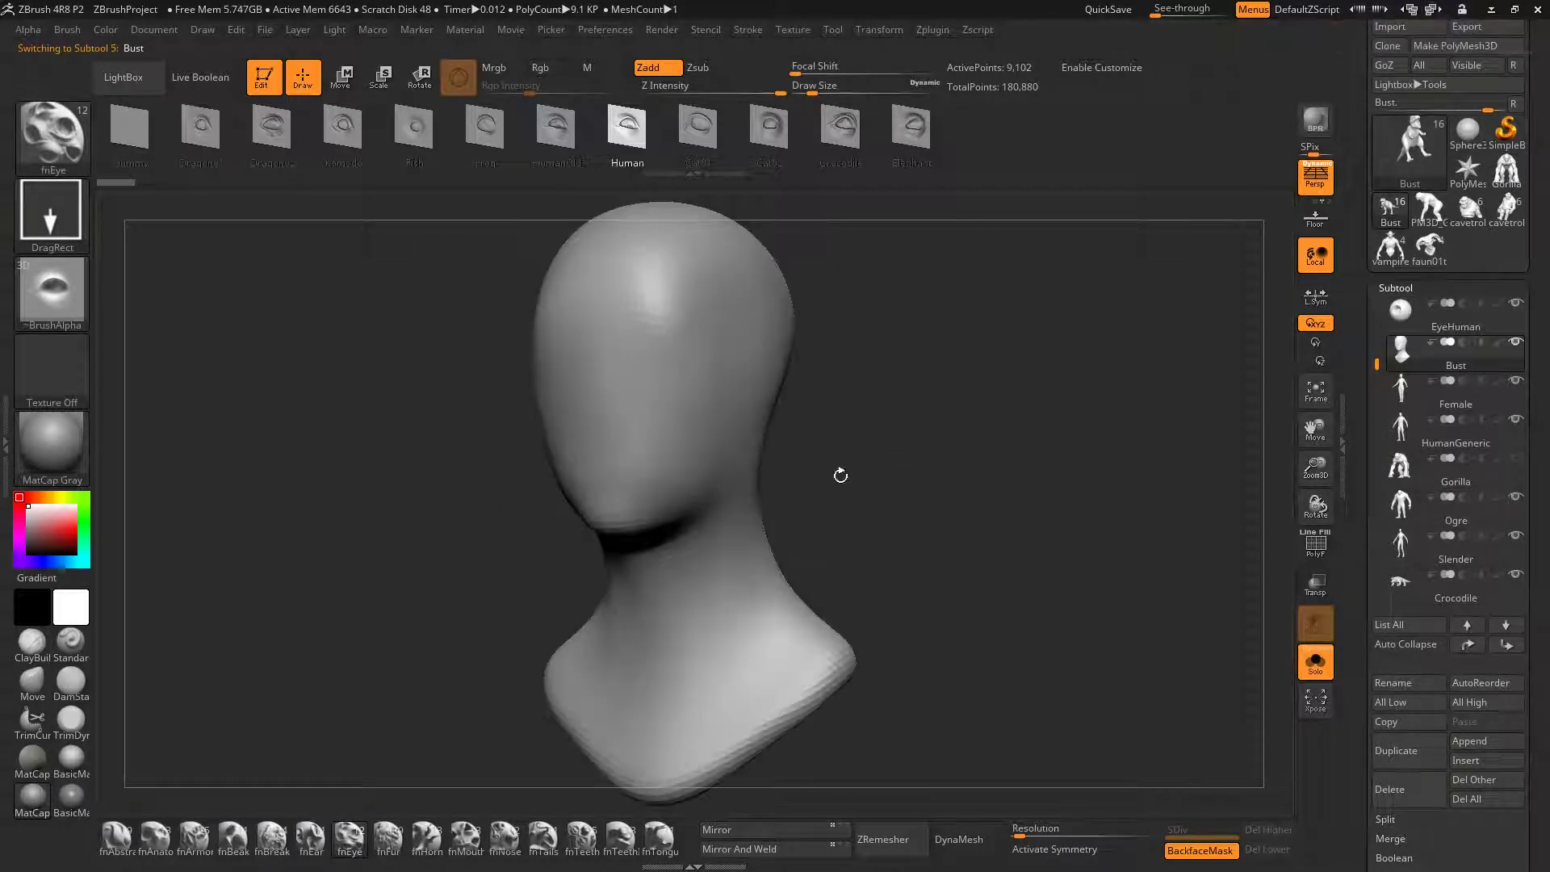
Clone the Bust subtool as a separate tool and switch to the clone
{"action": "left_click_drag", "start_coordinate": [852, 517], "coordinate": [871, 507]}
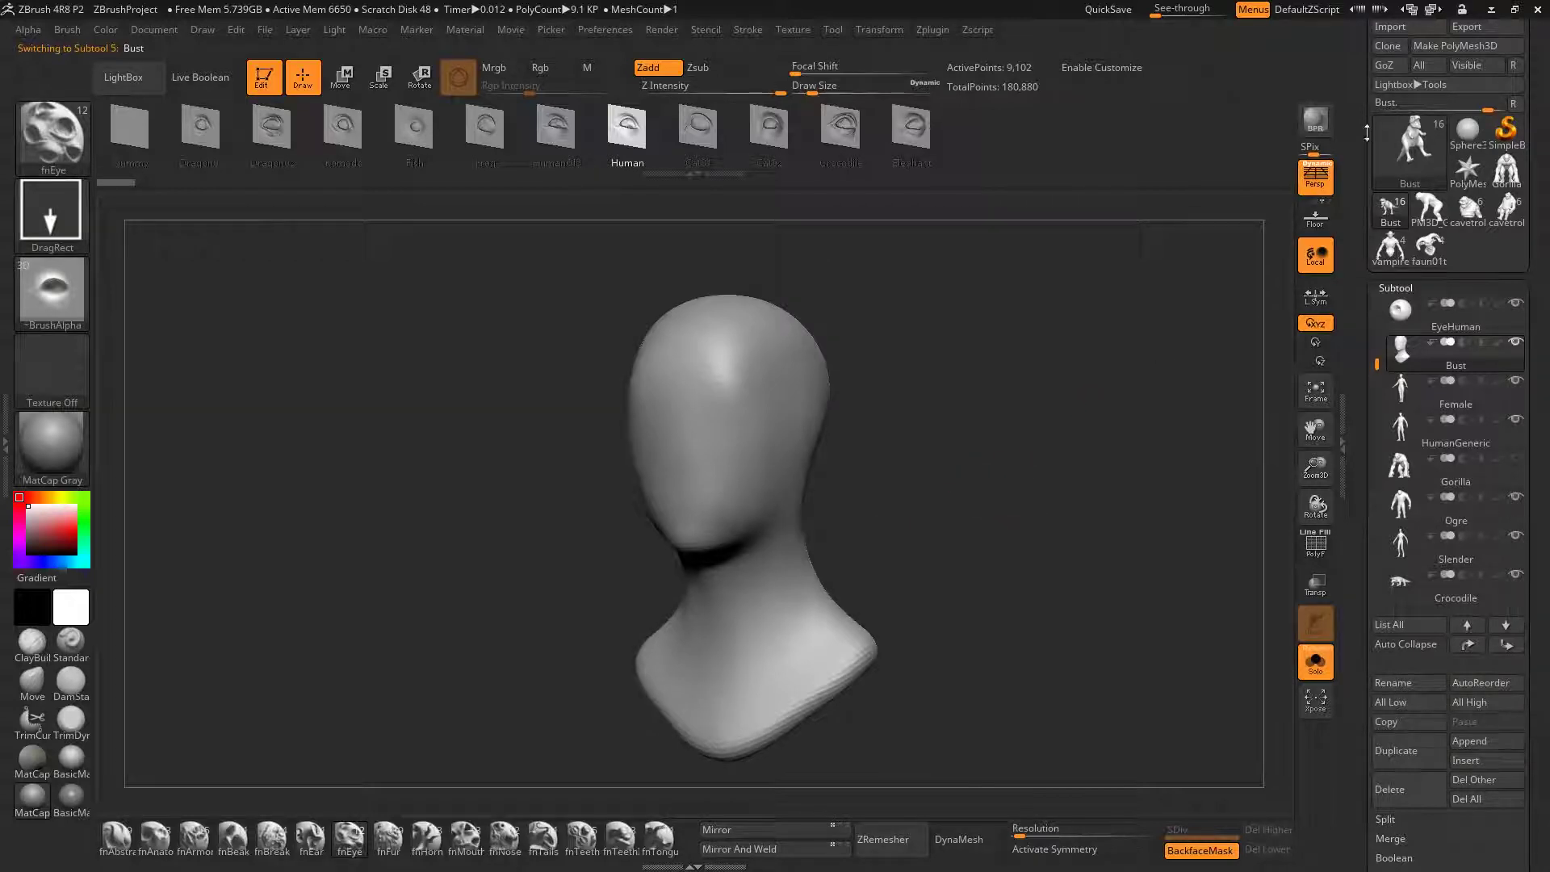
{"action": "left_click_drag", "start_coordinate": [863, 486], "coordinate": [844, 482]}
{"action": "scroll", "coordinate": [1413, 162], "scroll_direction": "up", "scroll_amount": 2}
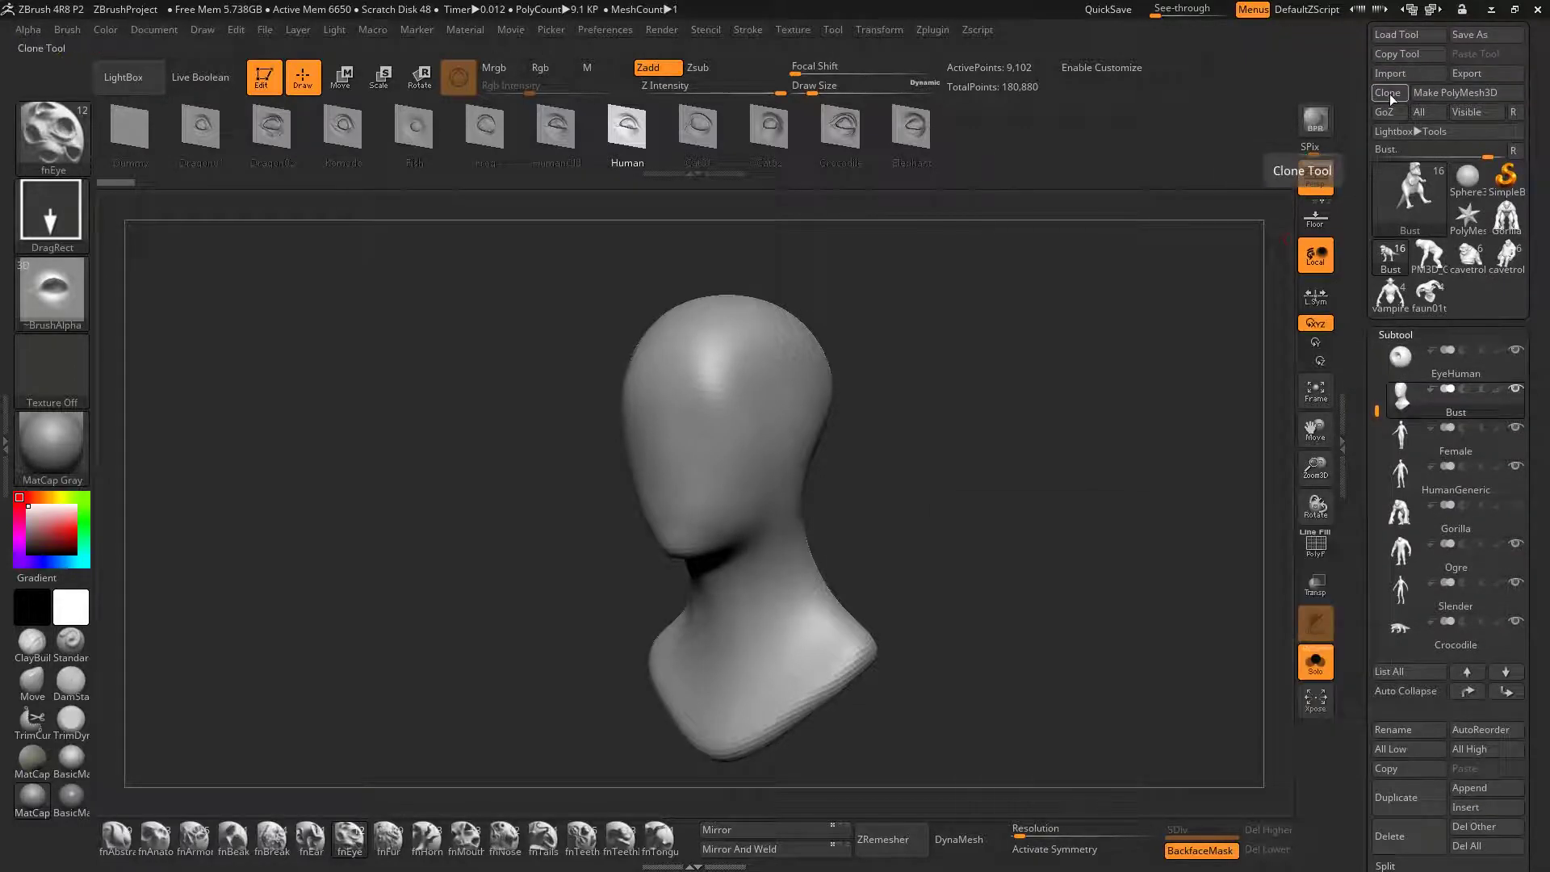
{"action": "left_click", "coordinate": [1451, 94]}
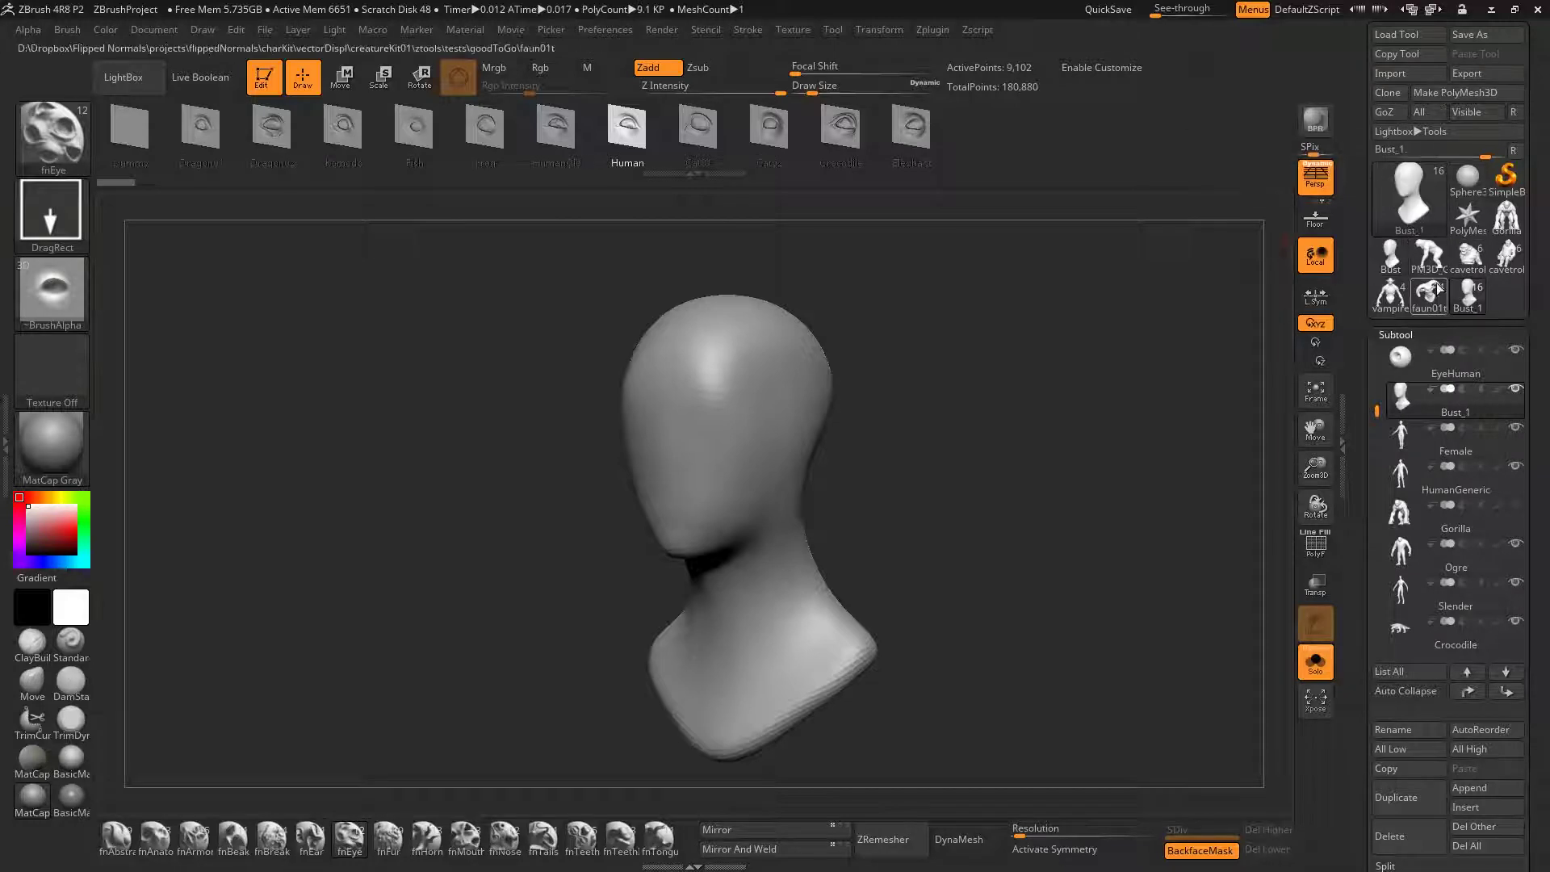
{"action": "left_click", "coordinate": [1390, 257]}
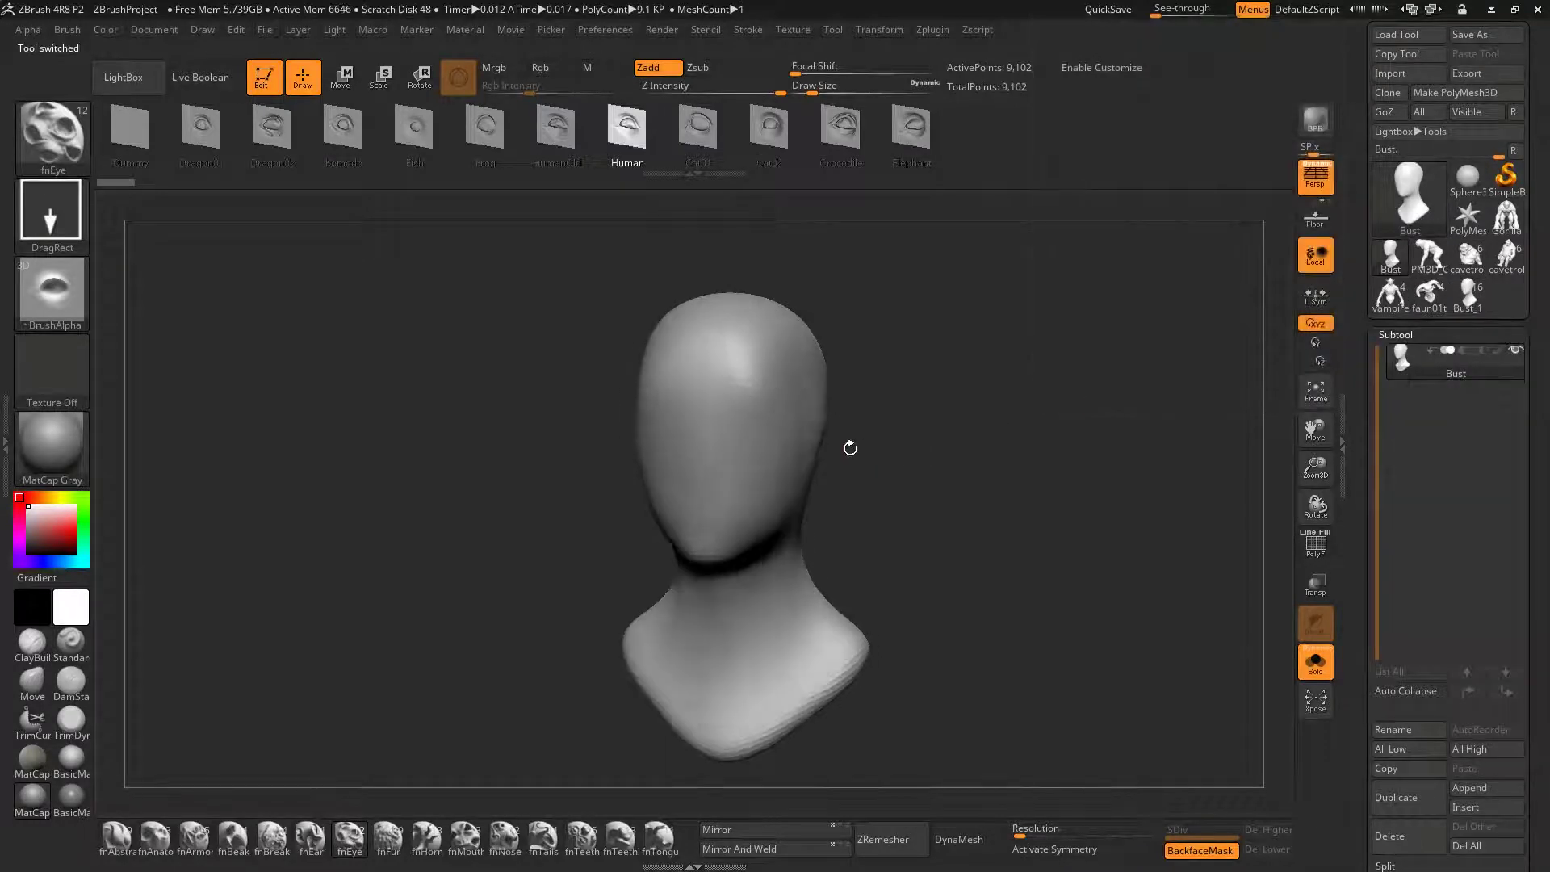
Subdivide the cloned bust repeatedly up to about 2.33 million polygons
{"action": "left_click_drag", "start_coordinate": [850, 447], "coordinate": [799, 447]}
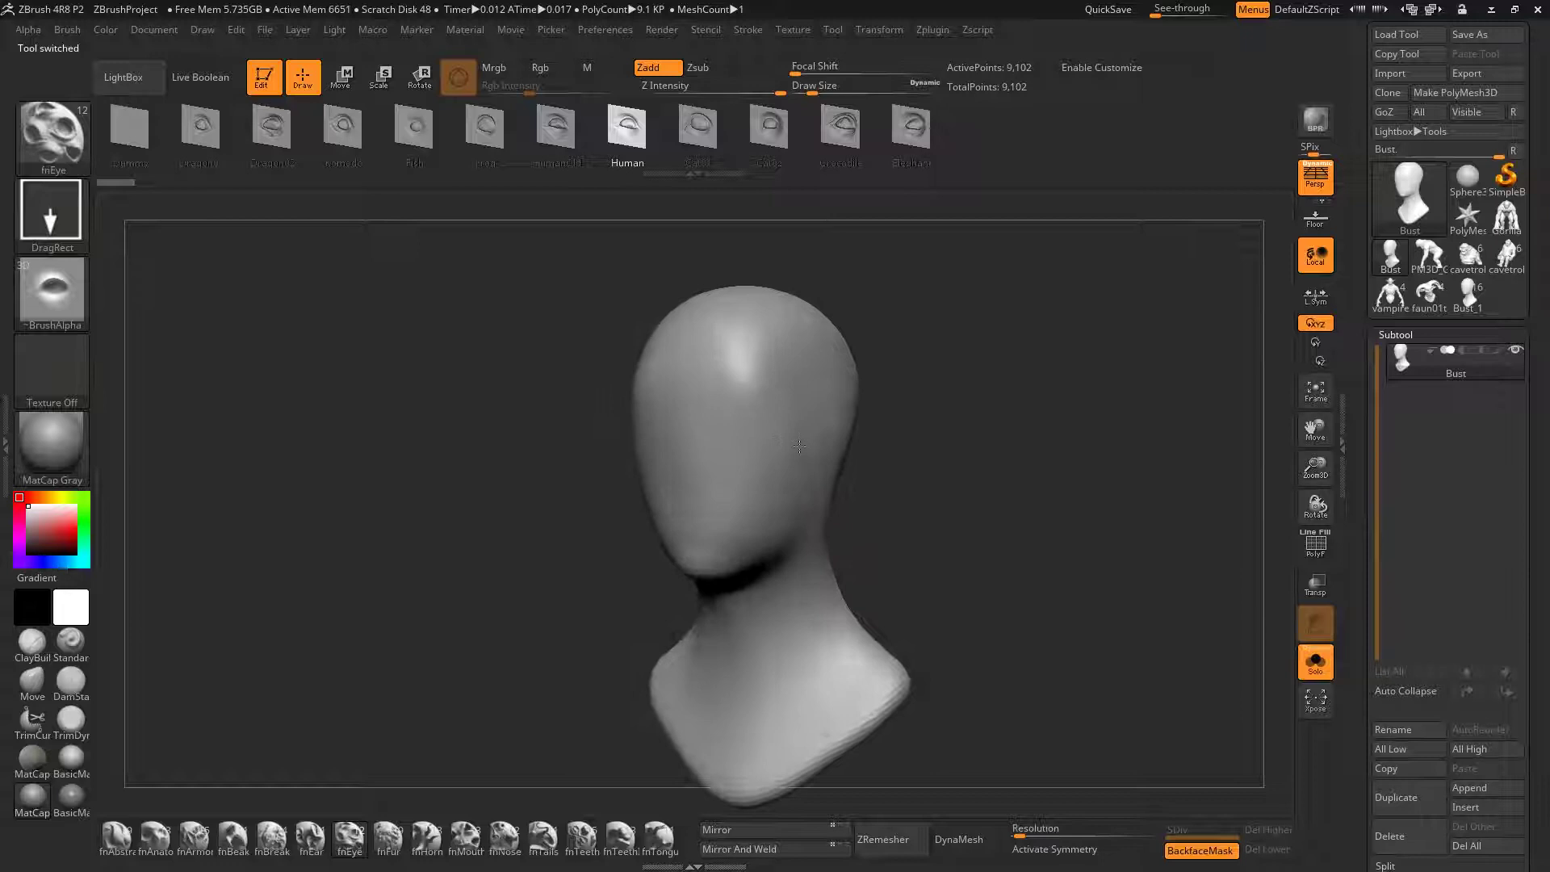
{"action": "key", "text": "ctrl+d"}
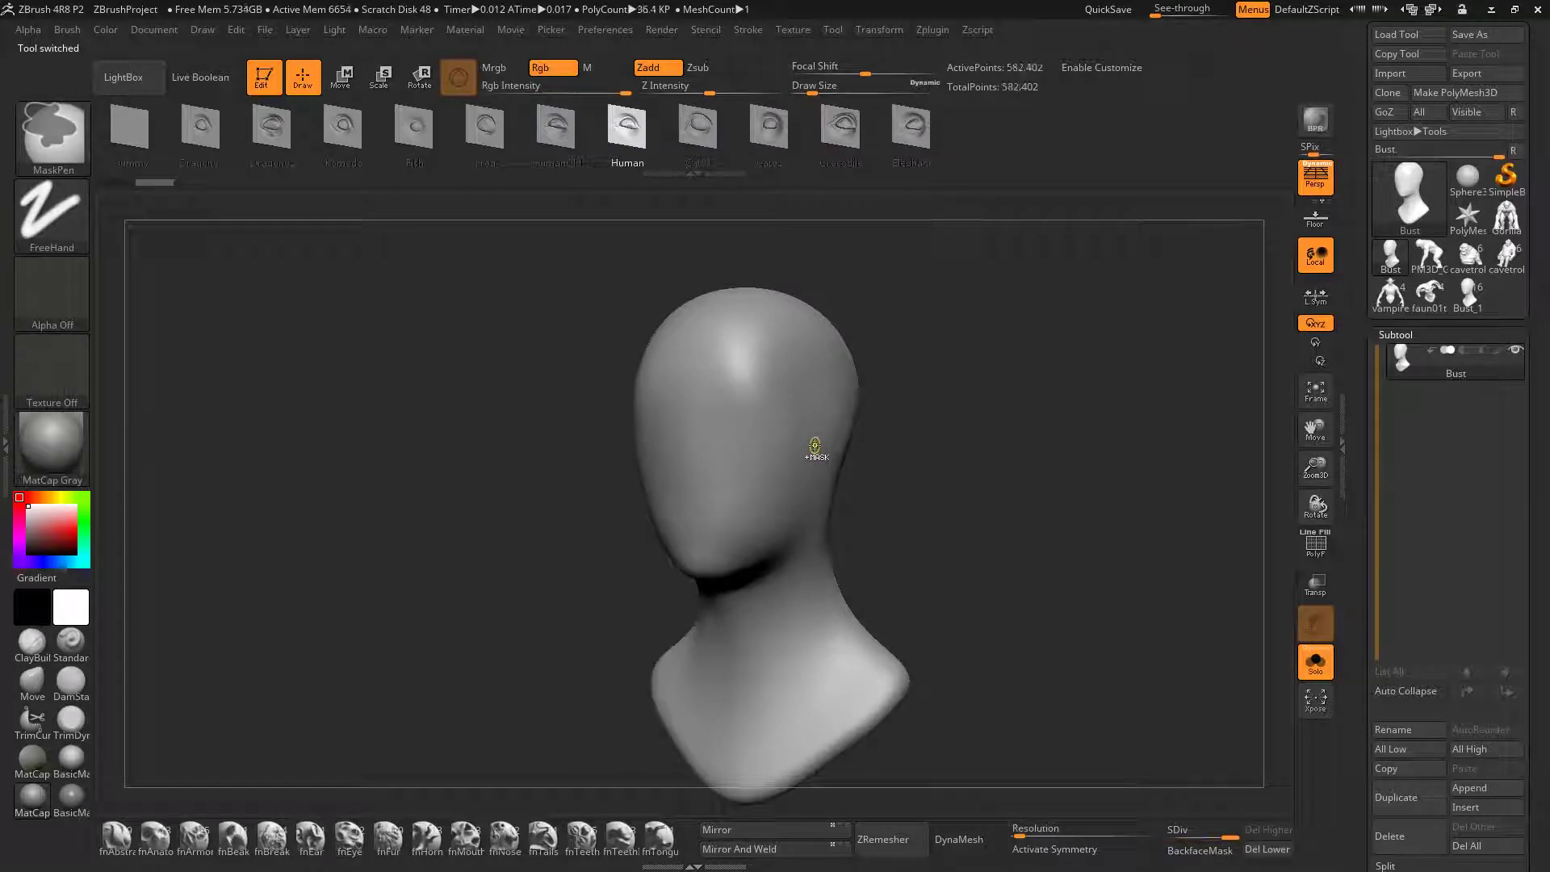
{"action": "key", "text": "ctrl+d"}
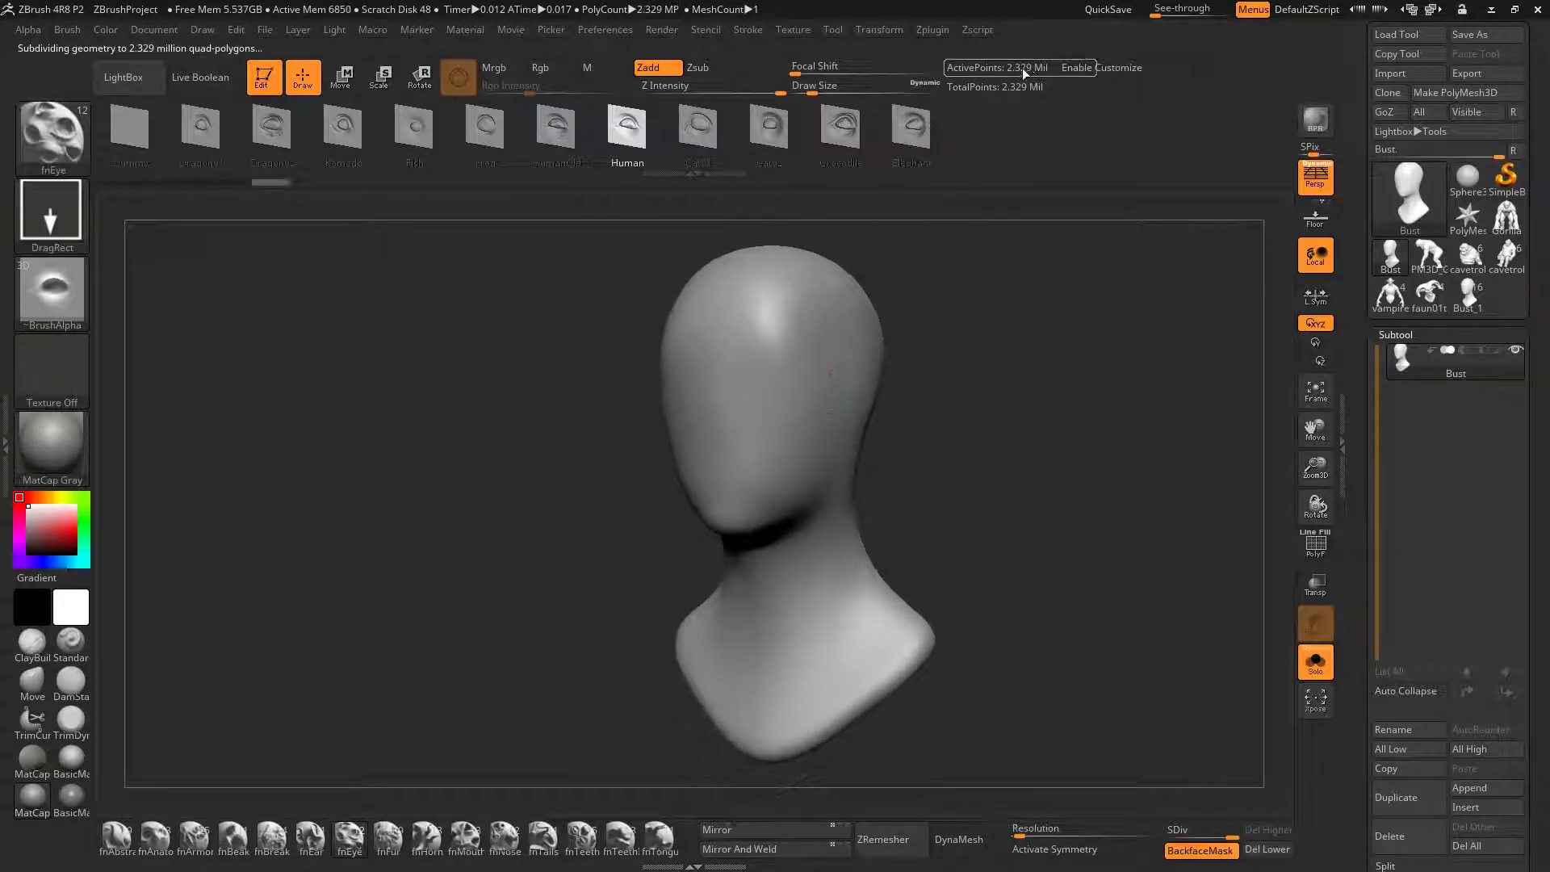
{"action": "mouse_move", "coordinate": [772, 460]}
{"action": "right_mouse_down", "text": "shift"}
{"action": "mouse_move", "coordinate": [800, 429]}
{"action": "mouse_move", "coordinate": [785, 417]}
{"action": "mouse_move", "coordinate": [778, 439]}
{"action": "right_mouse_up", "text": "shift"}
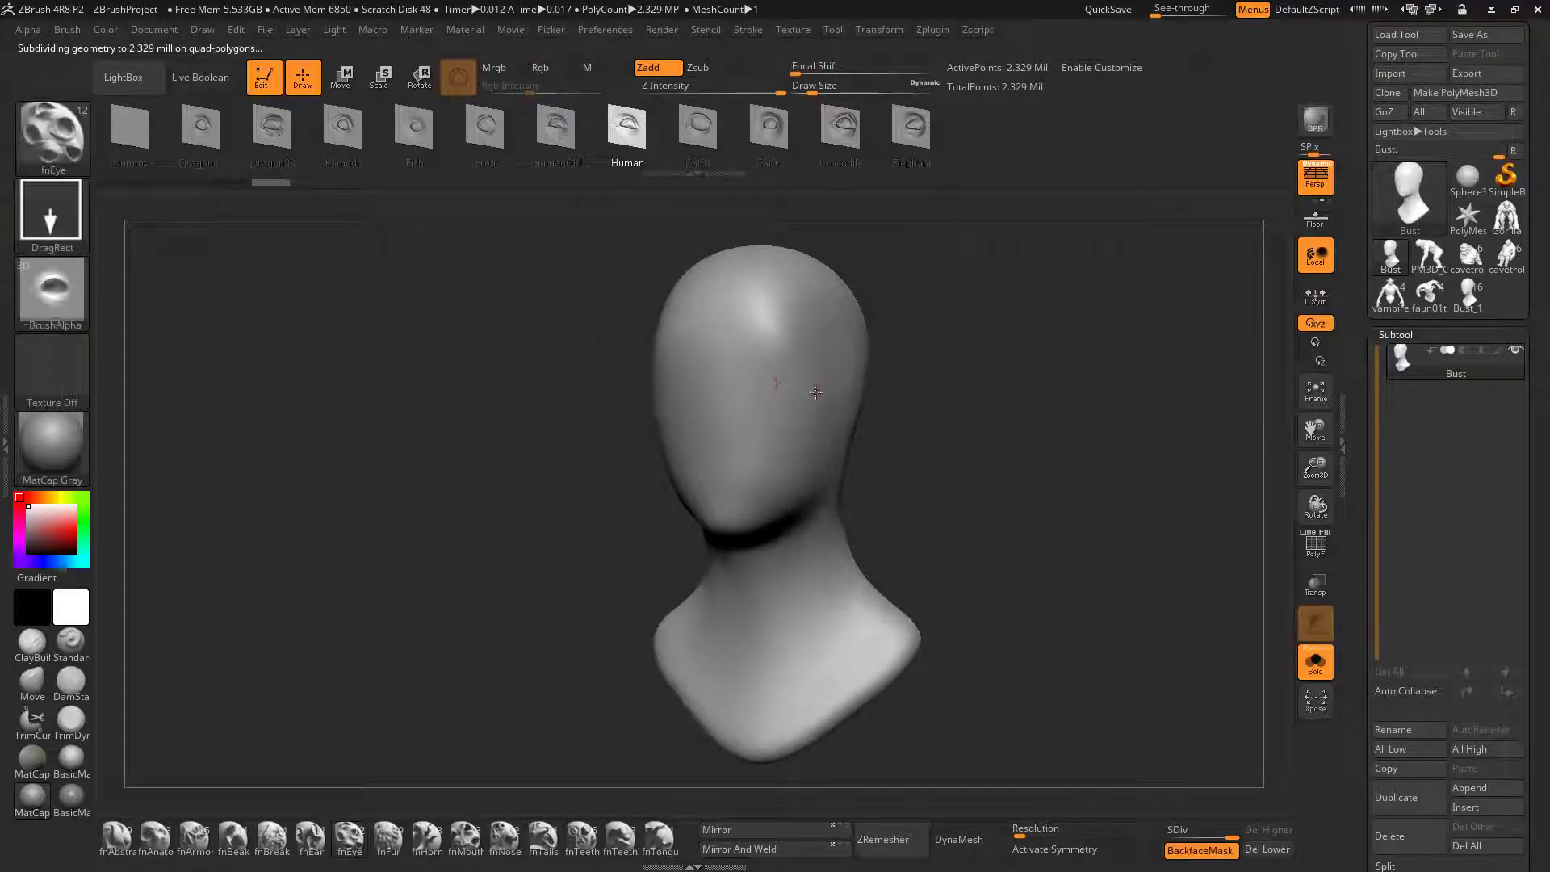
{"action": "key", "text": "x"}
{"action": "left_click_drag", "start_coordinate": [776, 369], "coordinate": [810, 406]}
{"action": "right_click_drag", "start_coordinate": [813, 408], "coordinate": [832, 410]}
{"action": "key", "text": "ctrl+z"}
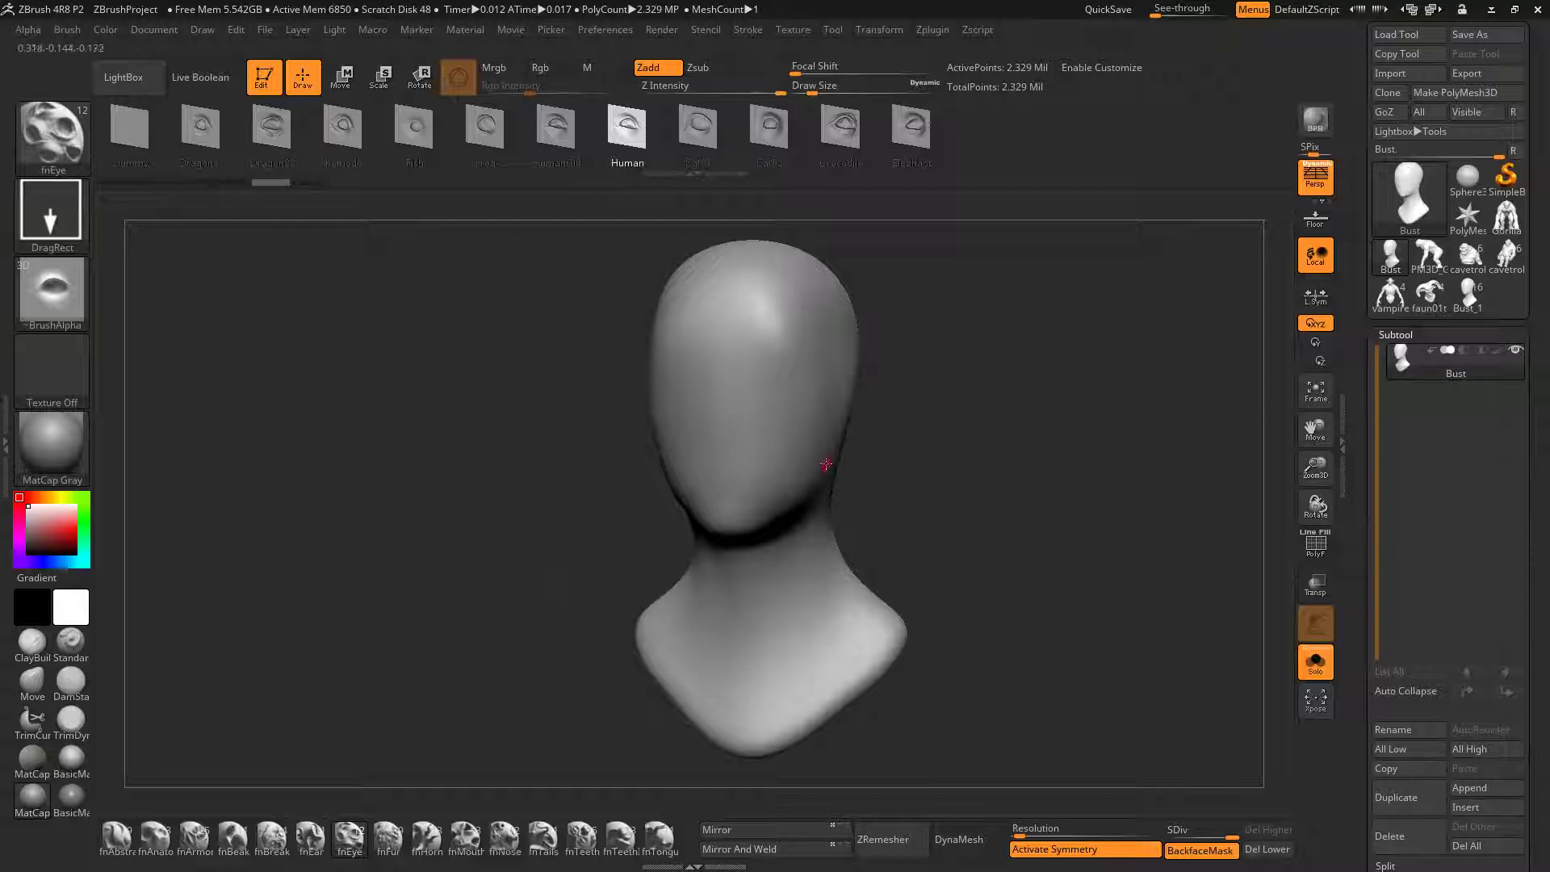
Switch to the fnAnatomy brush with the Eyes shape and turn the bust to a front view
{"action": "left_click", "coordinate": [158, 844]}
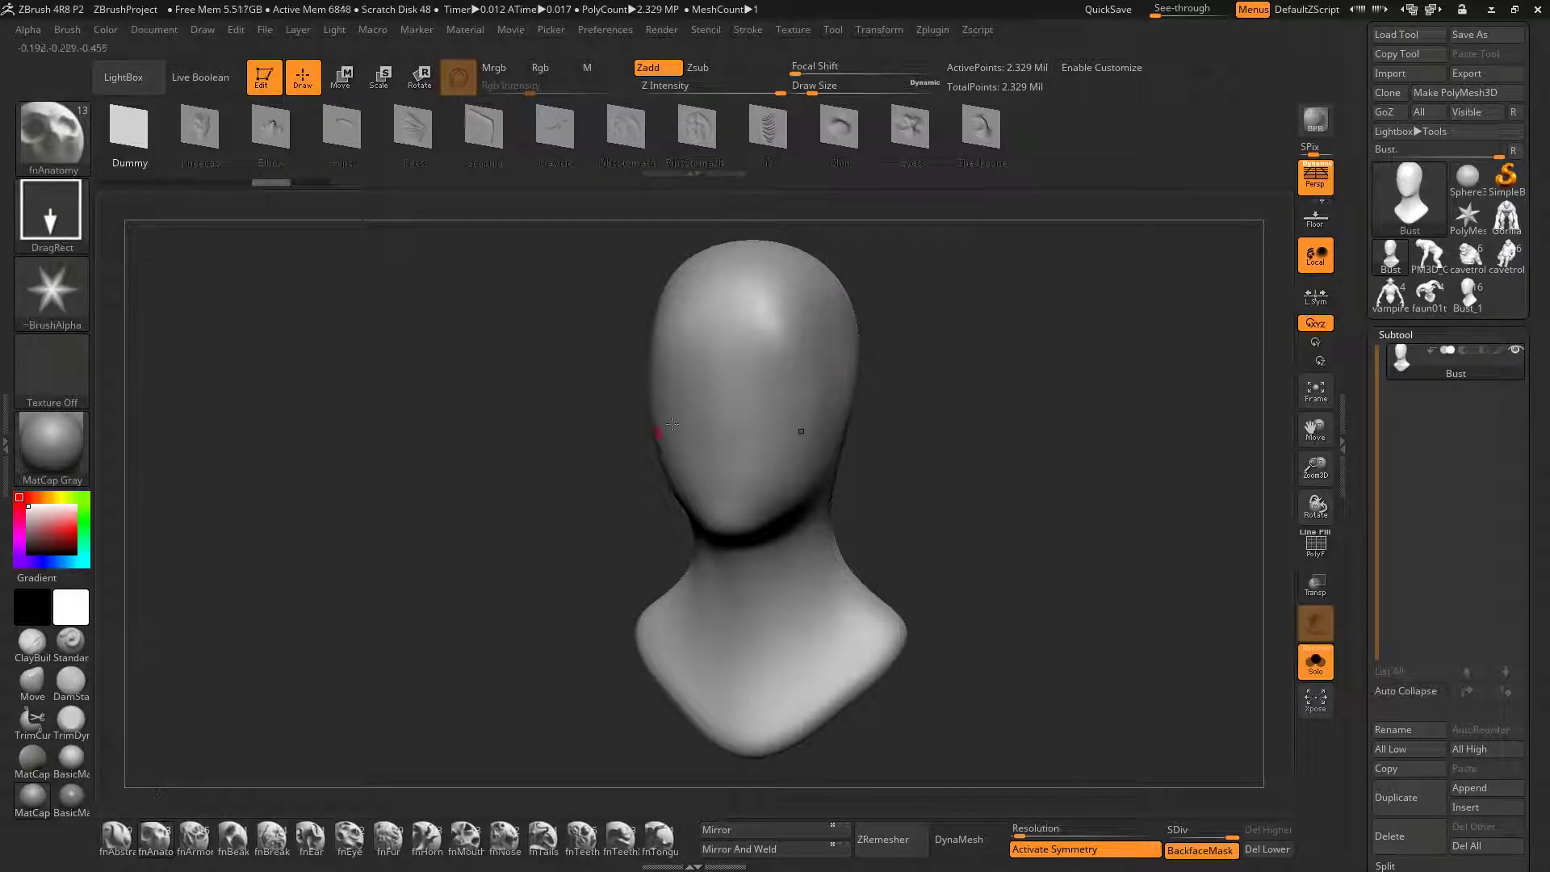
{"action": "left_click", "coordinate": [911, 130]}
{"action": "left_click_drag", "start_coordinate": [880, 222], "coordinate": [726, 387]}
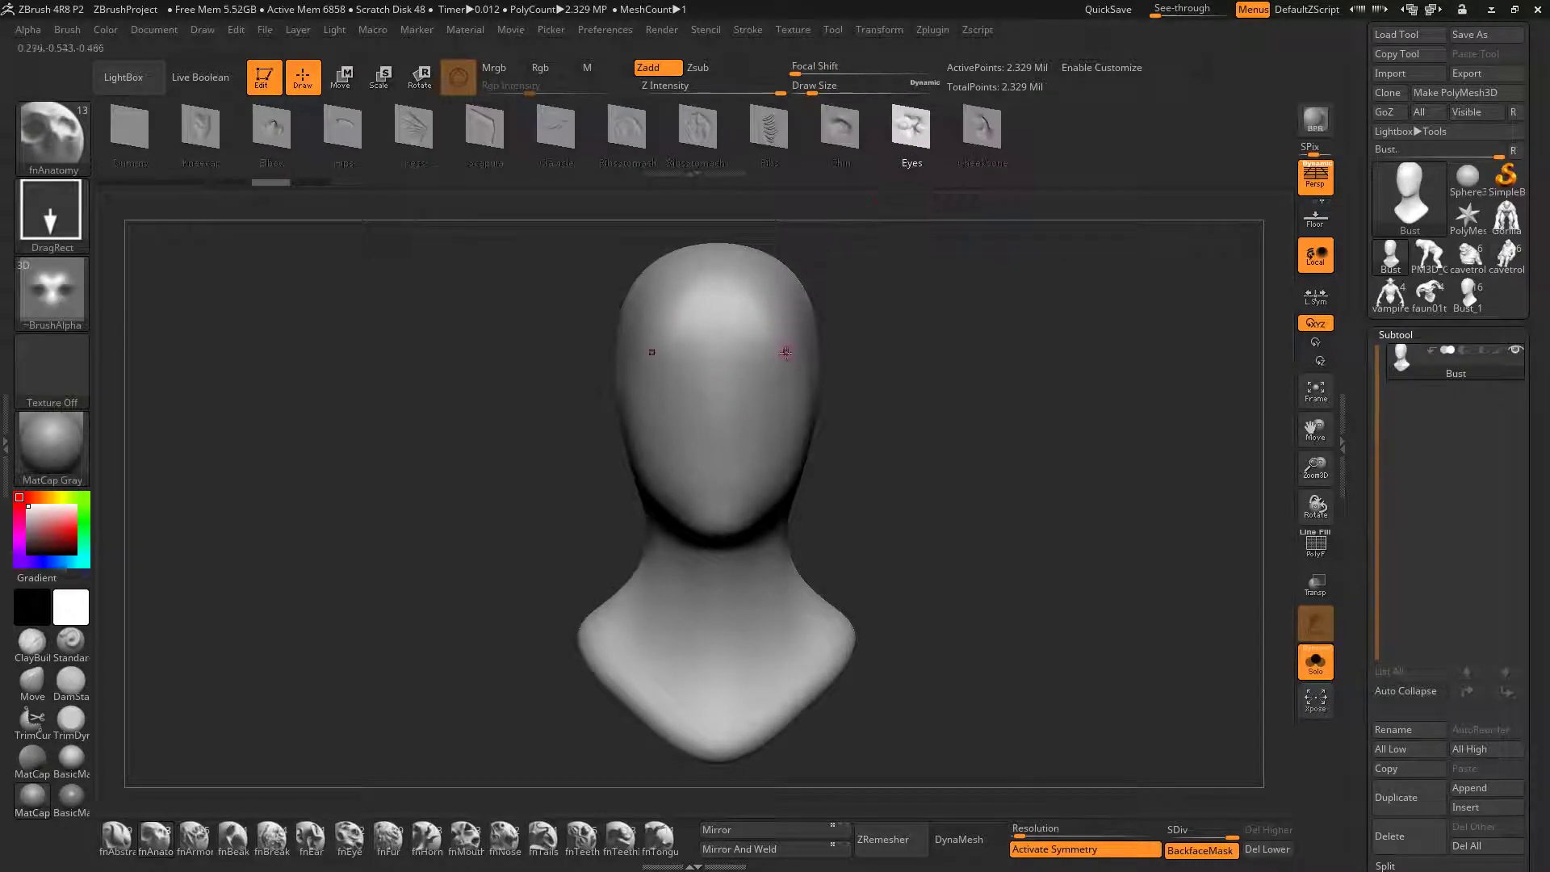
{"action": "right_click_drag", "start_coordinate": [786, 350], "coordinate": [723, 388]}
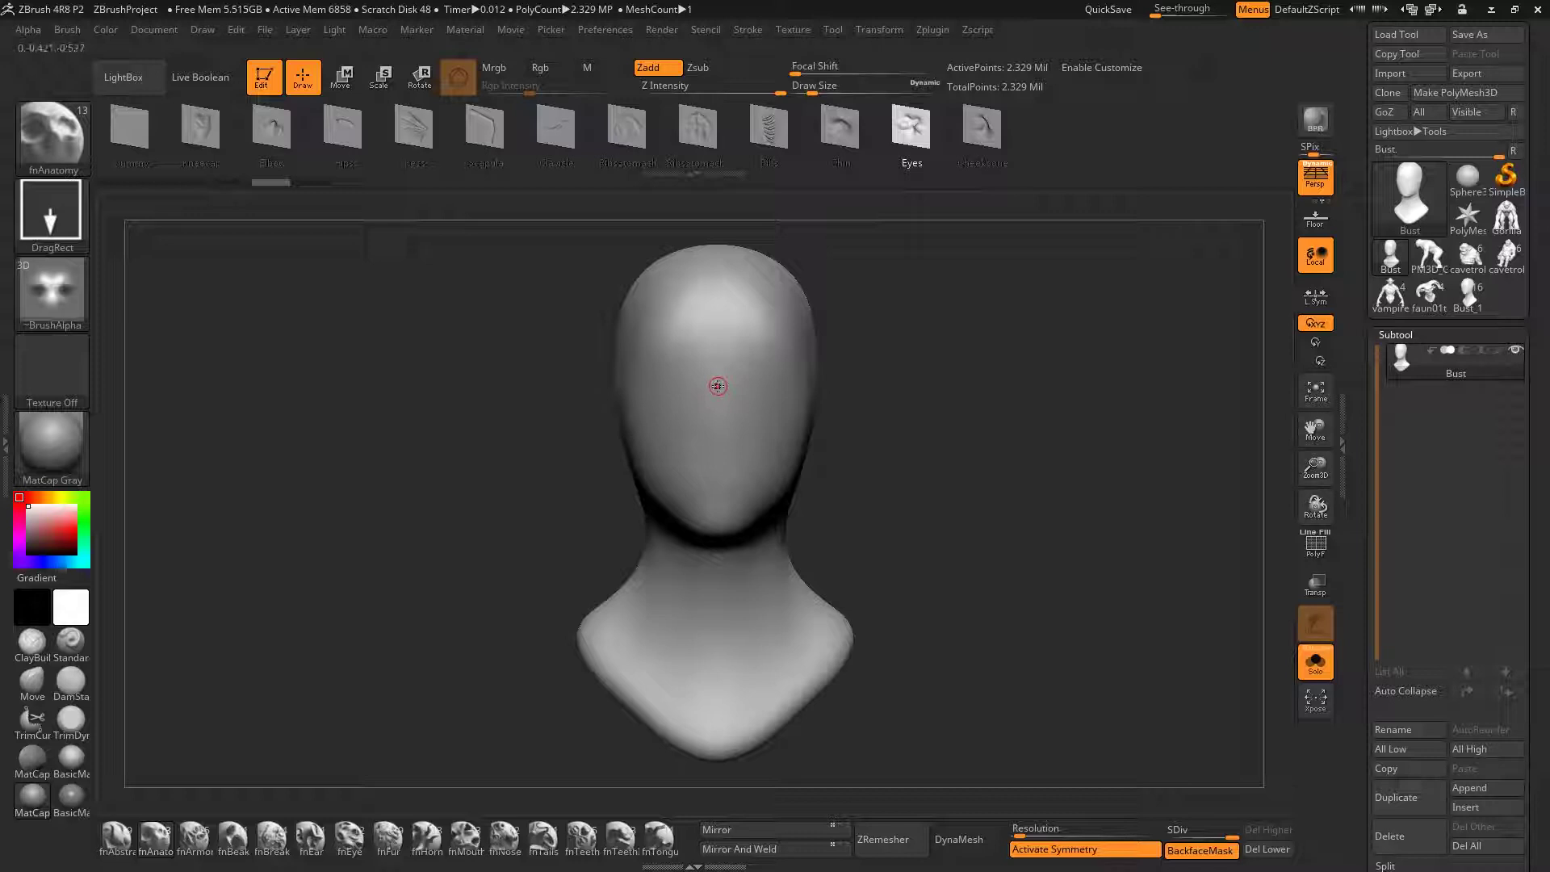
Undo a trial Eyes stamp, deactivate symmetry and stamp the Eyes shape once across the centre of the upper face
{"action": "left_click_drag", "start_coordinate": [716, 314], "coordinate": [697, 254]}
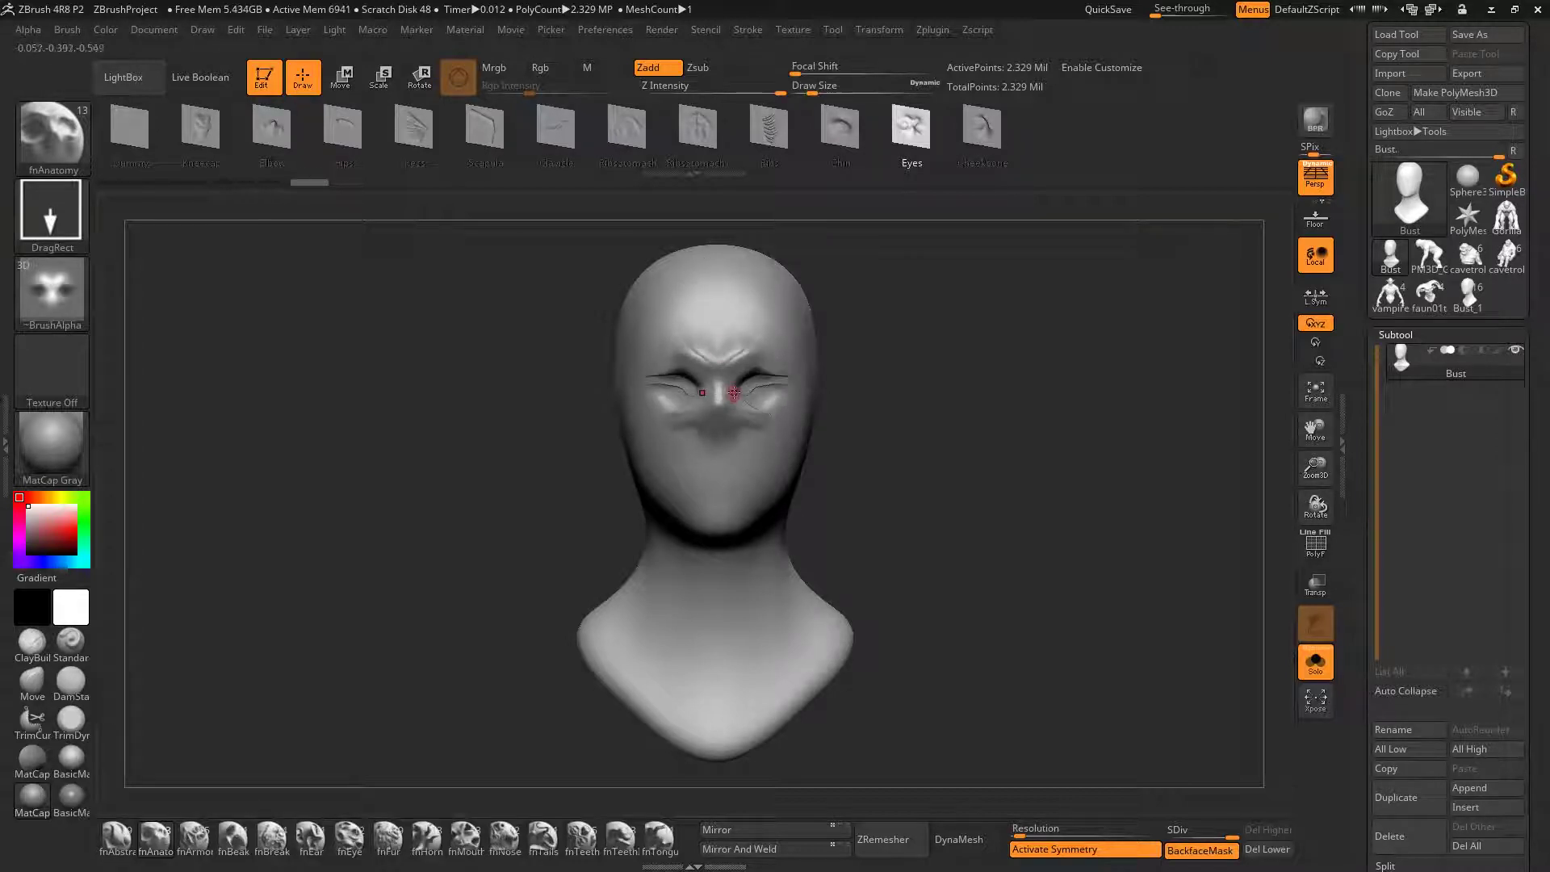
{"action": "key", "text": "ctrl+z"}
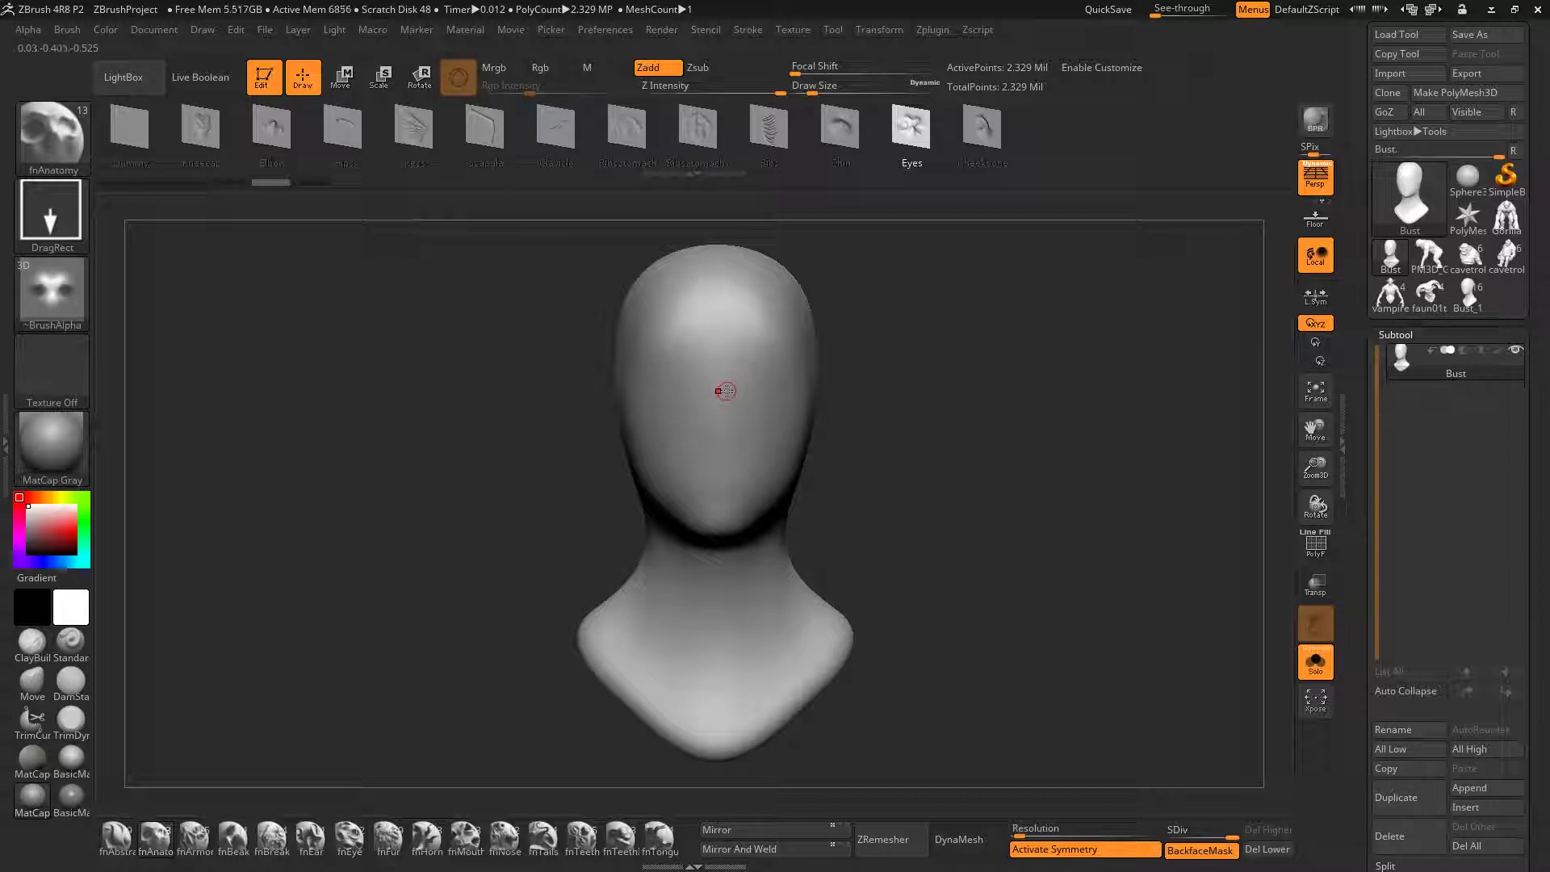
{"action": "key", "text": "x"}
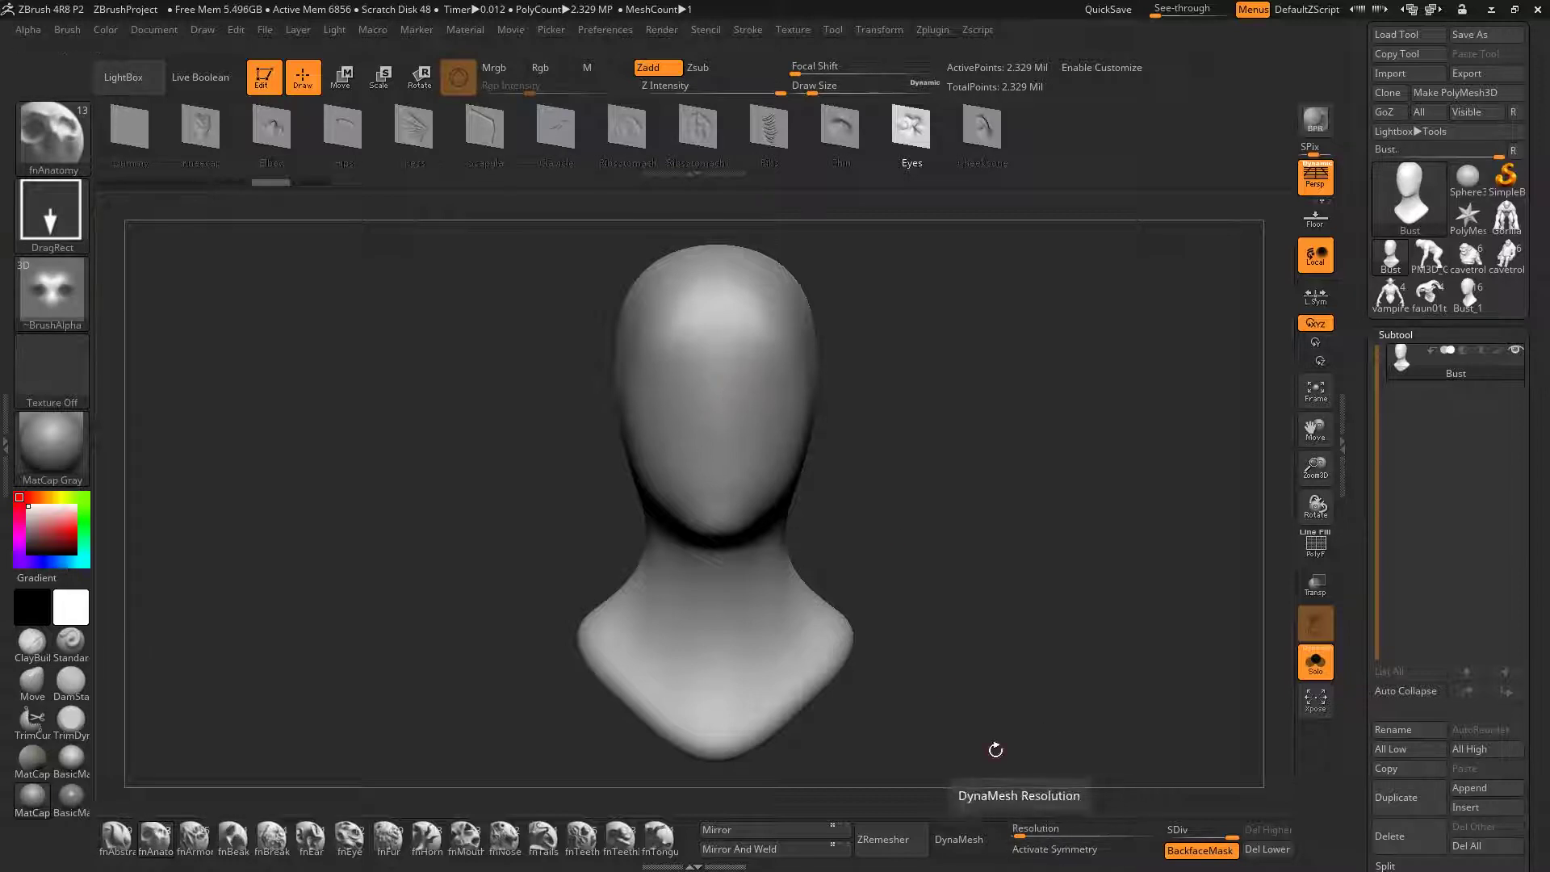
{"action": "key", "text": "x"}
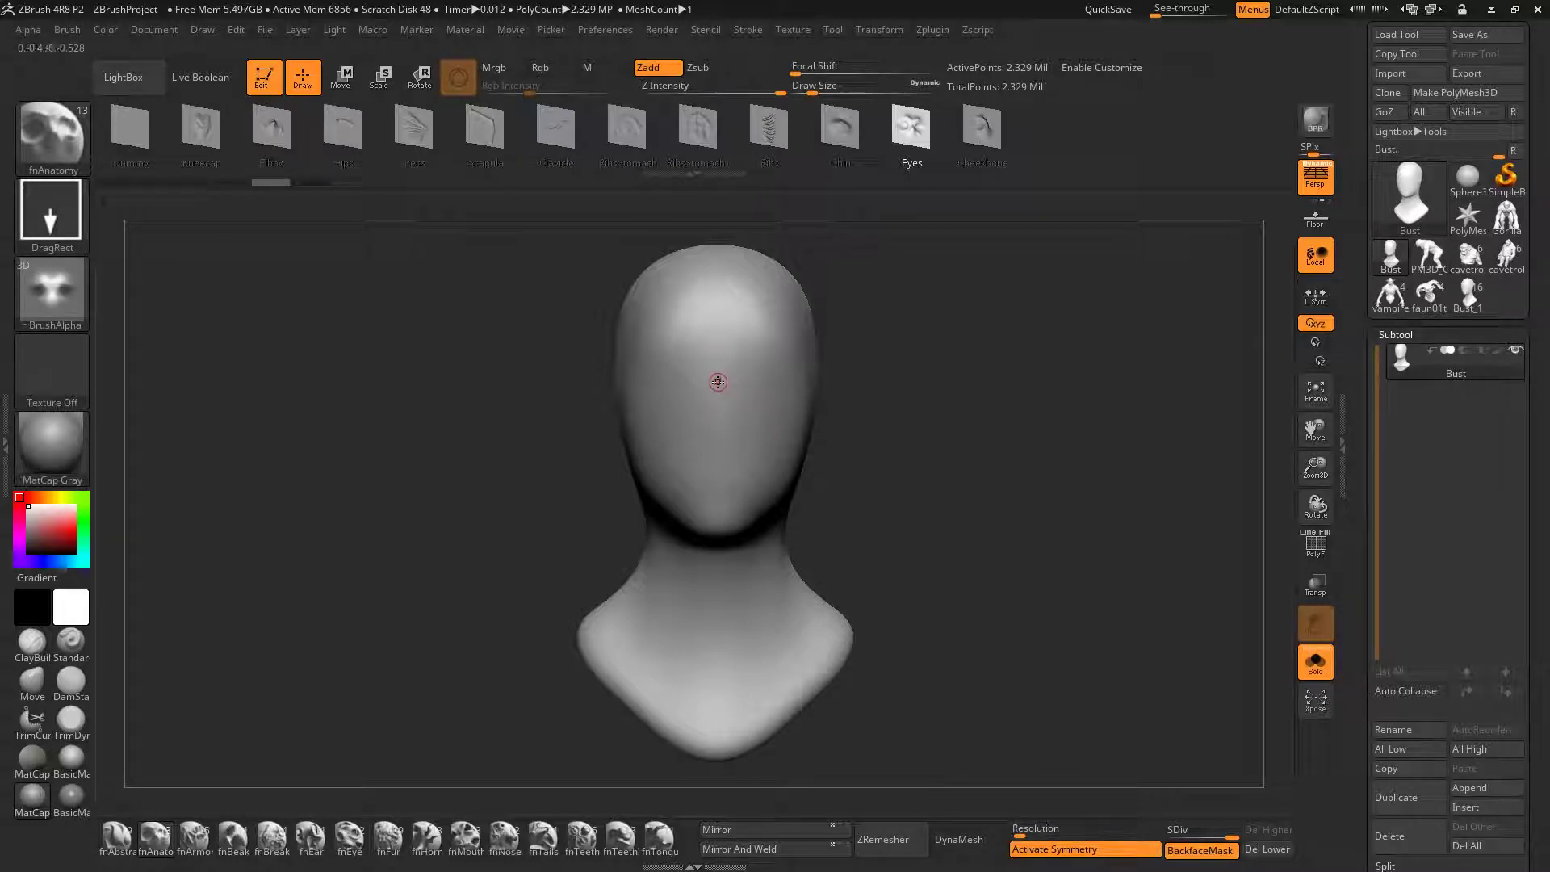
{"action": "key", "text": "x"}
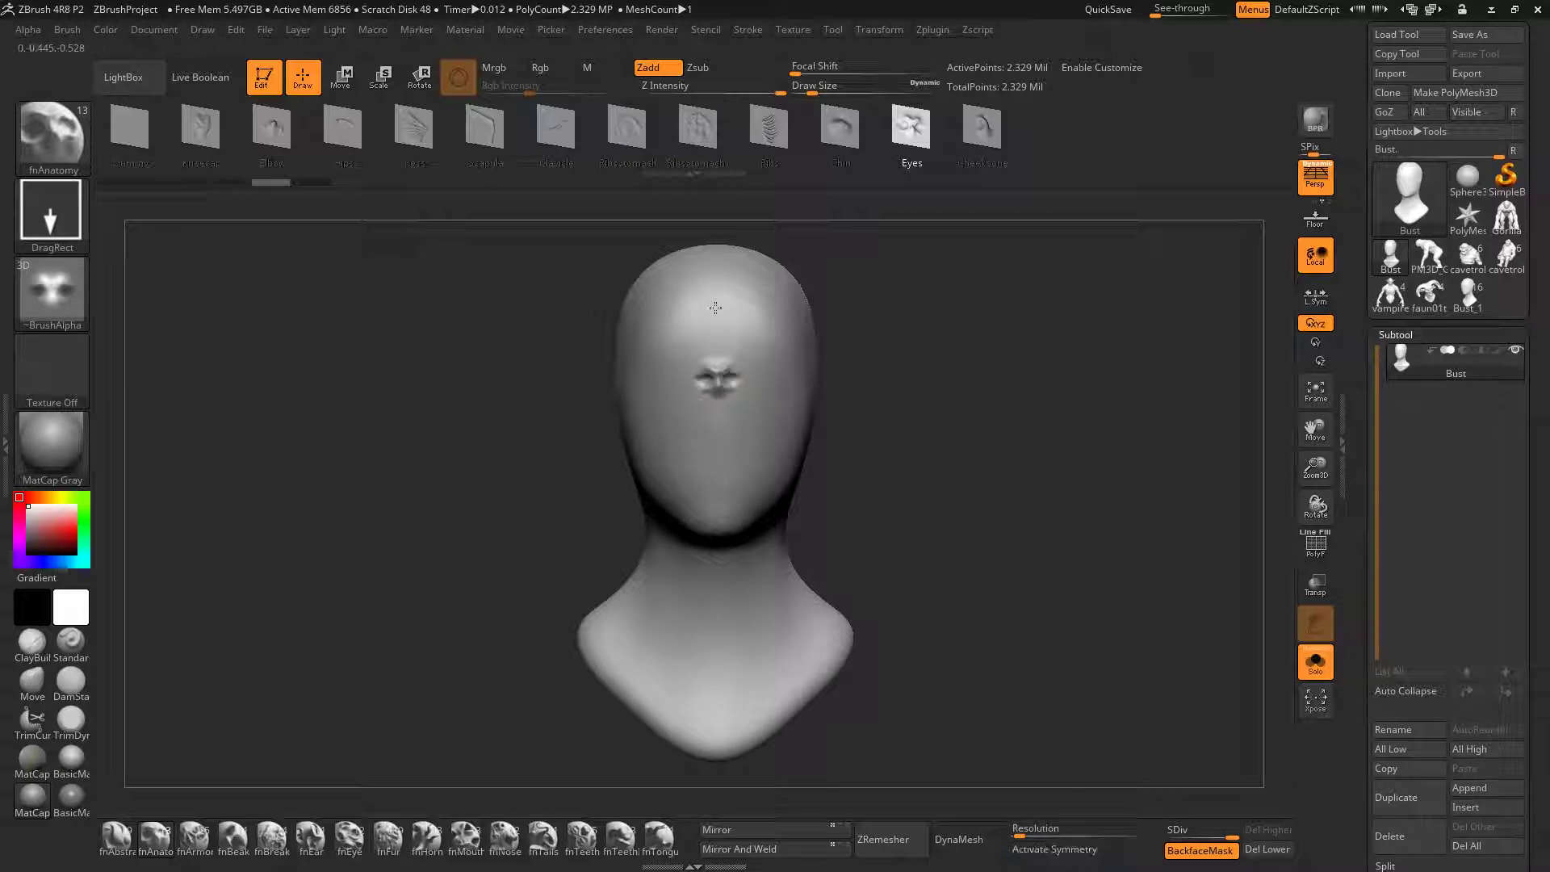
{"action": "left_click_drag", "start_coordinate": [715, 307], "coordinate": [721, 219]}
{"action": "mouse_move", "coordinate": [887, 347]}
{"action": "left_mouse_down"}
{"action": "mouse_move", "coordinate": [771, 379]}
{"action": "mouse_move", "coordinate": [820, 398]}
{"action": "left_mouse_up"}
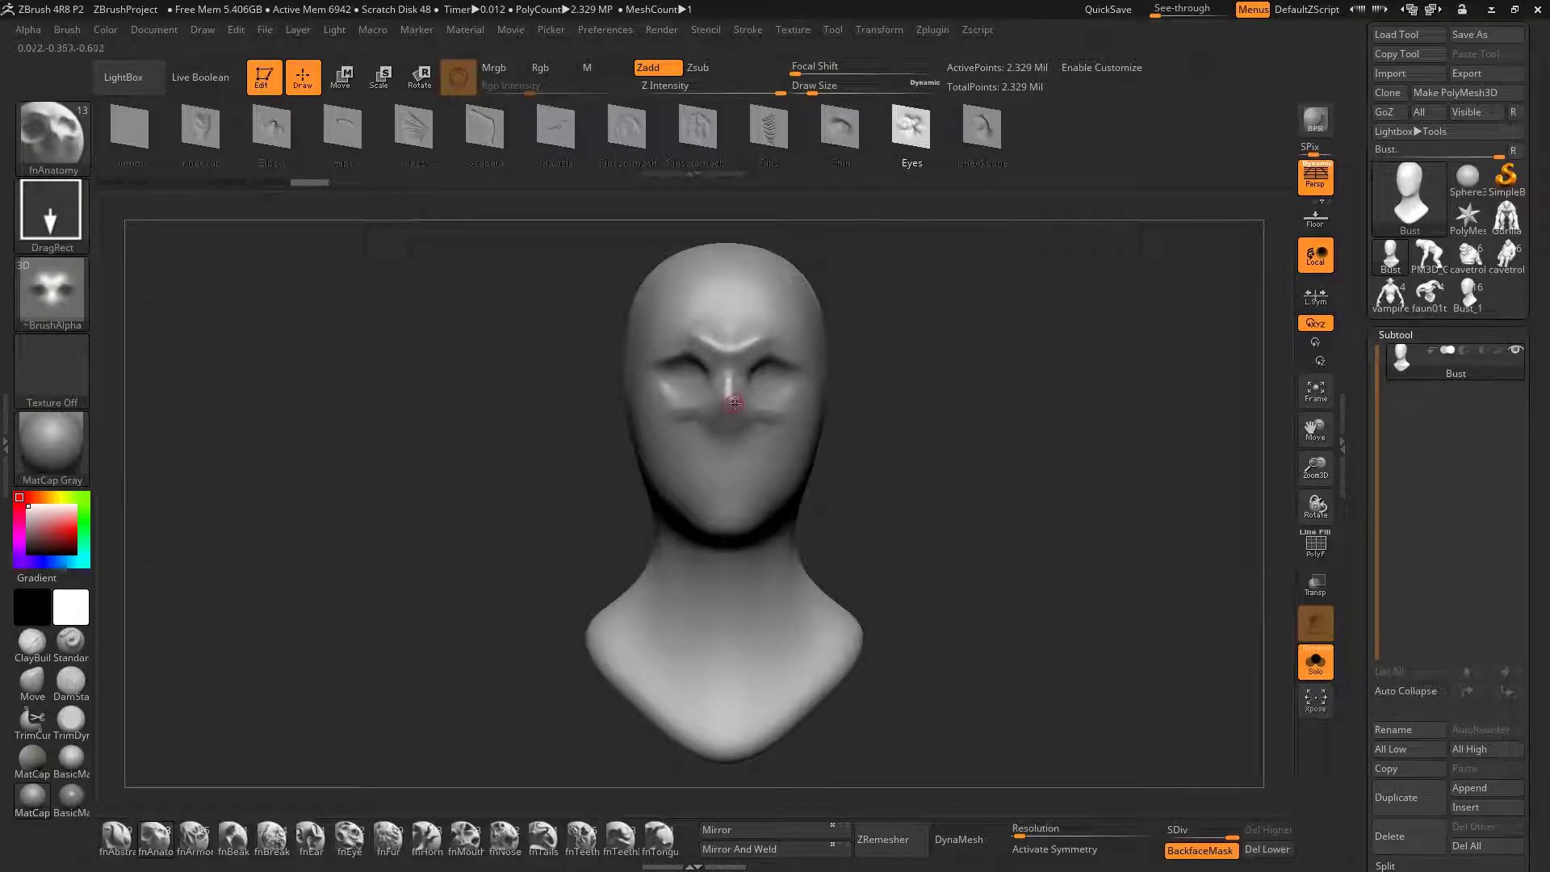
{"action": "right_click_drag", "start_coordinate": [734, 402], "coordinate": [796, 404]}
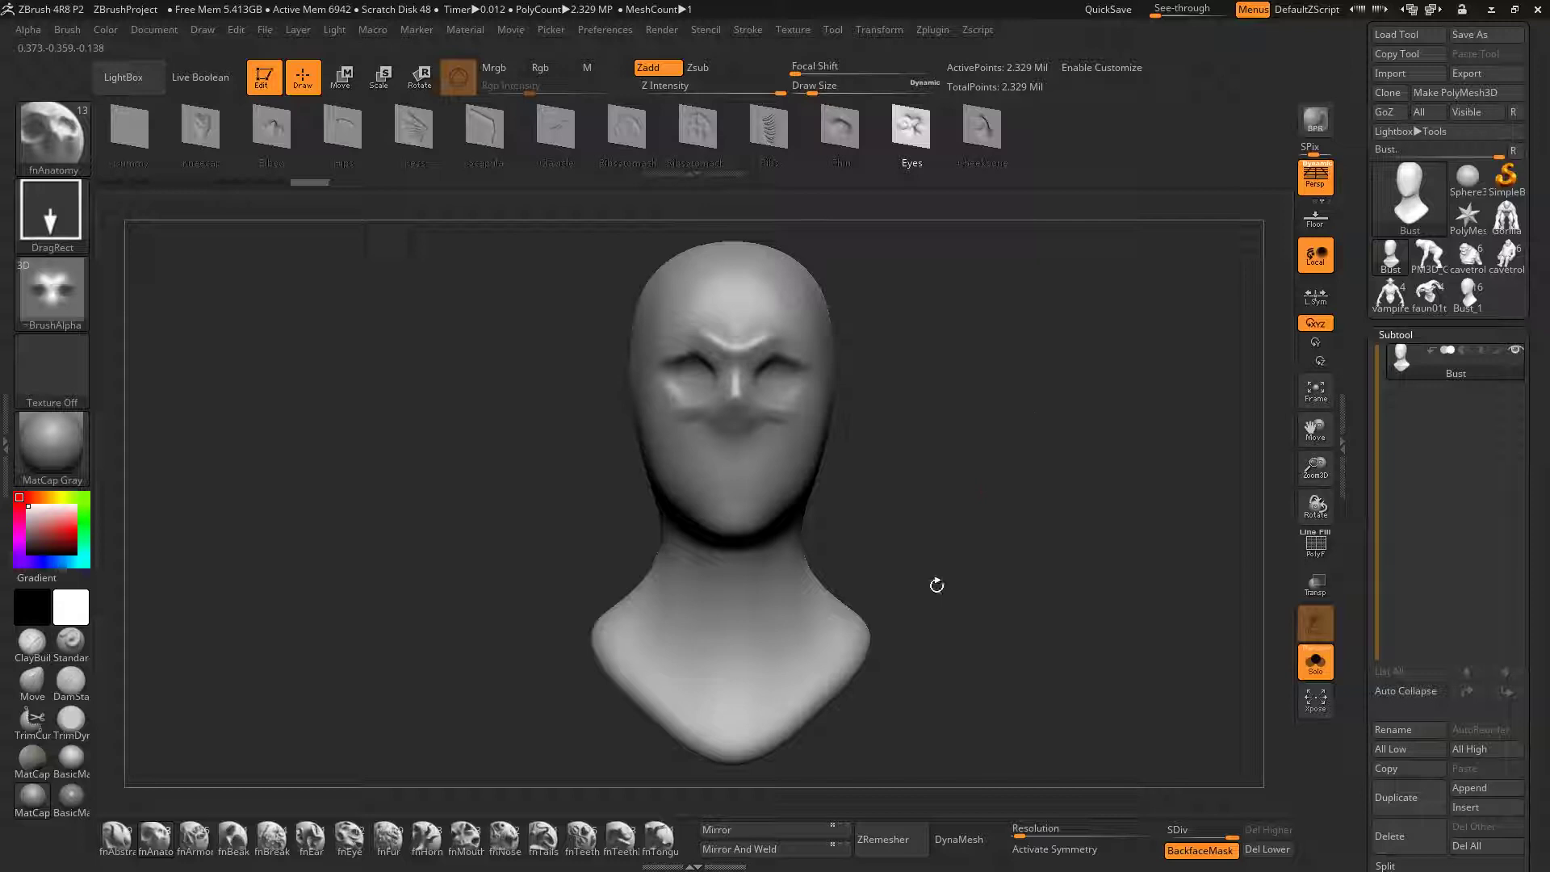
Delete the bust's lower subdivision levels and apply Mirror And Weld
{"action": "left_click", "coordinate": [775, 848]}
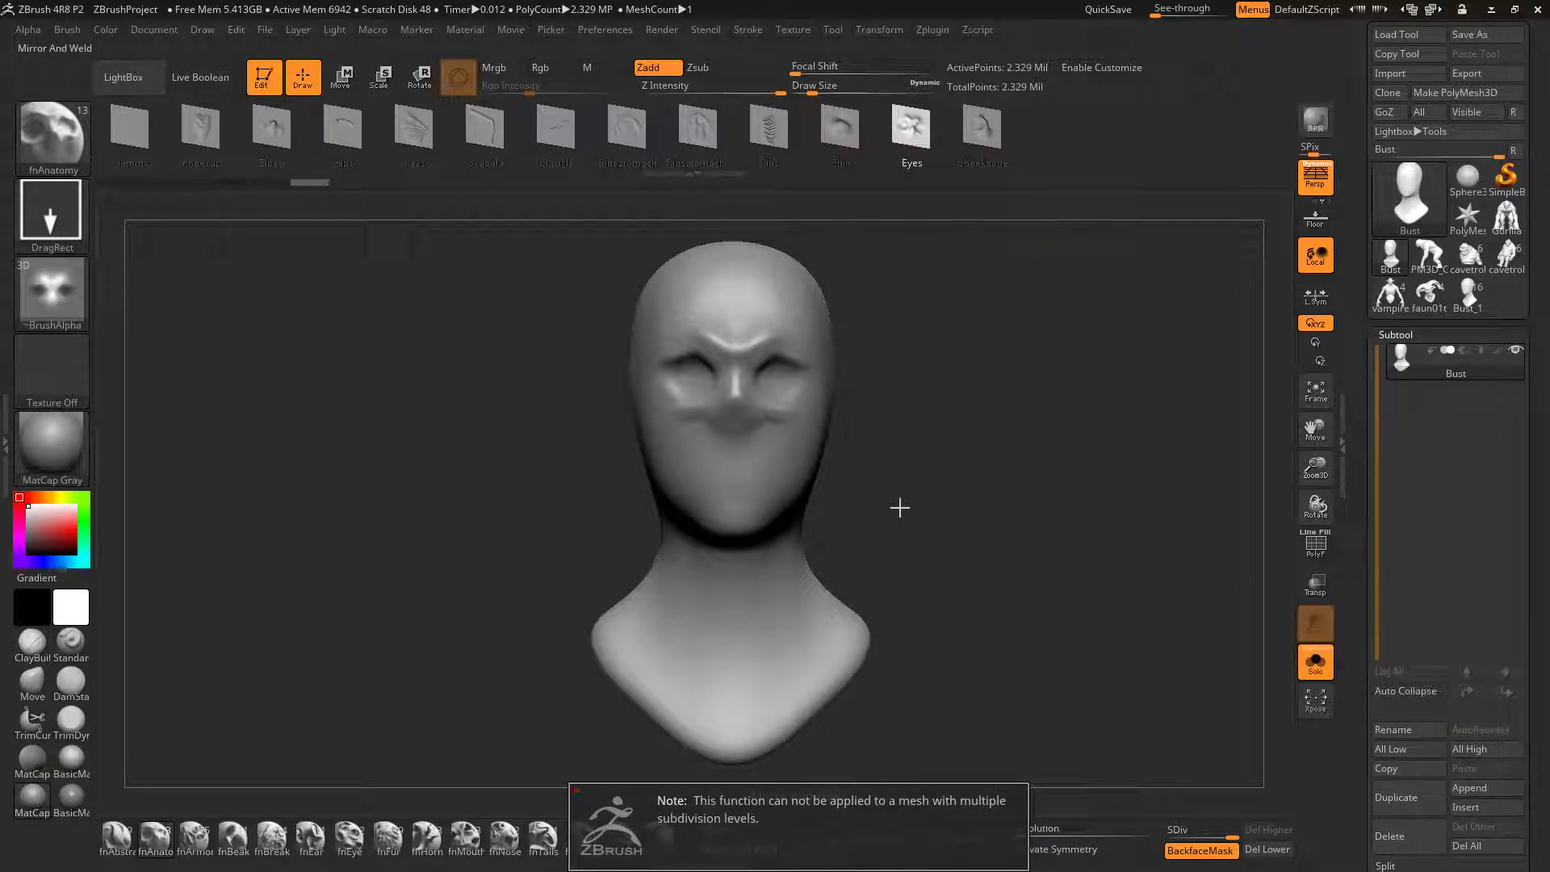
{"action": "left_click", "coordinate": [1265, 854]}
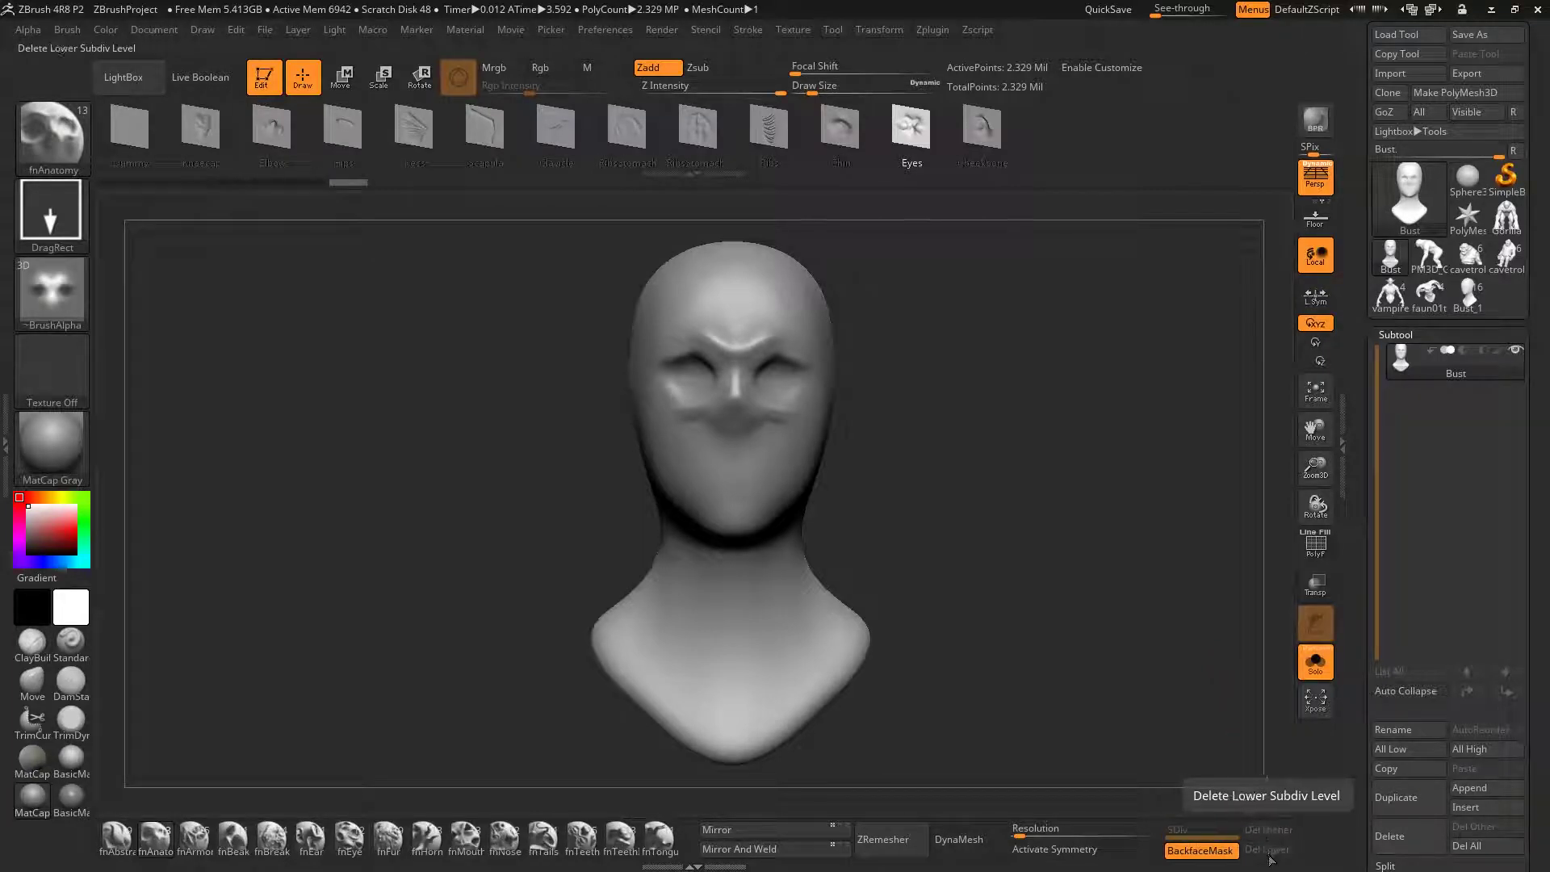
{"action": "left_click", "coordinate": [783, 850]}
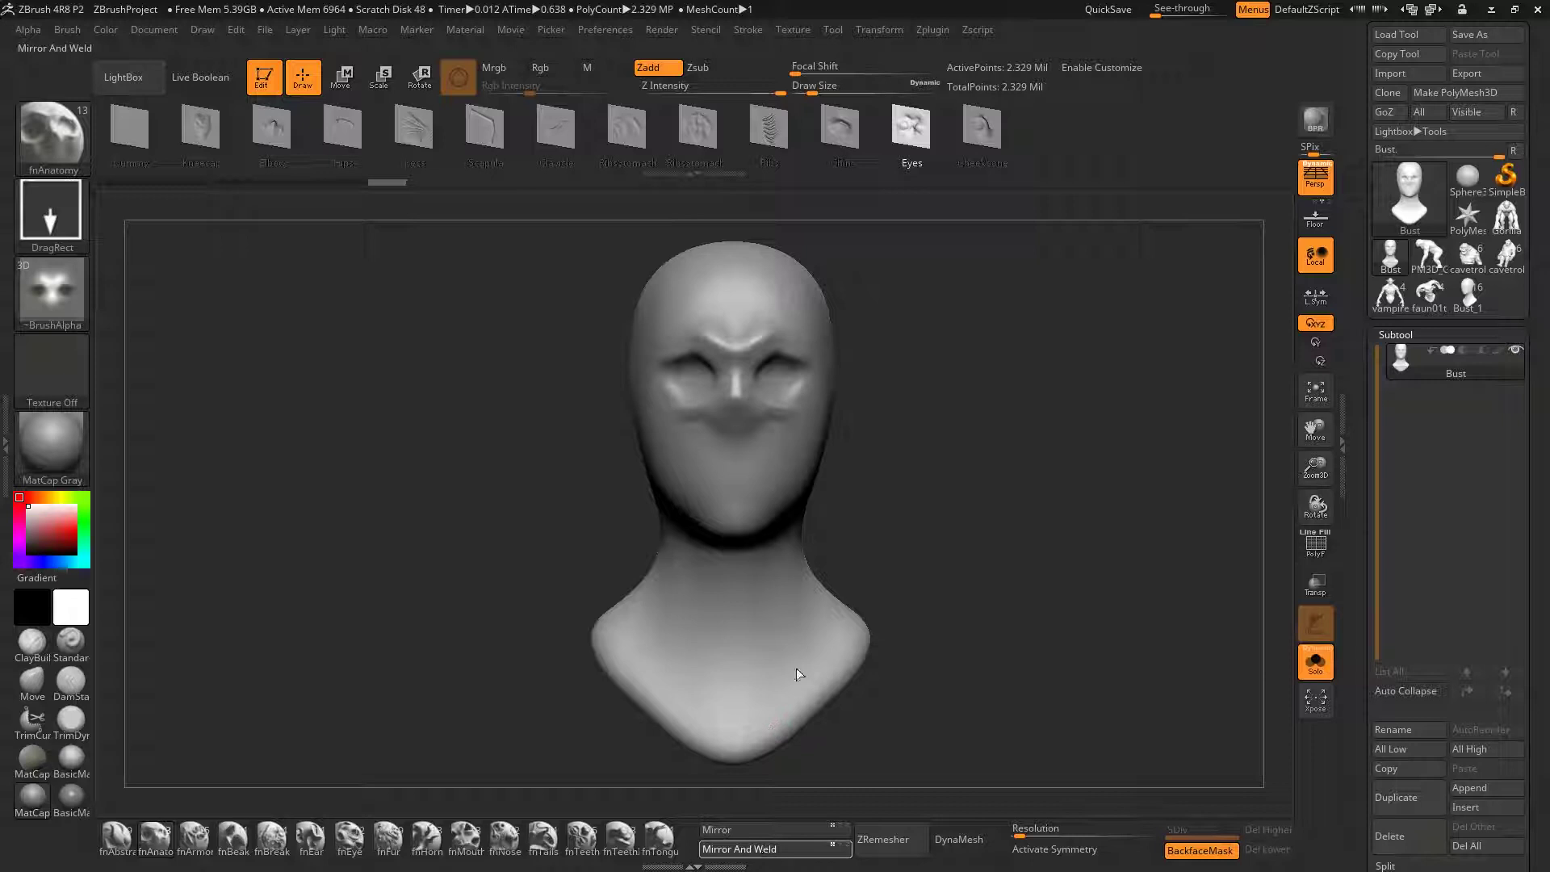
Activate symmetry and stamp the fnAnatomy Cheekbone shape beside the eyes on both sides of the face
{"action": "left_click_drag", "start_coordinate": [824, 460], "coordinate": [796, 412]}
{"action": "key", "text": "x"}
{"action": "right_click_drag", "start_coordinate": [774, 403], "coordinate": [785, 392]}
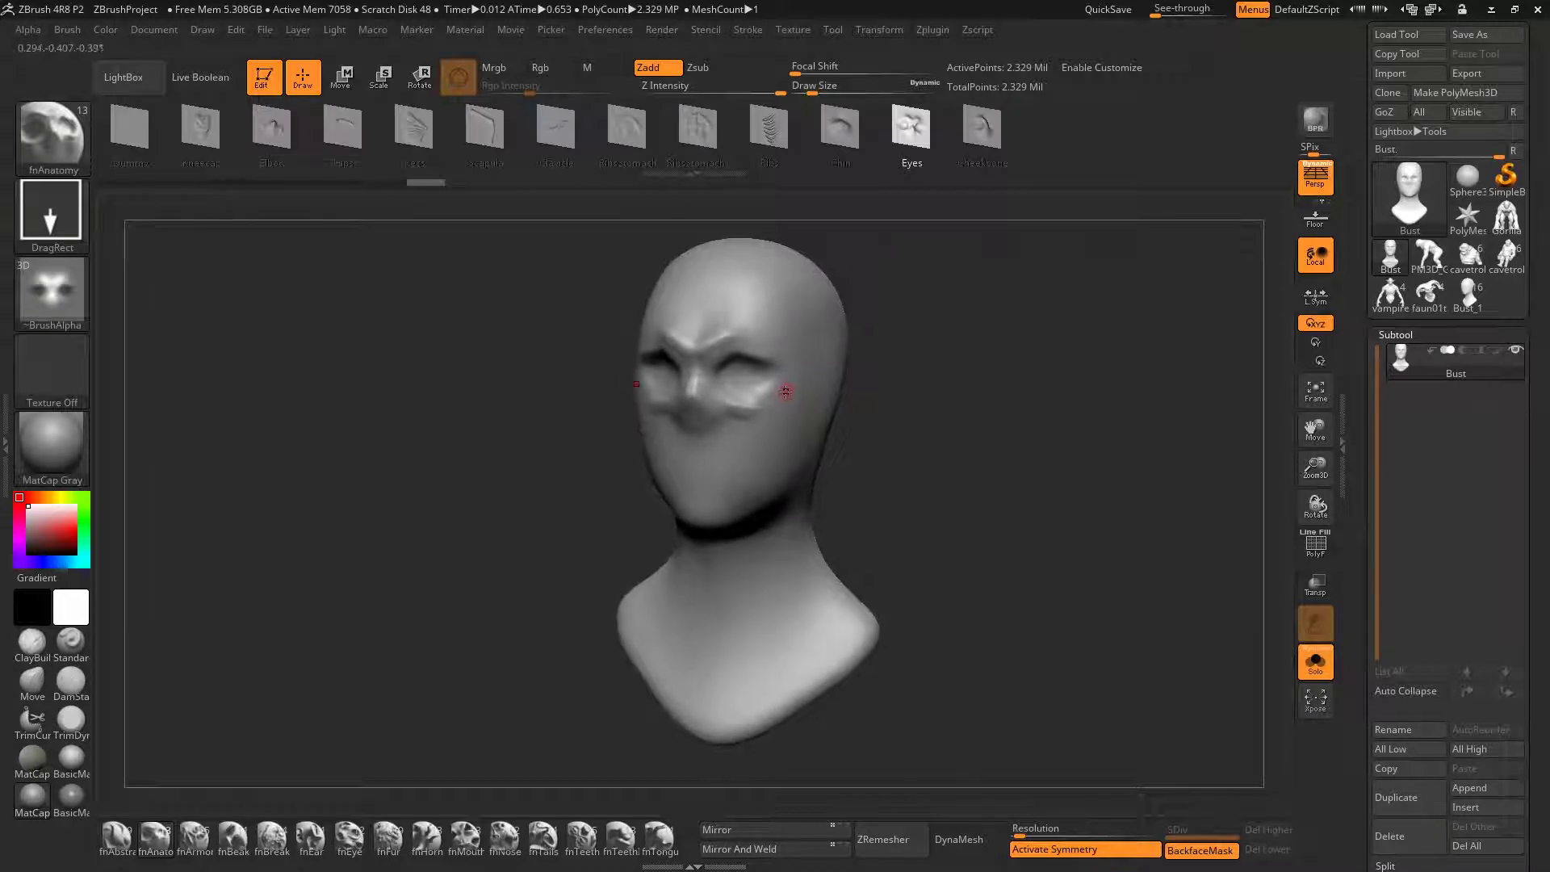
{"action": "left_click", "coordinate": [985, 136]}
{"action": "left_click_drag", "start_coordinate": [799, 368], "coordinate": [796, 285]}
{"action": "right_click_drag", "start_coordinate": [796, 286], "coordinate": [788, 427]}
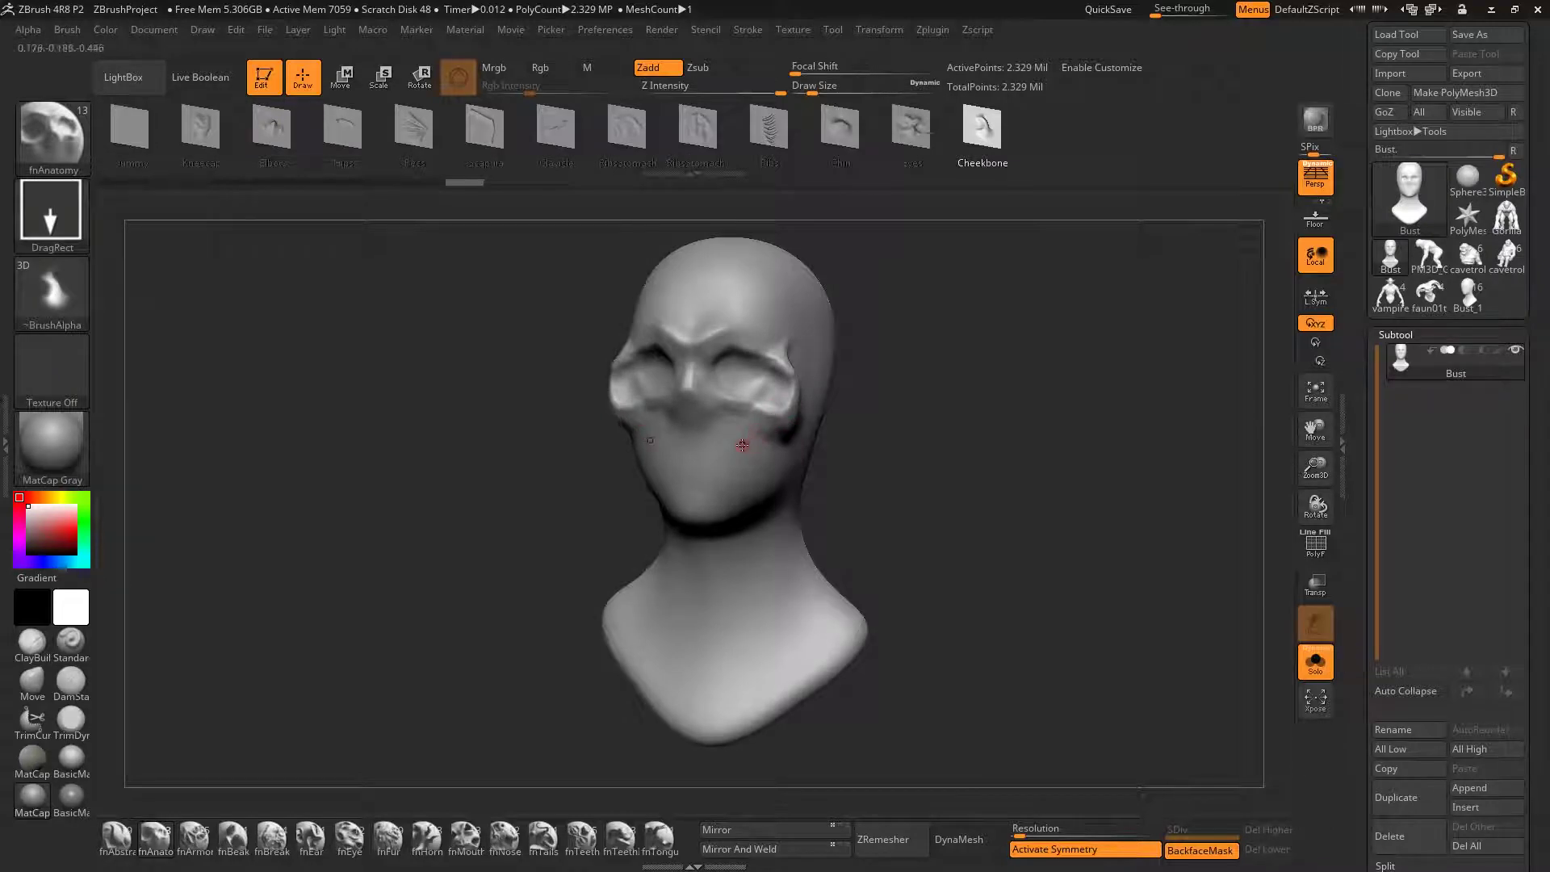
Build up the surface beneath the cheekbones with the ClayBuildup brush using Alpha 06
{"action": "left_click", "coordinate": [35, 643]}
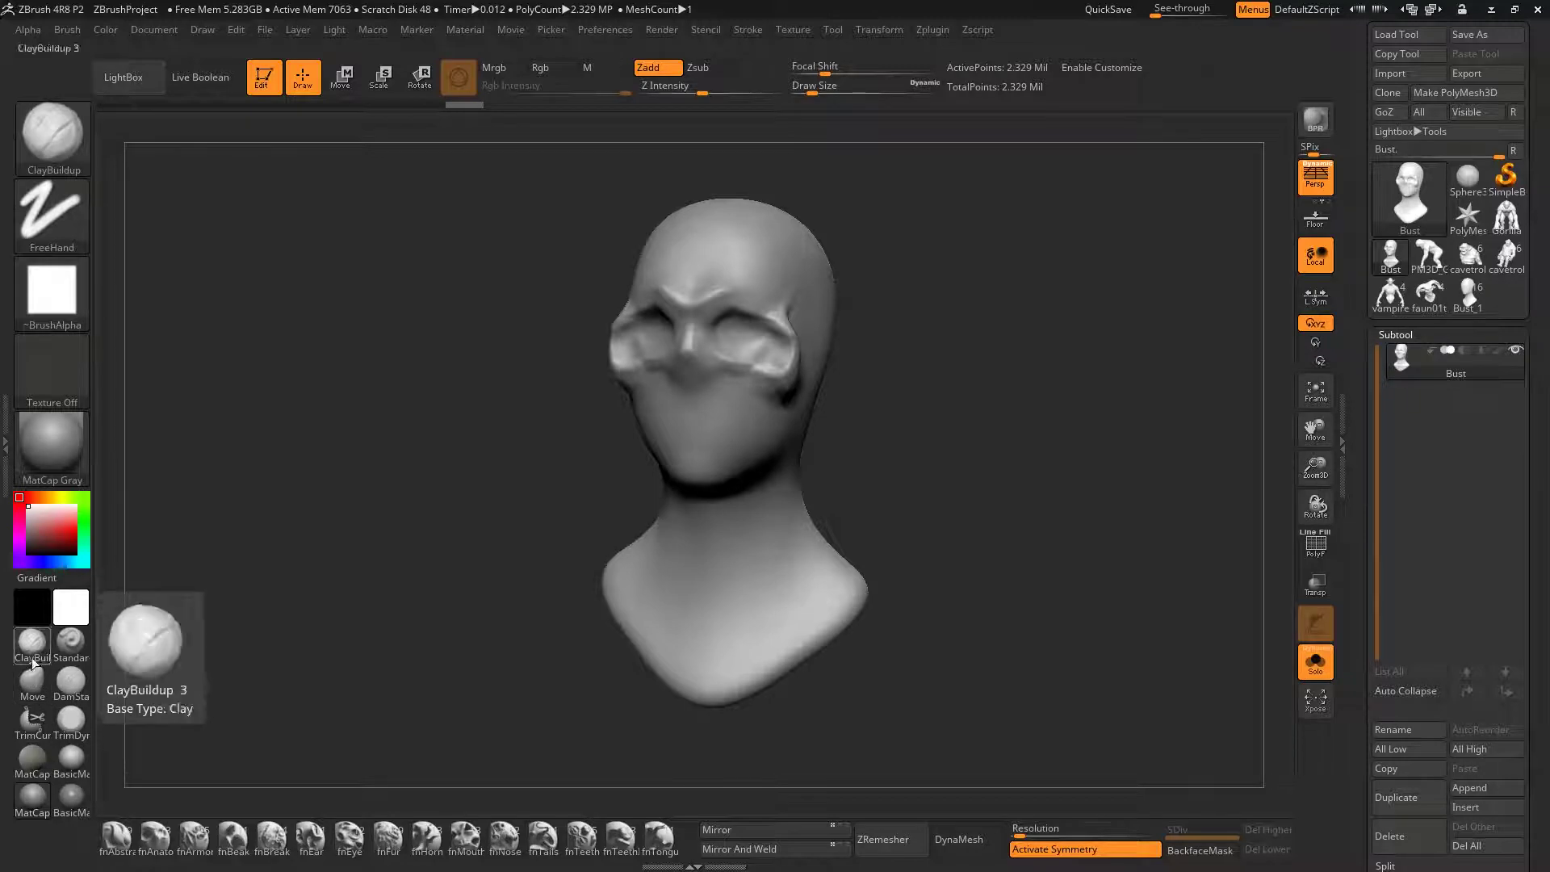
{"action": "left_click", "coordinate": [53, 305]}
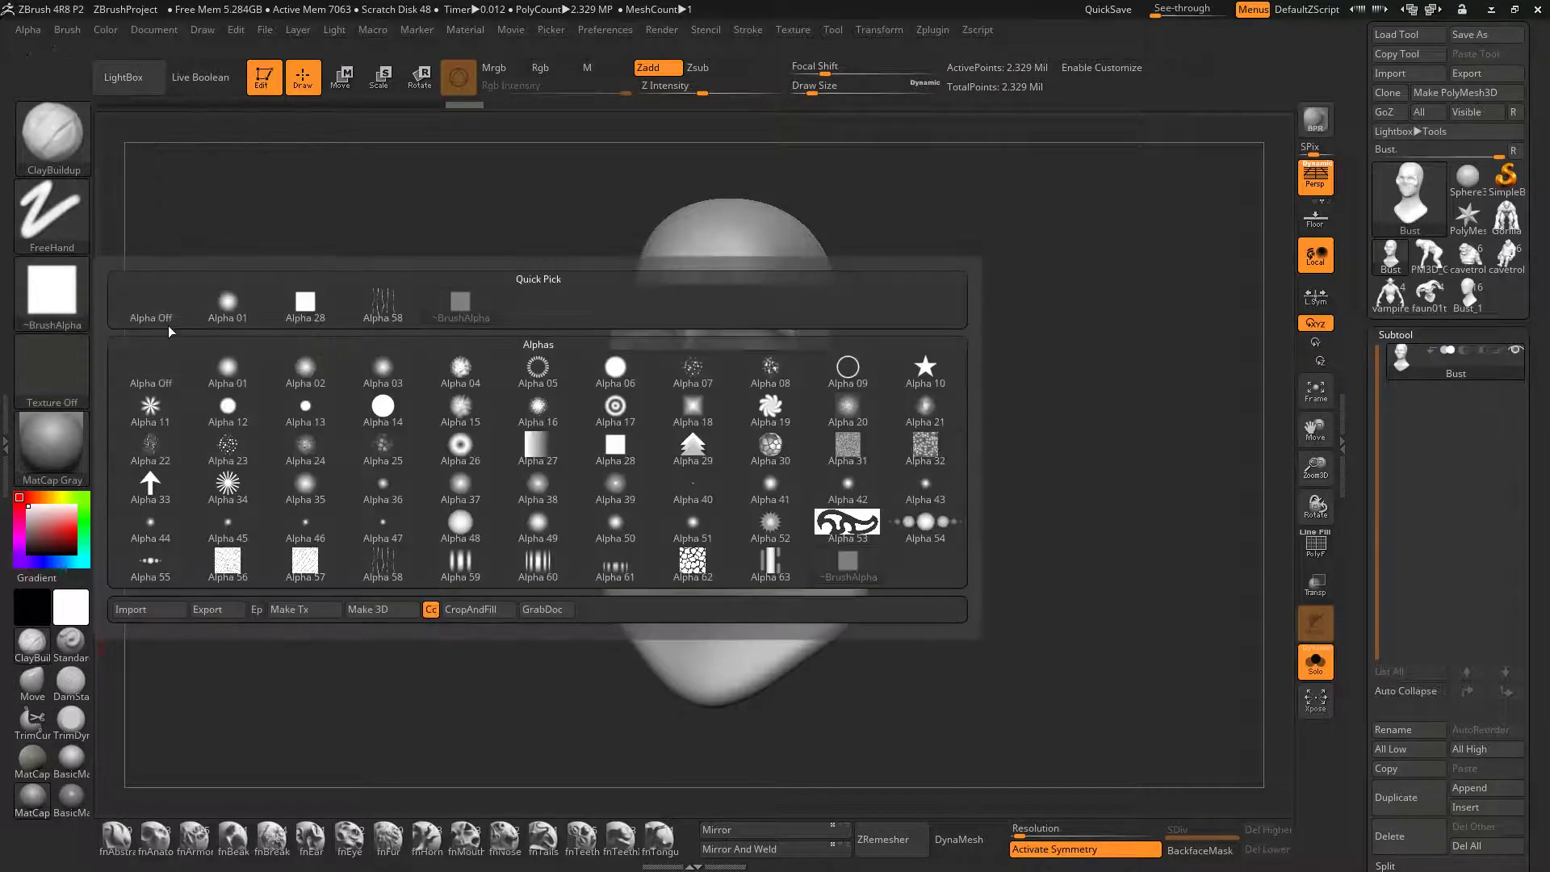
{"action": "left_click", "coordinate": [616, 373]}
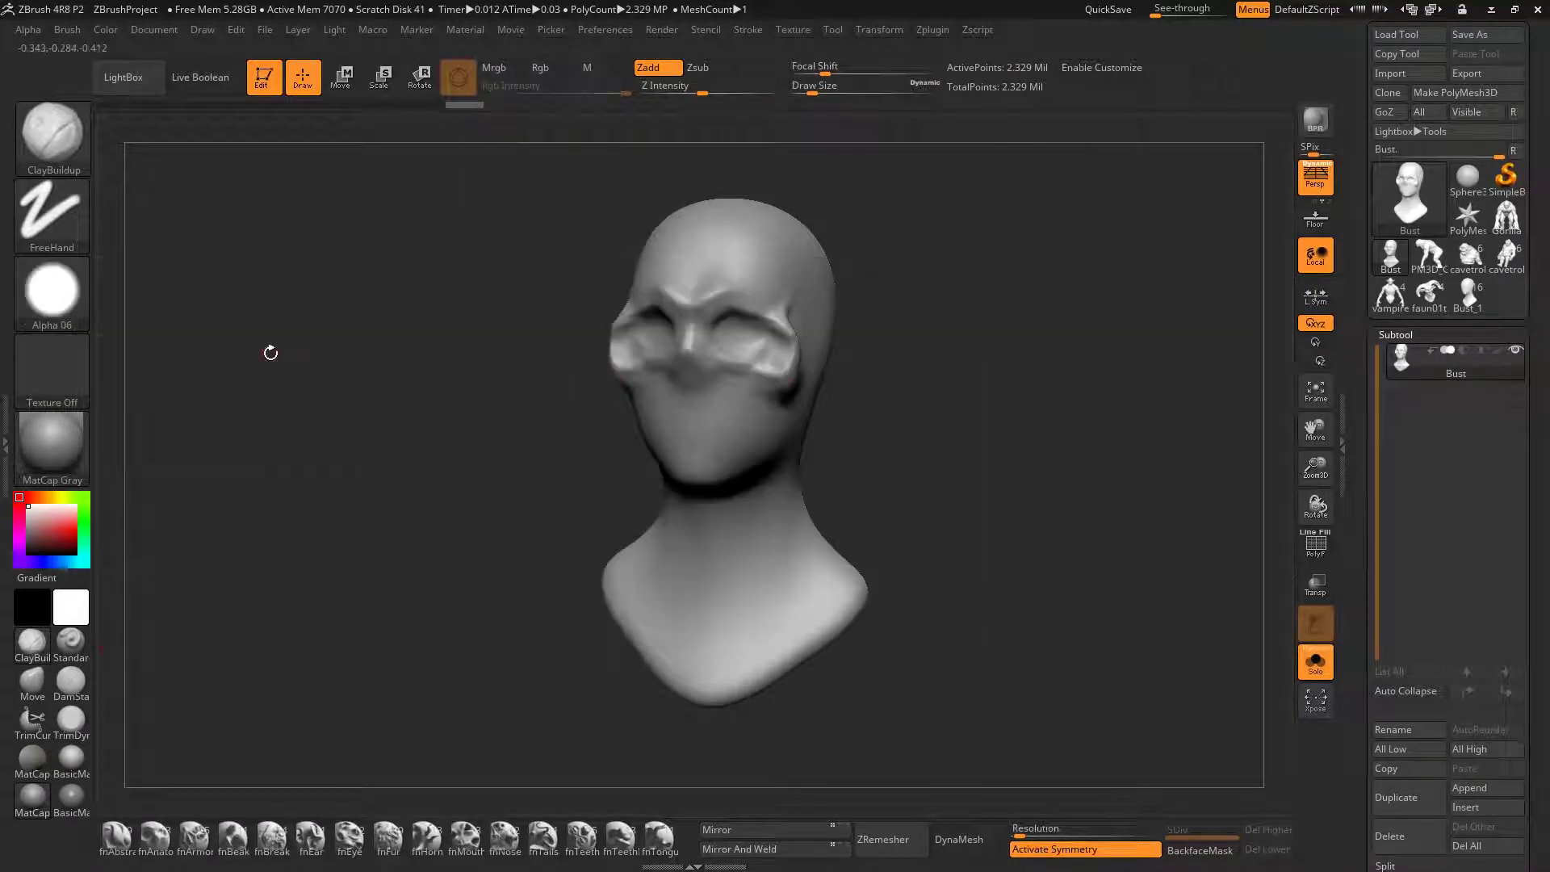
{"action": "right_click_drag", "start_coordinate": [769, 431], "coordinate": [779, 396], "text": "ctrl"}
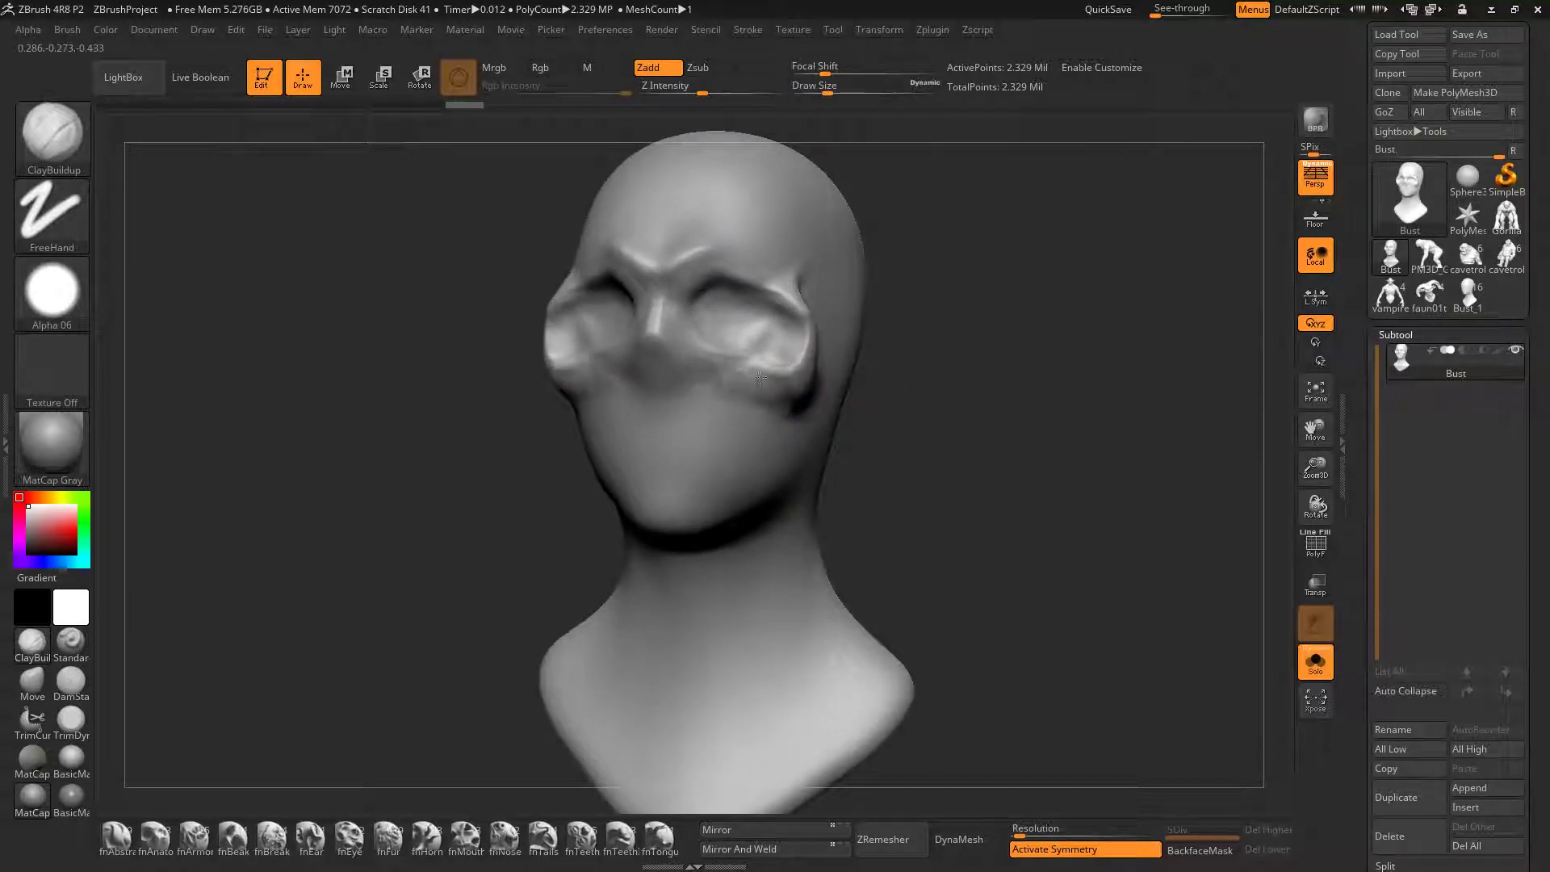
{"action": "left_click_drag", "start_coordinate": [782, 412], "coordinate": [765, 419]}
{"action": "mouse_move", "coordinate": [757, 428]}
{"action": "right_mouse_down"}
{"action": "mouse_move", "coordinate": [780, 422]}
{"action": "mouse_move", "coordinate": [730, 419]}
{"action": "mouse_move", "coordinate": [803, 438]}
{"action": "right_mouse_up"}
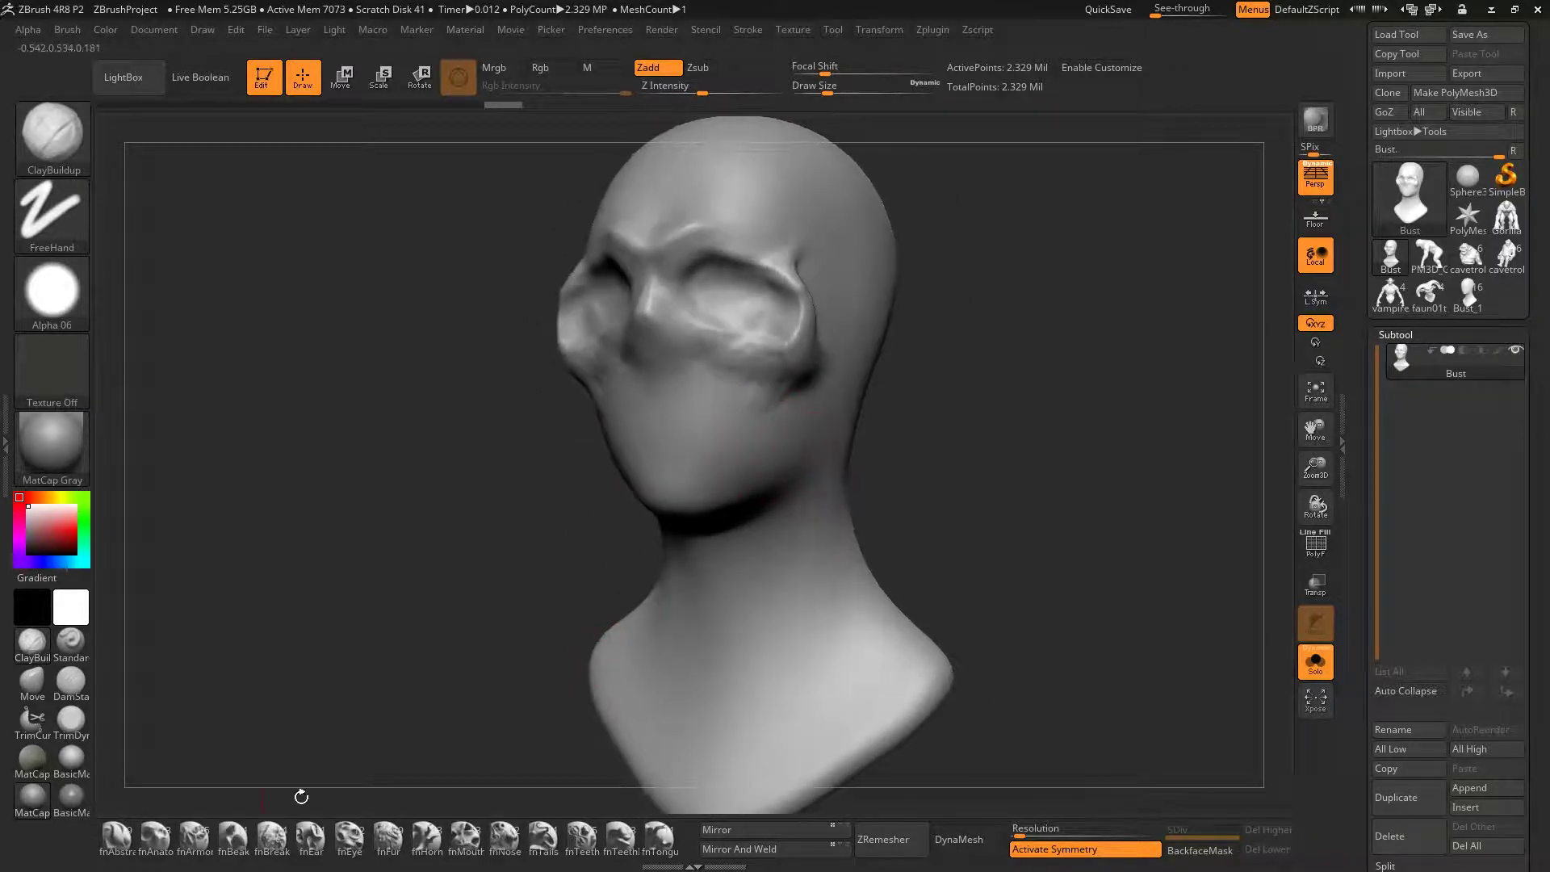
Stamp the fnAnatomy Chin shape on the centre of the chin with symmetry off
{"action": "left_click", "coordinate": [156, 840]}
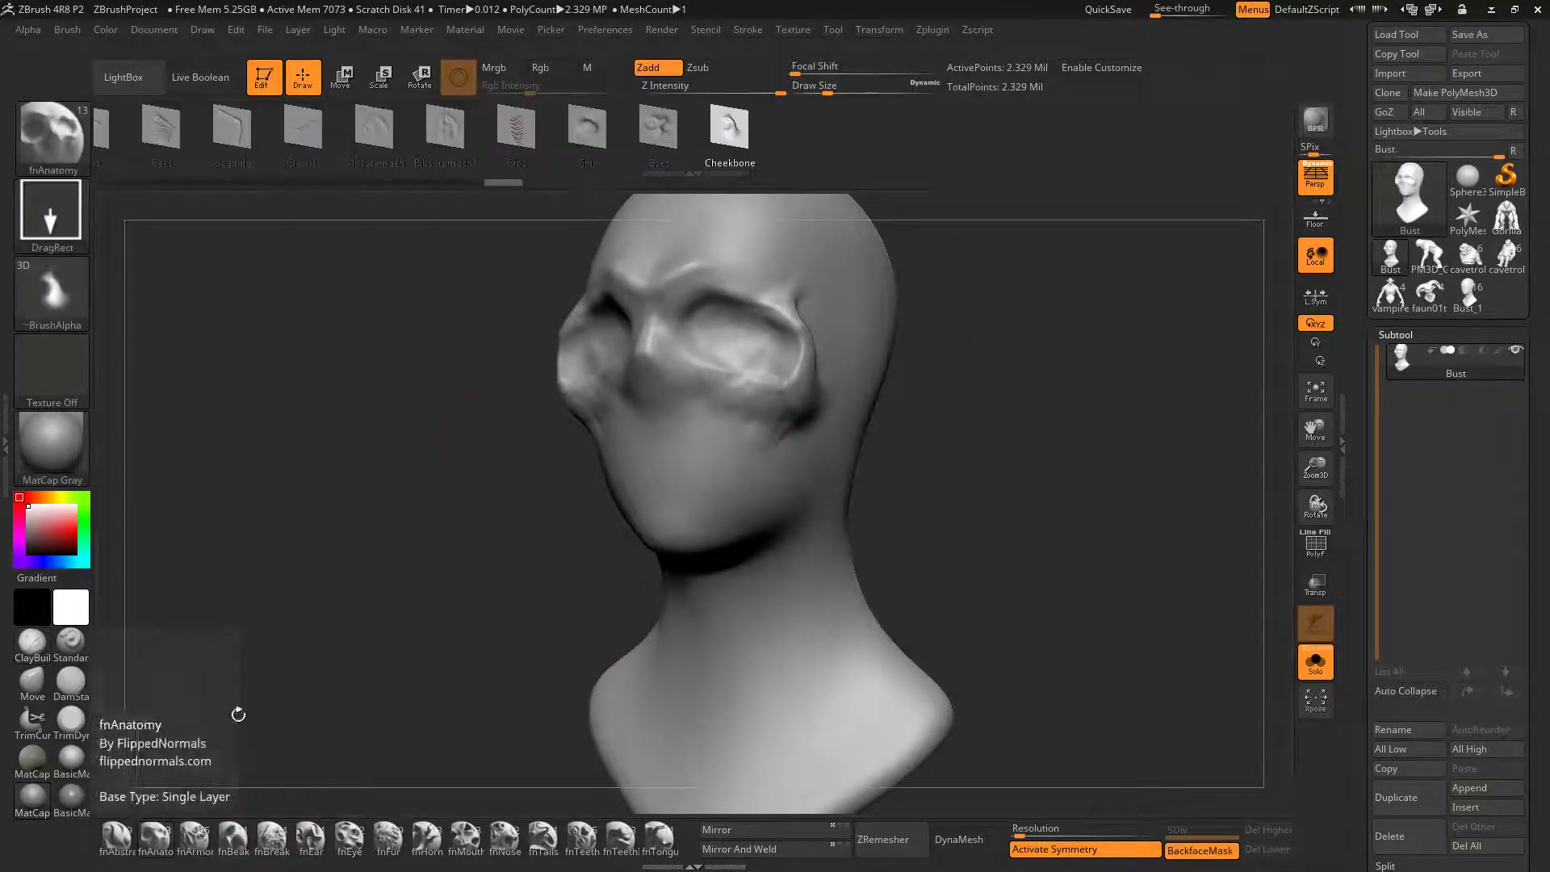
{"action": "left_click", "coordinate": [584, 138]}
{"action": "right_click_drag", "start_coordinate": [595, 512], "coordinate": [685, 529]}
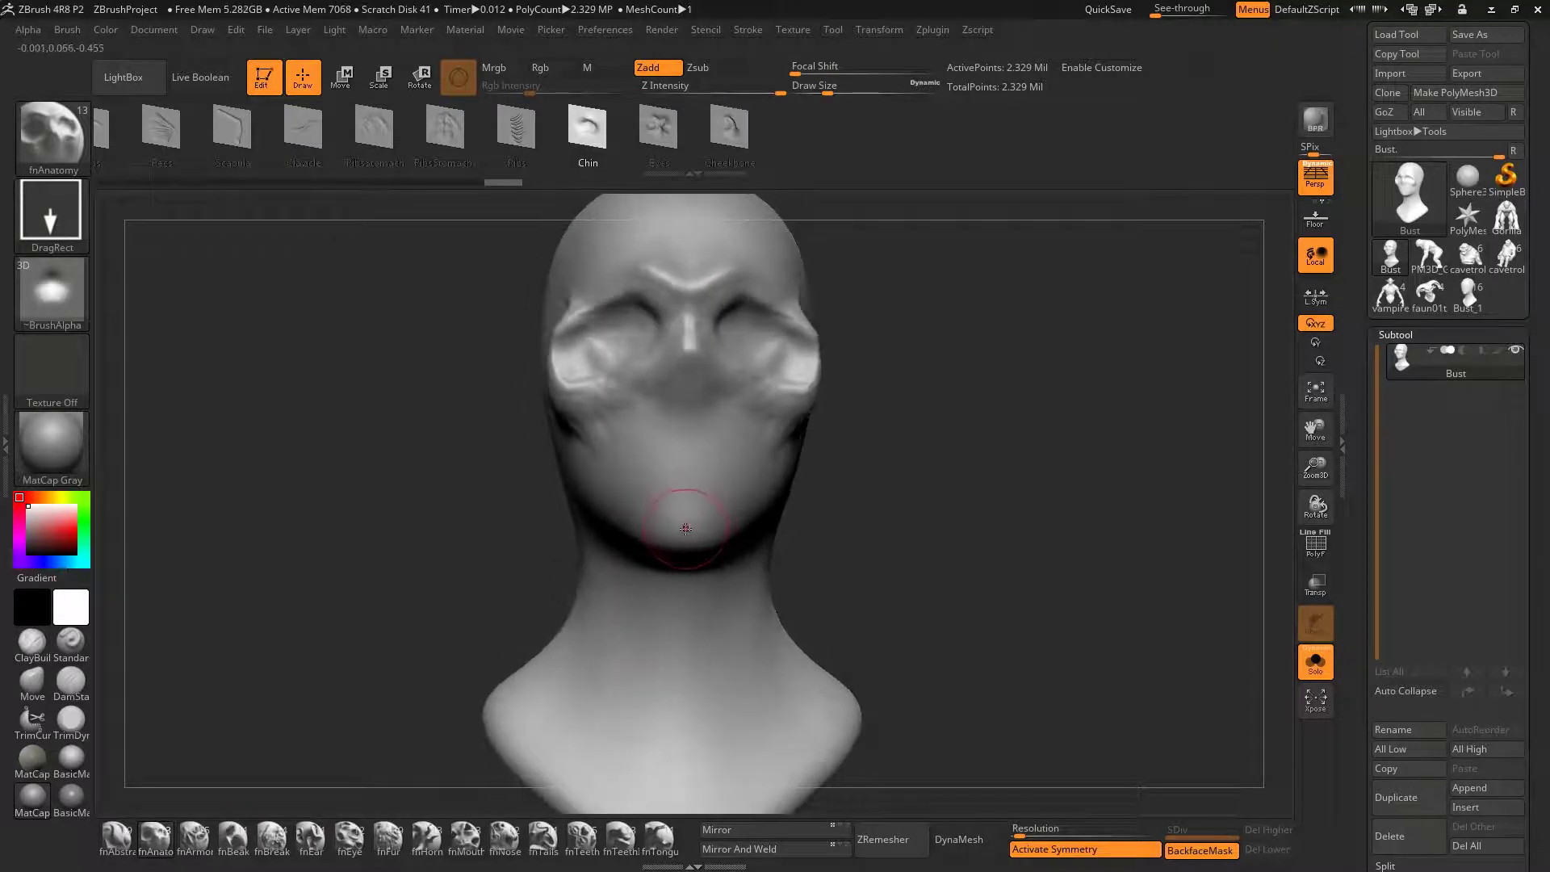
{"action": "key", "text": "x"}
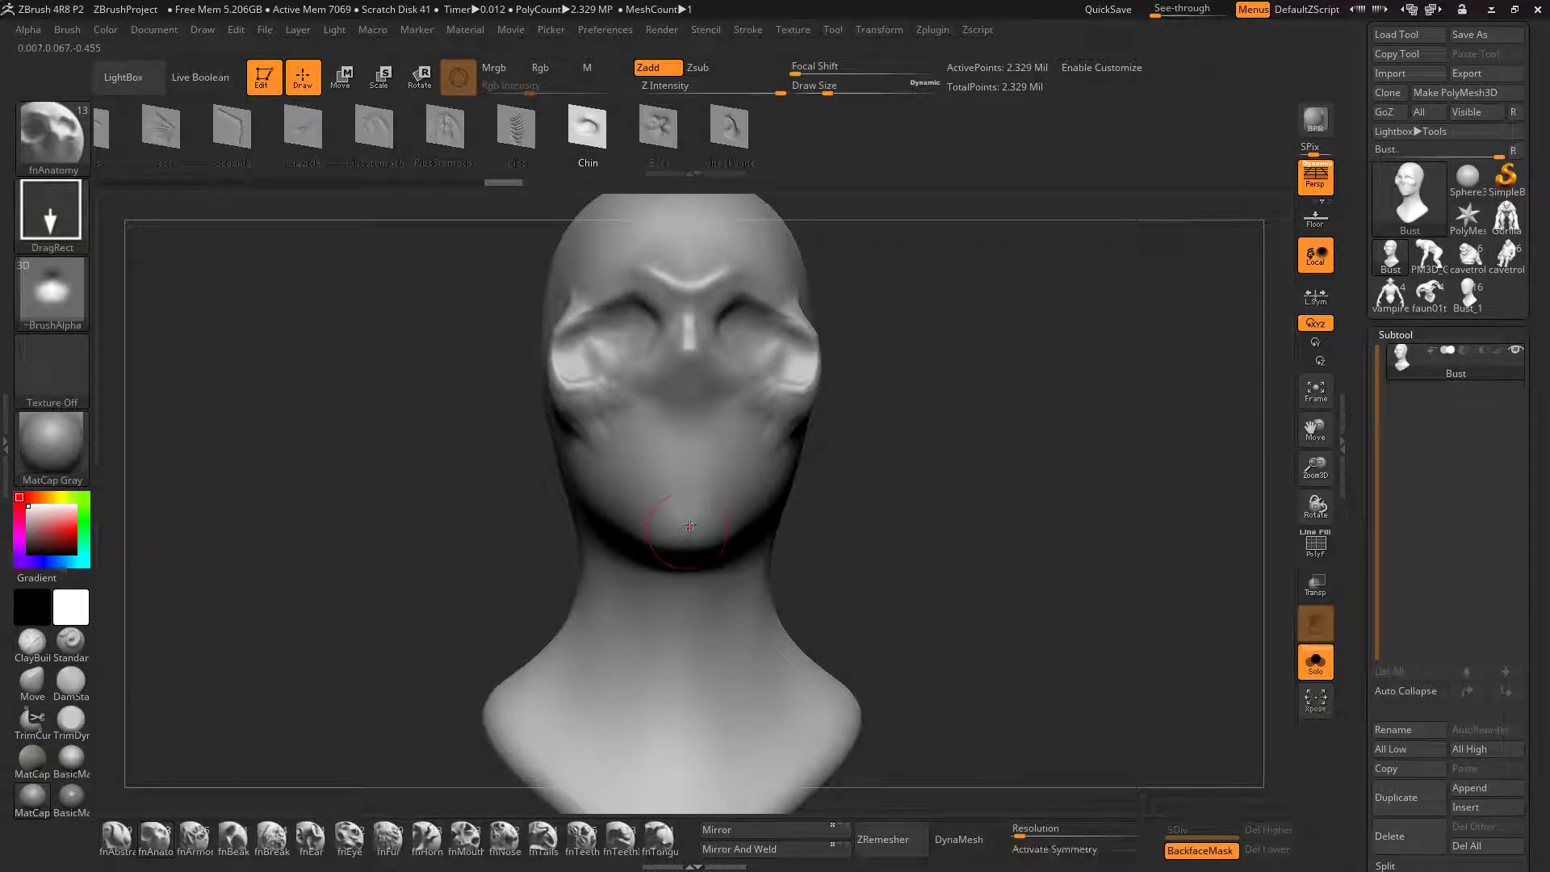
{"action": "left_click_drag", "start_coordinate": [688, 527], "coordinate": [700, 416]}
{"action": "right_click_drag", "start_coordinate": [831, 503], "coordinate": [827, 547]}
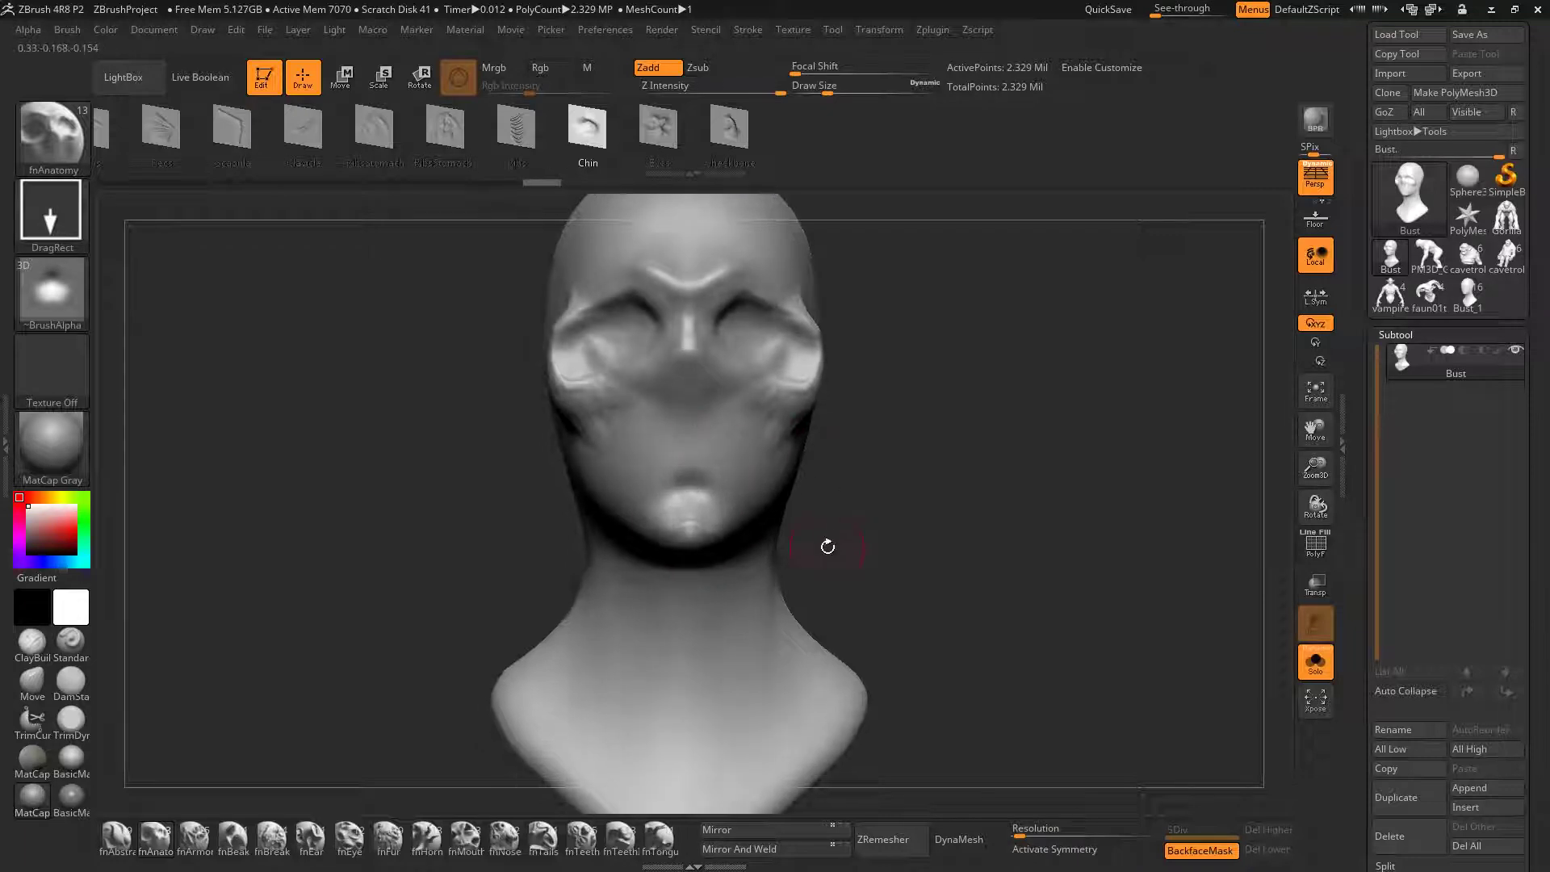
Apply Mirror And Weld to the bust to even out the chin across both halves
{"action": "left_click", "coordinate": [751, 848]}
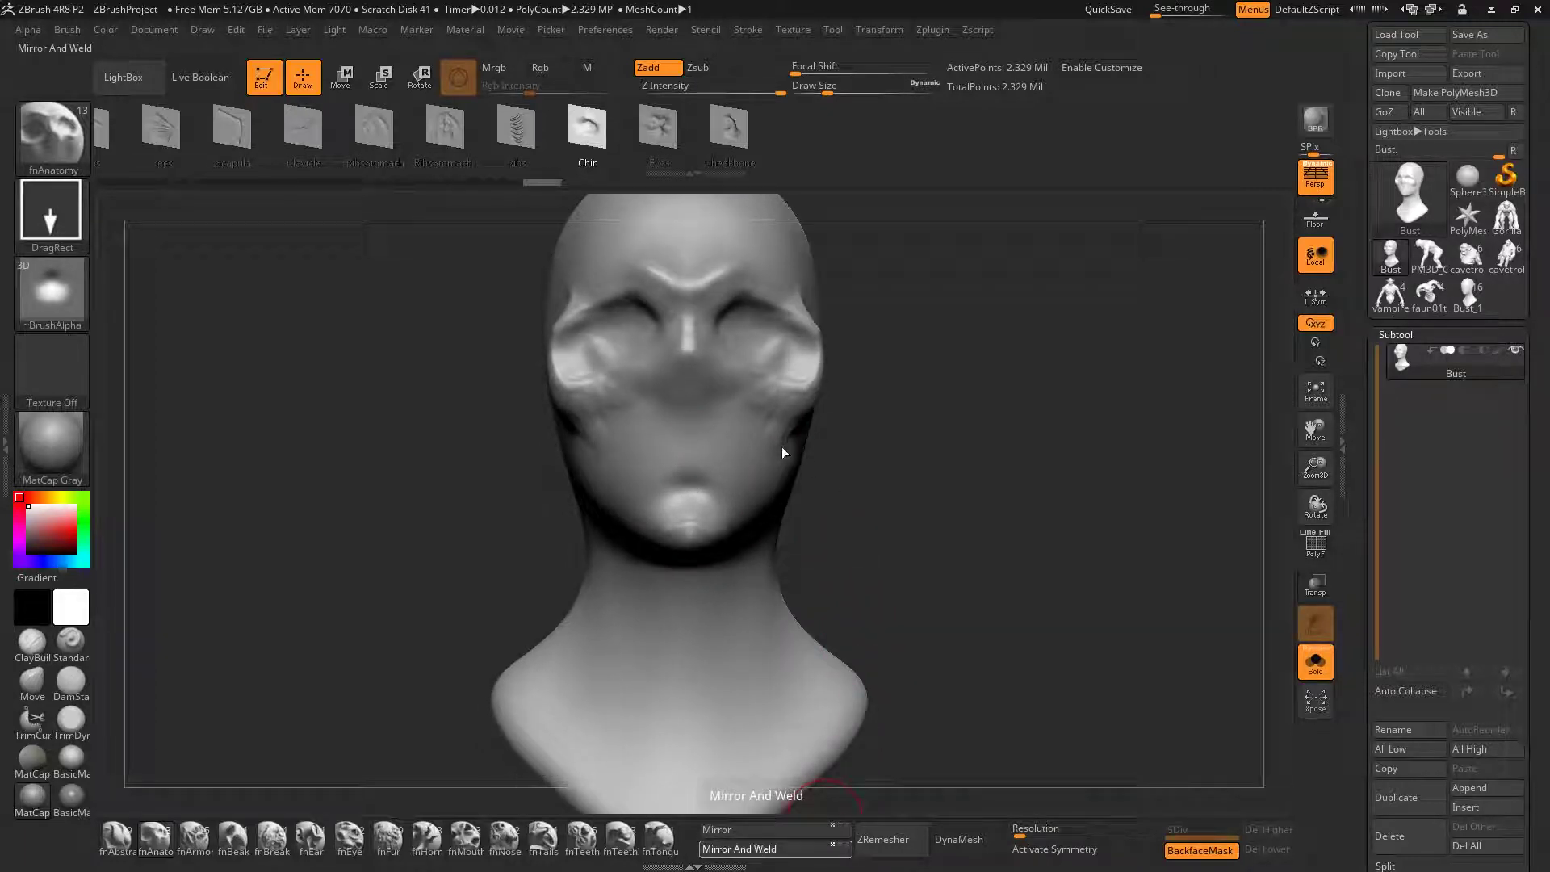
{"action": "right_click_drag", "start_coordinate": [766, 477], "coordinate": [664, 545]}
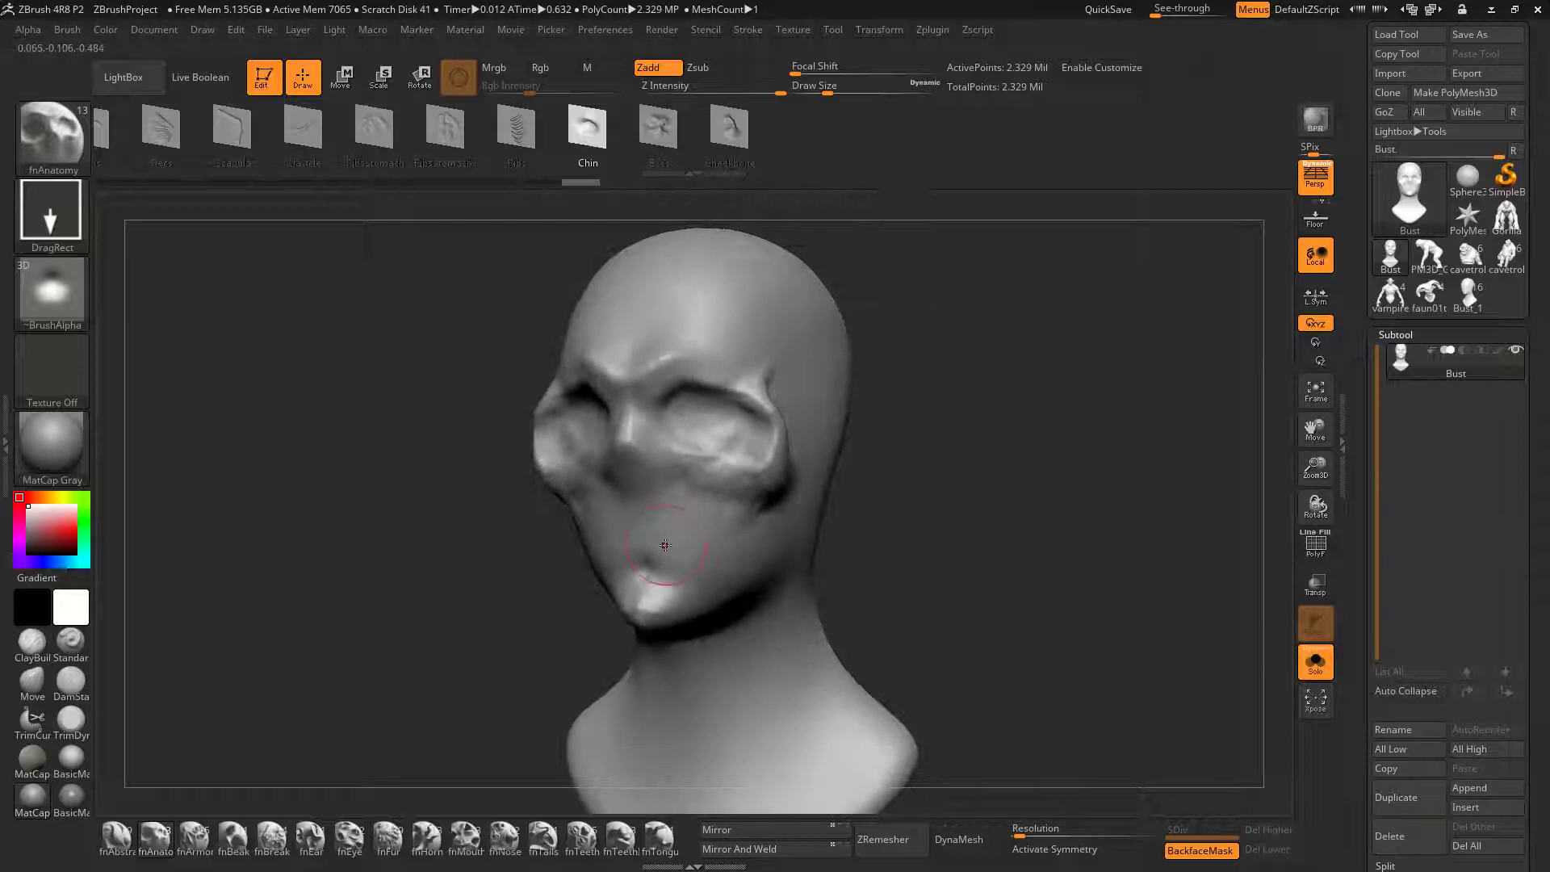
{"action": "right_click_drag", "start_coordinate": [604, 475], "coordinate": [635, 446], "text": "alt"}
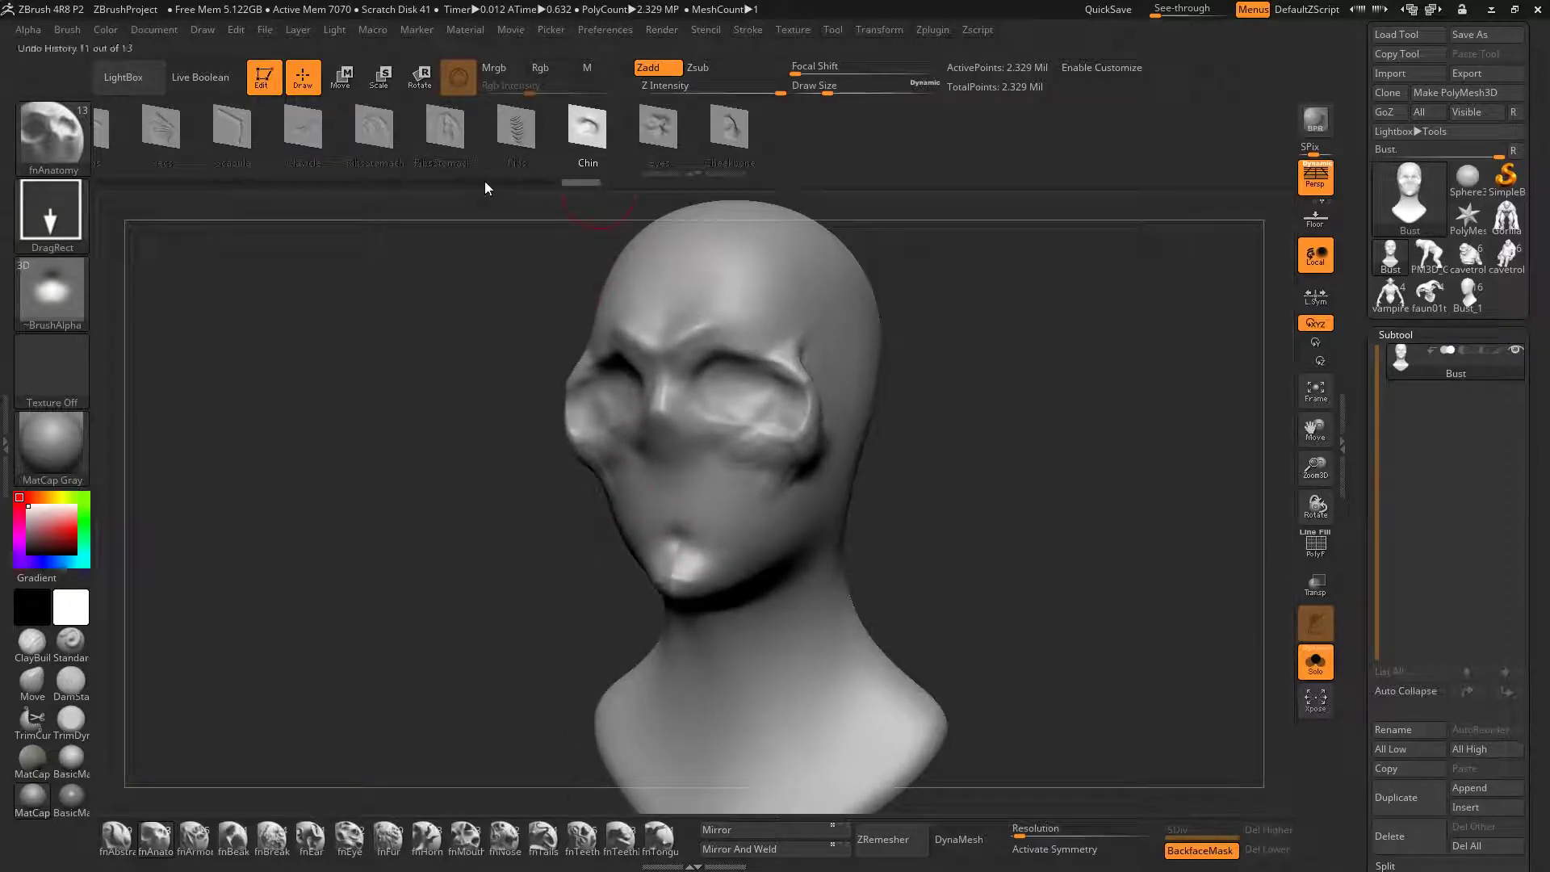
{"action": "right_click_drag", "start_coordinate": [668, 545], "coordinate": [742, 509]}
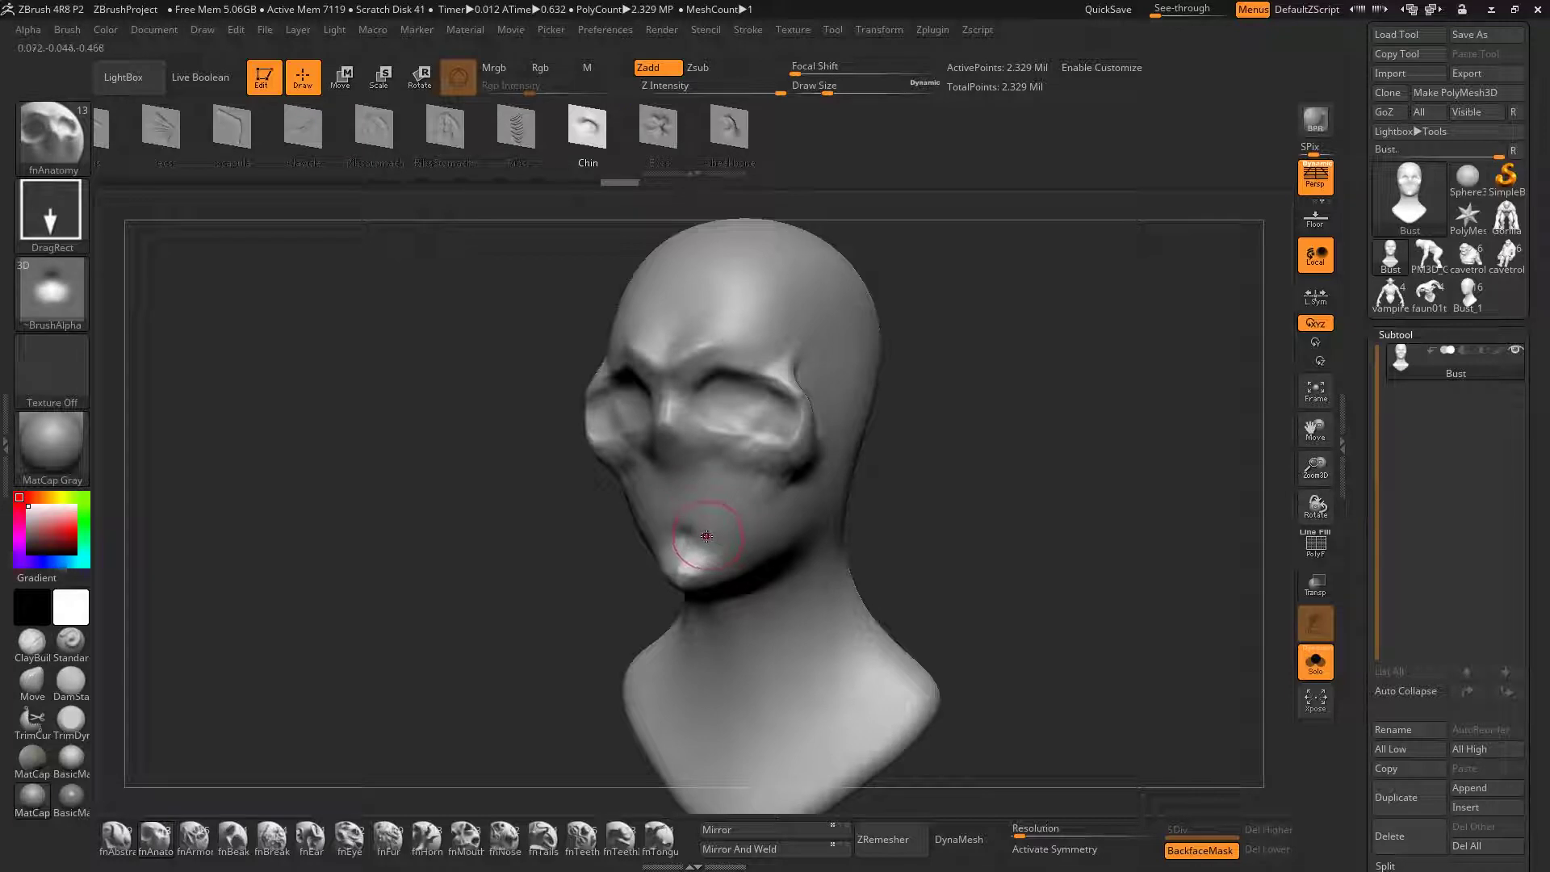
Activate symmetry and stamp the fnEar Thug ear on both sides of the head
{"action": "key", "text": "x"}
{"action": "left_click_drag", "start_coordinate": [391, 694], "coordinate": [377, 721]}
{"action": "mouse_move", "coordinate": [757, 465]}
{"action": "right_mouse_down"}
{"action": "mouse_move", "coordinate": [776, 453]}
{"action": "mouse_move", "coordinate": [741, 453]}
{"action": "mouse_move", "coordinate": [755, 465]}
{"action": "mouse_move", "coordinate": [740, 540]}
{"action": "right_mouse_up"}
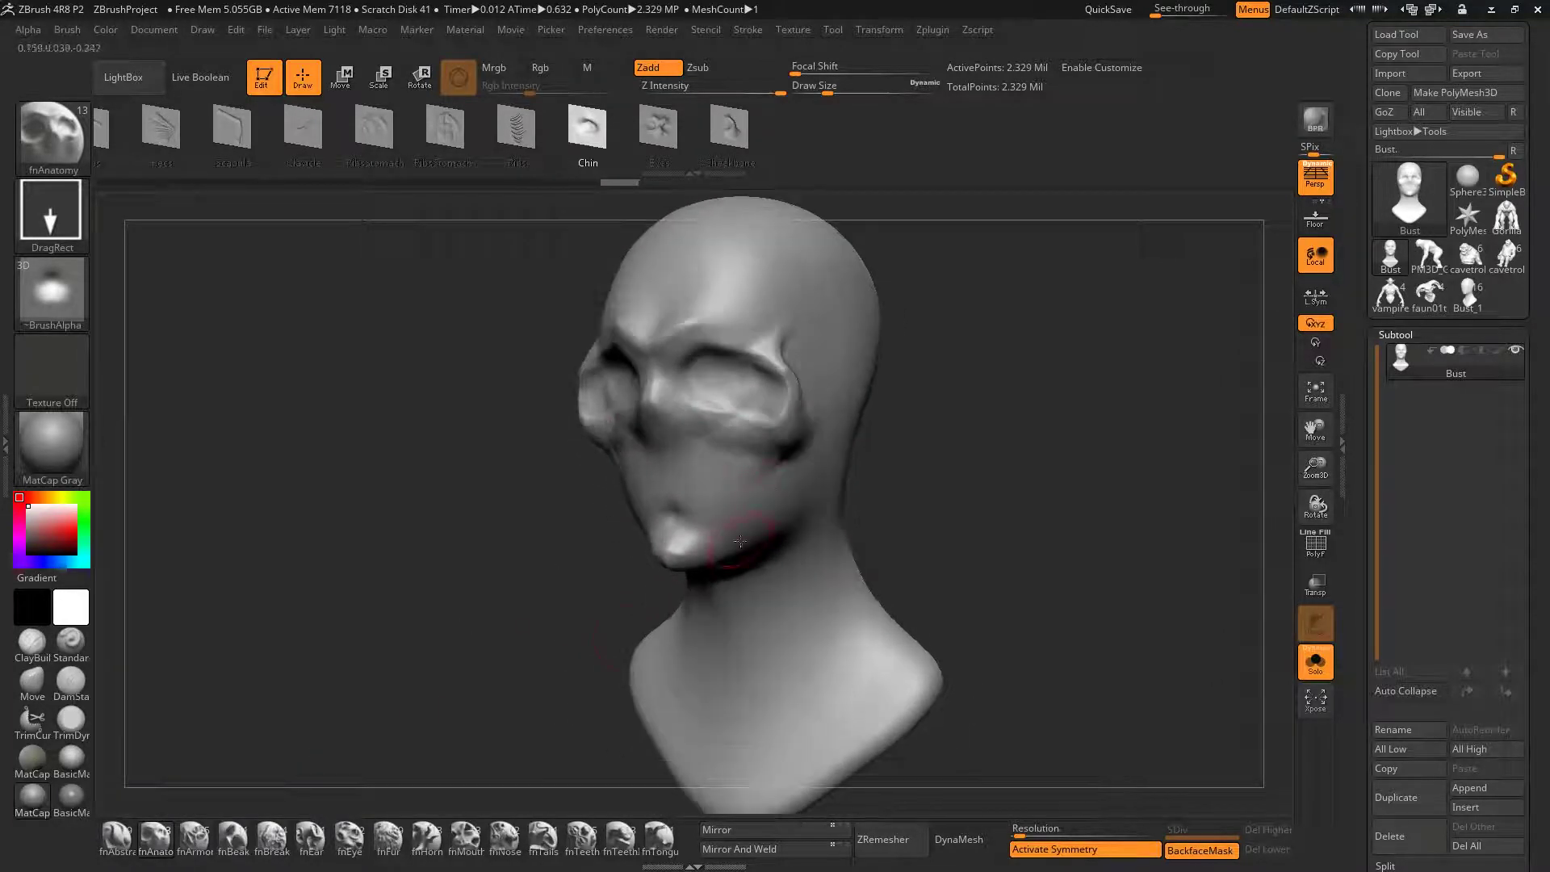
{"action": "left_click", "coordinate": [315, 844]}
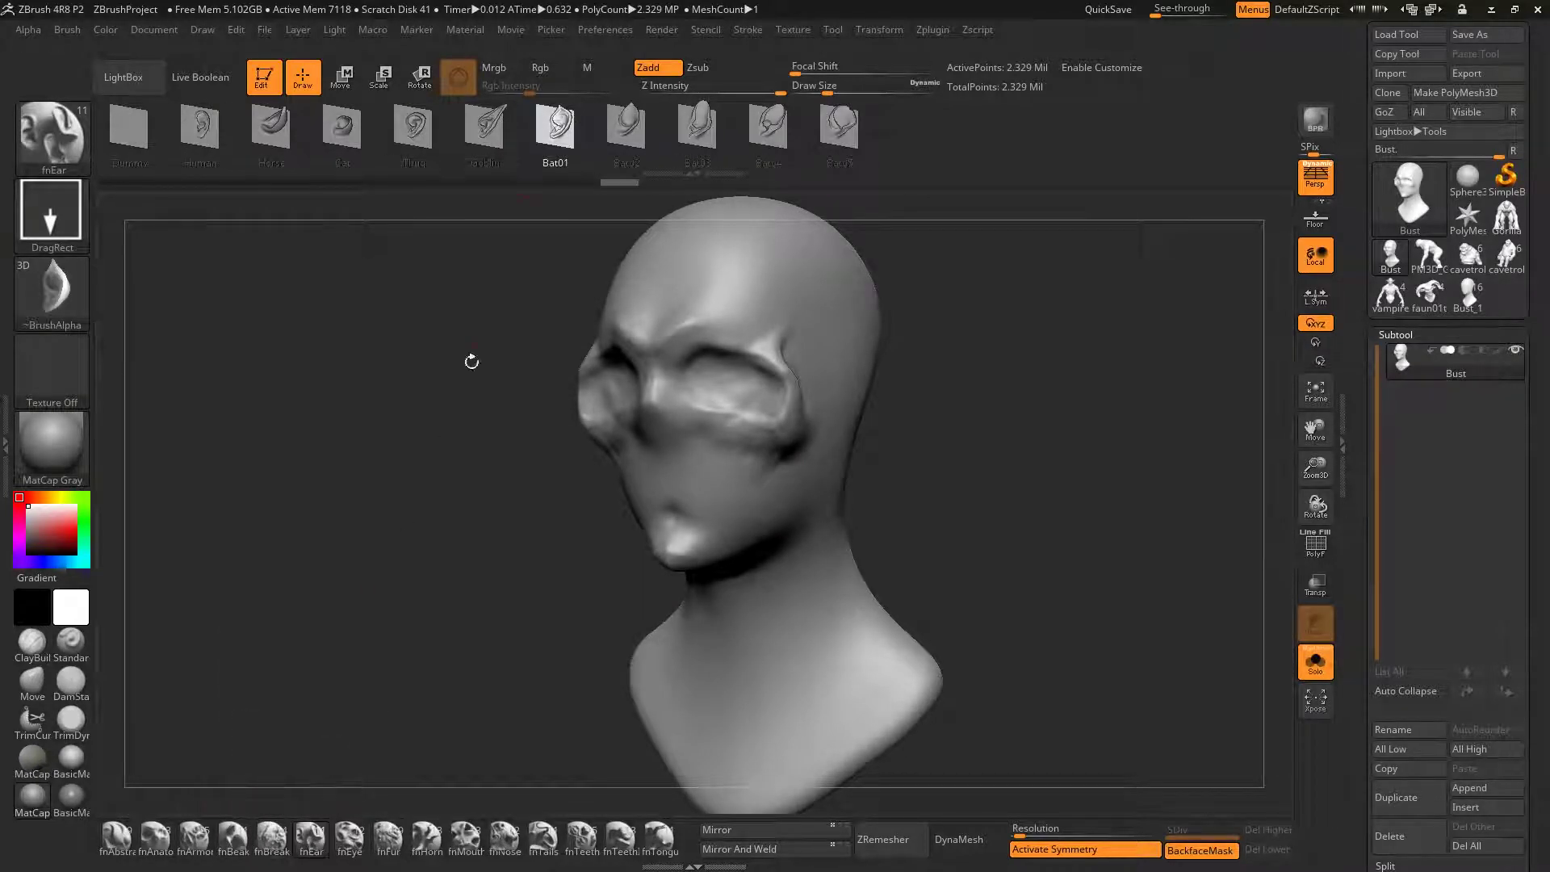
{"action": "left_click", "coordinate": [402, 136]}
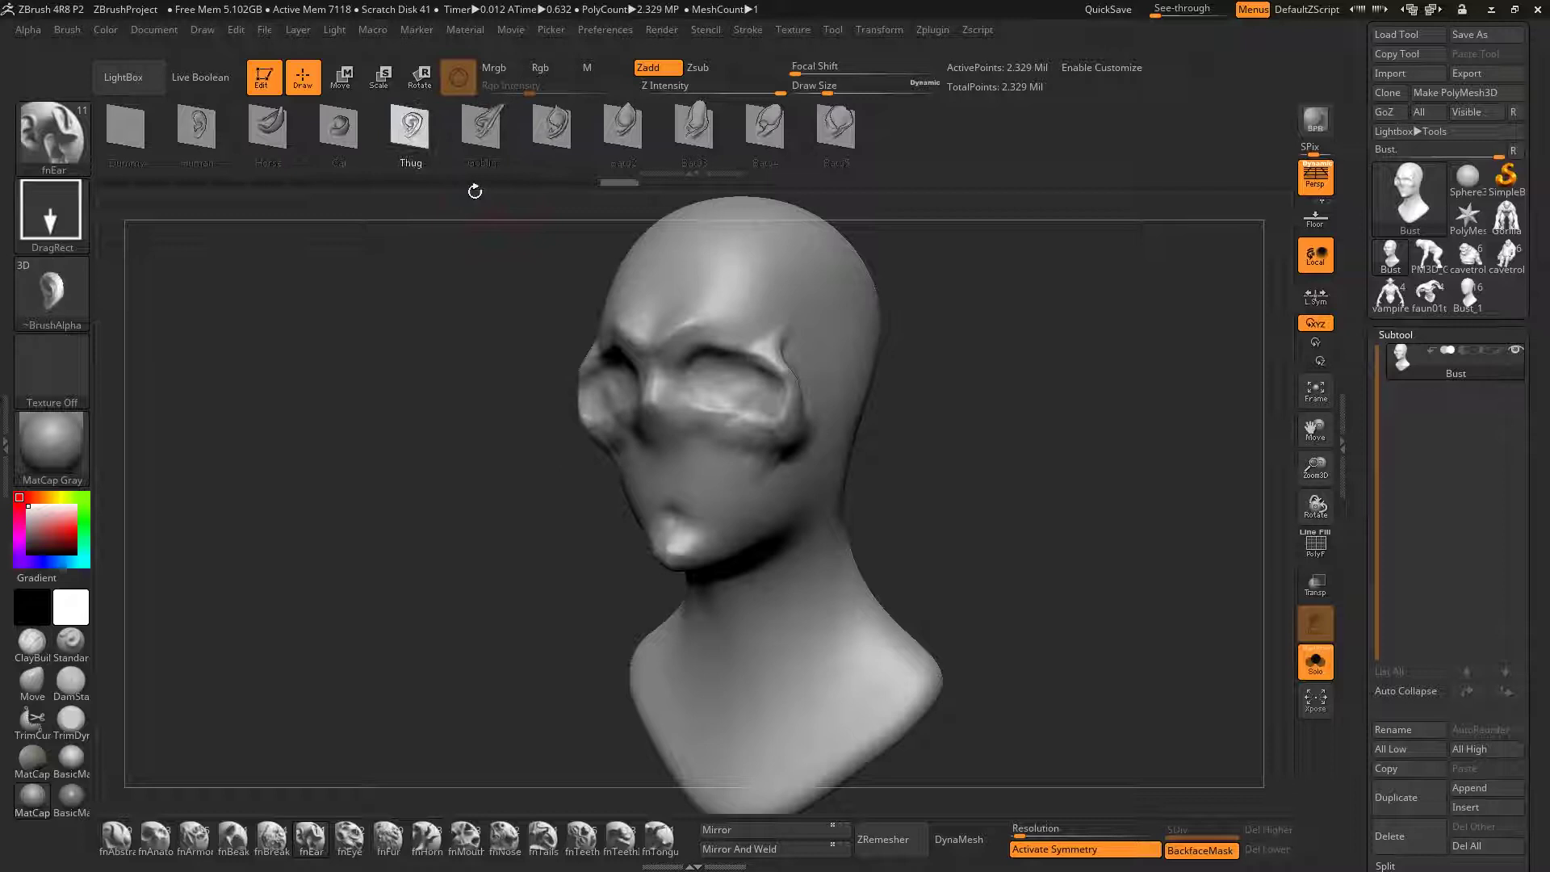
{"action": "right_click_drag", "start_coordinate": [945, 412], "coordinate": [811, 417]}
{"action": "left_click_drag", "start_coordinate": [884, 394], "coordinate": [855, 268]}
{"action": "mouse_move", "coordinate": [832, 303]}
{"action": "right_mouse_down"}
{"action": "mouse_move", "coordinate": [927, 362]}
{"action": "mouse_move", "coordinate": [888, 418]}
{"action": "right_mouse_up"}
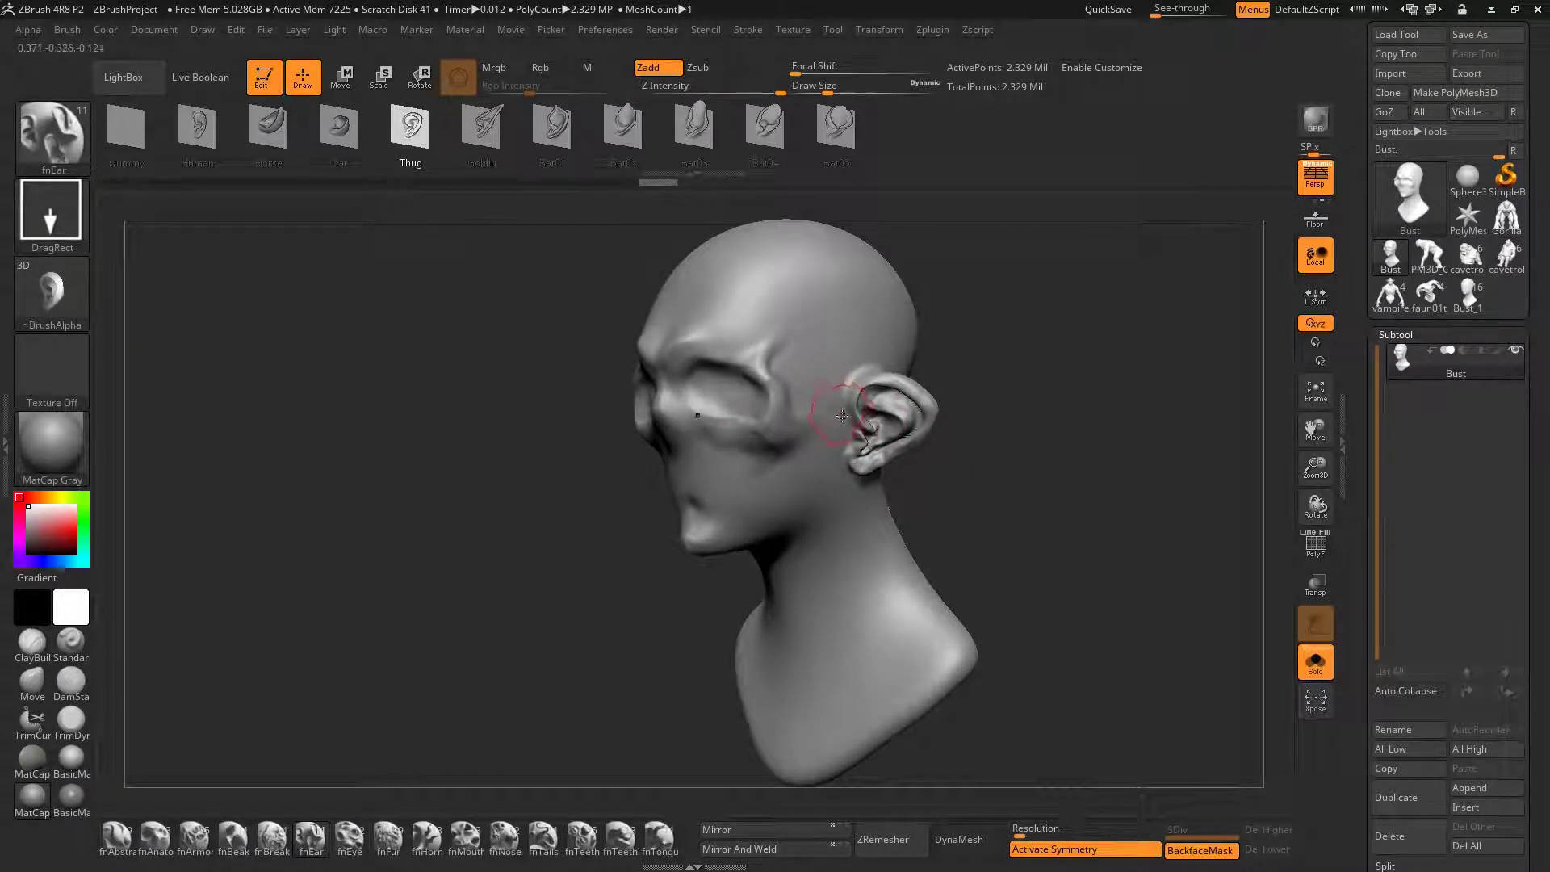
{"action": "right_click_drag", "start_coordinate": [842, 416], "coordinate": [840, 448]}
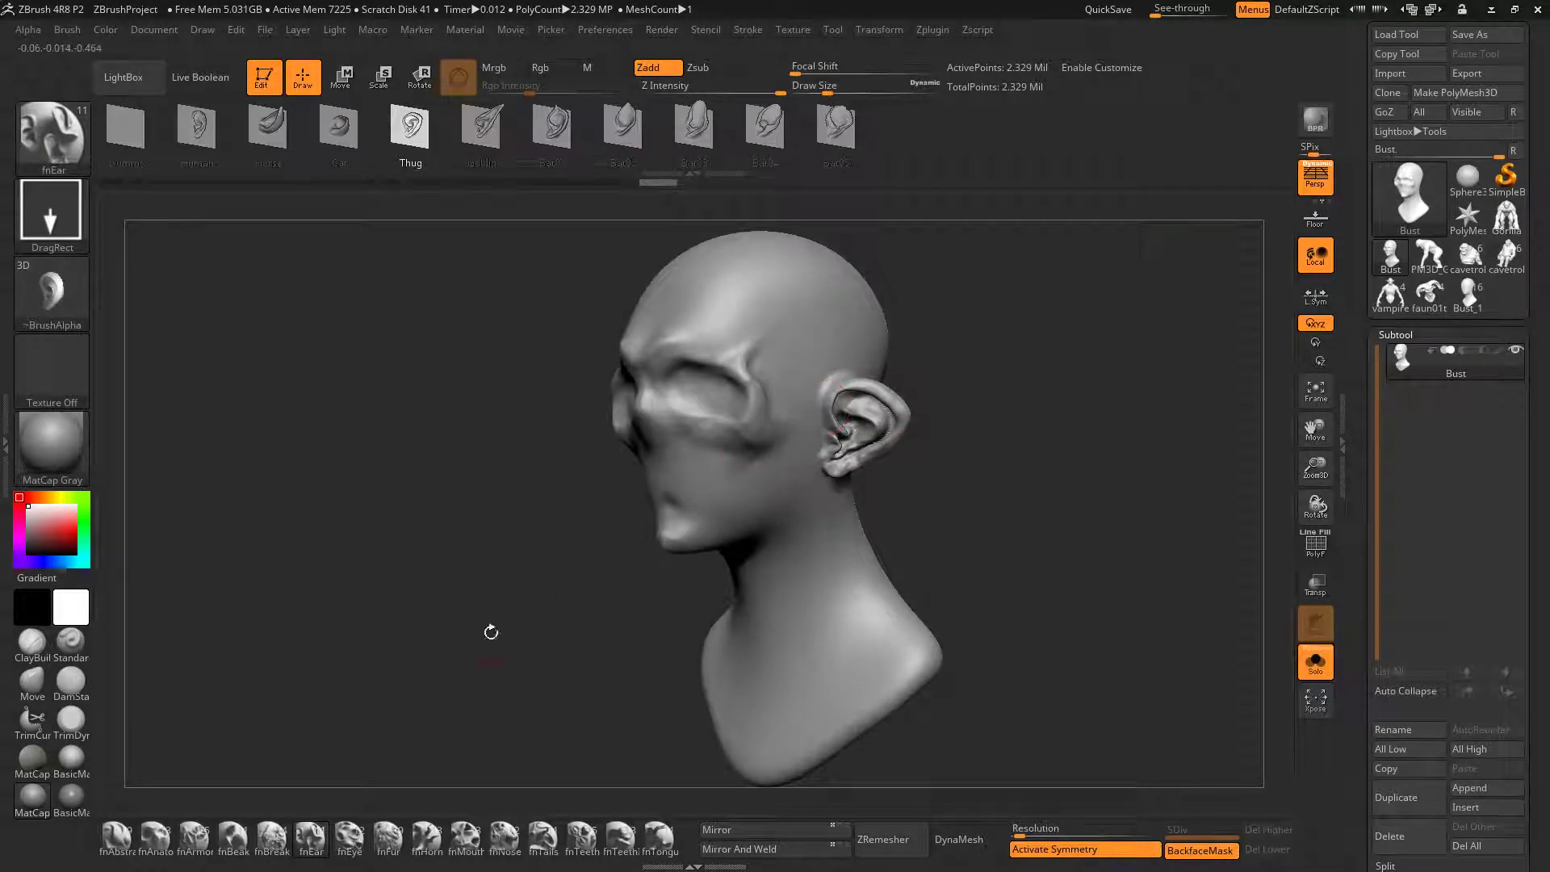
Undo the Thug ears and try stamping the fnEar Goblin ear on both sides of the head instead
{"action": "right_click_drag", "start_coordinate": [704, 404], "coordinate": [753, 401], "text": "shift"}
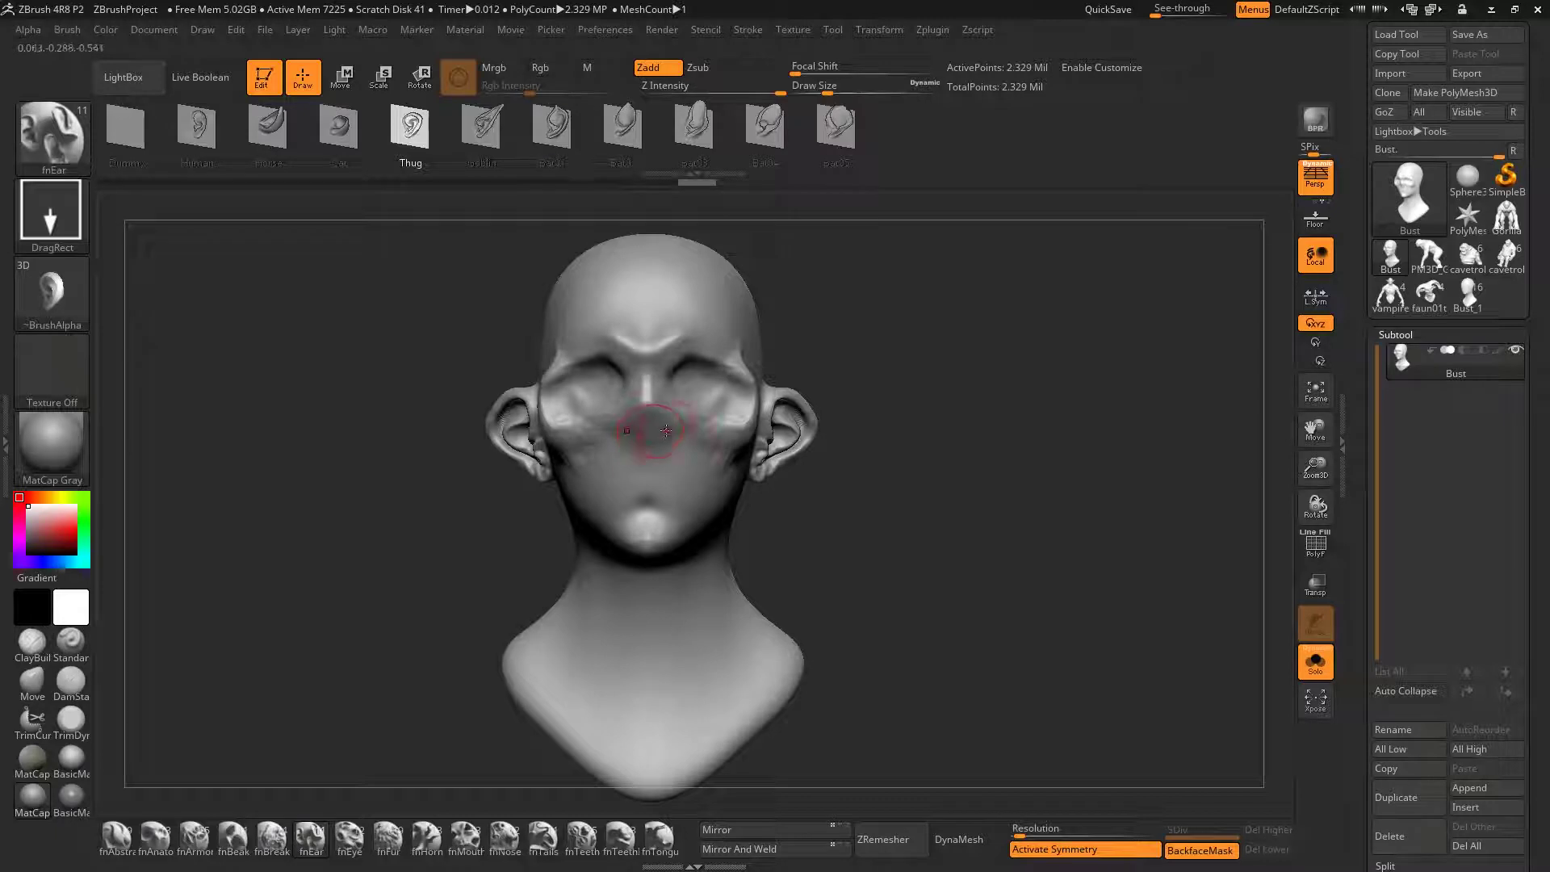
{"action": "right_click_drag", "start_coordinate": [666, 431], "coordinate": [714, 442]}
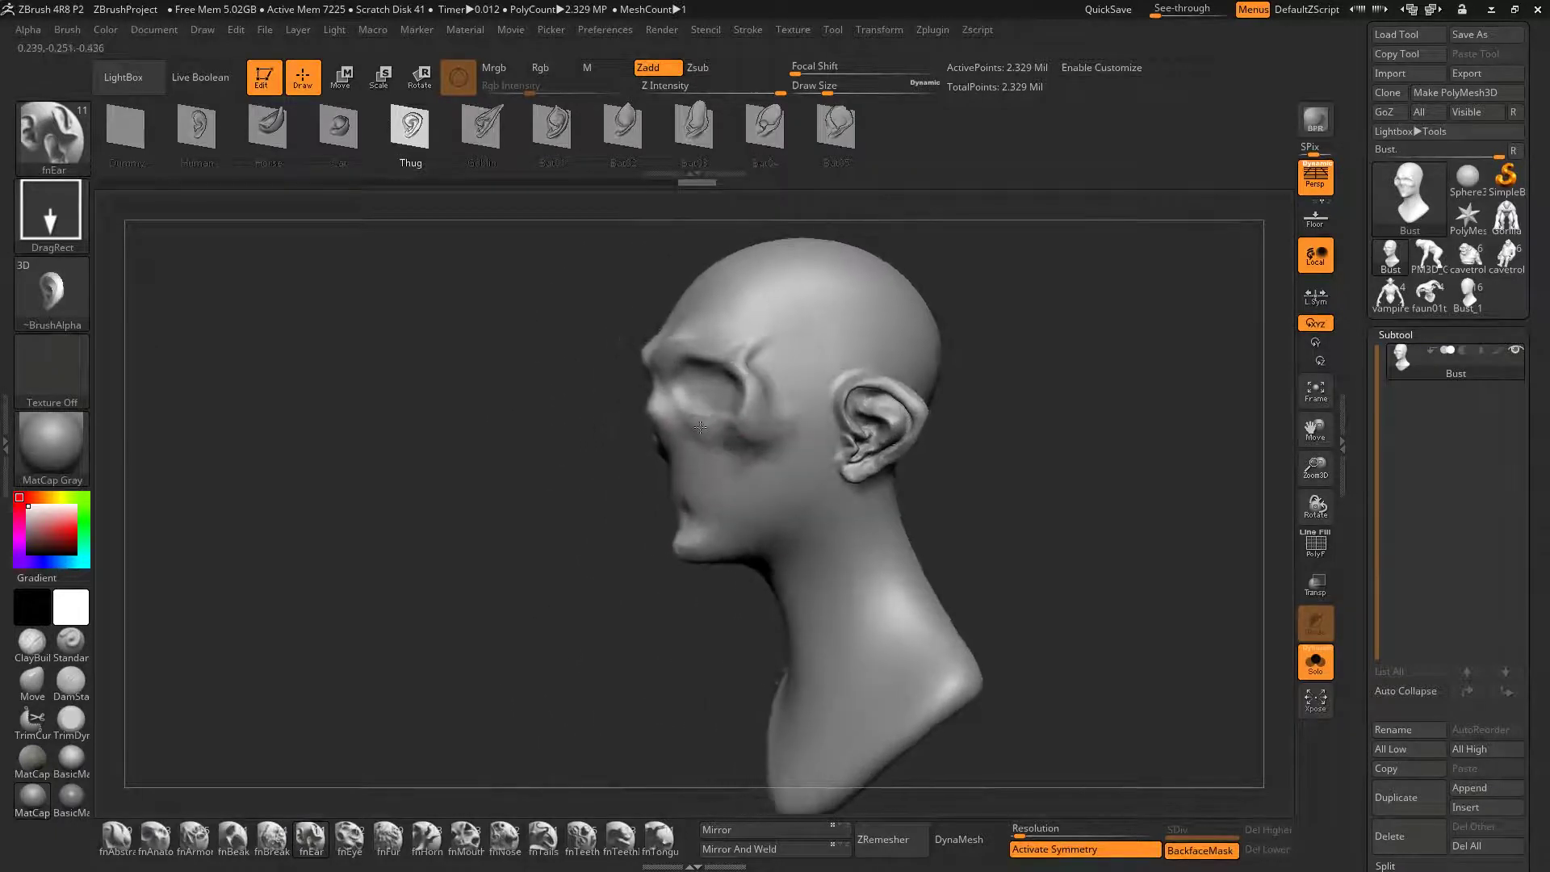
{"action": "left_click_drag", "start_coordinate": [700, 427], "coordinate": [766, 437]}
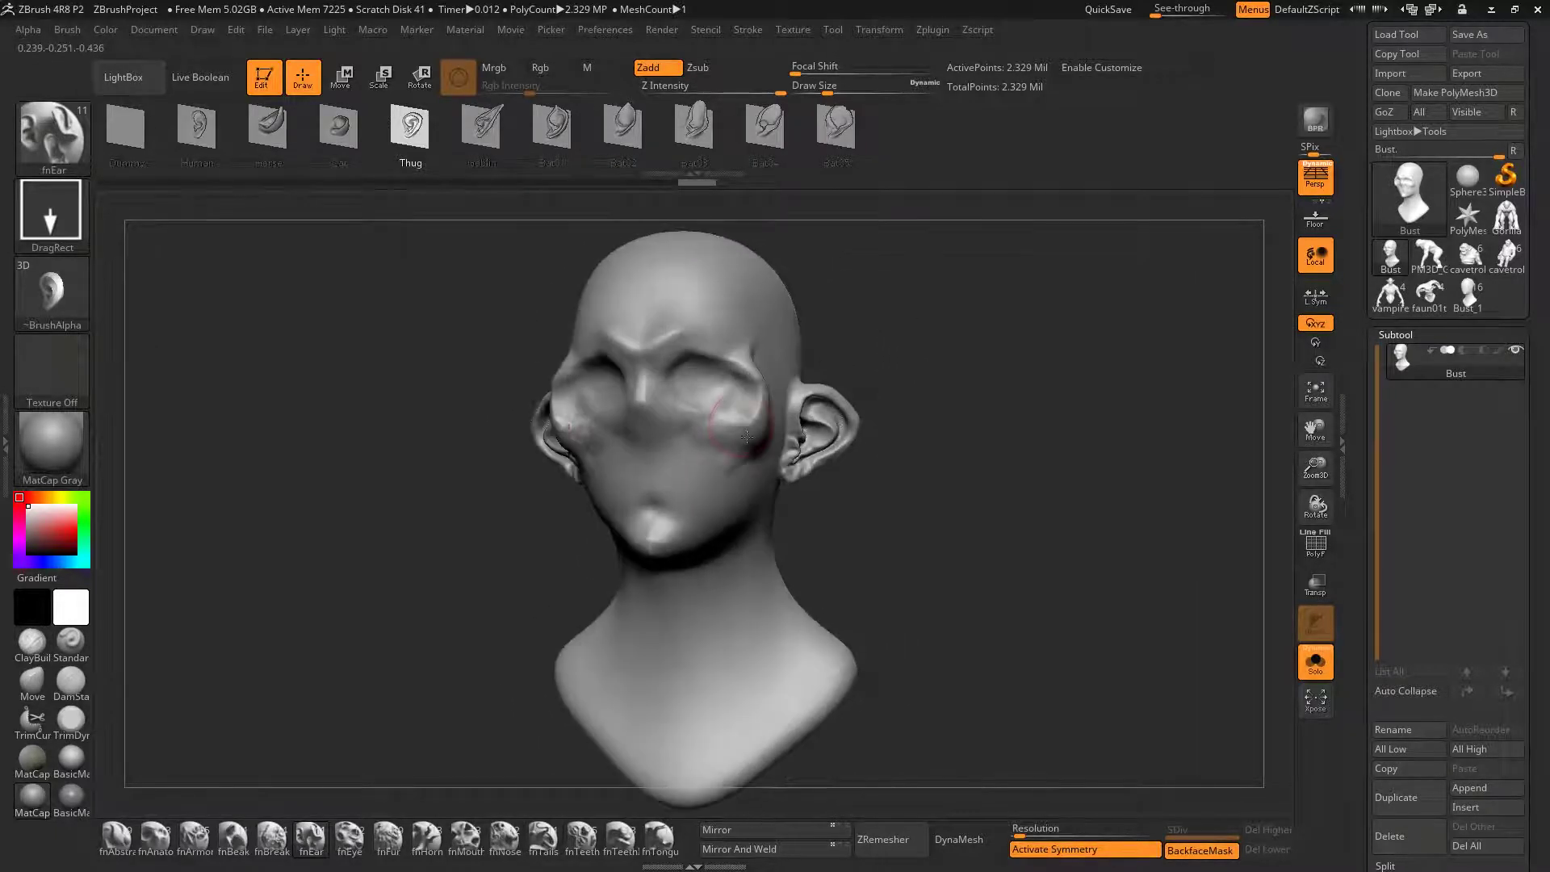
{"action": "left_click", "coordinate": [487, 141]}
{"action": "key", "text": "ctrl+z"}
{"action": "left_click_drag", "start_coordinate": [854, 461], "coordinate": [820, 439]}
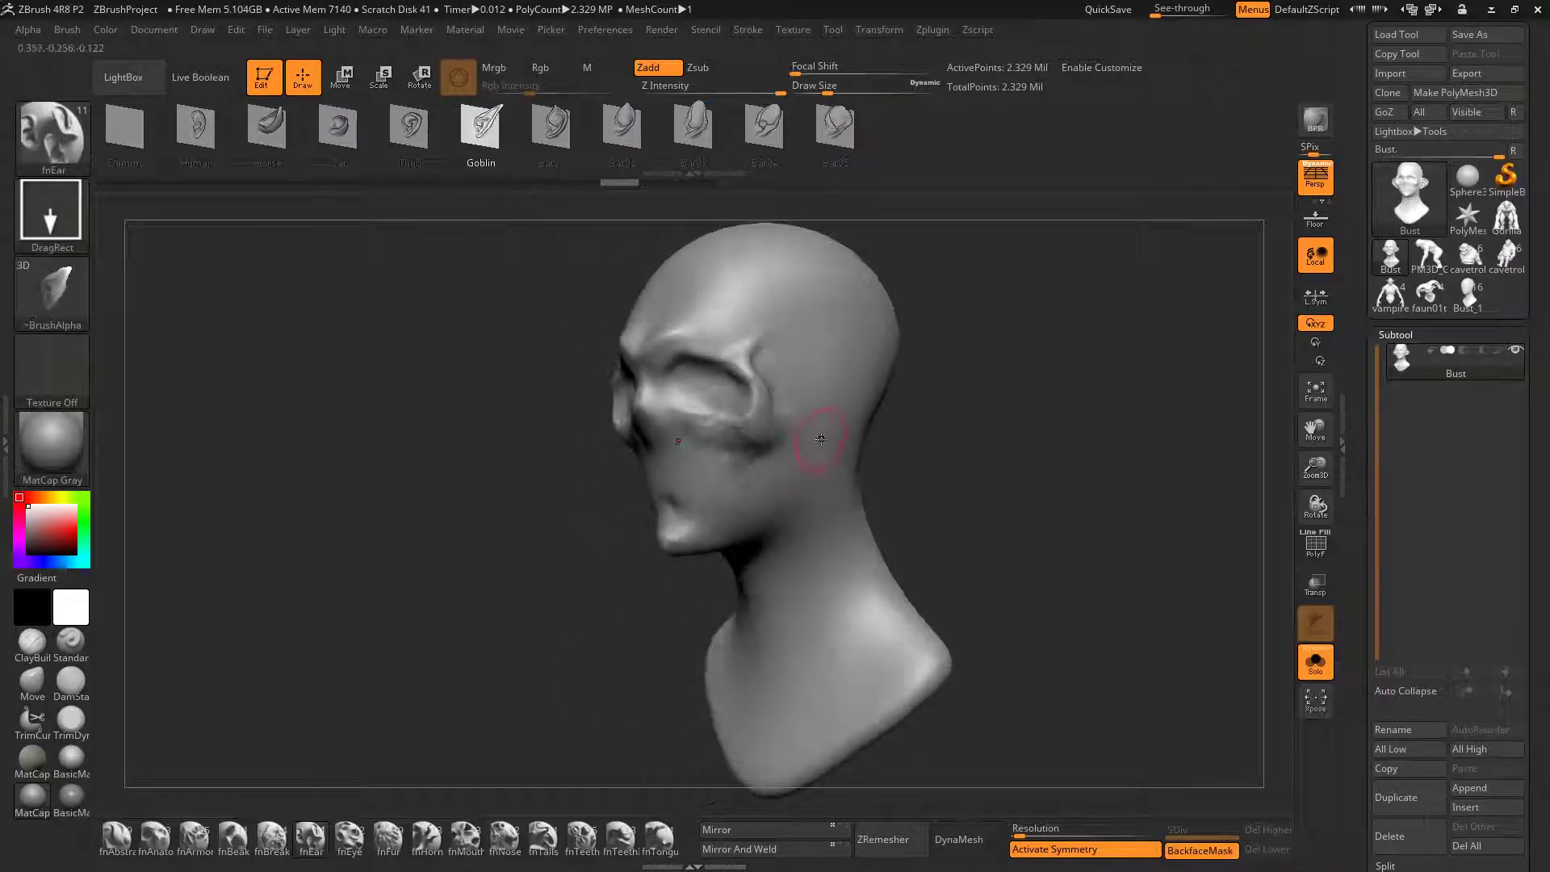
{"action": "left_click_drag", "start_coordinate": [843, 358], "coordinate": [840, 343]}
{"action": "right_click_drag", "start_coordinate": [823, 355], "coordinate": [850, 410], "text": "shift"}
{"action": "key", "text": "ctrl+z"}
{"action": "left_click_drag", "start_coordinate": [849, 412], "coordinate": [846, 347]}
{"action": "right_click_drag", "start_coordinate": [849, 323], "coordinate": [900, 319], "text": "shift"}
{"action": "key", "text": "ctrl+z"}
Restamp the fnEar Thug ear on both sides of the head behind the jaw
{"action": "left_click", "coordinate": [412, 133]}
{"action": "right_click_drag", "start_coordinate": [830, 398], "coordinate": [809, 404]}
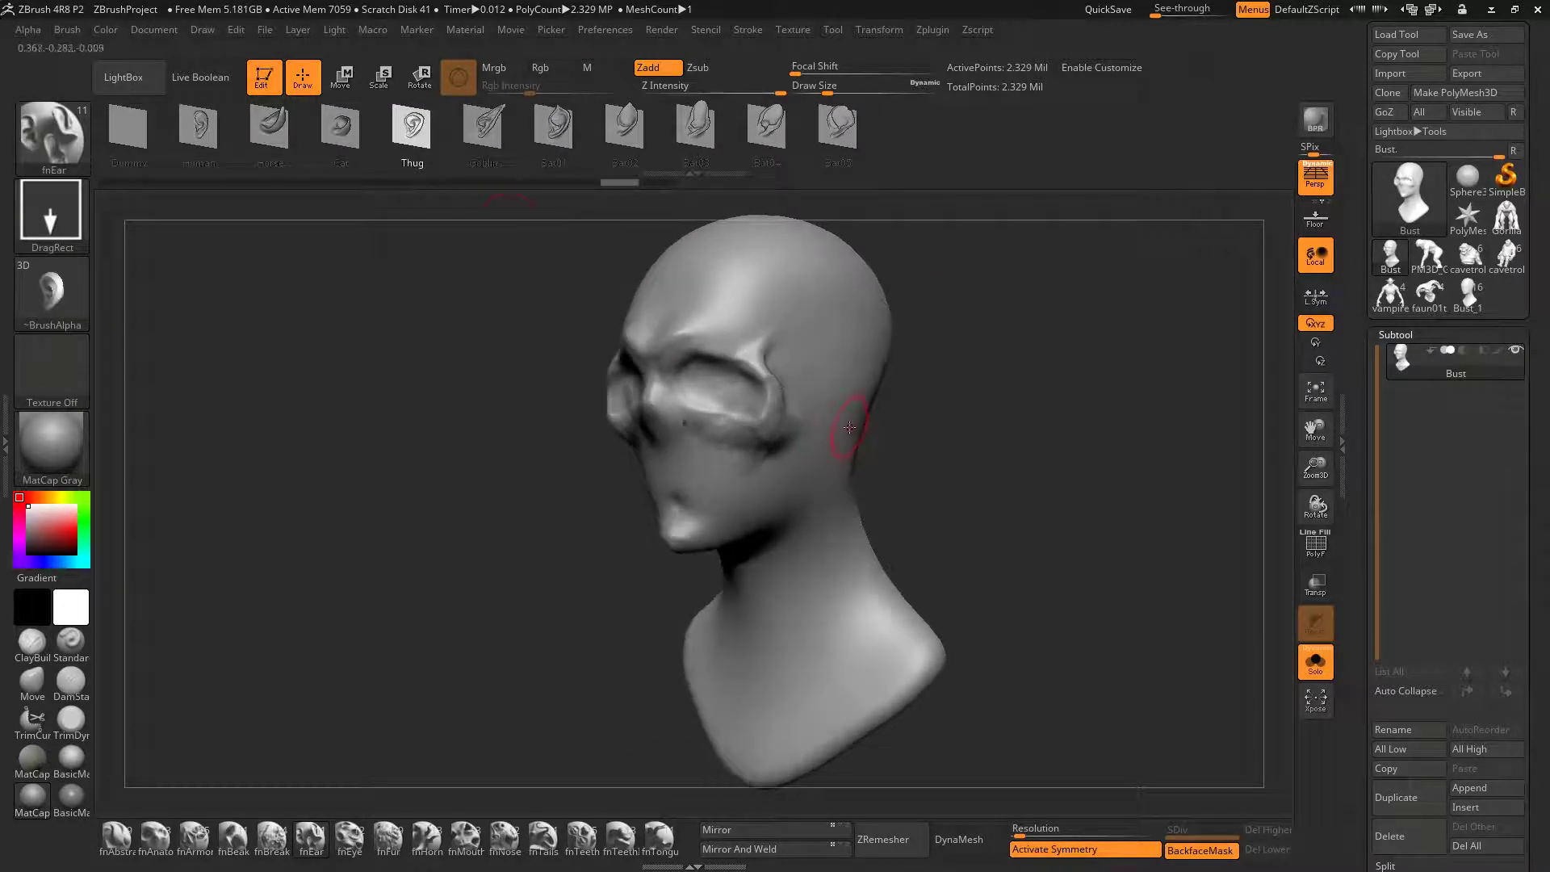
{"action": "left_click_drag", "start_coordinate": [853, 427], "coordinate": [854, 293]}
{"action": "right_click_drag", "start_coordinate": [837, 436], "coordinate": [800, 446]}
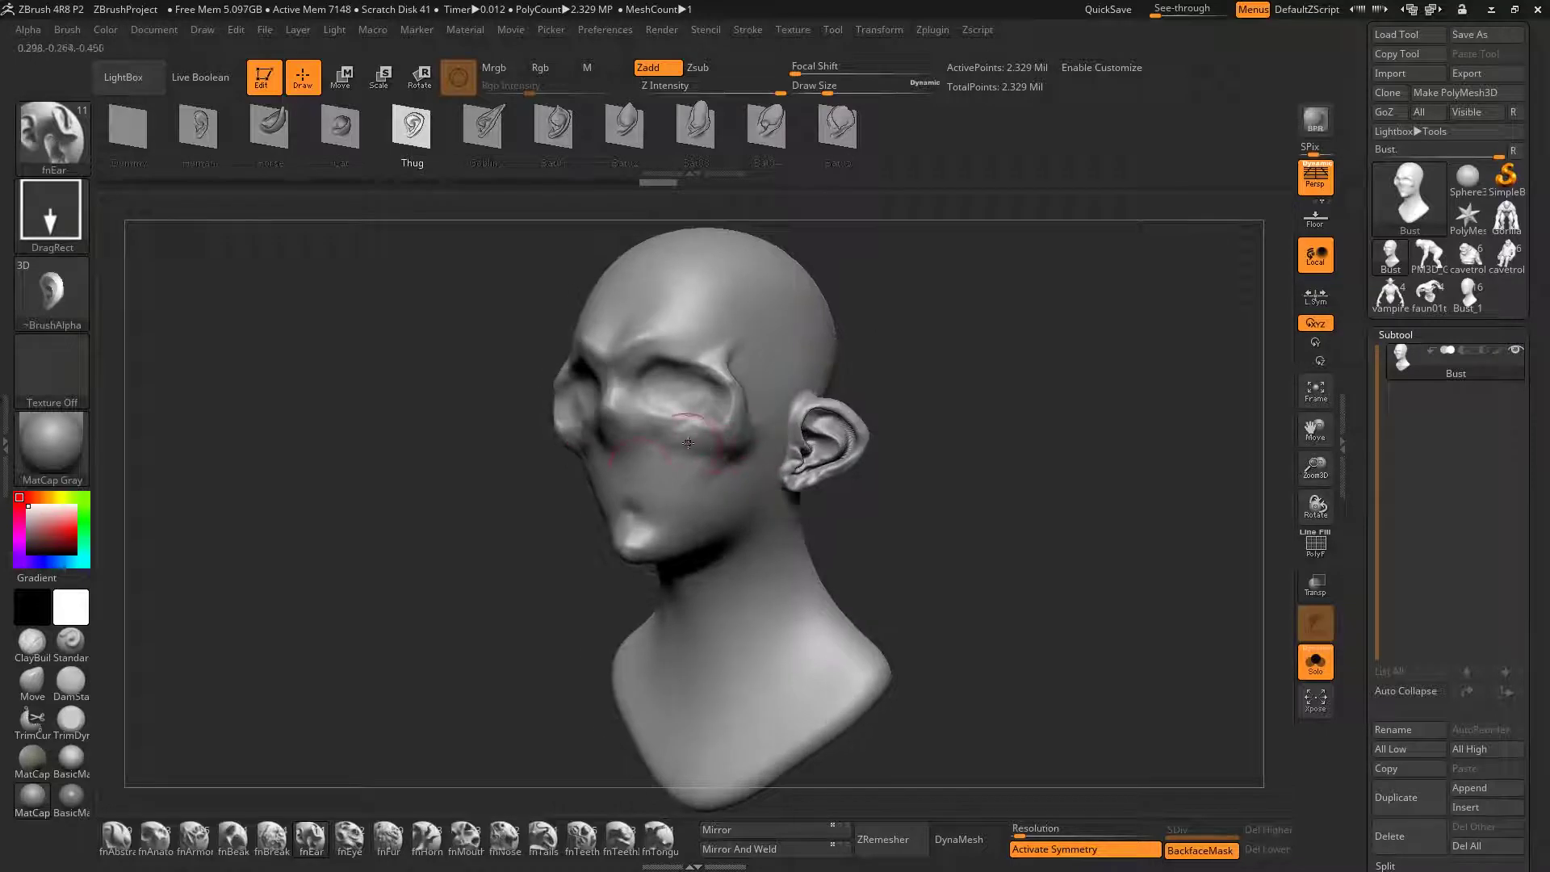
Fill in both eye sockets with symmetric ClayBuildup strokes to prepare the surface for eyes
{"action": "left_click", "coordinate": [348, 839]}
{"action": "right_click_drag", "start_coordinate": [672, 403], "coordinate": [711, 420]}
{"action": "key", "text": "b"}
{"action": "key", "text": "c"}
{"action": "key", "text": "b"}
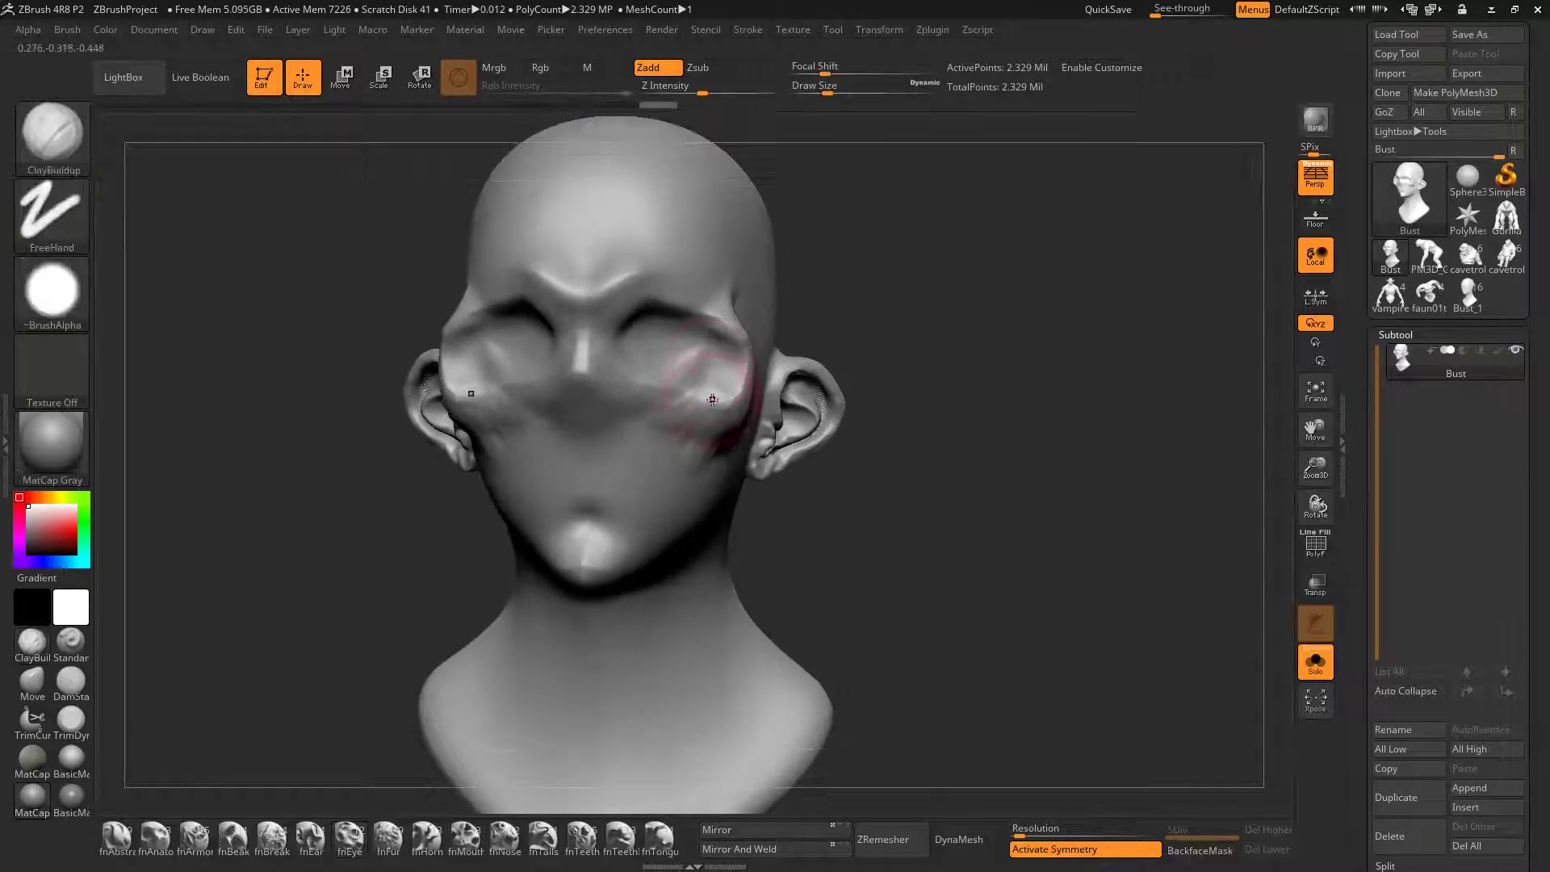
{"action": "mouse_move", "coordinate": [710, 352]}
{"action": "left_mouse_down"}
{"action": "mouse_move", "coordinate": [661, 367]}
{"action": "mouse_move", "coordinate": [687, 387]}
{"action": "left_mouse_up"}
{"action": "right_click_drag", "start_coordinate": [645, 396], "coordinate": [670, 386]}
{"action": "key", "text": "bracketright"}
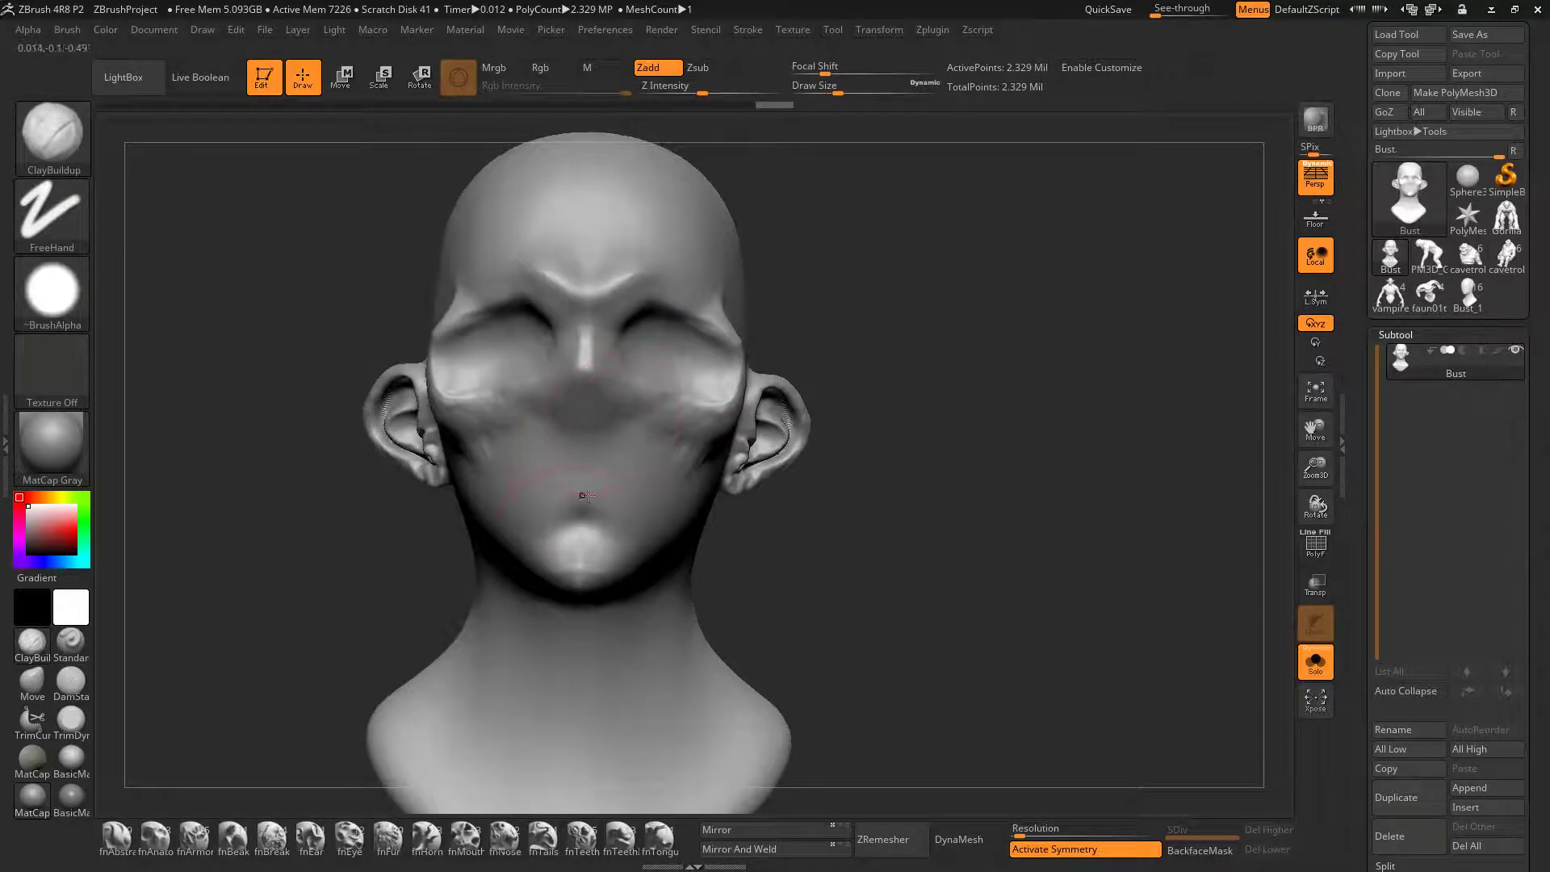
{"action": "mouse_move", "coordinate": [604, 491]}
{"action": "right_mouse_down"}
{"action": "mouse_move", "coordinate": [520, 512]}
{"action": "mouse_move", "coordinate": [557, 509]}
{"action": "right_mouse_up"}
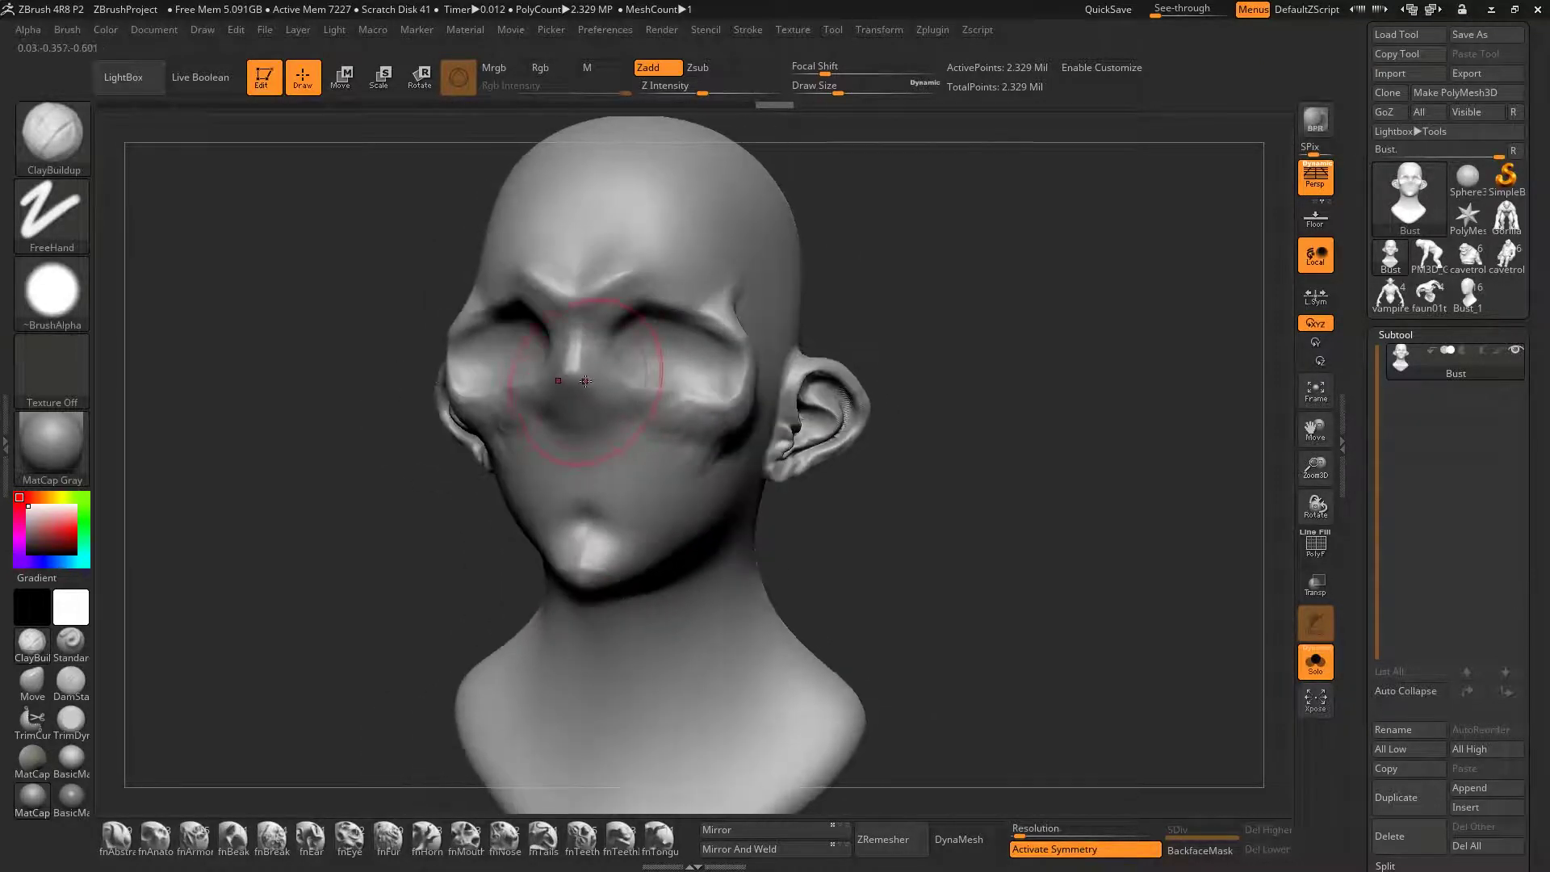
Stamp the fnEye Elephant eye into both eye sockets with symmetry on
{"action": "mouse_move", "coordinate": [587, 376]}
{"action": "right_mouse_down"}
{"action": "mouse_move", "coordinate": [634, 359]}
{"action": "mouse_move", "coordinate": [594, 398]}
{"action": "mouse_move", "coordinate": [662, 463]}
{"action": "right_mouse_up"}
{"action": "left_click", "coordinate": [363, 836]}
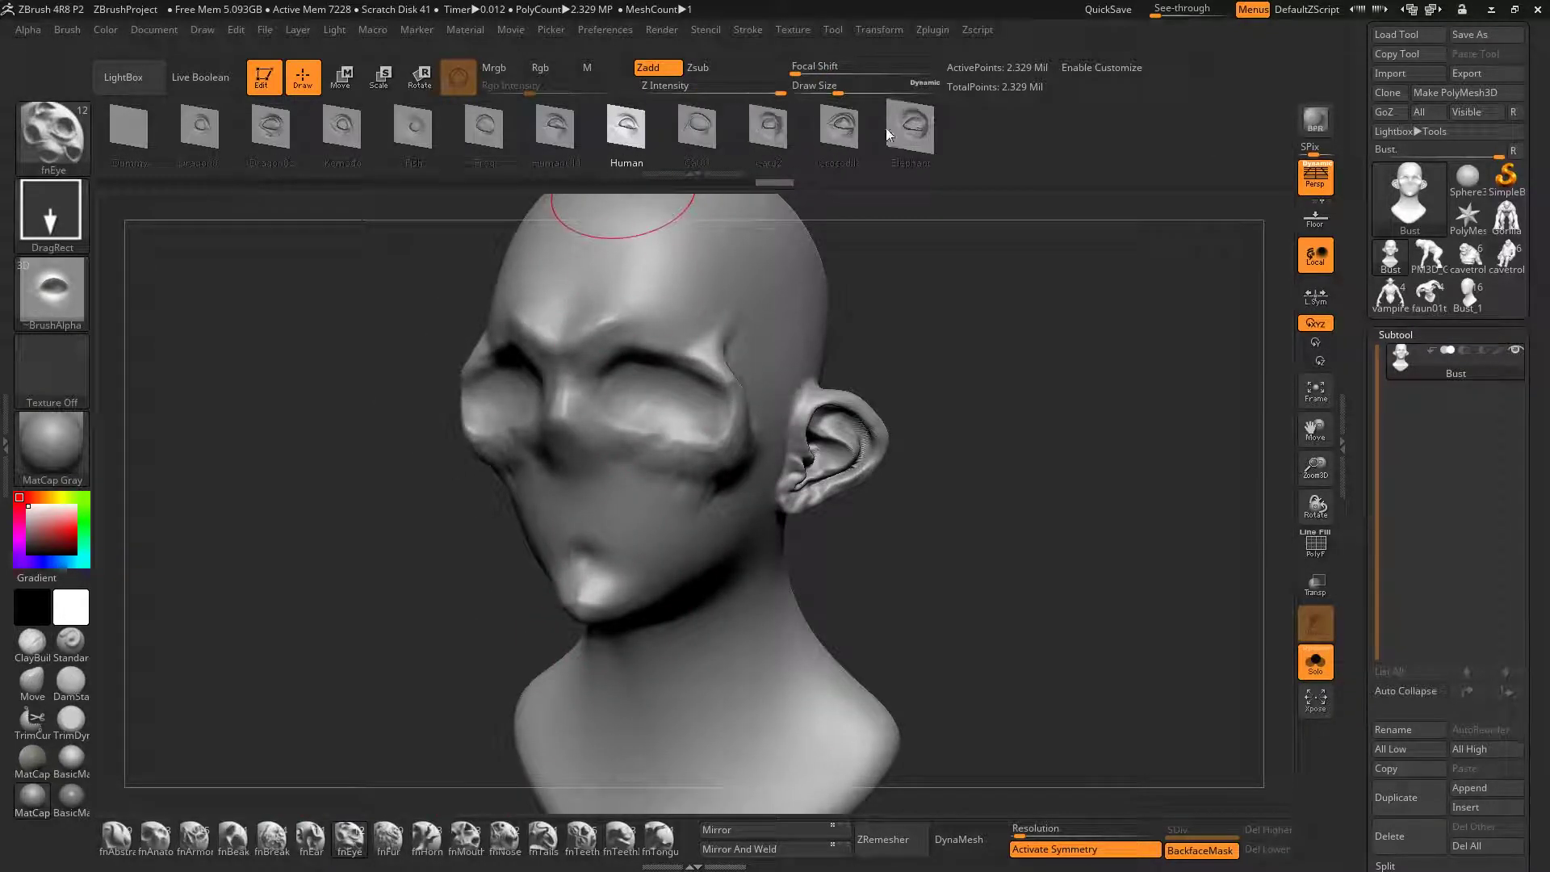
{"action": "left_click", "coordinate": [885, 127]}
{"action": "right_click_drag", "start_coordinate": [638, 380], "coordinate": [672, 399]}
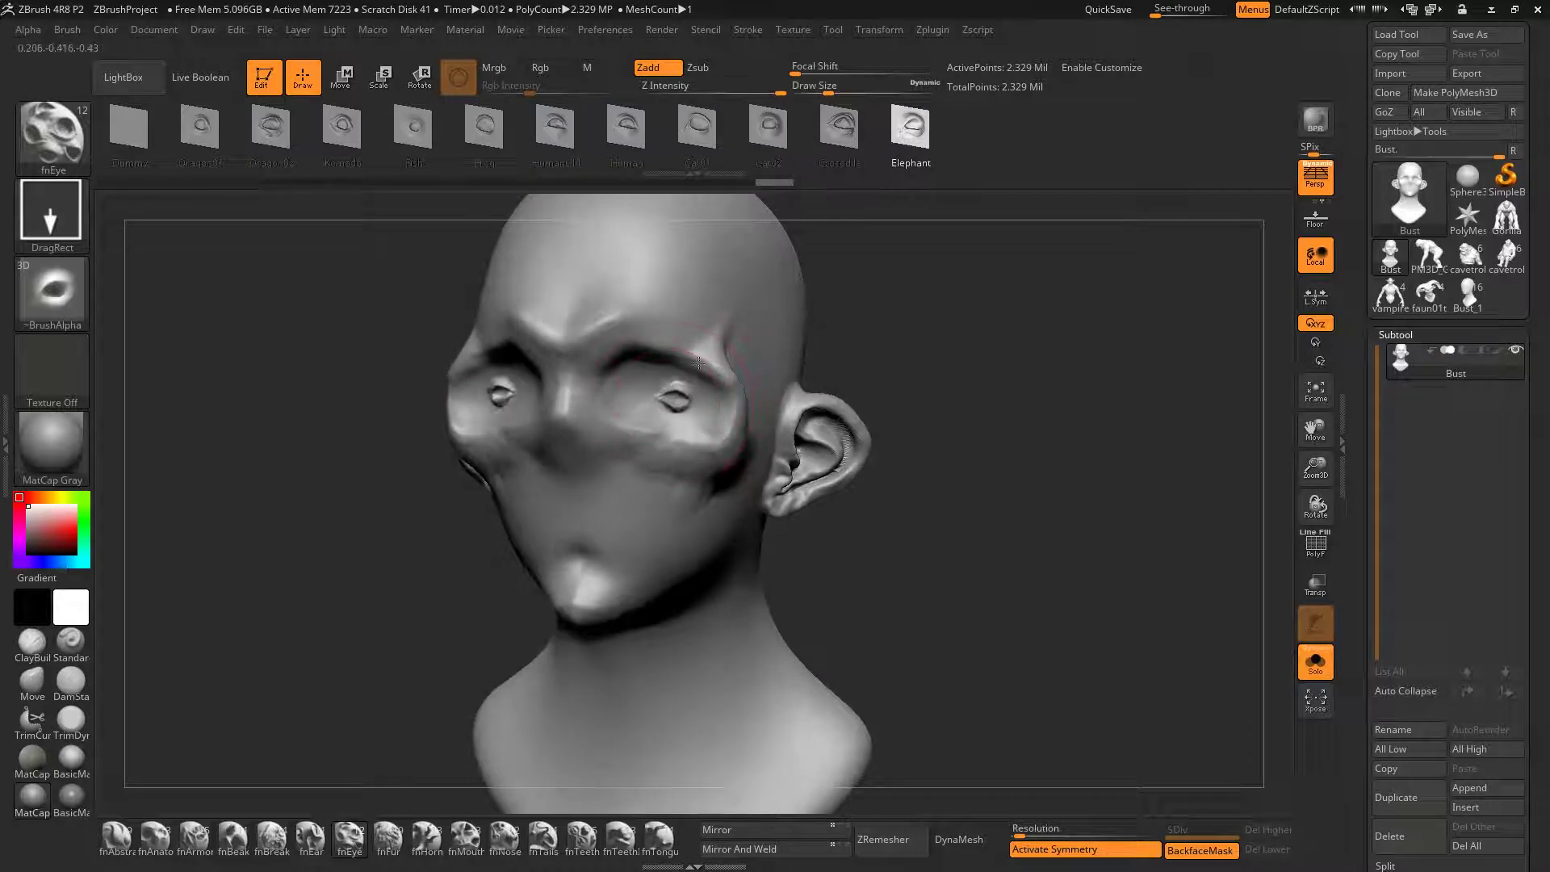
{"action": "left_click_drag", "start_coordinate": [698, 364], "coordinate": [696, 324]}
{"action": "mouse_move", "coordinate": [698, 331]}
{"action": "right_mouse_down"}
{"action": "mouse_move", "coordinate": [752, 426]}
{"action": "mouse_move", "coordinate": [695, 404]}
{"action": "mouse_move", "coordinate": [720, 416]}
{"action": "mouse_move", "coordinate": [685, 478]}
{"action": "right_mouse_up"}
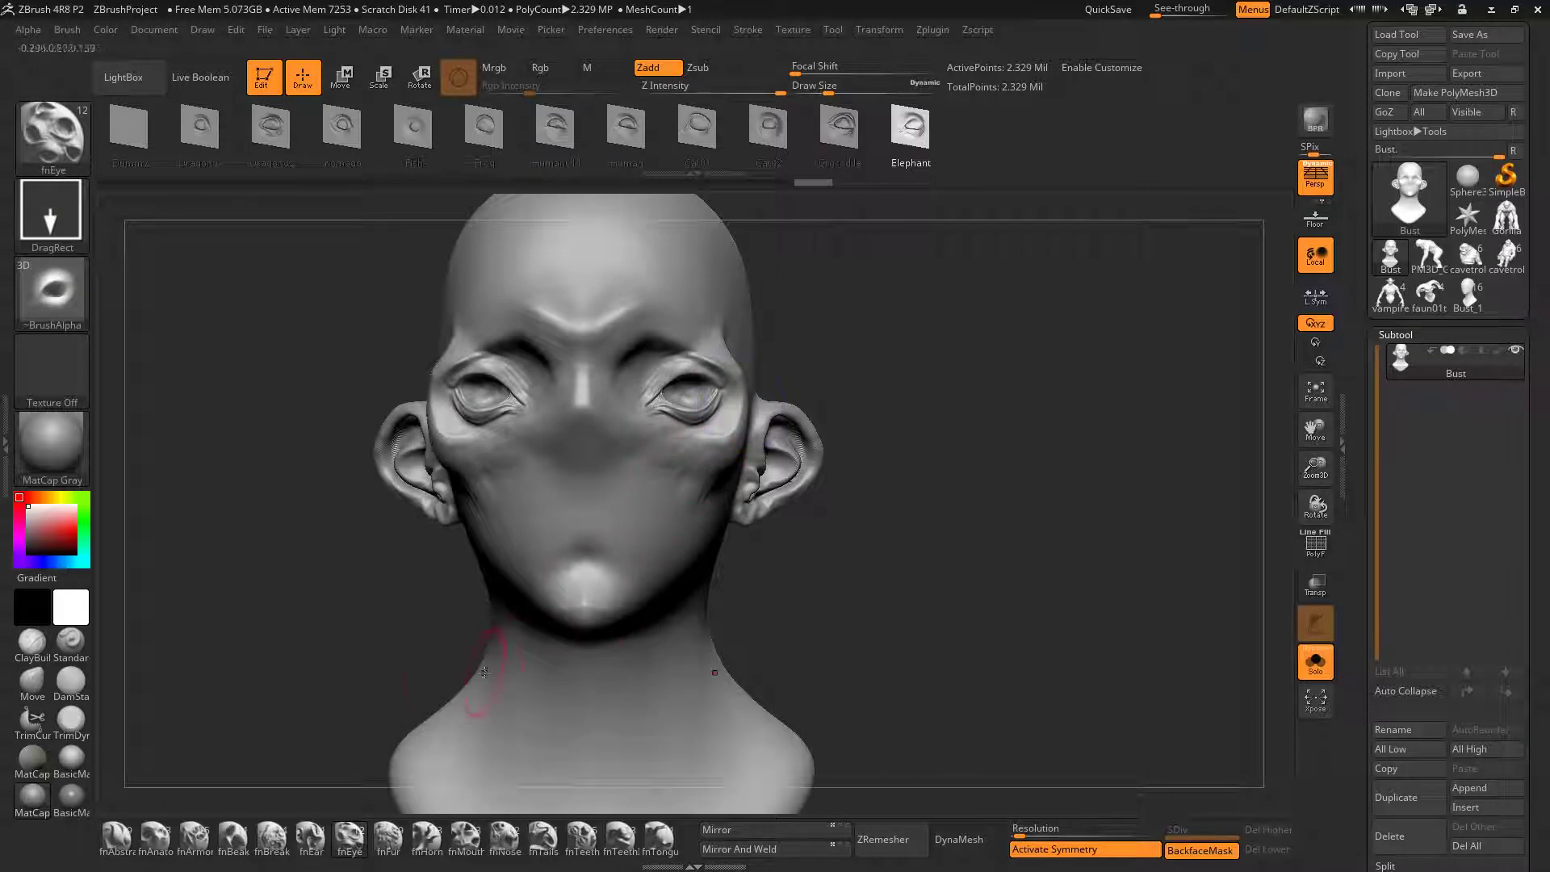
Try stamping extra Elephant eyes on the temples and the sides of the skull, and undo them
{"action": "right_click_drag", "start_coordinate": [574, 555], "coordinate": [670, 388]}
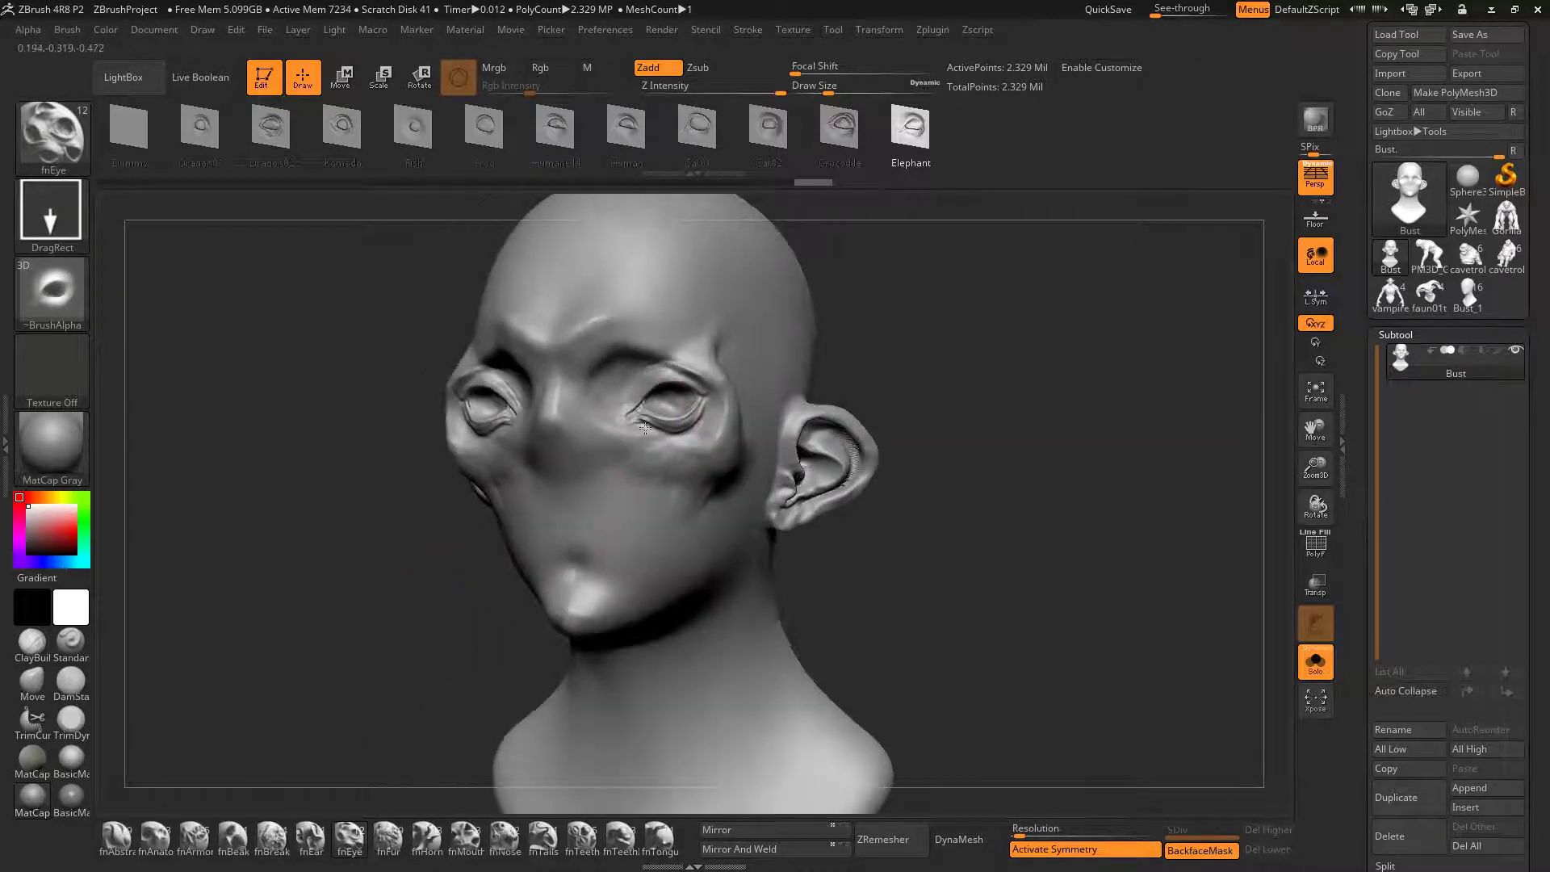
{"action": "mouse_move", "coordinate": [663, 330]}
{"action": "left_mouse_down"}
{"action": "mouse_move", "coordinate": [704, 380]}
{"action": "mouse_move", "coordinate": [727, 337]}
{"action": "left_mouse_up"}
{"action": "right_click_drag", "start_coordinate": [709, 253], "coordinate": [738, 294]}
{"action": "left_click_drag", "start_coordinate": [768, 258], "coordinate": [796, 172]}
{"action": "right_click_drag", "start_coordinate": [726, 266], "coordinate": [780, 331]}
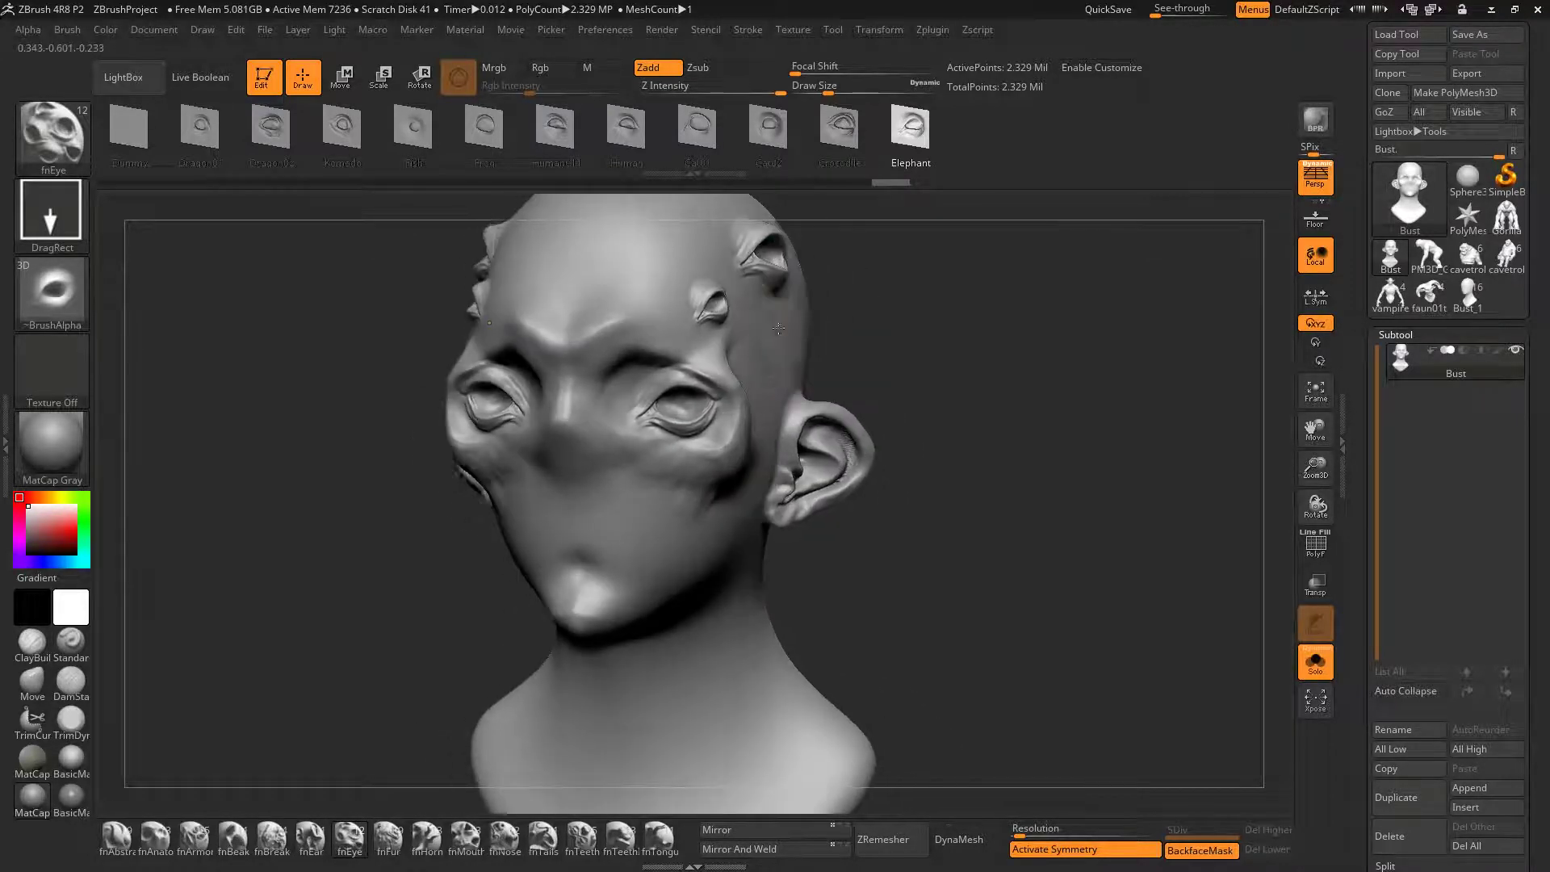
{"action": "key", "text": "ctrl+z"}
{"action": "key", "text": "ctrl+z"}
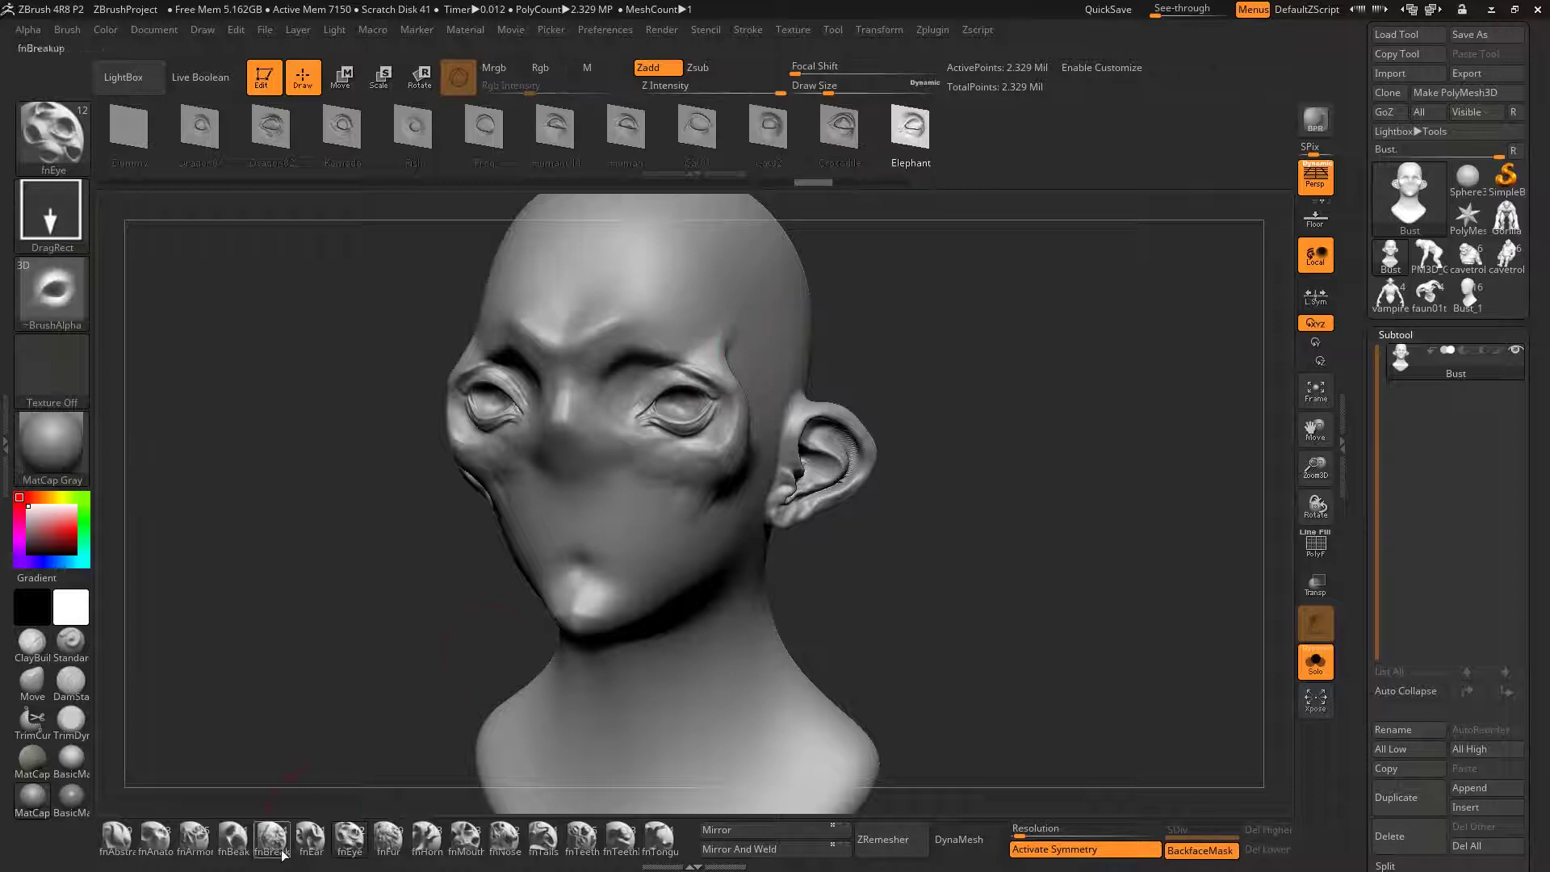
Stamp the fnMouth OldSad mouth on the face's centre just above the chin, with symmetry off
{"action": "left_click", "coordinate": [466, 840]}
{"action": "mouse_move", "coordinate": [638, 424]}
{"action": "right_mouse_down"}
{"action": "mouse_move", "coordinate": [682, 413]}
{"action": "mouse_move", "coordinate": [695, 386]}
{"action": "right_mouse_up"}
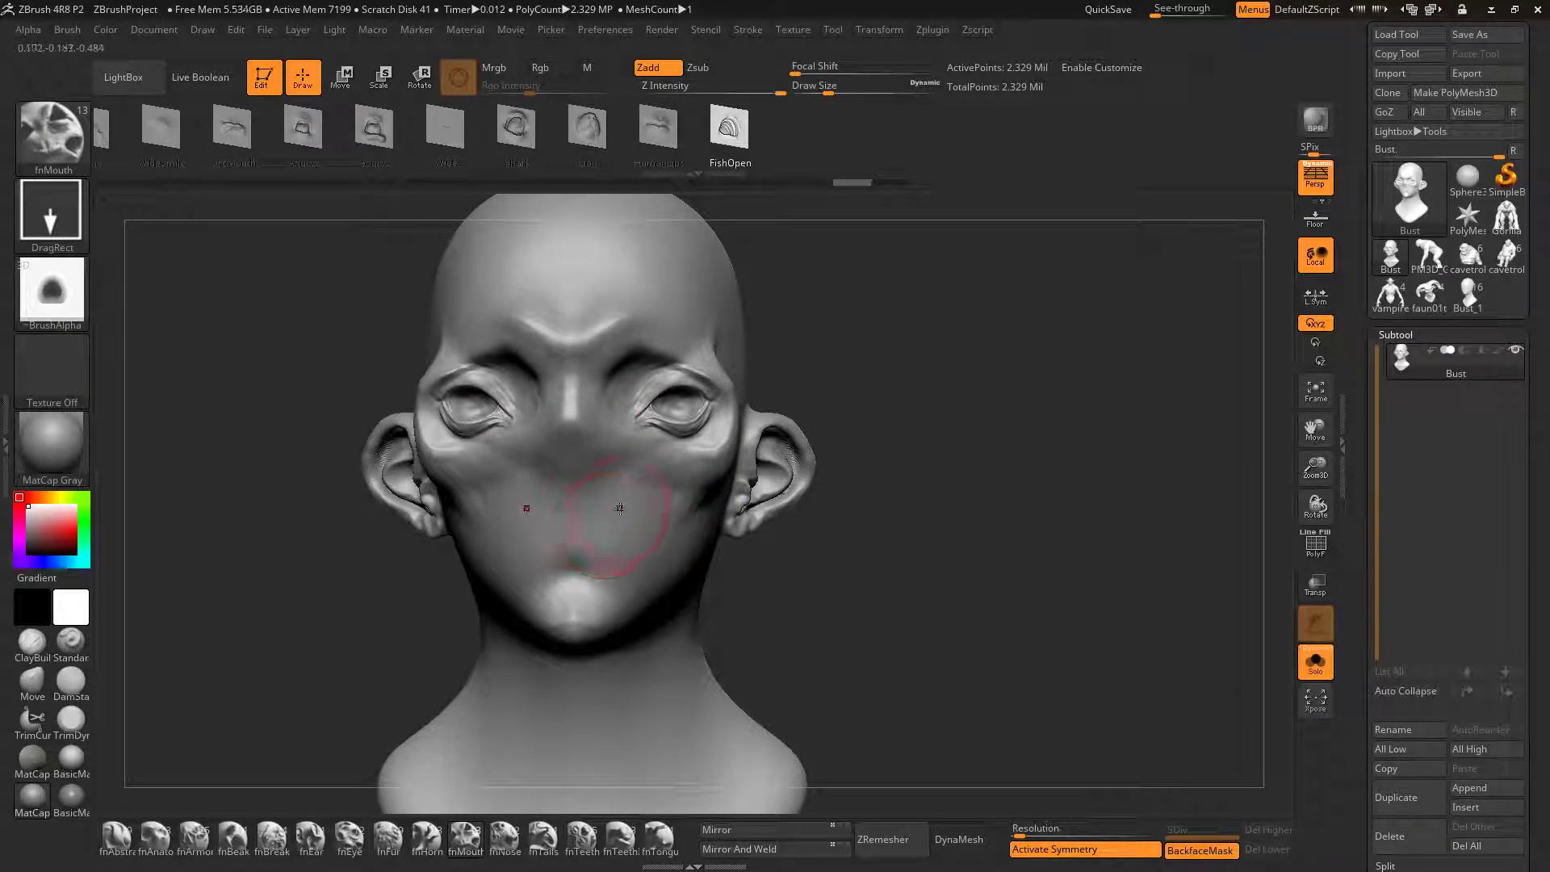
{"action": "right_click_drag", "start_coordinate": [619, 507], "coordinate": [611, 508]}
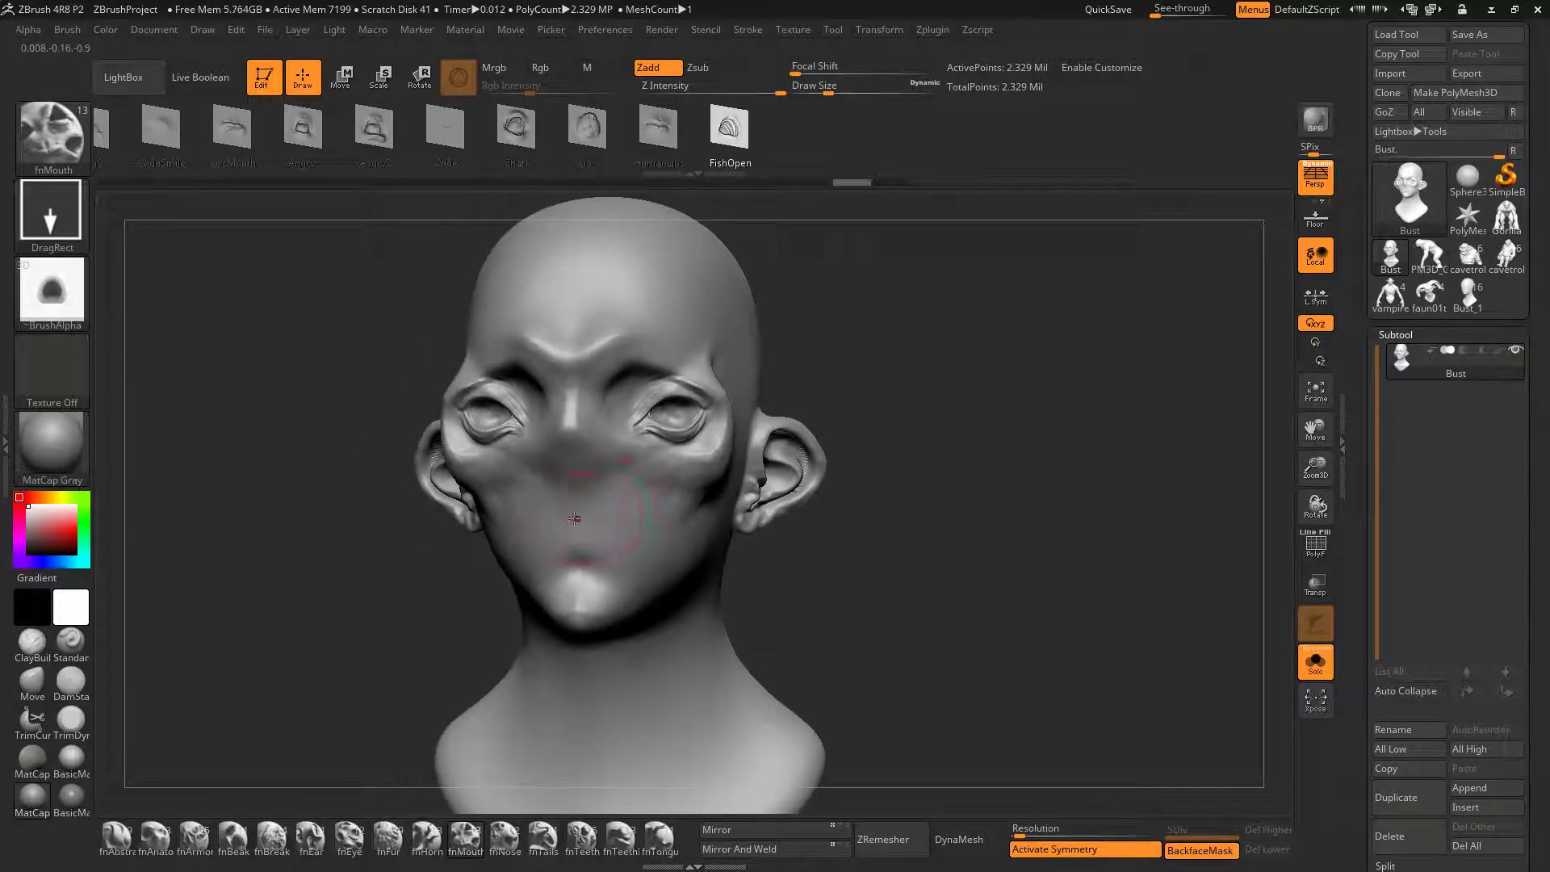
{"action": "key", "text": "x"}
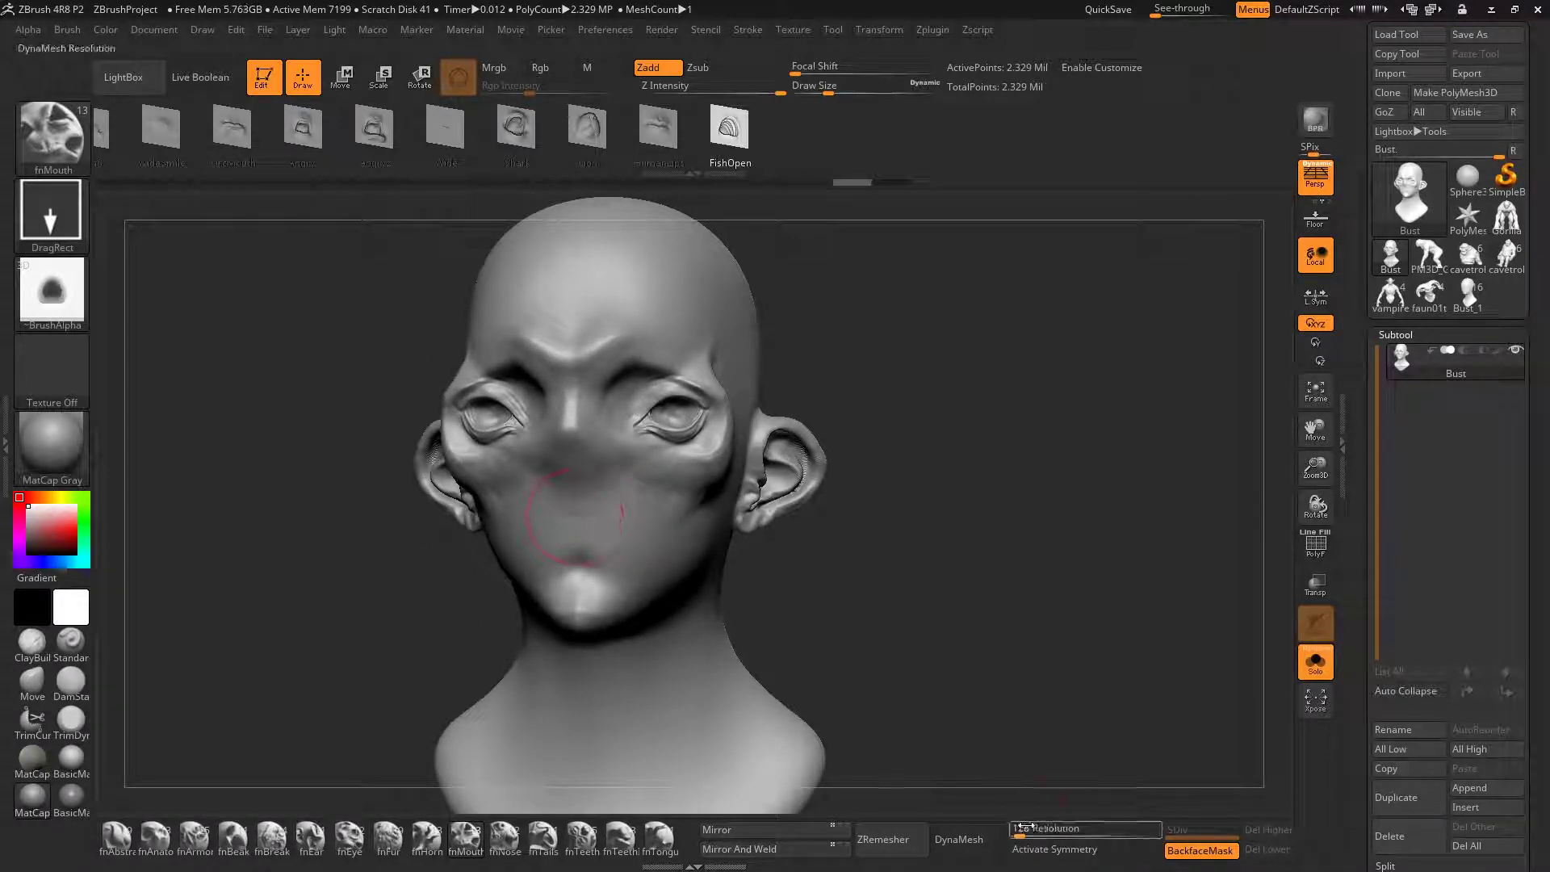
{"action": "right_click_drag", "start_coordinate": [565, 380], "coordinate": [585, 377]}
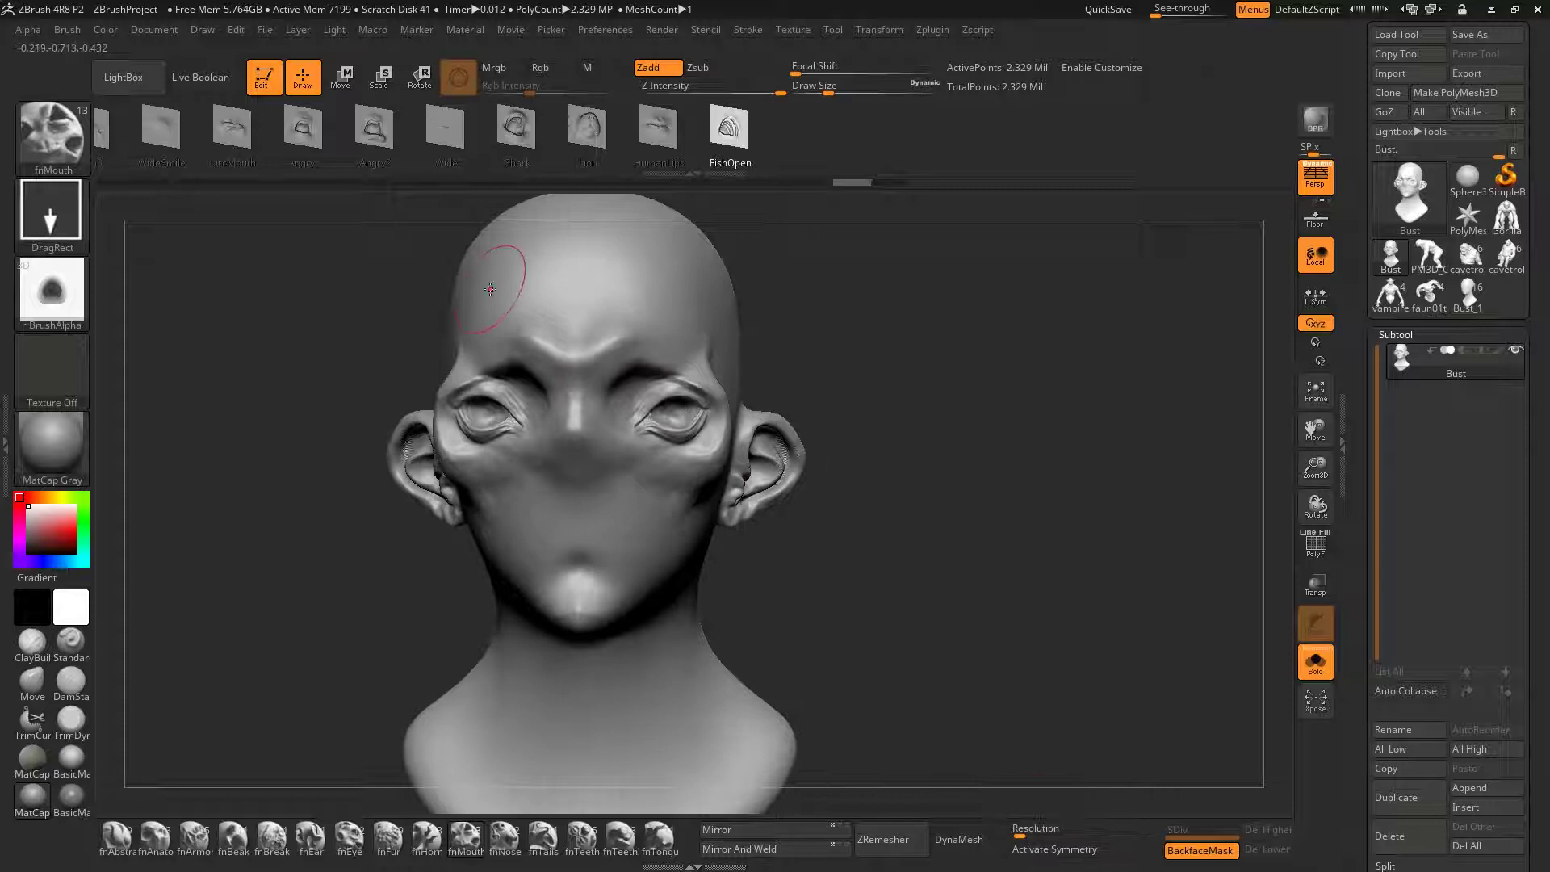
{"action": "left_click_drag", "start_coordinate": [321, 134], "coordinate": [483, 123]}
{"action": "left_click_drag", "start_coordinate": [246, 127], "coordinate": [666, 117]}
{"action": "left_click_drag", "start_coordinate": [196, 131], "coordinate": [231, 143]}
{"action": "left_click_drag", "start_coordinate": [160, 143], "coordinate": [152, 142]}
{"action": "right_click_drag", "start_coordinate": [583, 550], "coordinate": [598, 537]}
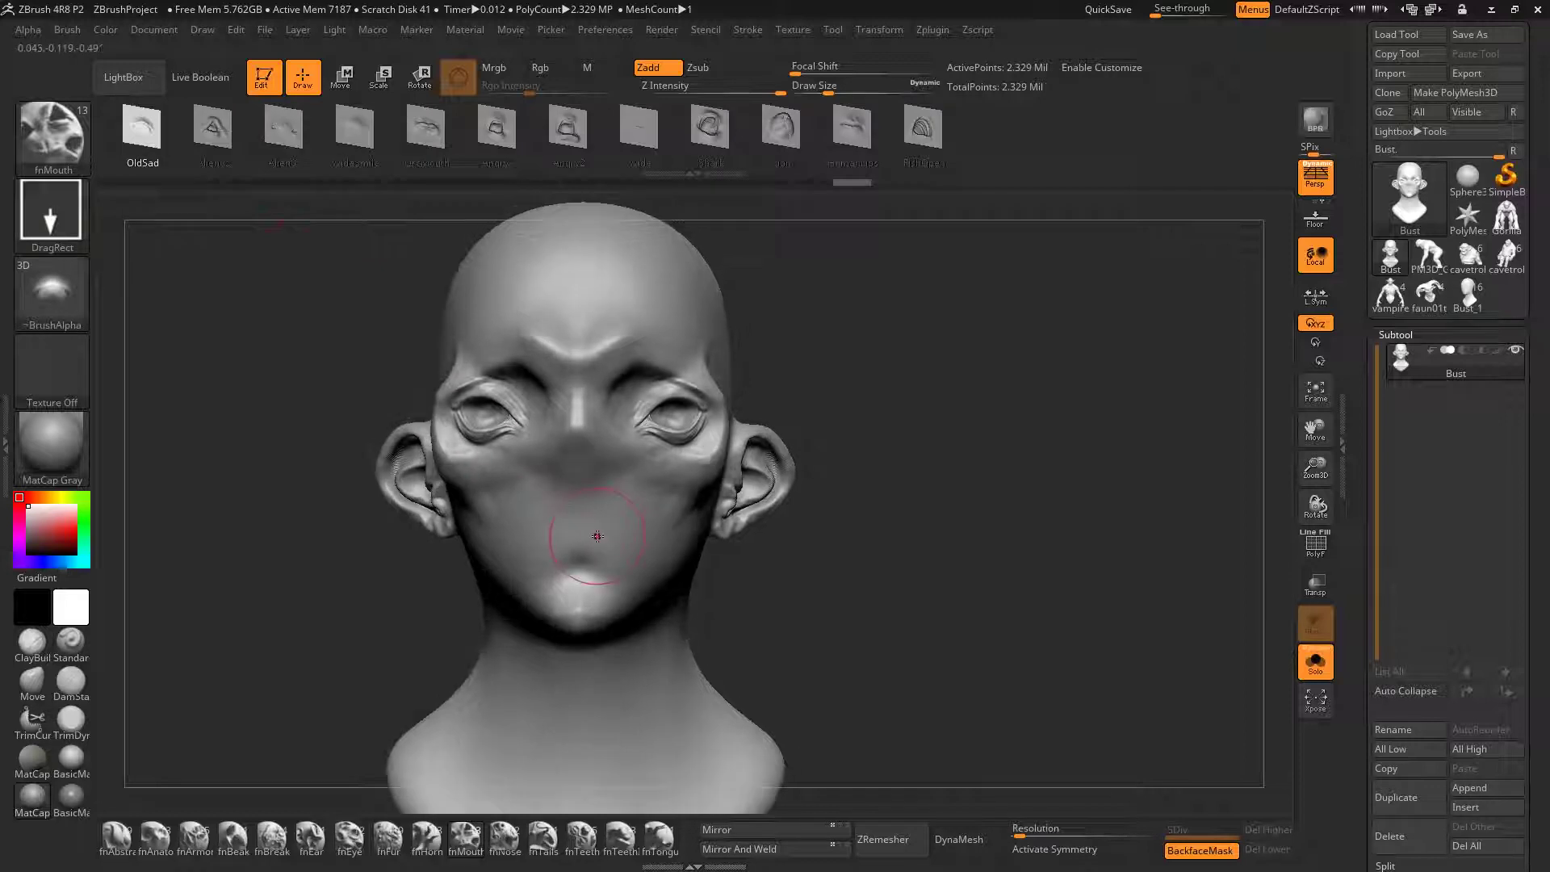
{"action": "key", "text": "x"}
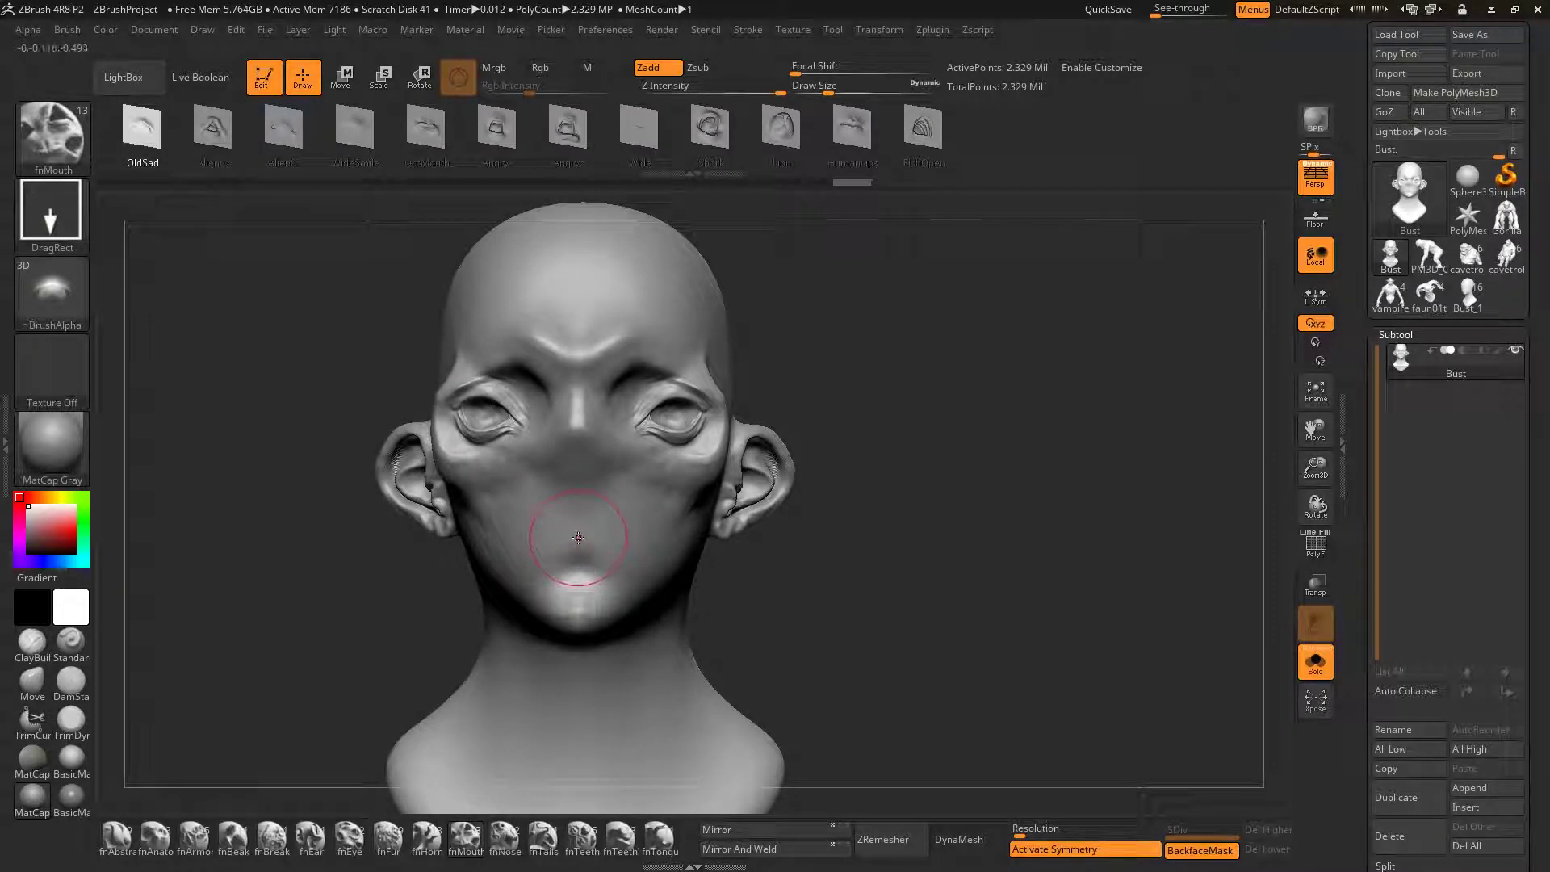
{"action": "key", "text": "x"}
{"action": "mouse_move", "coordinate": [576, 514]}
{"action": "left_mouse_down"}
{"action": "mouse_move", "coordinate": [579, 359]}
{"action": "mouse_move", "coordinate": [581, 375]}
{"action": "left_mouse_up"}
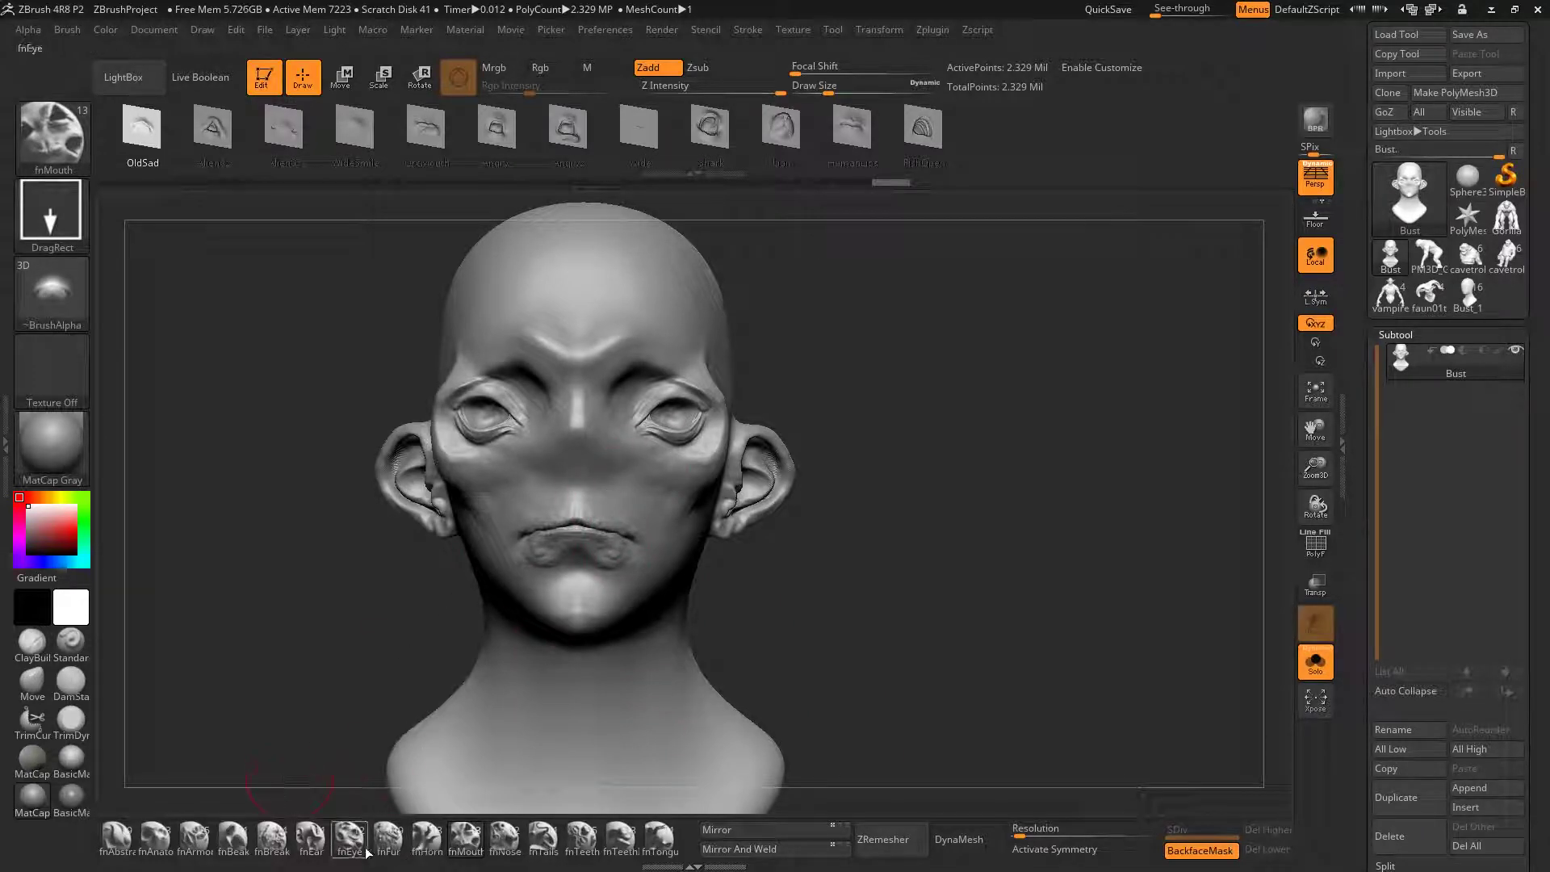
Try stamping the fnNose Bat nose on the centre of the face between the eyes and mouth
{"action": "left_click", "coordinate": [521, 844]}
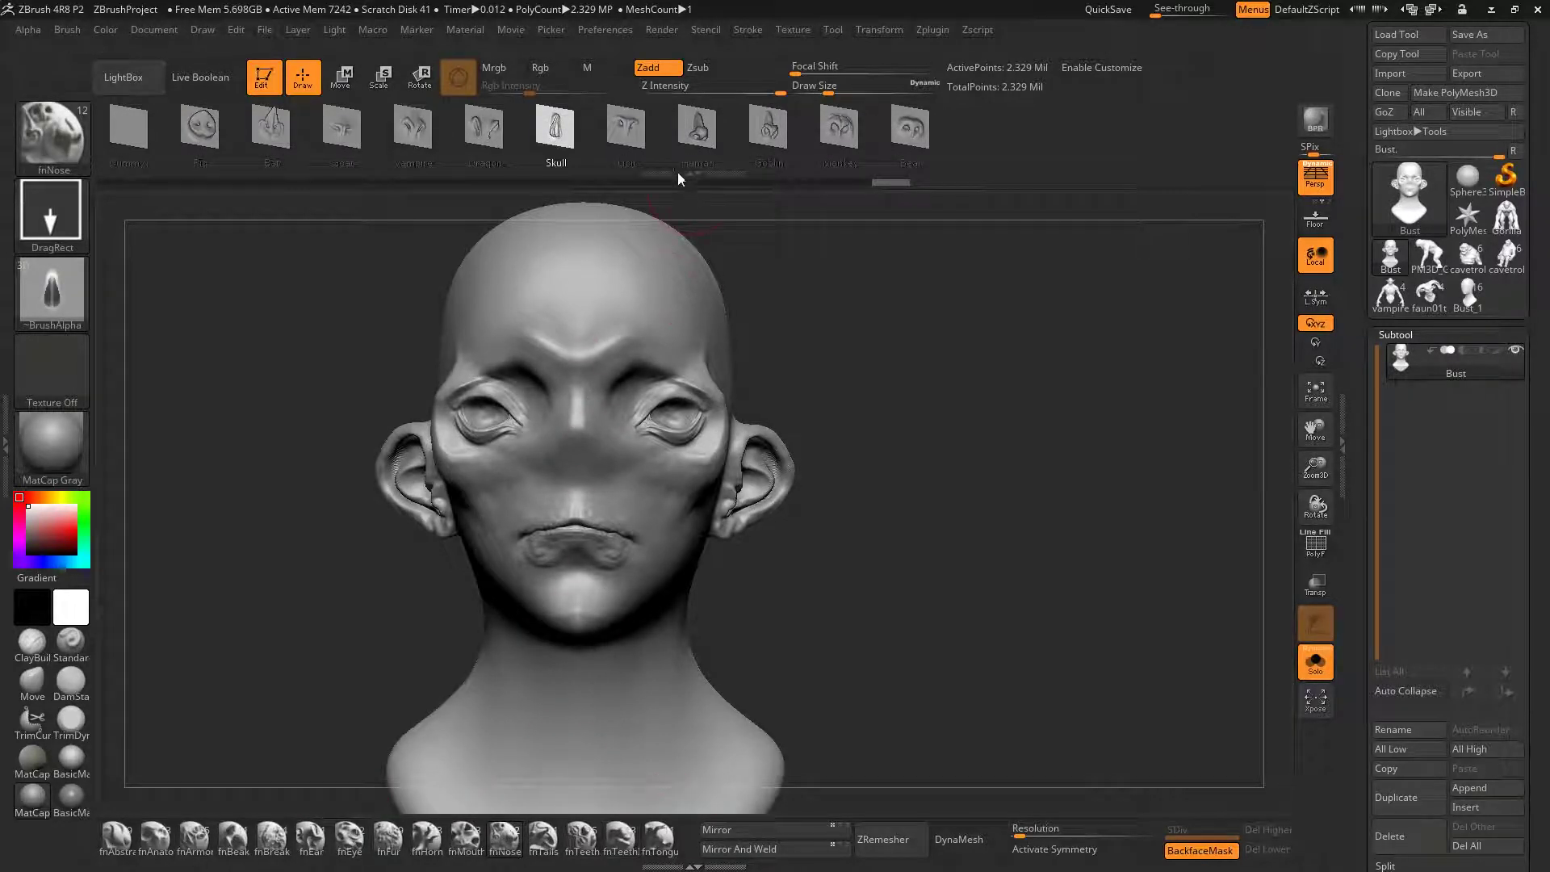
{"action": "left_click", "coordinate": [273, 129]}
{"action": "left_click_drag", "start_coordinate": [581, 439], "coordinate": [581, 505]}
{"action": "mouse_move", "coordinate": [622, 449]}
{"action": "right_mouse_down"}
{"action": "mouse_move", "coordinate": [531, 449]}
{"action": "mouse_move", "coordinate": [619, 451]}
{"action": "mouse_move", "coordinate": [580, 452]}
{"action": "right_mouse_up"}
Activate symmetry and build up the nose area between the eyes with a larger ClayBuildup brush
{"action": "key", "text": "x"}
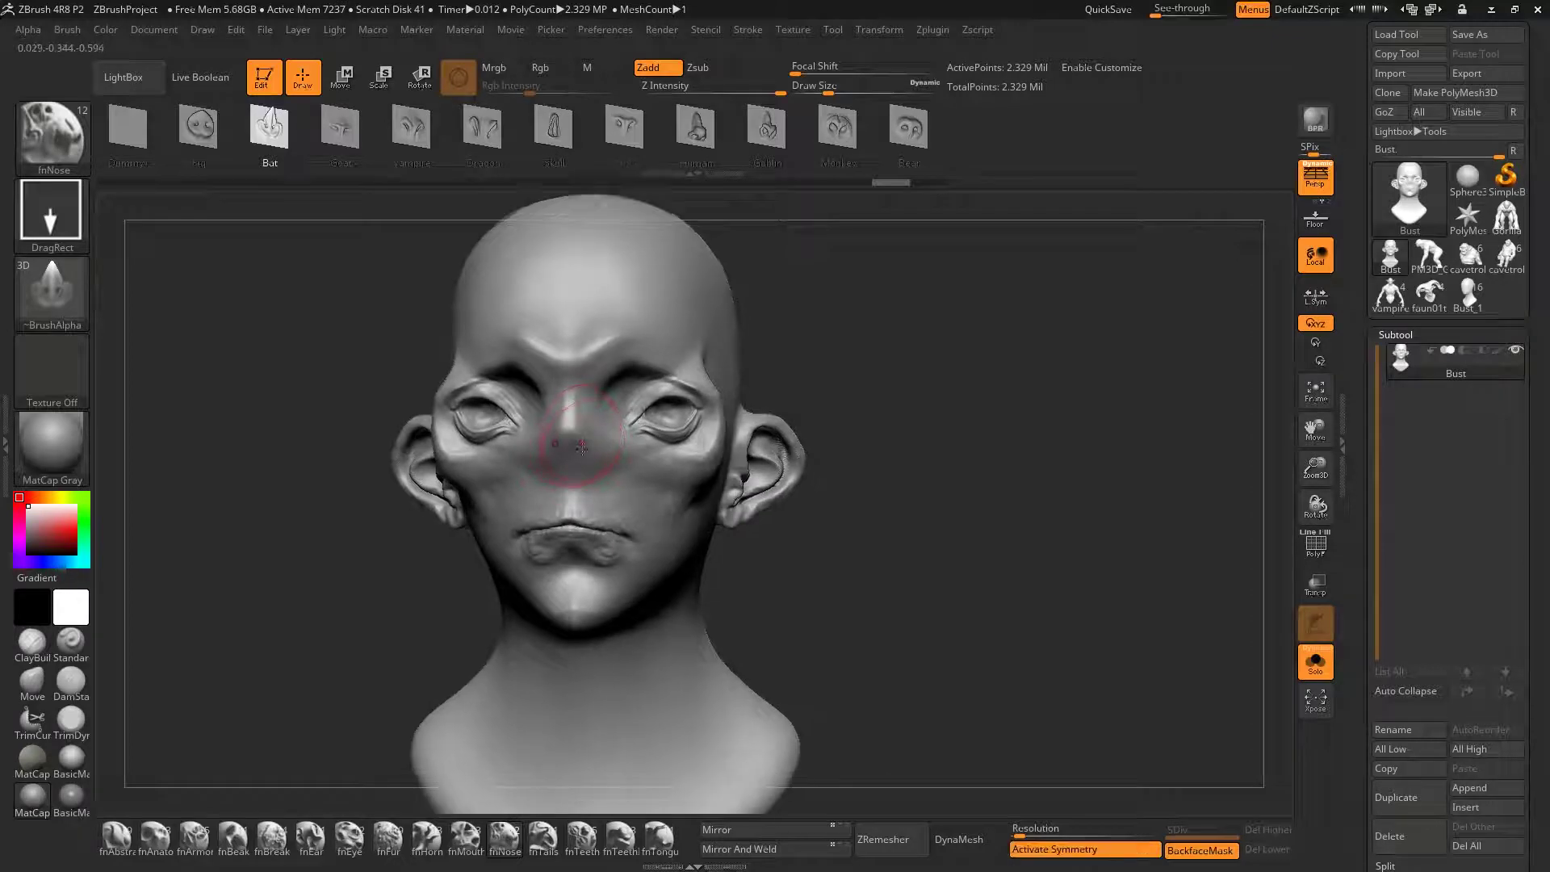
{"action": "key", "text": "b"}
{"action": "key", "text": "c"}
{"action": "key", "text": "b"}
{"action": "key", "text": "bracketright"}
{"action": "mouse_move", "coordinate": [583, 410]}
{"action": "left_mouse_down"}
{"action": "mouse_move", "coordinate": [578, 388]}
{"action": "mouse_move", "coordinate": [578, 432]}
{"action": "mouse_move", "coordinate": [578, 391]}
{"action": "left_mouse_up"}
{"action": "mouse_move", "coordinate": [578, 391]}
{"action": "right_mouse_down"}
{"action": "mouse_move", "coordinate": [597, 396]}
{"action": "mouse_move", "coordinate": [579, 399]}
{"action": "mouse_move", "coordinate": [379, 719]}
{"action": "right_mouse_up"}
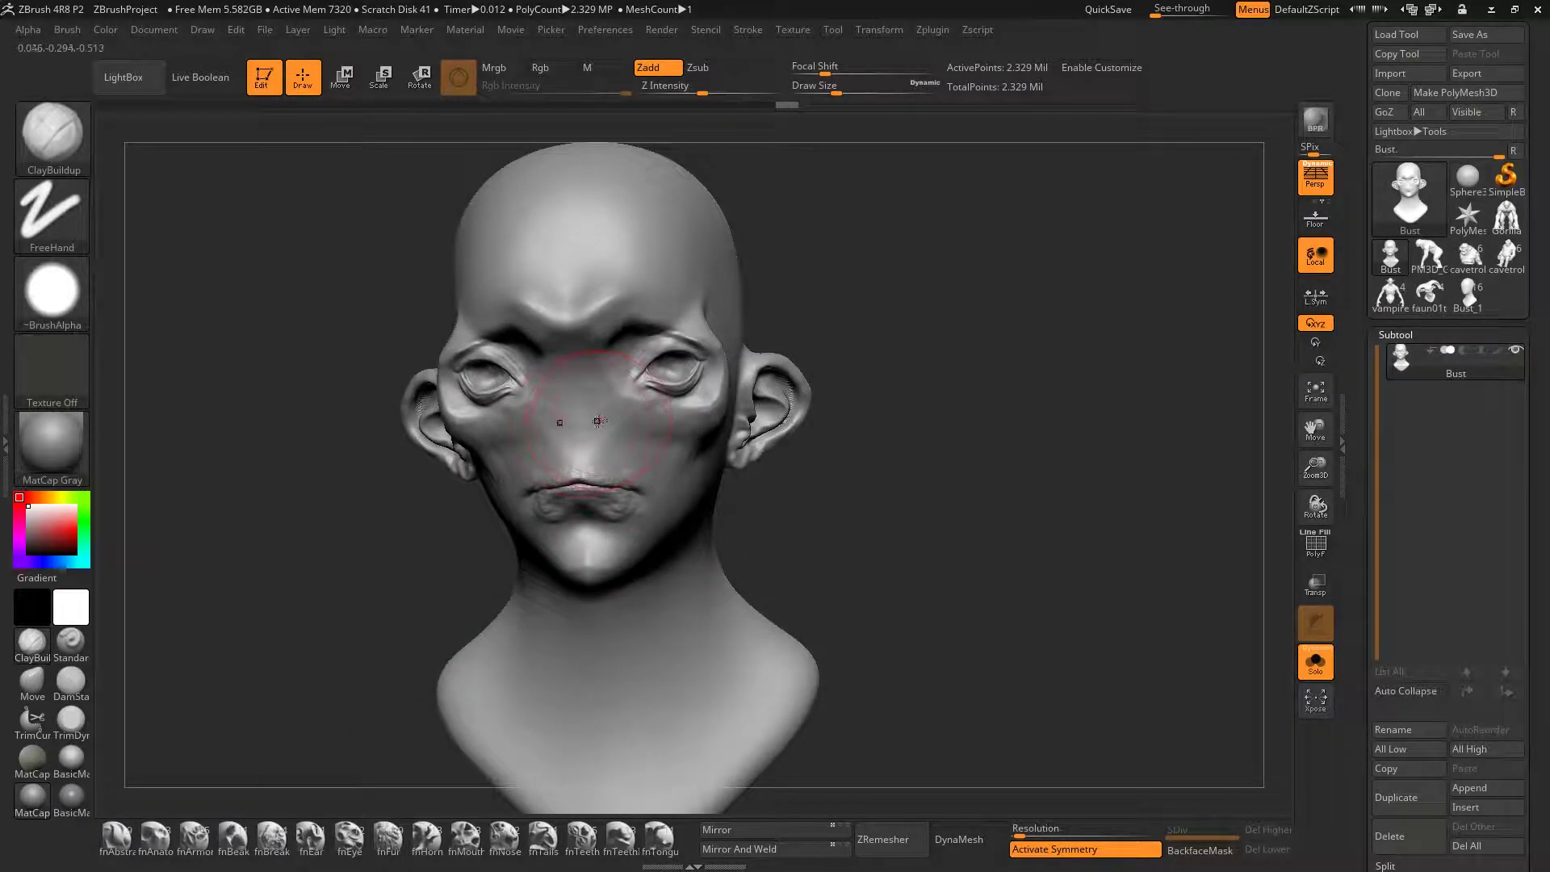
Turn symmetry off and stamp the fnNose Bat nose on the built-up centre of the face
{"action": "key", "text": "x"}
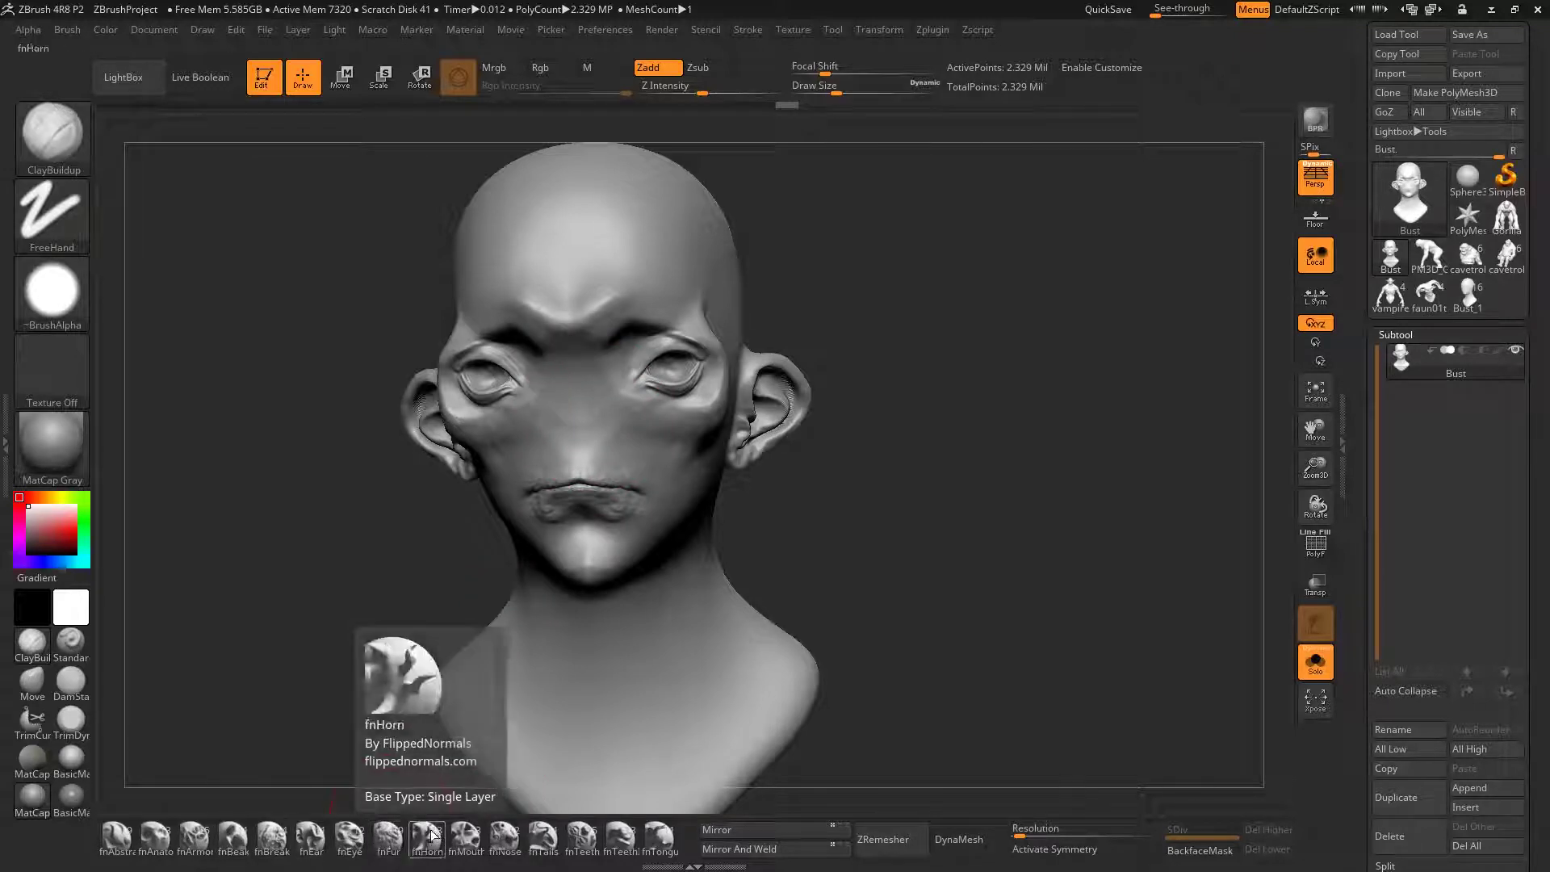
{"action": "left_click", "coordinate": [504, 839]}
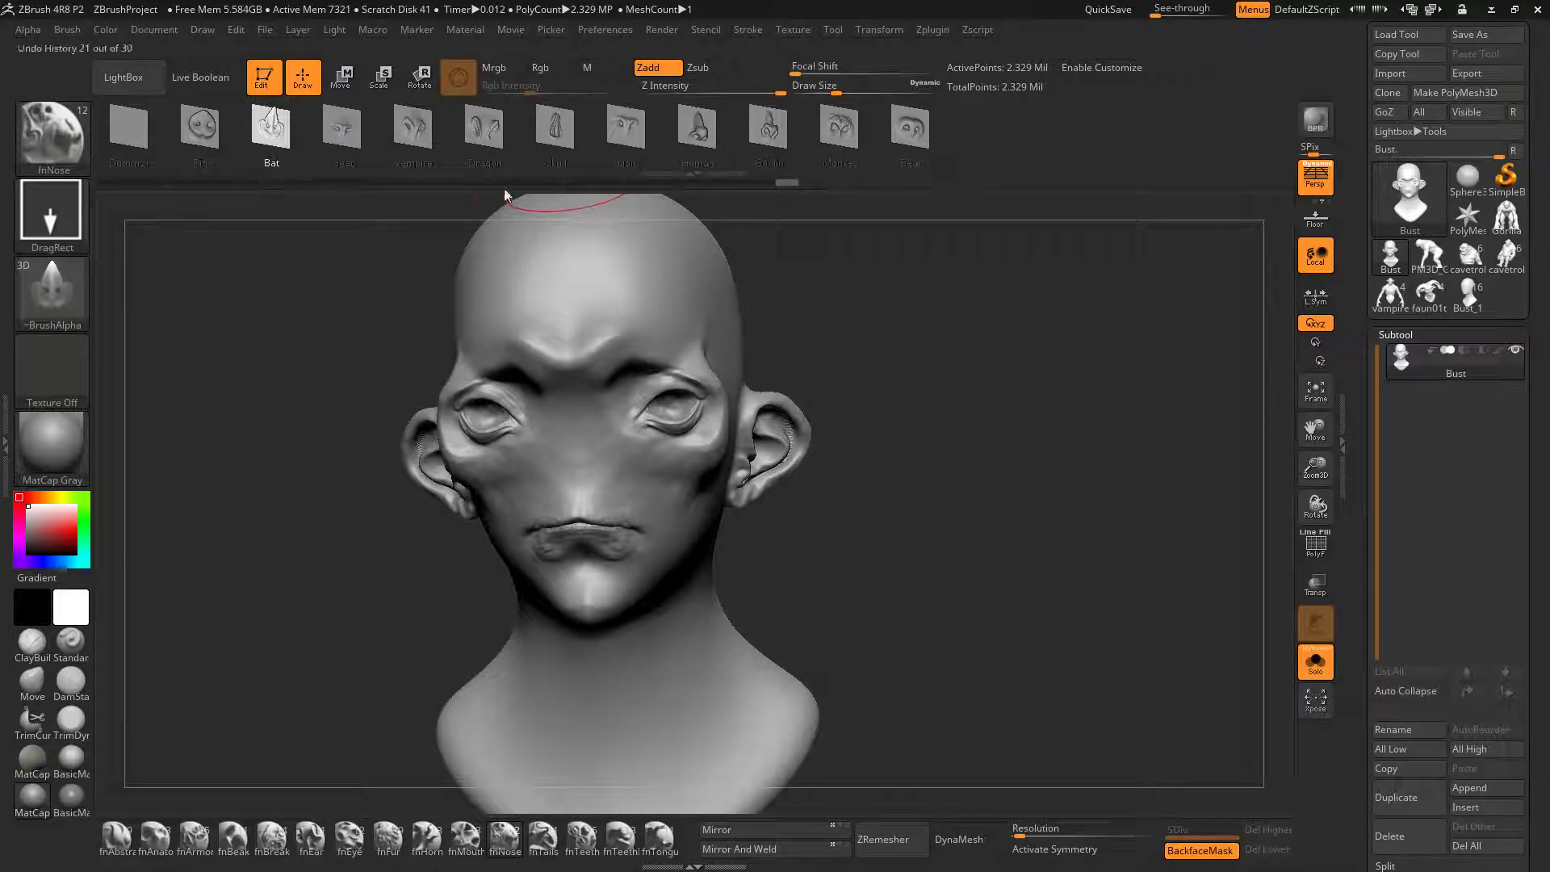
{"action": "left_click", "coordinate": [273, 133]}
{"action": "right_click_drag", "start_coordinate": [557, 482], "coordinate": [575, 450]}
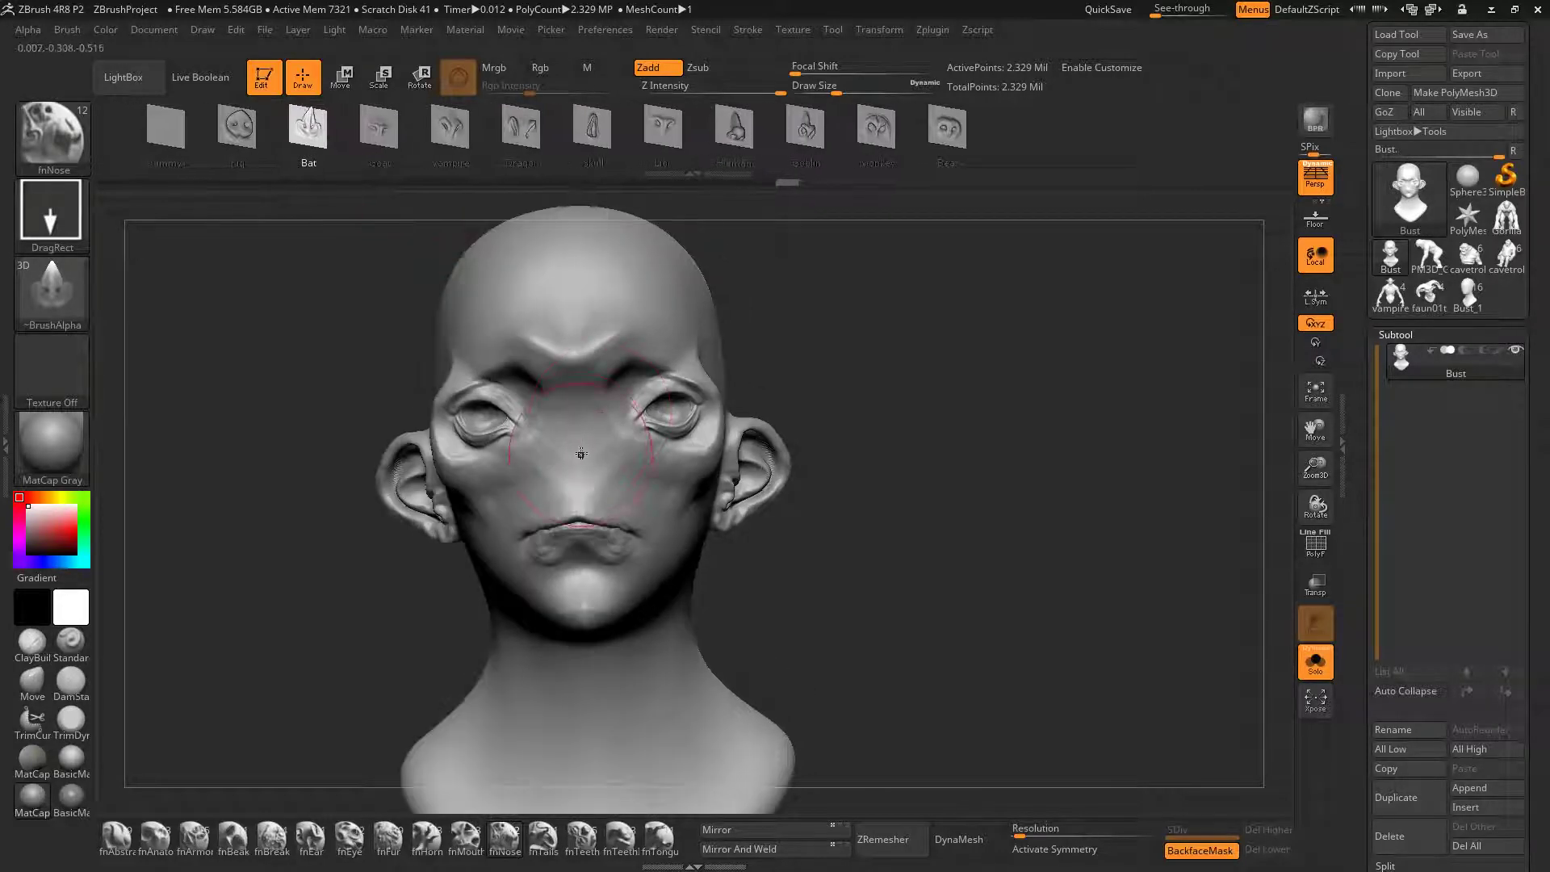
{"action": "left_click_drag", "start_coordinate": [581, 445], "coordinate": [583, 515]}
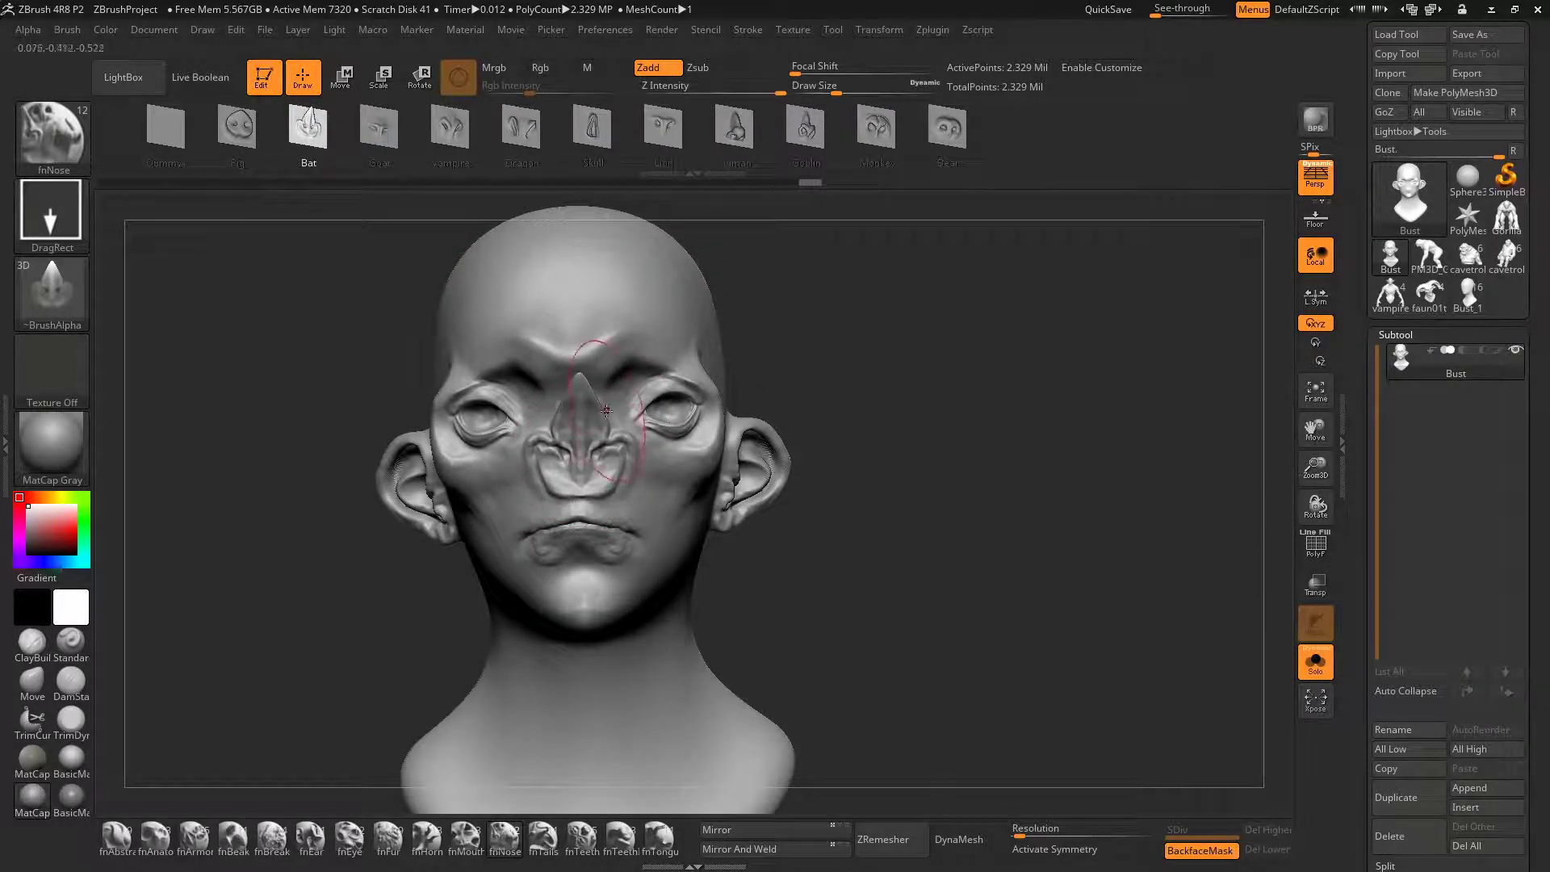
Apply Mirror And Weld to the bust and turn symmetry back on
{"action": "mouse_move", "coordinate": [591, 442]}
{"action": "right_mouse_down"}
{"action": "mouse_move", "coordinate": [549, 448]}
{"action": "mouse_move", "coordinate": [592, 445]}
{"action": "right_mouse_up"}
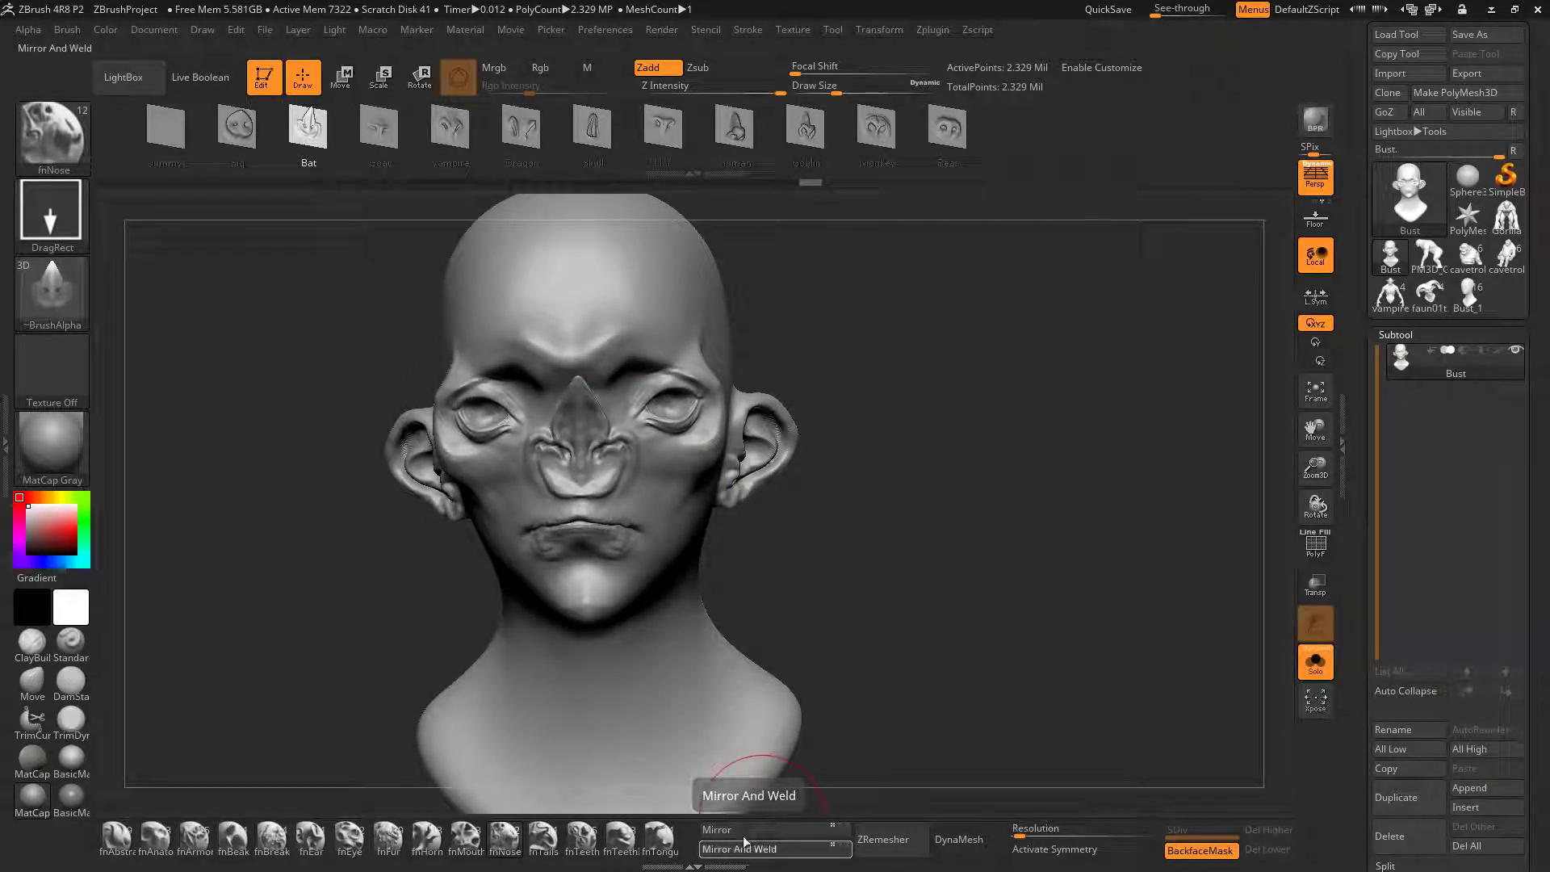
{"action": "mouse_move", "coordinate": [714, 486]}
{"action": "right_mouse_down"}
{"action": "mouse_move", "coordinate": [672, 491]}
{"action": "mouse_move", "coordinate": [726, 498]}
{"action": "mouse_move", "coordinate": [693, 500]}
{"action": "right_mouse_up"}
{"action": "key", "text": "x"}
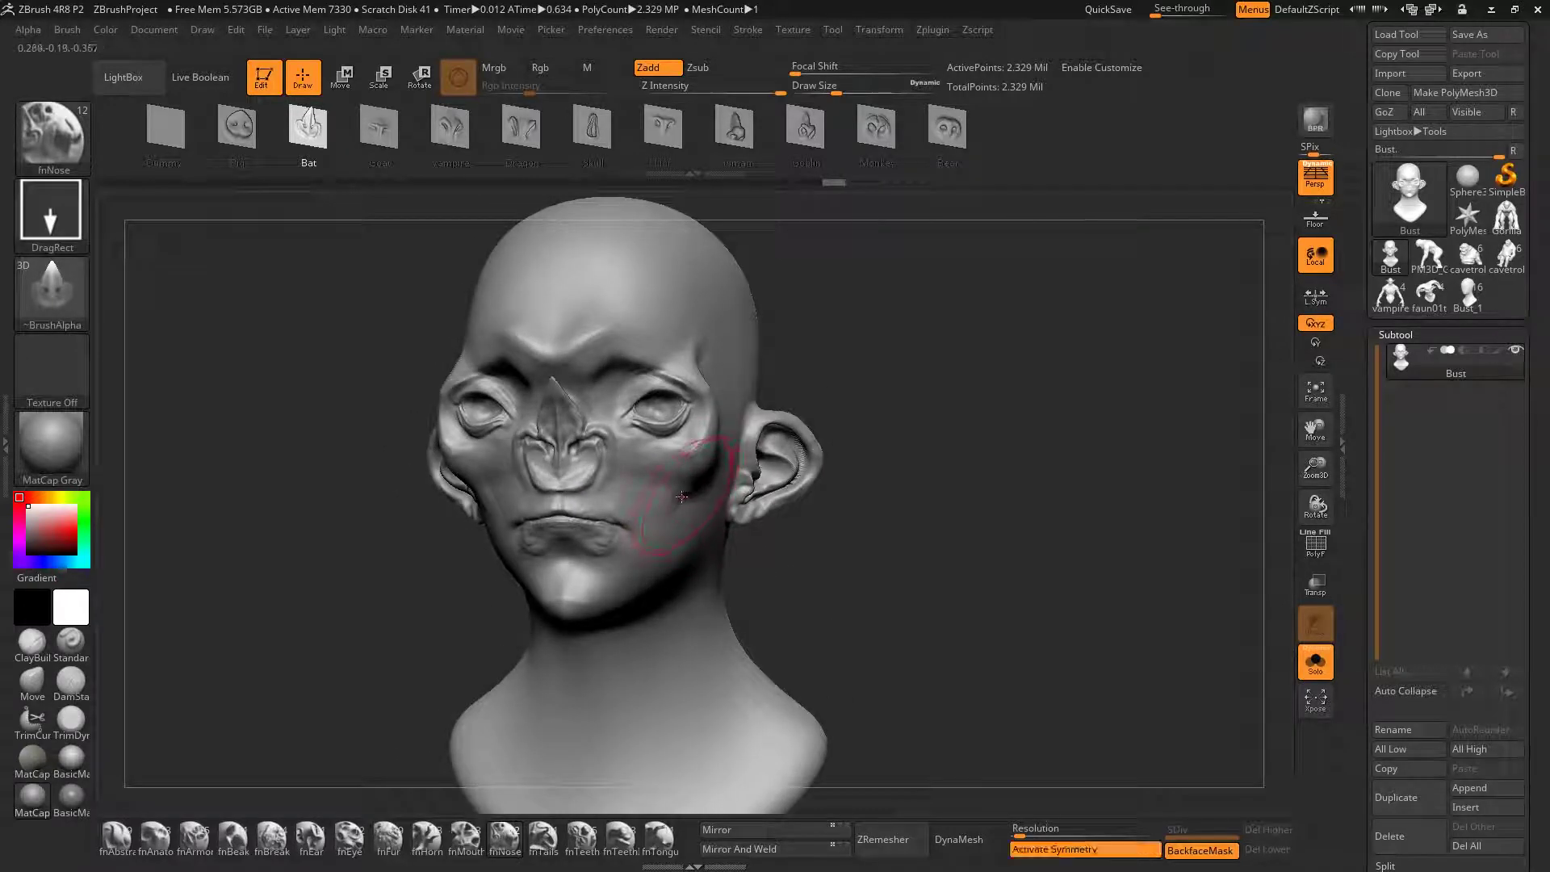
{"action": "key", "text": "b"}
{"action": "key", "text": "c"}
{"action": "key", "text": "b"}
{"action": "right_click_drag", "start_coordinate": [680, 483], "coordinate": [682, 482]}
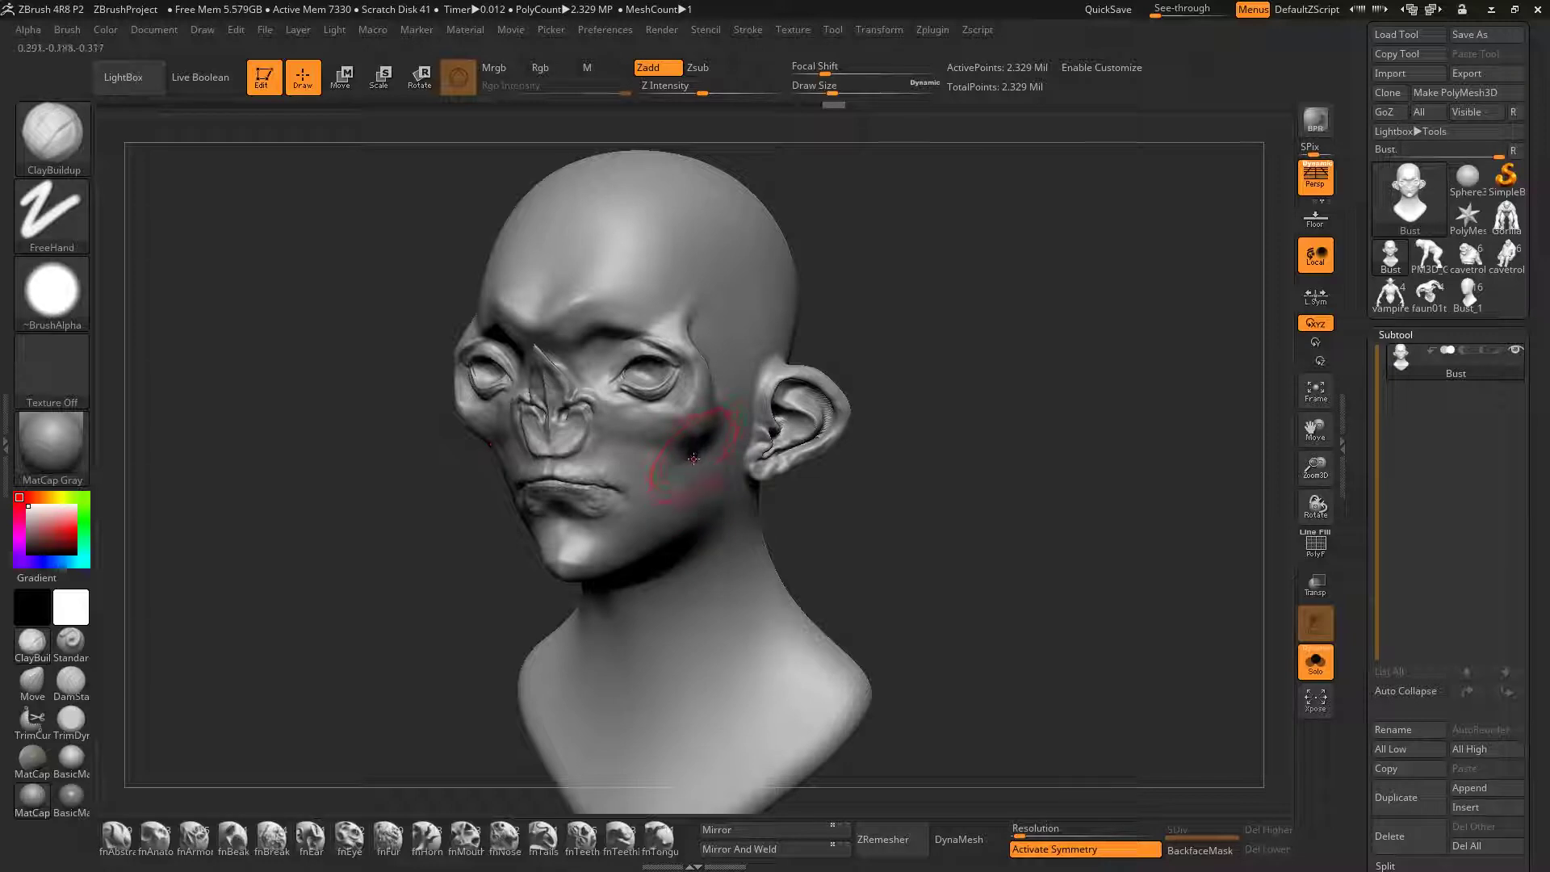
{"action": "right_click_drag", "start_coordinate": [692, 462], "coordinate": [688, 439], "text": "ctrl"}
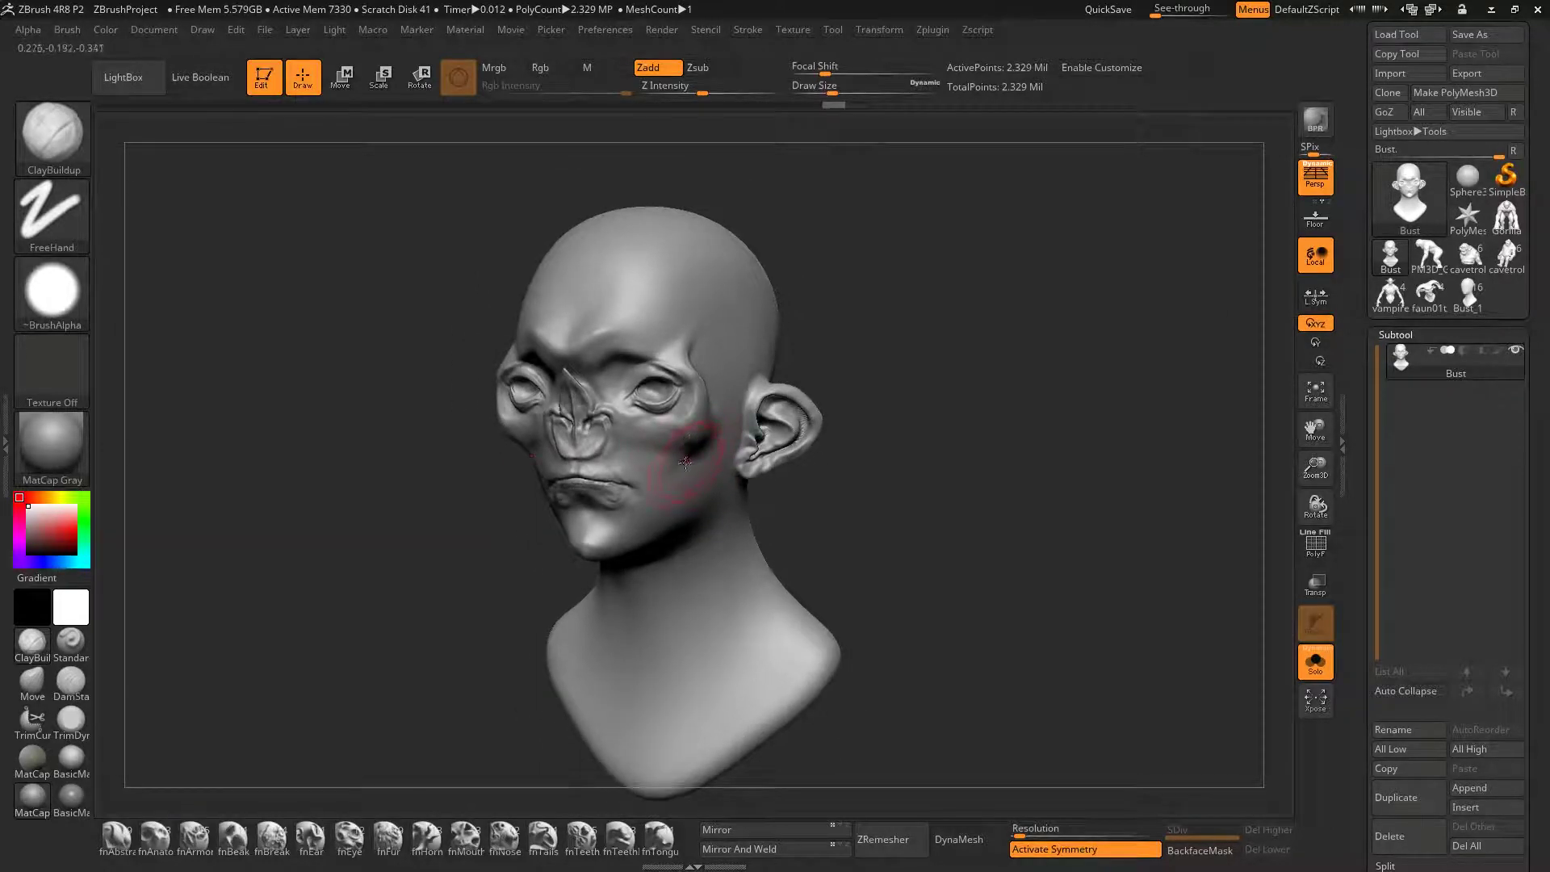
{"action": "key", "text": "s"}
Try stamping the fnHorn Dagger horn symmetrically on the sides of the head above the ears
{"action": "left_click", "coordinate": [426, 838]}
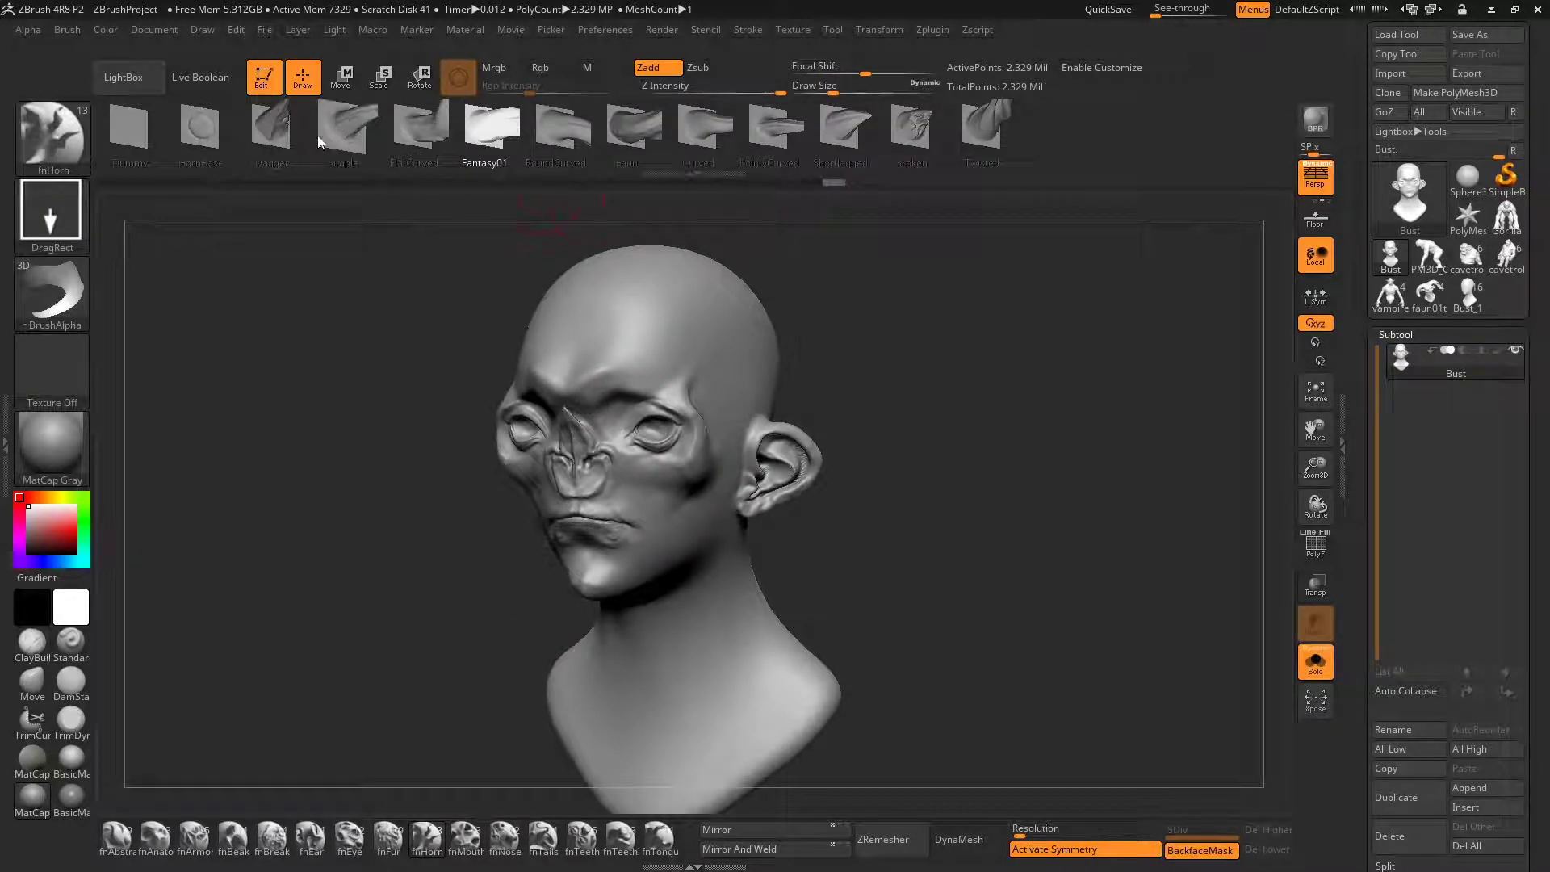
{"action": "left_click", "coordinate": [271, 129]}
{"action": "left_click_drag", "start_coordinate": [709, 346], "coordinate": [804, 526]}
{"action": "left_click_drag", "start_coordinate": [757, 454], "coordinate": [711, 361]}
{"action": "key", "text": "ctrl+z"}
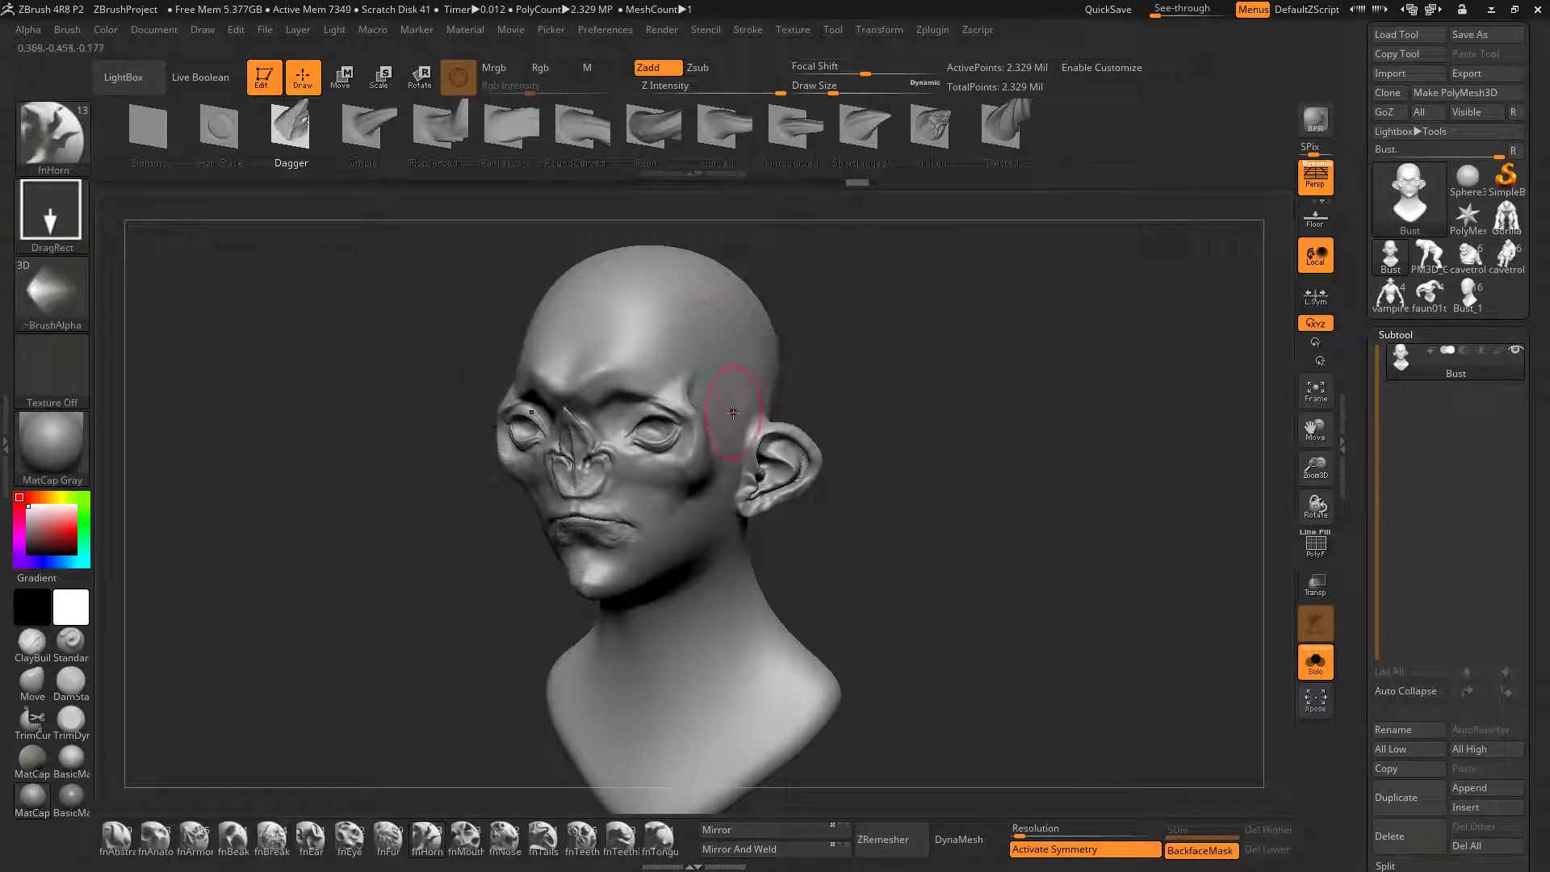
Switch to the ClayBuildup brush and build up the cheek and lower jaw symmetrically
{"action": "key", "text": "b"}
{"action": "key", "text": "c"}
{"action": "key", "text": "b"}
{"action": "right_click_drag", "start_coordinate": [712, 530], "coordinate": [729, 423]}
{"action": "mouse_move", "coordinate": [713, 468]}
{"action": "left_mouse_down"}
{"action": "mouse_move", "coordinate": [701, 439]}
{"action": "mouse_move", "coordinate": [677, 434]}
{"action": "left_mouse_up"}
{"action": "left_click_drag", "start_coordinate": [609, 545], "coordinate": [599, 535]}
{"action": "mouse_move", "coordinate": [592, 523]}
{"action": "right_mouse_down"}
{"action": "mouse_move", "coordinate": [618, 529]}
{"action": "mouse_move", "coordinate": [516, 516]}
{"action": "right_mouse_up"}
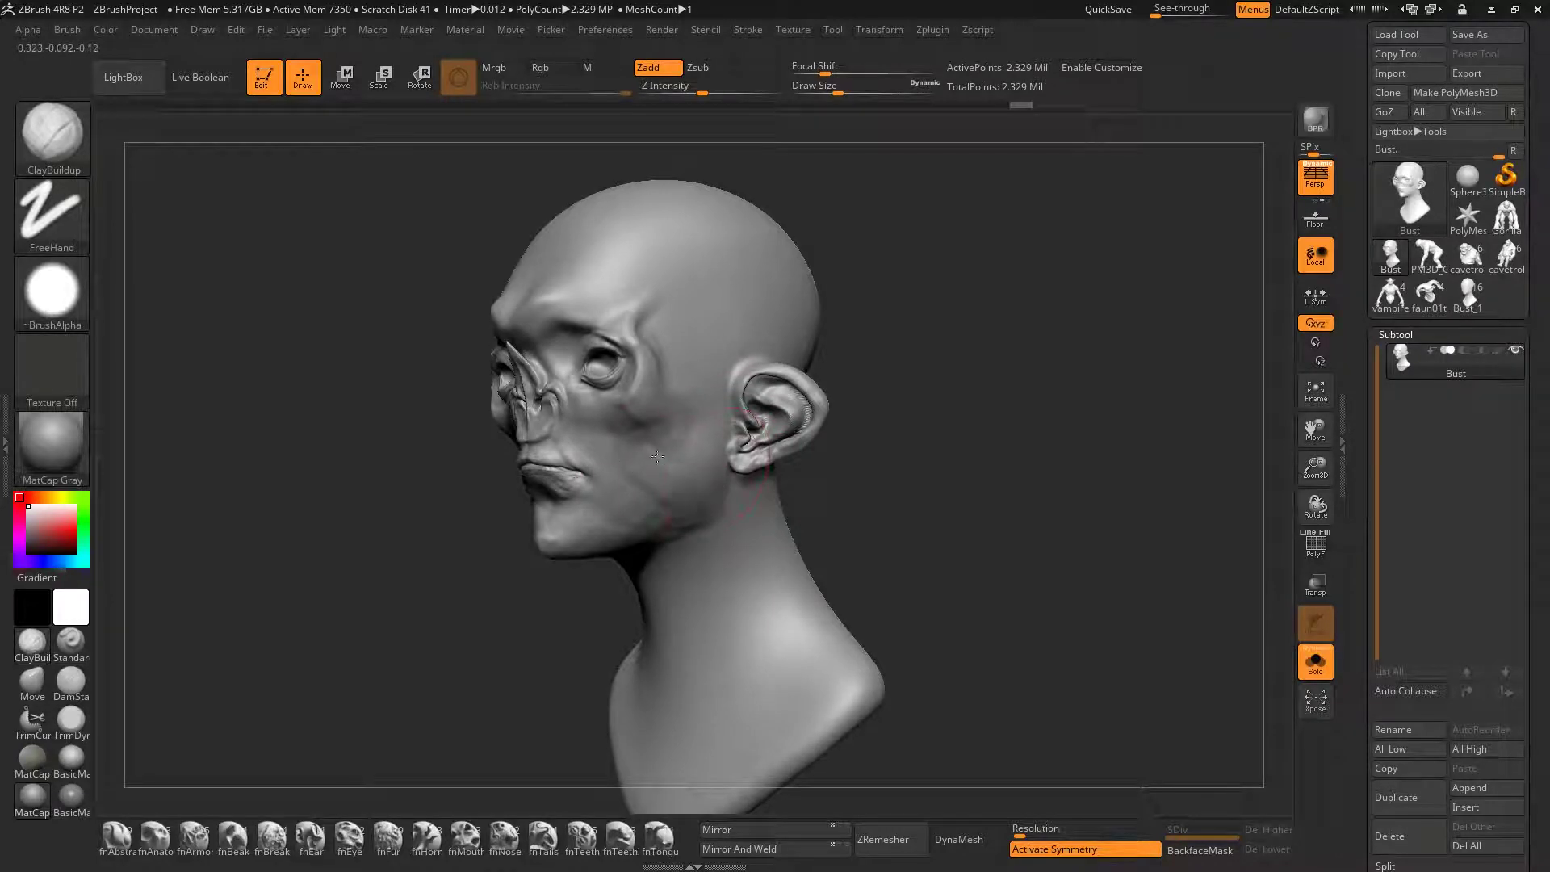
Sculpt the neck muscles from below the ears down to the collarbone and add volume to the side of the face
{"action": "right_click_drag", "start_coordinate": [657, 456], "coordinate": [701, 438]}
{"action": "left_click_drag", "start_coordinate": [749, 497], "coordinate": [696, 751]}
{"action": "left_click_drag", "start_coordinate": [727, 577], "coordinate": [699, 746]}
{"action": "right_click_drag", "start_coordinate": [749, 494], "coordinate": [718, 484]}
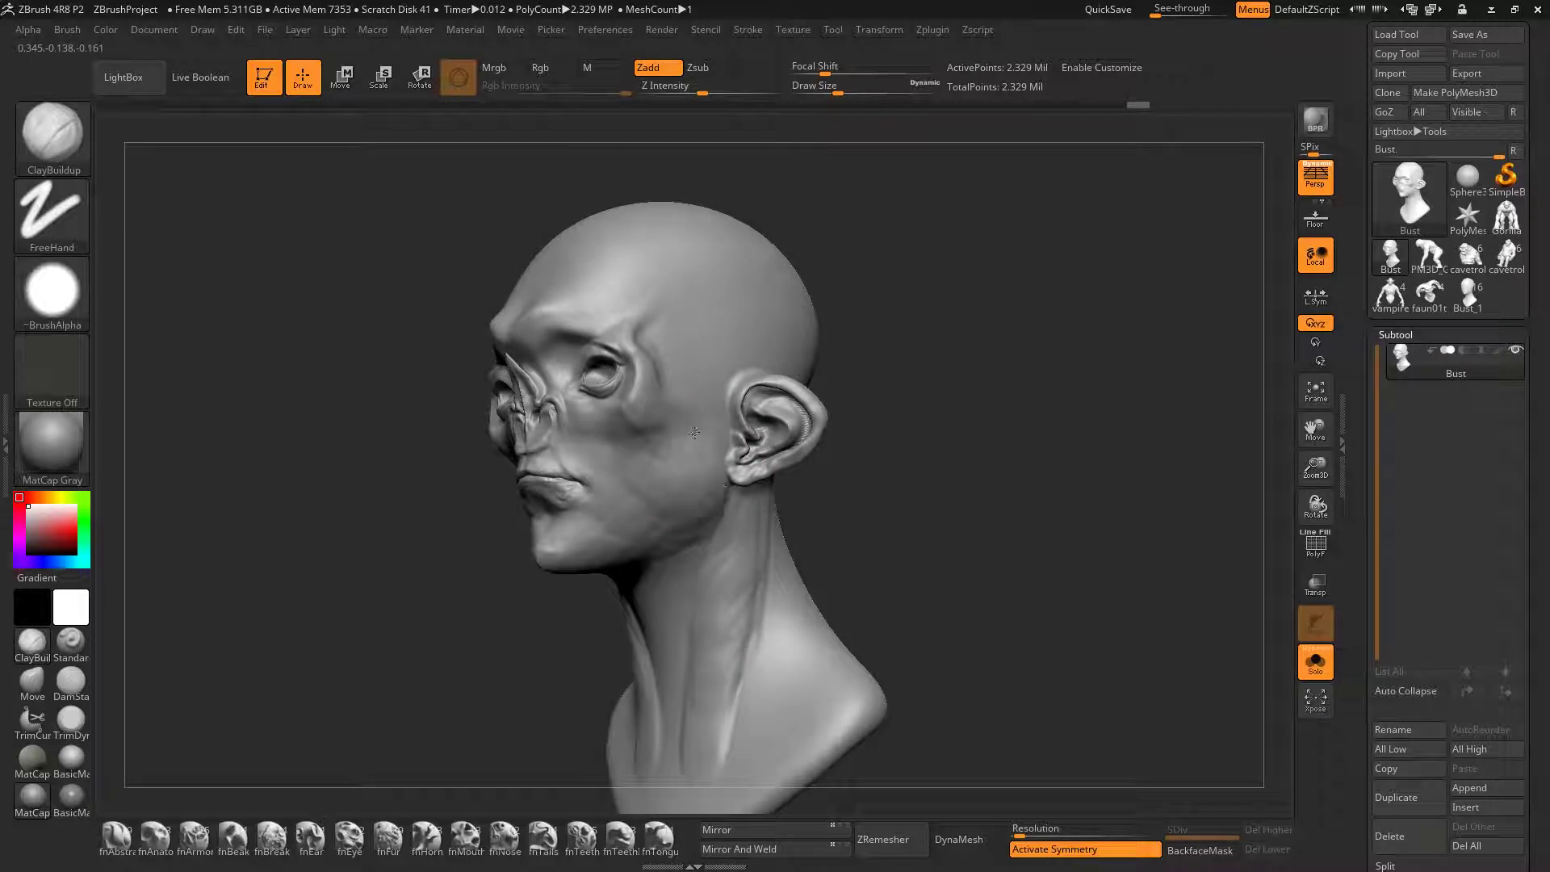
{"action": "left_click_drag", "start_coordinate": [694, 433], "coordinate": [678, 462]}
{"action": "right_click_drag", "start_coordinate": [667, 473], "coordinate": [687, 464]}
Build up the brow ridge and the centre of the forehead with ClayBuildup strokes
{"action": "mouse_move", "coordinate": [623, 457]}
{"action": "left_mouse_down"}
{"action": "mouse_move", "coordinate": [632, 385]}
{"action": "mouse_move", "coordinate": [563, 395]}
{"action": "left_mouse_up"}
{"action": "key", "text": "s"}
{"action": "right_click_drag", "start_coordinate": [387, 383], "coordinate": [474, 389]}
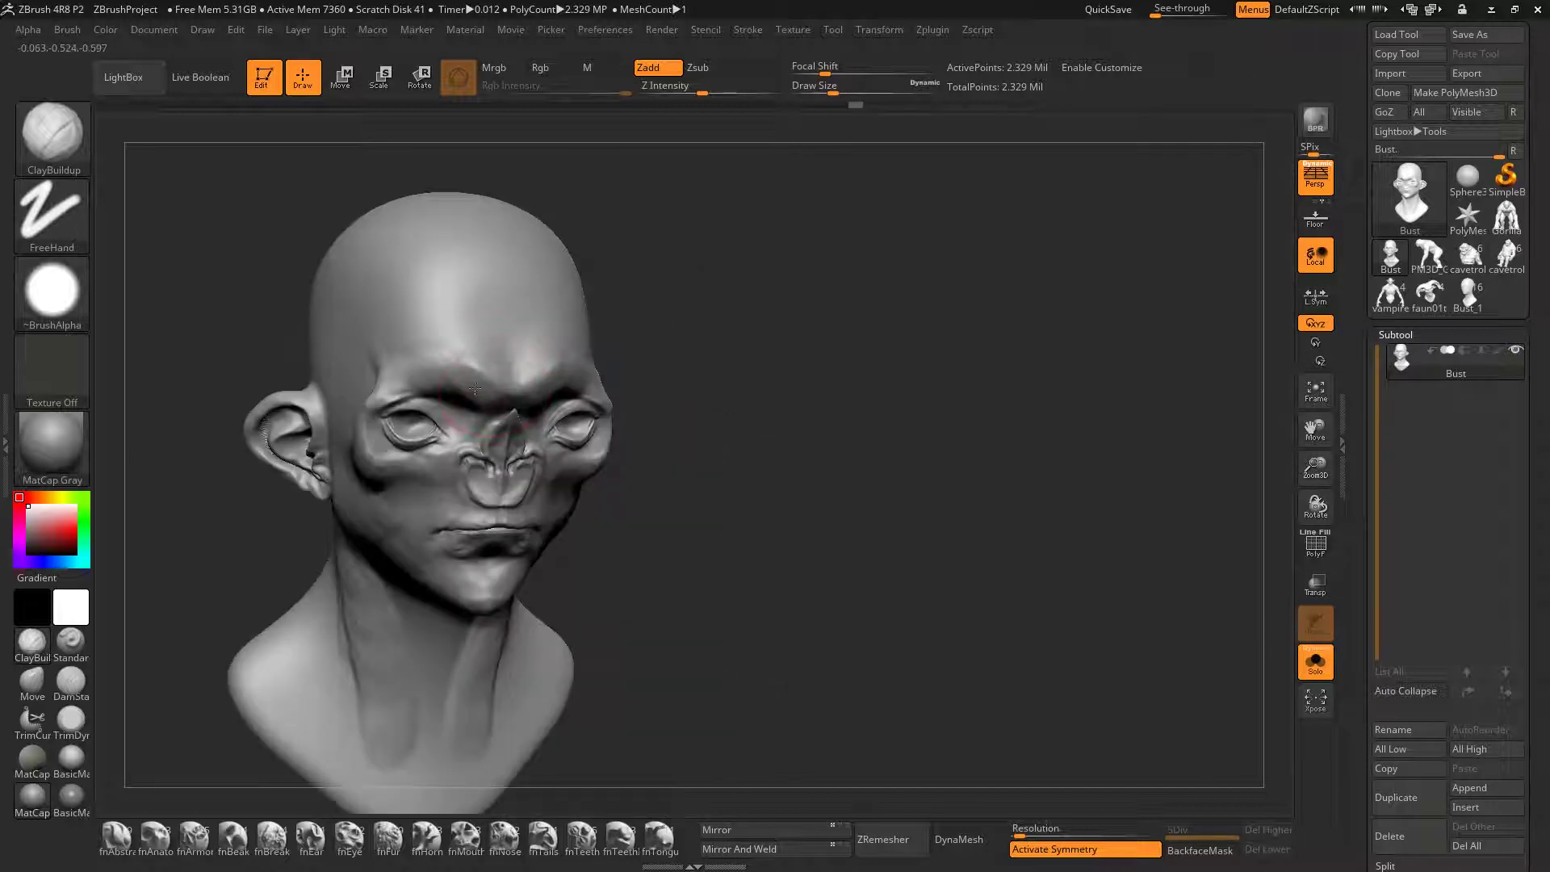
{"action": "left_click_drag", "start_coordinate": [425, 354], "coordinate": [405, 371]}
{"action": "right_click_drag", "start_coordinate": [405, 372], "coordinate": [336, 373]}
{"action": "mouse_move", "coordinate": [482, 345]}
{"action": "left_mouse_down"}
{"action": "mouse_move", "coordinate": [470, 367]}
{"action": "mouse_move", "coordinate": [486, 404]}
{"action": "left_mouse_up"}
{"action": "right_click_drag", "start_coordinate": [618, 388], "coordinate": [547, 407]}
Adjust the brush size and shape the inner eye corners and the cheeks beside the nose
{"action": "key", "text": "s"}
{"action": "left_click_drag", "start_coordinate": [550, 410], "coordinate": [543, 410]}
{"action": "right_click_drag", "start_coordinate": [557, 432], "coordinate": [554, 406]}
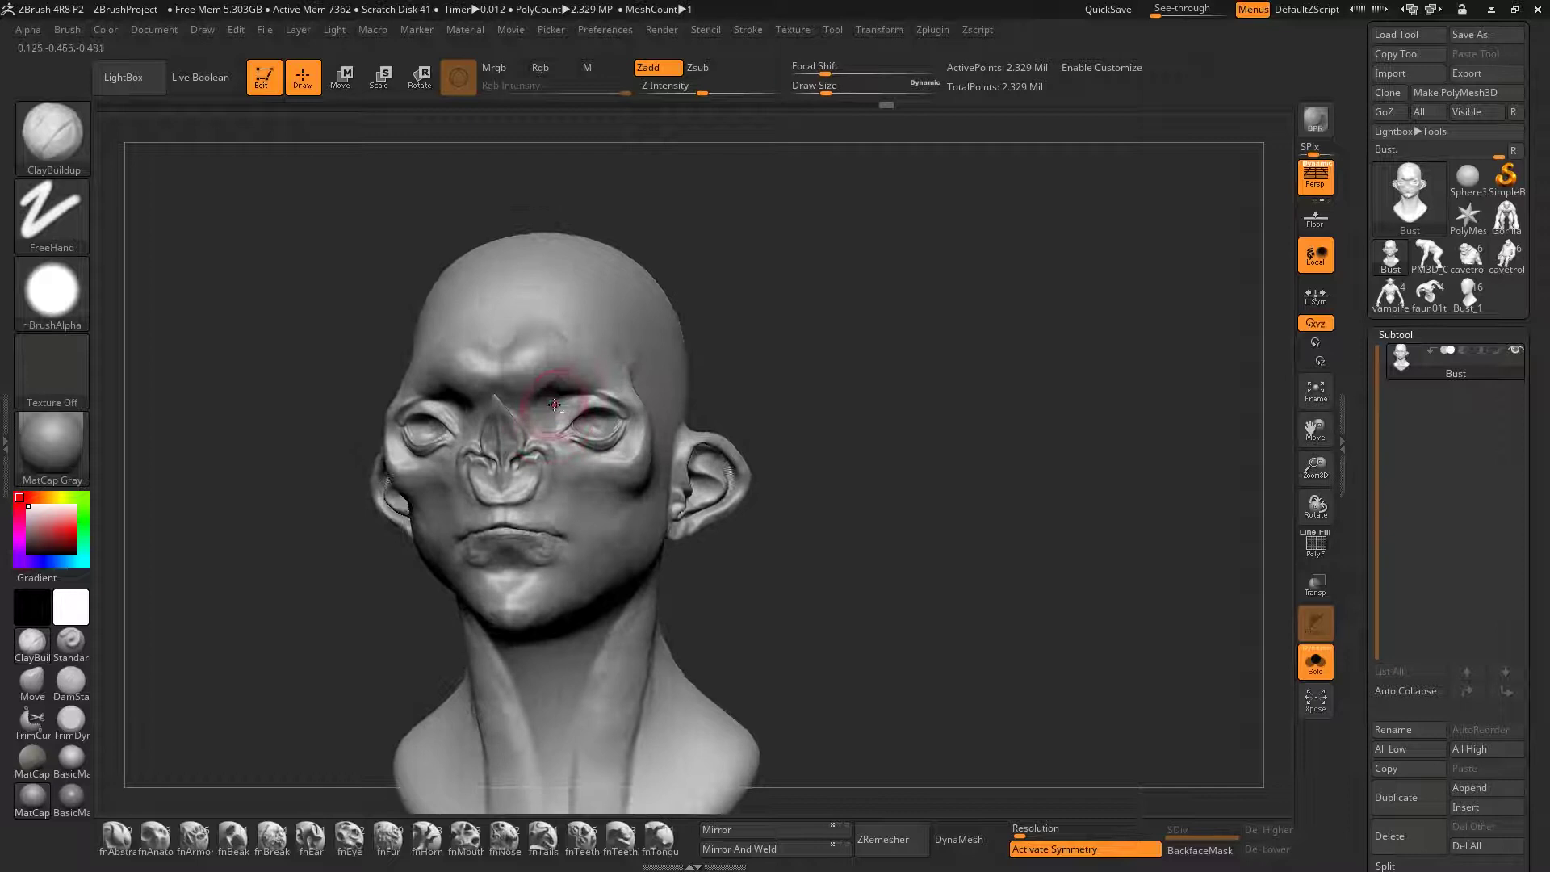
{"action": "left_click_drag", "start_coordinate": [543, 410], "coordinate": [536, 428]}
{"action": "right_click_drag", "start_coordinate": [557, 445], "coordinate": [552, 469]}
{"action": "key", "text": "s"}
{"action": "left_click_drag", "start_coordinate": [588, 488], "coordinate": [571, 490]}
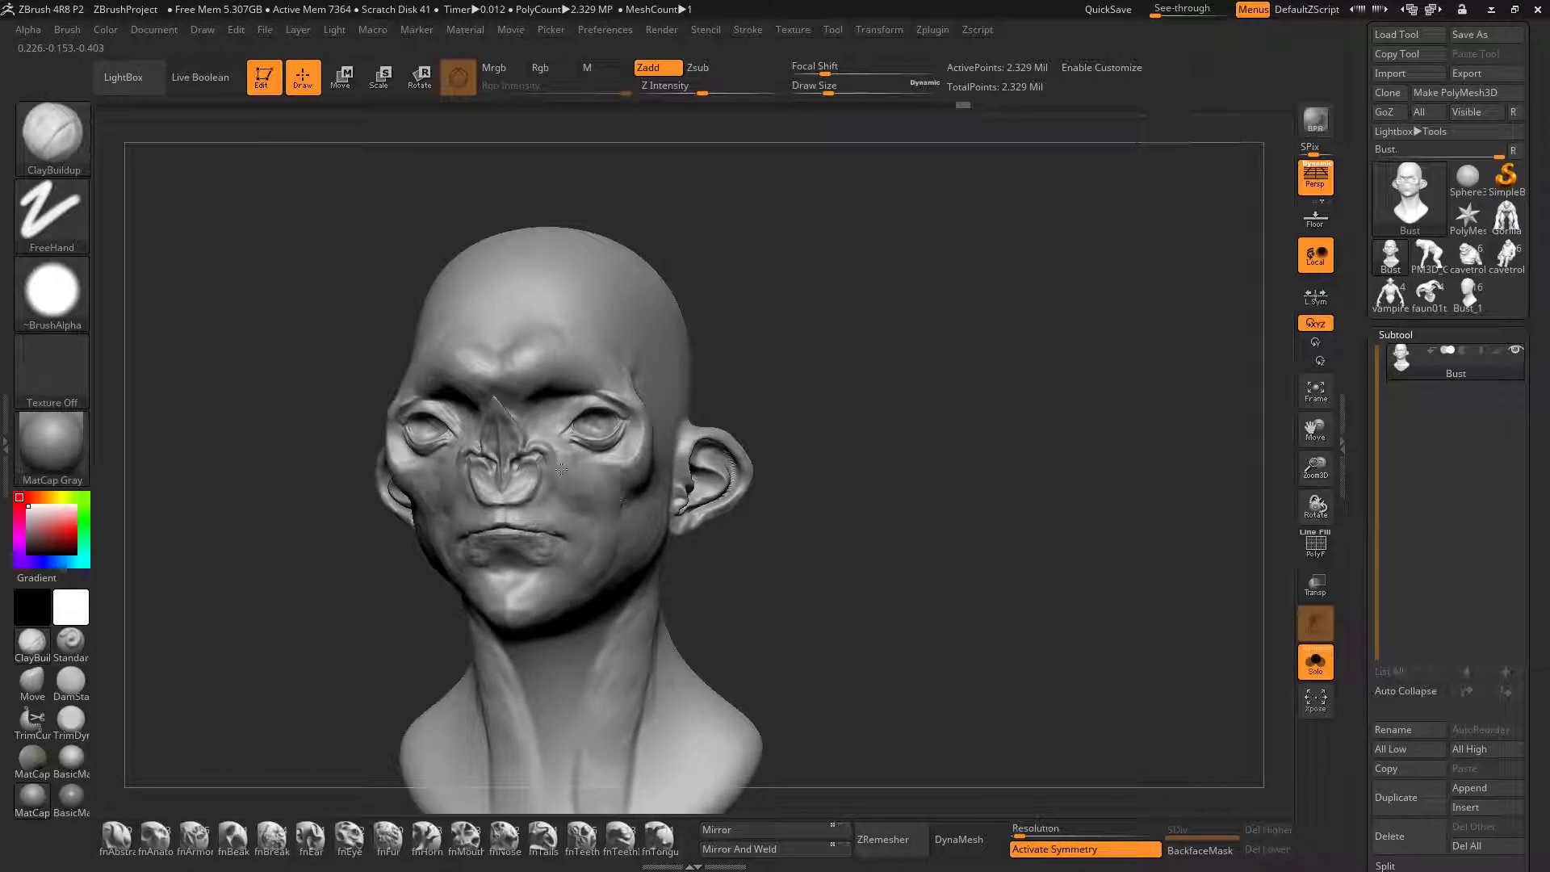
Fill out the lower cheeks and the area around the mouth and chin, undoing the last stroke
{"action": "left_click_drag", "start_coordinate": [561, 468], "coordinate": [604, 486]}
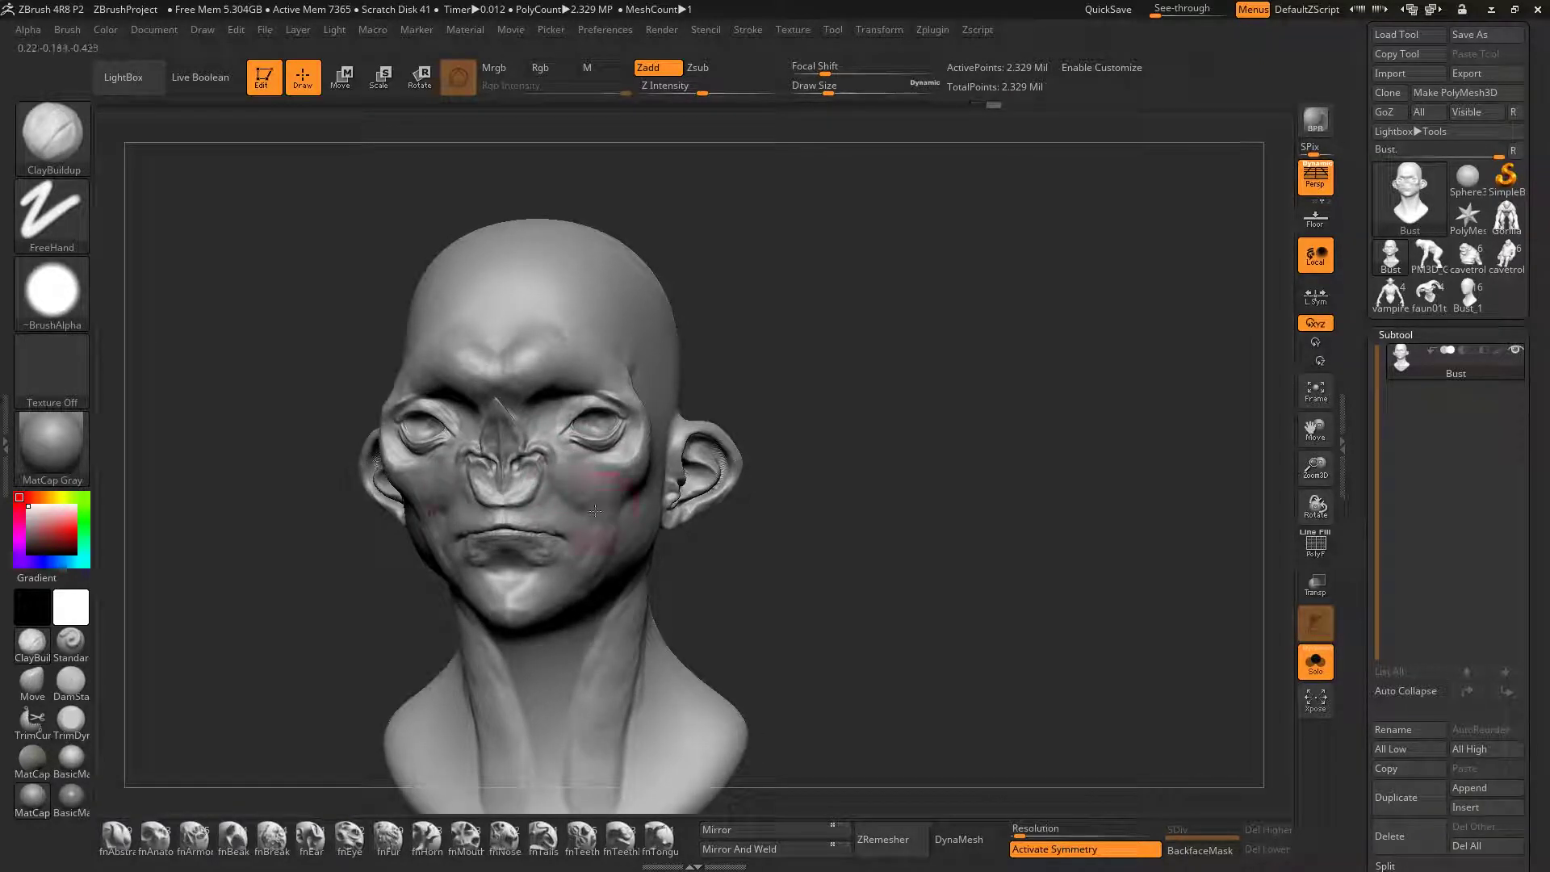
{"action": "mouse_move", "coordinate": [620, 559]}
{"action": "right_mouse_down"}
{"action": "mouse_move", "coordinate": [609, 573]}
{"action": "mouse_move", "coordinate": [632, 498]}
{"action": "mouse_move", "coordinate": [614, 495]}
{"action": "right_mouse_up"}
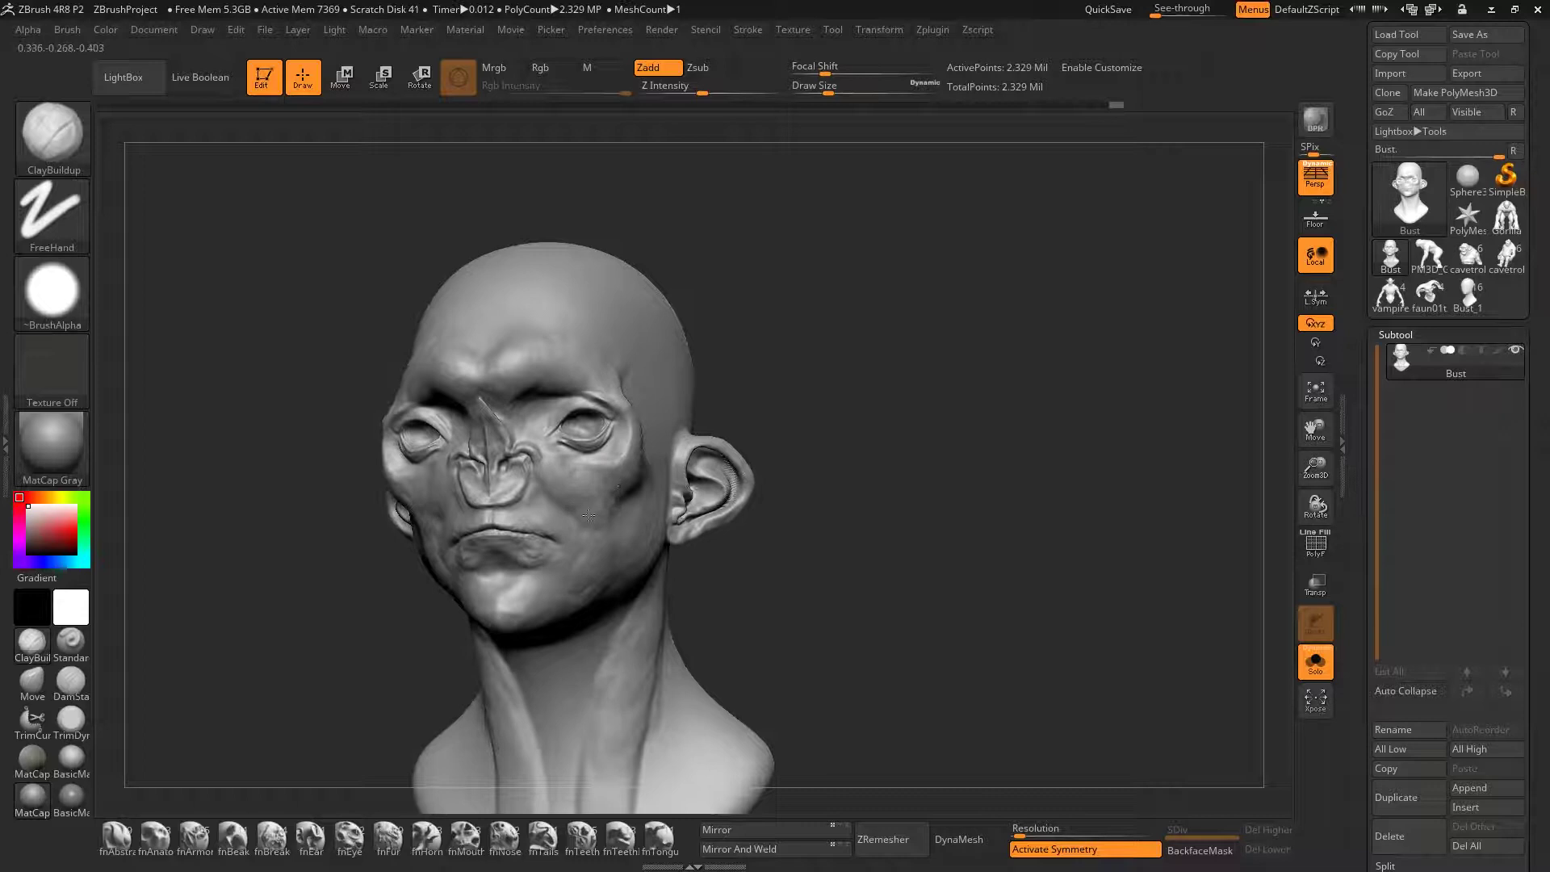
{"action": "left_click_drag", "start_coordinate": [557, 500], "coordinate": [604, 550]}
{"action": "key", "text": "bracketleft"}
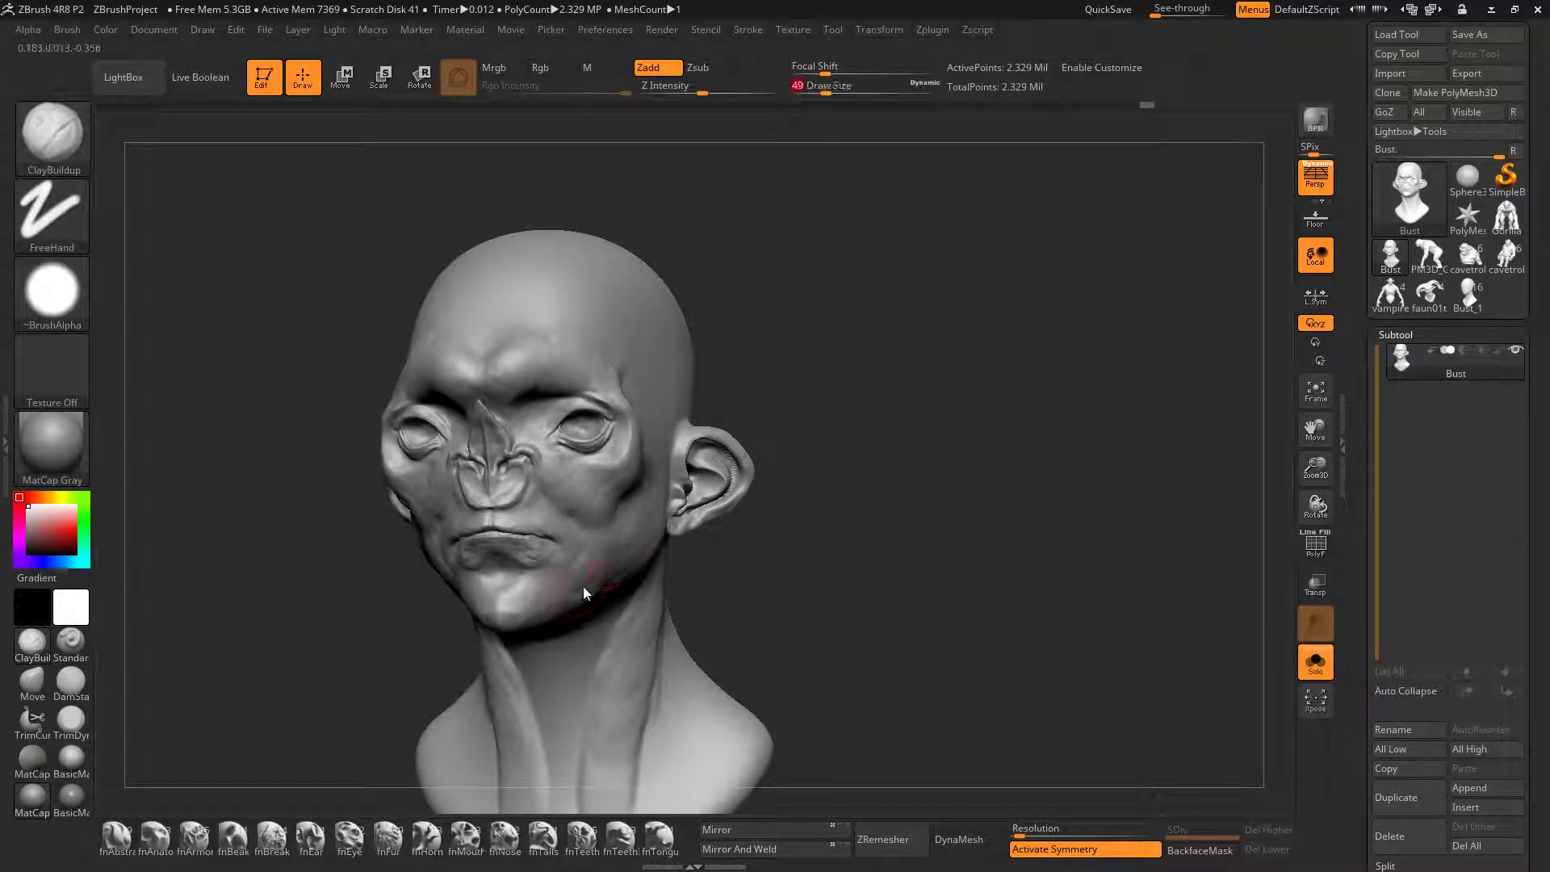
{"action": "left_click_drag", "start_coordinate": [509, 608], "coordinate": [552, 611]}
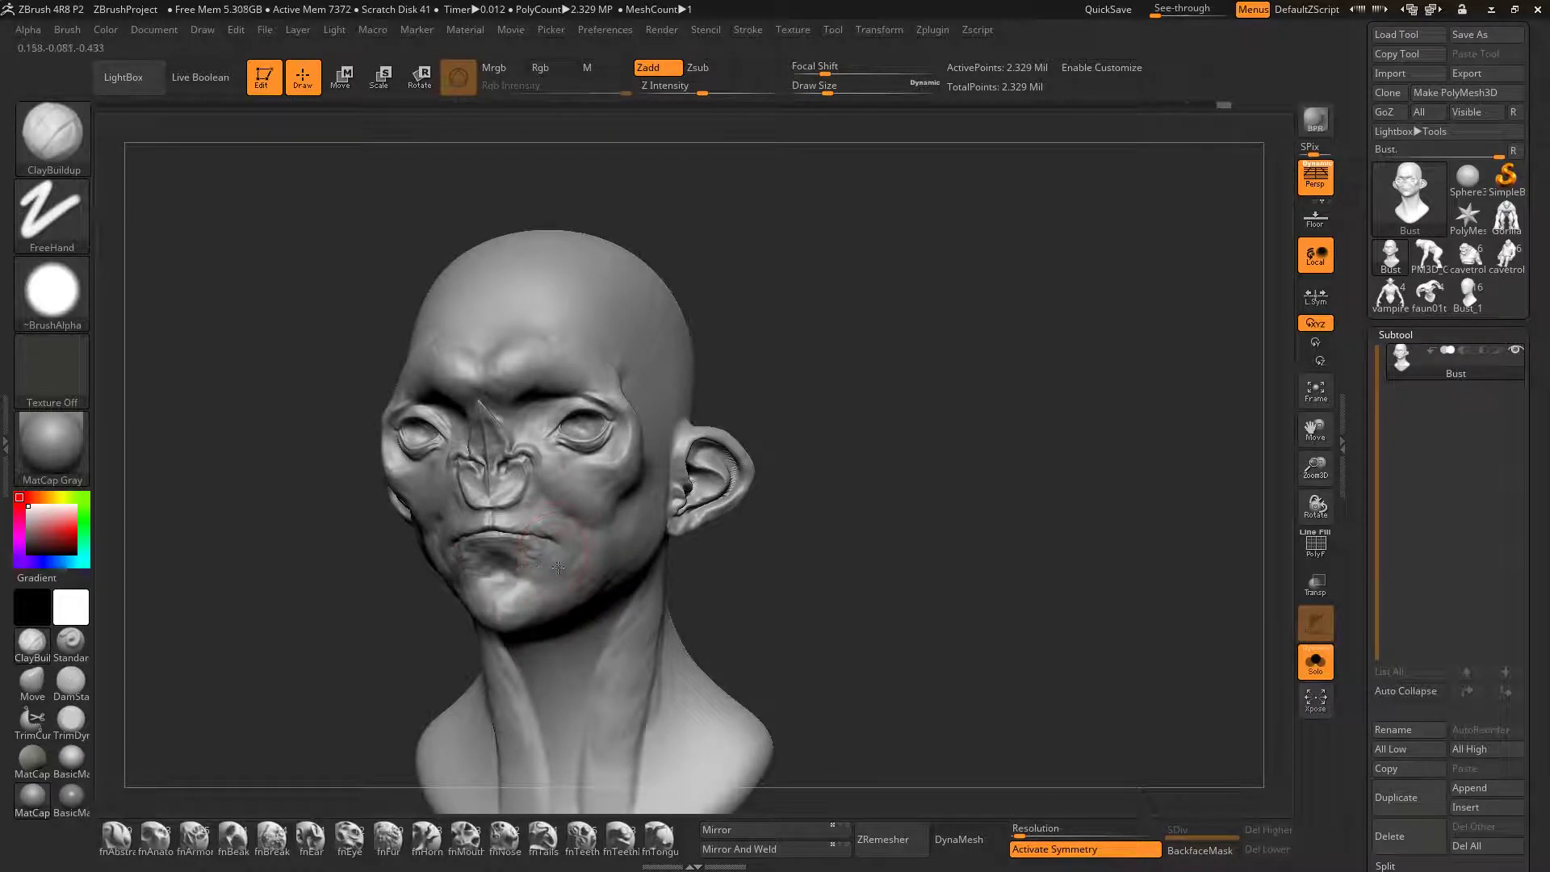
{"action": "key", "text": "ctrl+z"}
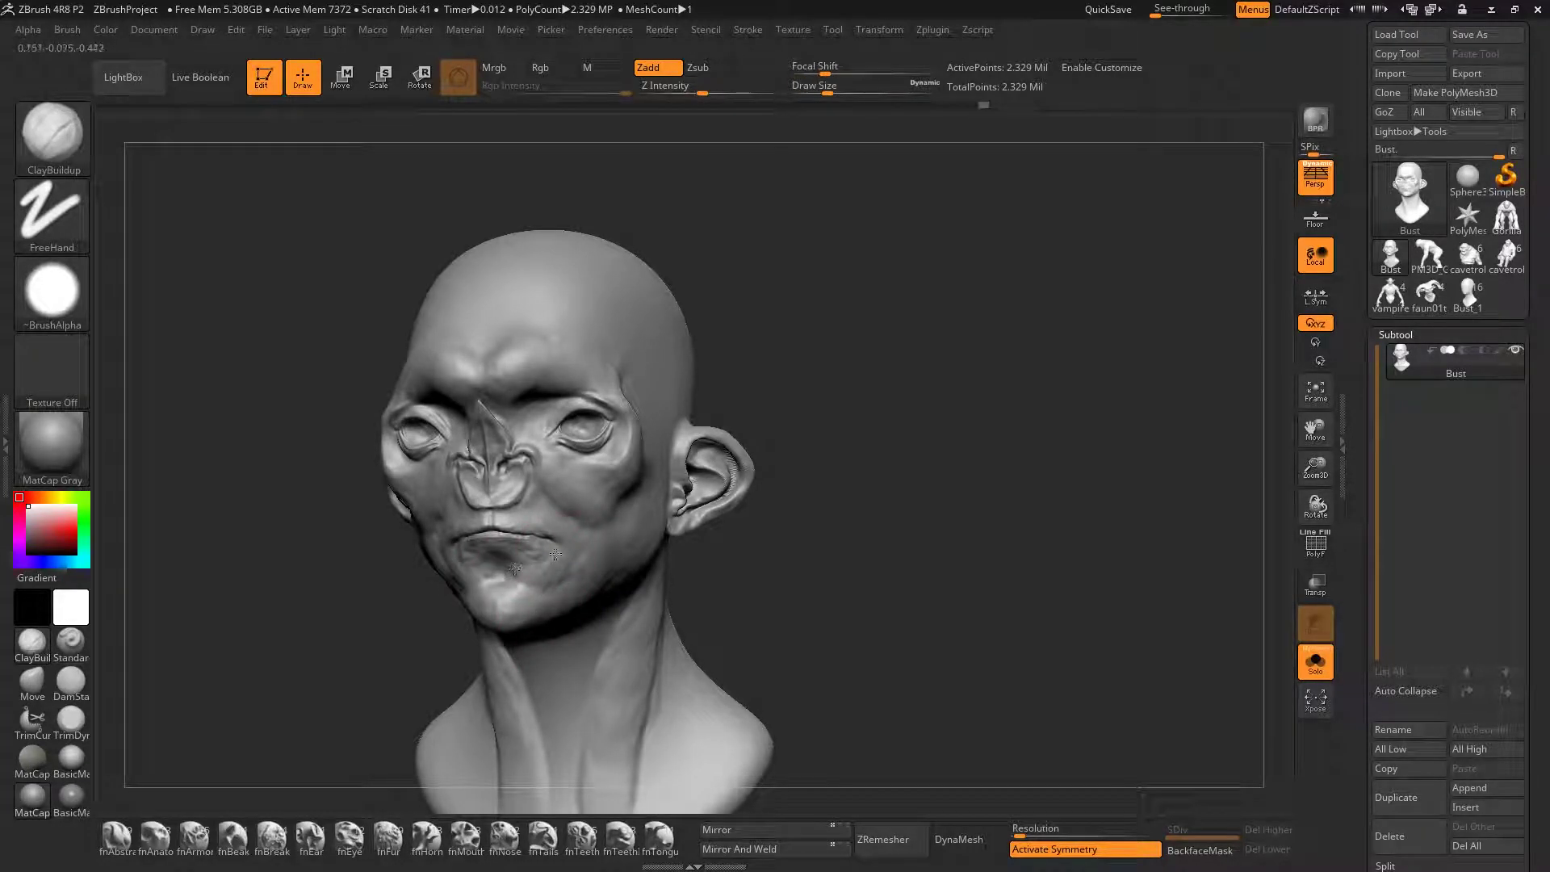
Build up the cheekbone arch from below the outer eye corner back towards the ear
{"action": "right_click_drag", "start_coordinate": [605, 521], "coordinate": [533, 520]}
{"action": "key", "text": "s"}
{"action": "left_click", "coordinate": [643, 470]}
{"action": "left_click_drag", "start_coordinate": [628, 488], "coordinate": [668, 439]}
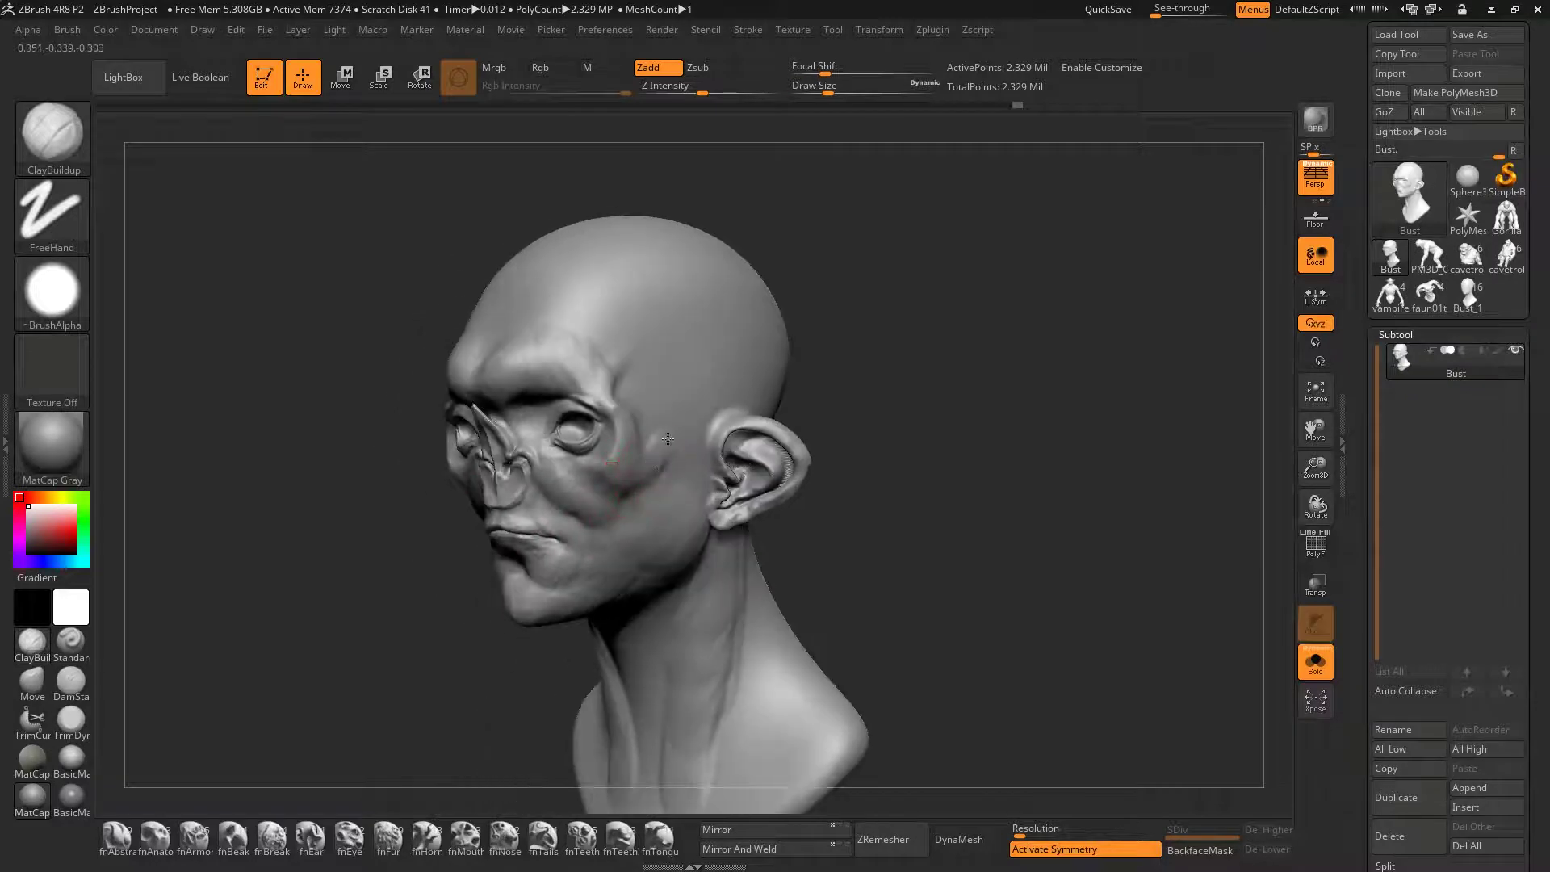
{"action": "right_click_drag", "start_coordinate": [694, 443], "coordinate": [685, 453]}
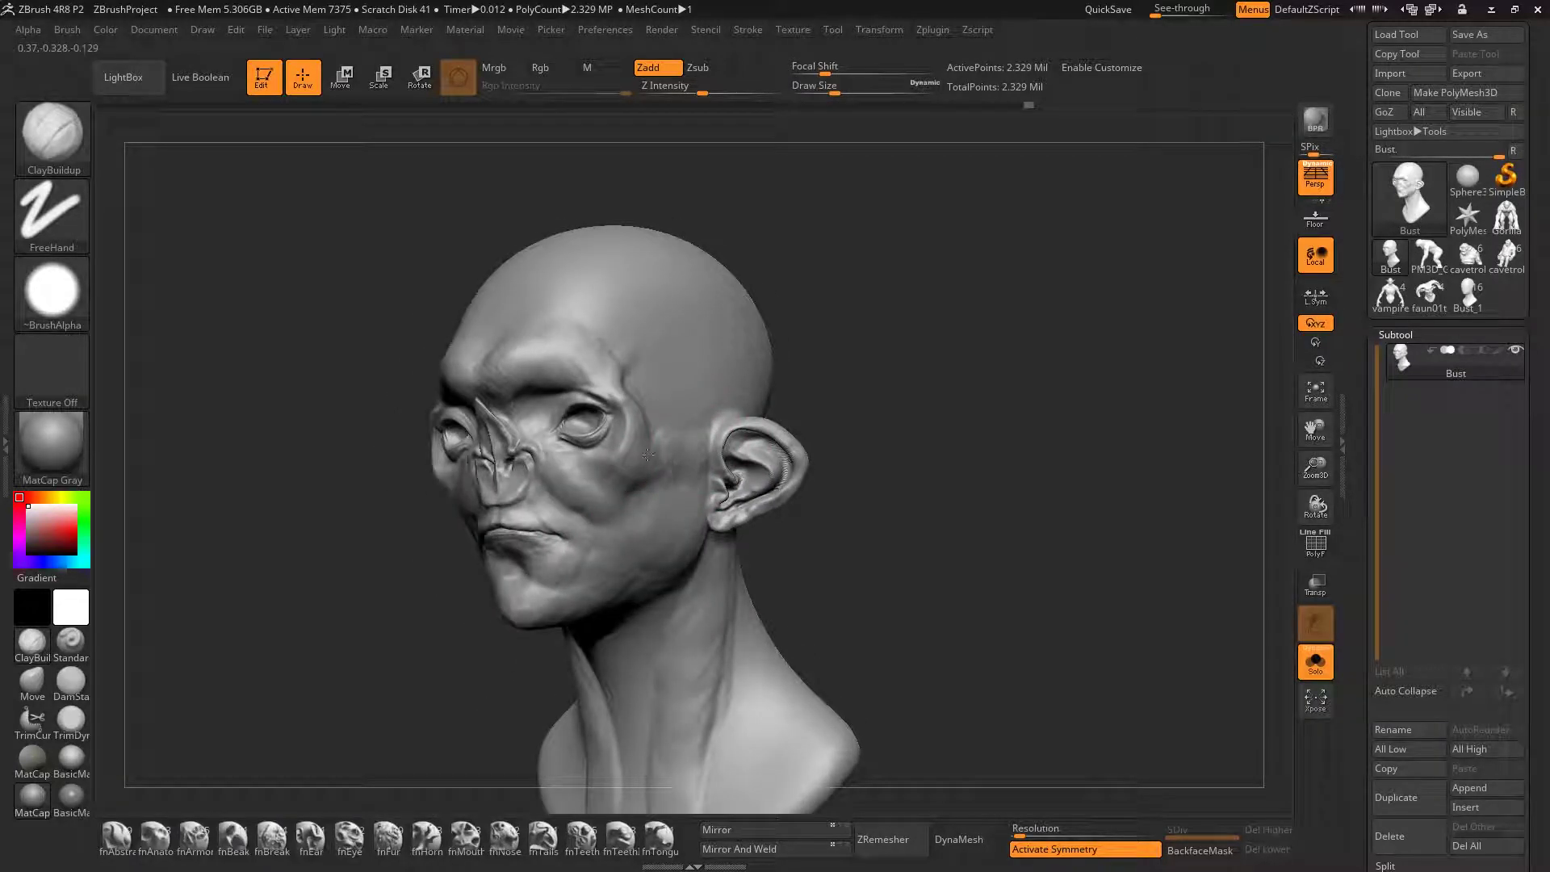
{"action": "mouse_move", "coordinate": [648, 454]}
{"action": "left_mouse_down"}
{"action": "mouse_move", "coordinate": [699, 456]}
{"action": "mouse_move", "coordinate": [674, 448]}
{"action": "mouse_move", "coordinate": [681, 437]}
{"action": "left_mouse_up"}
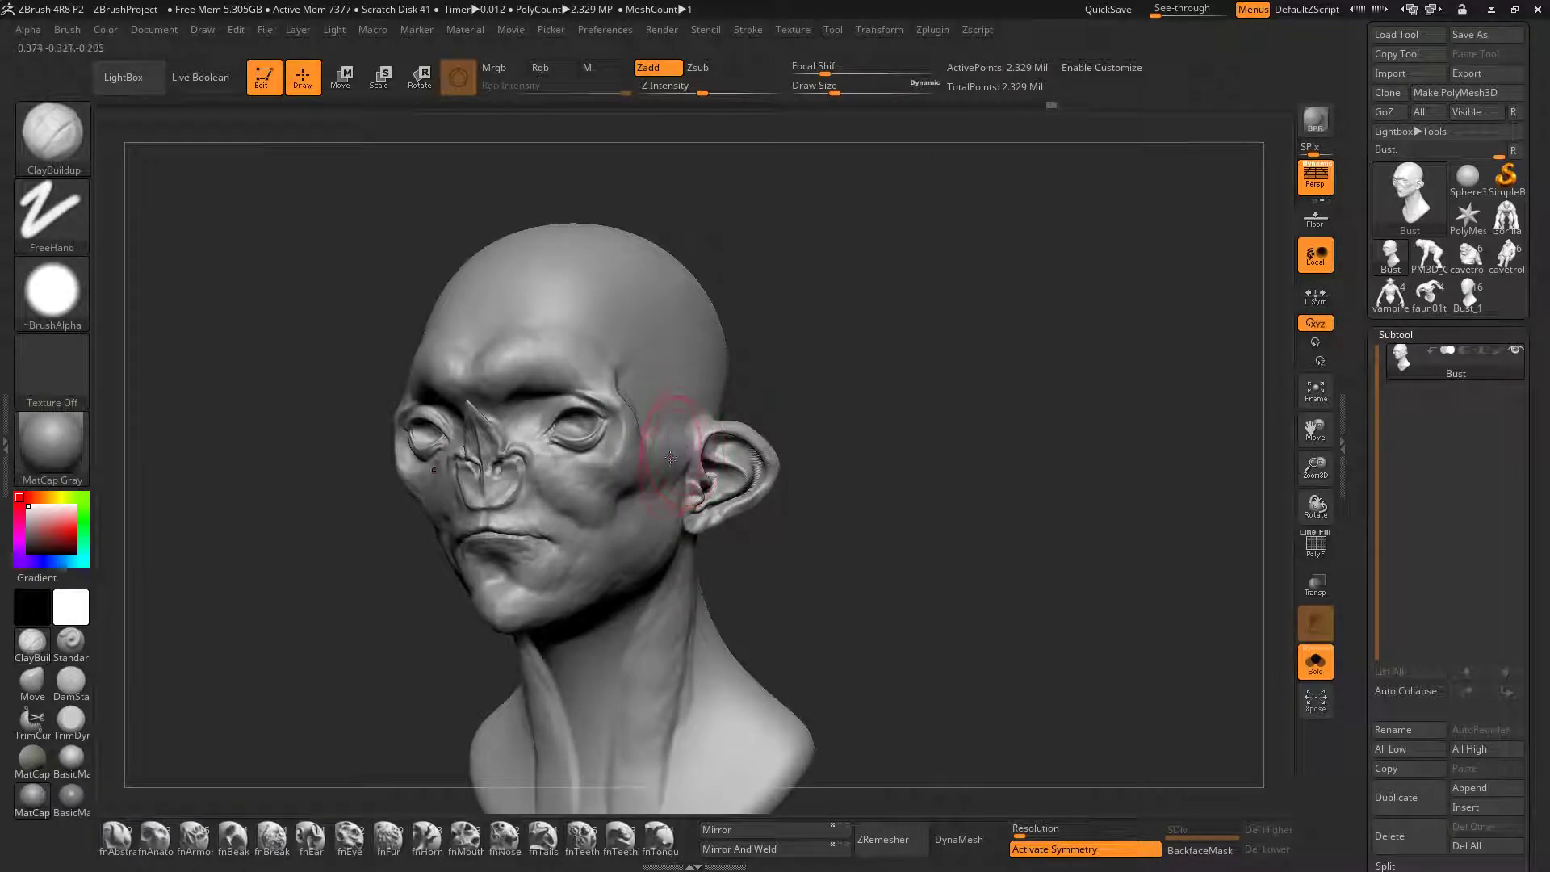
{"action": "right_click_drag", "start_coordinate": [690, 381], "coordinate": [690, 392]}
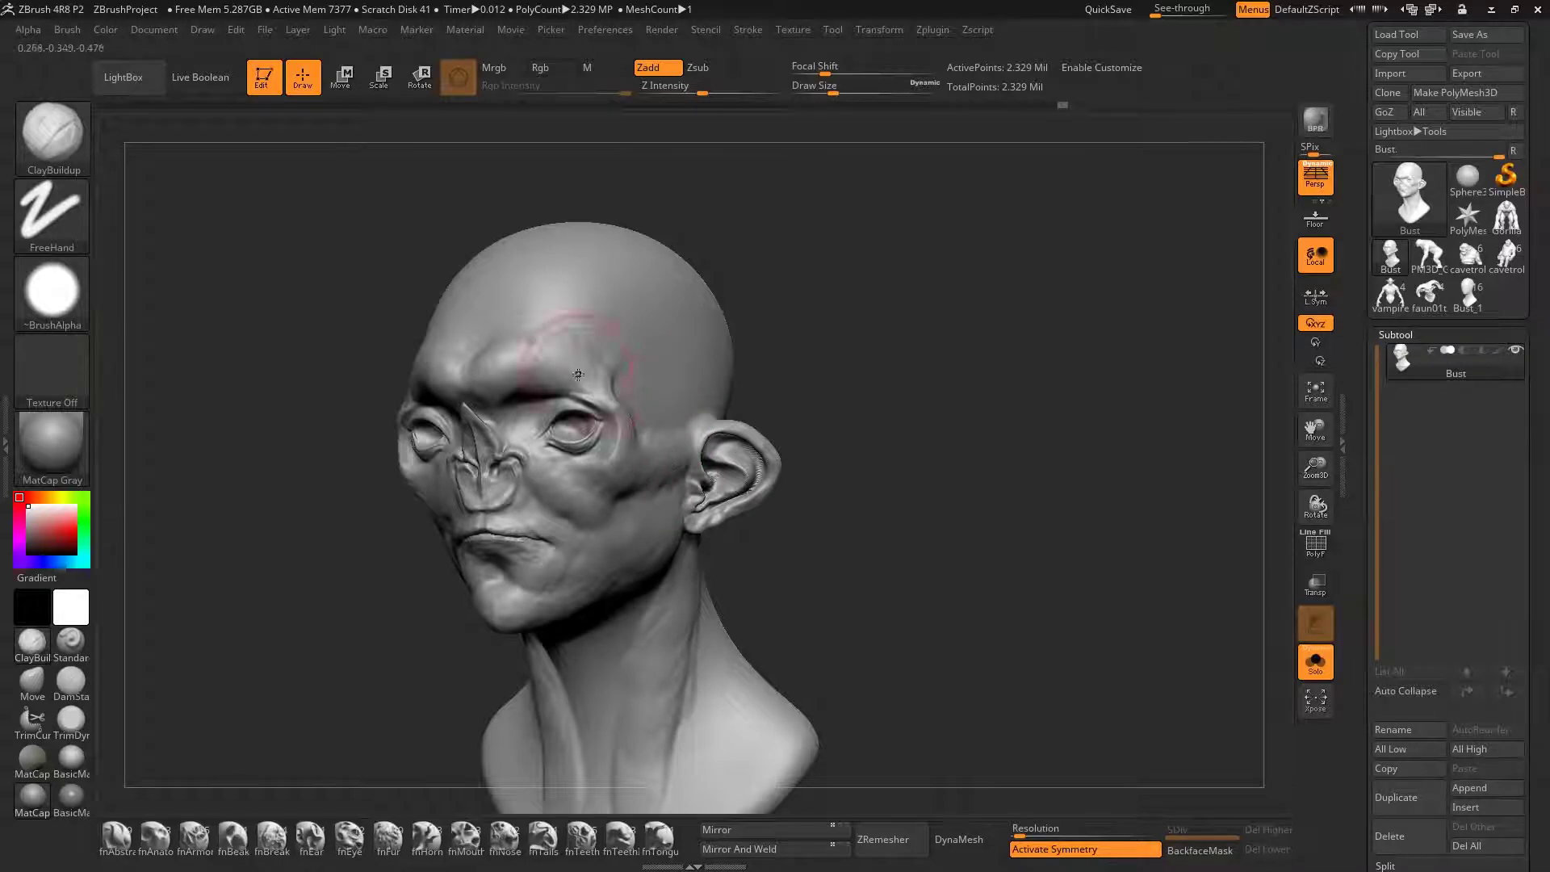
Strengthen the brow ridge above the eyes and check the face from the front and side
{"action": "left_click_drag", "start_coordinate": [548, 377], "coordinate": [603, 372]}
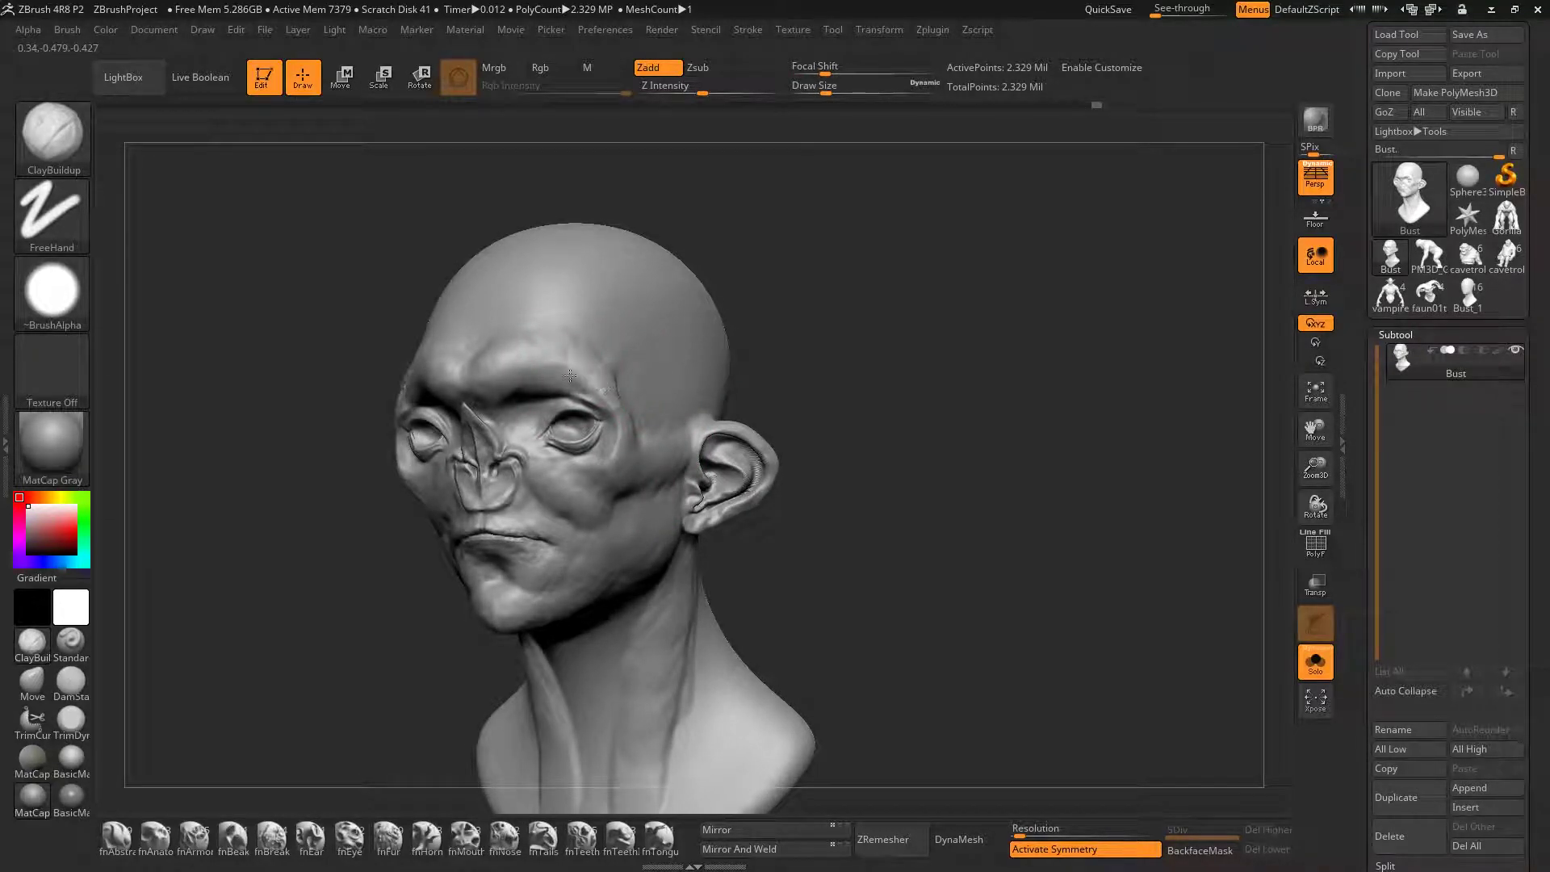
{"action": "right_click_drag", "start_coordinate": [669, 416], "coordinate": [672, 432]}
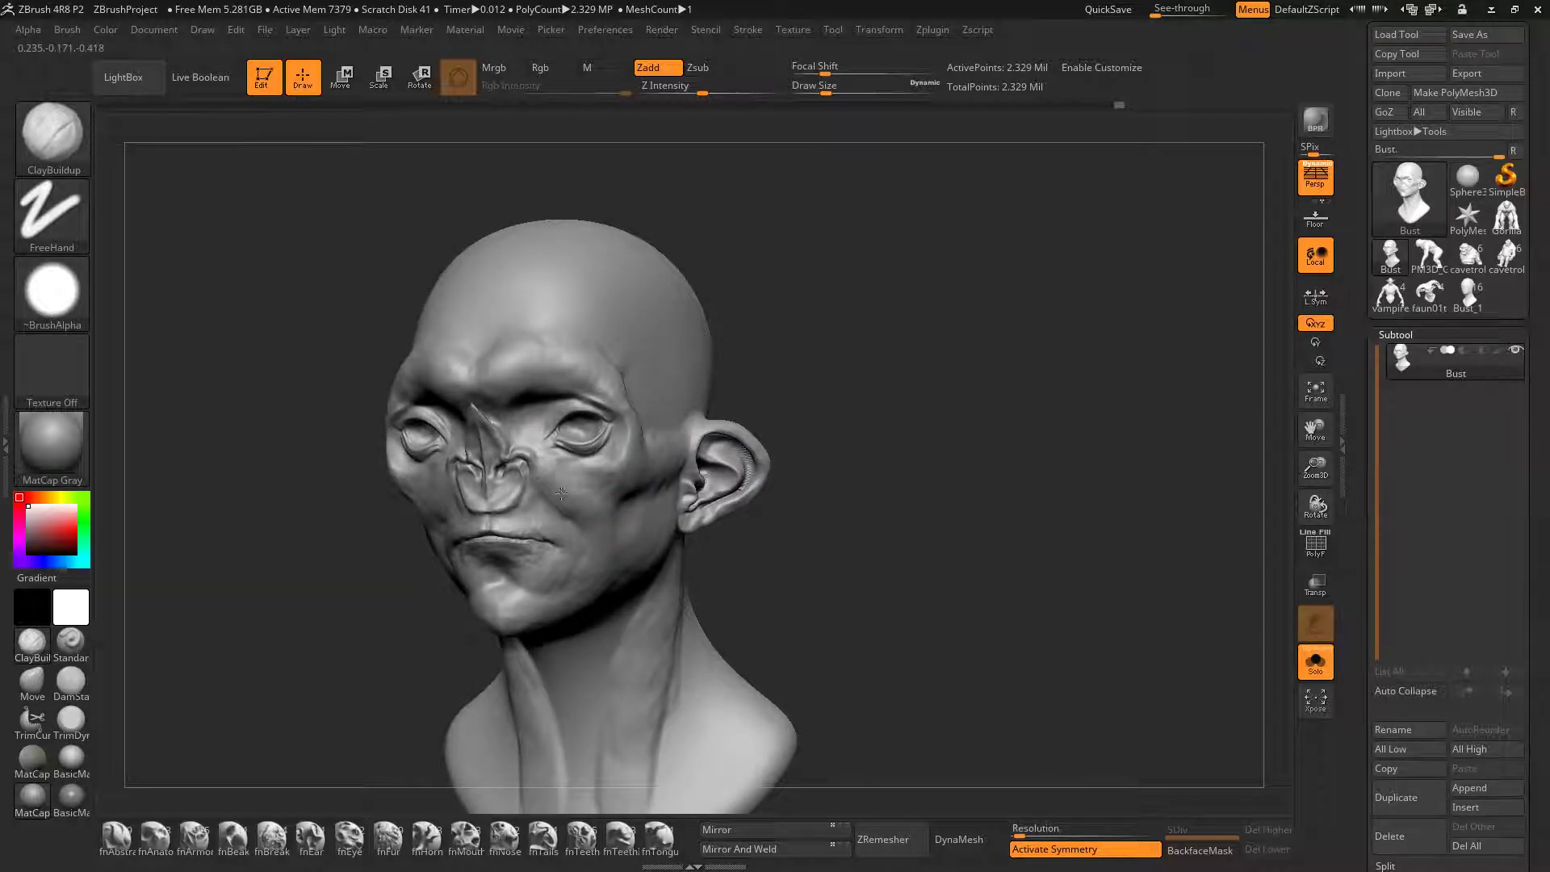
{"action": "right_click_drag", "start_coordinate": [495, 375], "coordinate": [468, 356]}
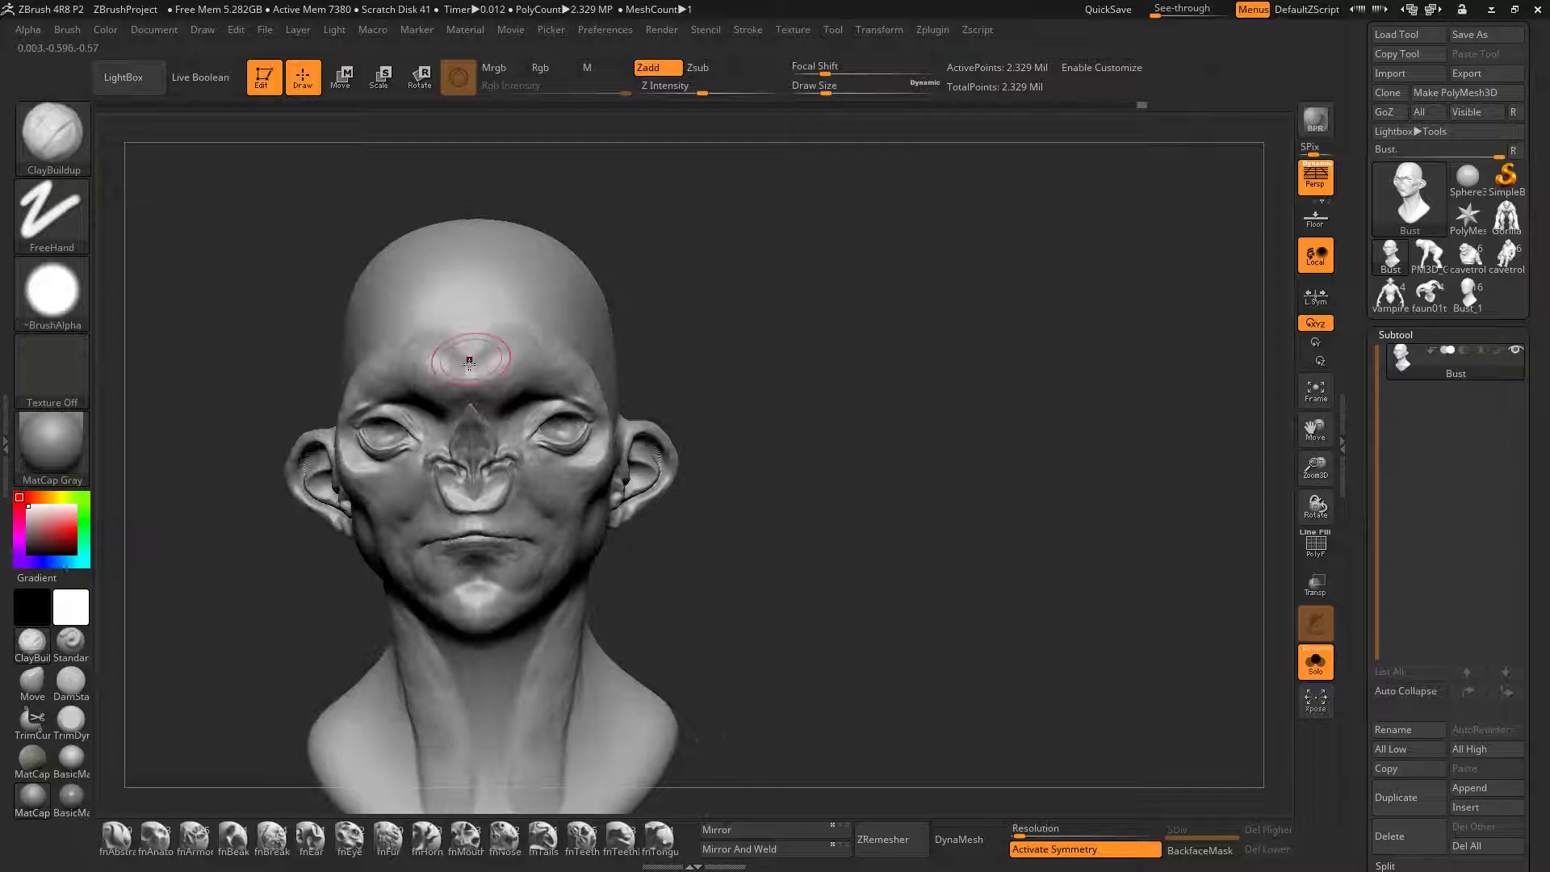
{"action": "mouse_move", "coordinate": [474, 422]}
{"action": "right_mouse_down"}
{"action": "mouse_move", "coordinate": [596, 398]}
{"action": "mouse_move", "coordinate": [637, 419]}
{"action": "right_mouse_up"}
{"action": "left_click_drag", "start_coordinate": [440, 723], "coordinate": [450, 732]}
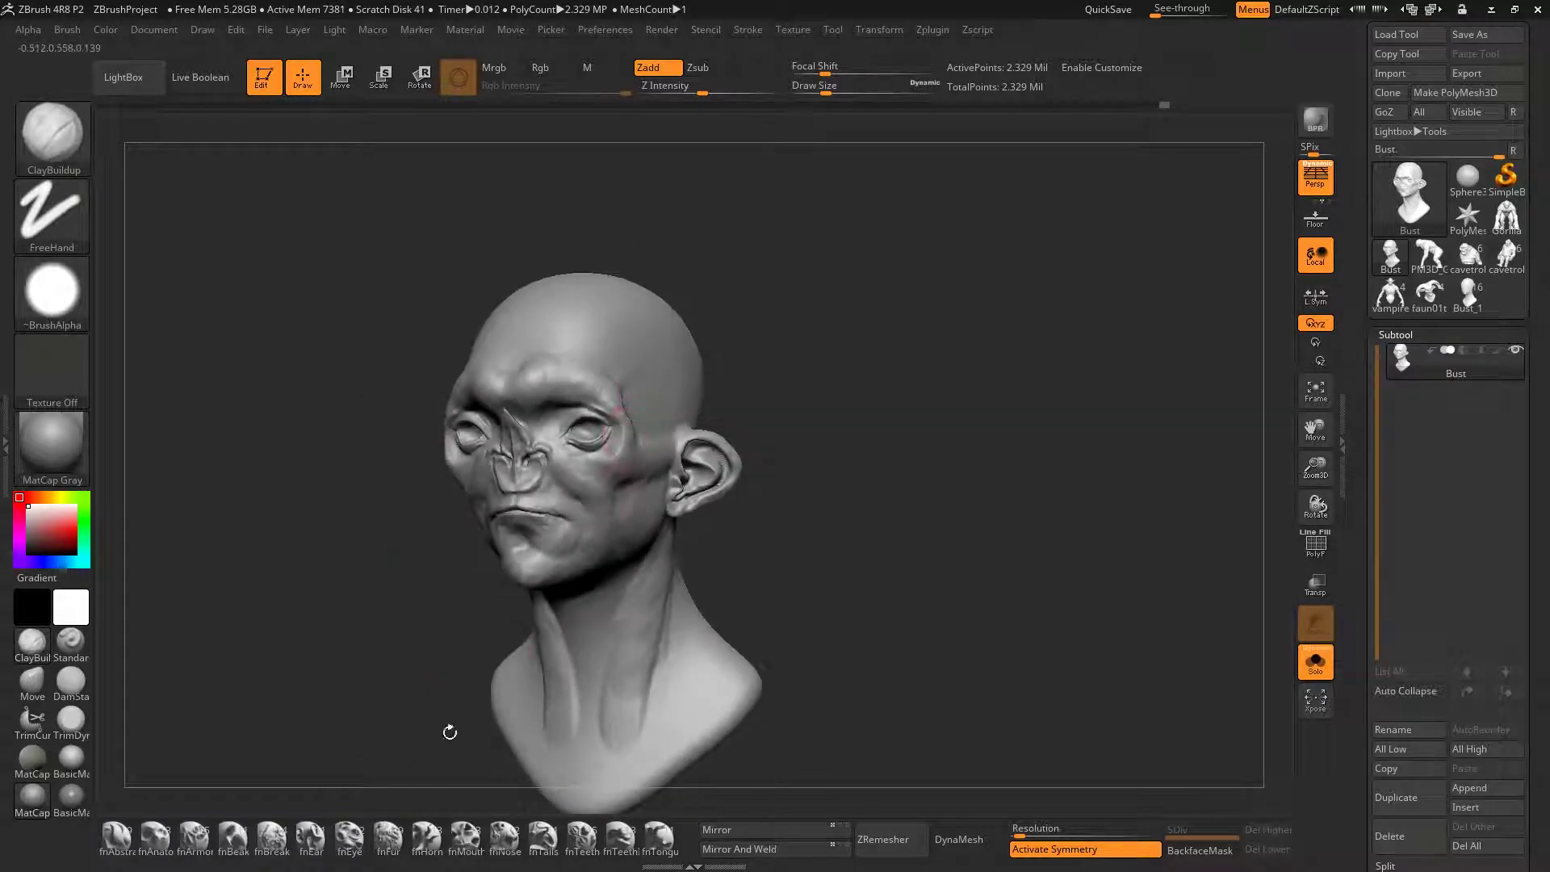
Choose the fnHorn brush and stamp its HornBase shape symmetrically on the sides of the head above the ears
{"action": "left_click", "coordinate": [426, 841]}
{"action": "left_click", "coordinate": [632, 139]}
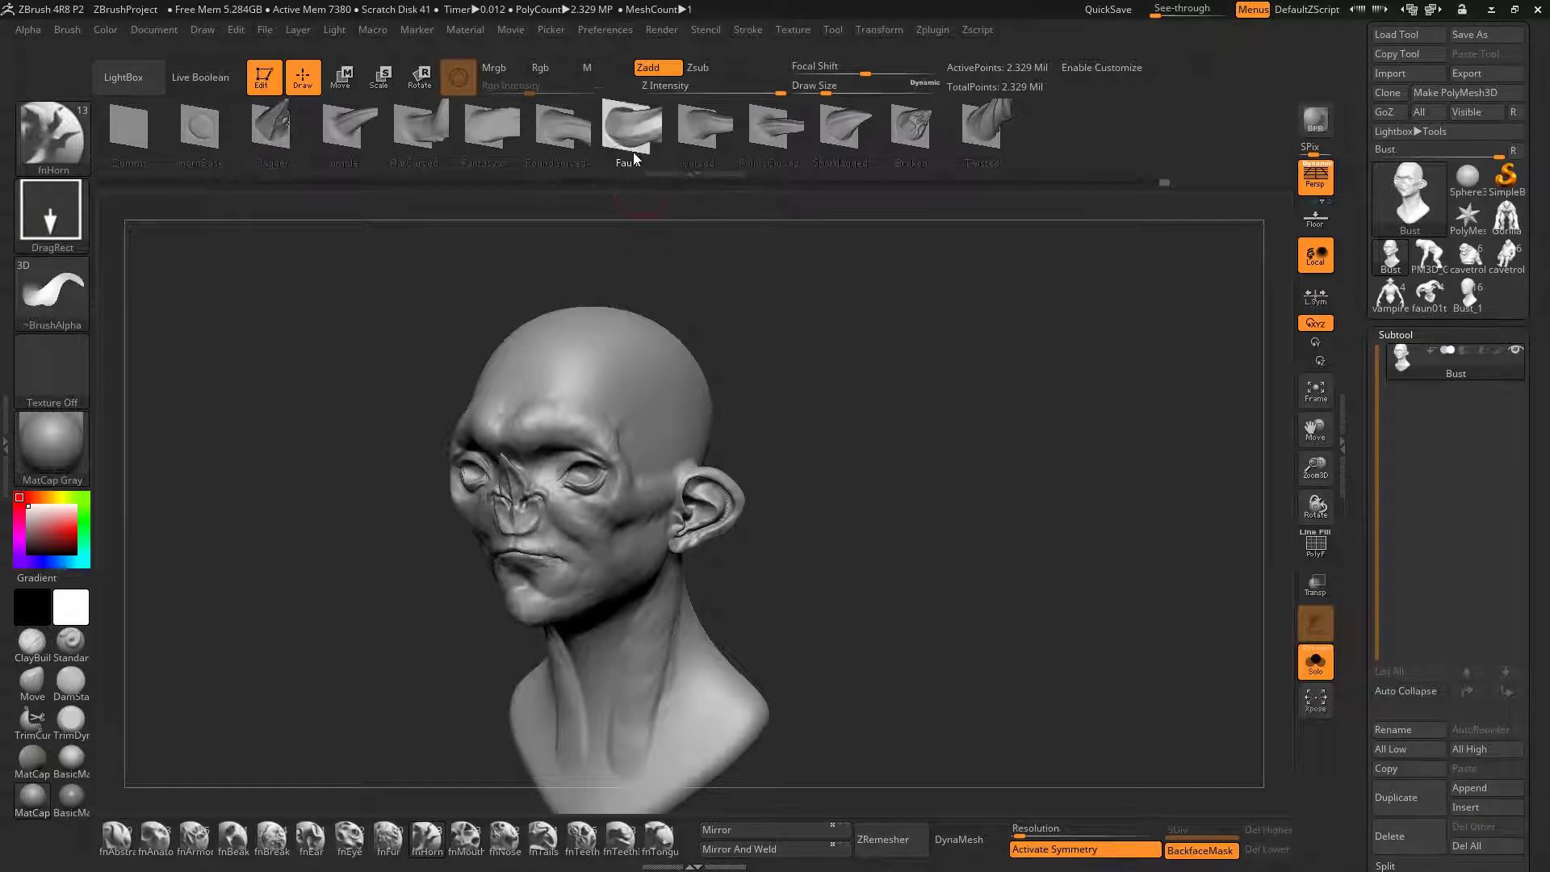
{"action": "left_click", "coordinate": [510, 149]}
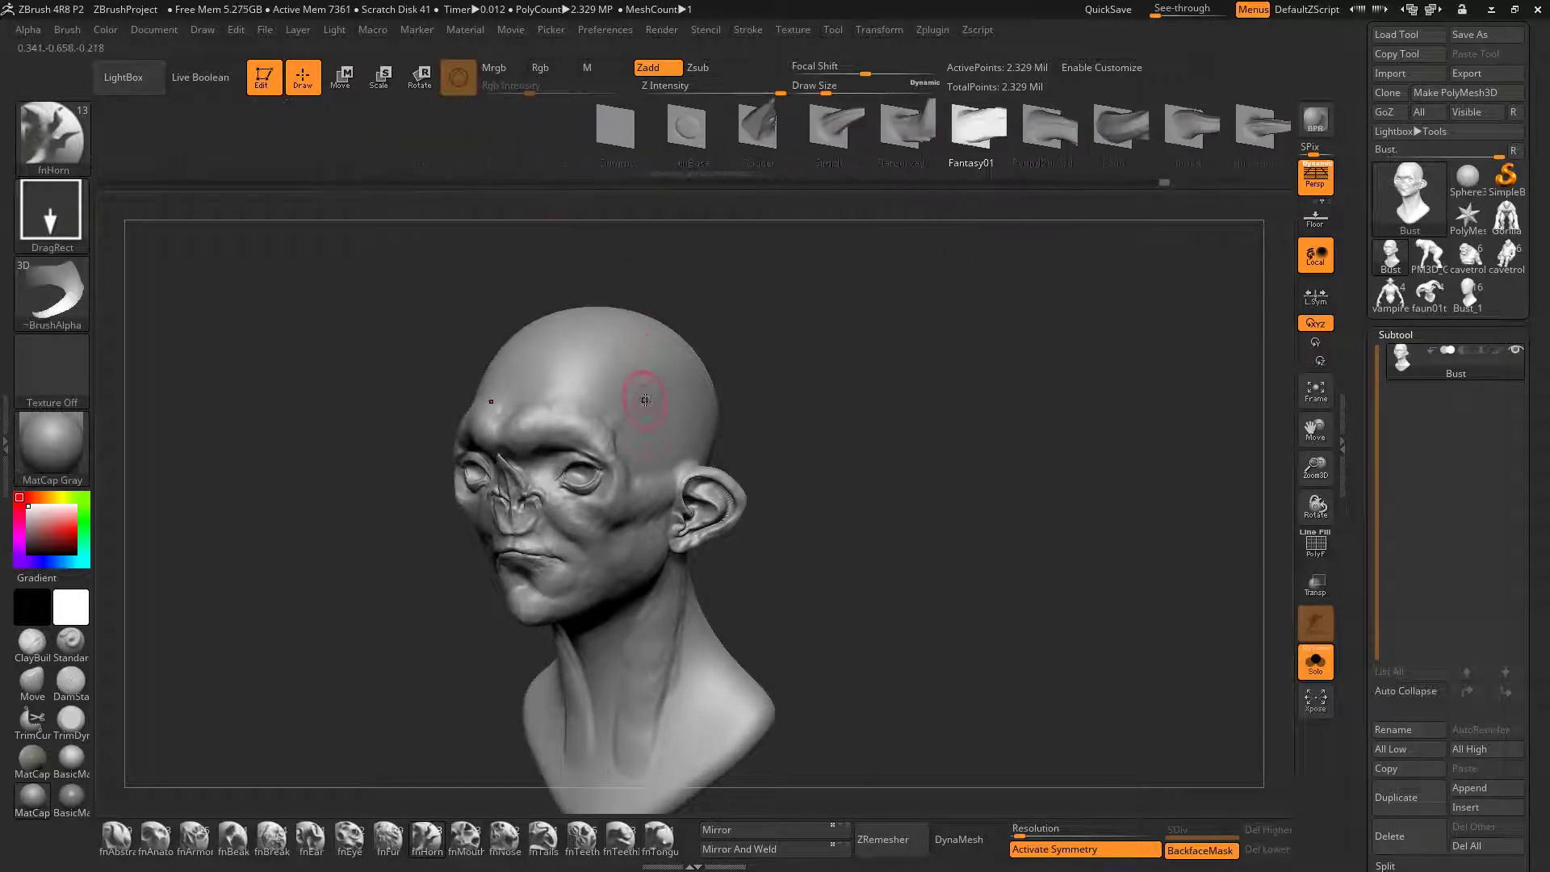
{"action": "right_click_drag", "start_coordinate": [643, 398], "coordinate": [696, 393]}
{"action": "left_click", "coordinate": [751, 140]}
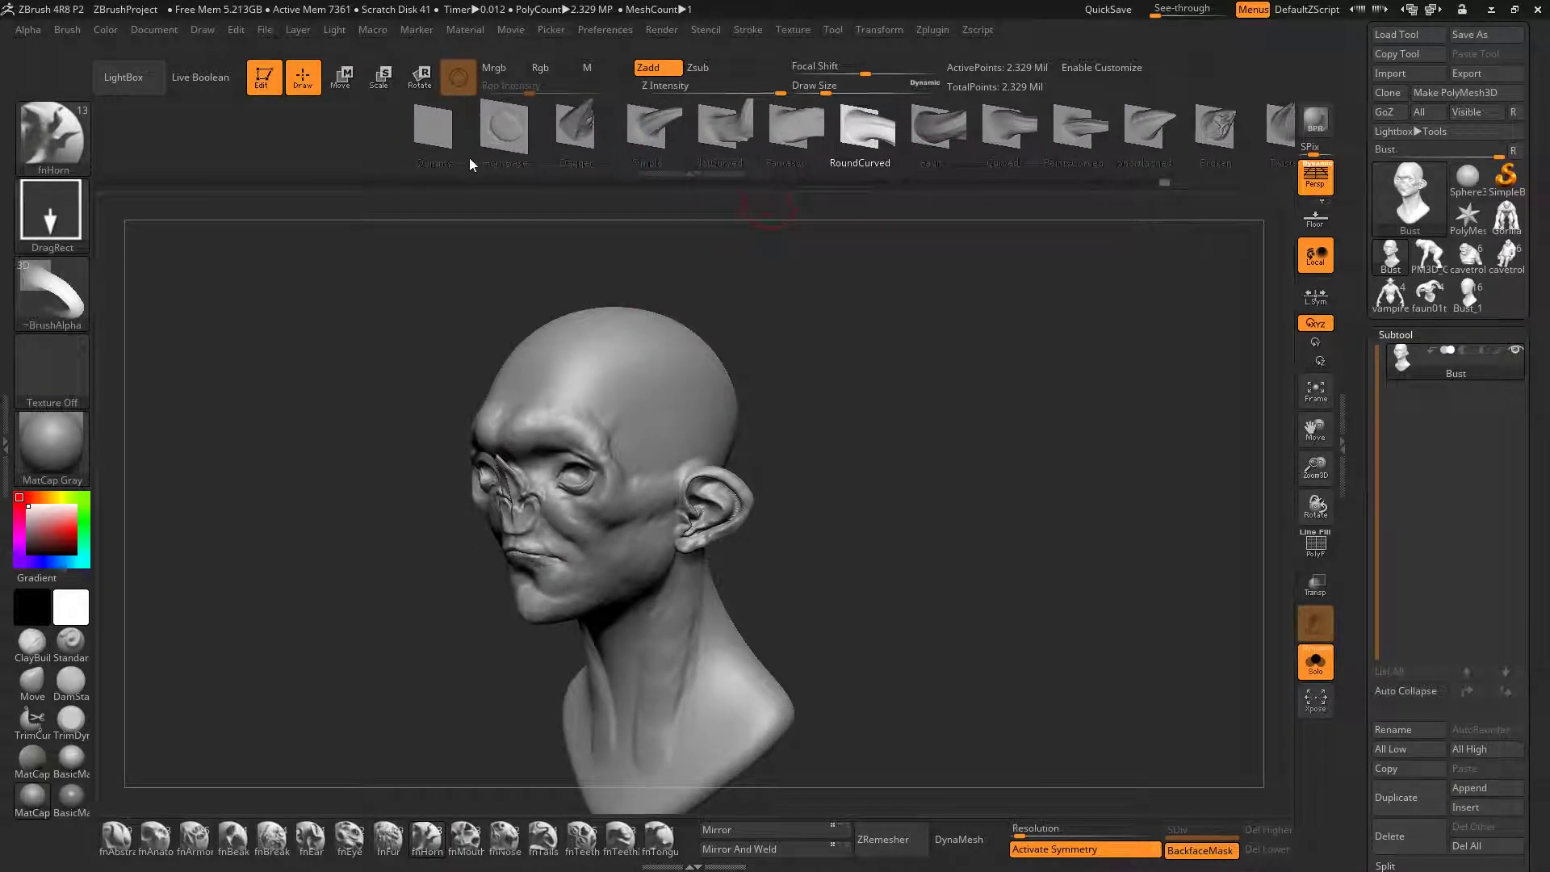
{"action": "left_click", "coordinate": [505, 129]}
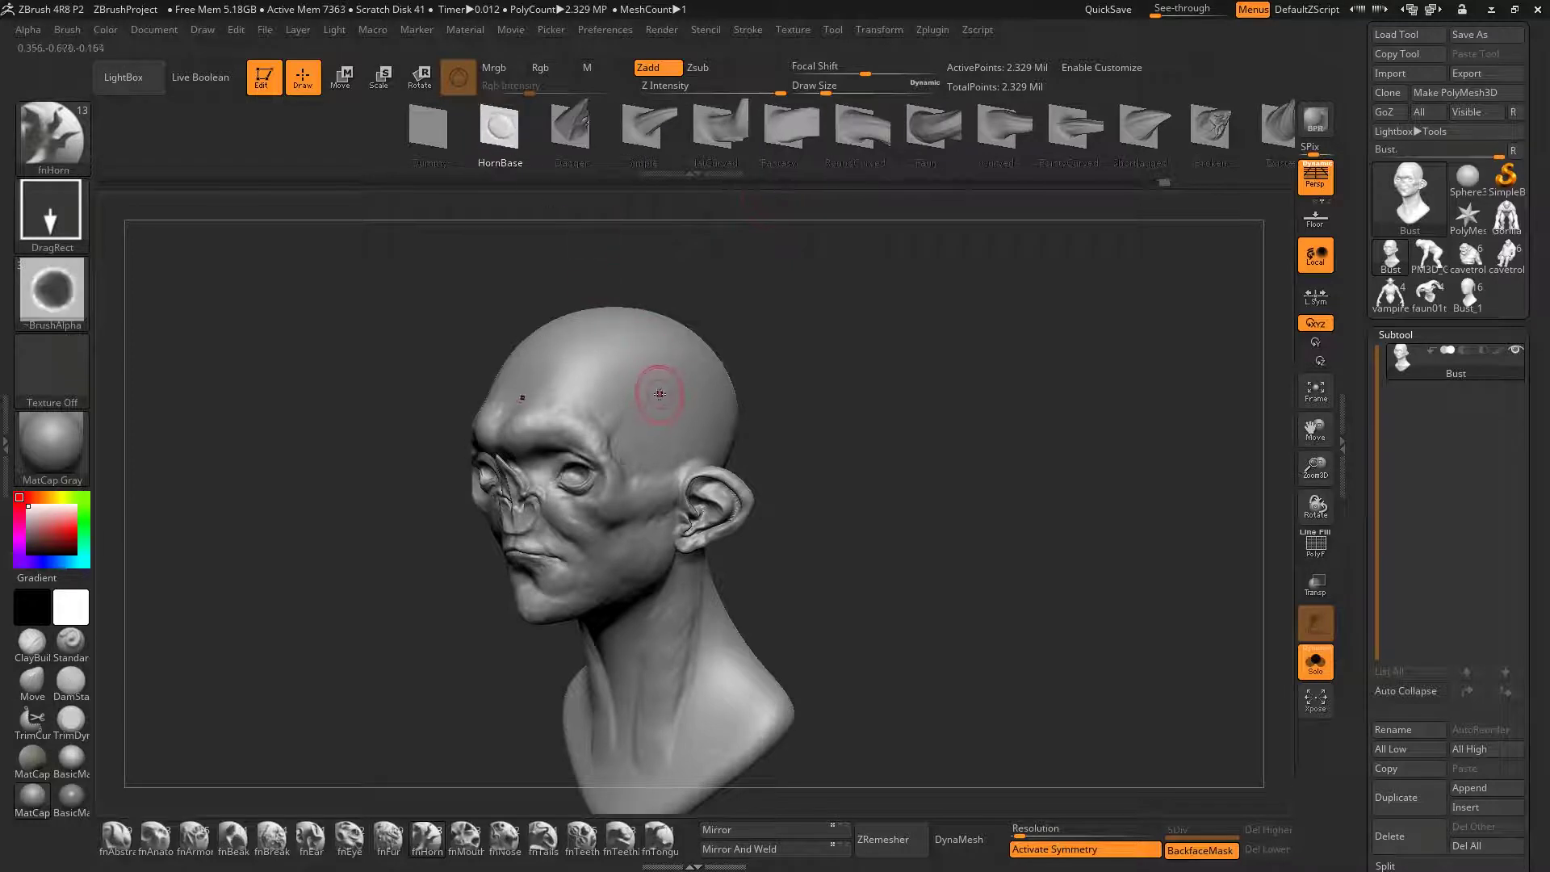
{"action": "left_click_drag", "start_coordinate": [633, 344], "coordinate": [611, 325]}
{"action": "right_click_drag", "start_coordinate": [659, 391], "coordinate": [701, 385]}
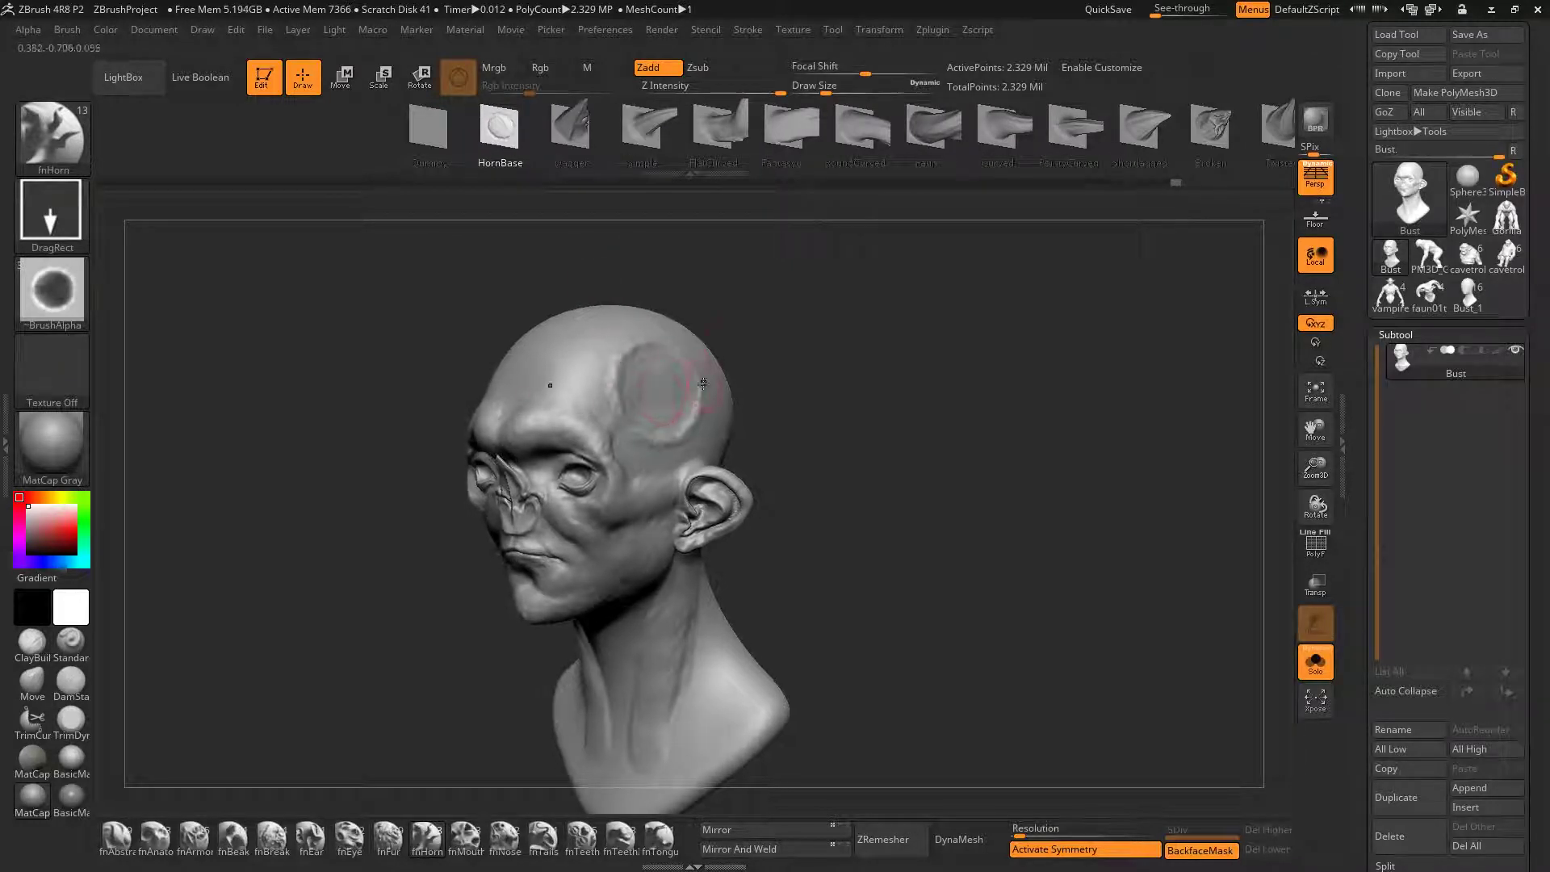
Stamp large fnHorn Fantasy01 horns symmetrically on the horn bases
{"action": "left_click", "coordinate": [793, 142]}
{"action": "left_click_drag", "start_coordinate": [658, 395], "coordinate": [627, 353]}
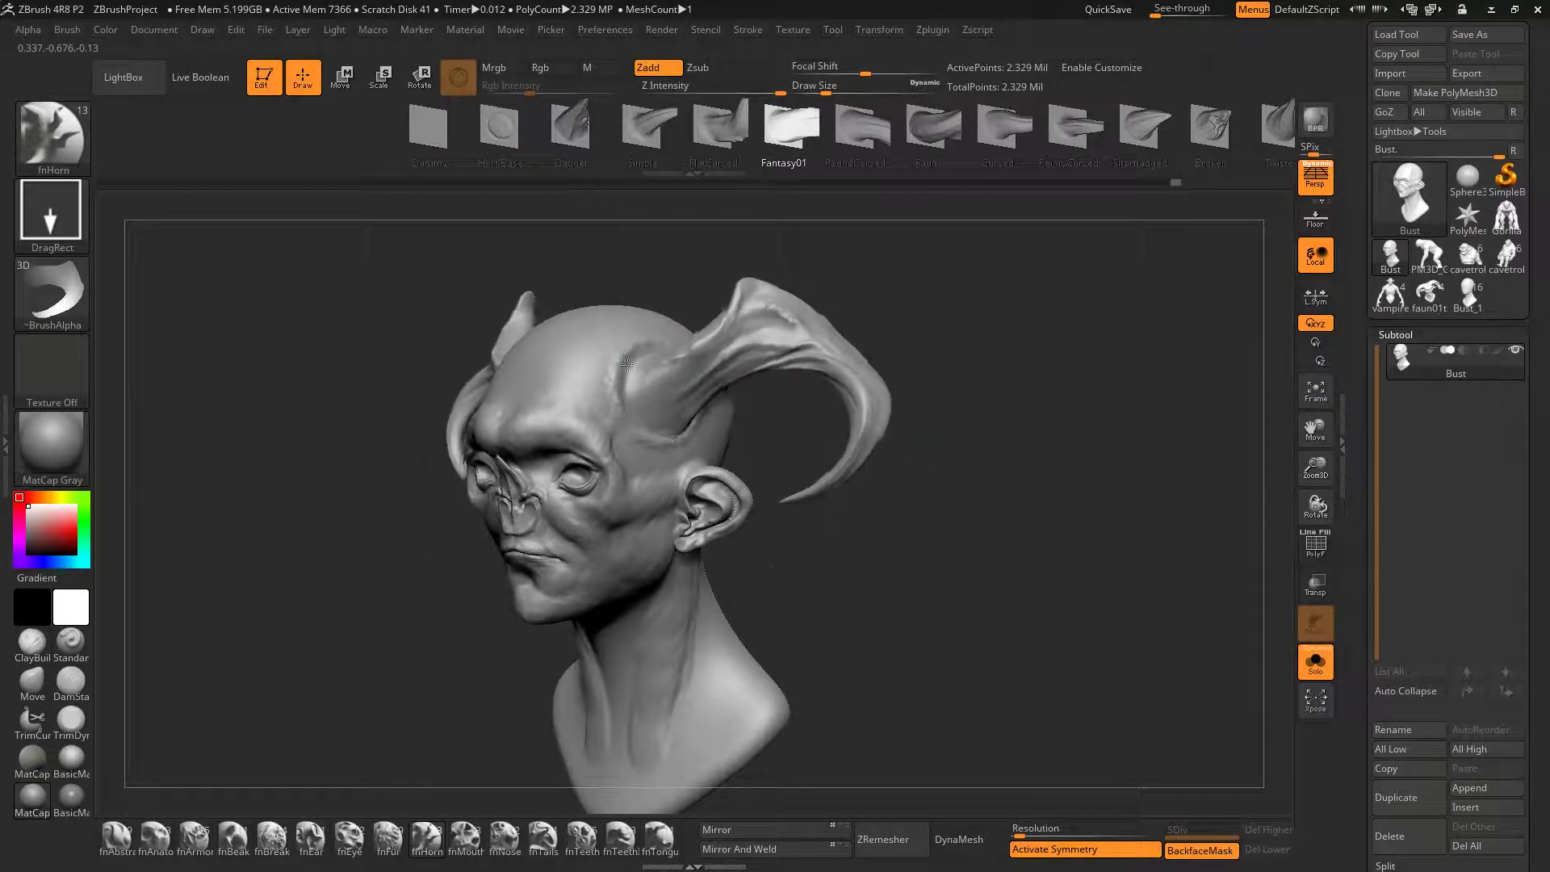
{"action": "right_click_drag", "start_coordinate": [698, 416], "coordinate": [659, 451]}
{"action": "left_click_drag", "start_coordinate": [652, 535], "coordinate": [678, 556]}
{"action": "right_click_drag", "start_coordinate": [673, 549], "coordinate": [881, 193]}
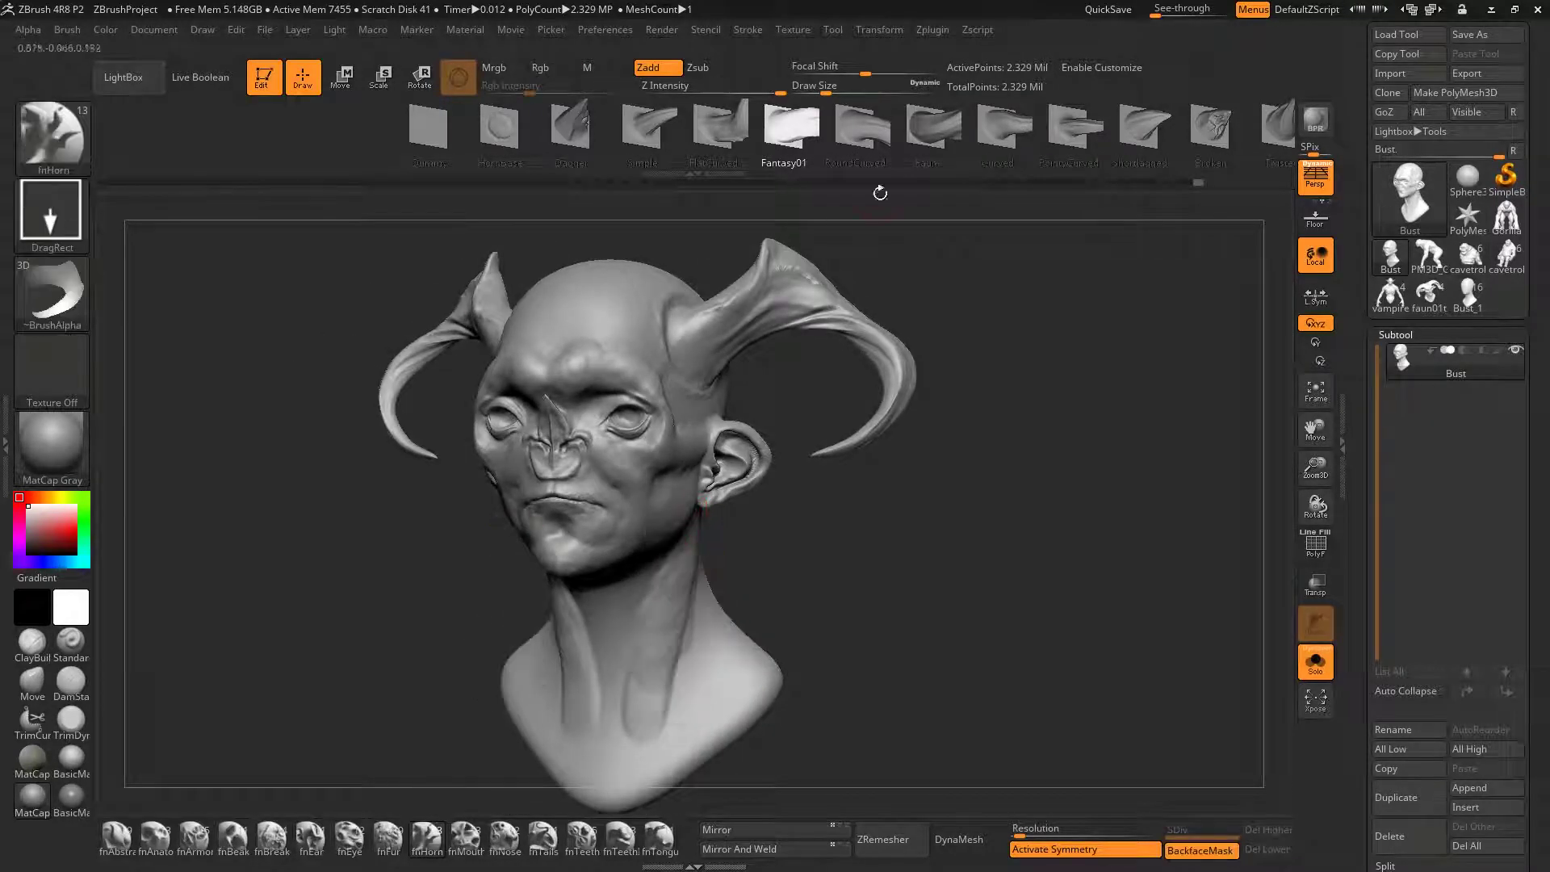
Turn symmetry off and stamp the fnHorn Broken horn on the character's left jaw below the ear
{"action": "left_click", "coordinate": [886, 129]}
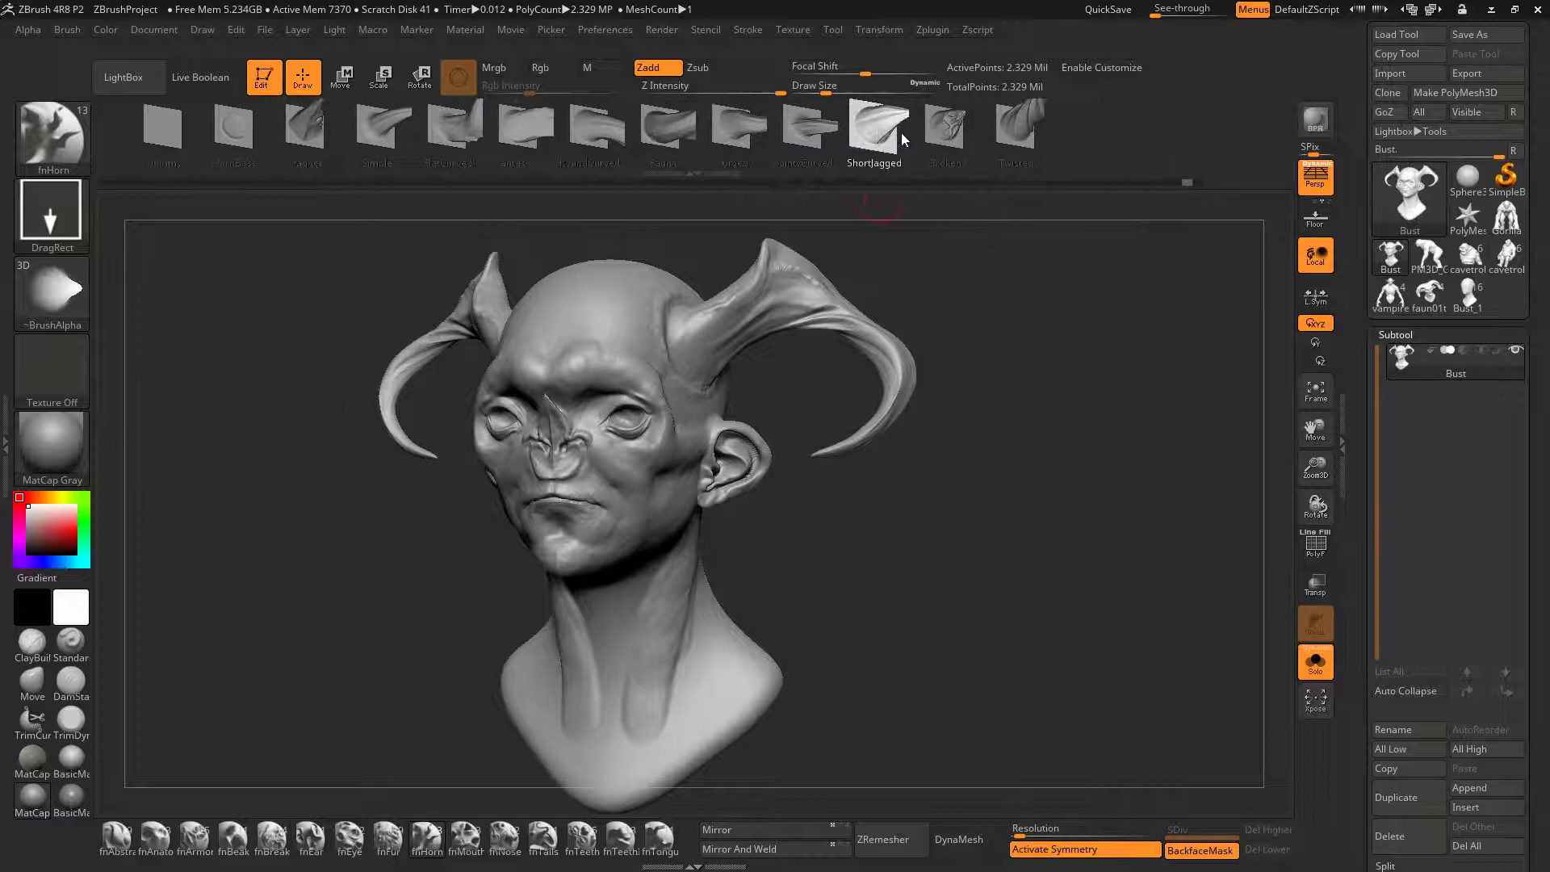
{"action": "left_click", "coordinate": [945, 129]}
{"action": "mouse_move", "coordinate": [601, 323]}
{"action": "right_mouse_down"}
{"action": "mouse_move", "coordinate": [557, 319]}
{"action": "mouse_move", "coordinate": [681, 481]}
{"action": "right_mouse_up"}
{"action": "key", "text": "x"}
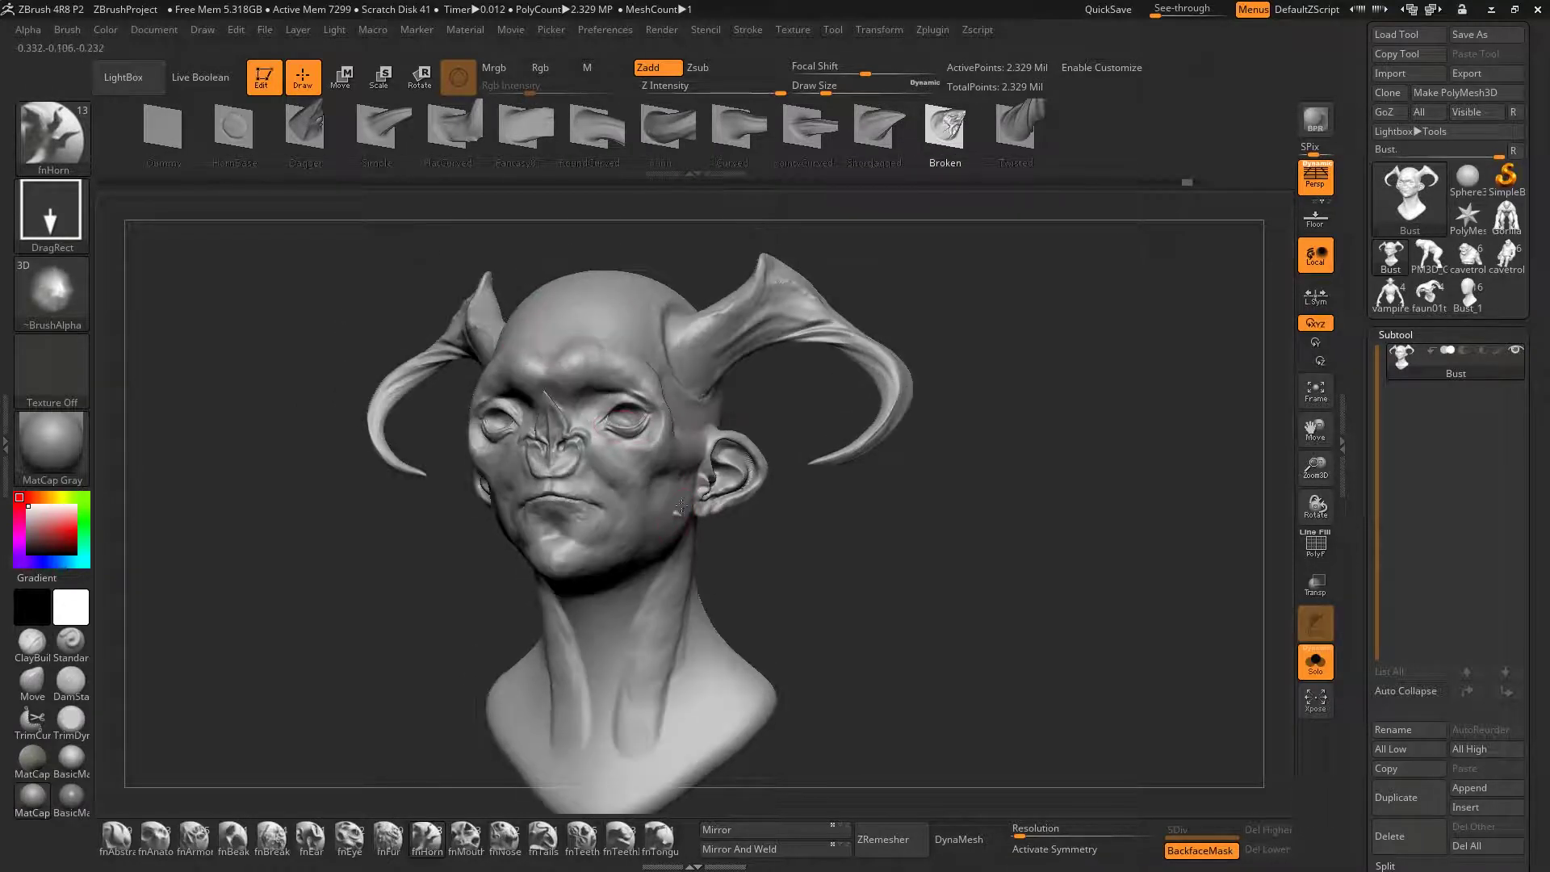
{"action": "left_click_drag", "start_coordinate": [682, 506], "coordinate": [701, 474]}
{"action": "right_click_drag", "start_coordinate": [685, 485], "coordinate": [569, 543]}
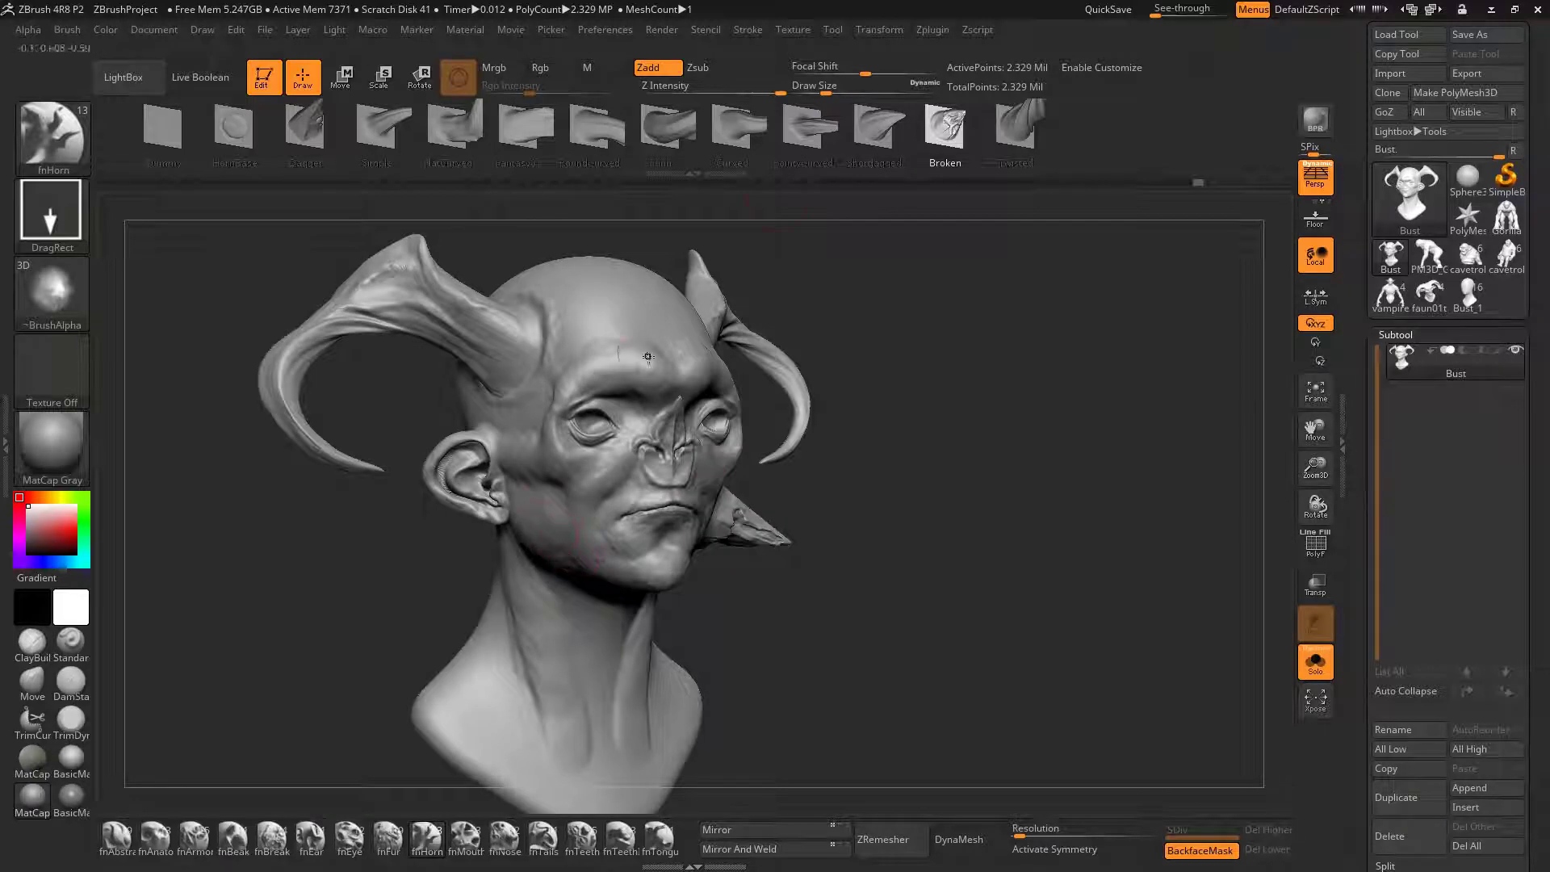
Stamp the fnHorn ShortJagged horn on the opposite side of the jaw below the ear
{"action": "left_click", "coordinate": [882, 131]}
{"action": "left_click_drag", "start_coordinate": [549, 530], "coordinate": [551, 465]}
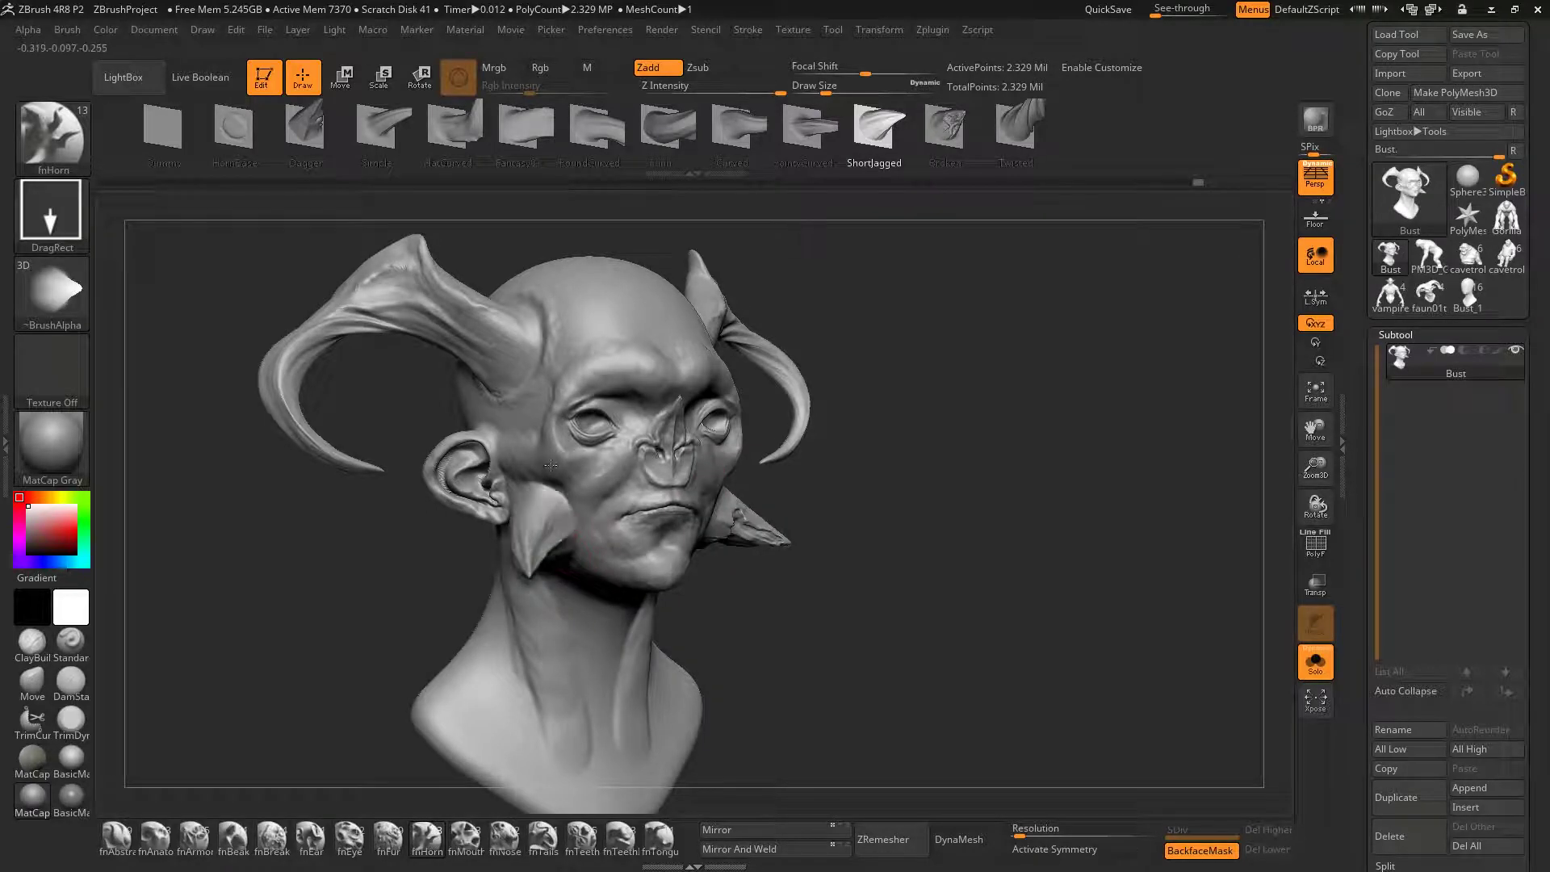
{"action": "right_click_drag", "start_coordinate": [551, 465], "coordinate": [636, 781]}
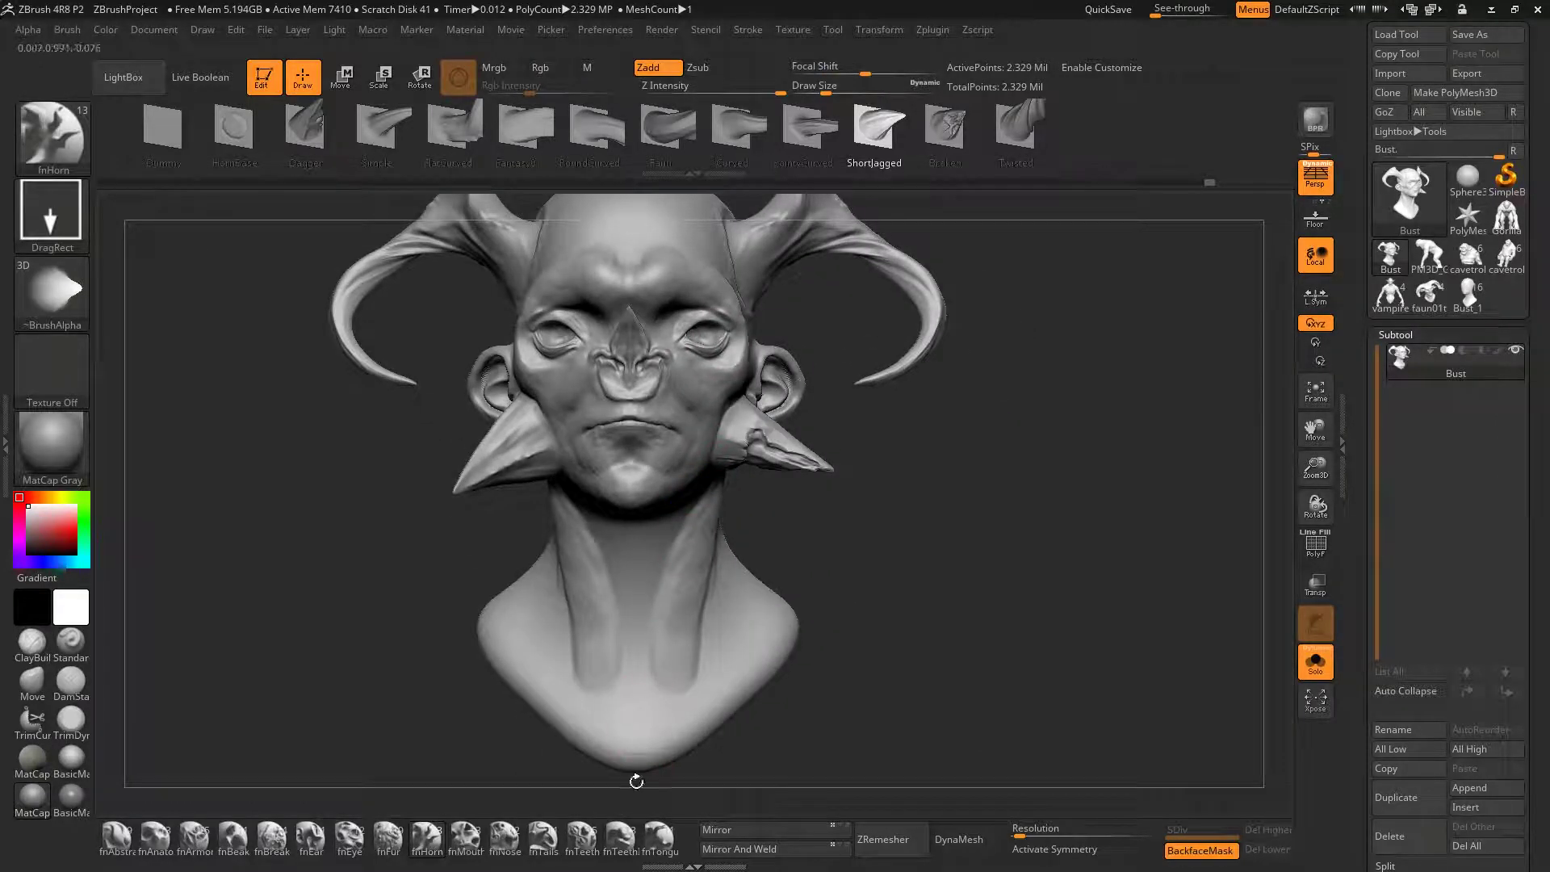
Choose the fnTeeth Angled shape, turn symmetry back on and stamp spikes on the shoulders and lower neck
{"action": "left_click", "coordinate": [621, 843]}
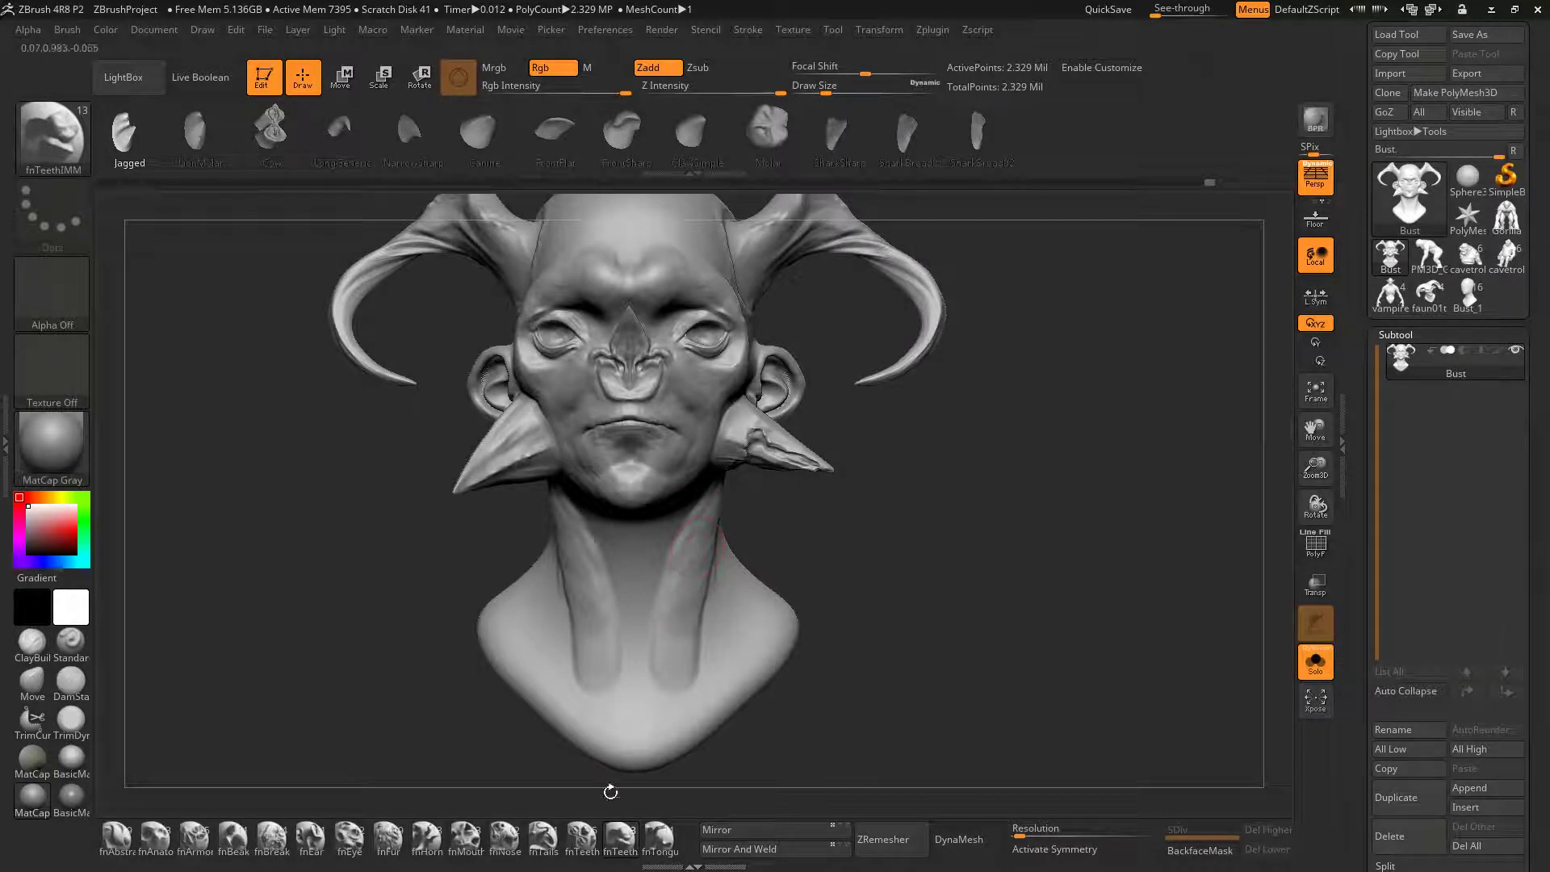
{"action": "left_click", "coordinate": [582, 838]}
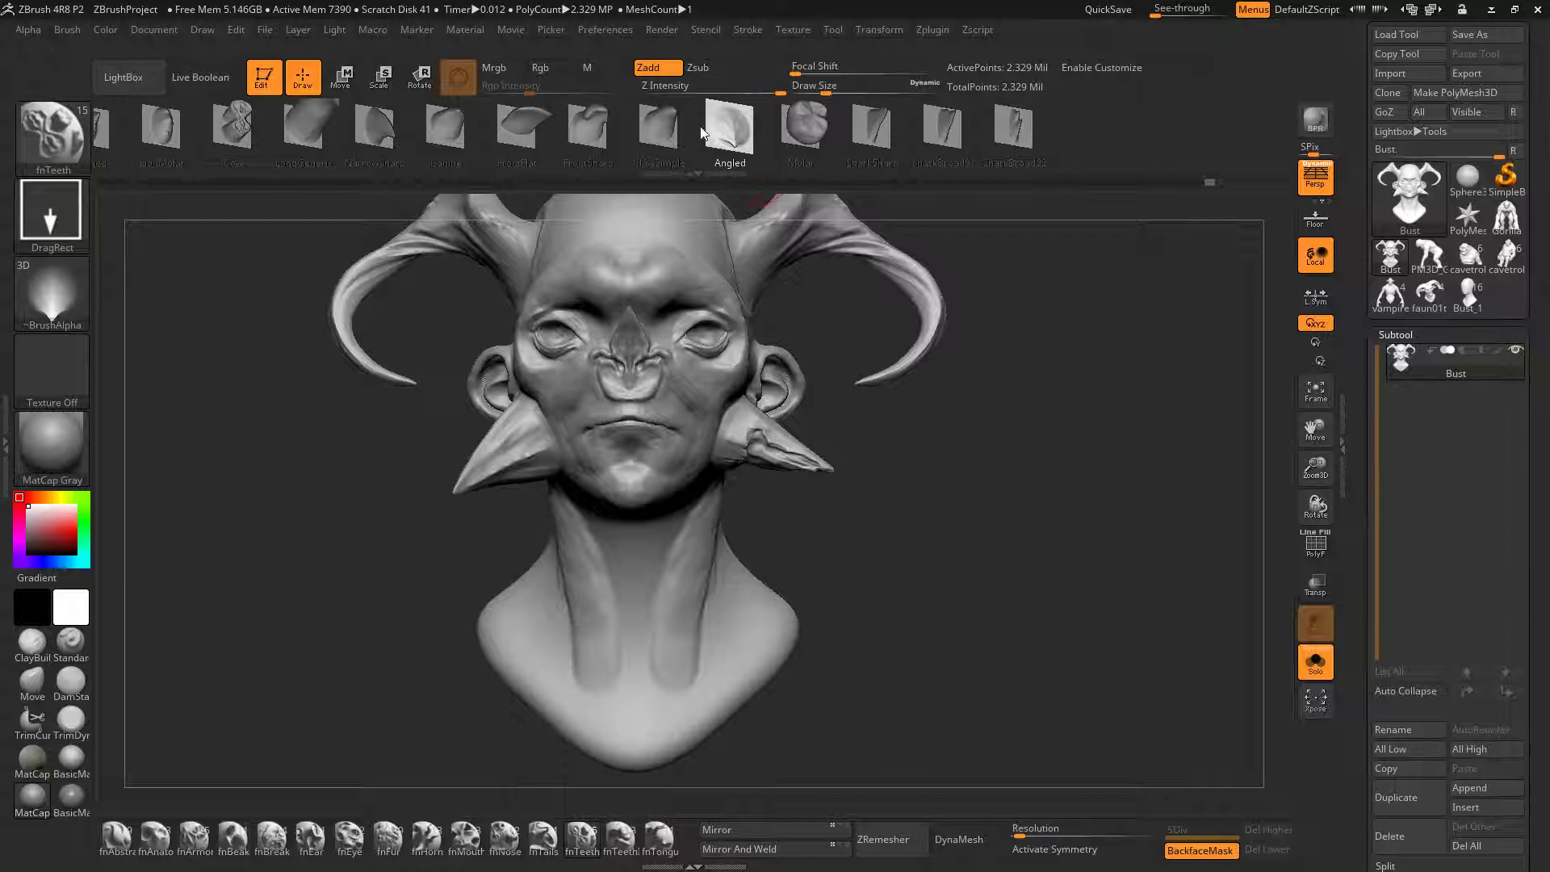
{"action": "left_click_drag", "start_coordinate": [928, 529], "coordinate": [777, 536]}
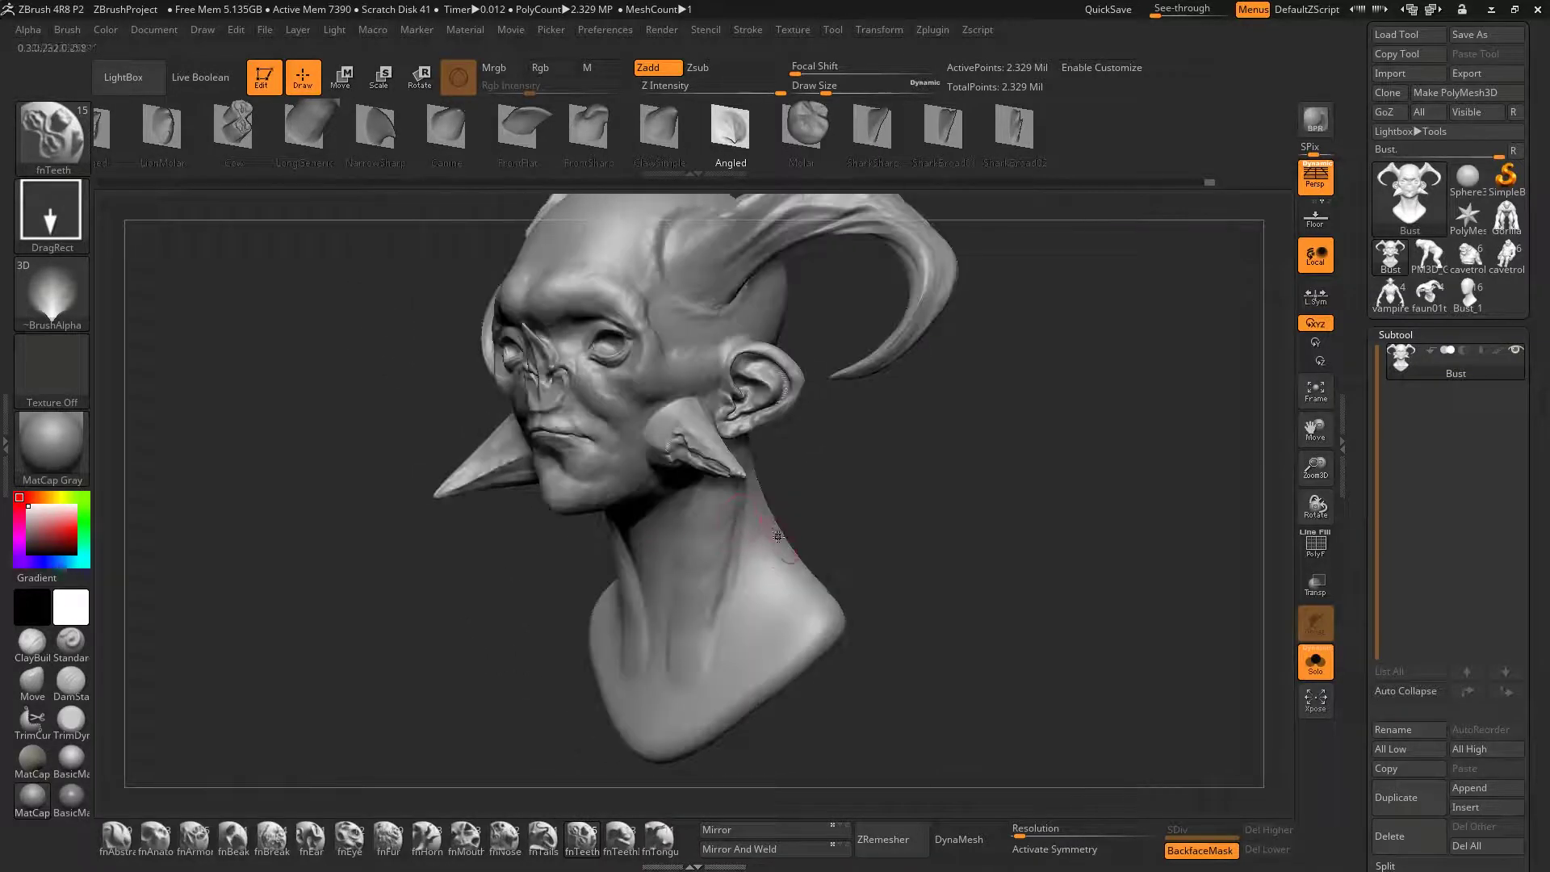
{"action": "key", "text": "x"}
{"action": "mouse_move", "coordinate": [776, 563]}
{"action": "right_mouse_down"}
{"action": "mouse_move", "coordinate": [807, 557]}
{"action": "mouse_move", "coordinate": [761, 552]}
{"action": "right_mouse_up"}
{"action": "left_click_drag", "start_coordinate": [762, 552], "coordinate": [753, 561]}
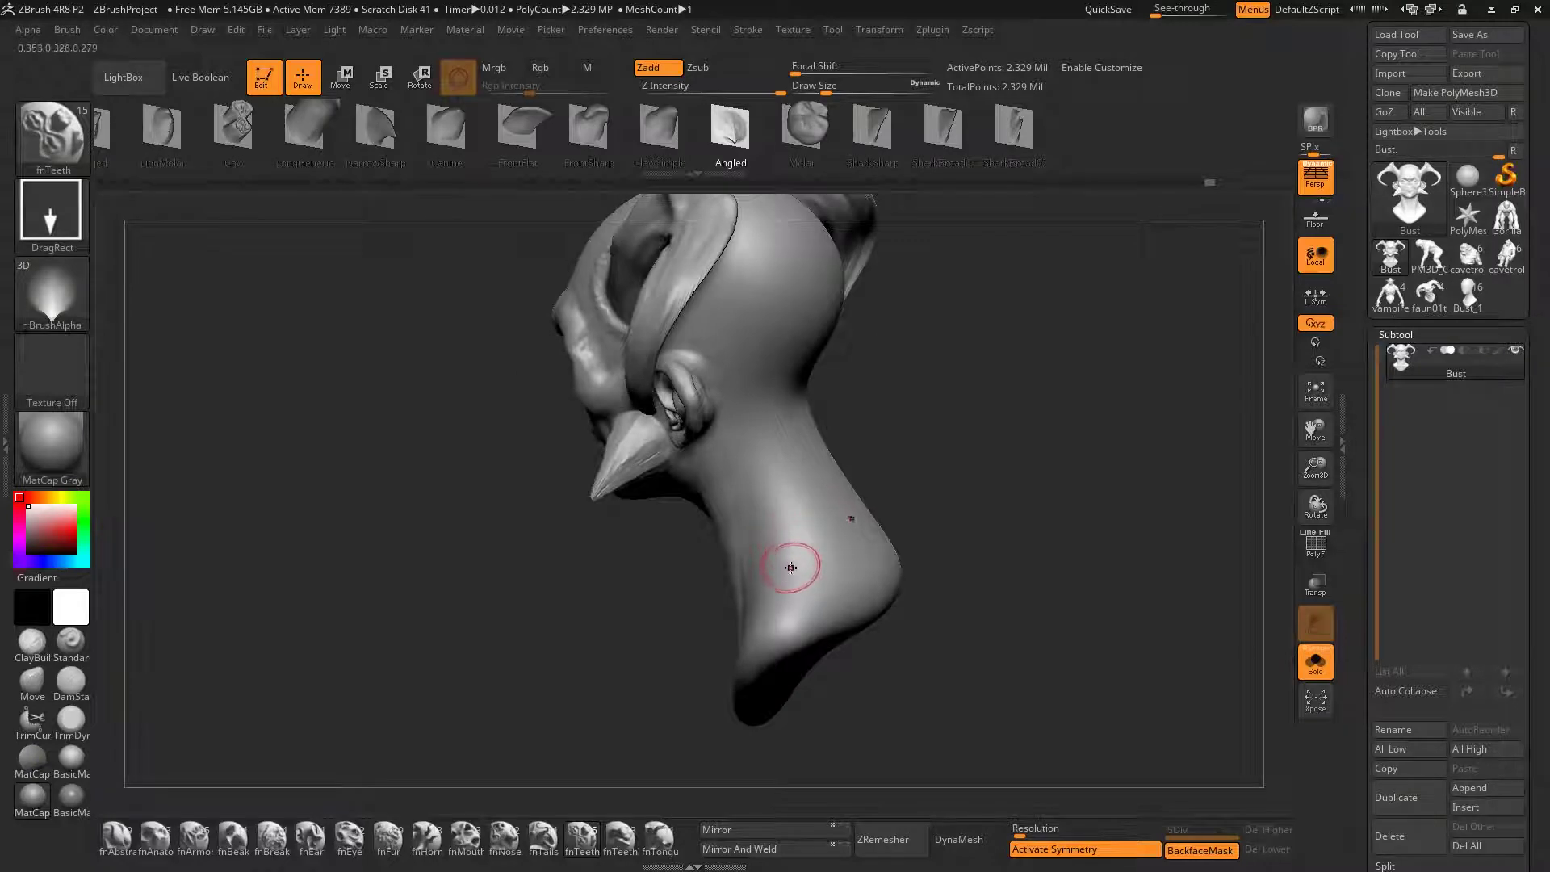
{"action": "right_click_drag", "start_coordinate": [793, 565], "coordinate": [794, 576]}
{"action": "left_click_drag", "start_coordinate": [788, 593], "coordinate": [780, 450]}
{"action": "right_click_drag", "start_coordinate": [780, 450], "coordinate": [863, 408]}
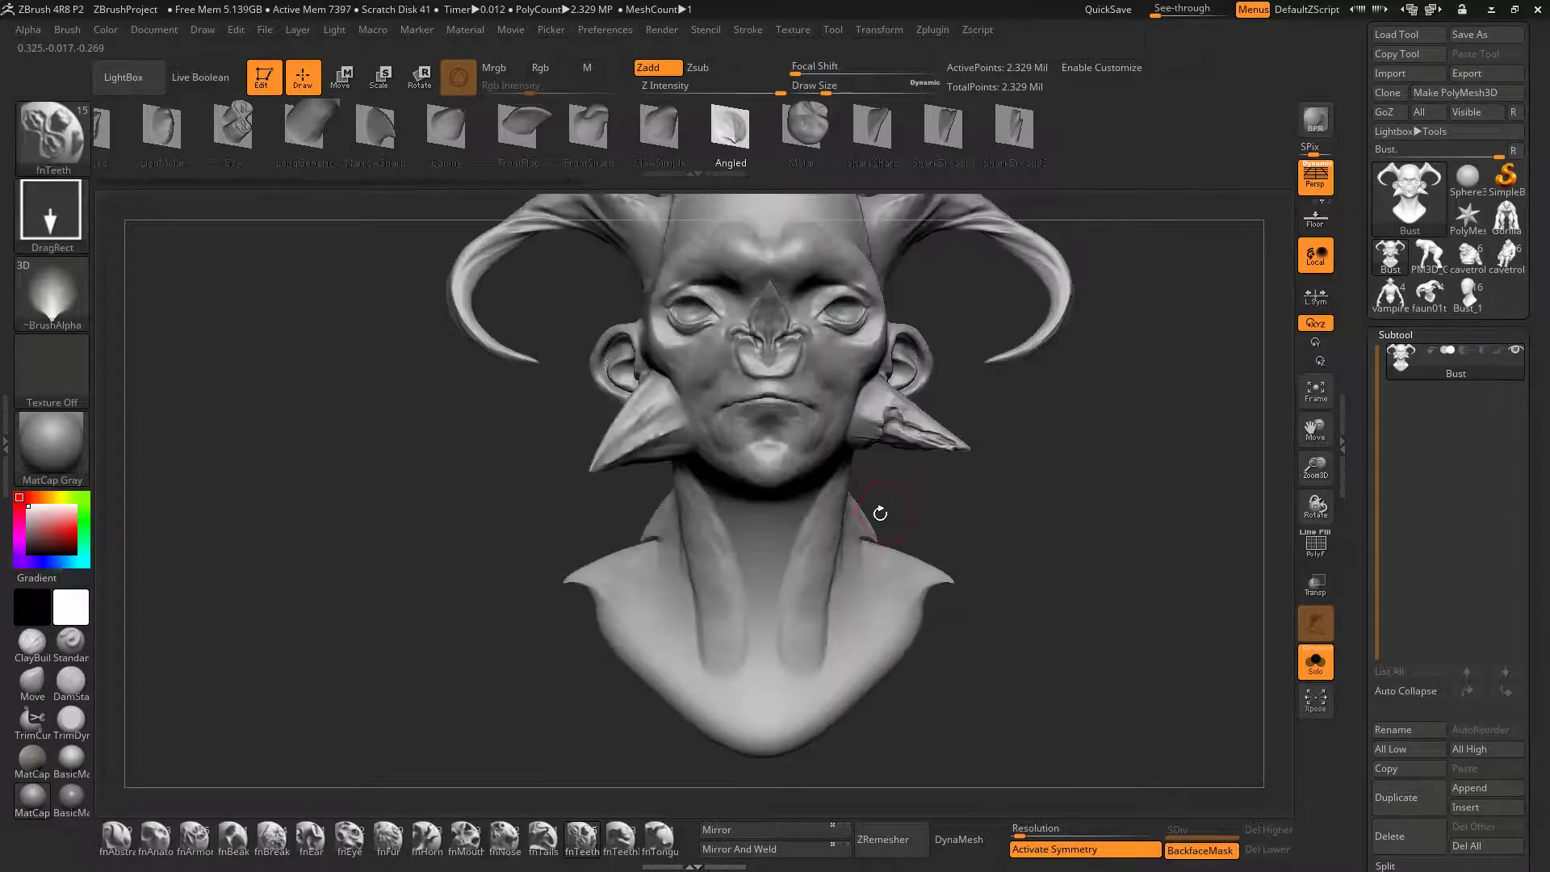
Stamp more Angled spikes symmetrically at the base and along the upper sides of the neck
{"action": "right_click_drag", "start_coordinate": [880, 513], "coordinate": [804, 478]}
{"action": "right_click_drag", "start_coordinate": [762, 423], "coordinate": [813, 529], "text": "shift"}
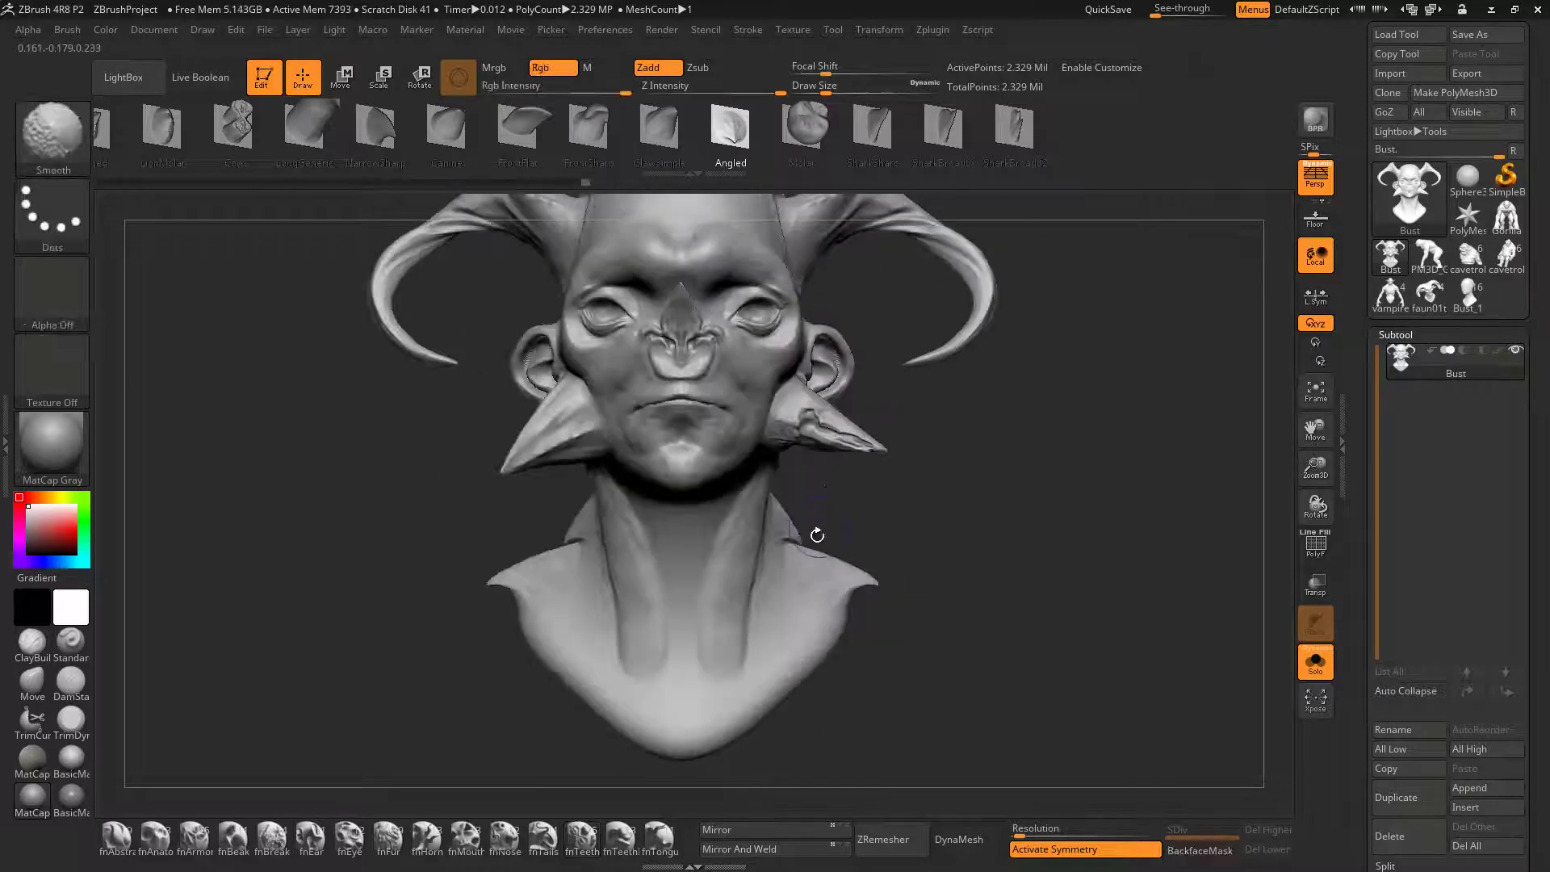
{"action": "left_click_drag", "start_coordinate": [717, 683], "coordinate": [706, 686]}
{"action": "left_click_drag", "start_coordinate": [743, 524], "coordinate": [716, 570]}
Choose the SharkSharp teeth shape, lower the Z Intensity and stamp a ridge on each side of the forehead in front of the horns
{"action": "left_click", "coordinate": [870, 128]}
{"action": "mouse_move", "coordinate": [817, 323]}
{"action": "right_mouse_down"}
{"action": "mouse_move", "coordinate": [804, 385]}
{"action": "mouse_move", "coordinate": [799, 285]}
{"action": "mouse_move", "coordinate": [722, 401]}
{"action": "right_mouse_up"}
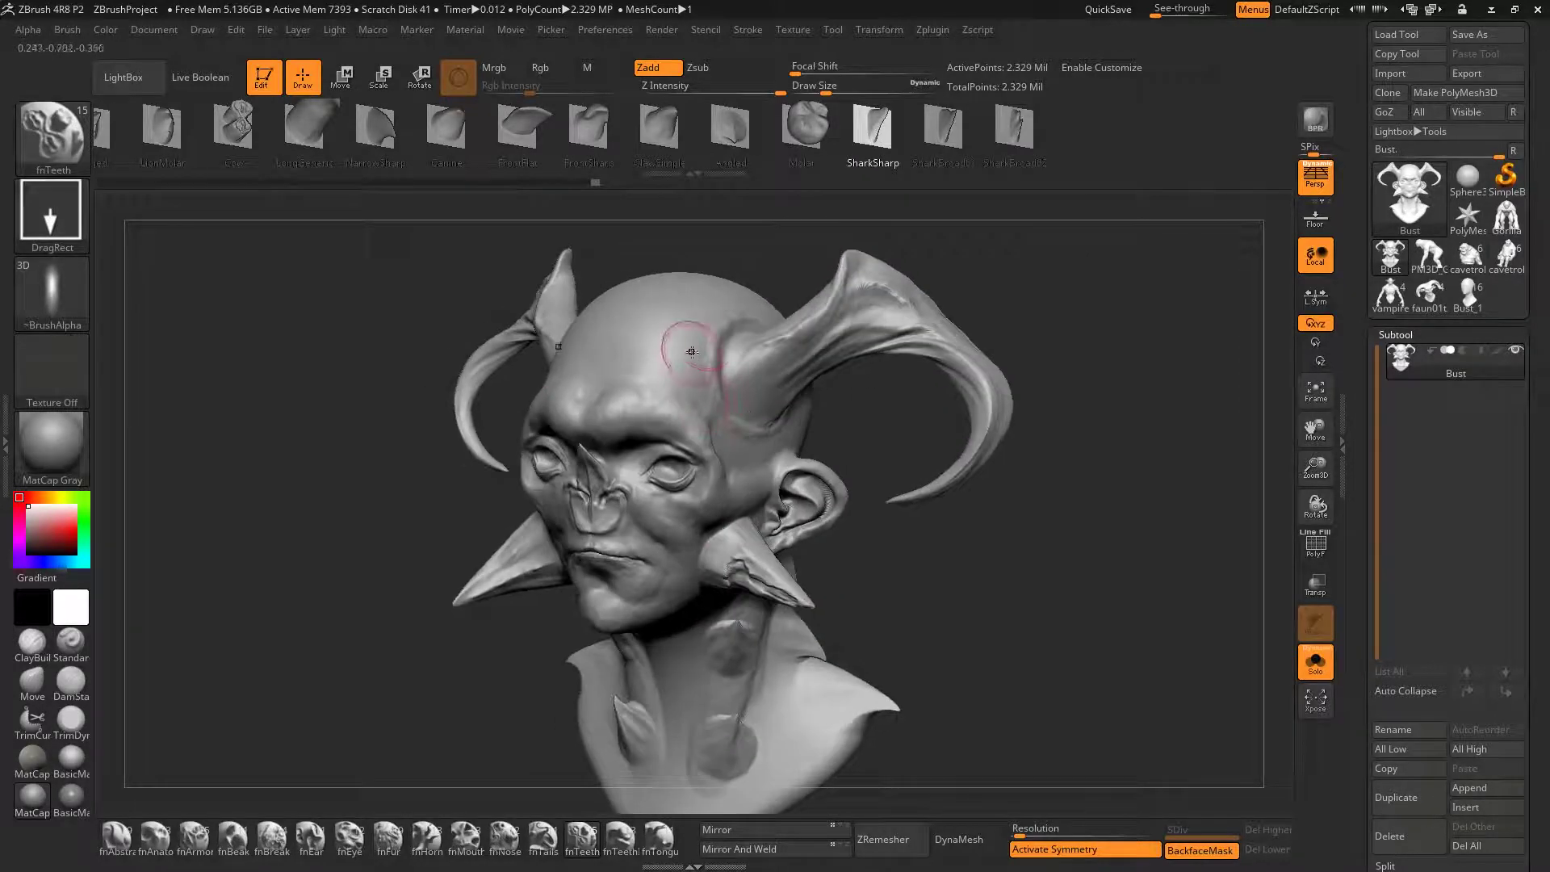
{"action": "mouse_move", "coordinate": [736, 334]}
{"action": "right_mouse_down"}
{"action": "mouse_move", "coordinate": [749, 352]}
{"action": "mouse_move", "coordinate": [701, 392]}
{"action": "right_mouse_up"}
{"action": "left_click_drag", "start_coordinate": [699, 389], "coordinate": [699, 420]}
{"action": "mouse_move", "coordinate": [699, 420]}
{"action": "right_mouse_down"}
{"action": "mouse_move", "coordinate": [734, 352]}
{"action": "mouse_move", "coordinate": [676, 398]}
{"action": "right_mouse_up"}
{"action": "key", "text": "ctrl+z"}
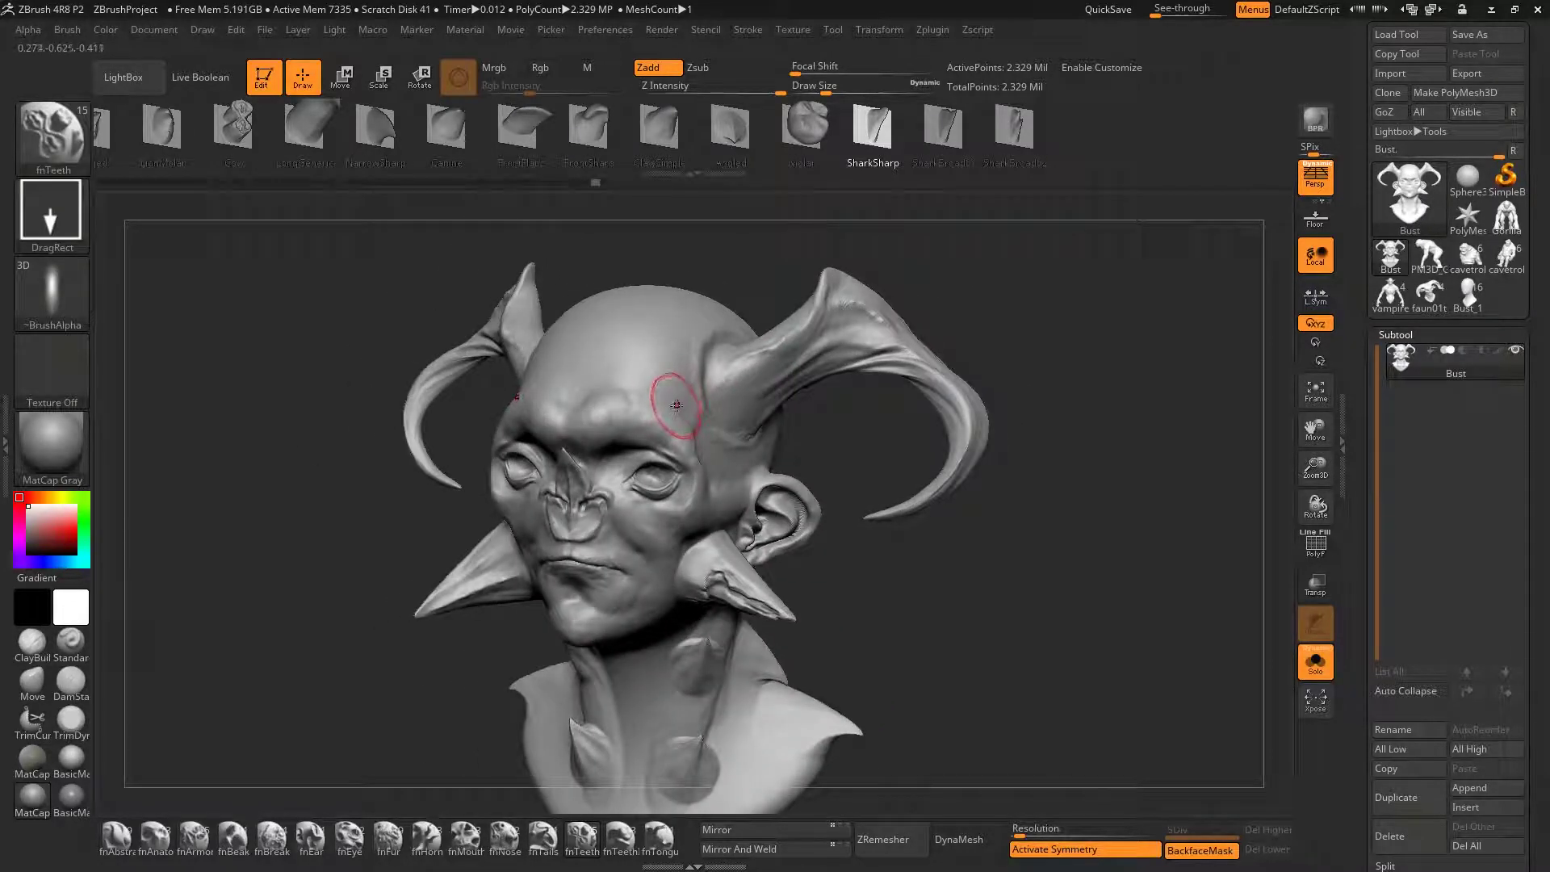
{"action": "left_click_drag", "start_coordinate": [677, 399], "coordinate": [639, 404]}
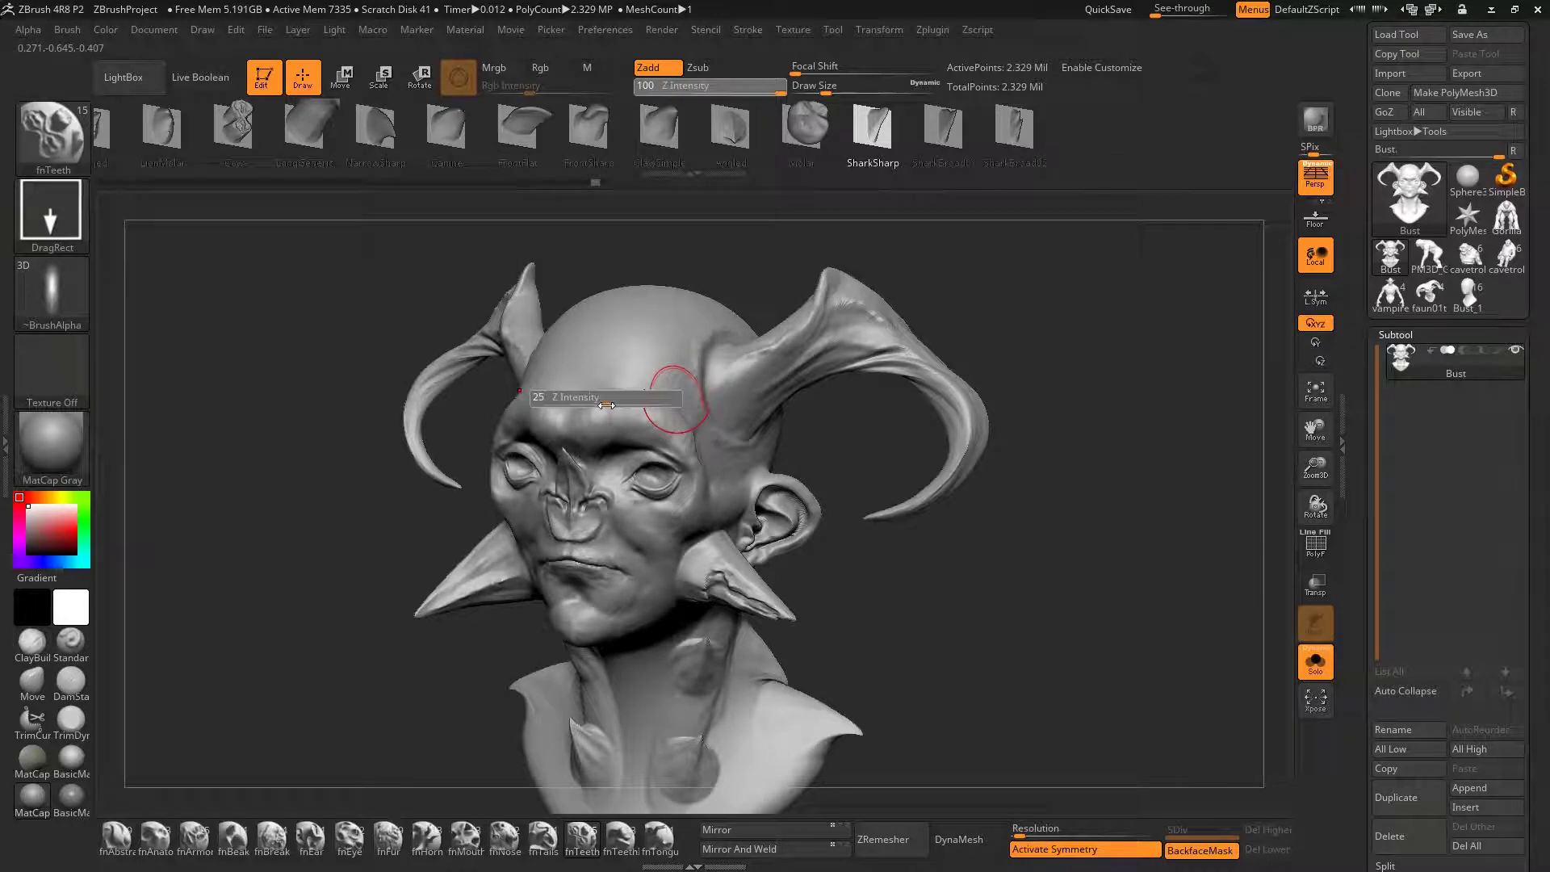
{"action": "right_click_drag", "start_coordinate": [699, 394], "coordinate": [672, 411]}
{"action": "left_click_drag", "start_coordinate": [676, 388], "coordinate": [688, 277]}
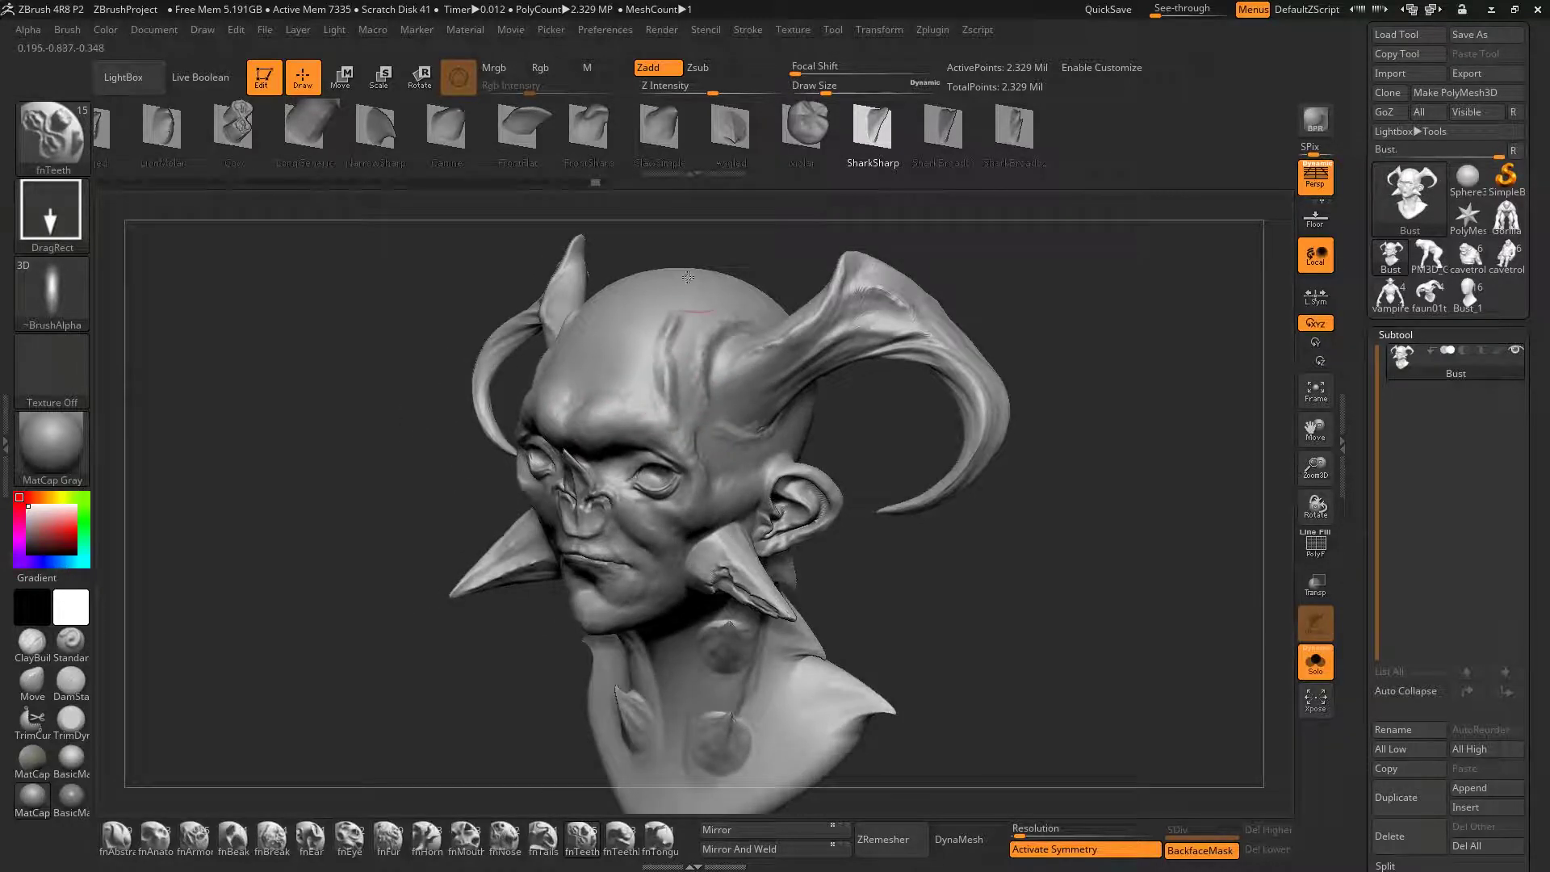
Raise the Z Intensity slightly and stamp another pair of SharkSharp spikes on top of the skull
{"action": "right_click_drag", "start_coordinate": [687, 277], "coordinate": [657, 311]}
{"action": "key", "text": "u"}
{"action": "left_click_drag", "start_coordinate": [678, 317], "coordinate": [713, 305]}
{"action": "right_click_drag", "start_coordinate": [707, 283], "coordinate": [702, 298]}
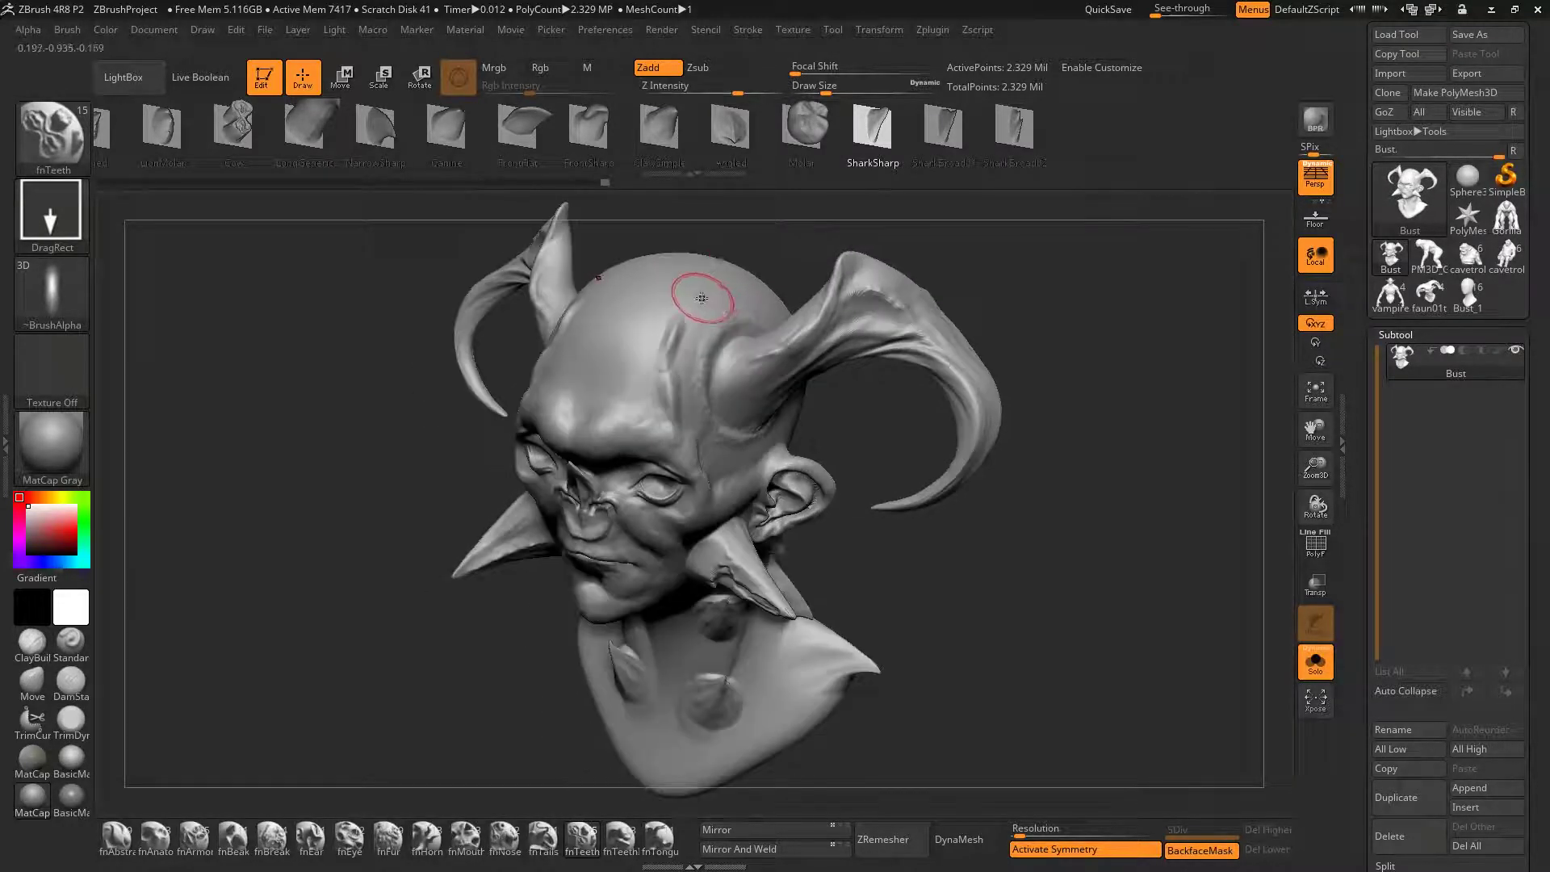
{"action": "left_click_drag", "start_coordinate": [702, 298], "coordinate": [704, 276]}
{"action": "right_click_drag", "start_coordinate": [704, 276], "coordinate": [750, 275]}
{"action": "mouse_move", "coordinate": [720, 433]}
{"action": "right_mouse_down", "text": "alt"}
{"action": "mouse_move", "coordinate": [738, 363]}
{"action": "mouse_move", "coordinate": [704, 325]}
{"action": "mouse_move", "coordinate": [701, 412]}
{"action": "mouse_move", "coordinate": [756, 447]}
{"action": "mouse_move", "coordinate": [740, 495]}
{"action": "mouse_move", "coordinate": [786, 417]}
{"action": "right_mouse_up", "text": "alt"}
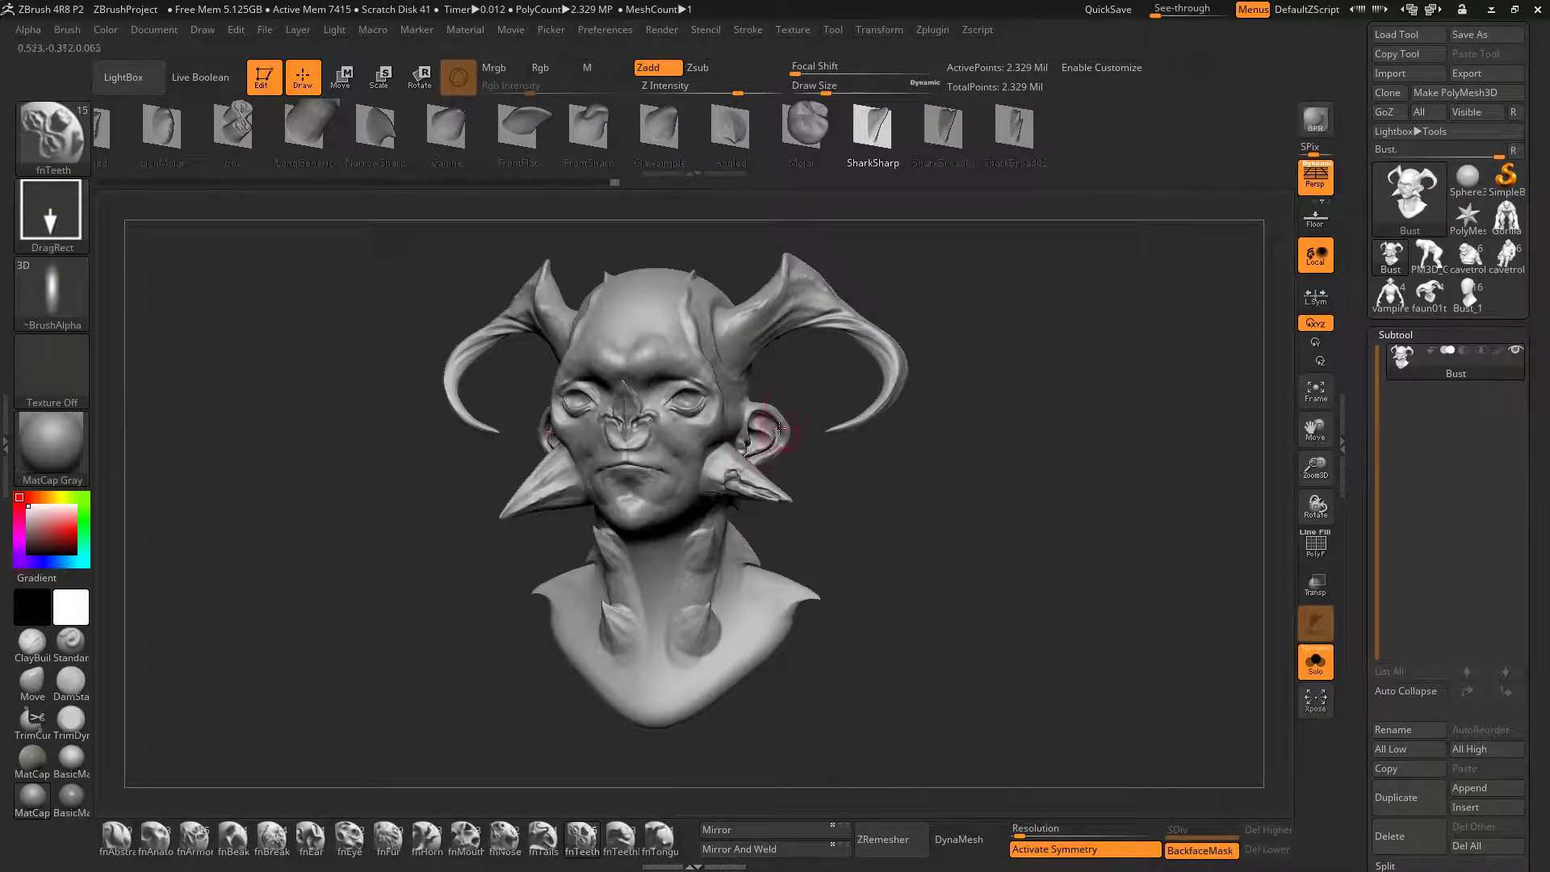
{"action": "right_click_drag", "start_coordinate": [716, 474], "coordinate": [742, 463]}
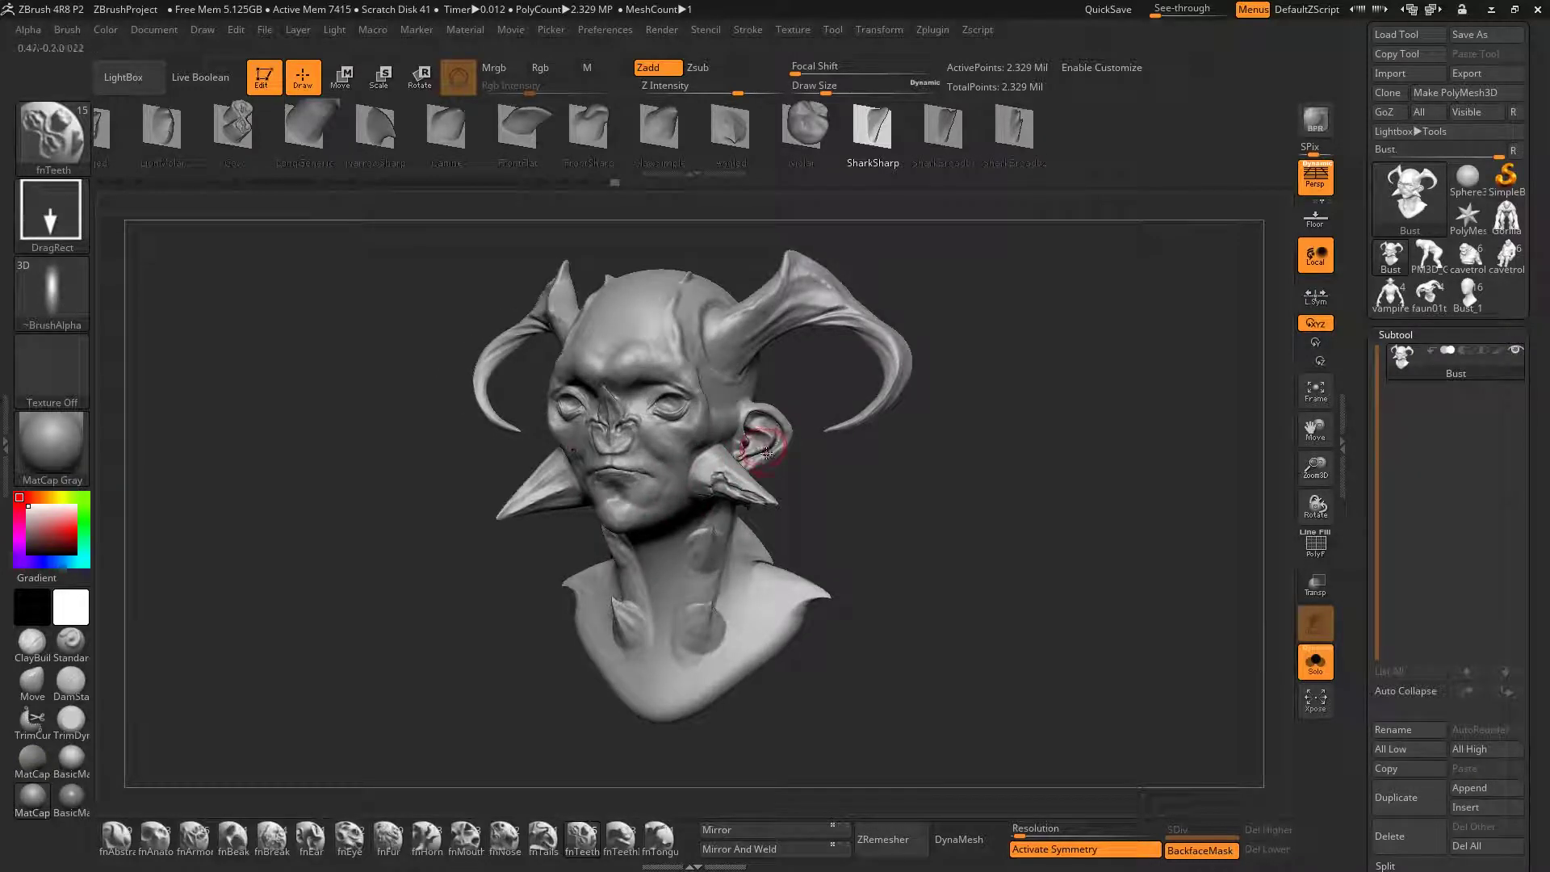
{"action": "right_click_drag", "start_coordinate": [754, 434], "coordinate": [767, 444]}
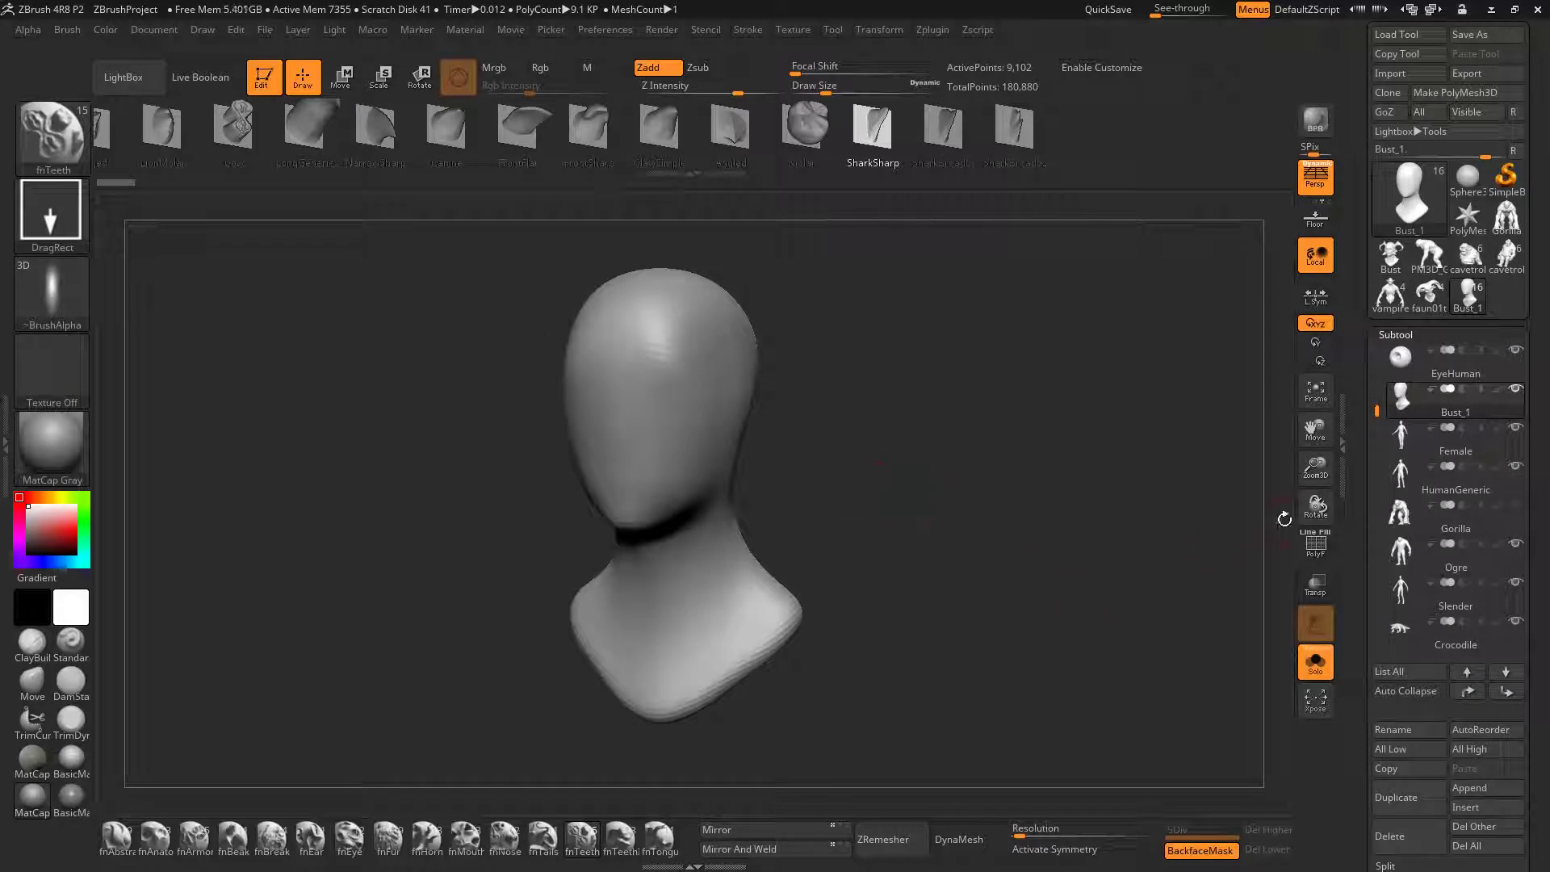
Make the HumanGeneric base mesh the active subtool and frame its whole body
{"action": "left_click", "coordinate": [1407, 486]}
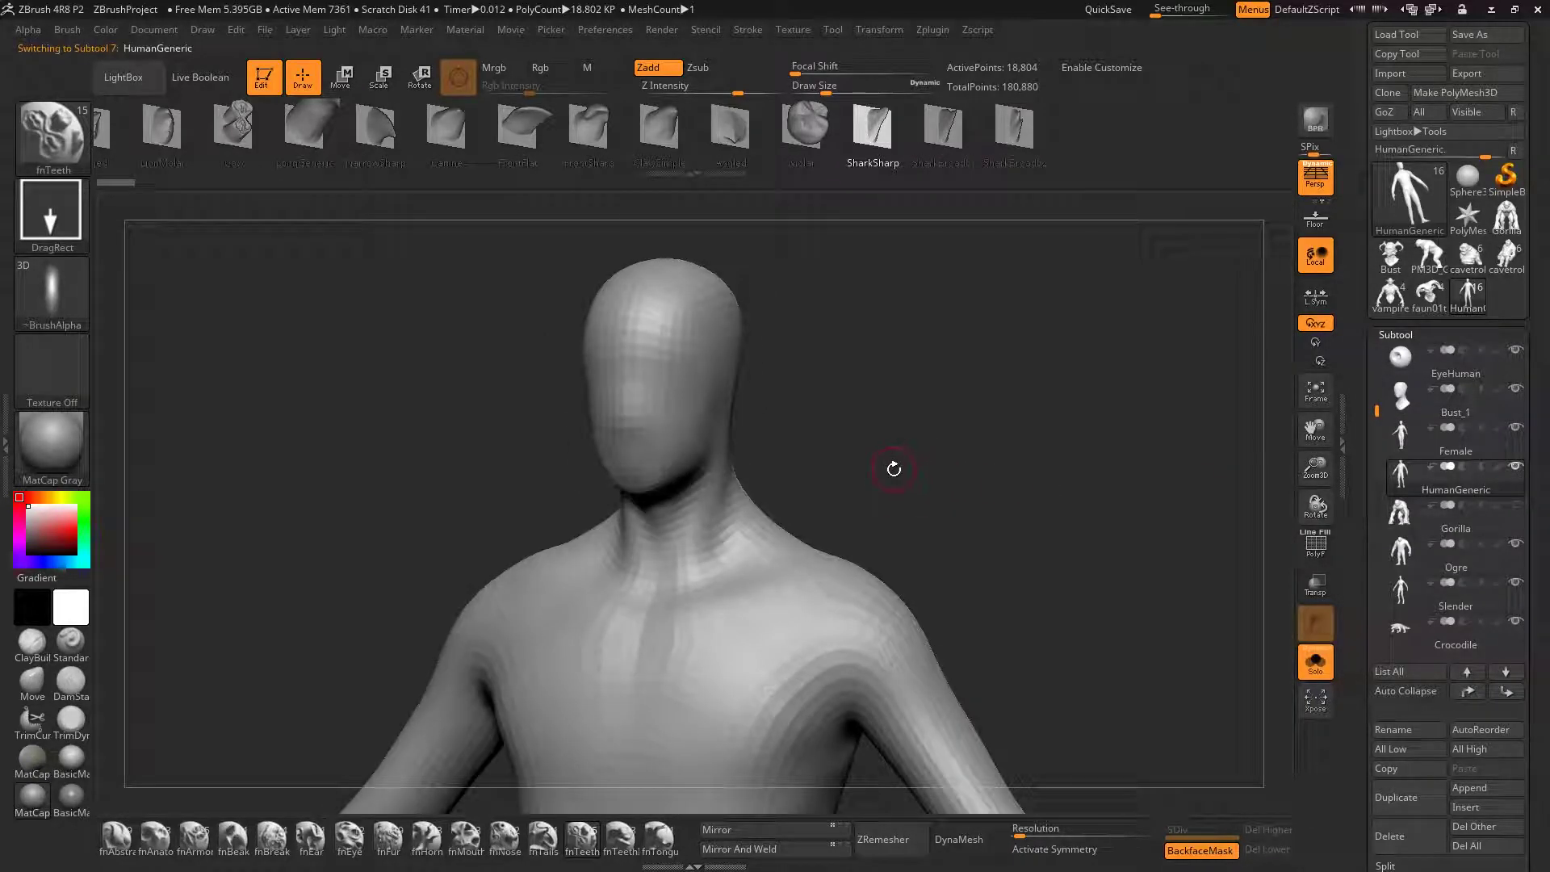
{"action": "key", "text": "f"}
{"action": "mouse_move", "coordinate": [778, 503]}
{"action": "left_mouse_down"}
{"action": "mouse_move", "coordinate": [715, 503]}
{"action": "mouse_move", "coordinate": [793, 494]}
{"action": "left_mouse_up"}
{"action": "key", "text": "f"}
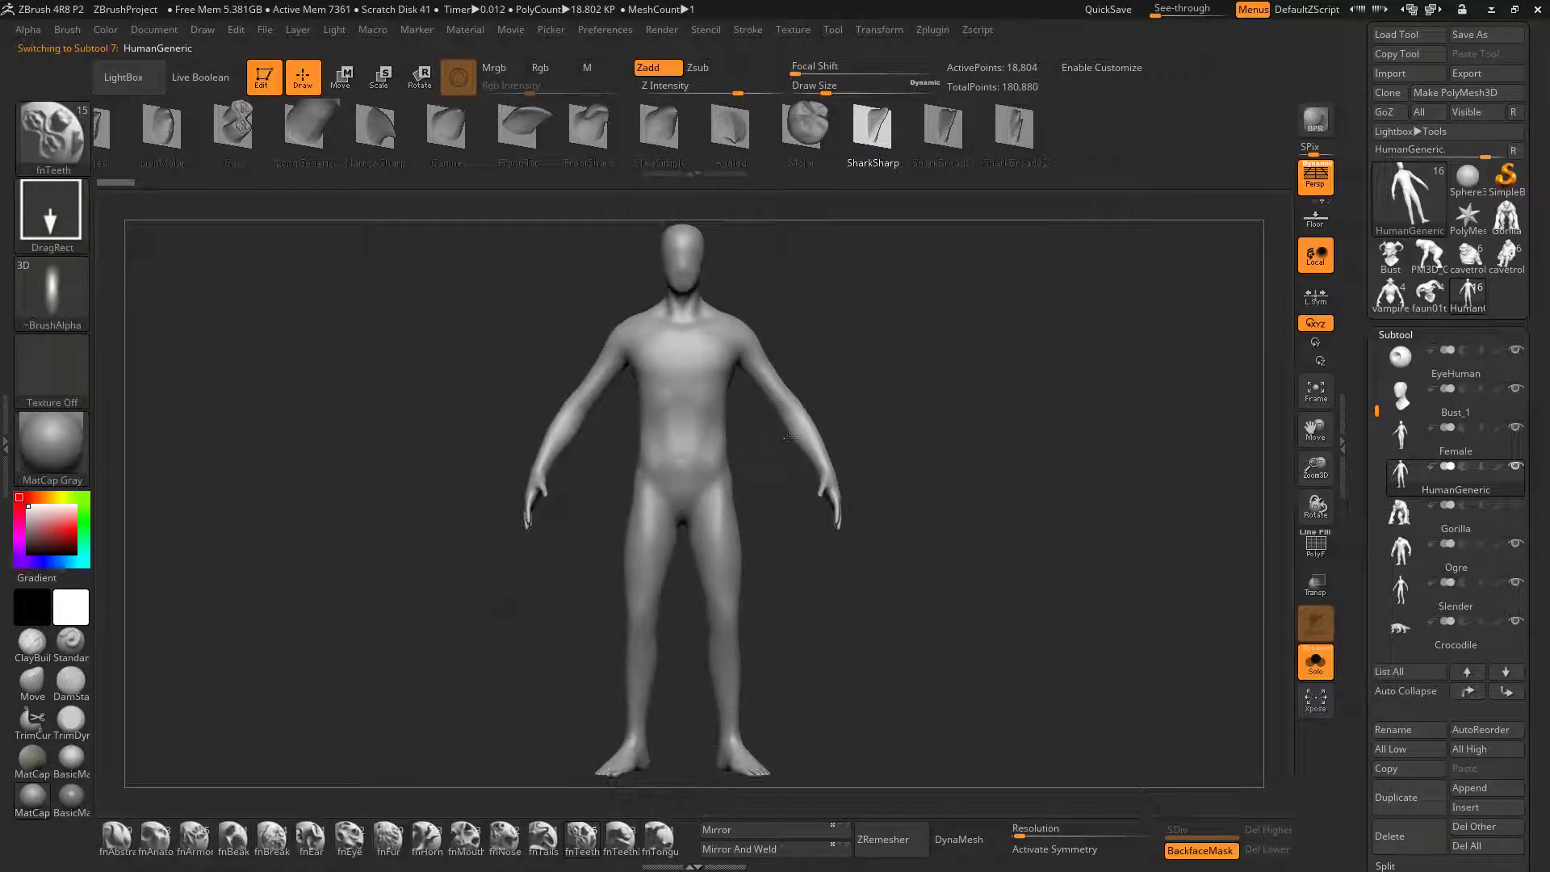
{"action": "left_click_drag", "start_coordinate": [790, 437], "coordinate": [763, 446]}
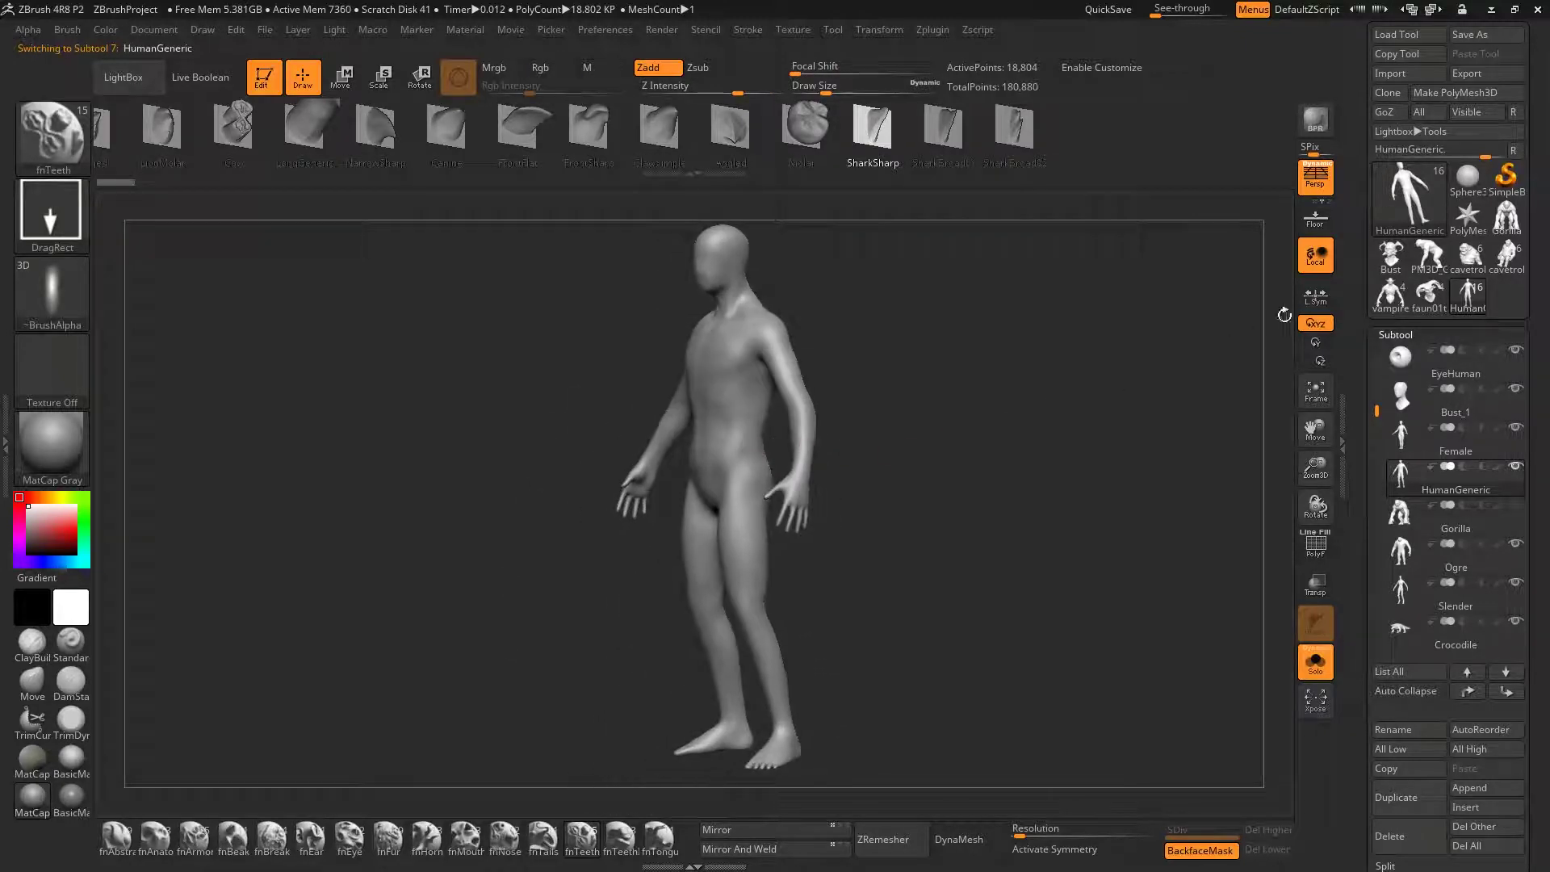
Clone the HumanGeneric mesh, switch to the separate copy and subdivide it three times
{"action": "left_click", "coordinate": [1387, 96]}
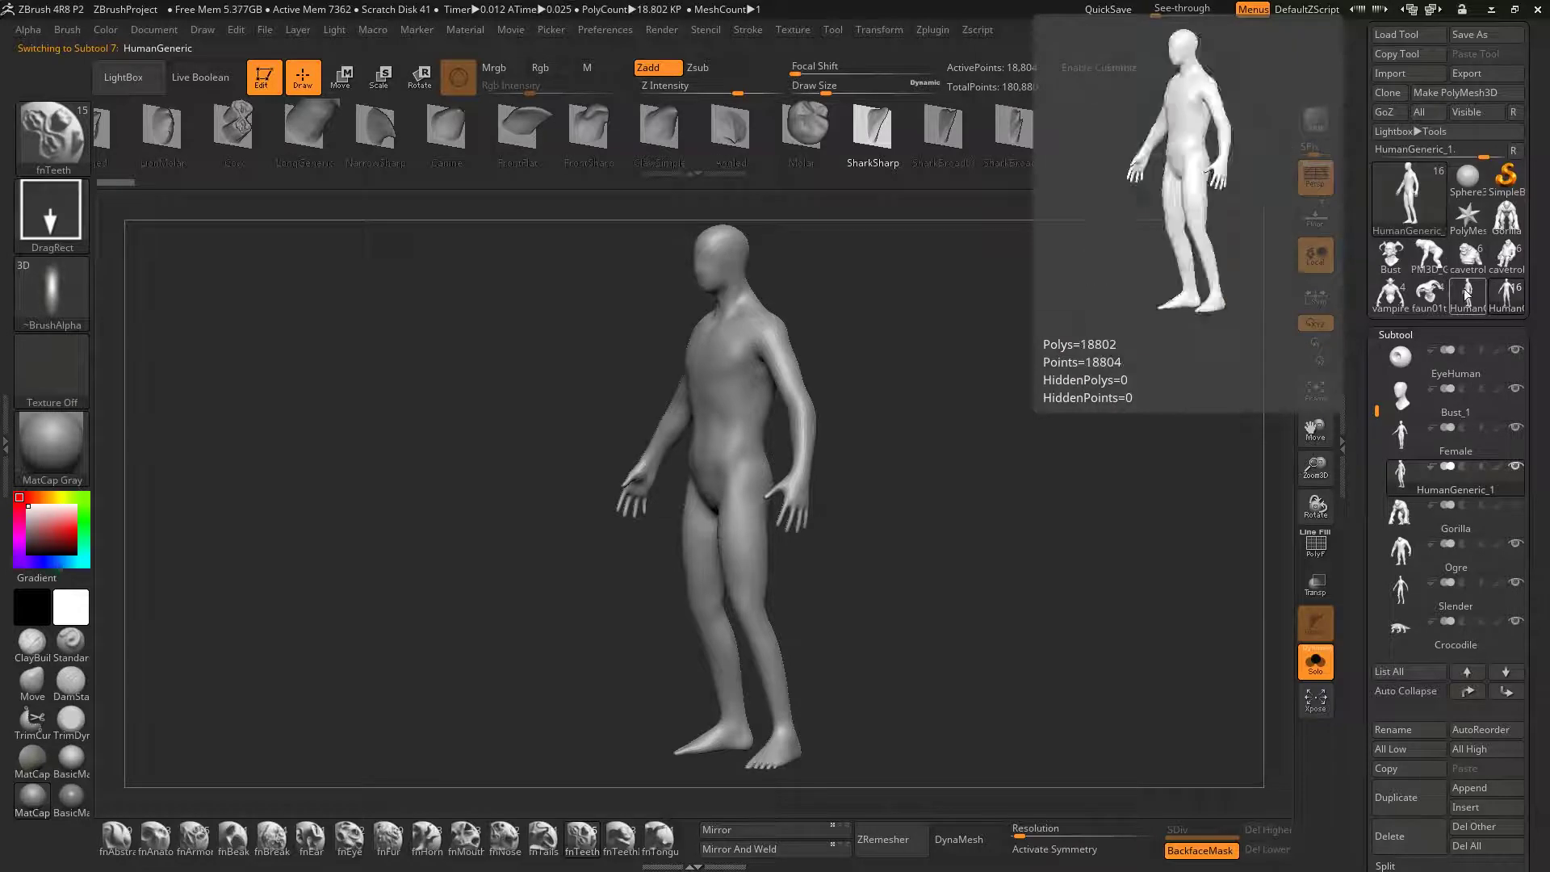
{"action": "left_click_drag", "start_coordinate": [958, 396], "coordinate": [800, 418], "text": "shift"}
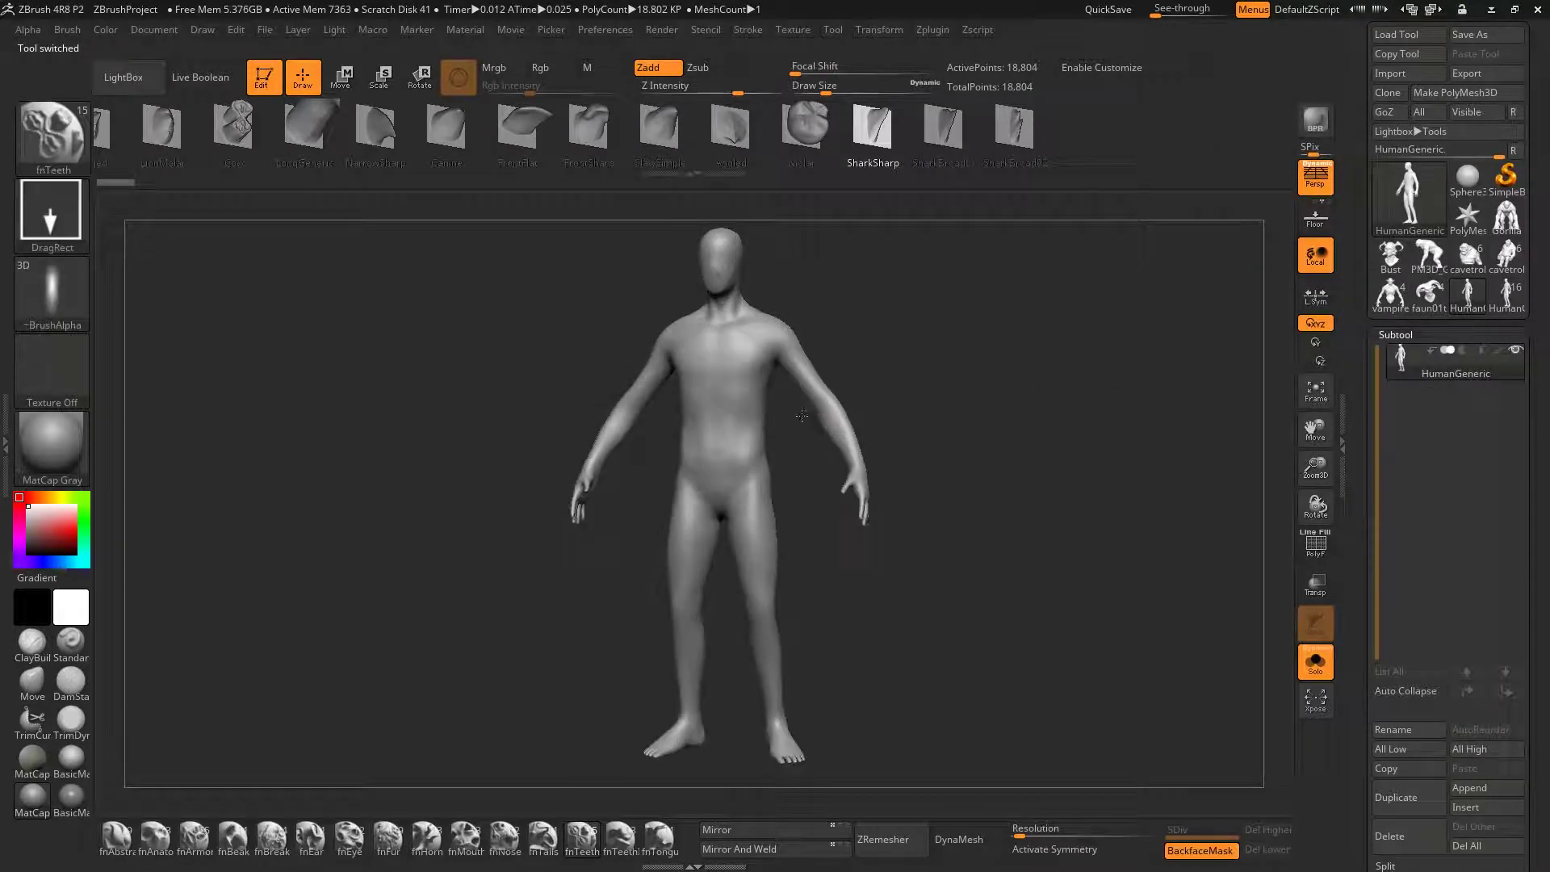
{"action": "key", "text": "ctrl+d"}
{"action": "key", "text": "ctrl+d"}
{"action": "key", "text": "ctrl+d"}
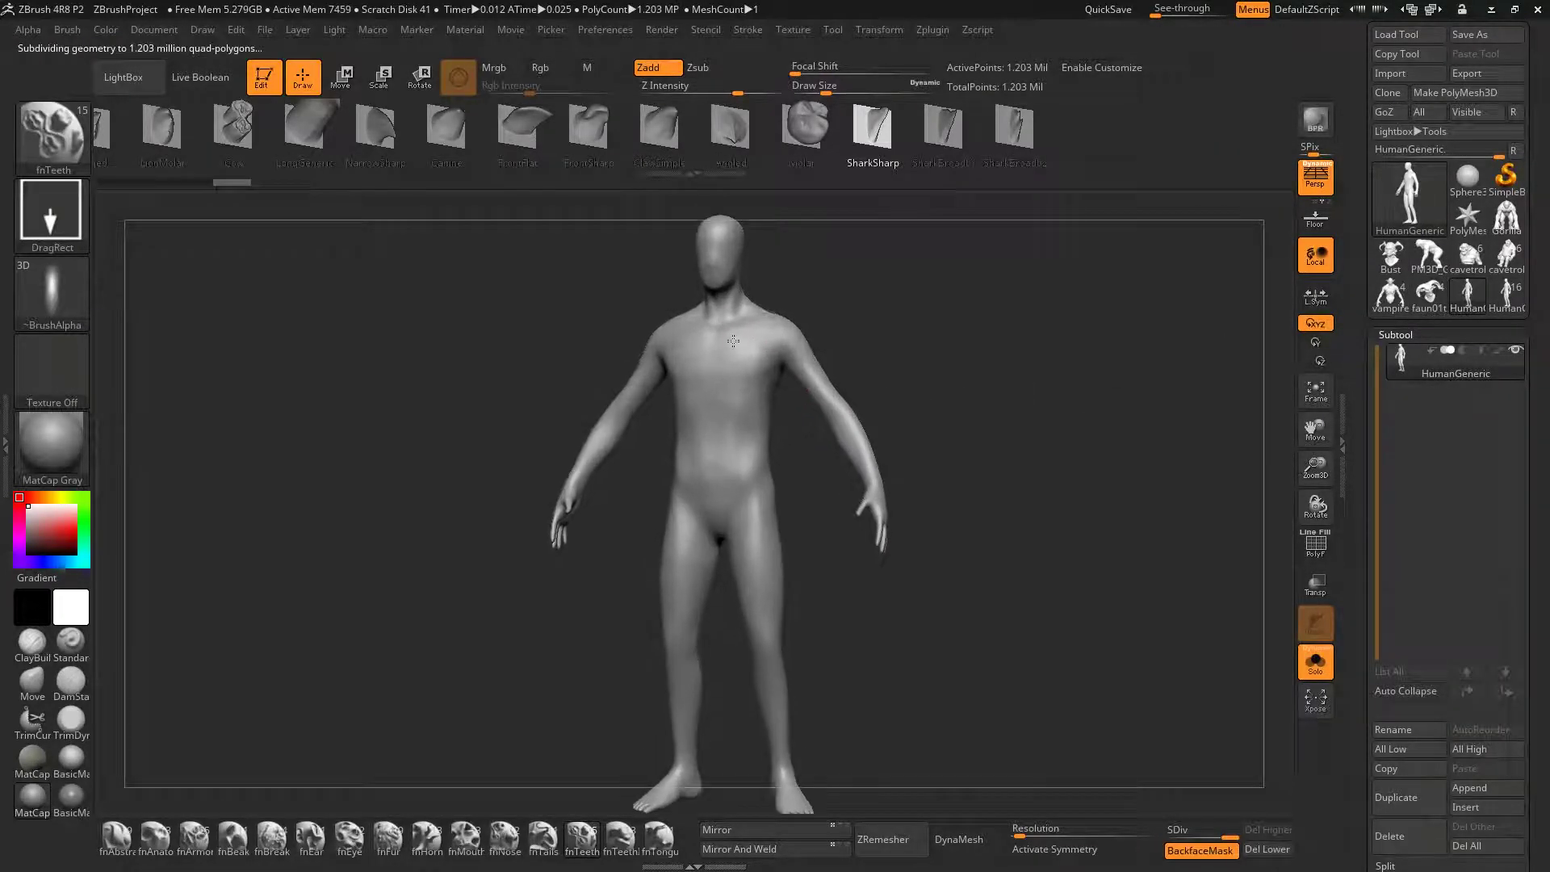
Choose the fnAnatomy brush with its Cheekbone shape
{"action": "left_click", "coordinate": [155, 839]}
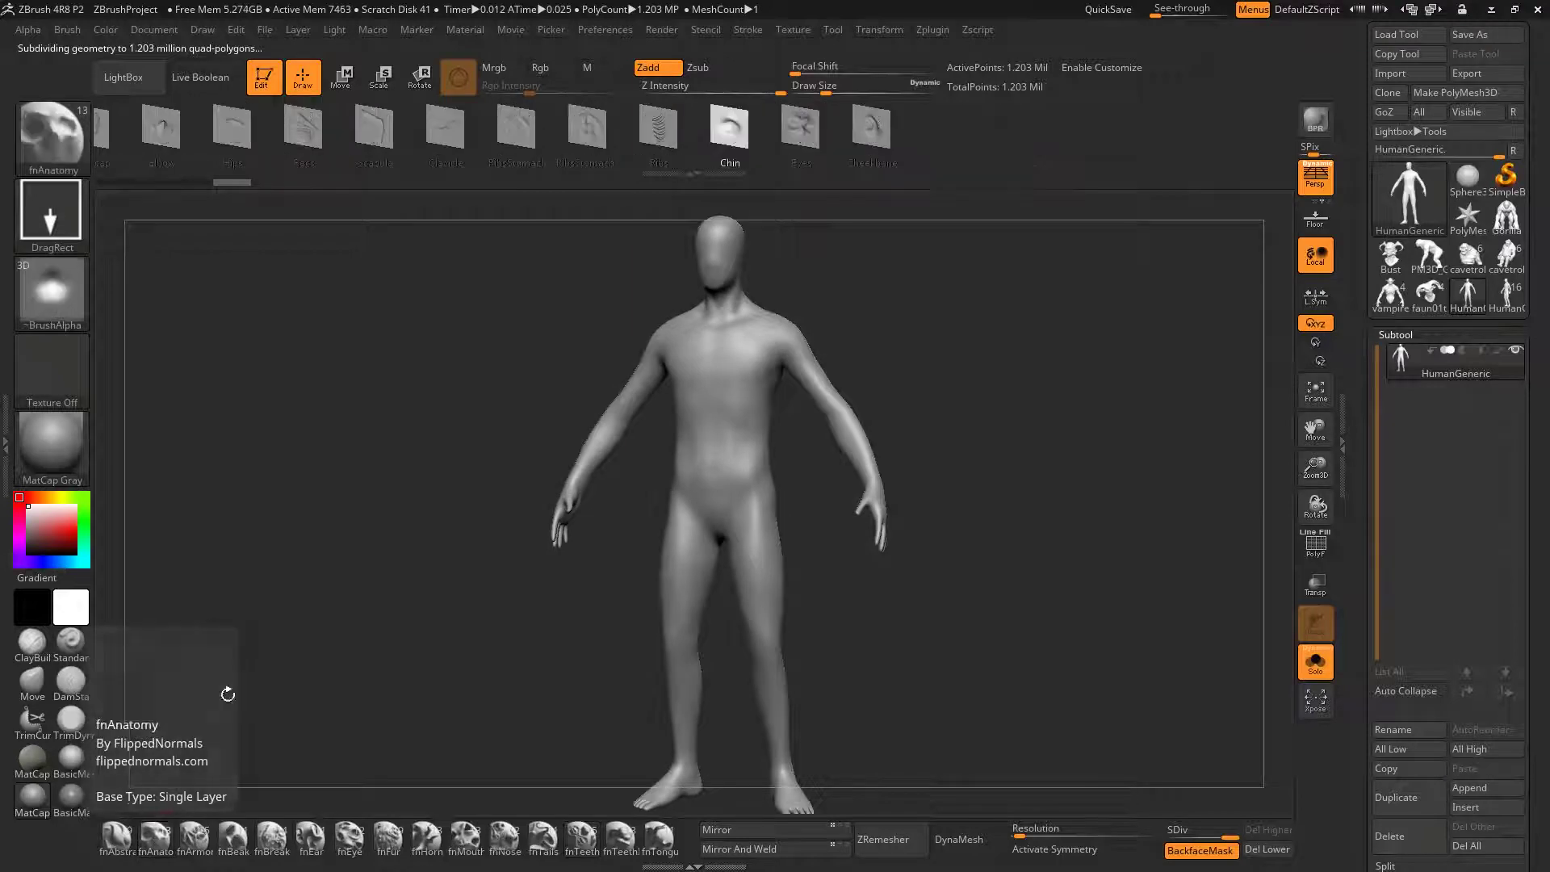
{"action": "left_click", "coordinate": [478, 131]}
{"action": "left_click_drag", "start_coordinate": [479, 131], "coordinate": [800, 135]}
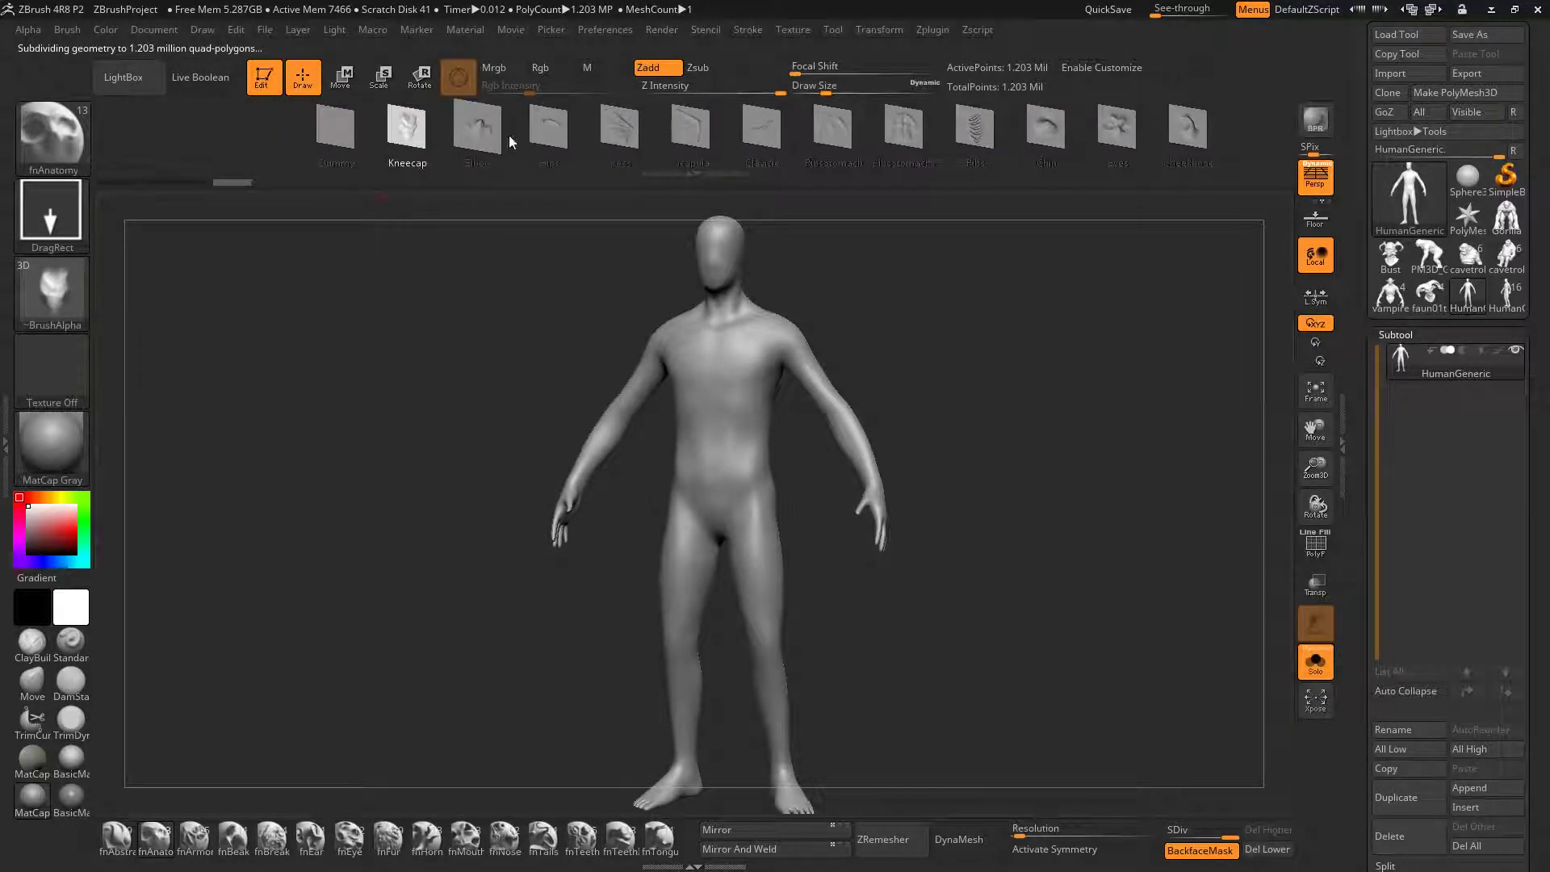
{"action": "left_click_drag", "start_coordinate": [634, 141], "coordinate": [500, 139]}
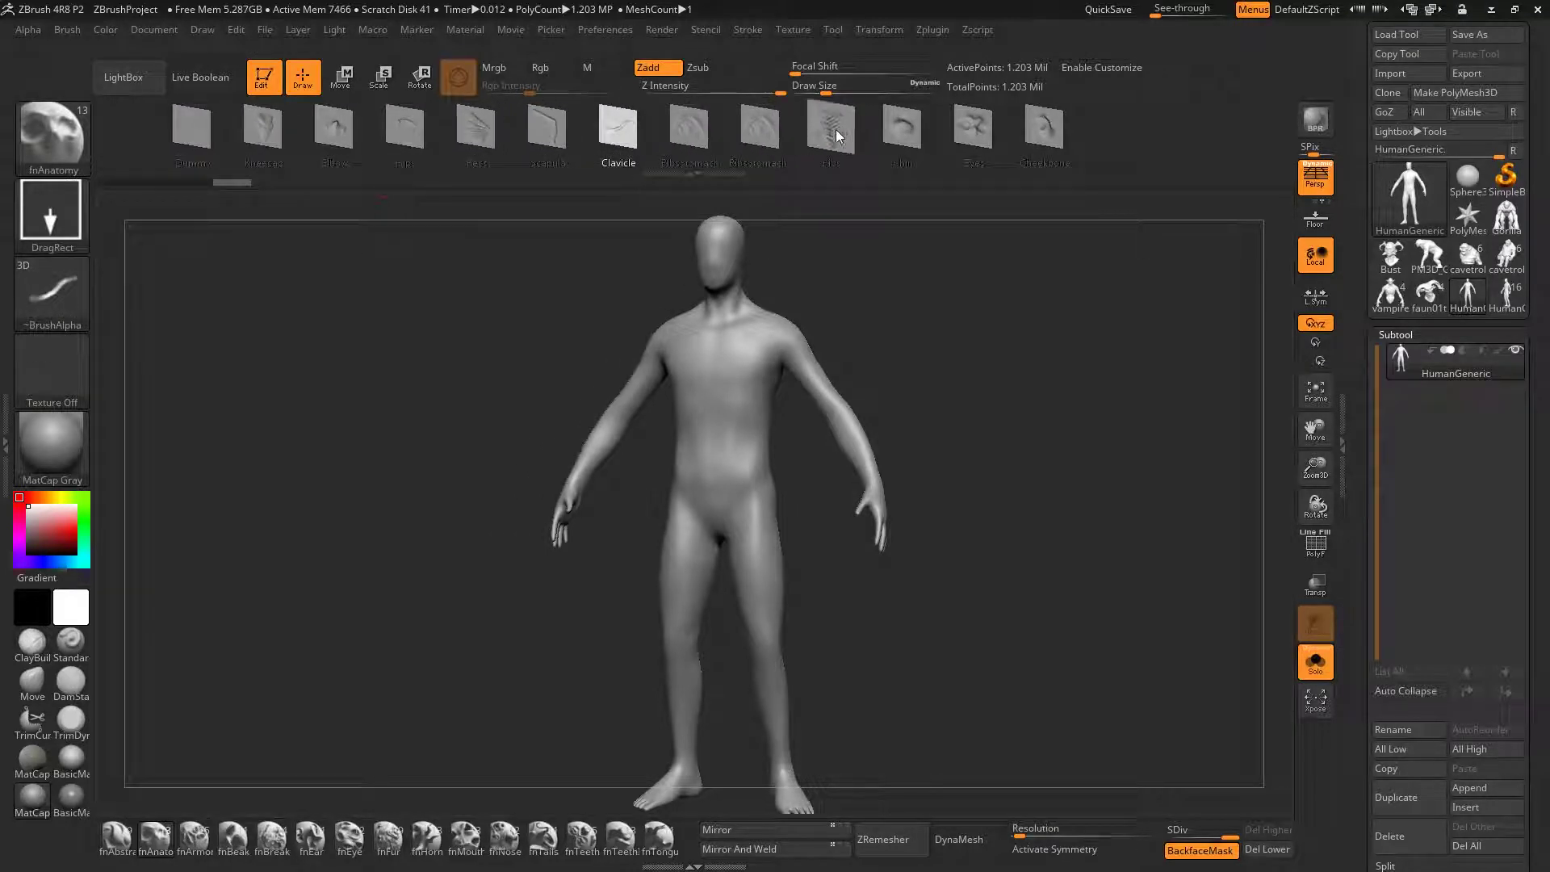
{"action": "left_click", "coordinate": [1062, 123]}
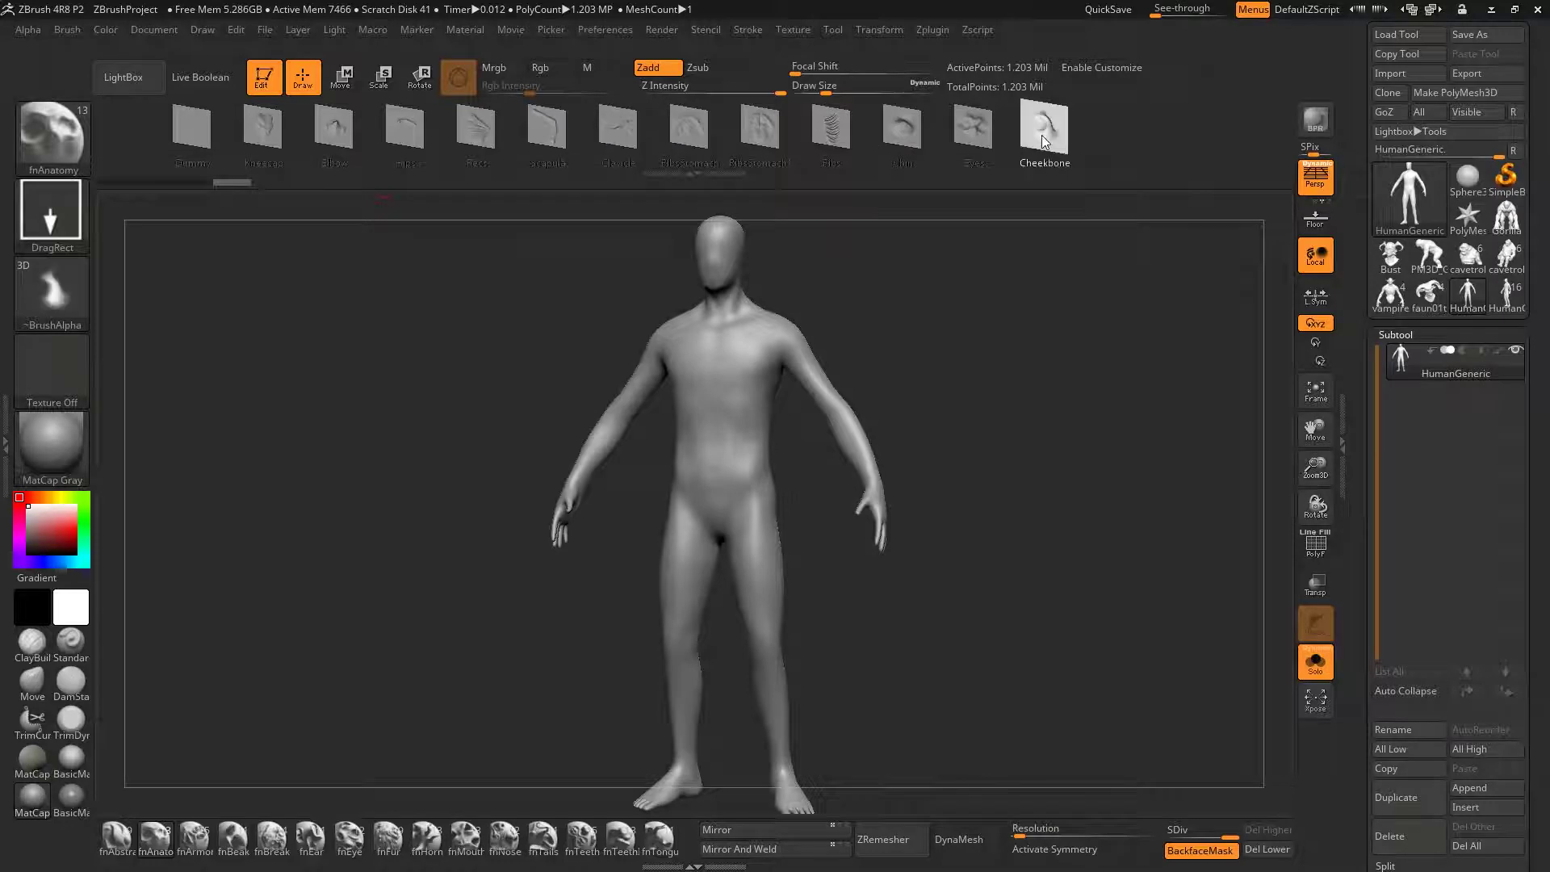
Turn symmetry on and stamp large cheekbones on both sides of the head
{"action": "right_click_drag", "start_coordinate": [721, 248], "coordinate": [733, 452], "text": "ctrl"}
{"action": "key", "text": "x"}
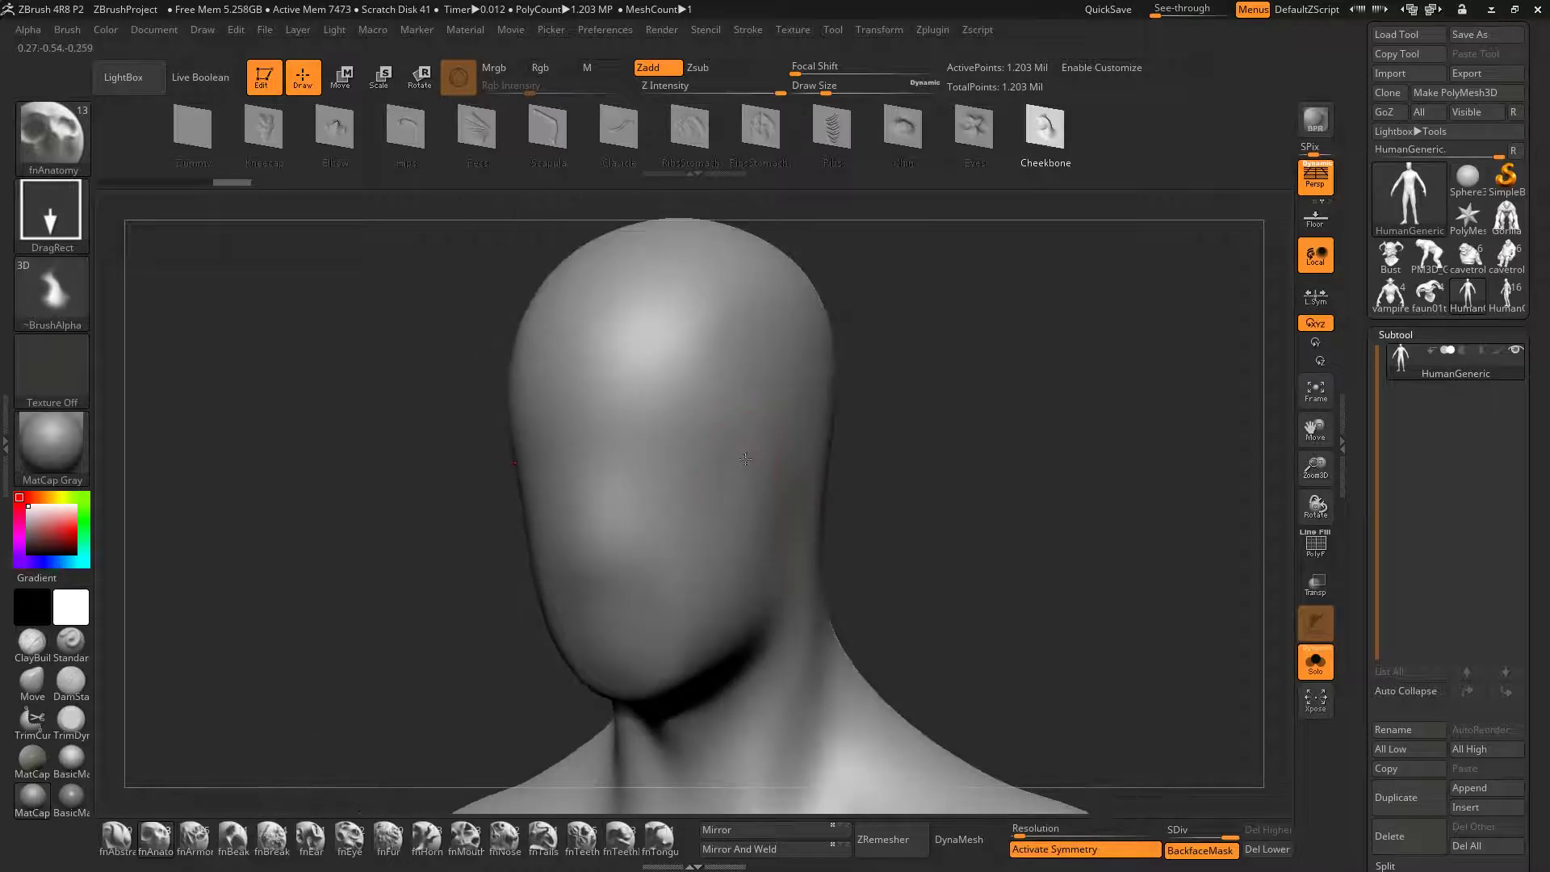
{"action": "left_click_drag", "start_coordinate": [745, 459], "coordinate": [763, 272]}
{"action": "right_click_drag", "start_coordinate": [789, 319], "coordinate": [793, 339], "text": "shift"}
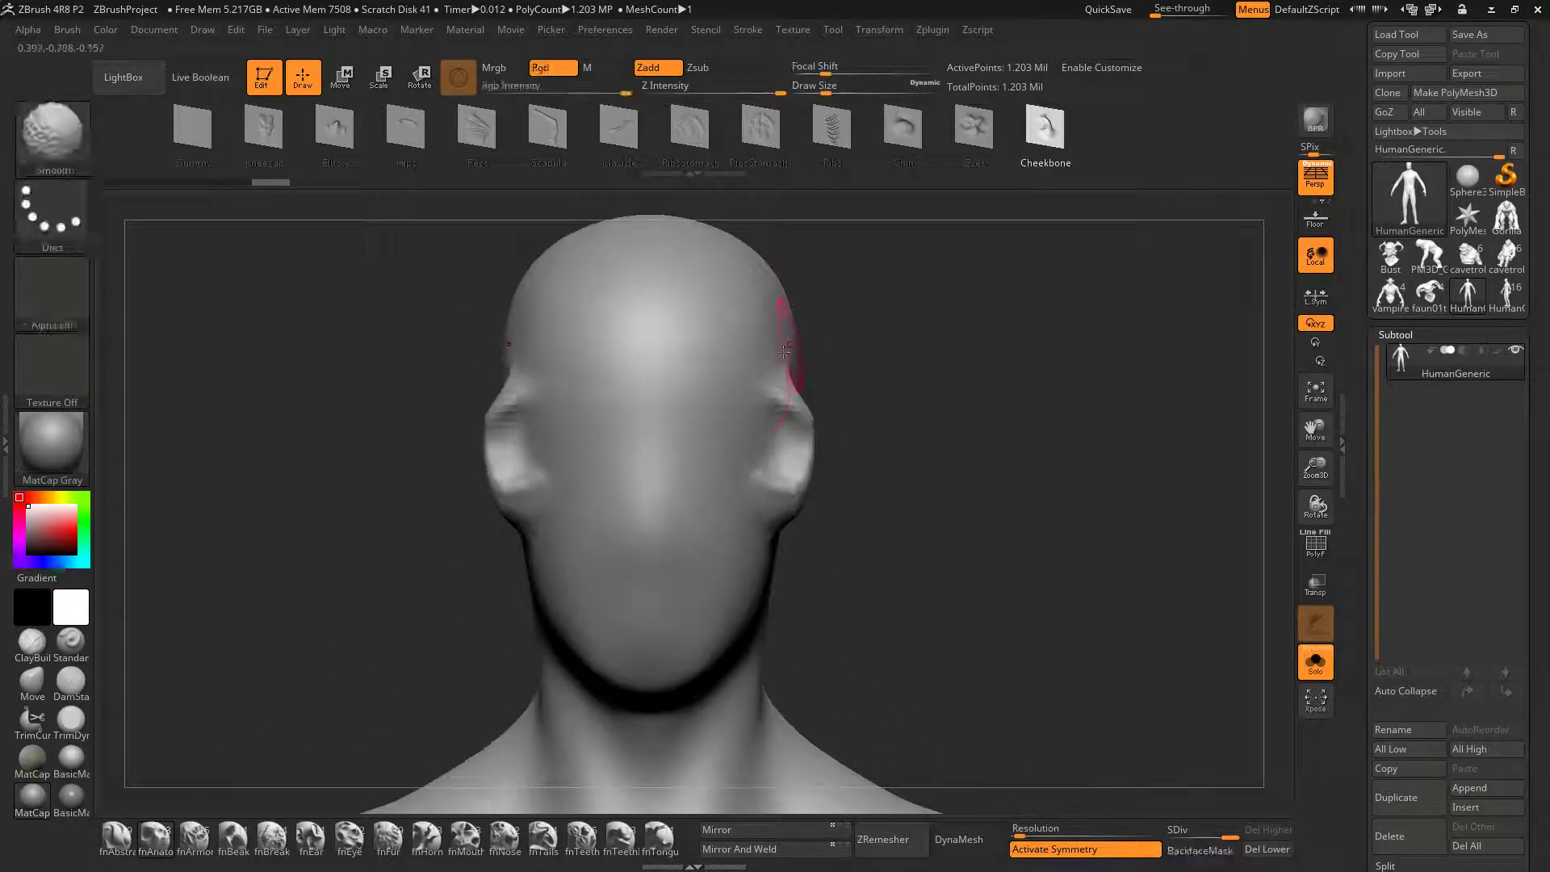
Choose the Eyes shape, turn symmetry off and stamp the eye sockets and brow in the centre of the face
{"action": "right_click_drag", "start_coordinate": [702, 415], "coordinate": [706, 395], "text": "alt"}
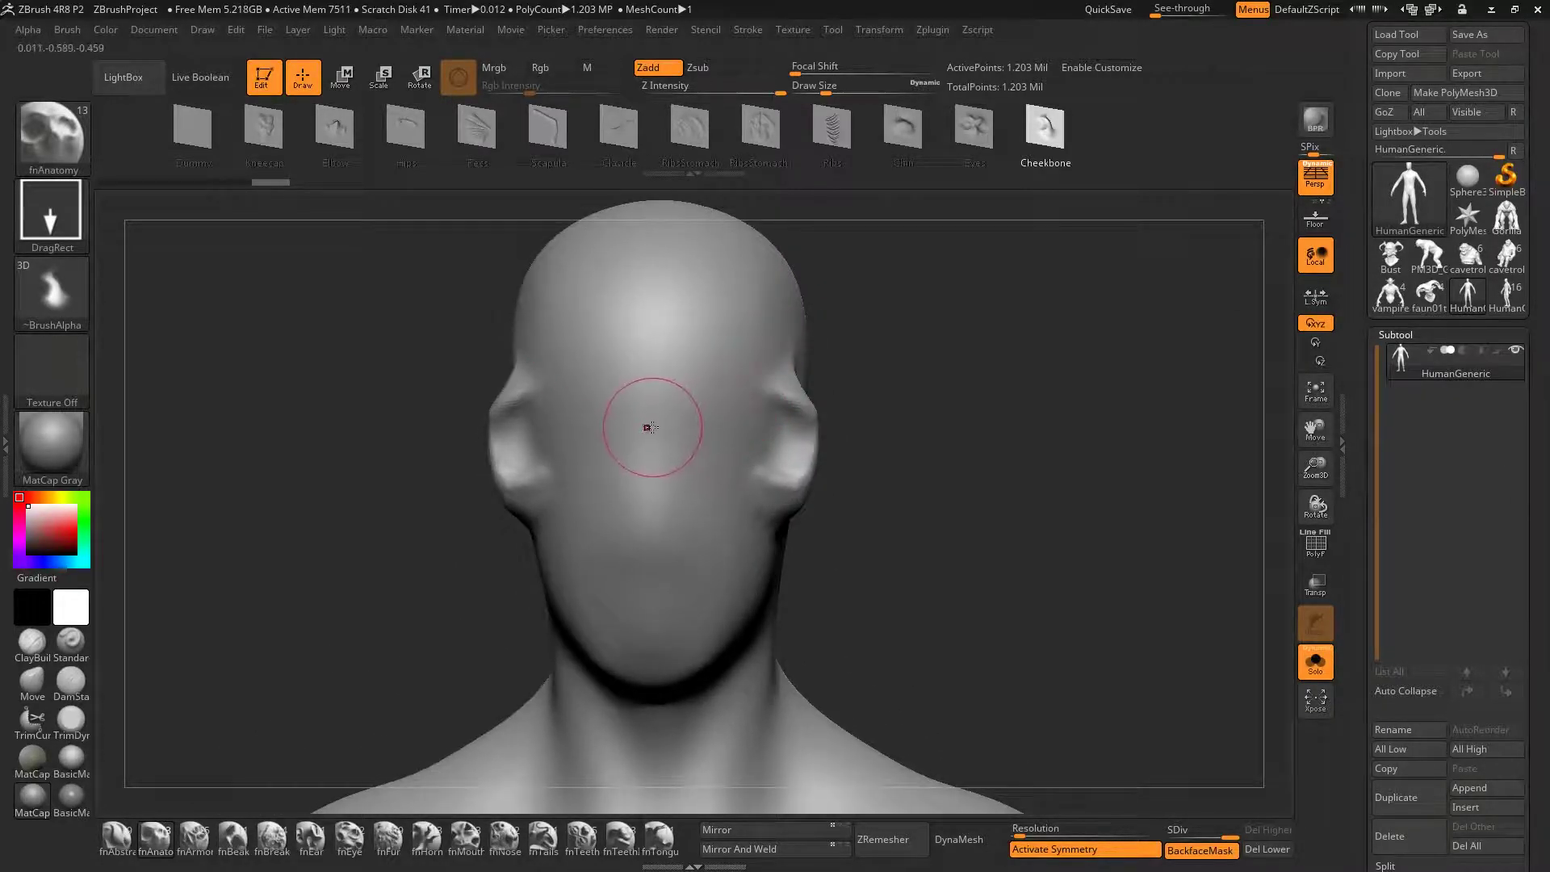
{"action": "left_click", "coordinate": [974, 127]}
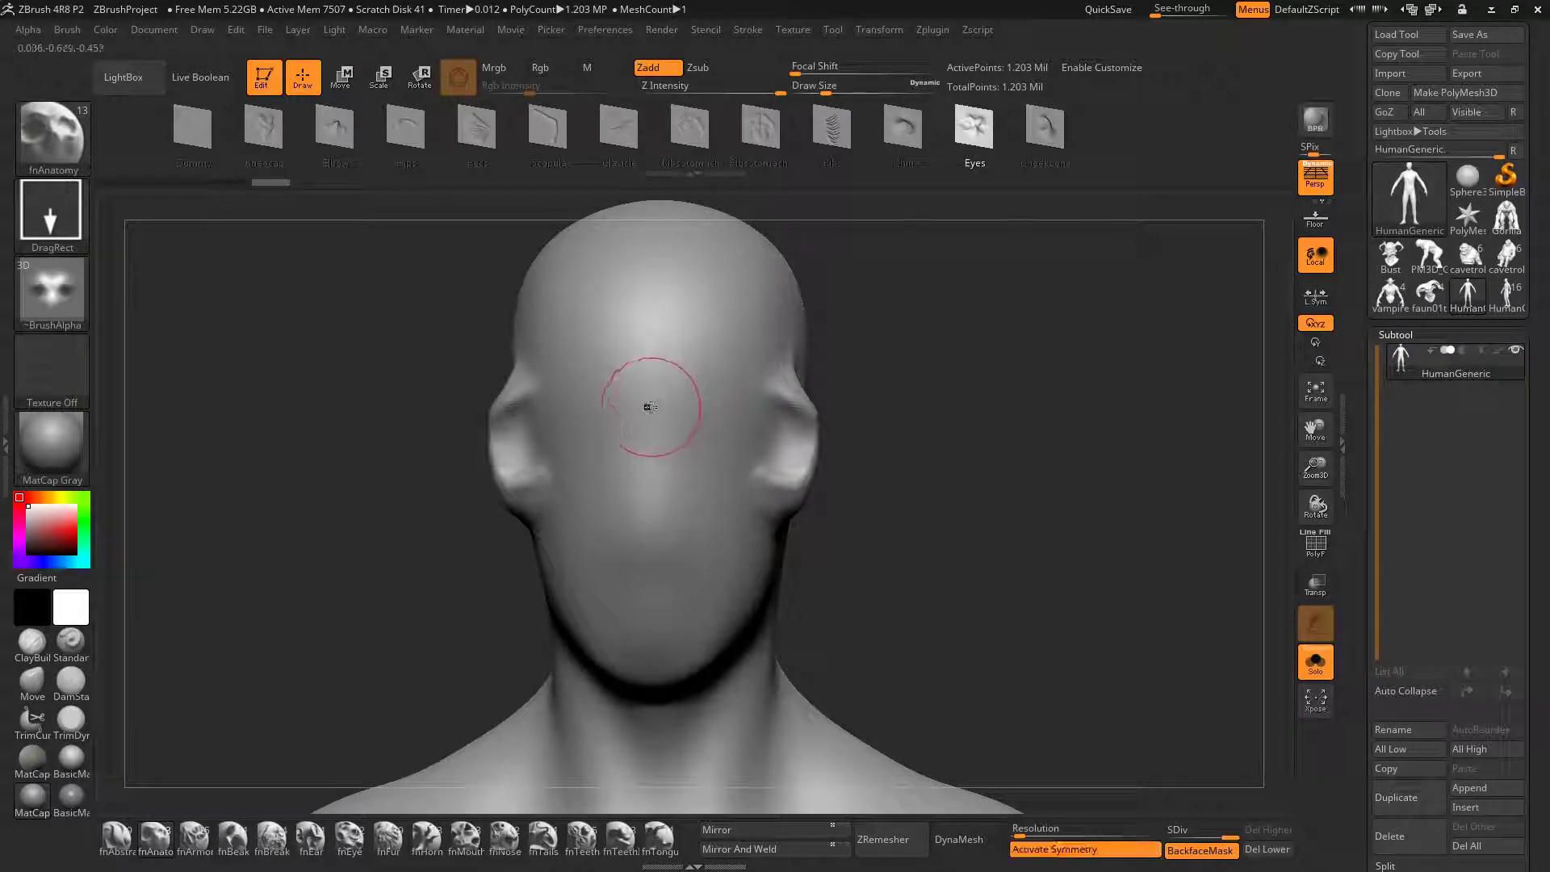
{"action": "left_click_drag", "start_coordinate": [647, 406], "coordinate": [658, 234]}
{"action": "left_click_drag", "start_coordinate": [667, 108], "coordinate": [645, 109]}
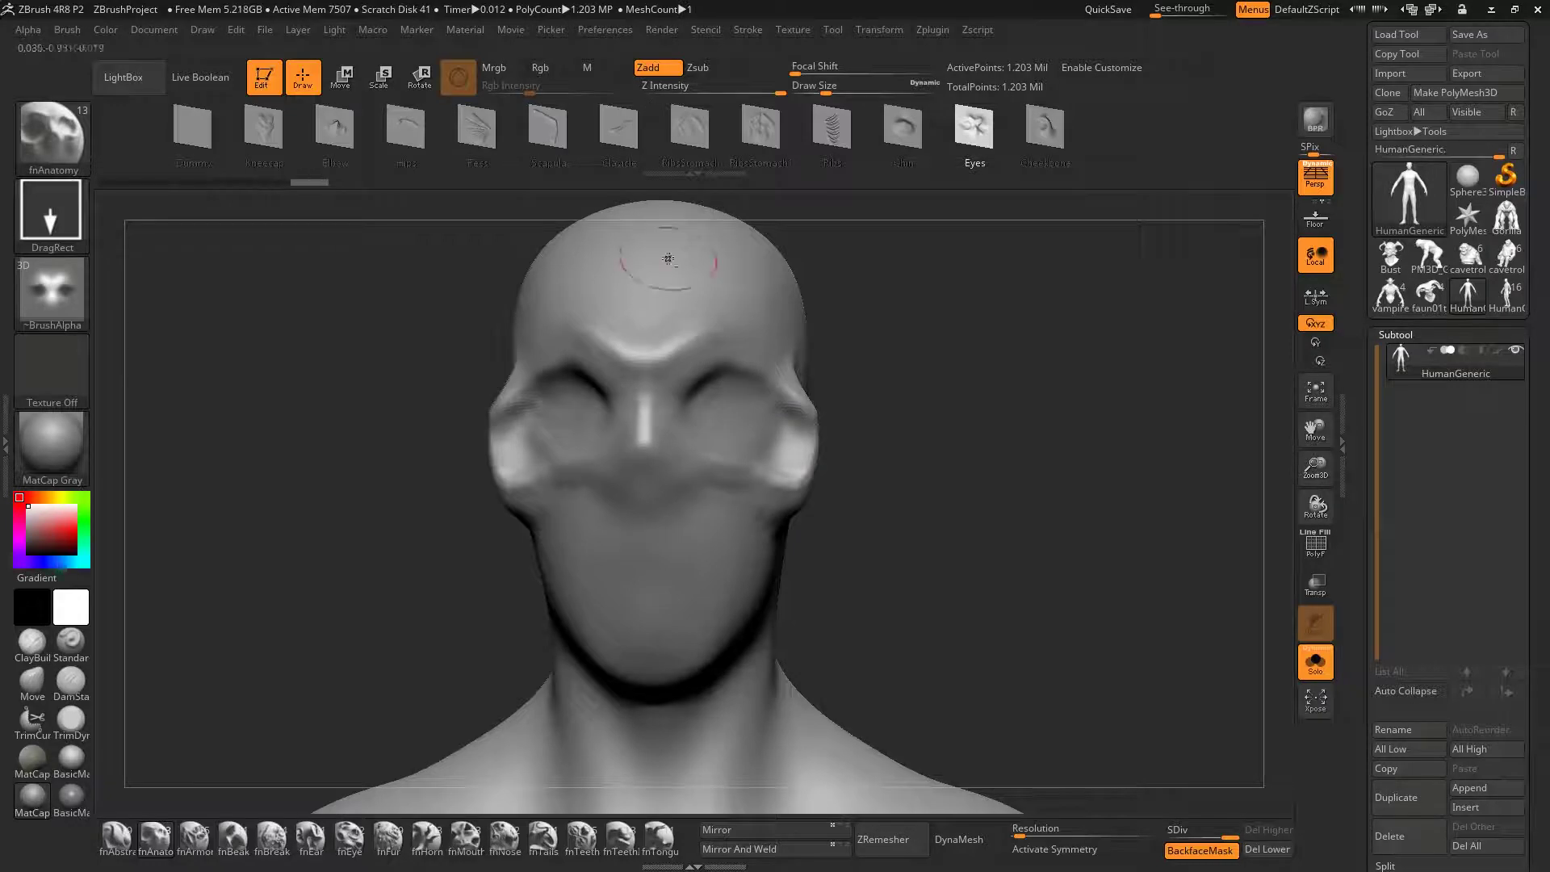
Choose the Scapula shape, turn symmetry on and stamp shoulder blades on both sides of the upper back
{"action": "mouse_move", "coordinate": [667, 256]}
{"action": "right_mouse_down"}
{"action": "mouse_move", "coordinate": [533, 266]}
{"action": "mouse_move", "coordinate": [757, 372]}
{"action": "mouse_move", "coordinate": [806, 336]}
{"action": "right_mouse_up"}
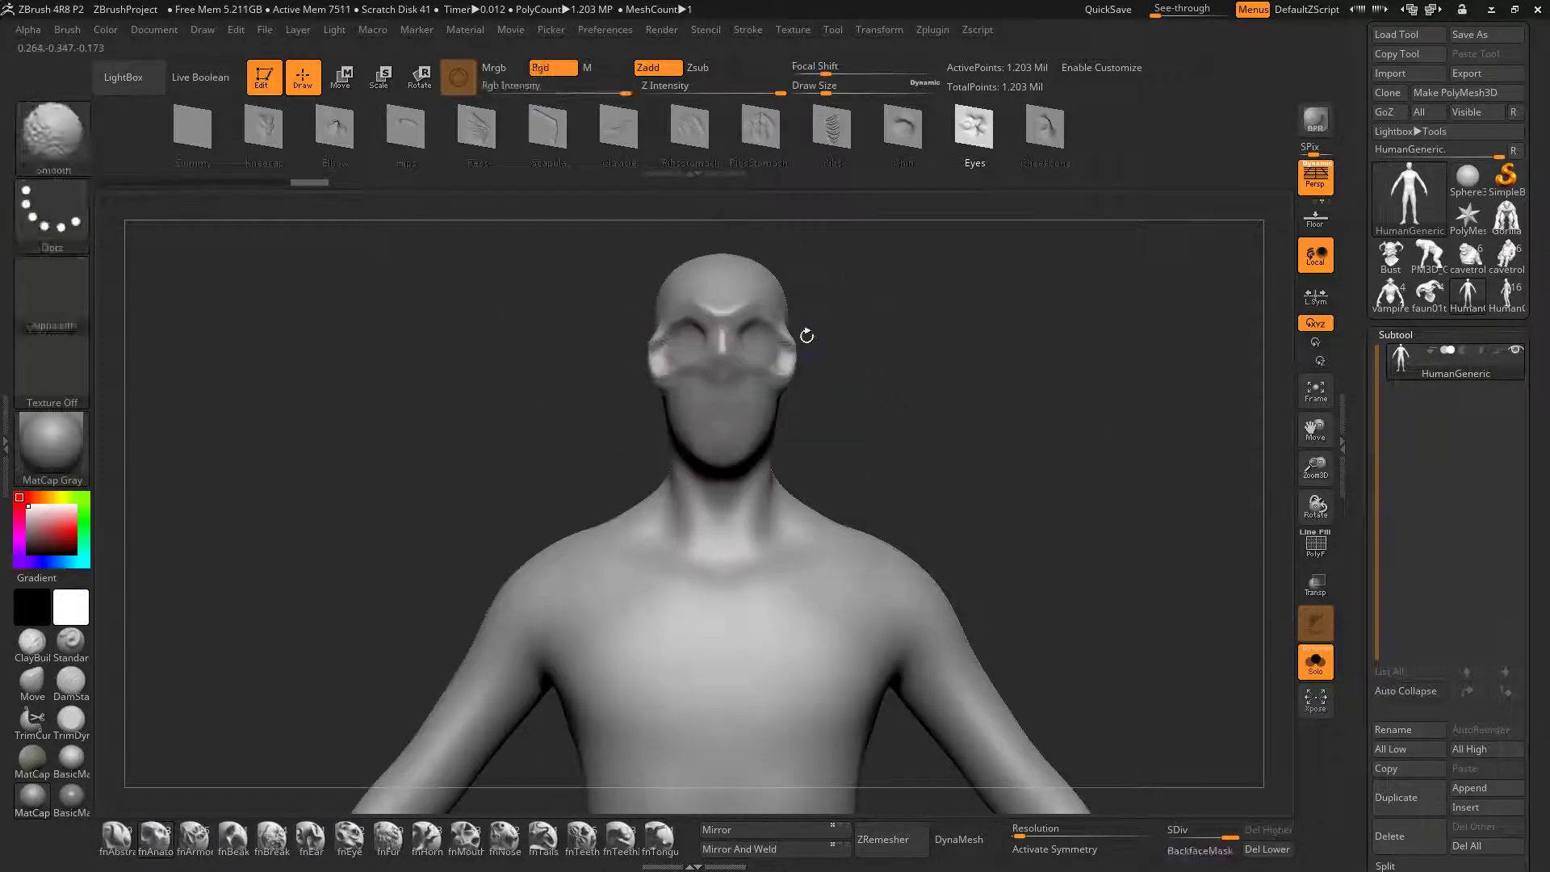
{"action": "mouse_move", "coordinate": [744, 401]}
{"action": "right_mouse_down", "text": "alt"}
{"action": "mouse_move", "coordinate": [718, 304]}
{"action": "mouse_move", "coordinate": [728, 318]}
{"action": "right_mouse_up", "text": "alt"}
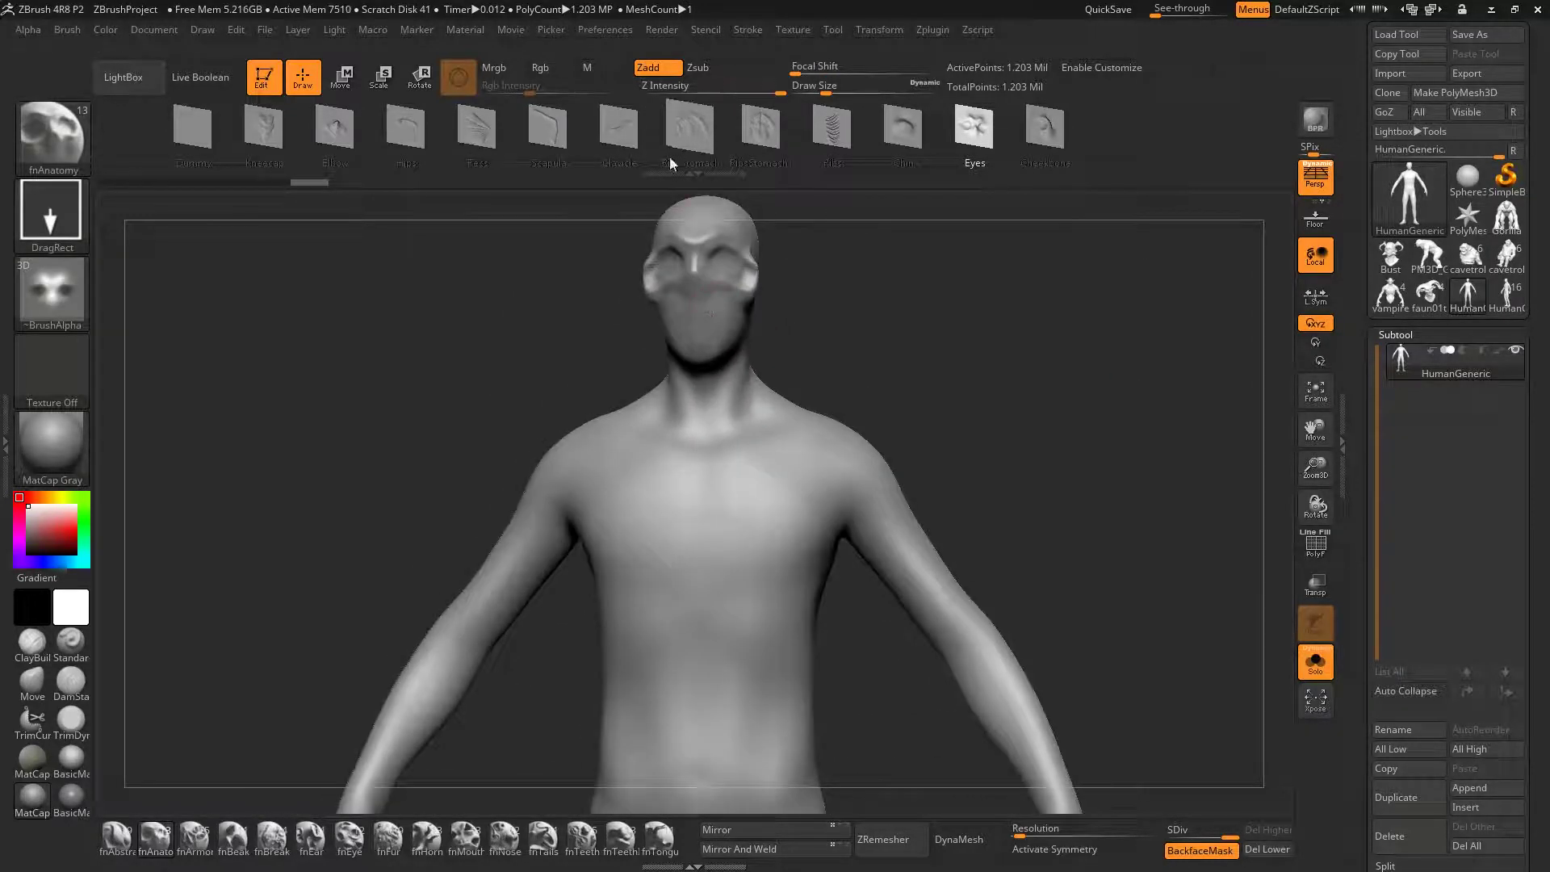
{"action": "left_click", "coordinate": [549, 129]}
{"action": "right_click_drag", "start_coordinate": [940, 347], "coordinate": [786, 401]}
{"action": "left_click_drag", "start_coordinate": [786, 401], "coordinate": [865, 472]}
{"action": "key", "text": "x"}
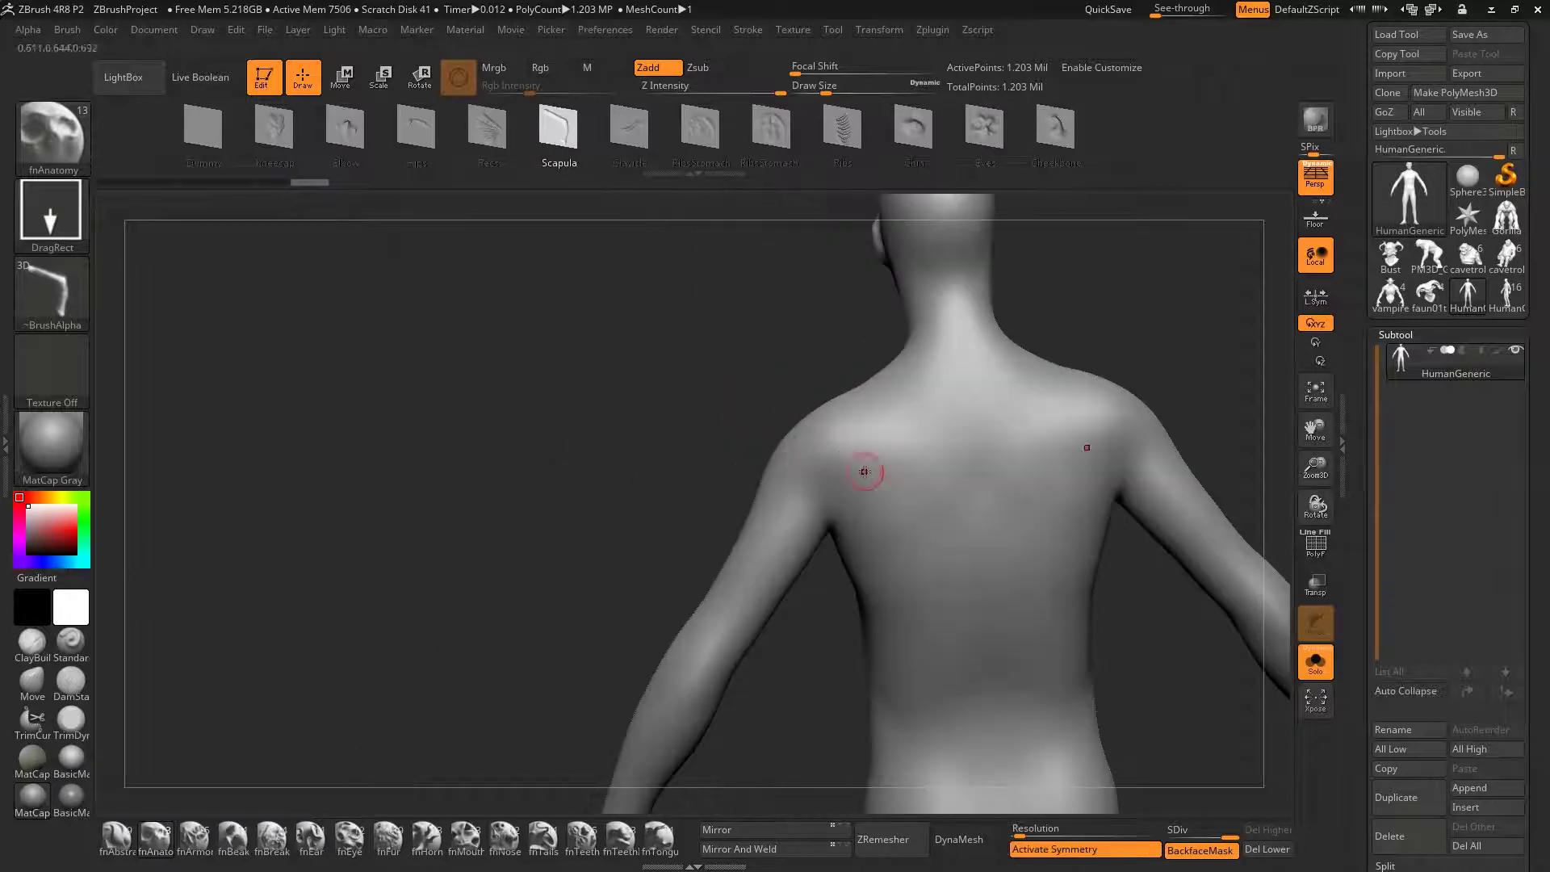
{"action": "mouse_move", "coordinate": [893, 477]}
{"action": "right_mouse_down"}
{"action": "mouse_move", "coordinate": [886, 441]}
{"action": "mouse_move", "coordinate": [889, 463]}
{"action": "right_mouse_up"}
{"action": "left_click_drag", "start_coordinate": [889, 467], "coordinate": [873, 356]}
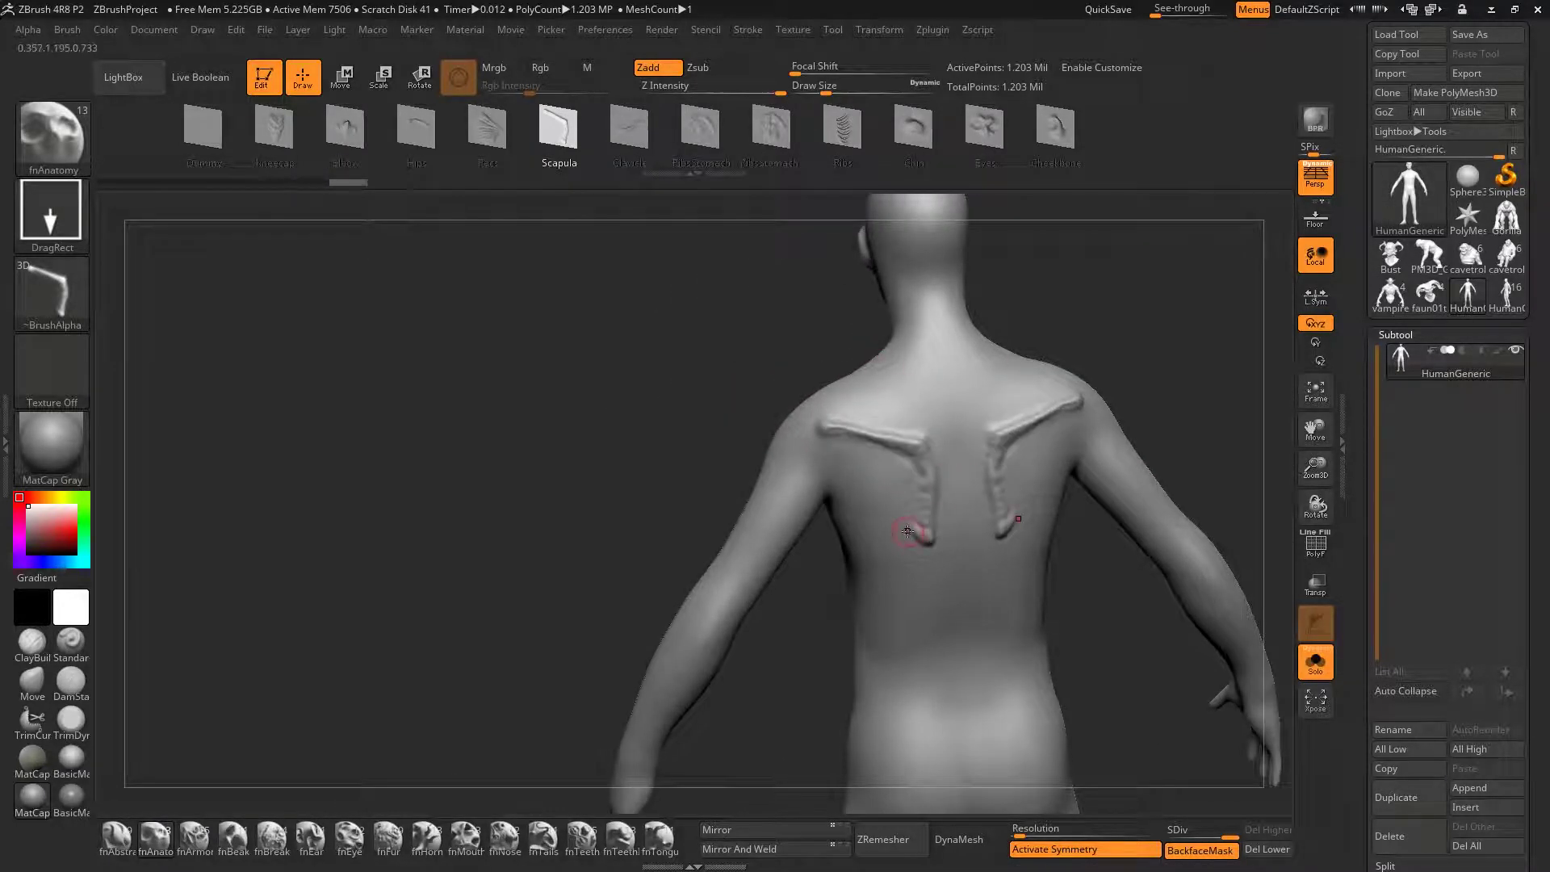
{"action": "right_click_drag", "start_coordinate": [908, 531], "coordinate": [919, 512]}
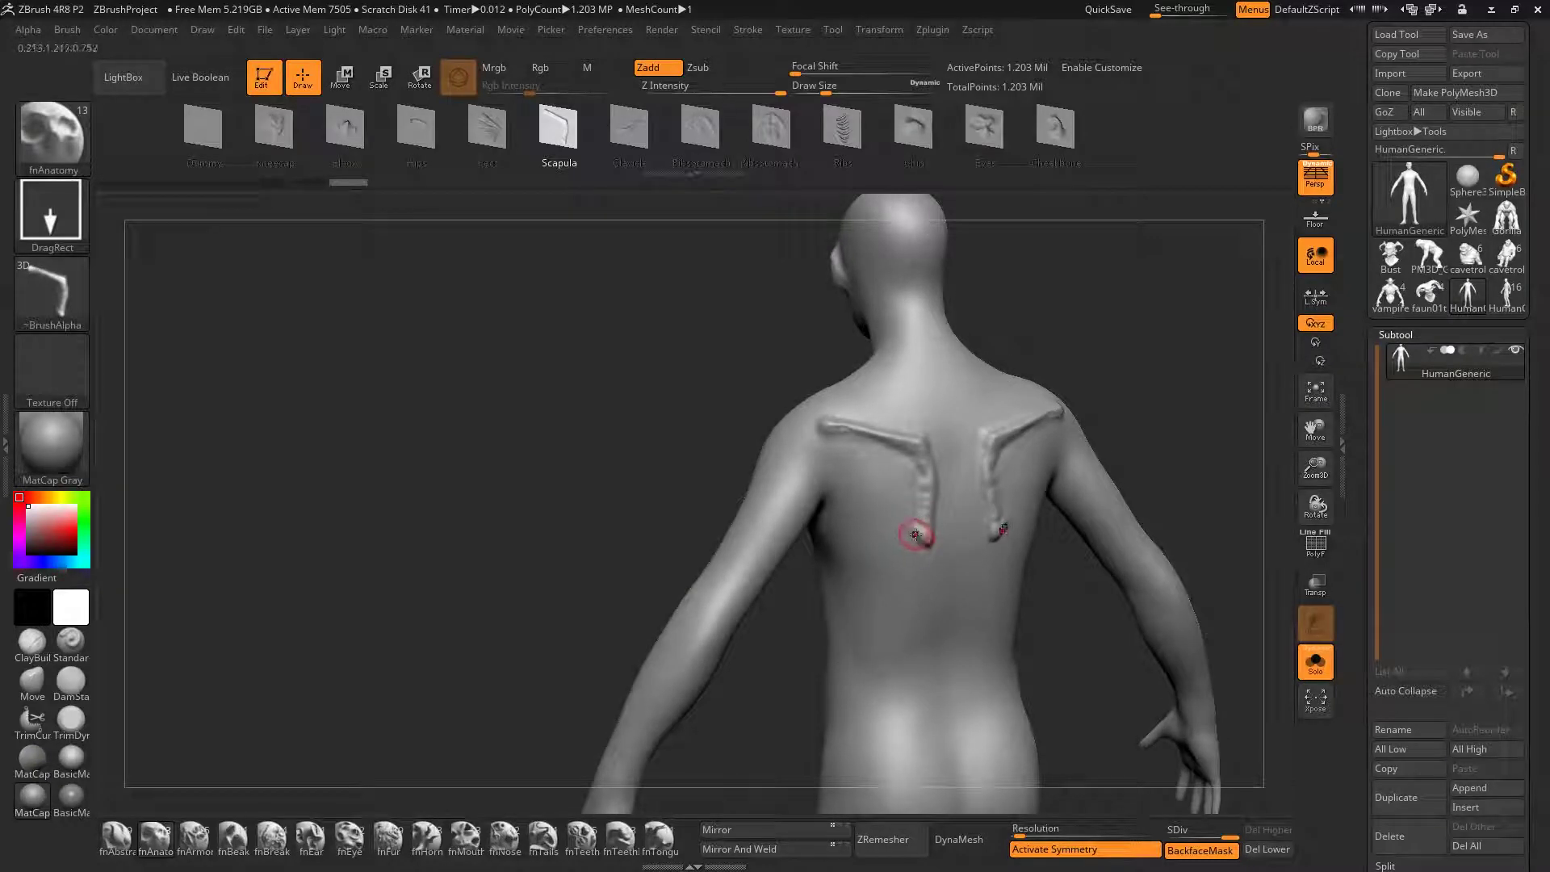
{"action": "mouse_move", "coordinate": [922, 531]}
{"action": "left_mouse_down", "text": "ctrl"}
{"action": "mouse_move", "coordinate": [864, 515]}
{"action": "mouse_move", "coordinate": [841, 444]}
{"action": "left_mouse_up", "text": "ctrl"}
{"action": "key", "text": "ctrl+z"}
{"action": "key", "text": "ctrl+z"}
{"action": "right_click_drag", "start_coordinate": [924, 521], "coordinate": [932, 530]}
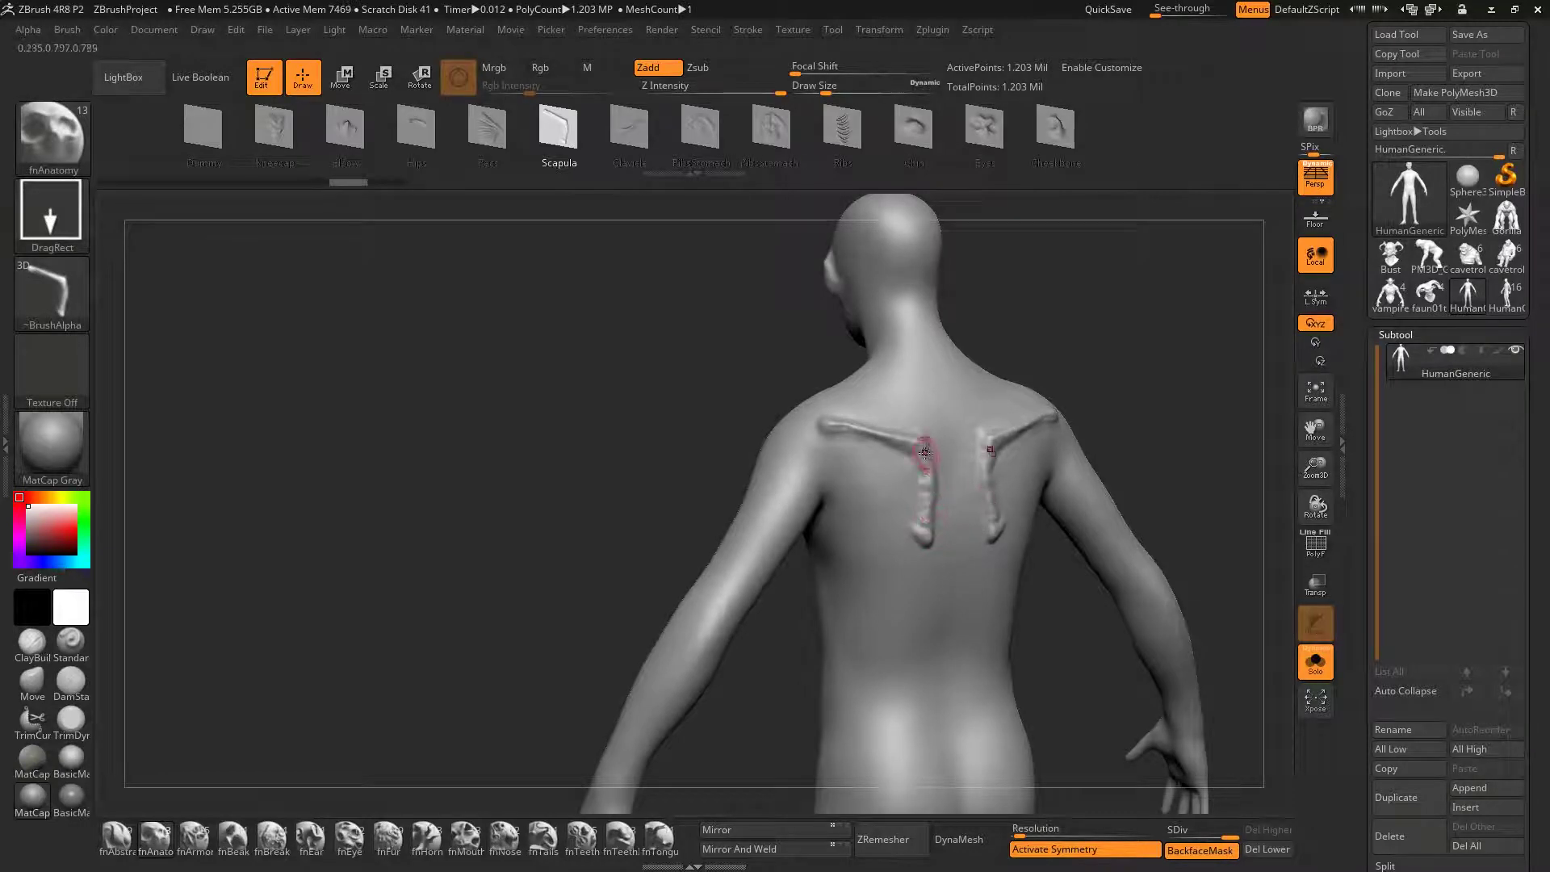
Choose the Clavicle shape and stamp collarbones symmetrically between the neck and the shoulders
{"action": "mouse_move", "coordinate": [925, 453]}
{"action": "right_mouse_down"}
{"action": "mouse_move", "coordinate": [865, 473]}
{"action": "mouse_move", "coordinate": [941, 466]}
{"action": "right_mouse_up"}
{"action": "left_click", "coordinate": [620, 136]}
{"action": "right_click_drag", "start_coordinate": [646, 478], "coordinate": [736, 482]}
{"action": "left_click_drag", "start_coordinate": [736, 482], "coordinate": [772, 427]}
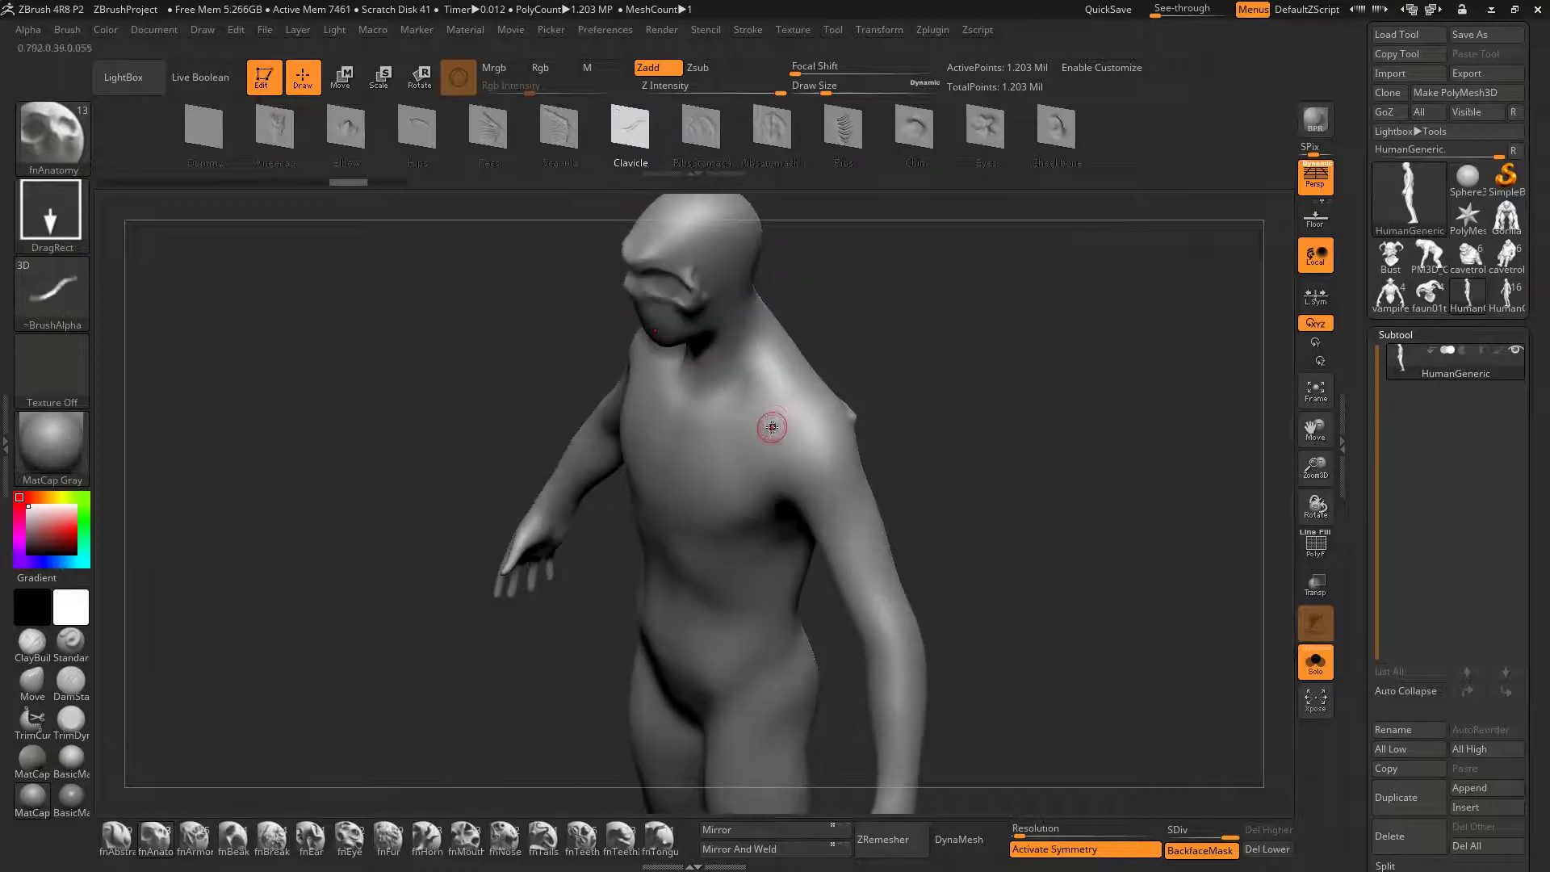
{"action": "mouse_move", "coordinate": [679, 393]}
{"action": "left_mouse_down"}
{"action": "mouse_move", "coordinate": [628, 509]}
{"action": "mouse_move", "coordinate": [674, 559]}
{"action": "left_mouse_up"}
Stamp the Pecs shape on both sides of the chest and the Hips shape on both hip bones
{"action": "mouse_move", "coordinate": [674, 549]}
{"action": "right_mouse_down"}
{"action": "mouse_move", "coordinate": [747, 525]}
{"action": "mouse_move", "coordinate": [758, 509]}
{"action": "mouse_move", "coordinate": [731, 487]}
{"action": "right_mouse_up"}
{"action": "left_click", "coordinate": [506, 137]}
{"action": "left_click_drag", "start_coordinate": [731, 487], "coordinate": [738, 340]}
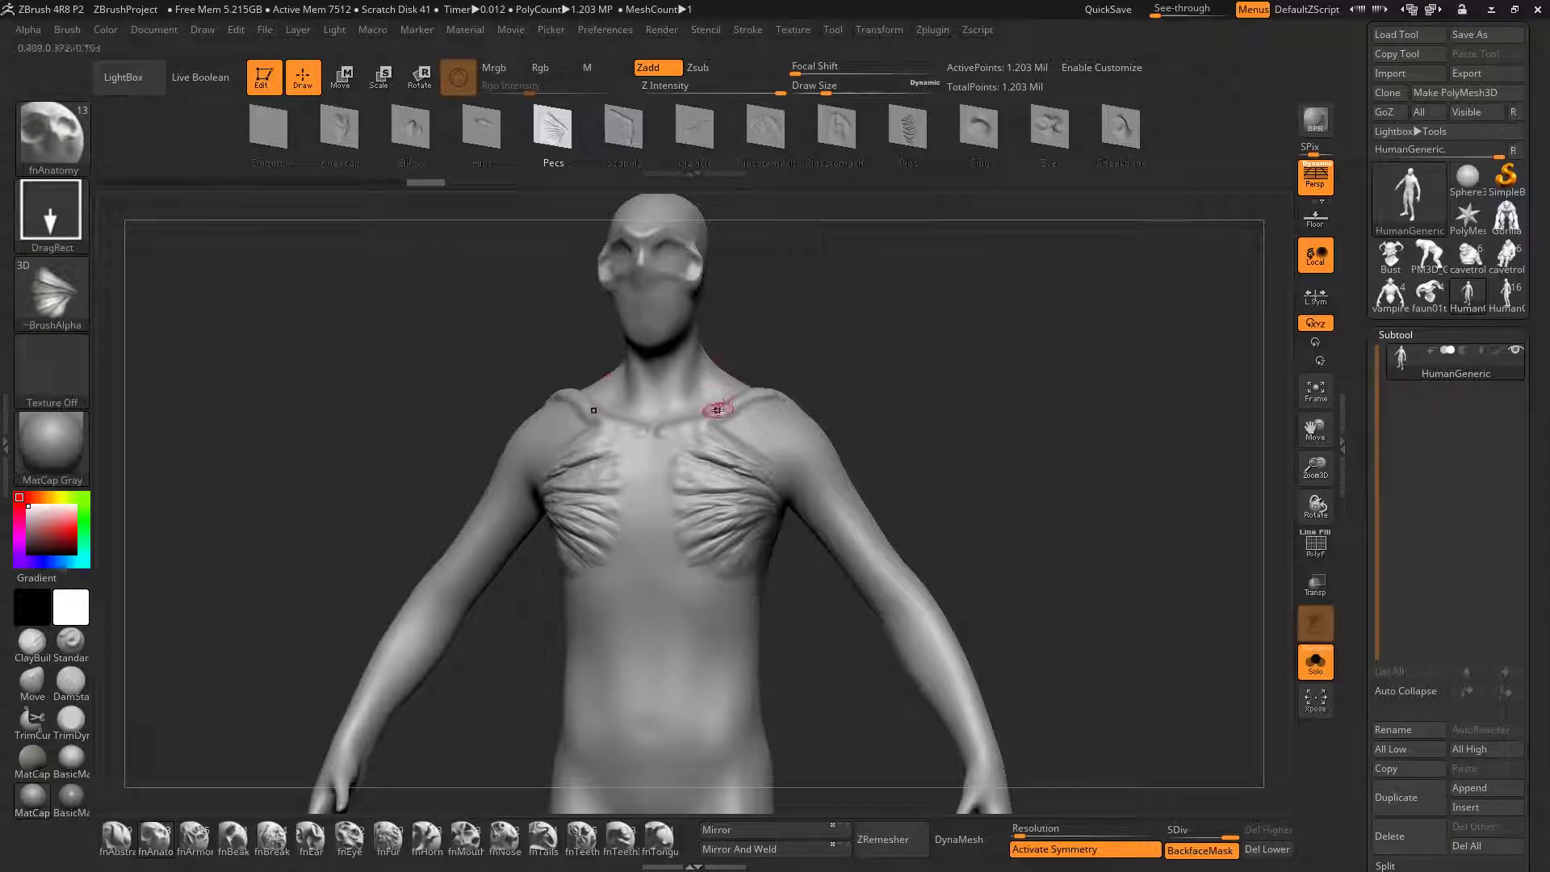
{"action": "left_click", "coordinate": [486, 133]}
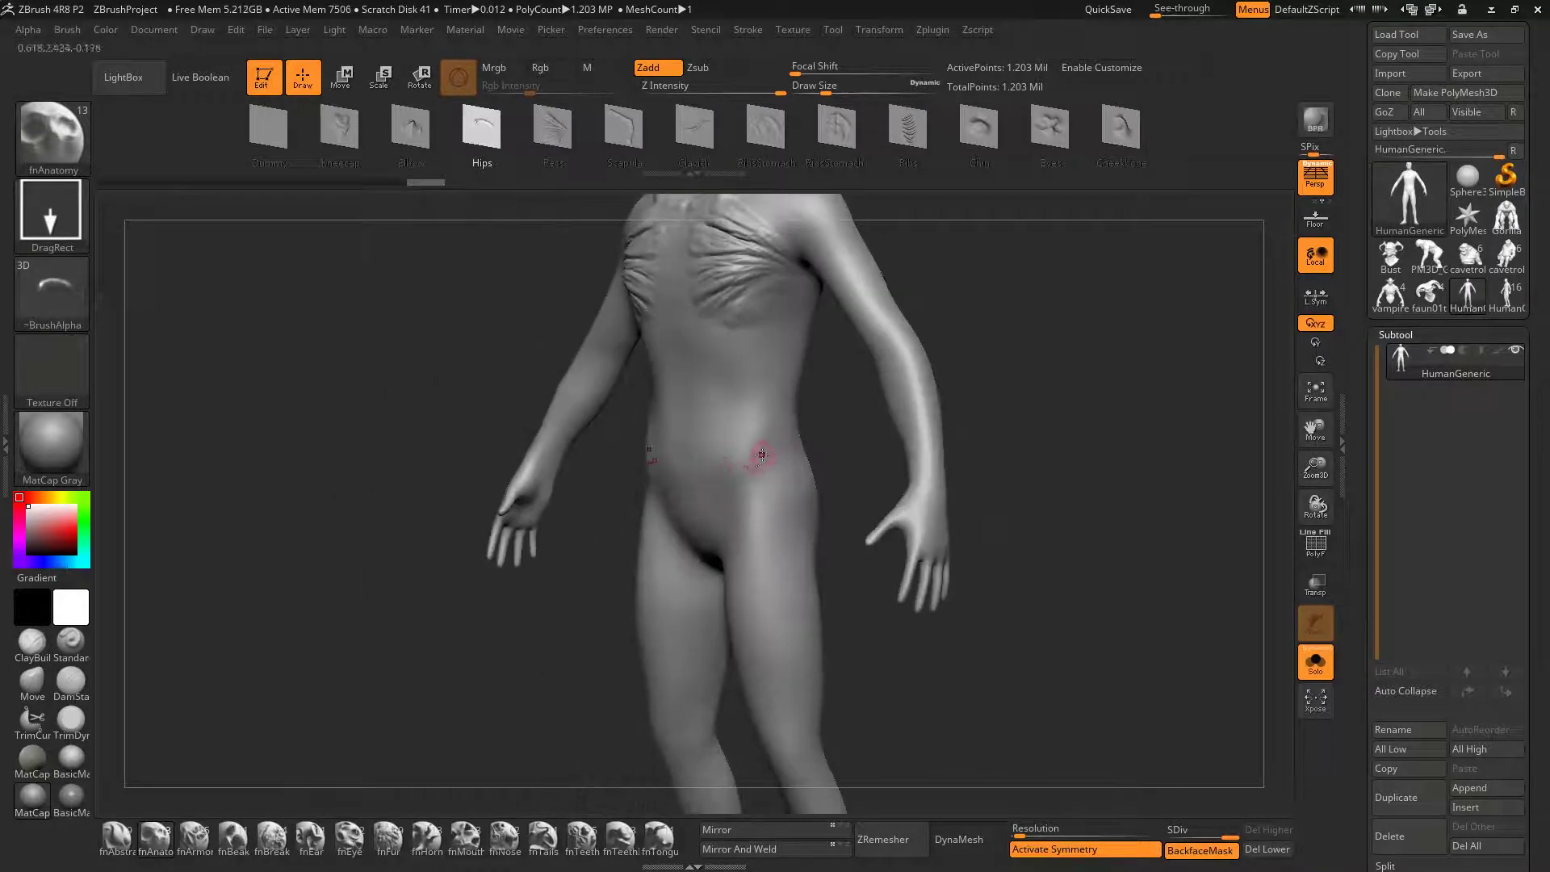
{"action": "left_click_drag", "start_coordinate": [762, 420], "coordinate": [763, 400]}
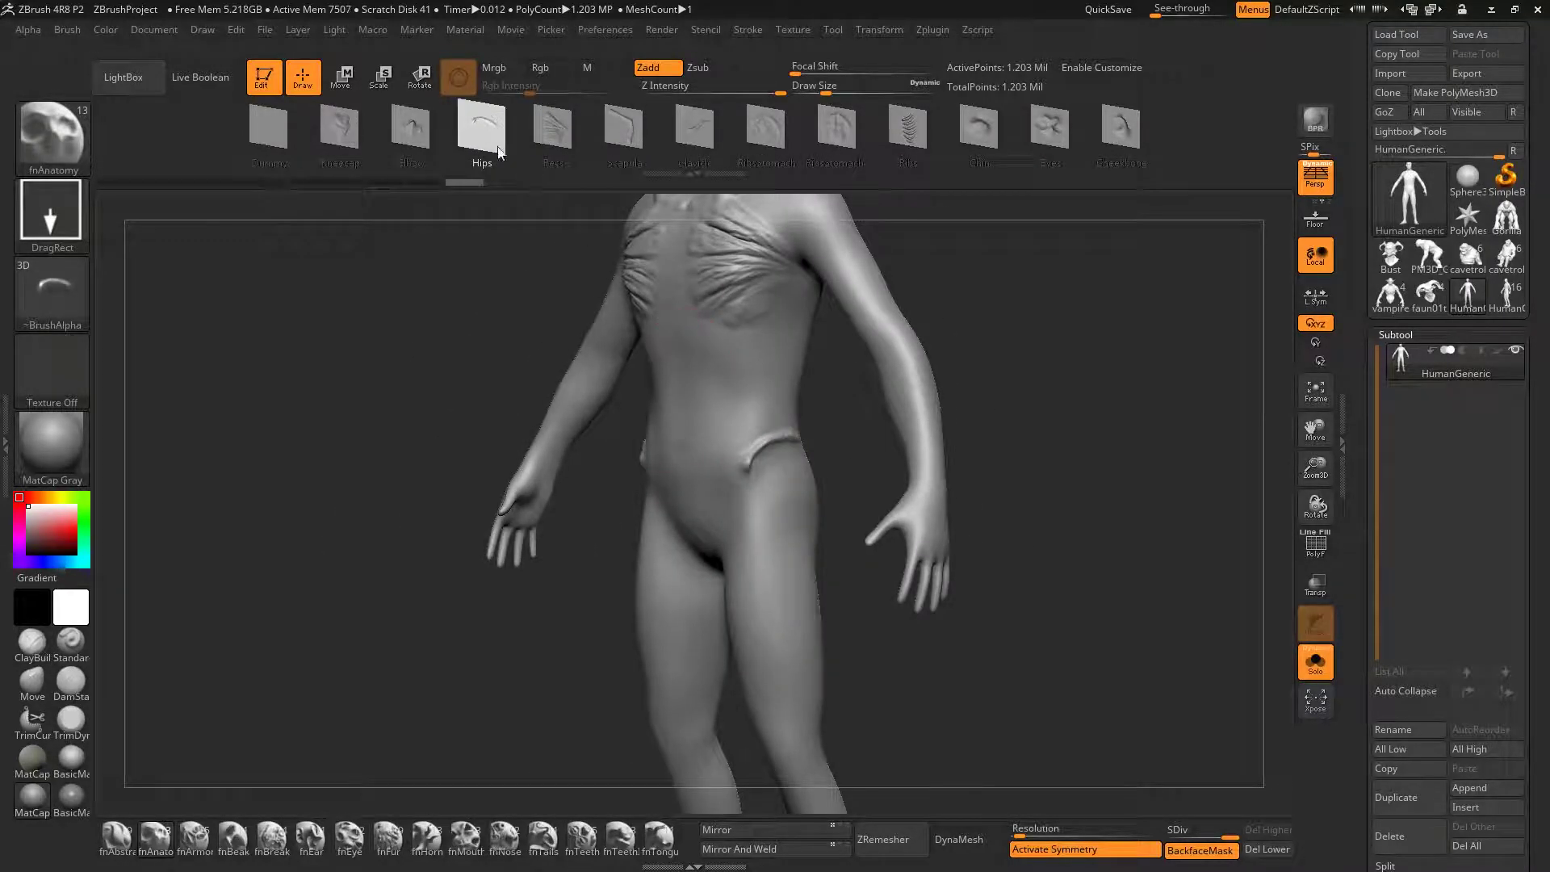
Choose the Elbow shape and stamp it symmetrically on the back of both elbows
{"action": "left_click", "coordinate": [413, 129]}
{"action": "mouse_move", "coordinate": [468, 211]}
{"action": "left_mouse_down"}
{"action": "mouse_move", "coordinate": [675, 341]}
{"action": "mouse_move", "coordinate": [683, 375]}
{"action": "mouse_move", "coordinate": [685, 356]}
{"action": "left_mouse_up"}
{"action": "left_click_drag", "start_coordinate": [557, 367], "coordinate": [713, 380]}
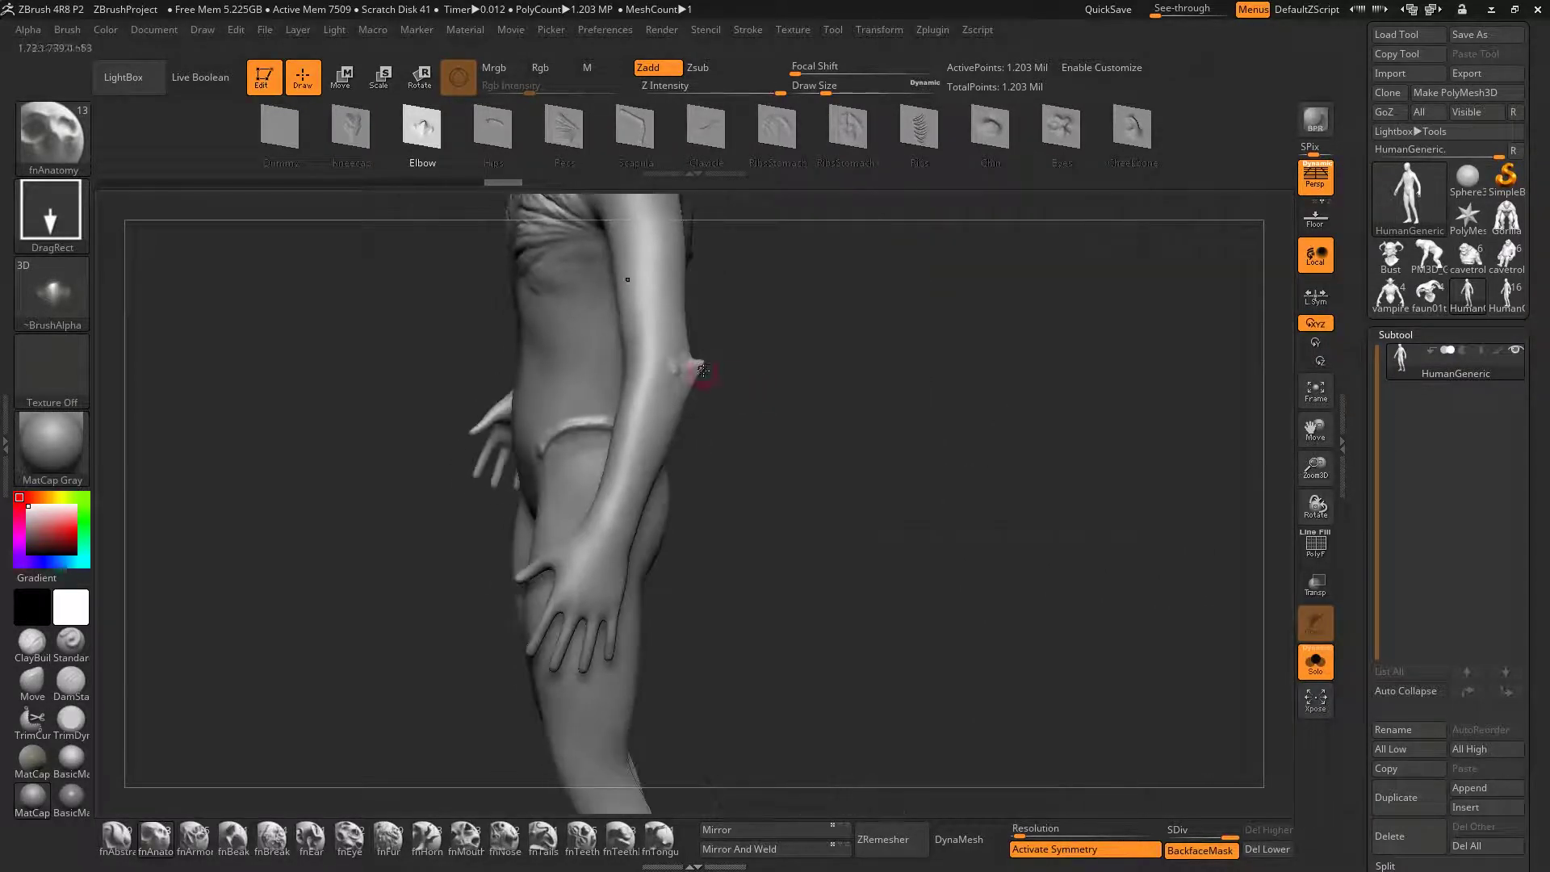
Choose the Kneecap shape and stamp it symmetrically on the front of both knees
{"action": "left_click", "coordinate": [362, 149]}
{"action": "mouse_move", "coordinate": [702, 497]}
{"action": "left_mouse_down"}
{"action": "mouse_move", "coordinate": [678, 408]}
{"action": "mouse_move", "coordinate": [574, 371]}
{"action": "mouse_move", "coordinate": [685, 438]}
{"action": "mouse_move", "coordinate": [782, 398]}
{"action": "mouse_move", "coordinate": [741, 413]}
{"action": "mouse_move", "coordinate": [728, 457]}
{"action": "mouse_move", "coordinate": [694, 433]}
{"action": "mouse_move", "coordinate": [549, 514]}
{"action": "mouse_move", "coordinate": [638, 492]}
{"action": "mouse_move", "coordinate": [621, 392]}
{"action": "left_mouse_up"}
{"action": "left_click_drag", "start_coordinate": [661, 453], "coordinate": [612, 471]}
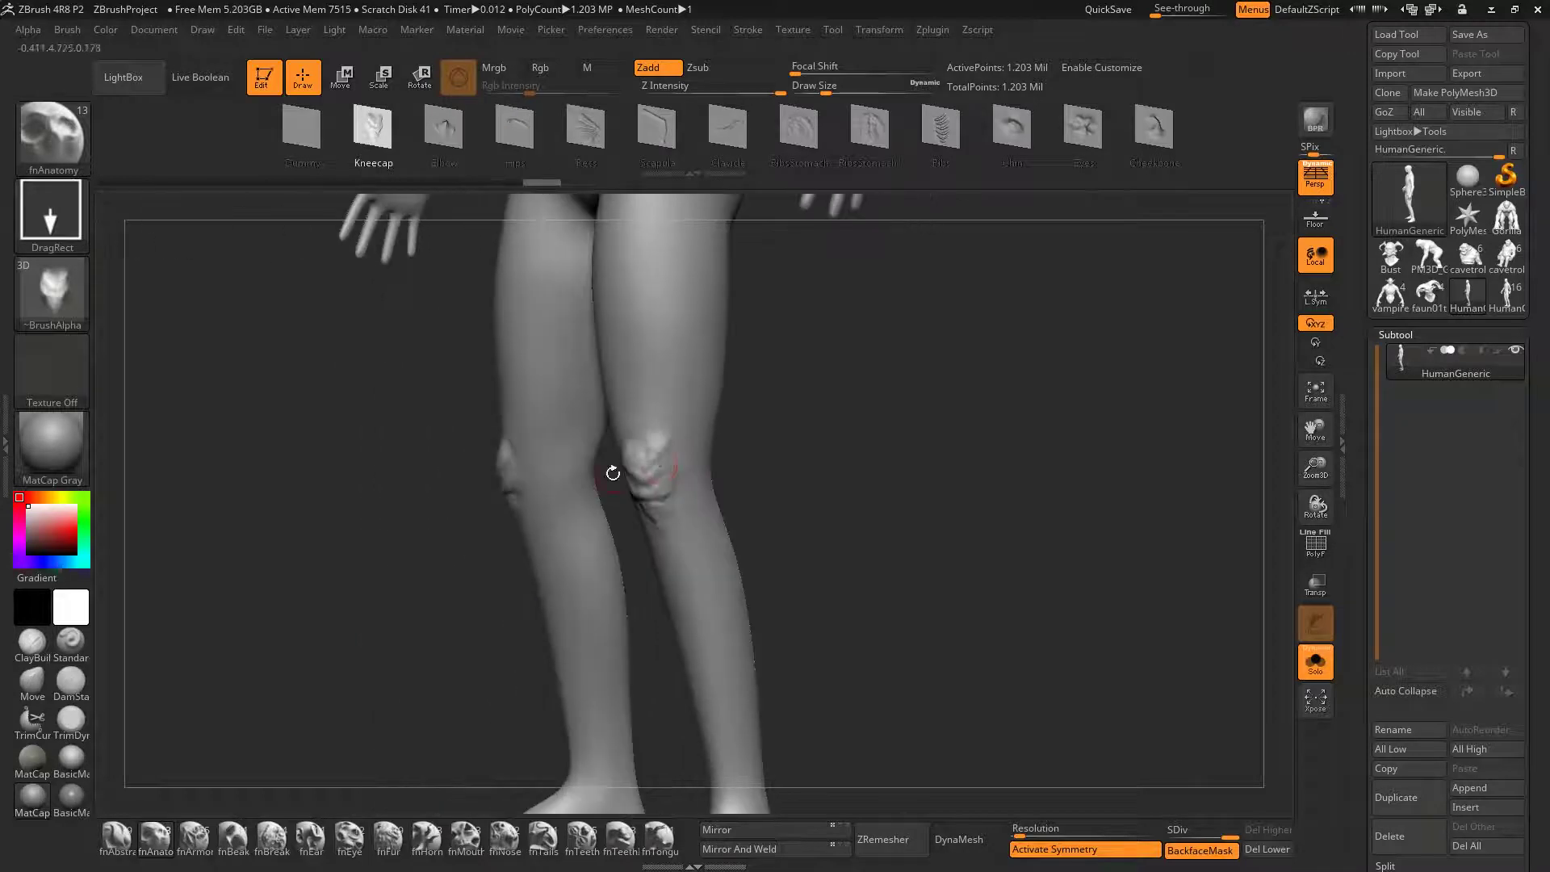
{"action": "left_click_drag", "start_coordinate": [702, 393], "coordinate": [695, 454]}
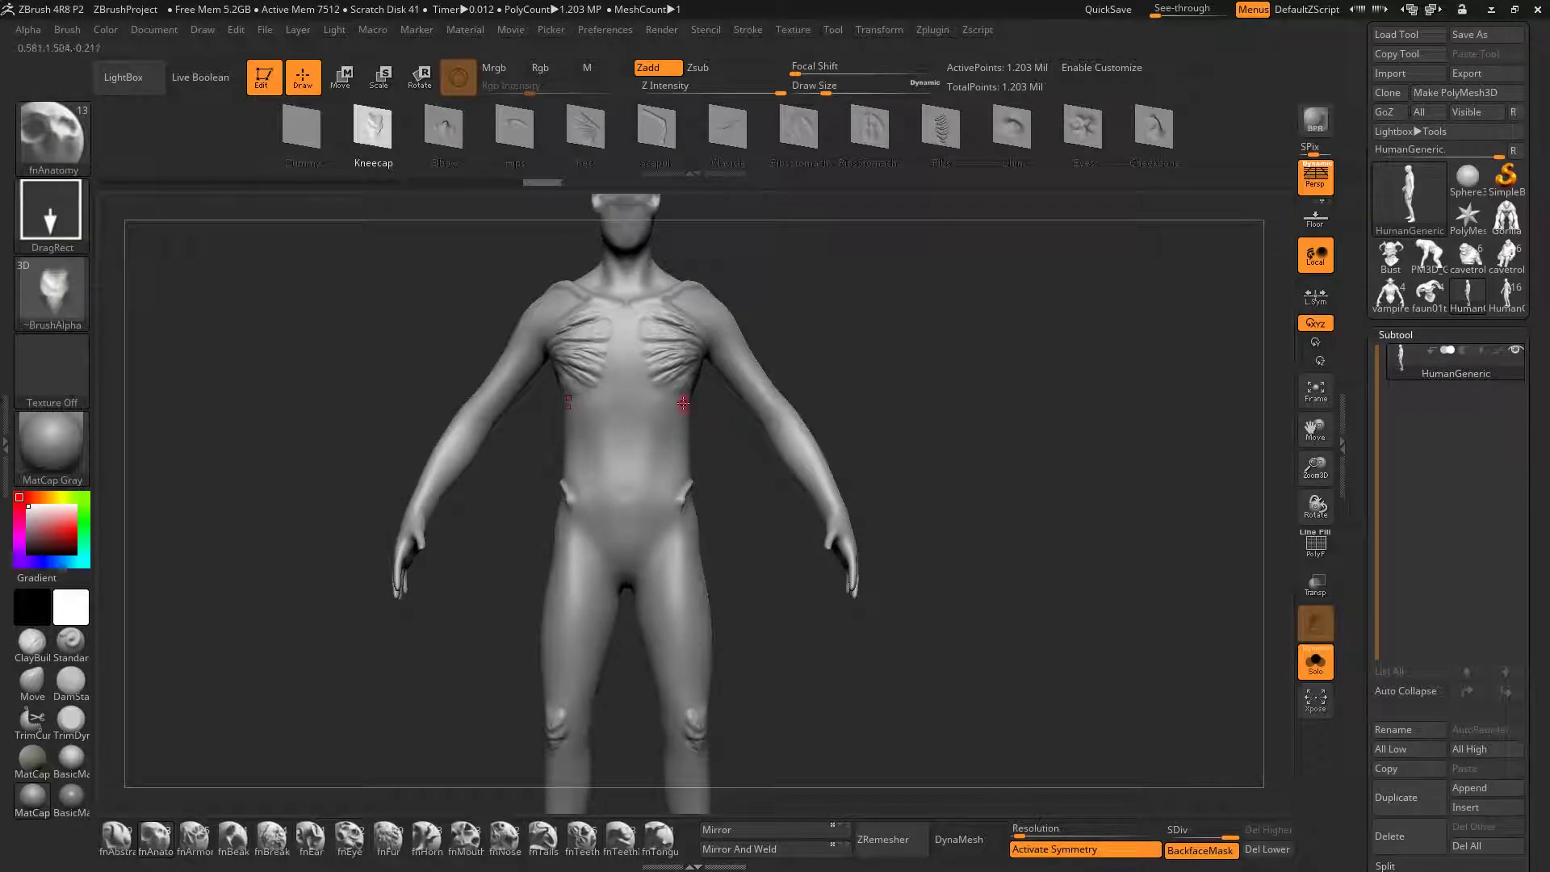
Turn symmetry off, try the RibsStomach shape on the middle of the abdomen and undo the stamp
{"action": "key", "text": "Right"}
{"action": "key", "text": "Right"}
{"action": "key", "text": "Right"}
{"action": "key", "text": "Right"}
{"action": "key", "text": "Right"}
{"action": "key", "text": "Right"}
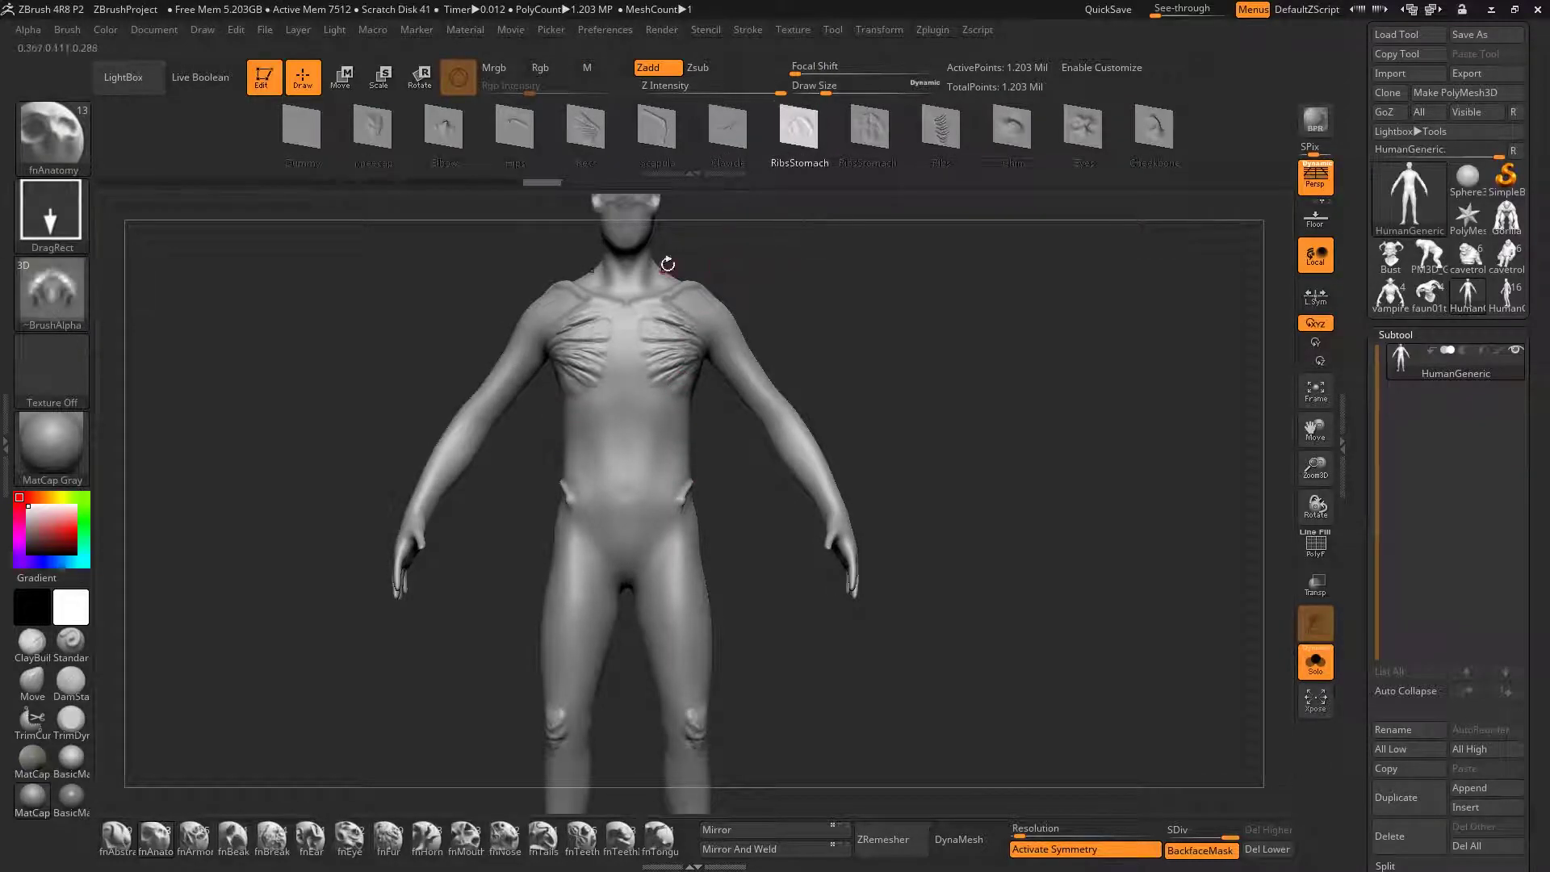
{"action": "right_click_drag", "start_coordinate": [618, 337], "coordinate": [628, 442], "text": "ctrl"}
{"action": "key", "text": "x"}
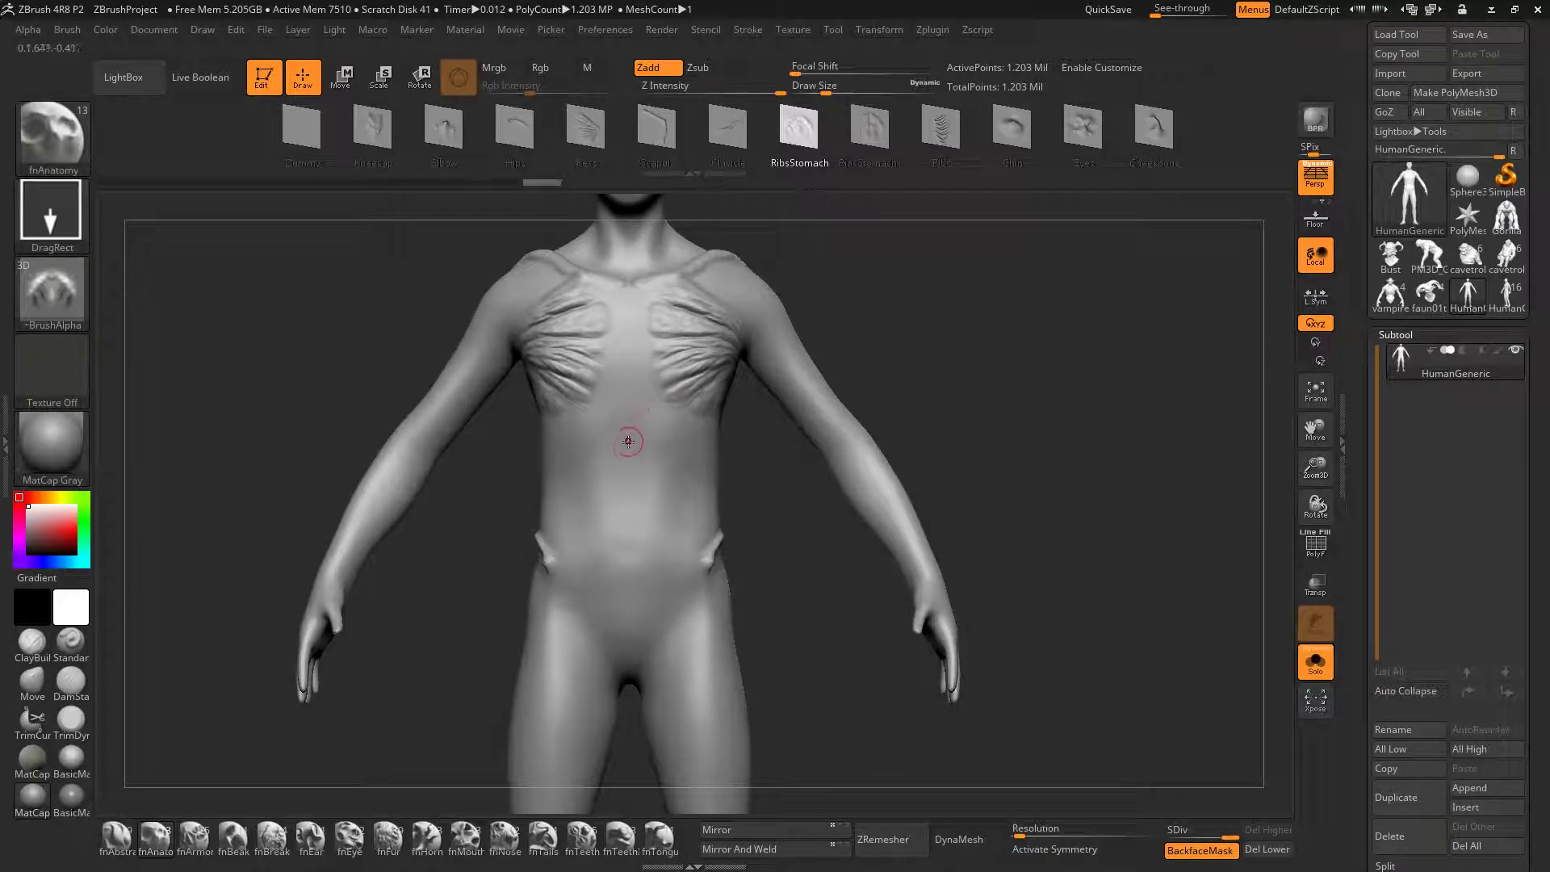
{"action": "left_click_drag", "start_coordinate": [627, 468], "coordinate": [627, 305]}
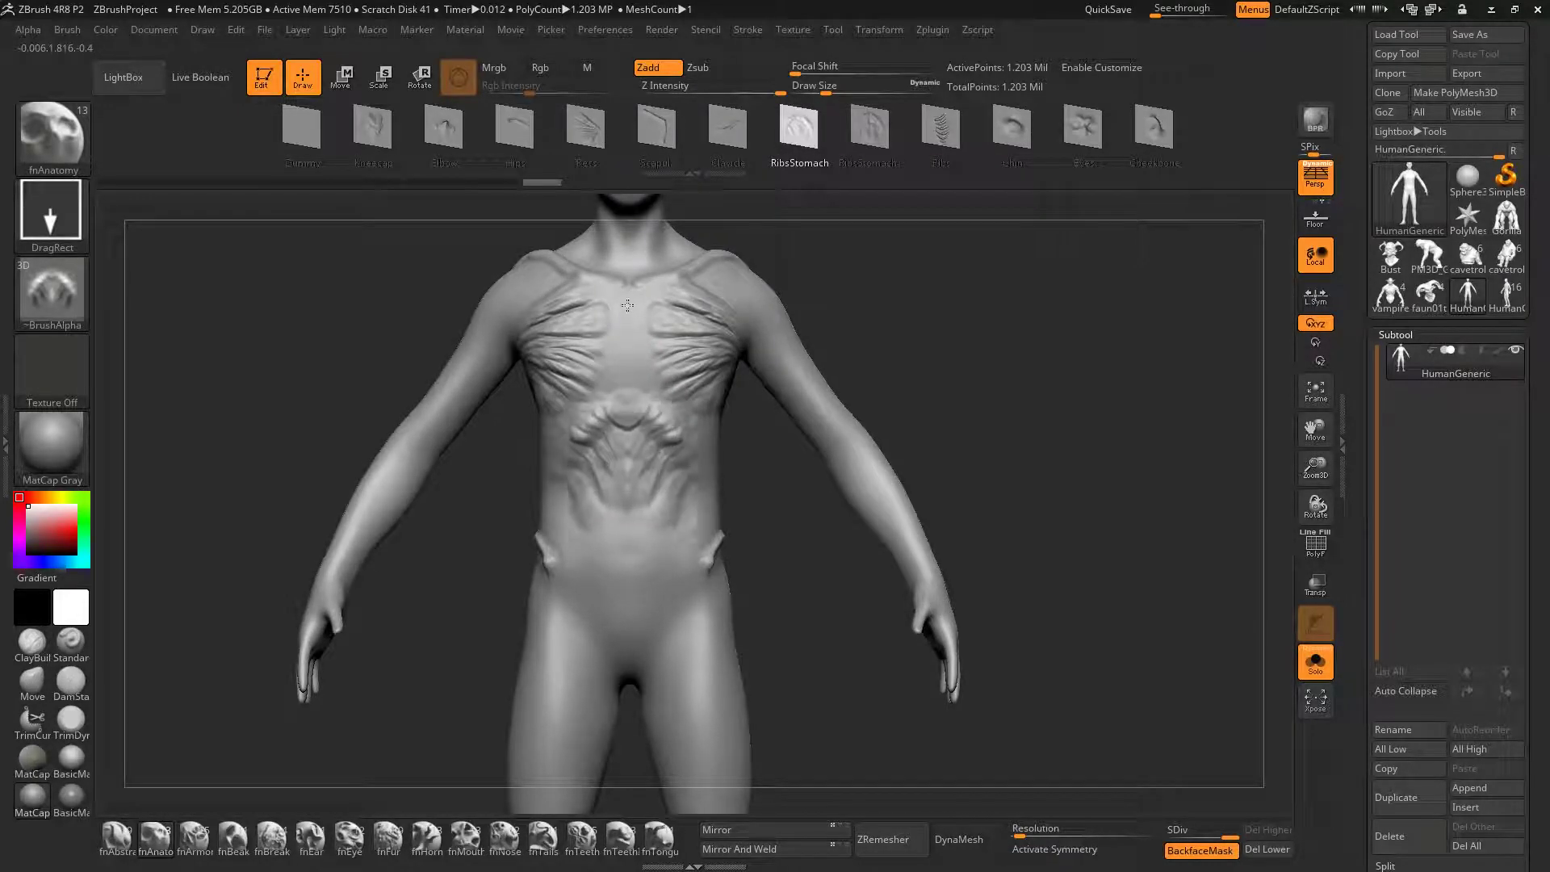
{"action": "key", "text": "ctrl+z"}
Choose the RibsStomach1 shape and stamp abdominal muscles on the center of the torso below the ribs
{"action": "left_click", "coordinate": [863, 136]}
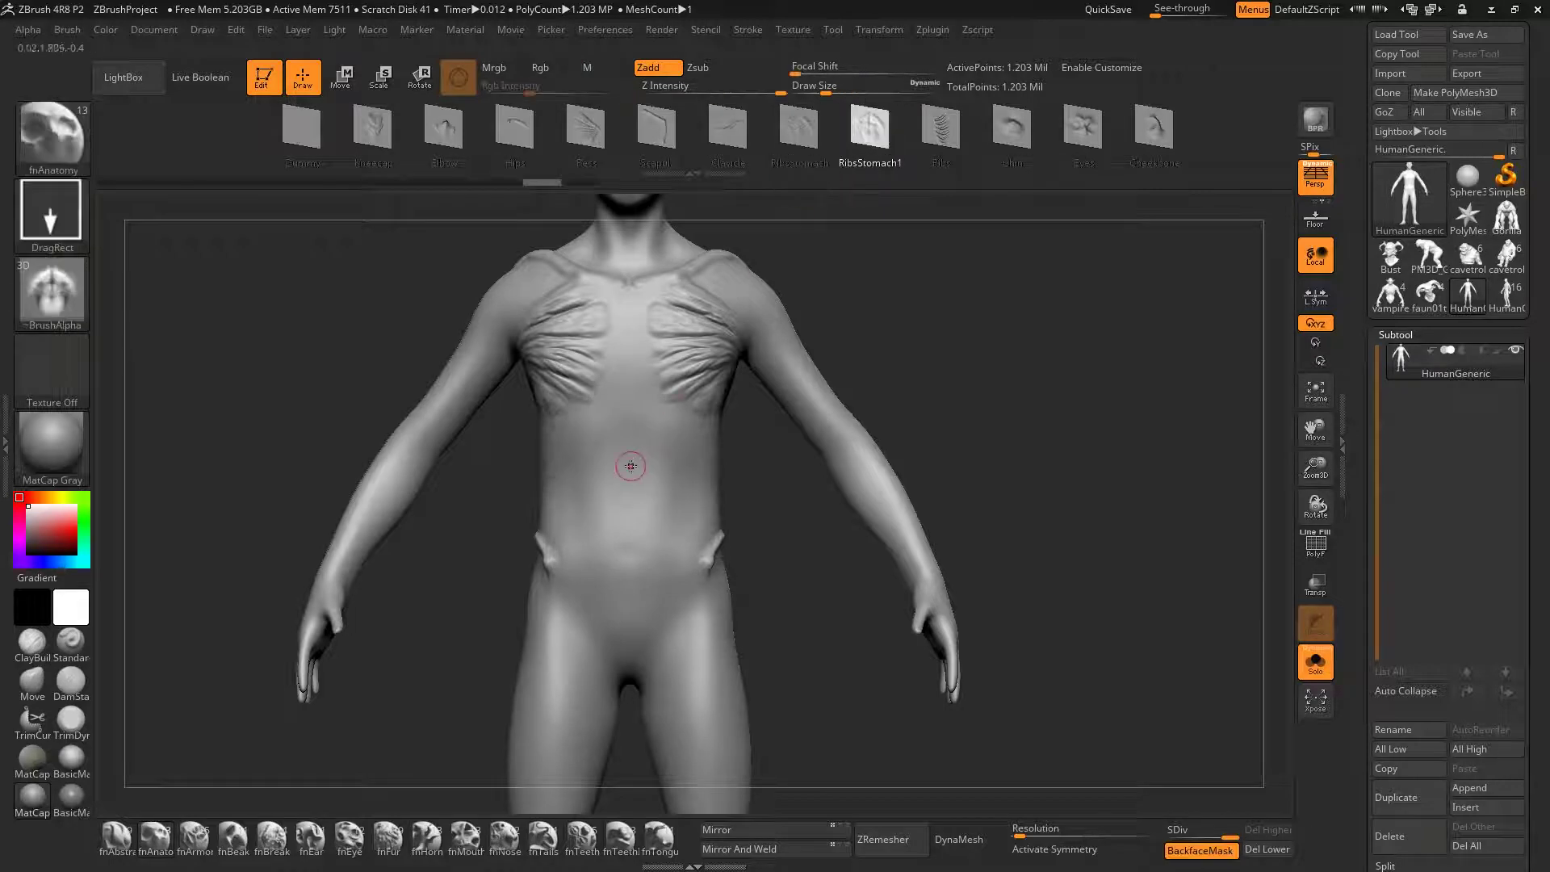
{"action": "left_click_drag", "start_coordinate": [627, 469], "coordinate": [629, 295]}
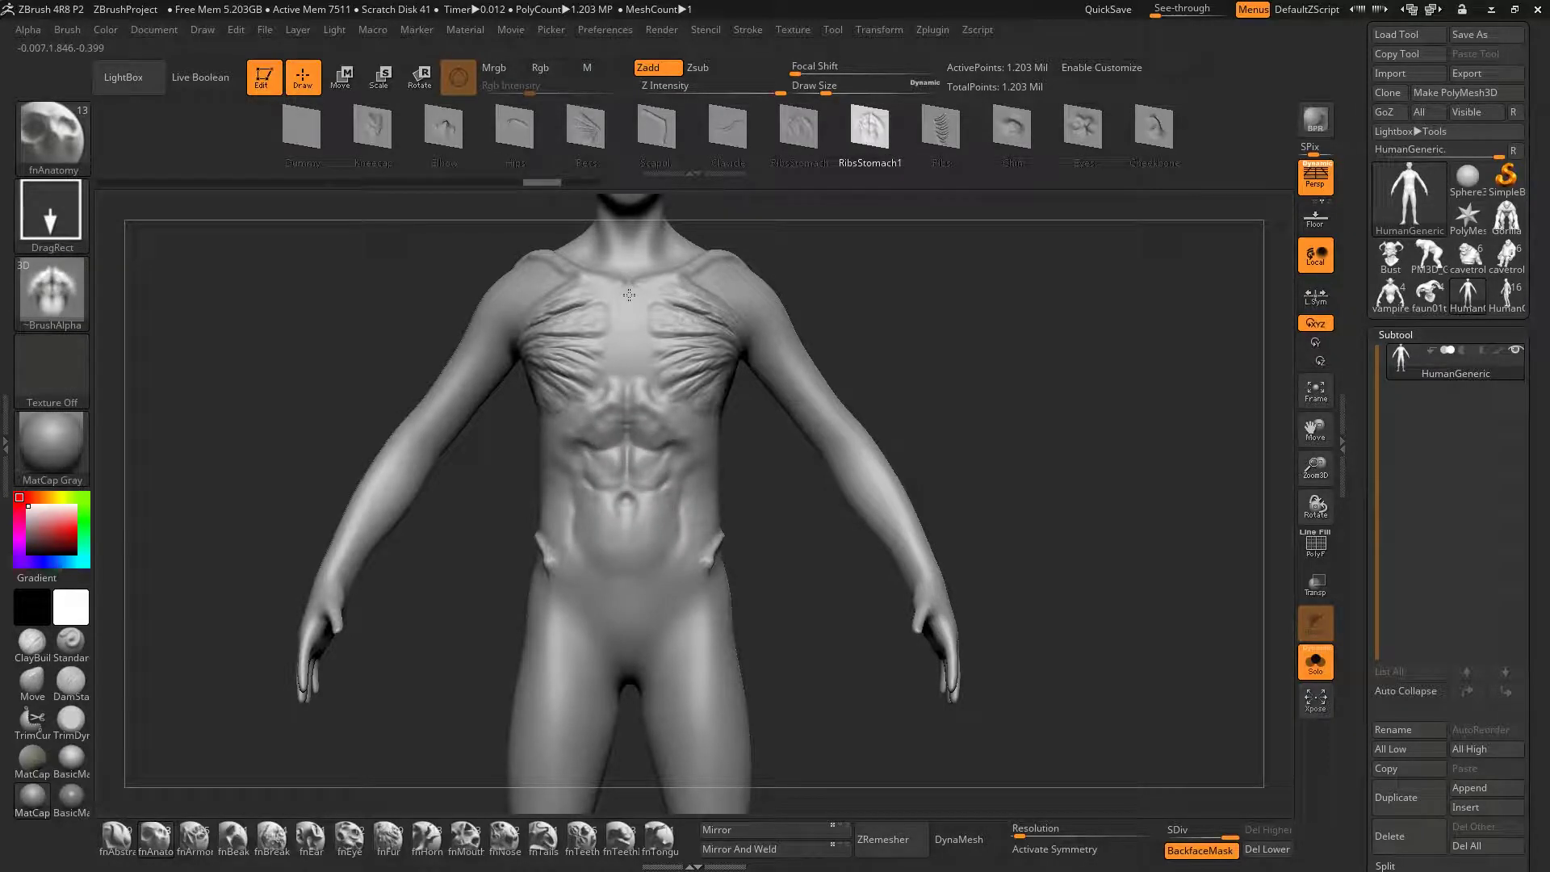
{"action": "mouse_move", "coordinate": [710, 429]}
{"action": "right_mouse_down"}
{"action": "mouse_move", "coordinate": [605, 436]}
{"action": "mouse_move", "coordinate": [739, 436]}
{"action": "right_mouse_up"}
{"action": "right_click_drag", "start_coordinate": [739, 436], "coordinate": [719, 466], "text": "ctrl"}
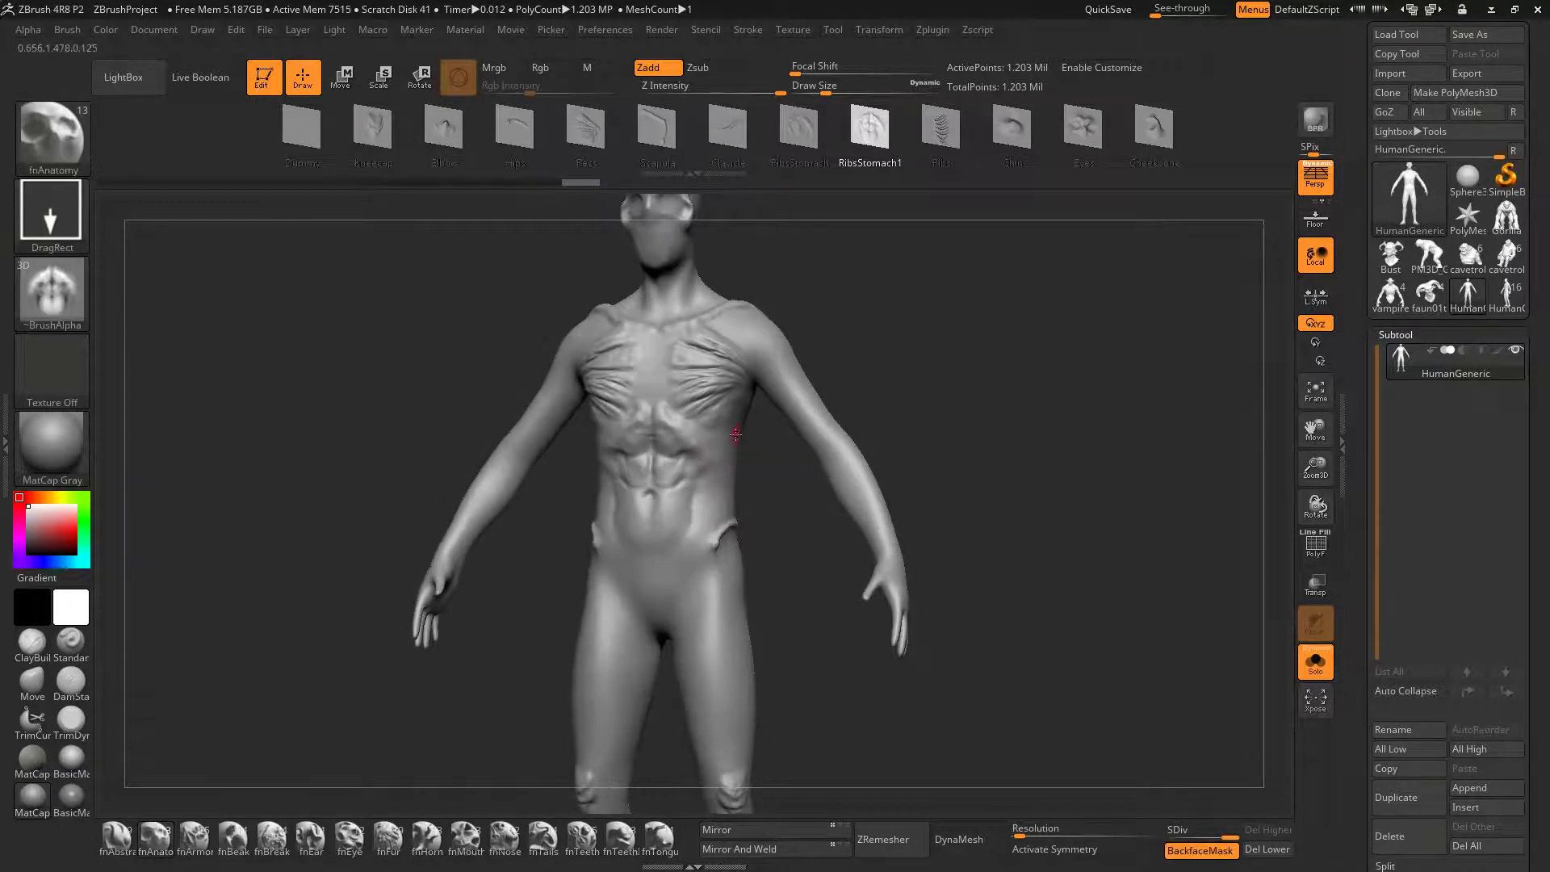
{"action": "left_click_drag", "start_coordinate": [711, 451], "coordinate": [738, 428]}
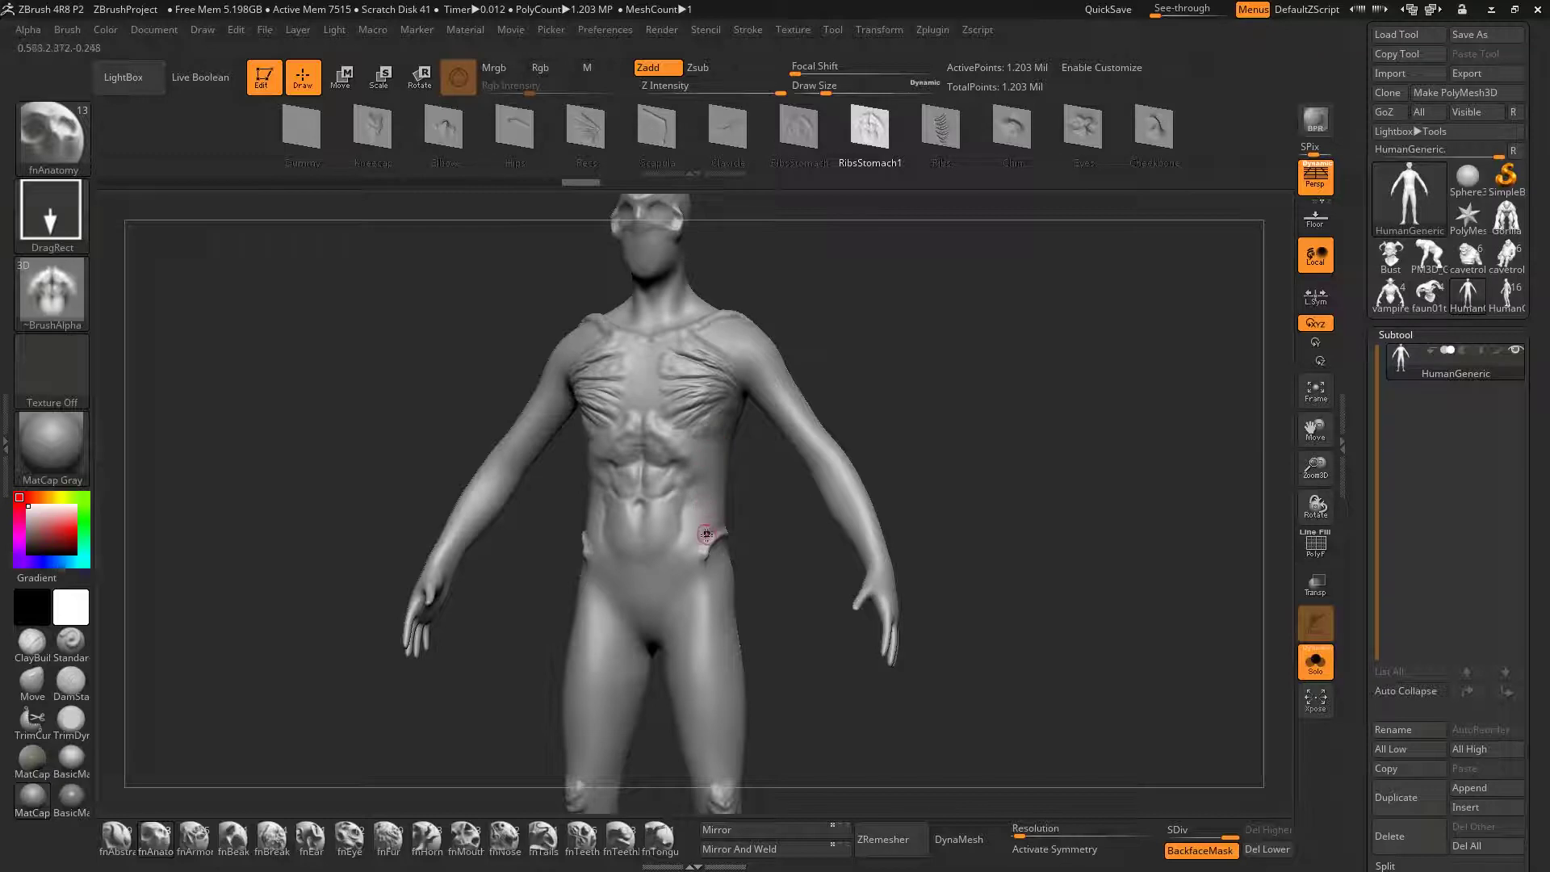
Switch to the ClayBuildup brush, turn symmetry on, enlarge the brush and build up muscle on the front of both thighs
{"action": "left_click_drag", "start_coordinate": [706, 533], "coordinate": [690, 516]}
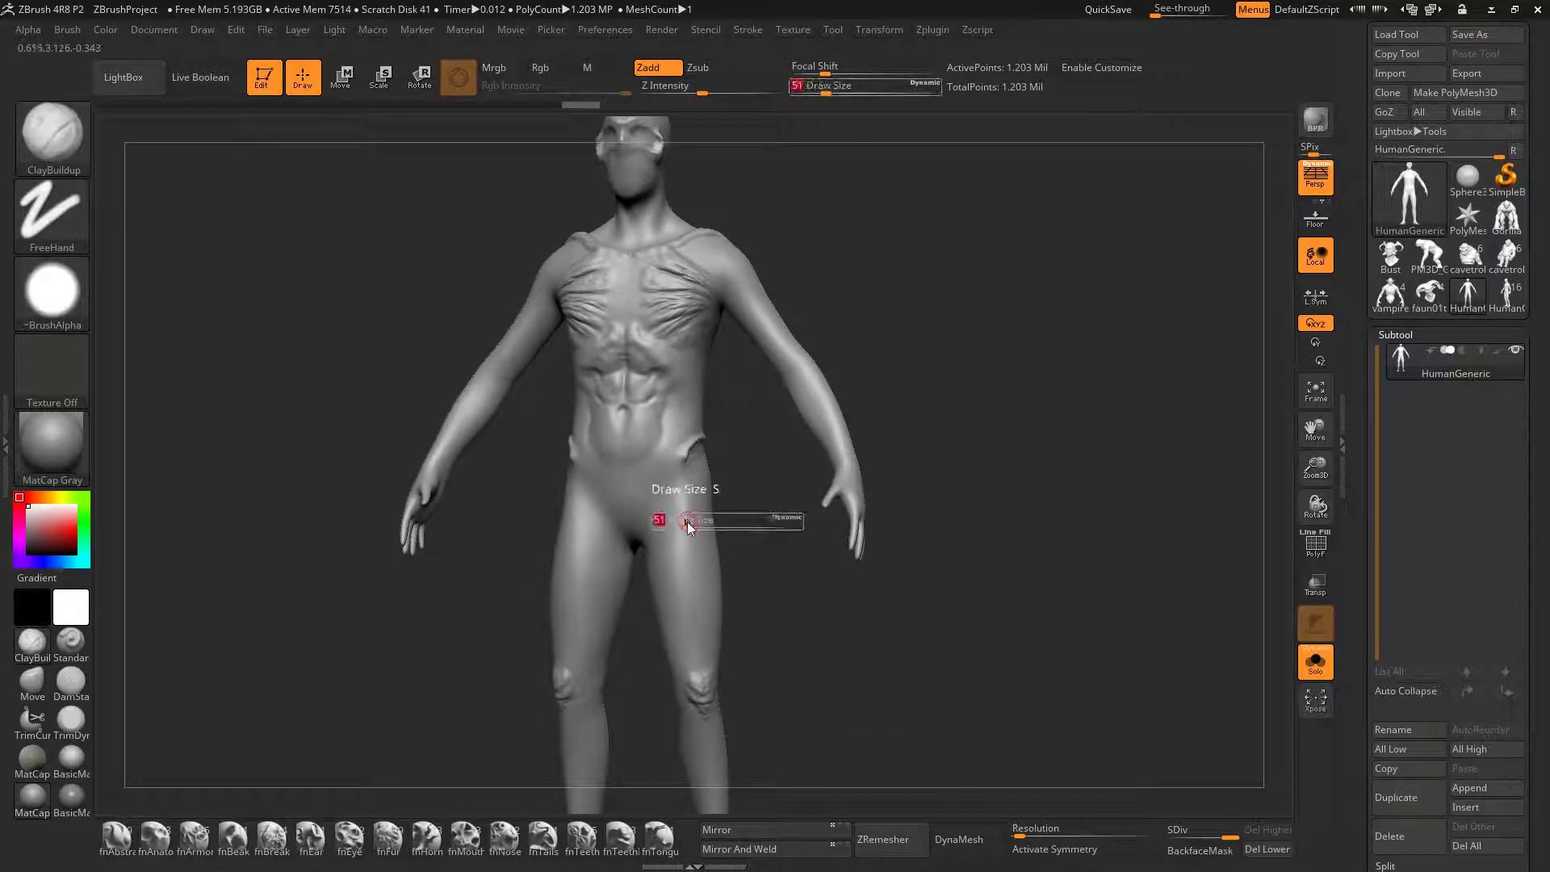
{"action": "key", "text": "x"}
{"action": "key", "text": "bracketright"}
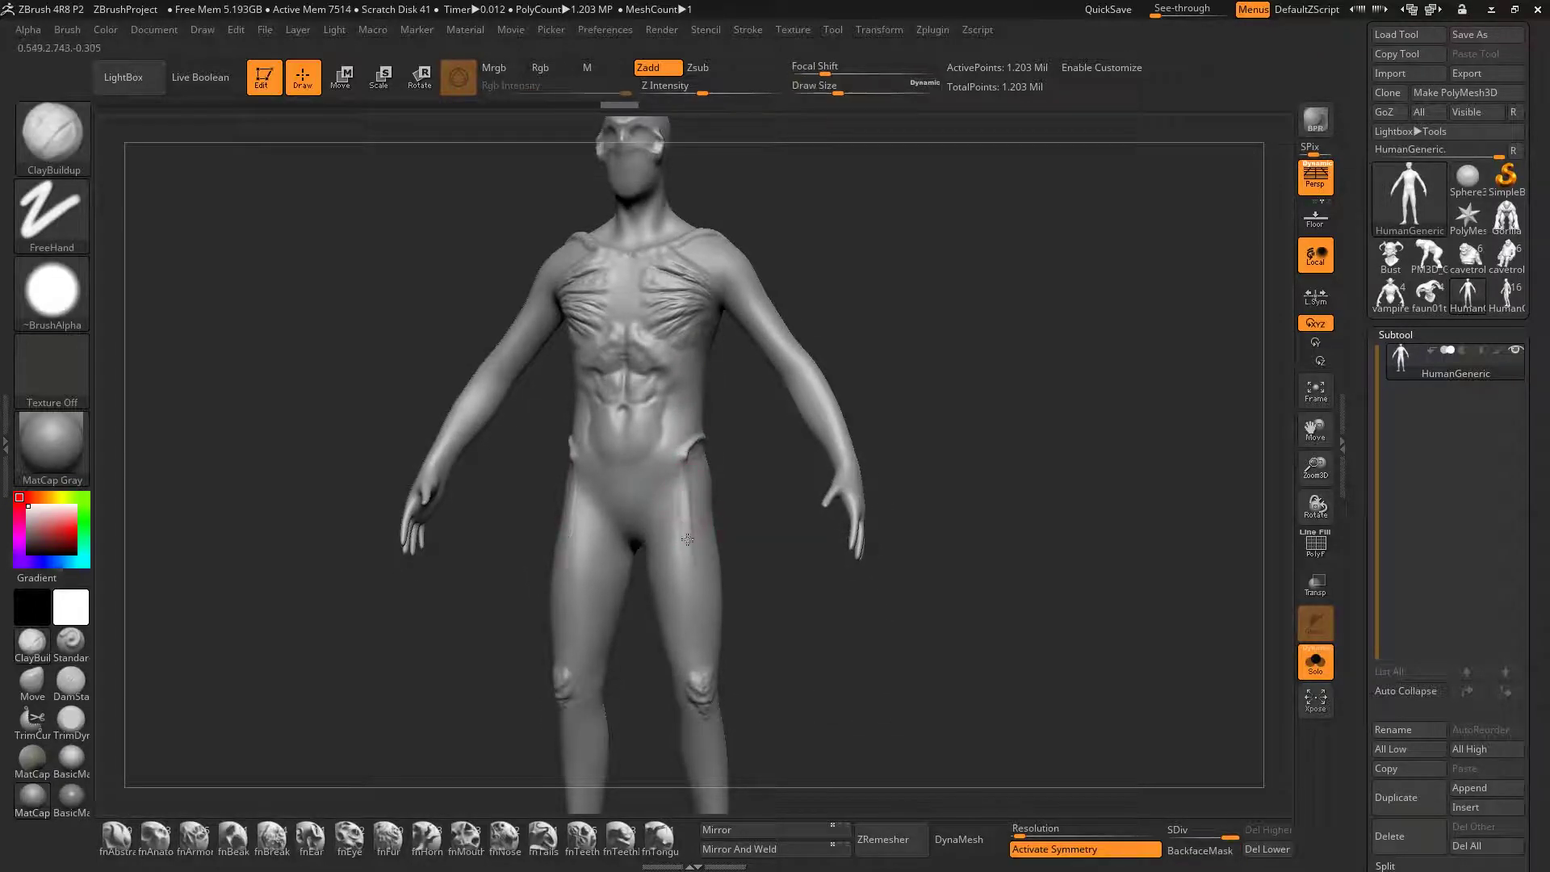
{"action": "left_click_drag", "start_coordinate": [690, 590], "coordinate": [695, 572]}
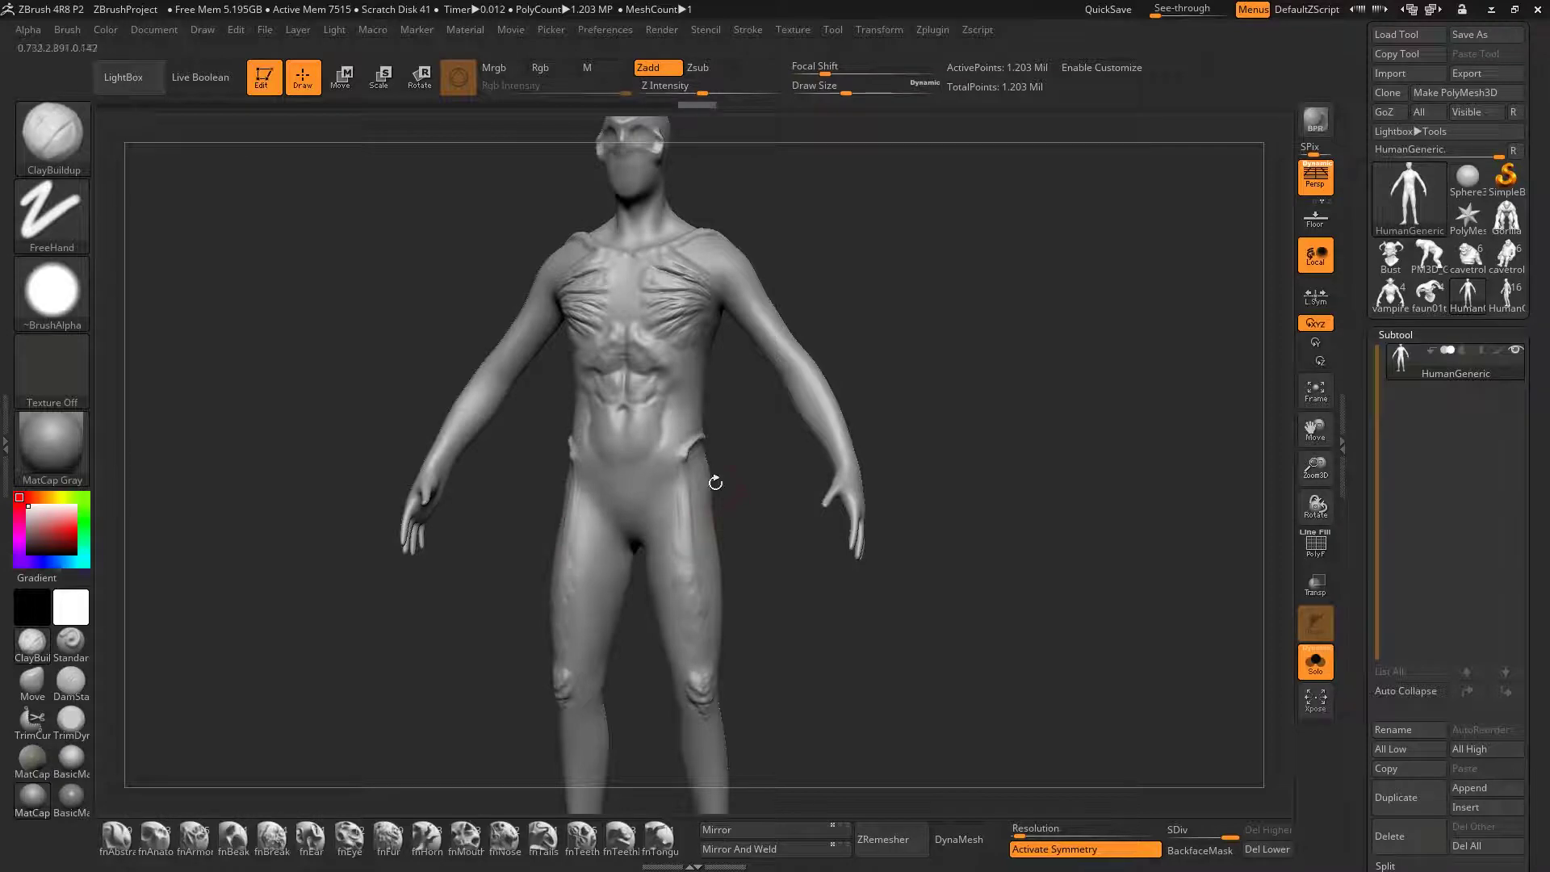
Build up the shoulder and upper arm muscles symmetrically from the back with a slightly larger ClayBuildup brush
{"action": "right_click_drag", "start_coordinate": [715, 482], "coordinate": [557, 460]}
{"action": "mouse_move", "coordinate": [731, 286]}
{"action": "right_mouse_down", "text": "alt"}
{"action": "mouse_move", "coordinate": [738, 308]}
{"action": "mouse_move", "coordinate": [742, 234]}
{"action": "right_mouse_up", "text": "alt"}
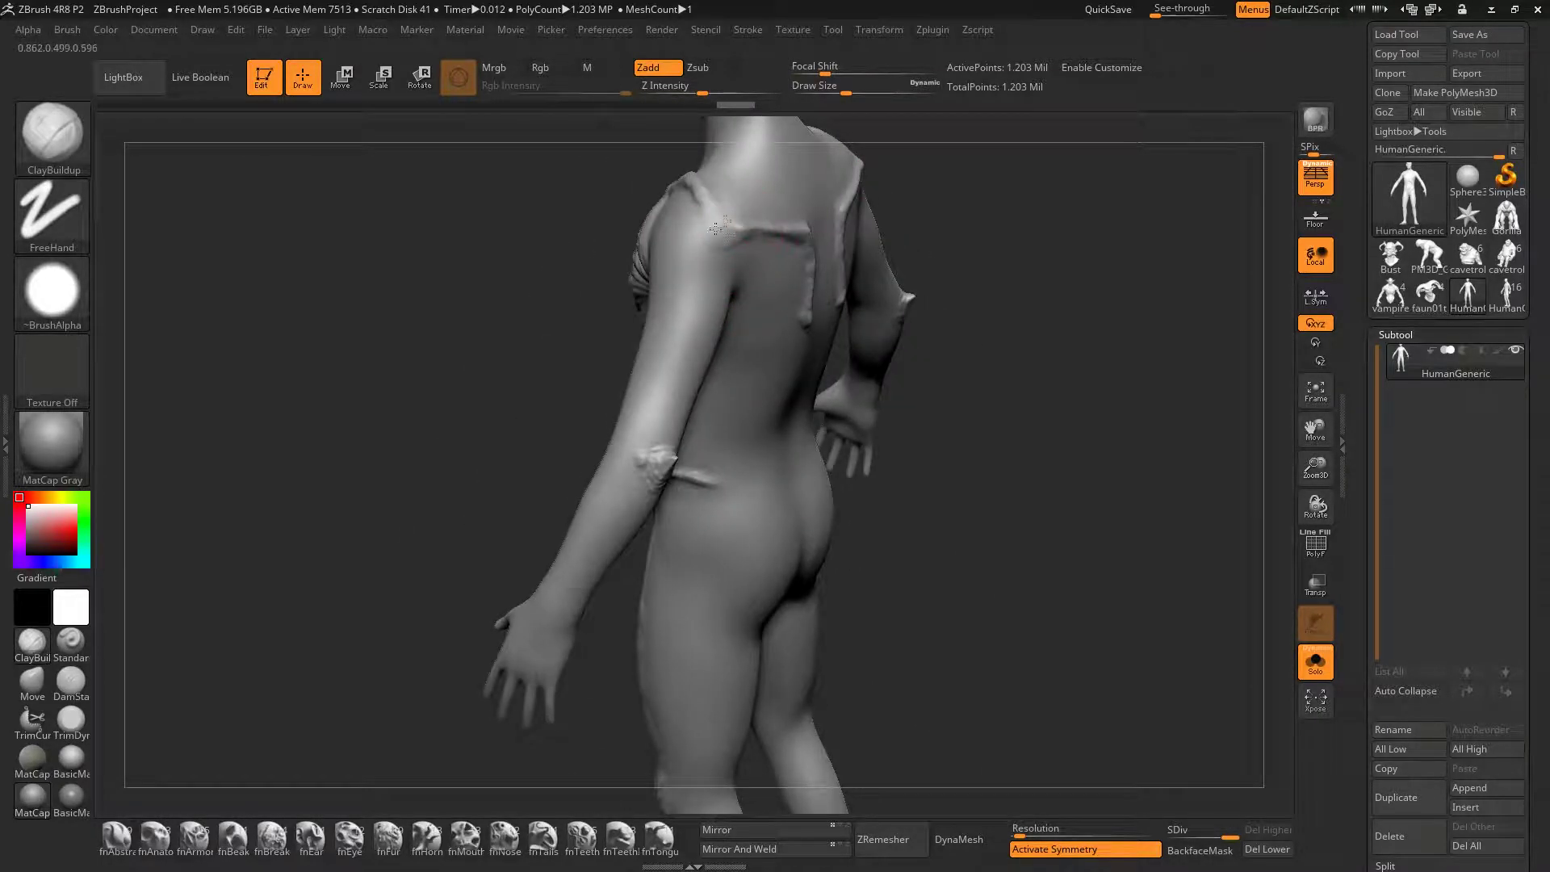
{"action": "mouse_move", "coordinate": [716, 229]}
{"action": "left_mouse_down"}
{"action": "mouse_move", "coordinate": [692, 225]}
{"action": "mouse_move", "coordinate": [701, 279]}
{"action": "left_mouse_up"}
{"action": "key", "text": "bracketright"}
{"action": "right_click_drag", "start_coordinate": [715, 235], "coordinate": [634, 231]}
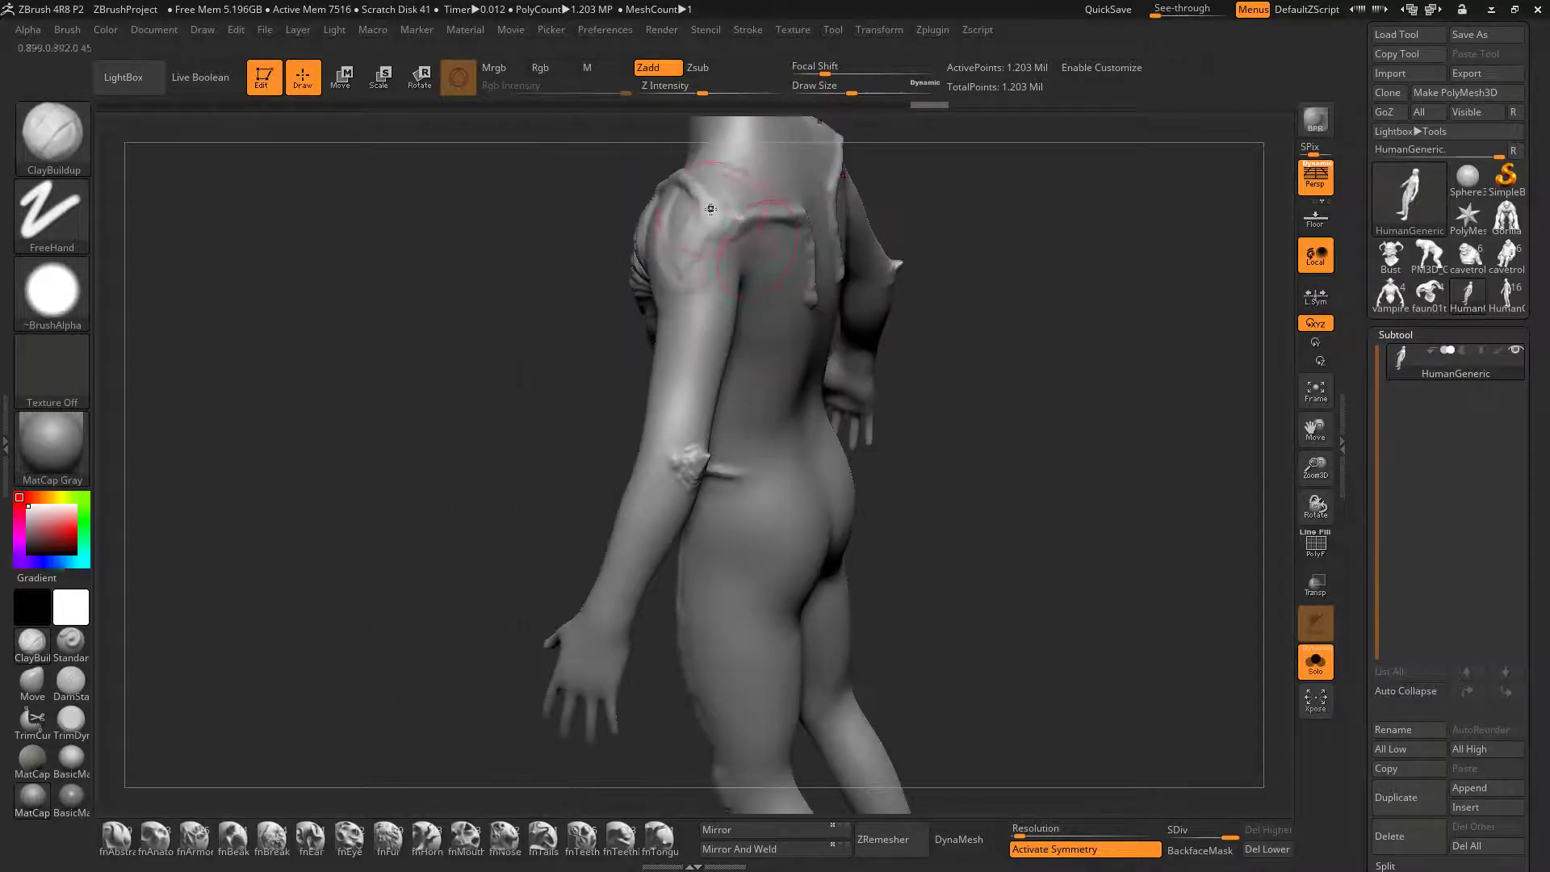
{"action": "left_click_drag", "start_coordinate": [733, 227], "coordinate": [723, 267]}
{"action": "right_click_drag", "start_coordinate": [751, 258], "coordinate": [715, 249]}
{"action": "mouse_move", "coordinate": [714, 275]}
{"action": "left_mouse_down"}
{"action": "mouse_move", "coordinate": [728, 242]}
{"action": "mouse_move", "coordinate": [713, 297]}
{"action": "left_mouse_up"}
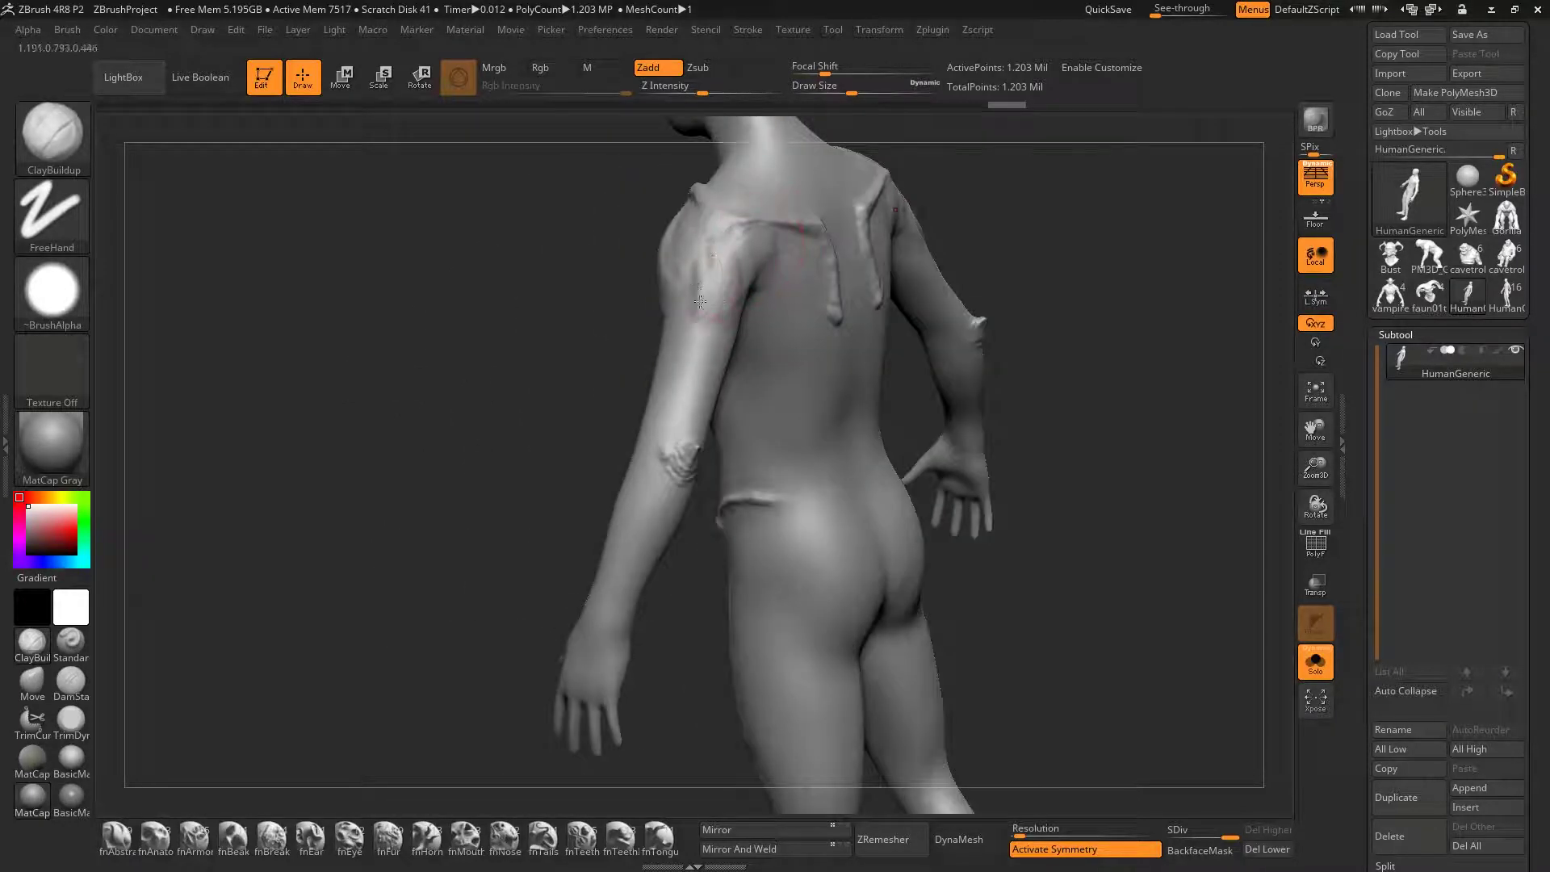
{"action": "mouse_move", "coordinate": [713, 297]}
{"action": "right_mouse_down"}
{"action": "mouse_move", "coordinate": [795, 279]}
{"action": "mouse_move", "coordinate": [779, 263]}
{"action": "right_mouse_up"}
{"action": "mouse_move", "coordinate": [699, 304]}
{"action": "left_mouse_down"}
{"action": "mouse_move", "coordinate": [662, 254]}
{"action": "mouse_move", "coordinate": [736, 319]}
{"action": "mouse_move", "coordinate": [727, 300]}
{"action": "mouse_move", "coordinate": [658, 335]}
{"action": "mouse_move", "coordinate": [702, 379]}
{"action": "left_mouse_up"}
{"action": "right_click_drag", "start_coordinate": [725, 378], "coordinate": [775, 363]}
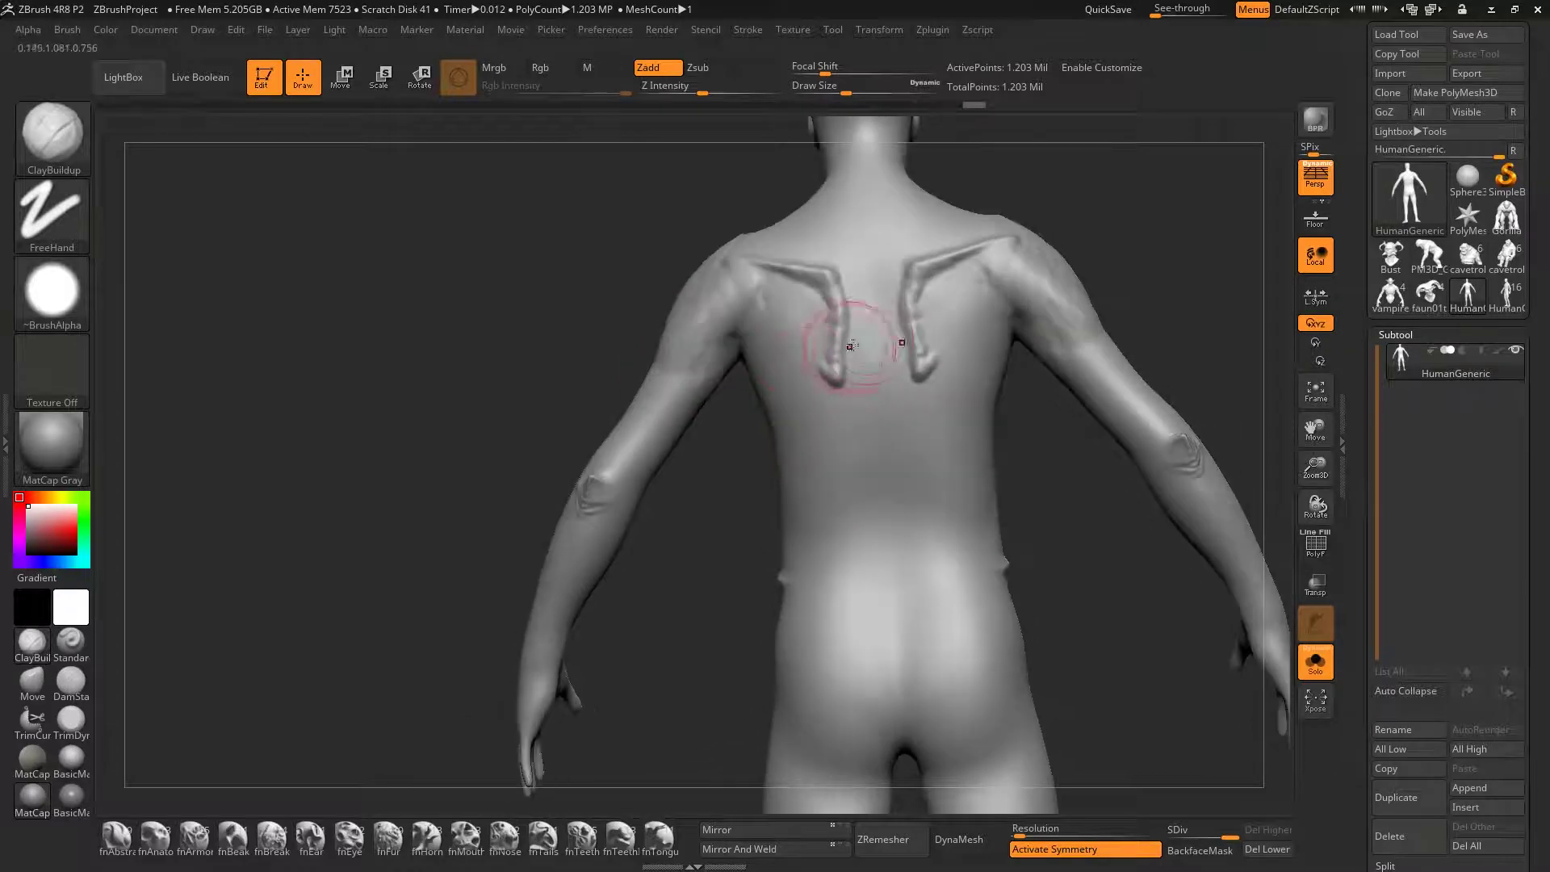
Build up the neck and upper back muscles symmetrically, around the shoulder blades and along the spine
{"action": "right_click_drag", "start_coordinate": [870, 307], "coordinate": [843, 420], "text": "alt"}
{"action": "left_click_drag", "start_coordinate": [841, 516], "coordinate": [842, 410]}
{"action": "right_click_drag", "start_coordinate": [845, 412], "coordinate": [755, 410]}
{"action": "mouse_move", "coordinate": [750, 413]}
{"action": "left_mouse_down"}
{"action": "mouse_move", "coordinate": [709, 363]}
{"action": "mouse_move", "coordinate": [848, 290]}
{"action": "mouse_move", "coordinate": [788, 329]}
{"action": "mouse_move", "coordinate": [825, 350]}
{"action": "mouse_move", "coordinate": [807, 336]}
{"action": "mouse_move", "coordinate": [814, 266]}
{"action": "mouse_move", "coordinate": [787, 343]}
{"action": "mouse_move", "coordinate": [729, 384]}
{"action": "left_mouse_up"}
{"action": "right_click_drag", "start_coordinate": [729, 383], "coordinate": [786, 342]}
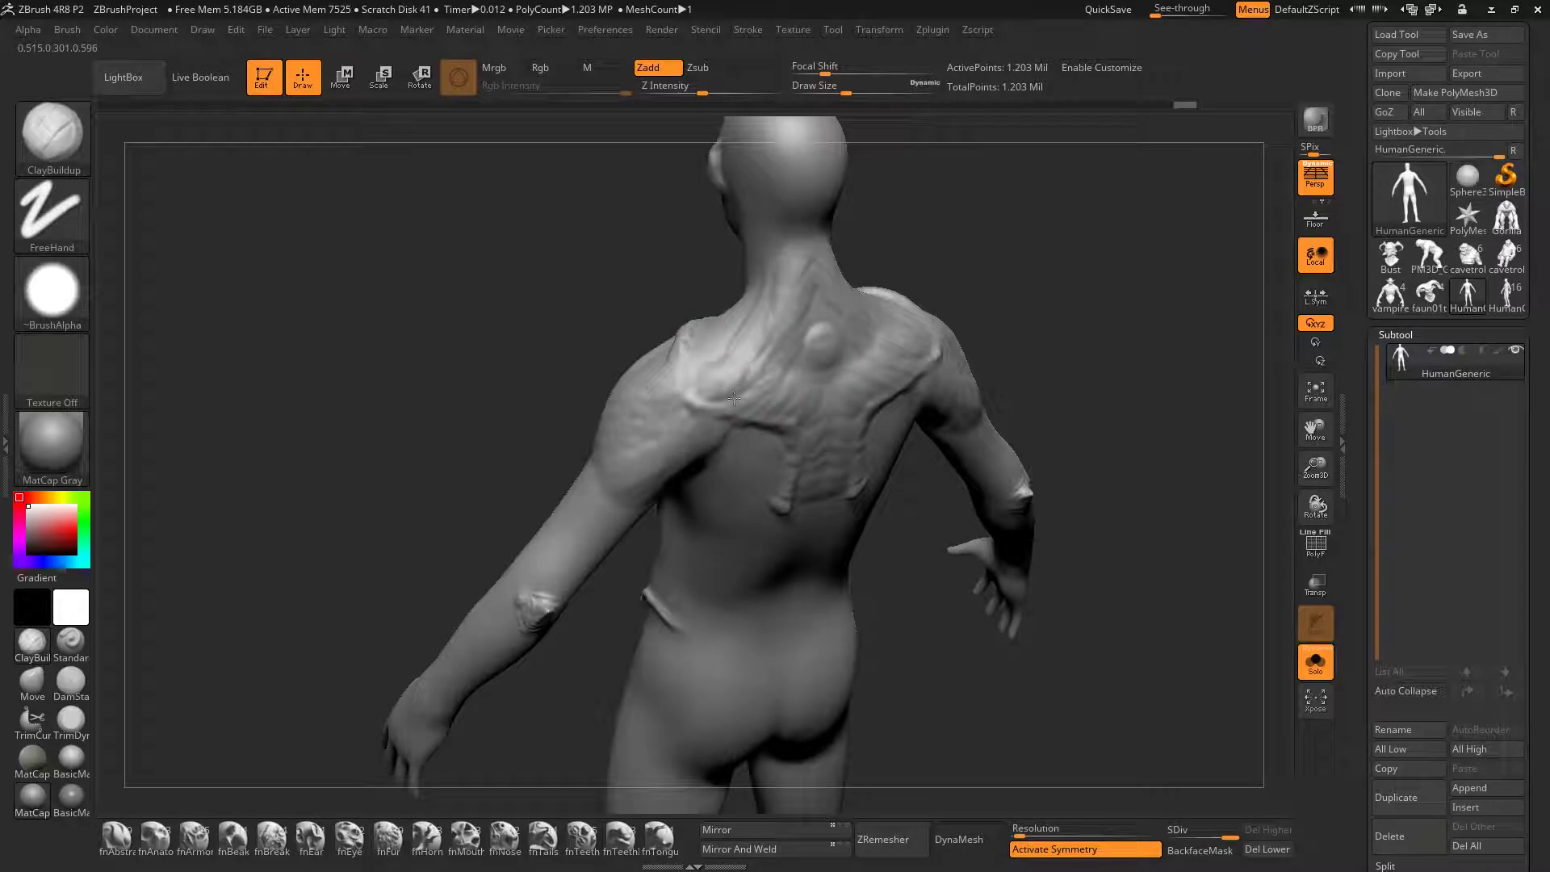
{"action": "right_click_drag", "start_coordinate": [801, 530], "coordinate": [778, 494]}
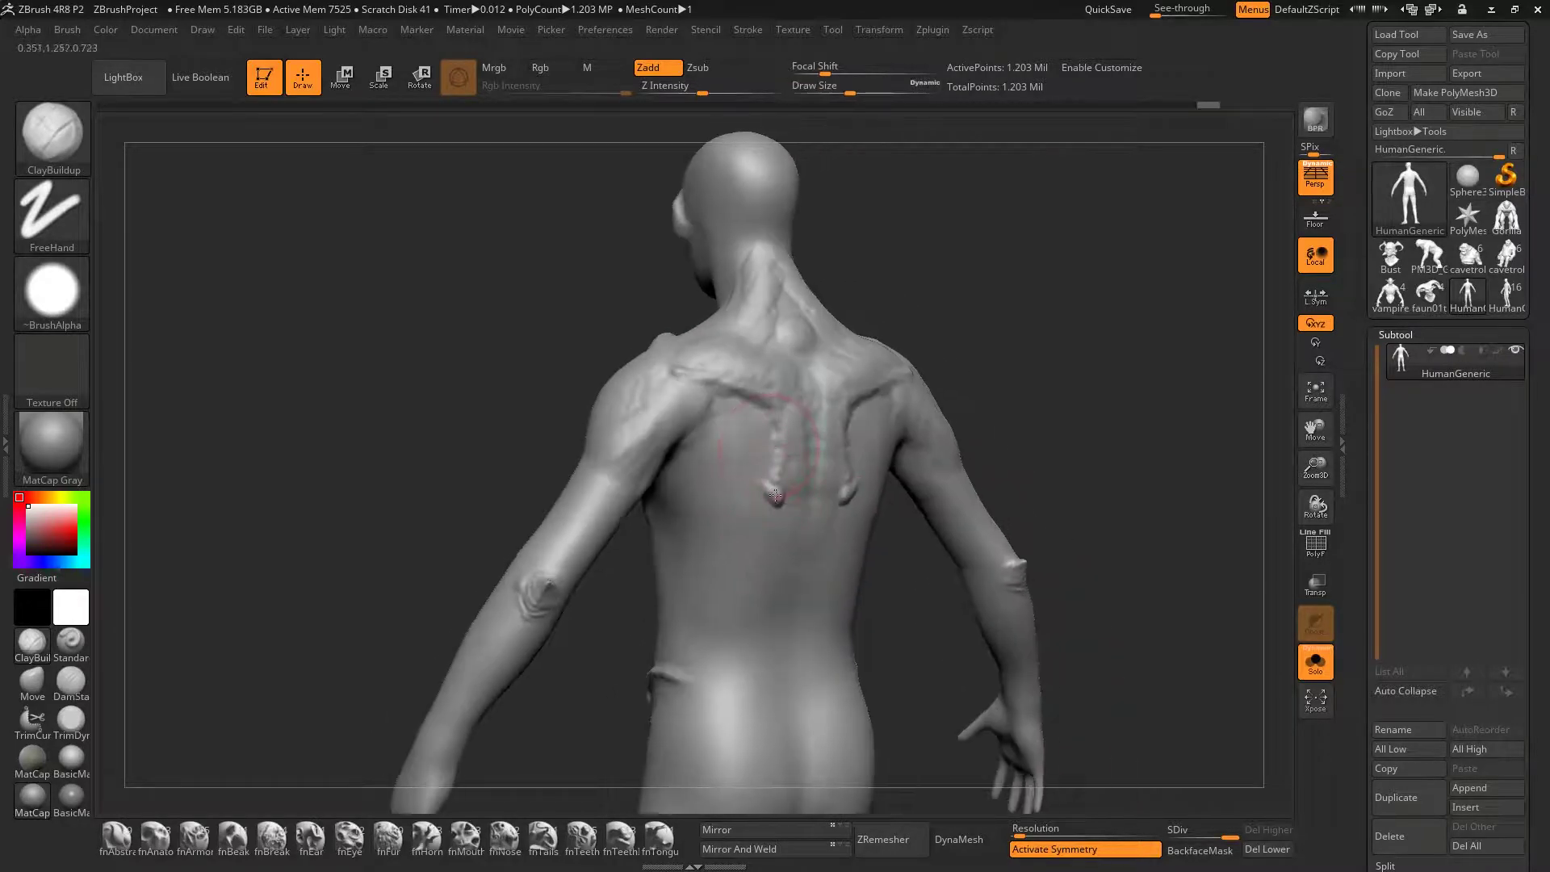
{"action": "mouse_move", "coordinate": [766, 482]}
{"action": "left_mouse_down"}
{"action": "mouse_move", "coordinate": [756, 459]}
{"action": "mouse_move", "coordinate": [713, 476]}
{"action": "mouse_move", "coordinate": [699, 443]}
{"action": "left_mouse_up"}
Add ClayBuildup strokes to the front of both shoulders beside the collarbones
{"action": "mouse_move", "coordinate": [737, 467]}
{"action": "right_mouse_down", "text": "ctrl"}
{"action": "mouse_move", "coordinate": [704, 433]}
{"action": "mouse_move", "coordinate": [779, 463]}
{"action": "mouse_move", "coordinate": [854, 463]}
{"action": "right_mouse_up", "text": "ctrl"}
{"action": "right_click_drag", "start_coordinate": [734, 533], "coordinate": [709, 456], "text": "alt"}
{"action": "right_click_drag", "start_coordinate": [708, 456], "coordinate": [714, 492], "text": "ctrl"}
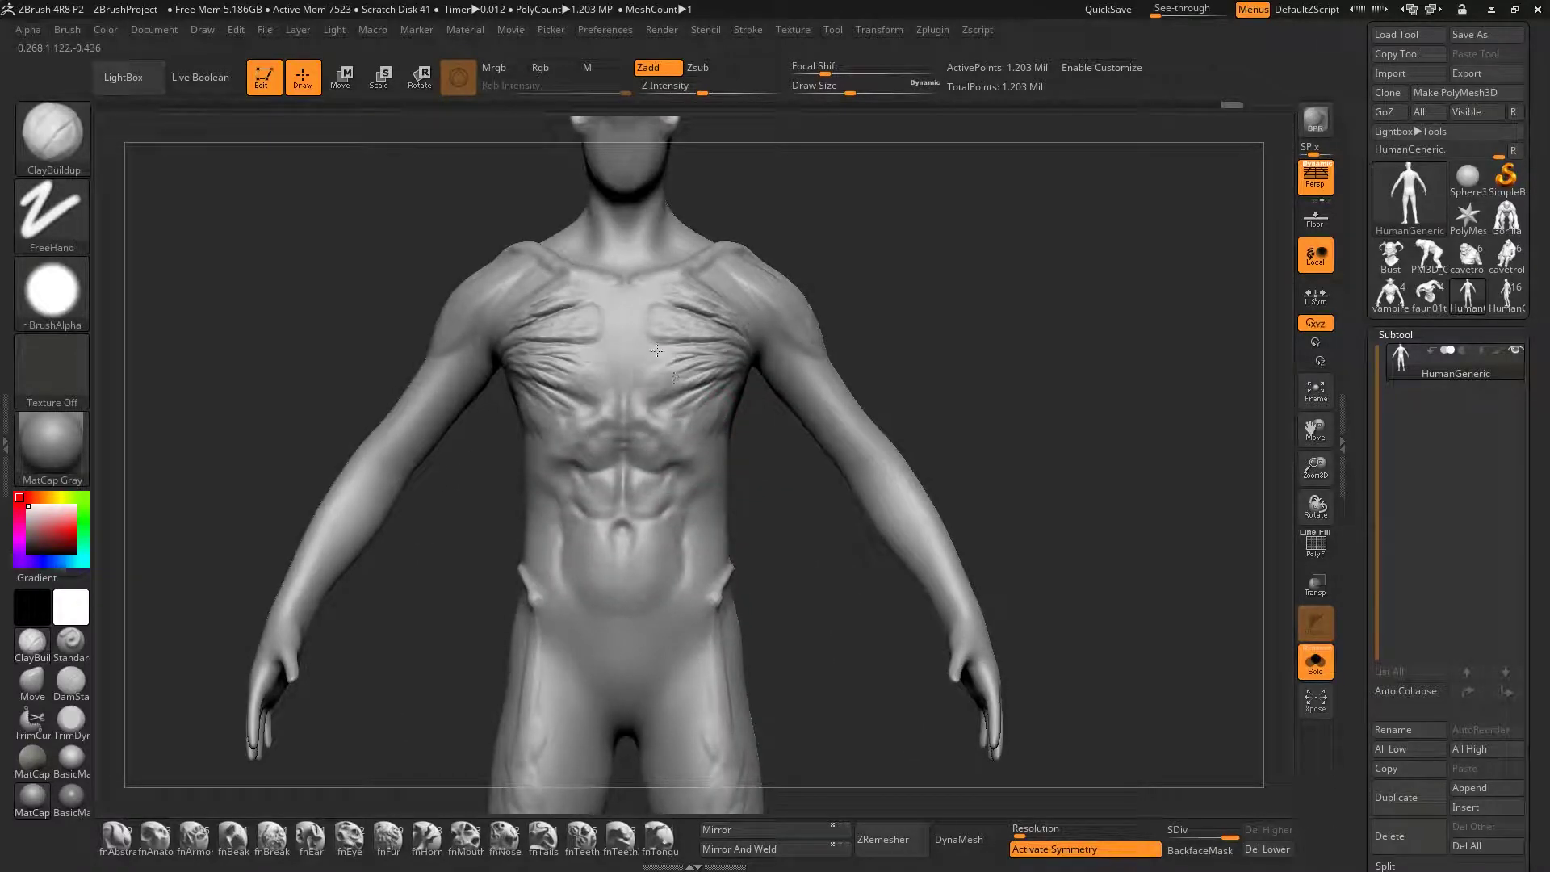
{"action": "right_click_drag", "start_coordinate": [684, 285], "coordinate": [830, 313]}
{"action": "mouse_move", "coordinate": [802, 273]}
{"action": "left_mouse_down"}
{"action": "mouse_move", "coordinate": [751, 279]}
{"action": "mouse_move", "coordinate": [795, 249]}
{"action": "left_mouse_up"}
{"action": "right_click_drag", "start_coordinate": [799, 375], "coordinate": [778, 428], "text": "shift"}
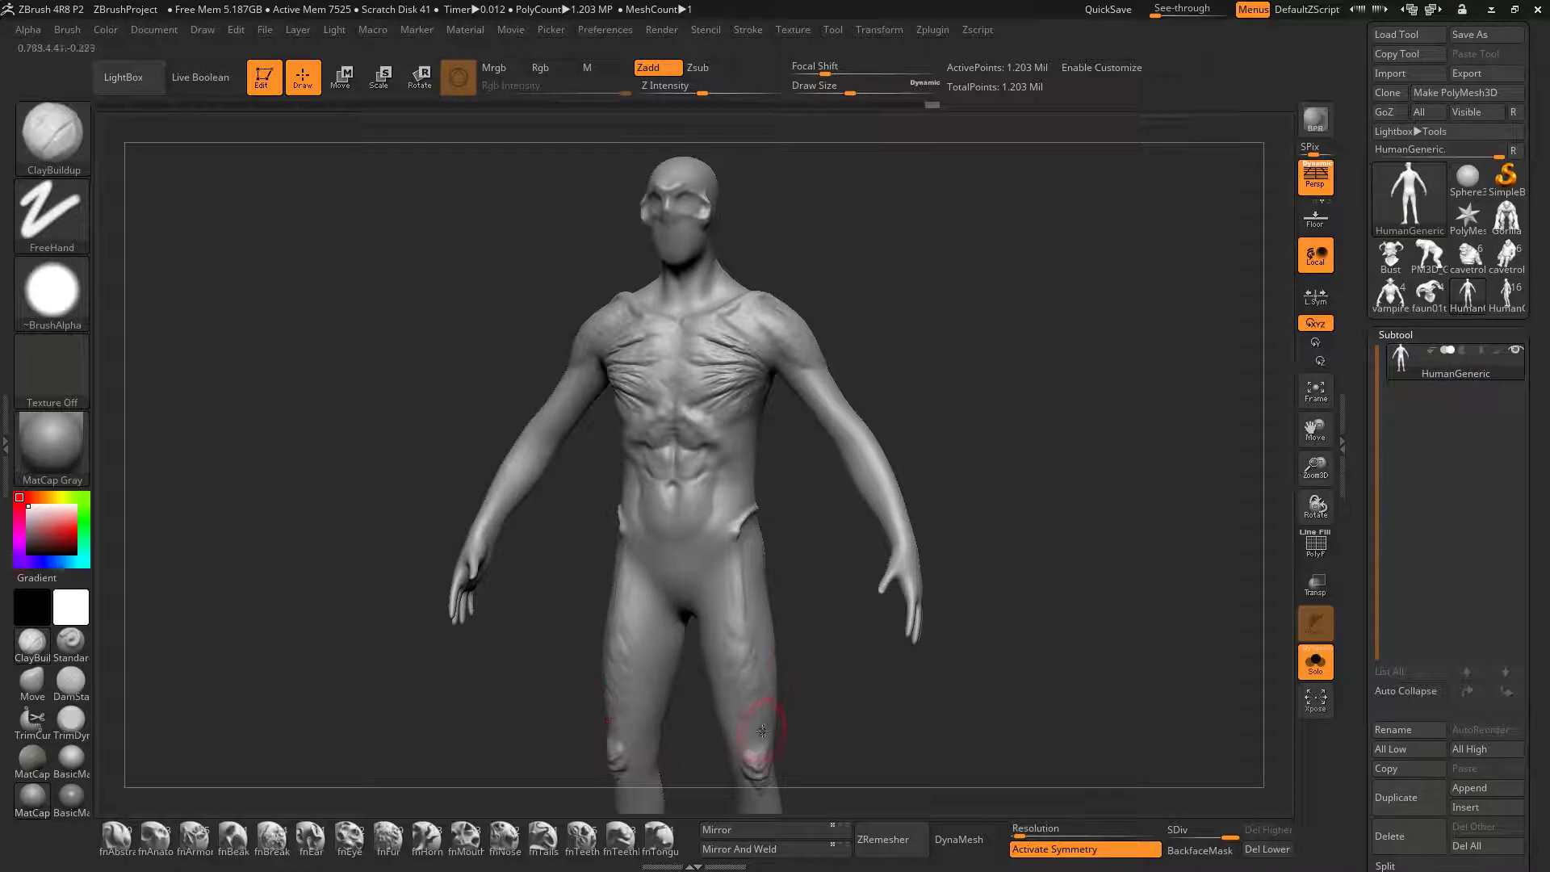
Enlarge the brush and build up the lower abdomen and the flanks between the hip bones
{"action": "mouse_move", "coordinate": [752, 626]}
{"action": "right_mouse_down"}
{"action": "mouse_move", "coordinate": [752, 553]}
{"action": "mouse_move", "coordinate": [785, 527]}
{"action": "right_mouse_up"}
{"action": "left_click_drag", "start_coordinate": [742, 514], "coordinate": [692, 535]}
{"action": "key", "text": "s"}
{"action": "right_click_drag", "start_coordinate": [687, 550], "coordinate": [686, 579]}
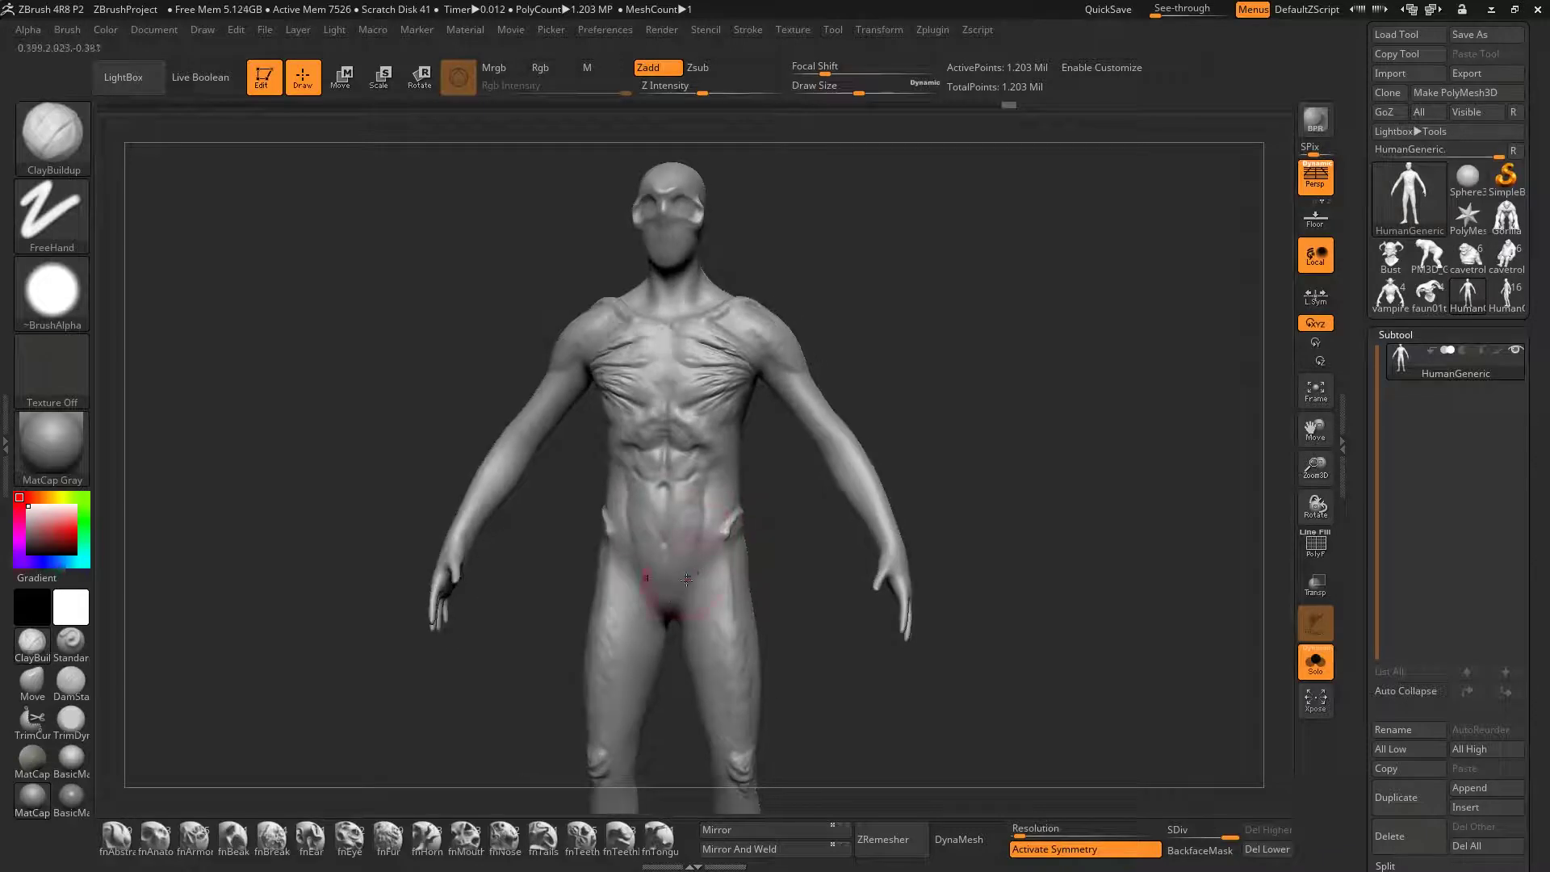
{"action": "mouse_move", "coordinate": [701, 508]}
{"action": "right_mouse_down"}
{"action": "mouse_move", "coordinate": [743, 466]}
{"action": "mouse_move", "coordinate": [715, 467]}
{"action": "mouse_move", "coordinate": [711, 413]}
{"action": "mouse_move", "coordinate": [736, 377]}
{"action": "mouse_move", "coordinate": [702, 365]}
{"action": "mouse_move", "coordinate": [731, 319]}
{"action": "mouse_move", "coordinate": [763, 344]}
{"action": "right_mouse_up"}
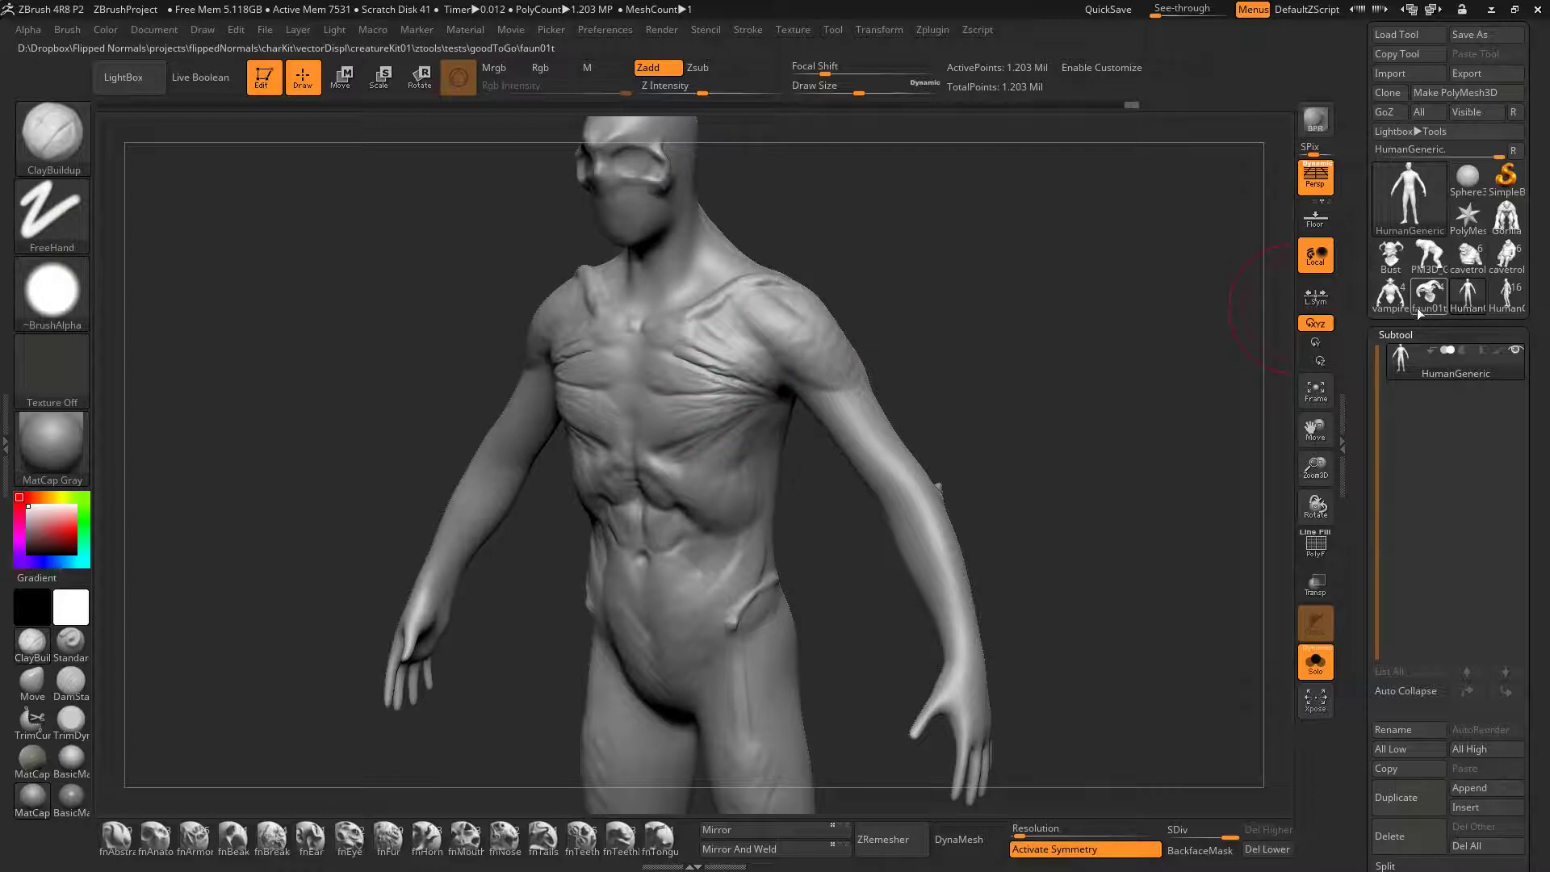
Switch to the cavetroll02_01 model and reduce the brush's draw size
{"action": "left_click", "coordinate": [1469, 257]}
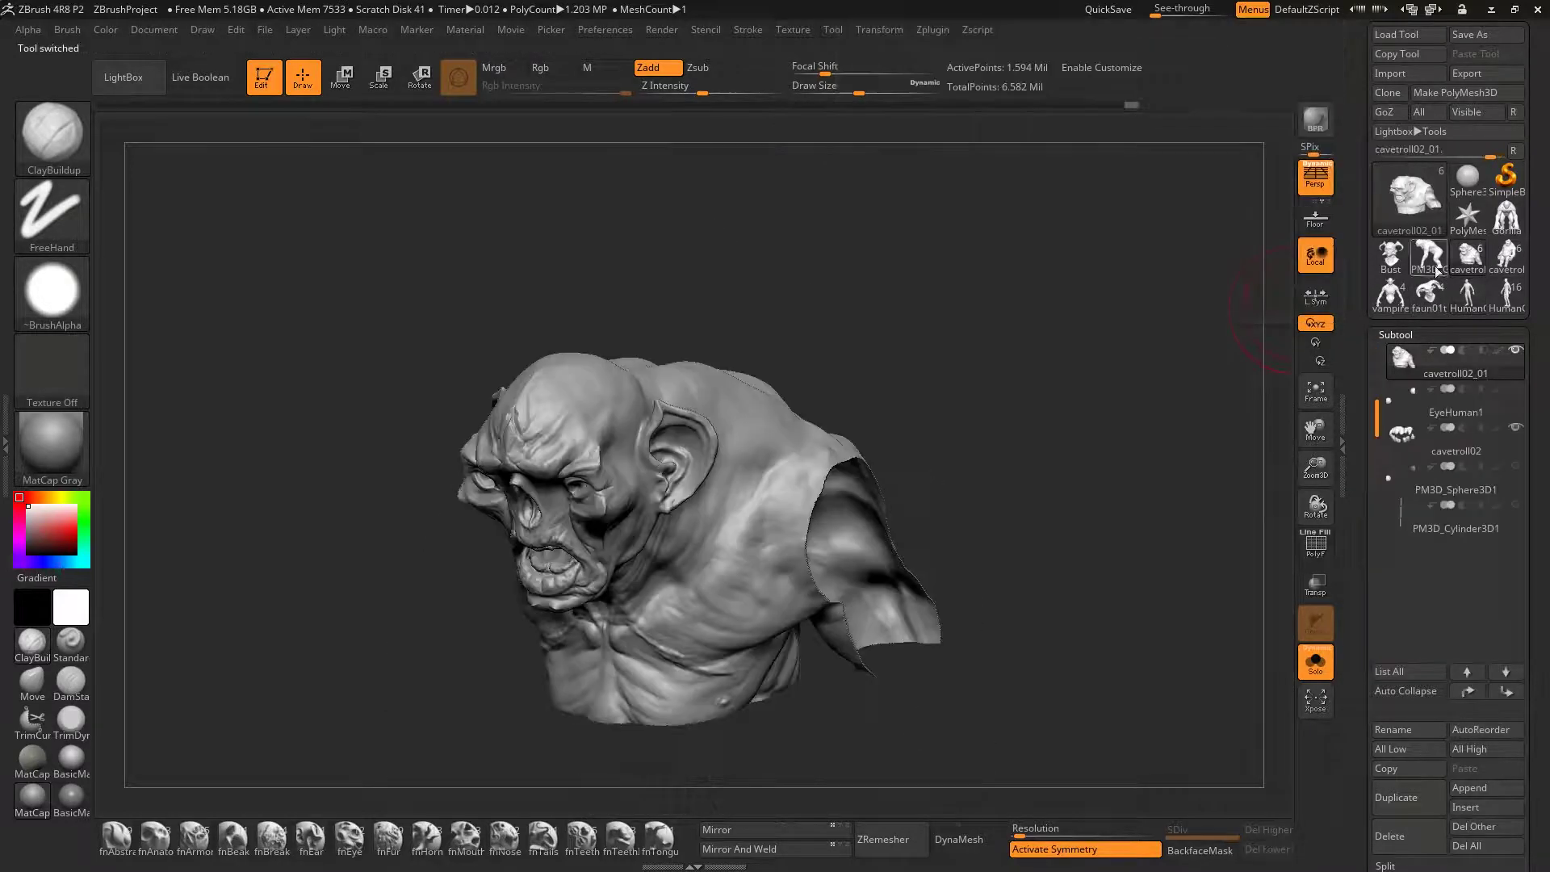
{"action": "right_click_drag", "start_coordinate": [668, 482], "coordinate": [787, 502]}
{"action": "mouse_move", "coordinate": [787, 502]}
{"action": "right_mouse_down"}
{"action": "mouse_move", "coordinate": [767, 465]}
{"action": "mouse_move", "coordinate": [801, 492]}
{"action": "mouse_move", "coordinate": [788, 501]}
{"action": "right_mouse_up"}
{"action": "key", "text": "s"}
{"action": "left_click_drag", "start_coordinate": [802, 501], "coordinate": [786, 501]}
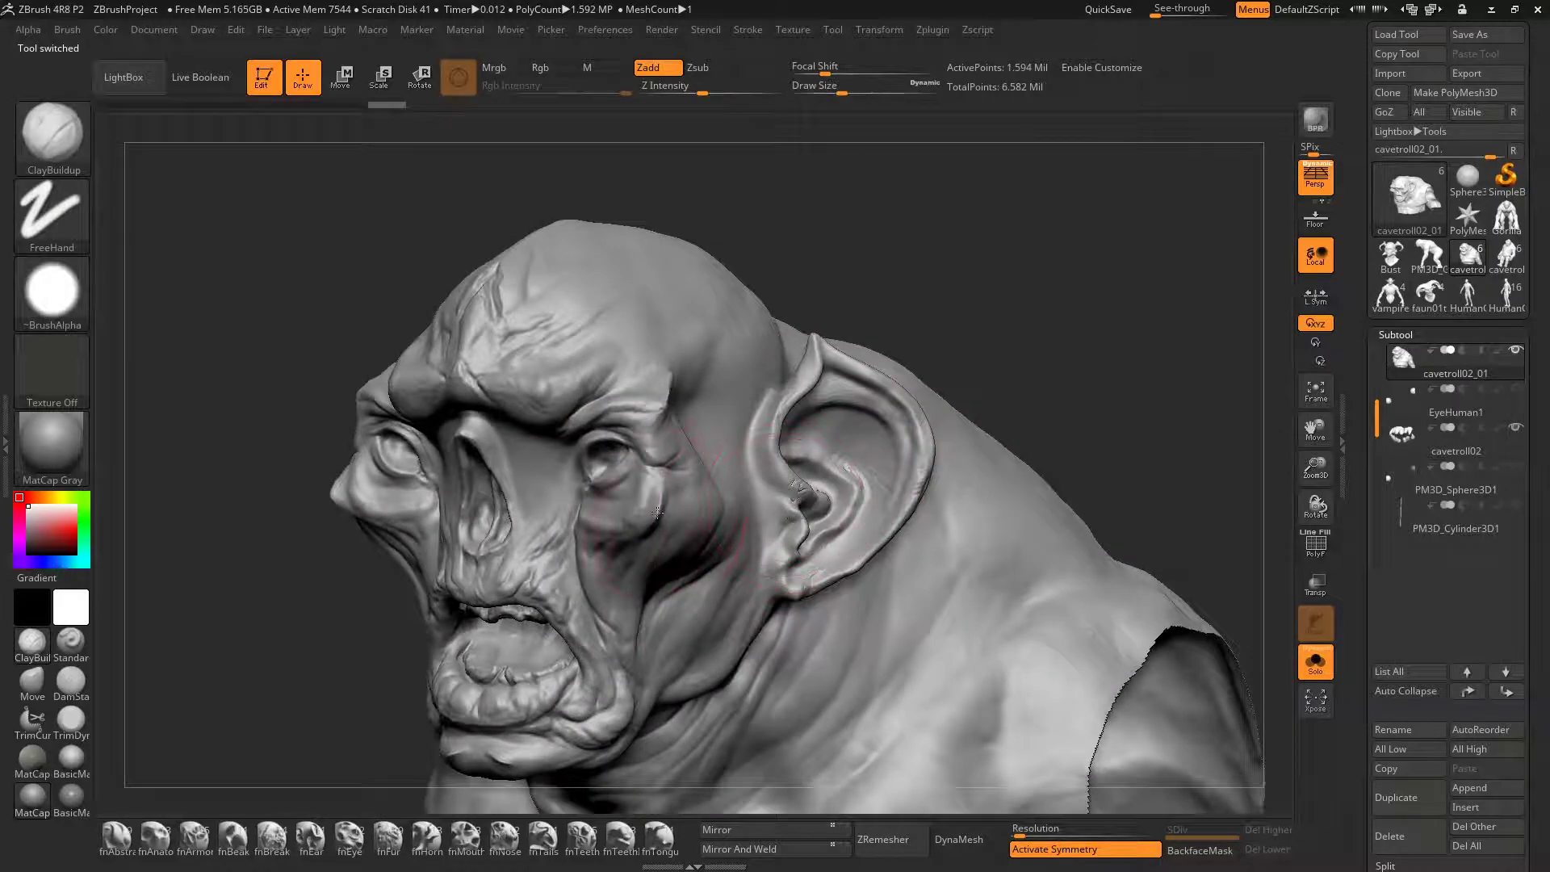
Turn Solo off to show all the troll's visible subtools and examine its face, ears, teeth and shoulders
{"action": "mouse_move", "coordinate": [657, 512]}
{"action": "right_mouse_down"}
{"action": "mouse_move", "coordinate": [592, 533]}
{"action": "mouse_move", "coordinate": [557, 500]}
{"action": "right_mouse_up"}
{"action": "key", "text": "shift+s"}
{"action": "right_click_drag", "start_coordinate": [750, 502], "coordinate": [738, 512]}
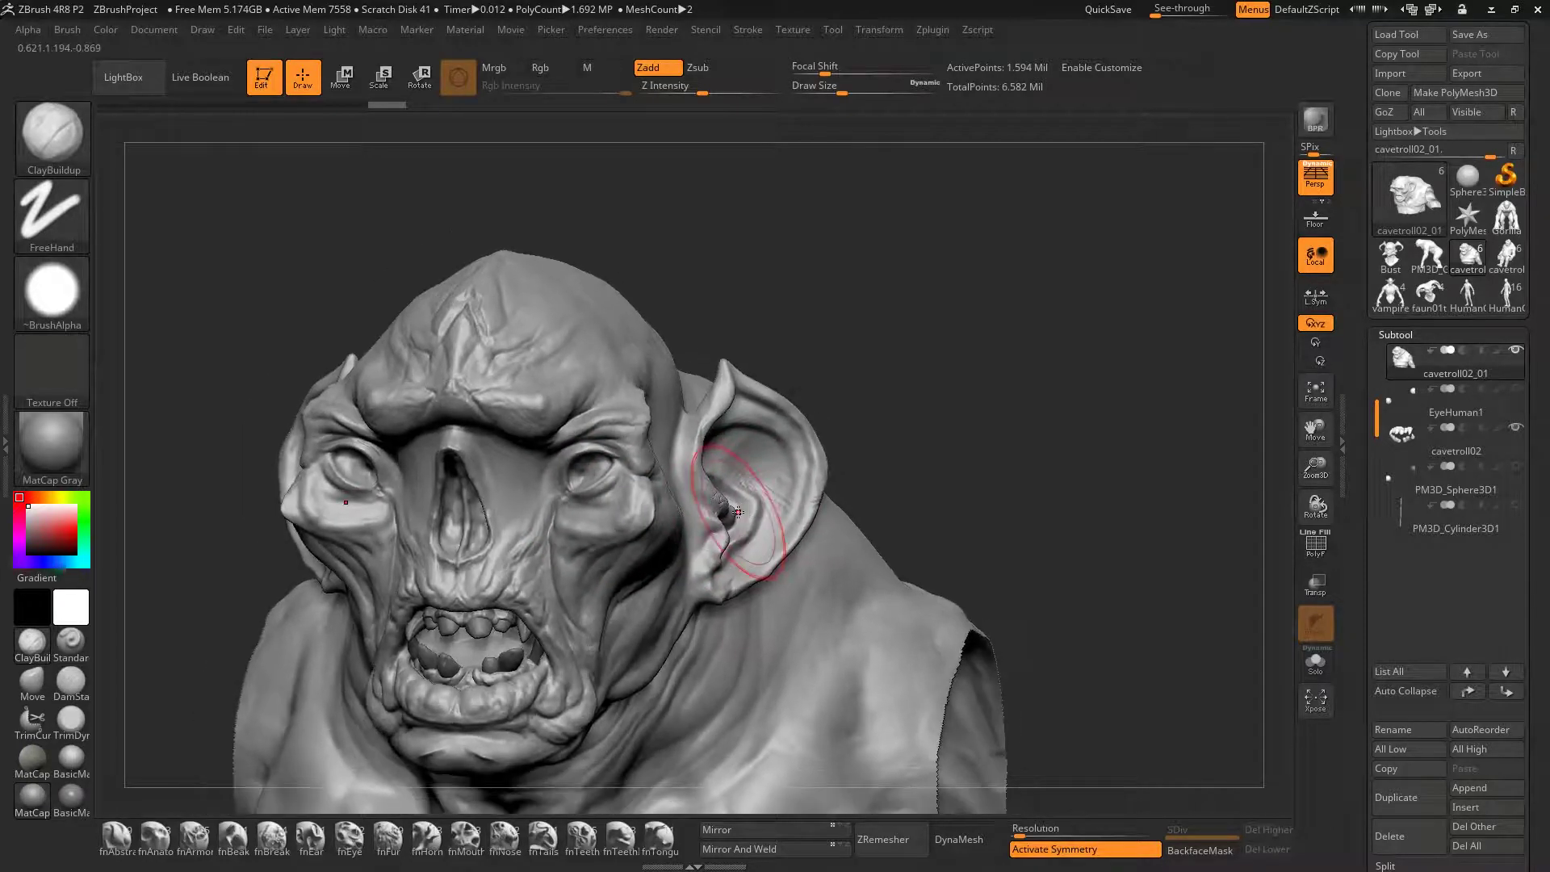
{"action": "right_click_drag", "start_coordinate": [764, 569], "coordinate": [751, 517]}
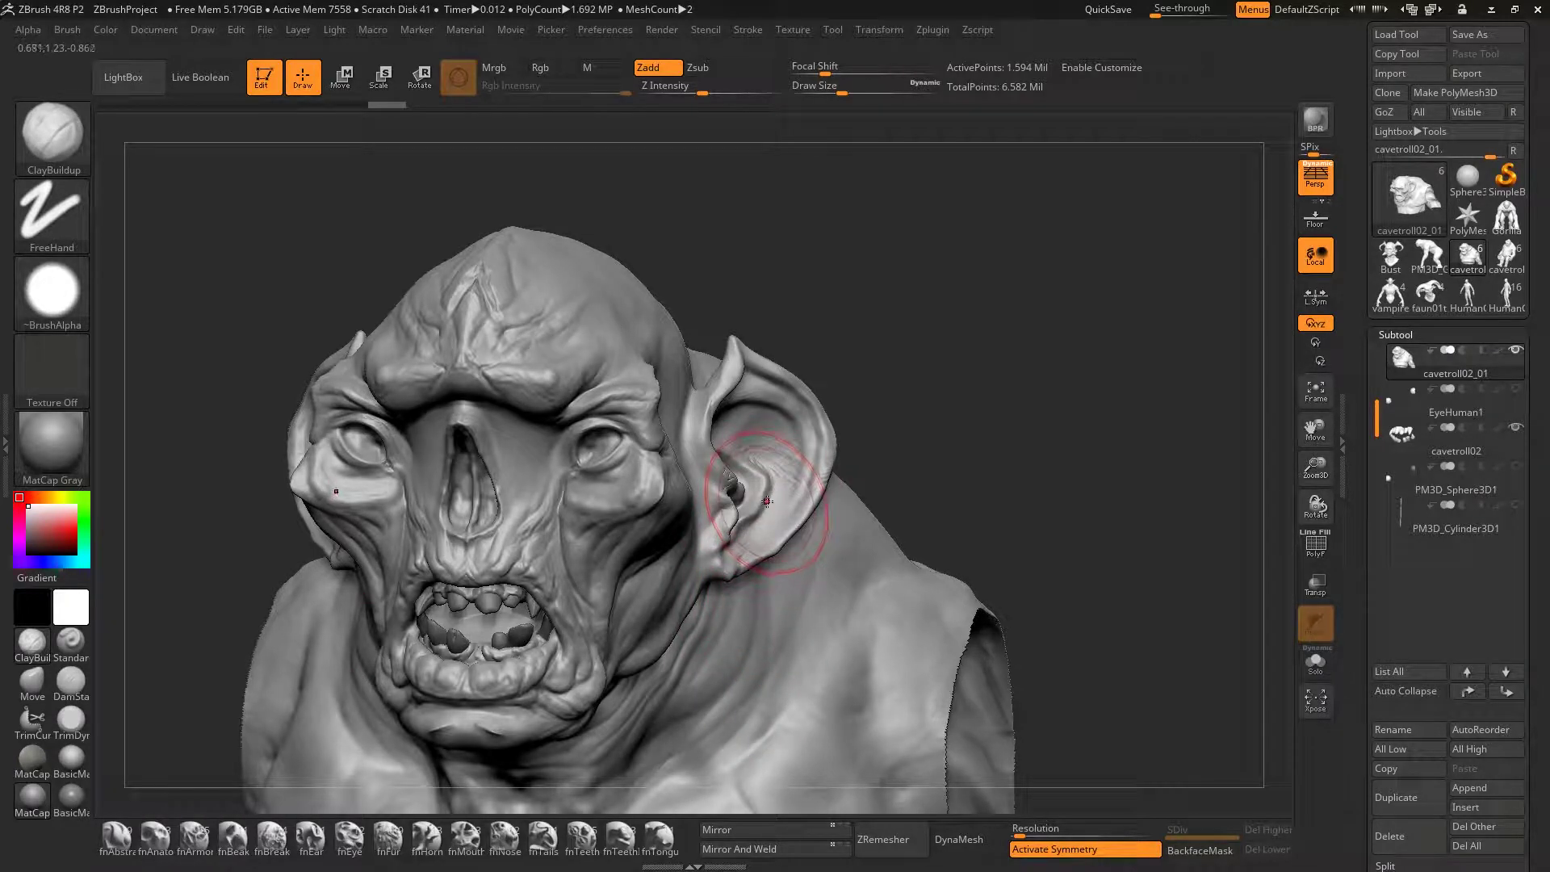
{"action": "right_click_drag", "start_coordinate": [739, 496], "coordinate": [751, 540], "text": "ctrl"}
{"action": "right_click_drag", "start_coordinate": [751, 541], "coordinate": [760, 584]}
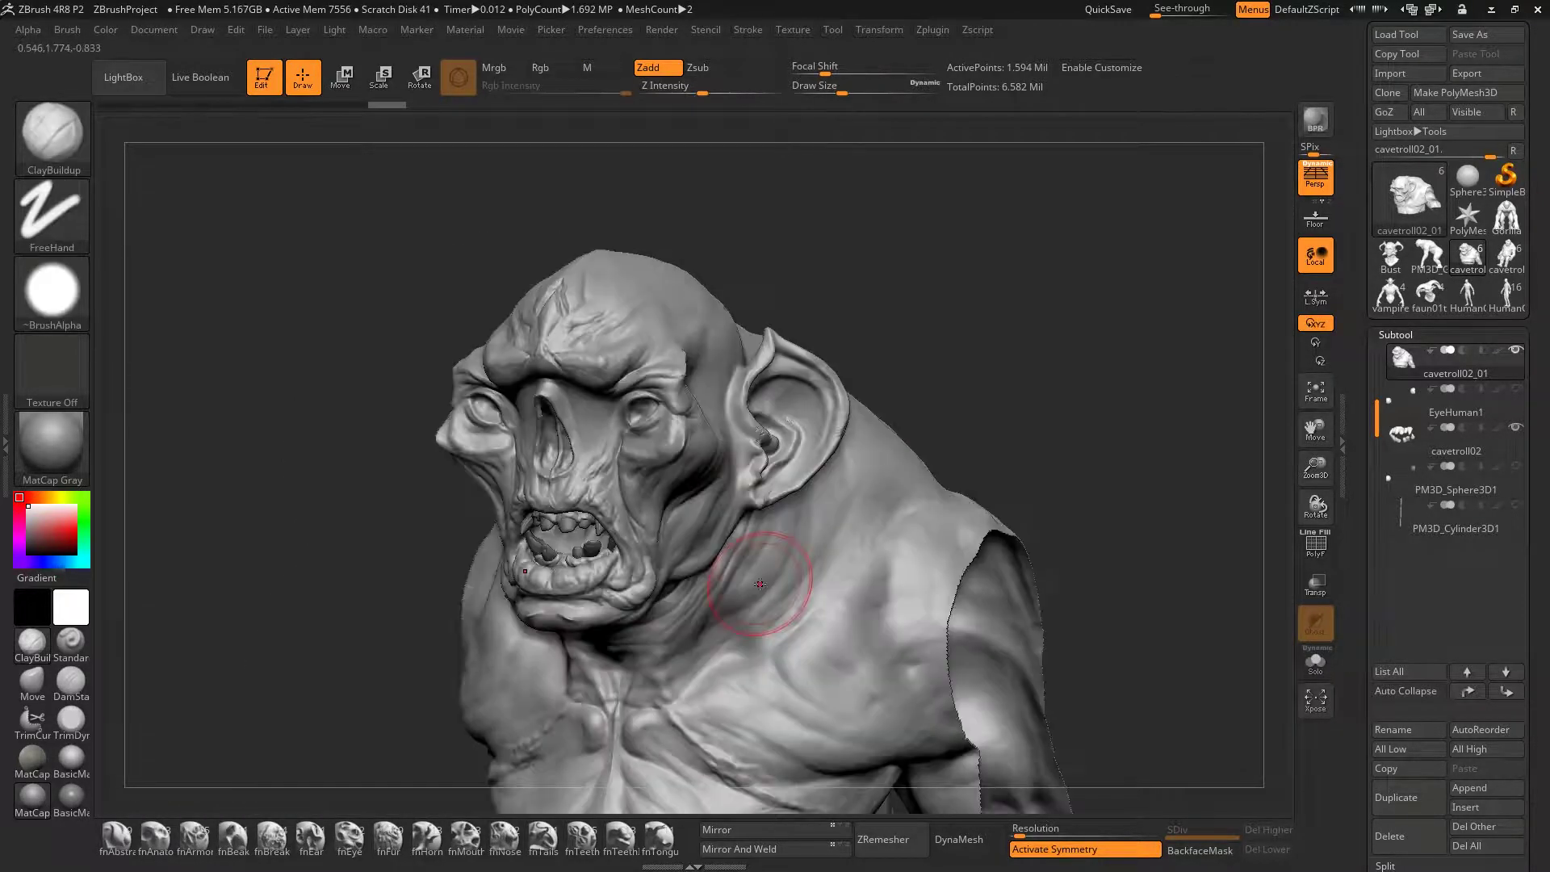